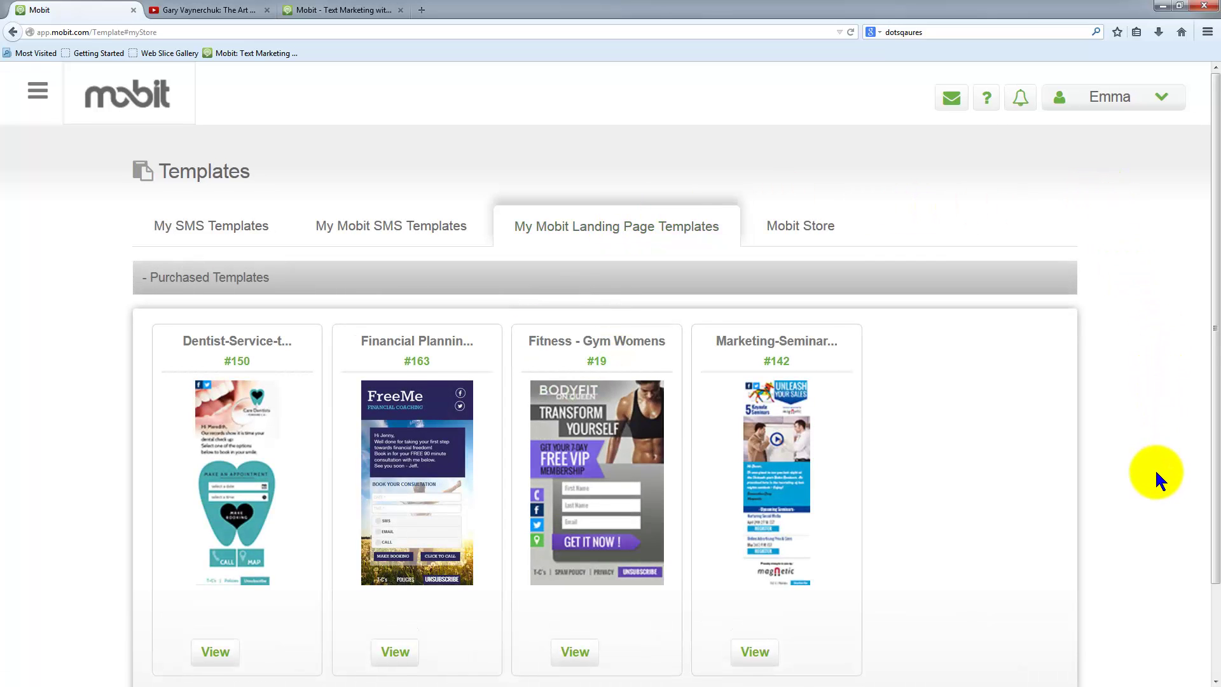
- Browse the Mobit Store and add the Church Light landing page template (#134)
{"action": "scroll", "coordinate": [1155, 468], "scroll_direction": "down", "scroll_amount": 3}
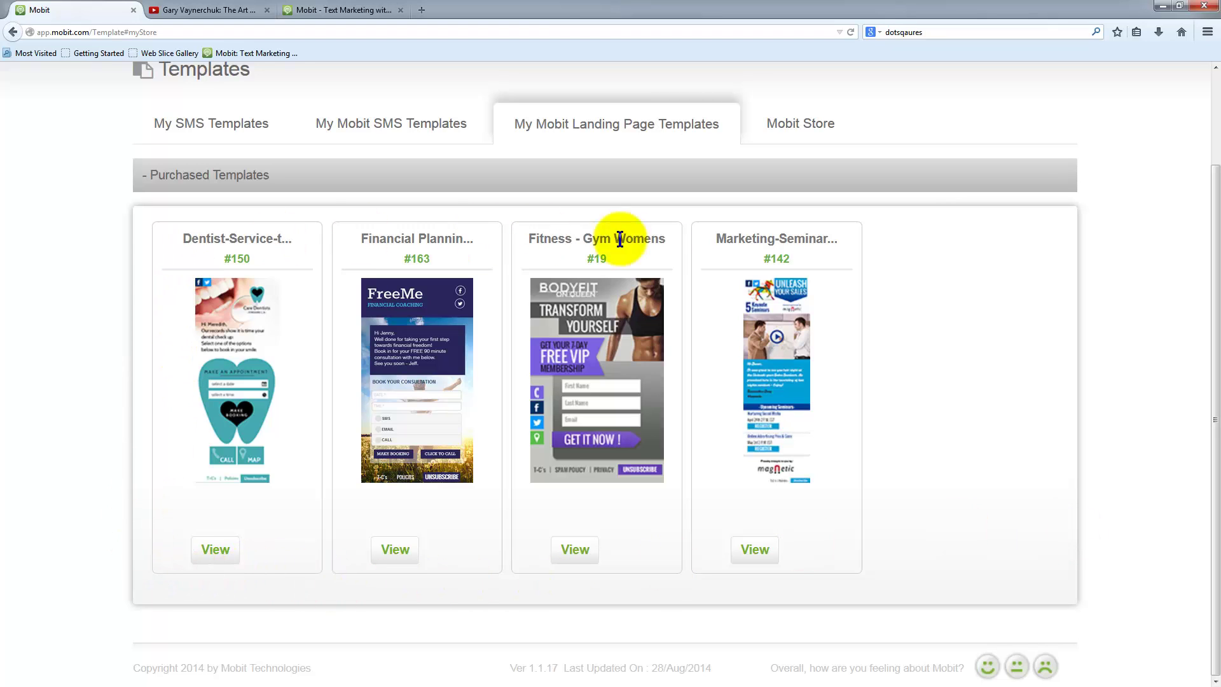
{"action": "left_click", "coordinate": [792, 124]}
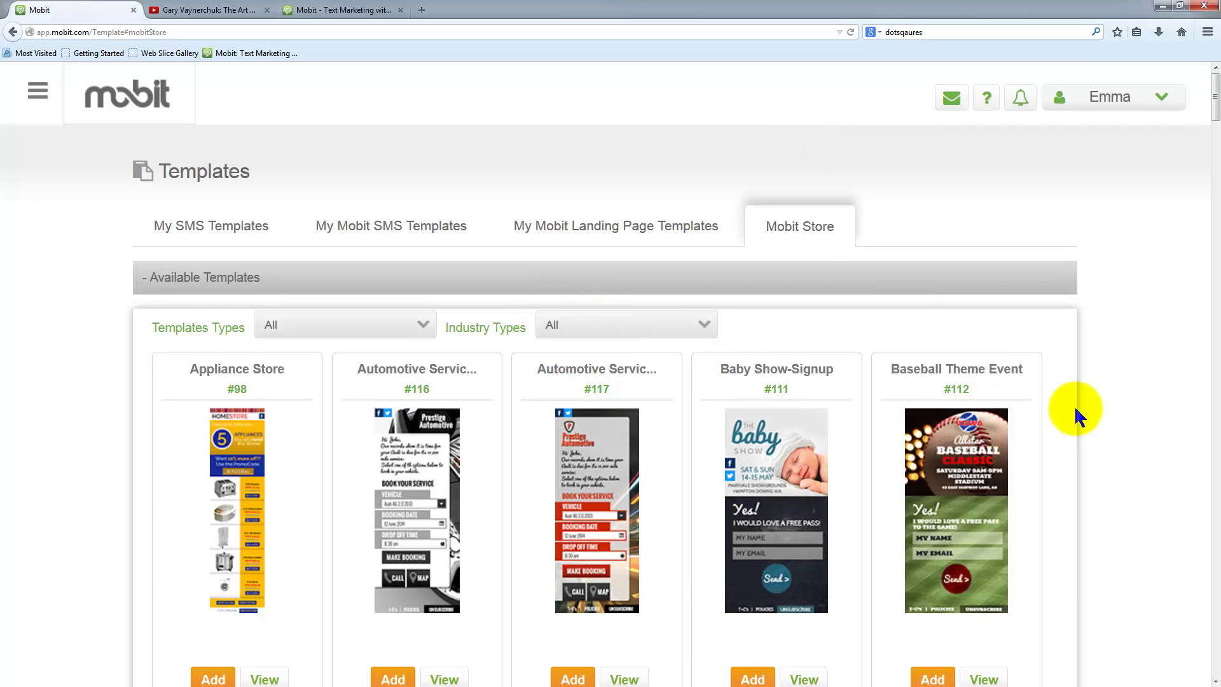
{"action": "scroll", "coordinate": [1076, 413], "scroll_direction": "down", "scroll_amount": 7}
{"action": "scroll", "coordinate": [1076, 417], "scroll_direction": "down", "scroll_amount": 5}
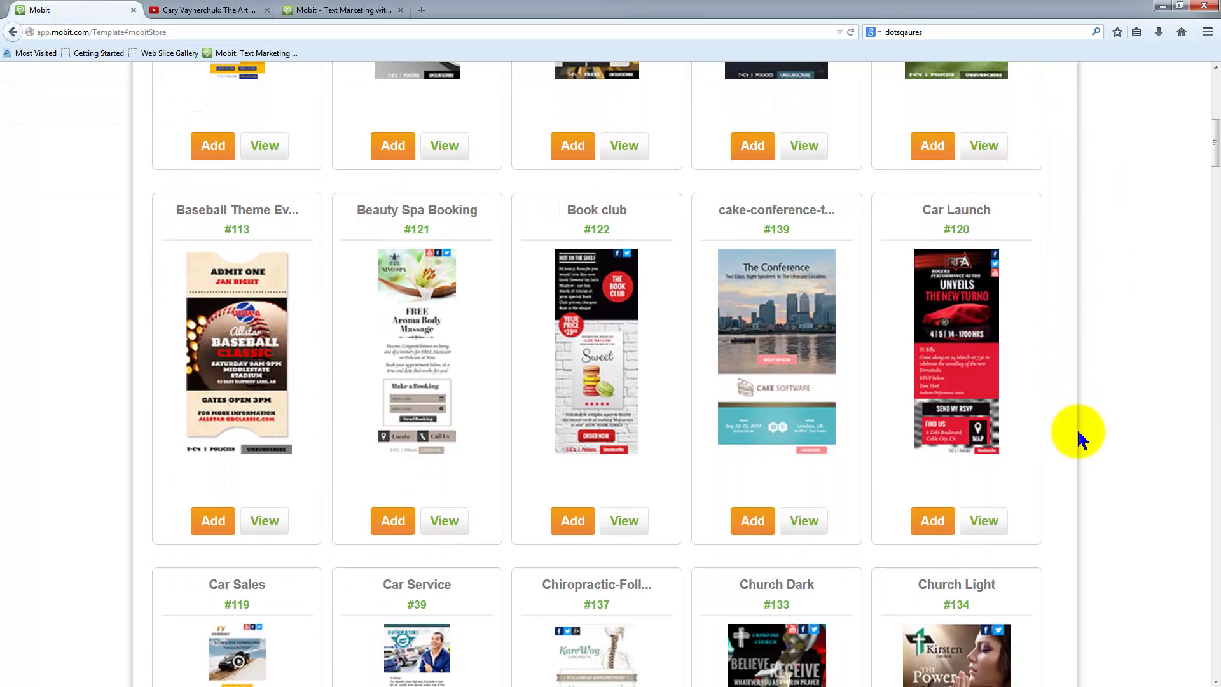
{"action": "scroll", "coordinate": [1081, 433], "scroll_direction": "down", "scroll_amount": 2}
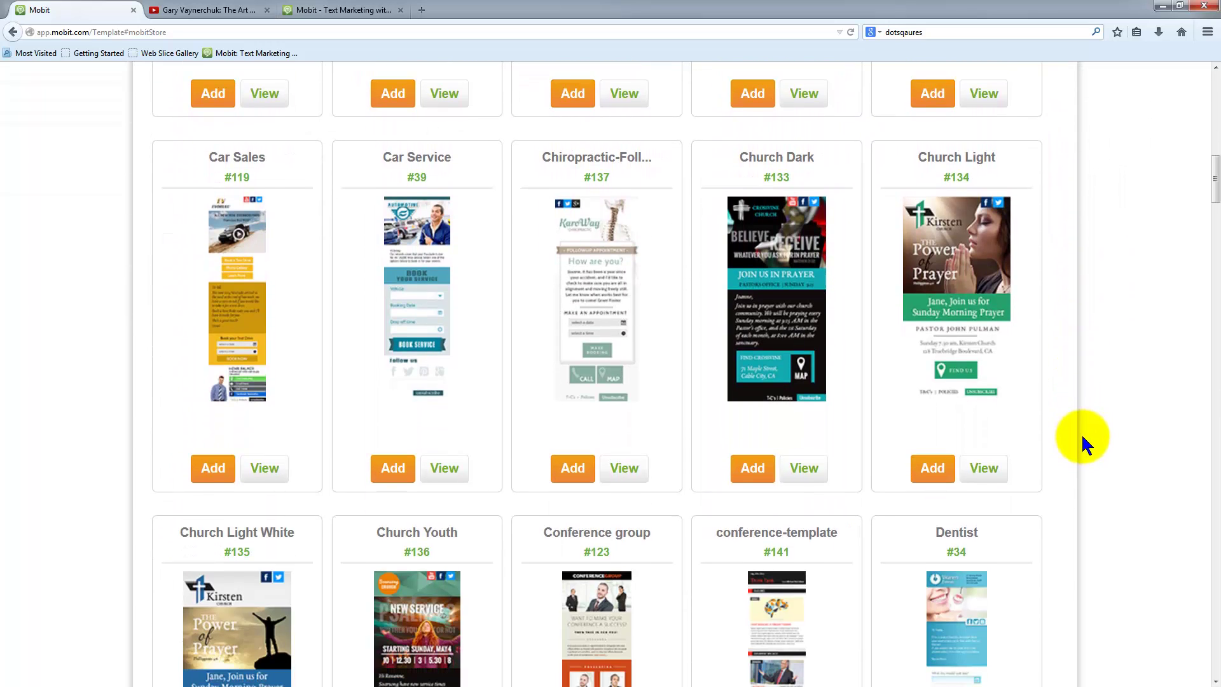
{"action": "scroll", "coordinate": [1081, 433], "scroll_direction": "down", "scroll_amount": 5}
{"action": "scroll", "coordinate": [1081, 434], "scroll_direction": "up", "scroll_amount": 7}
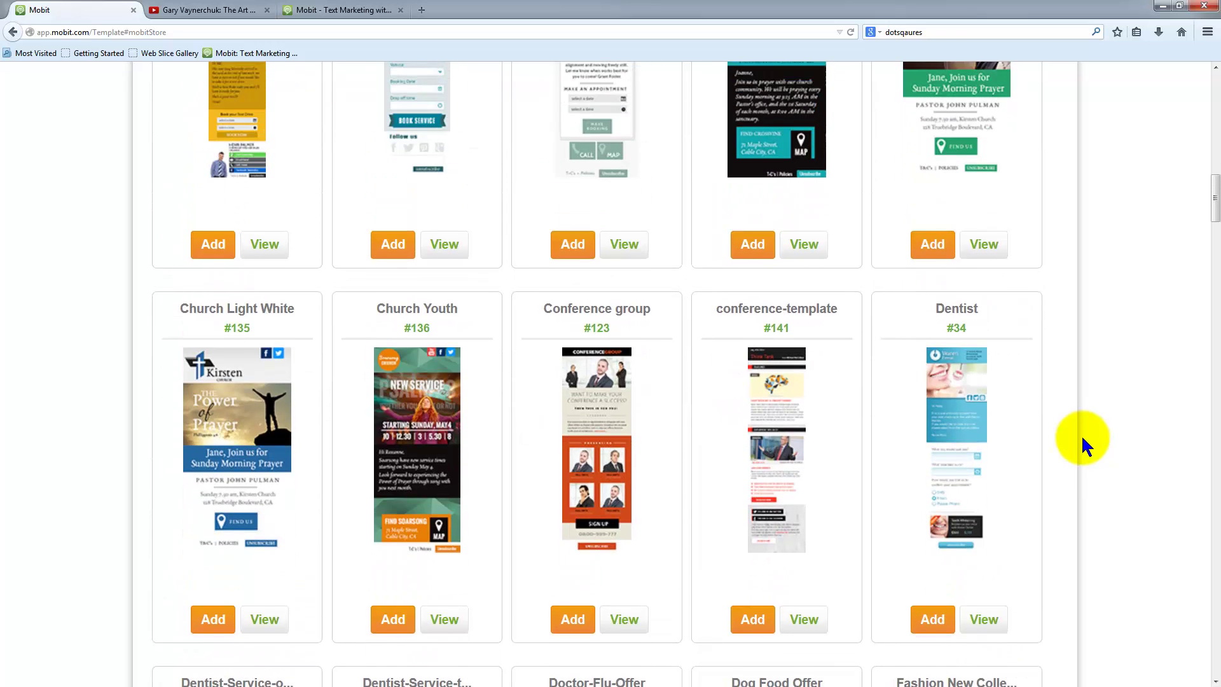
{"action": "scroll", "coordinate": [984, 536], "scroll_direction": "down", "scroll_amount": 1}
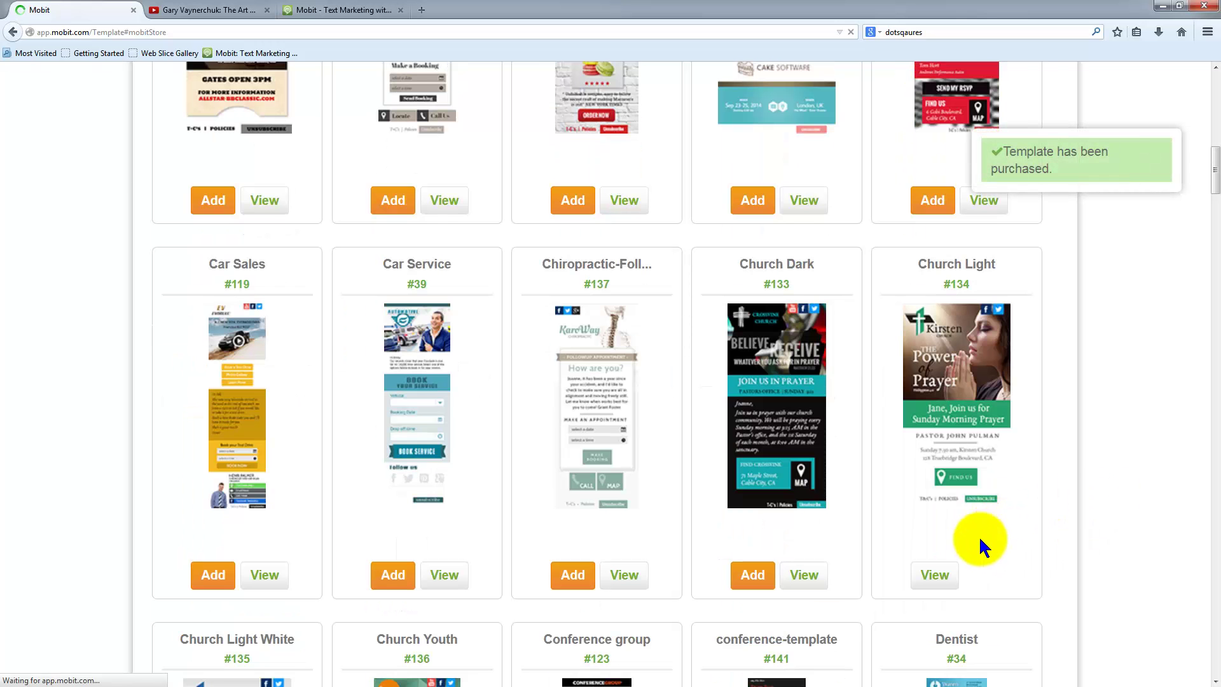
{"action": "scroll", "coordinate": [1112, 536], "scroll_direction": "up", "scroll_amount": 12}
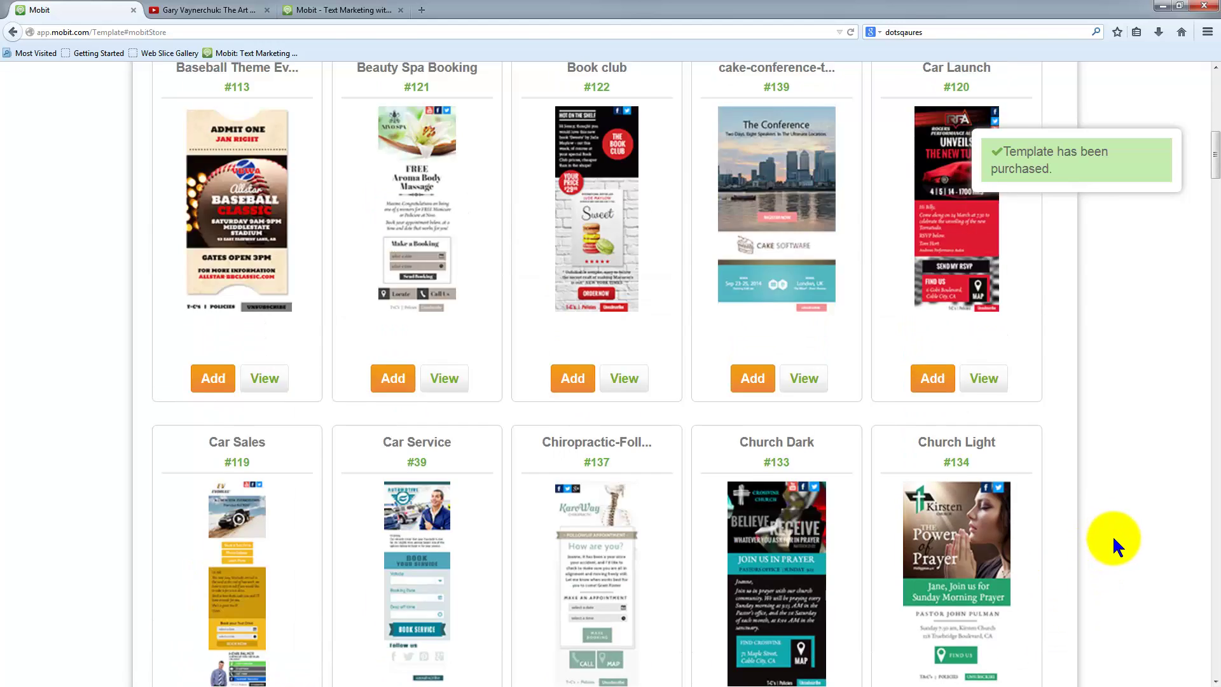
- Check Church Light under My Mobit Landing Page Templates, then go to Manage Campaigns
{"action": "left_click", "coordinate": [576, 234]}
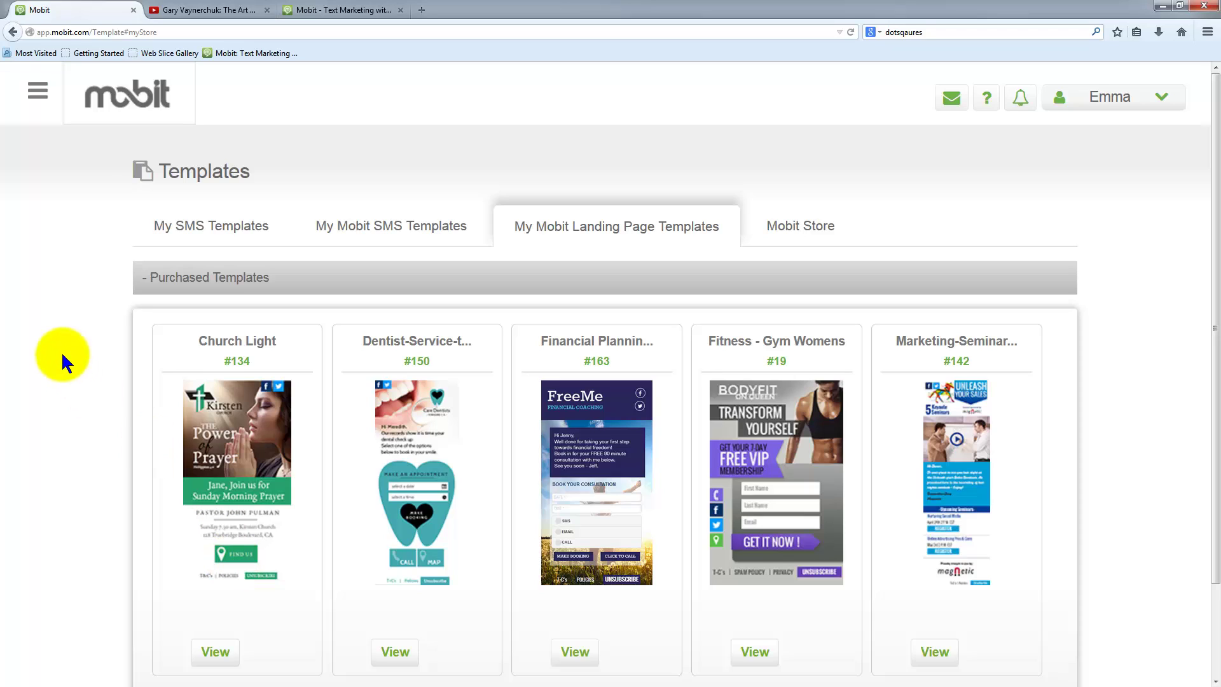
{"action": "left_click", "coordinate": [37, 91]}
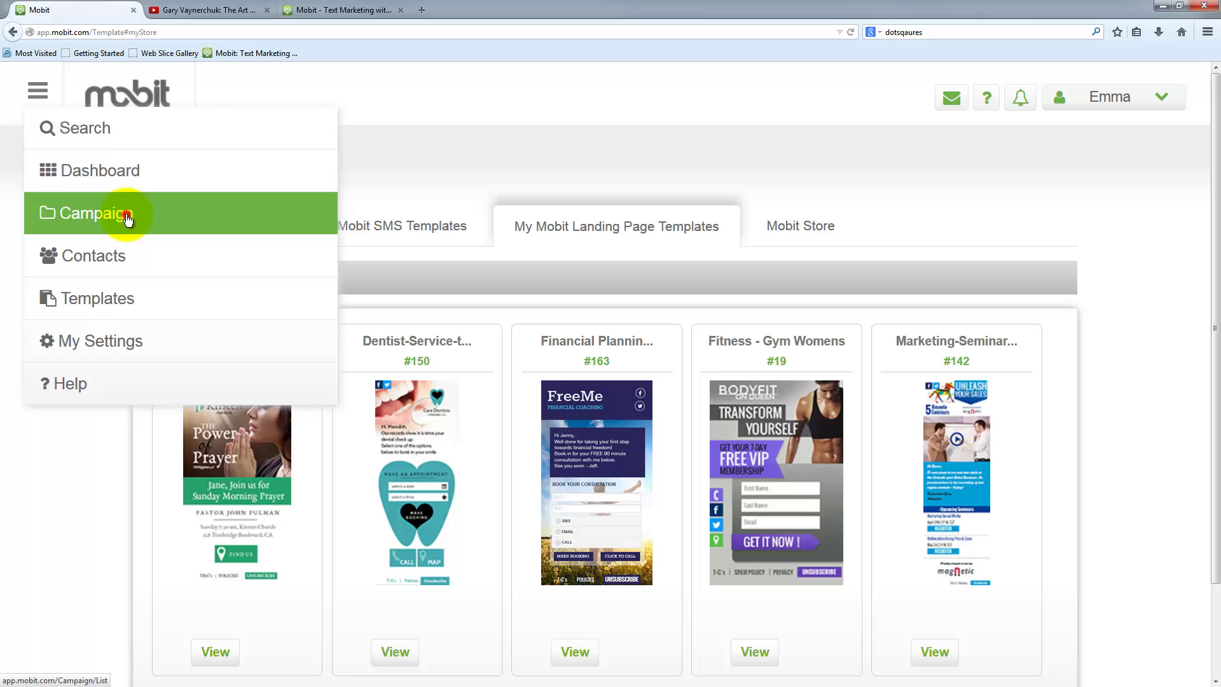
{"action": "left_click", "coordinate": [126, 218]}
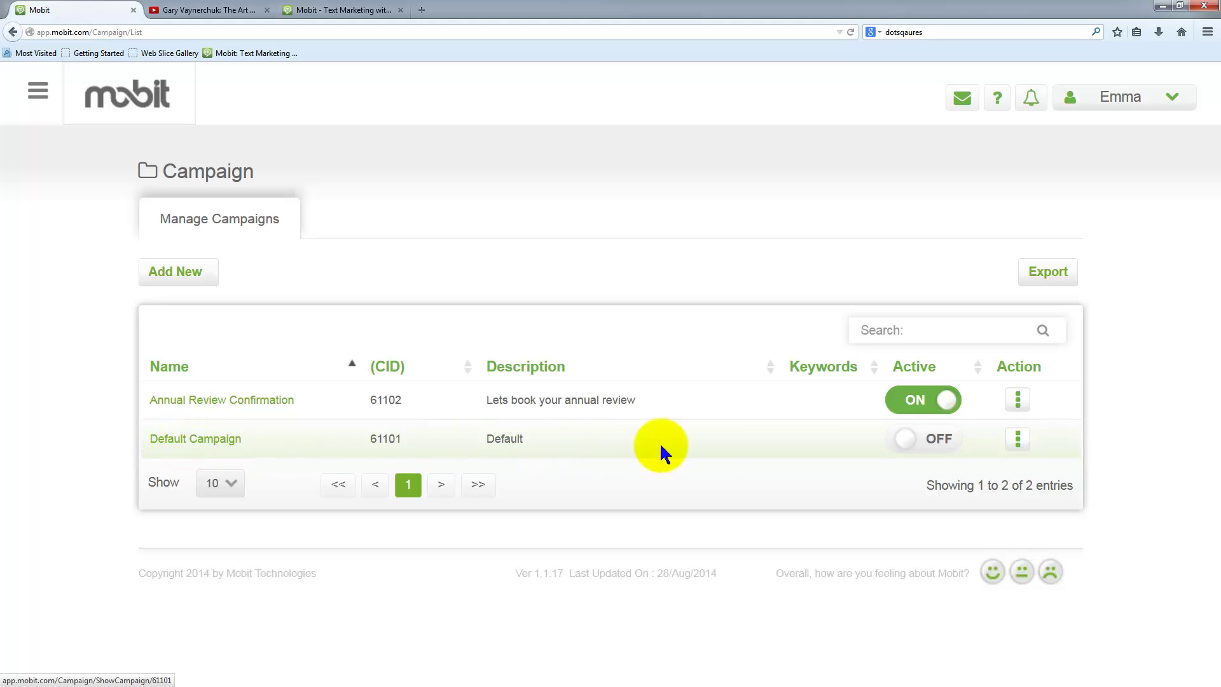
- Switch Default Campaign's Active toggle to ON and dismiss the status message
{"action": "left_click", "coordinate": [907, 440]}
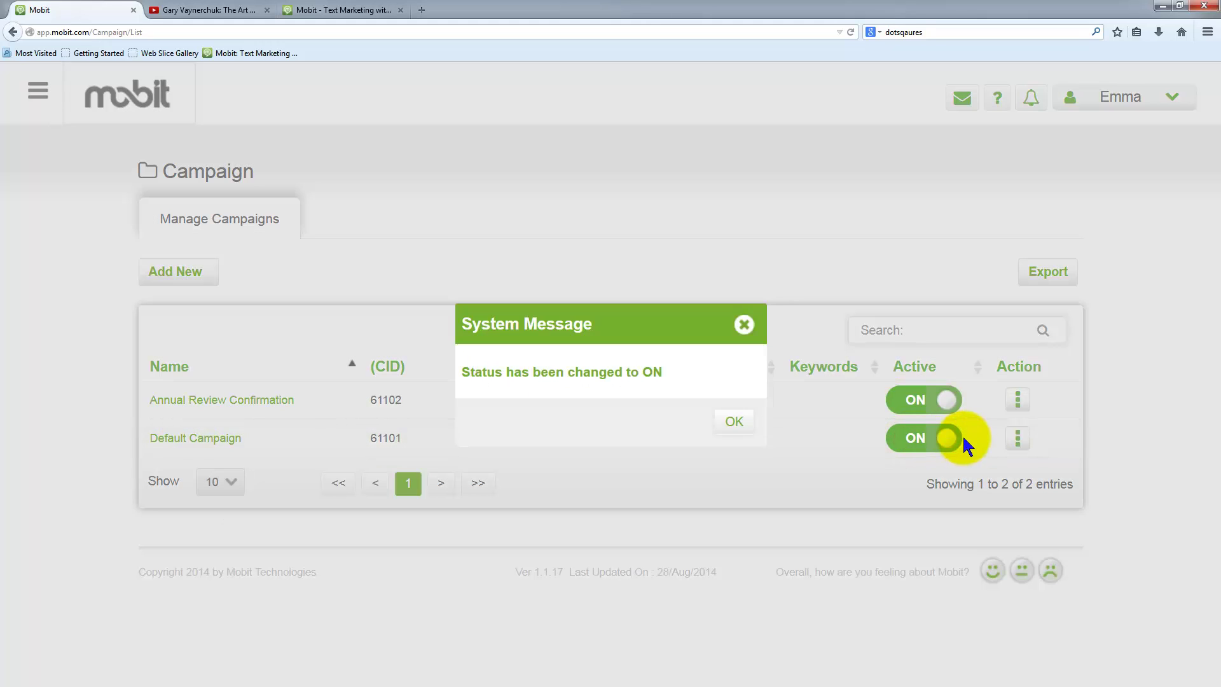
{"action": "left_click", "coordinate": [737, 422]}
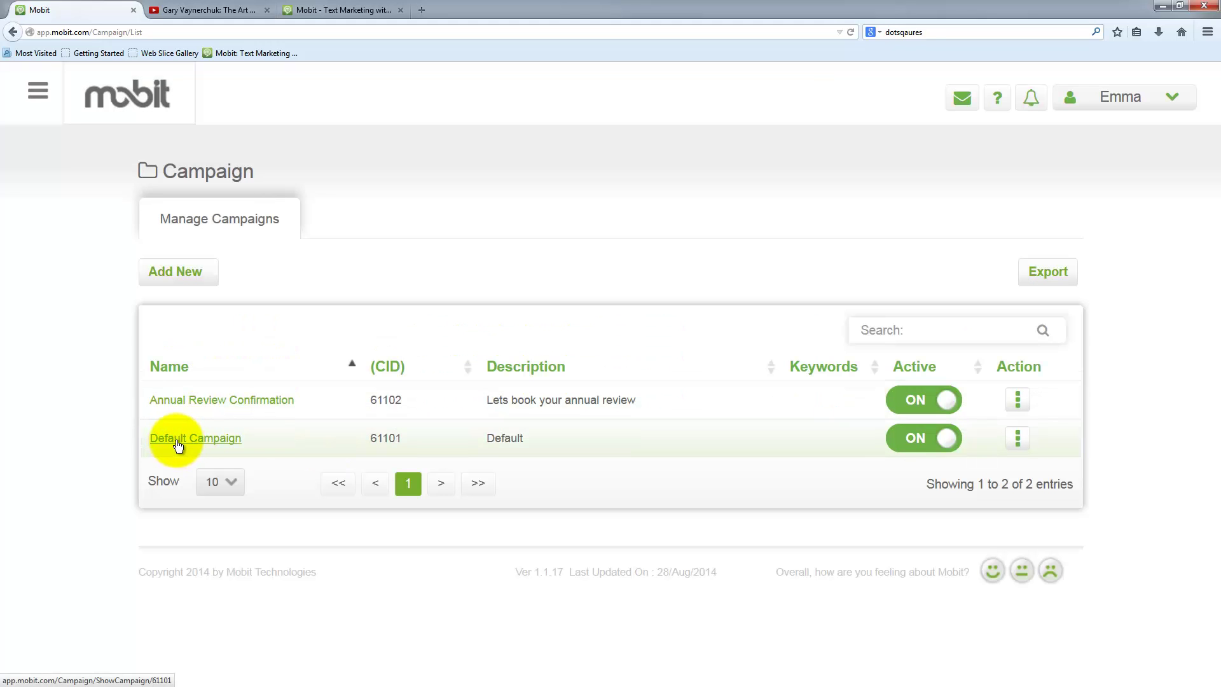
{"action": "left_click", "coordinate": [1018, 443]}
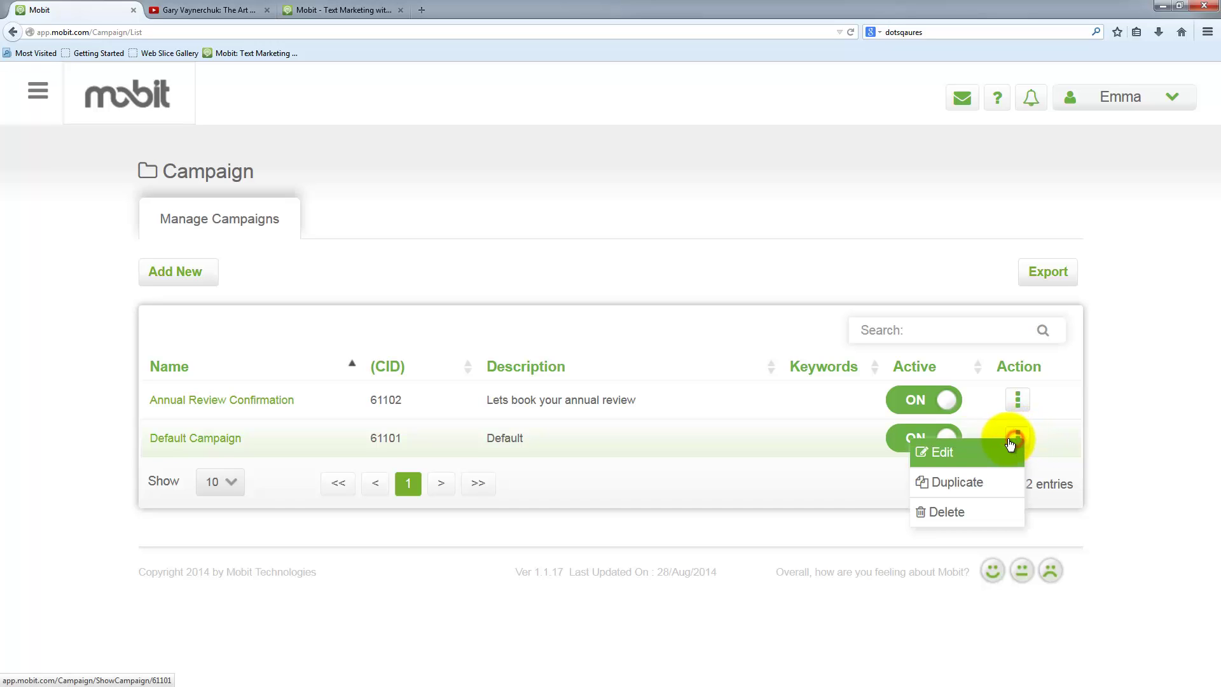
- Edit the Default Campaign and delete its Send SMS action
{"action": "left_click", "coordinate": [947, 452]}
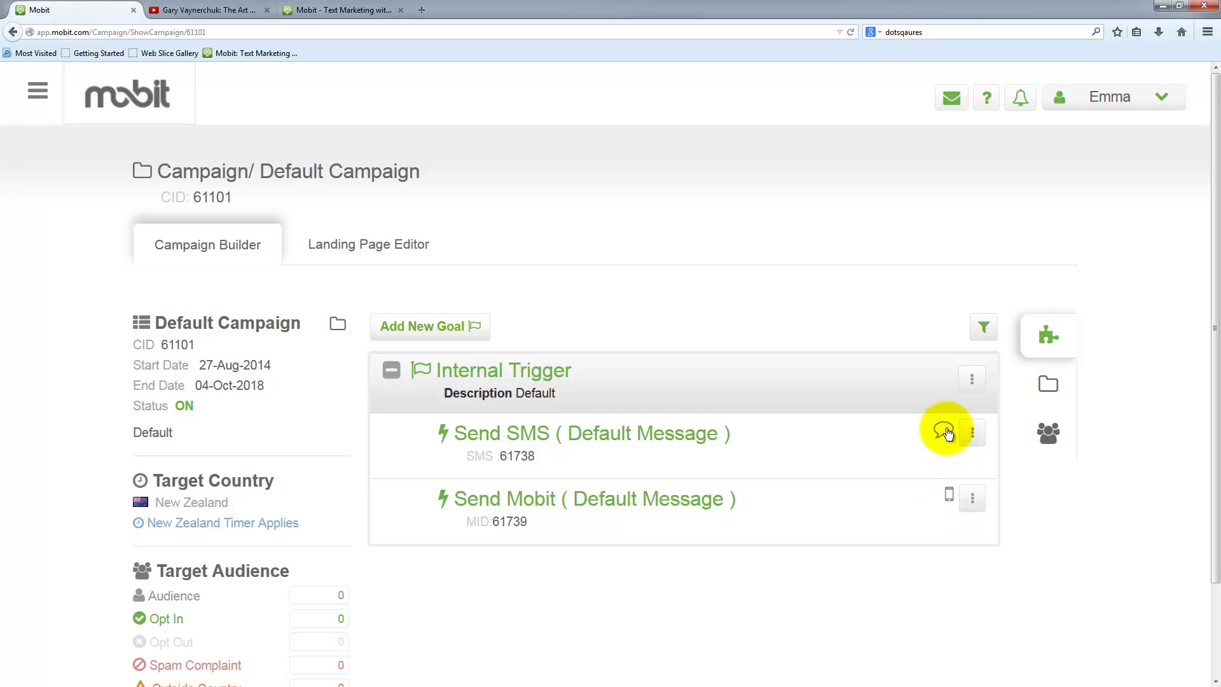
{"action": "left_click", "coordinate": [972, 432]}
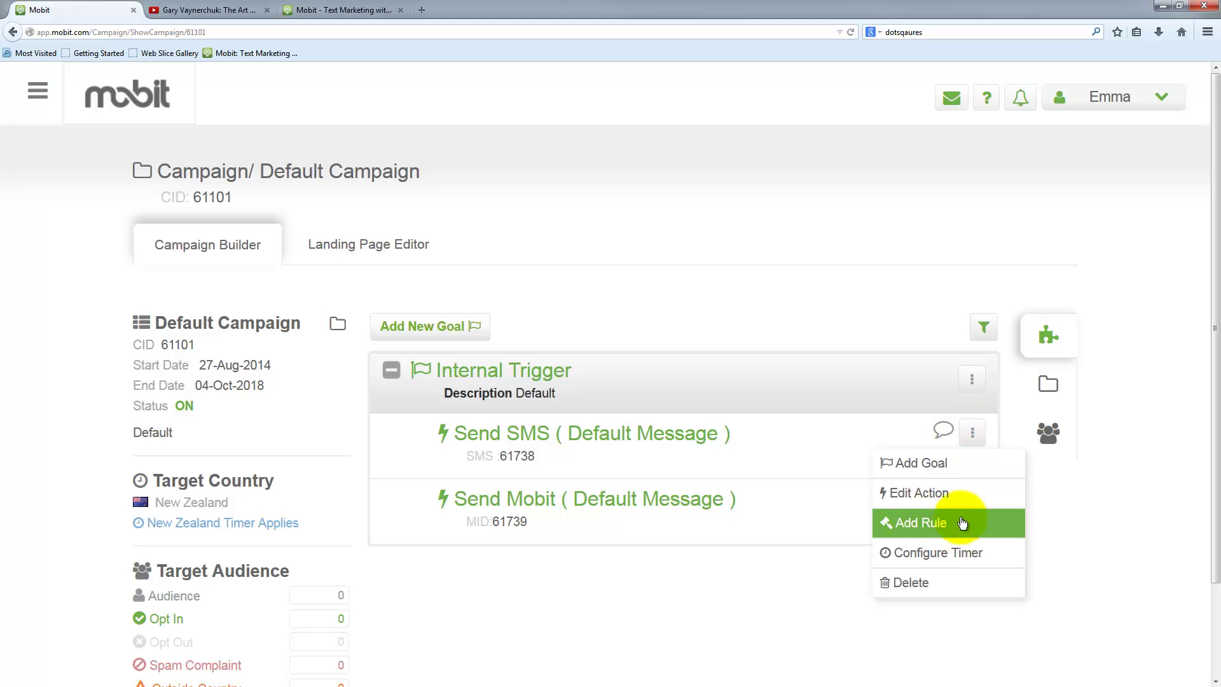
{"action": "left_click", "coordinate": [911, 581]}
{"action": "left_click", "coordinate": [681, 435]}
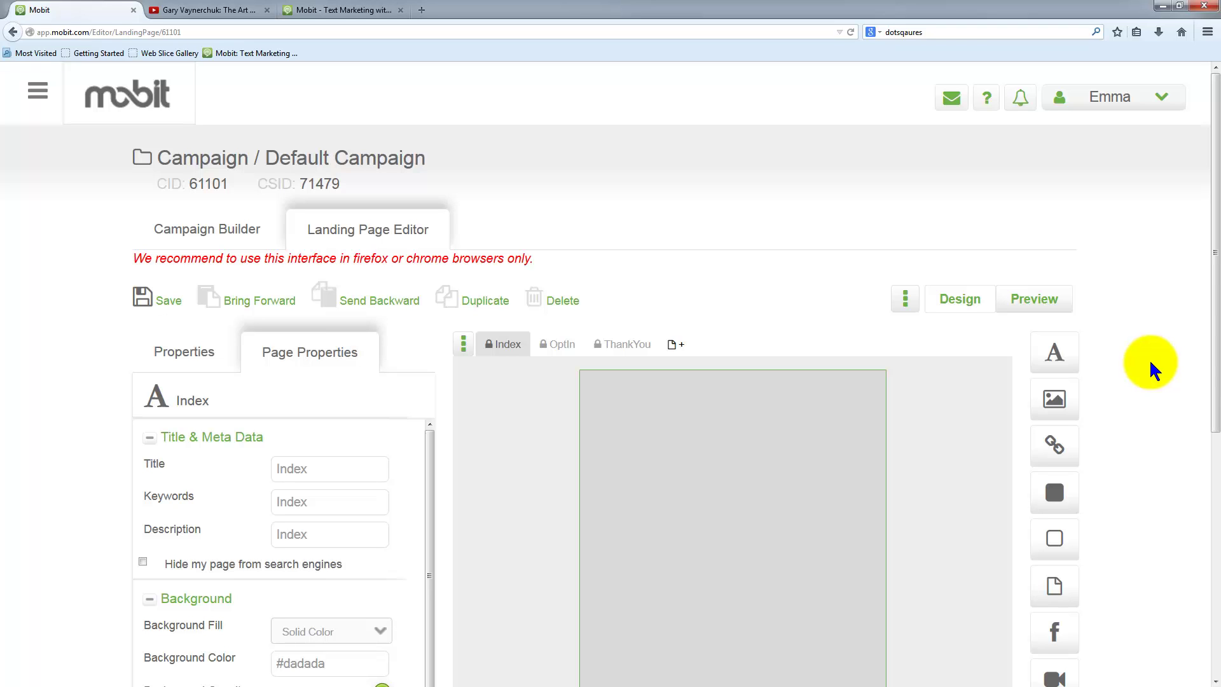
{"action": "scroll", "coordinate": [1134, 407], "scroll_direction": "down", "scroll_amount": 3}
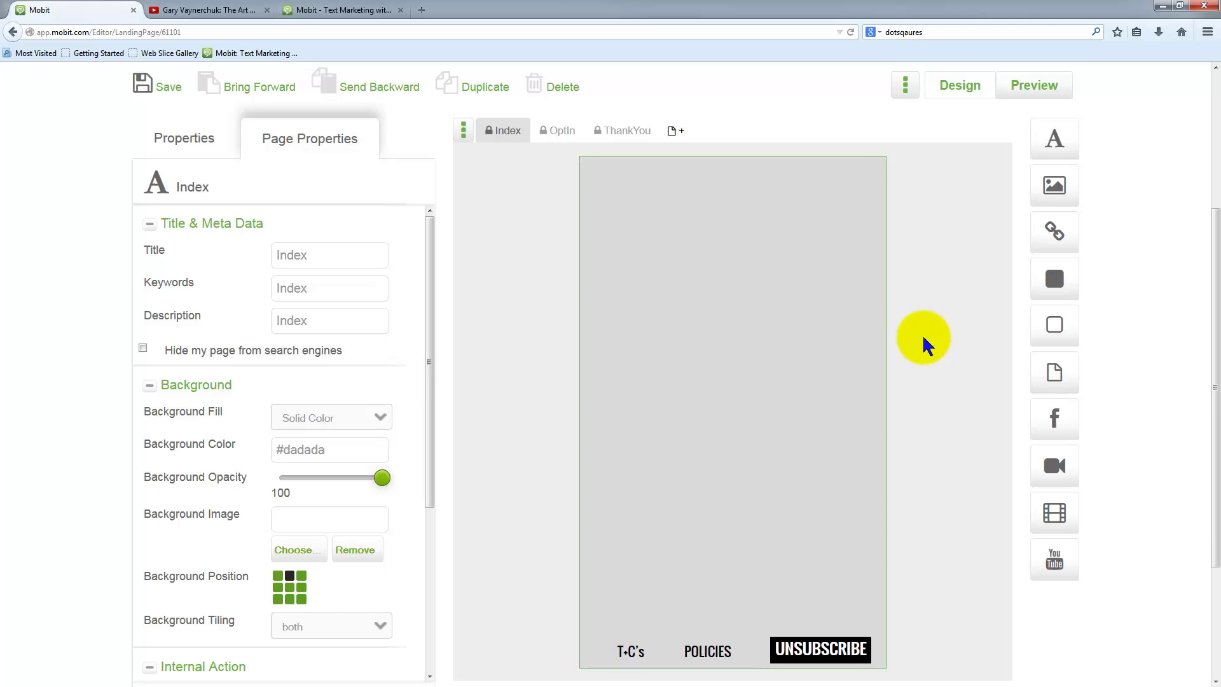
{"action": "scroll", "coordinate": [1123, 363], "scroll_direction": "up", "scroll_amount": 3}
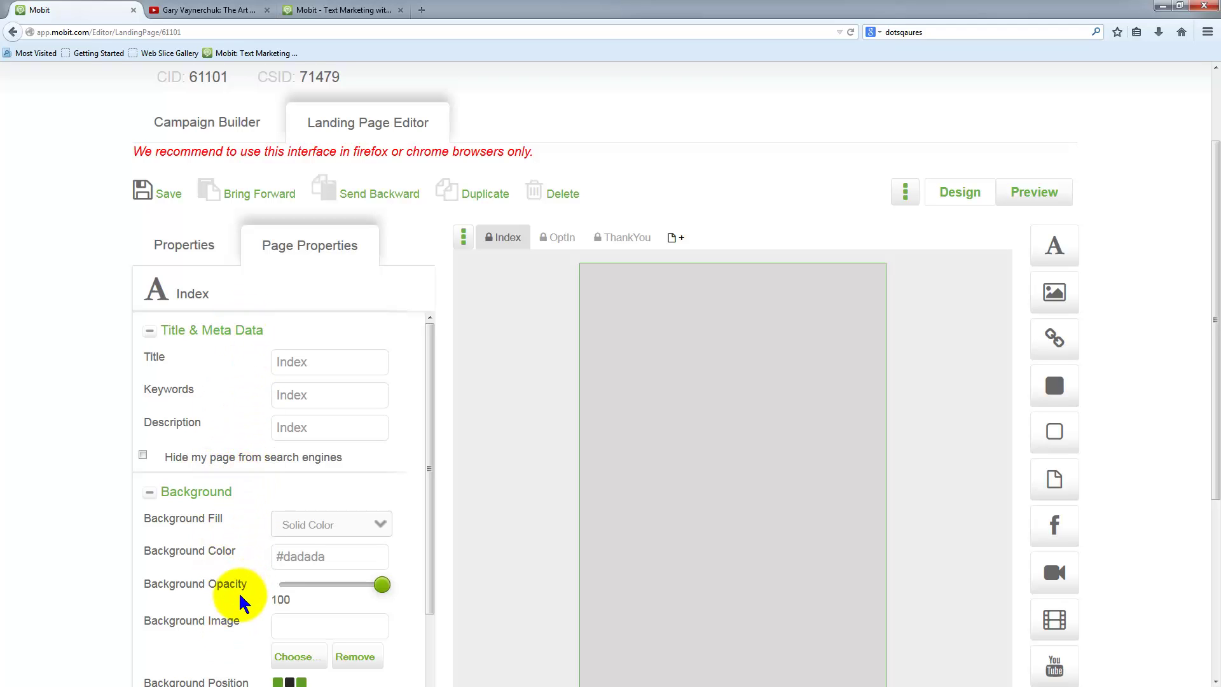
{"action": "scroll", "coordinate": [243, 601], "scroll_direction": "down", "scroll_amount": 1}
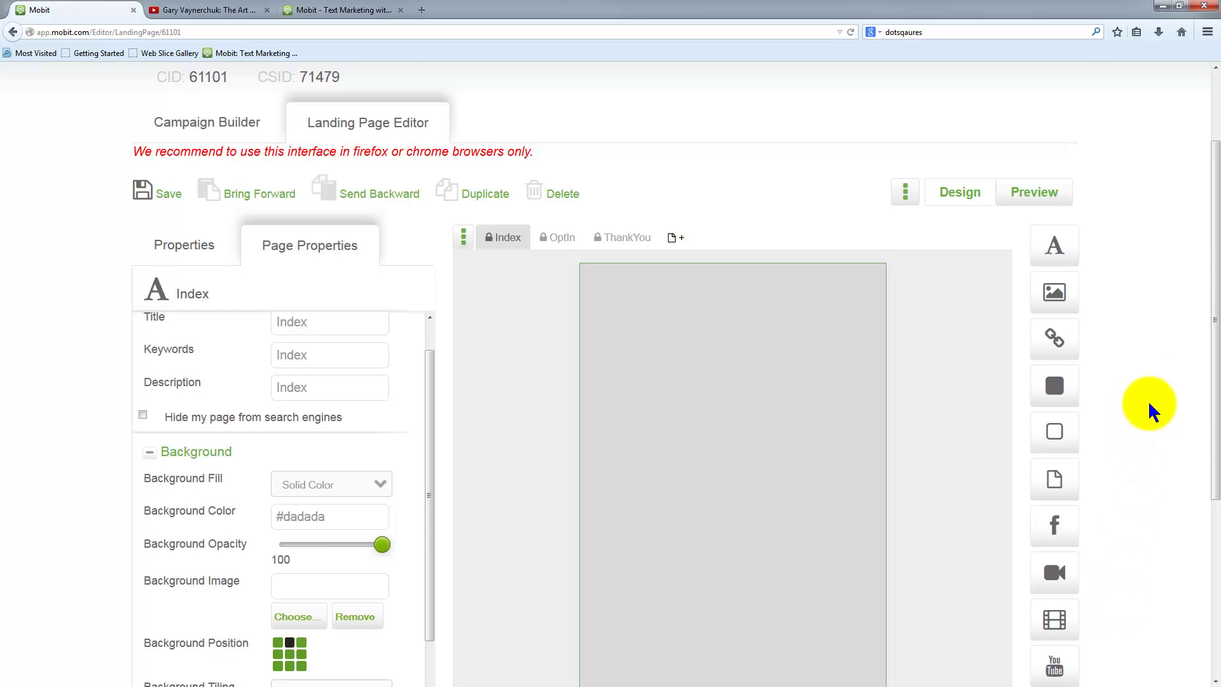
{"action": "scroll", "coordinate": [1151, 407], "scroll_direction": "up", "scroll_amount": 3}
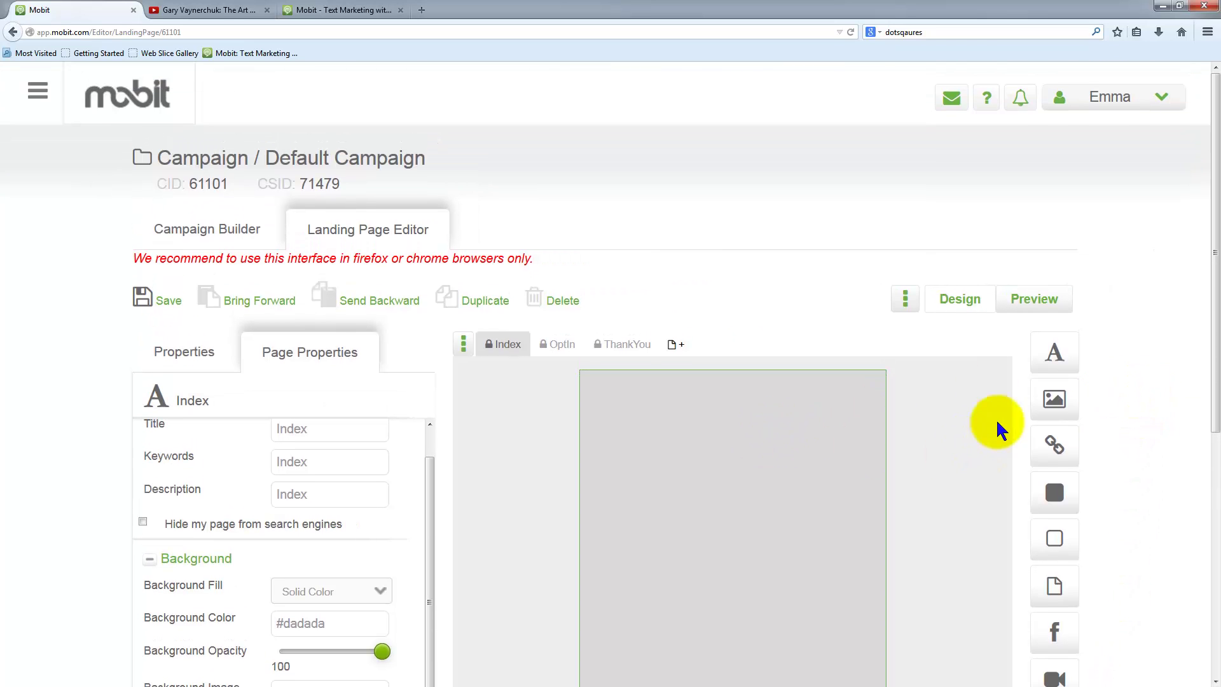
{"action": "scroll", "coordinate": [1157, 414], "scroll_direction": "down", "scroll_amount": 5}
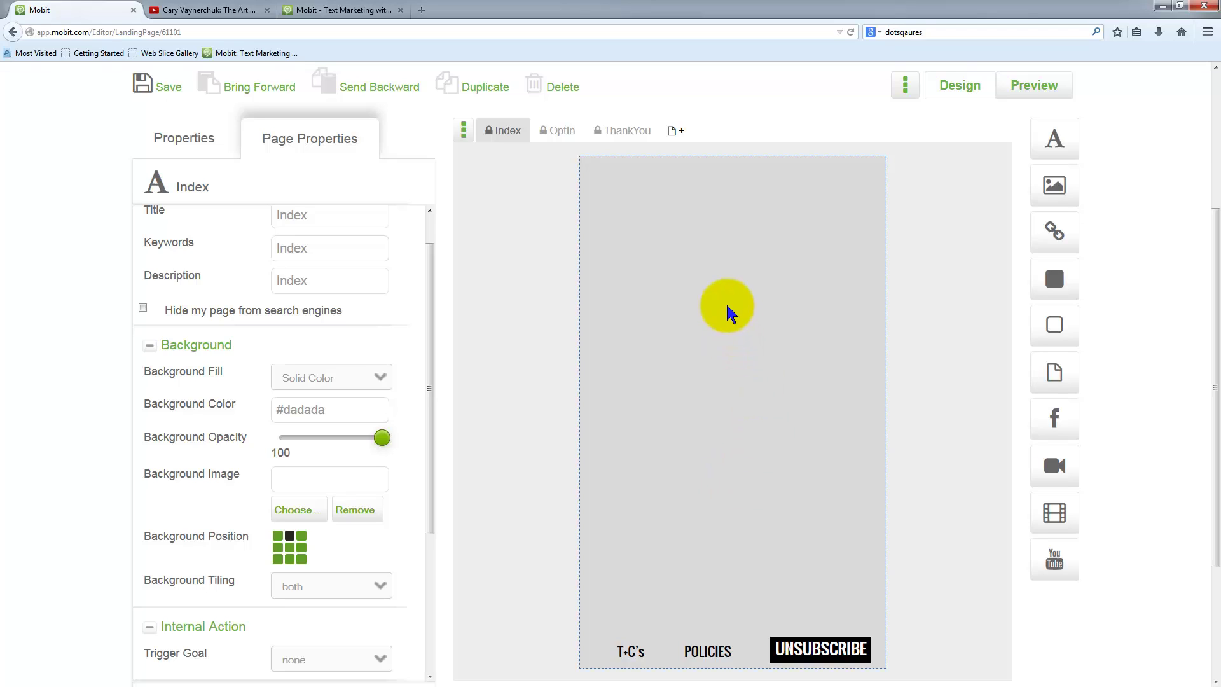
- Try several page background colours, then set the background hex code to ffffff
{"action": "left_click", "coordinate": [727, 307]}
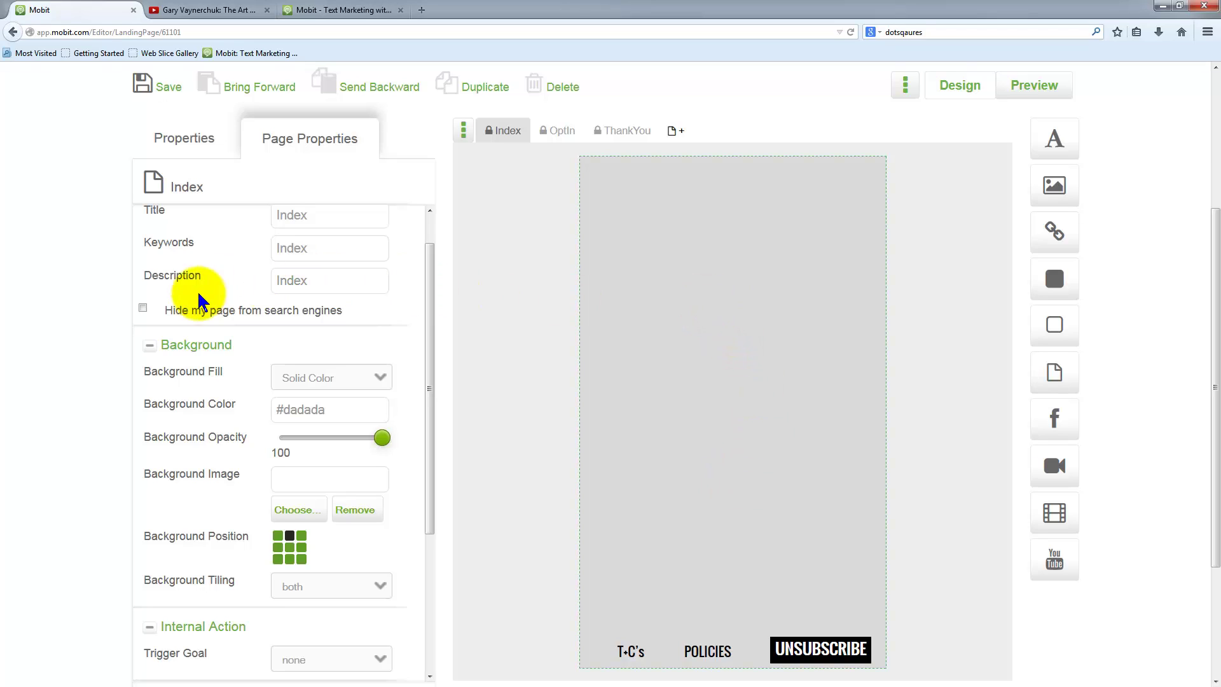
{"action": "left_click_drag", "start_coordinate": [239, 346], "coordinate": [168, 344]}
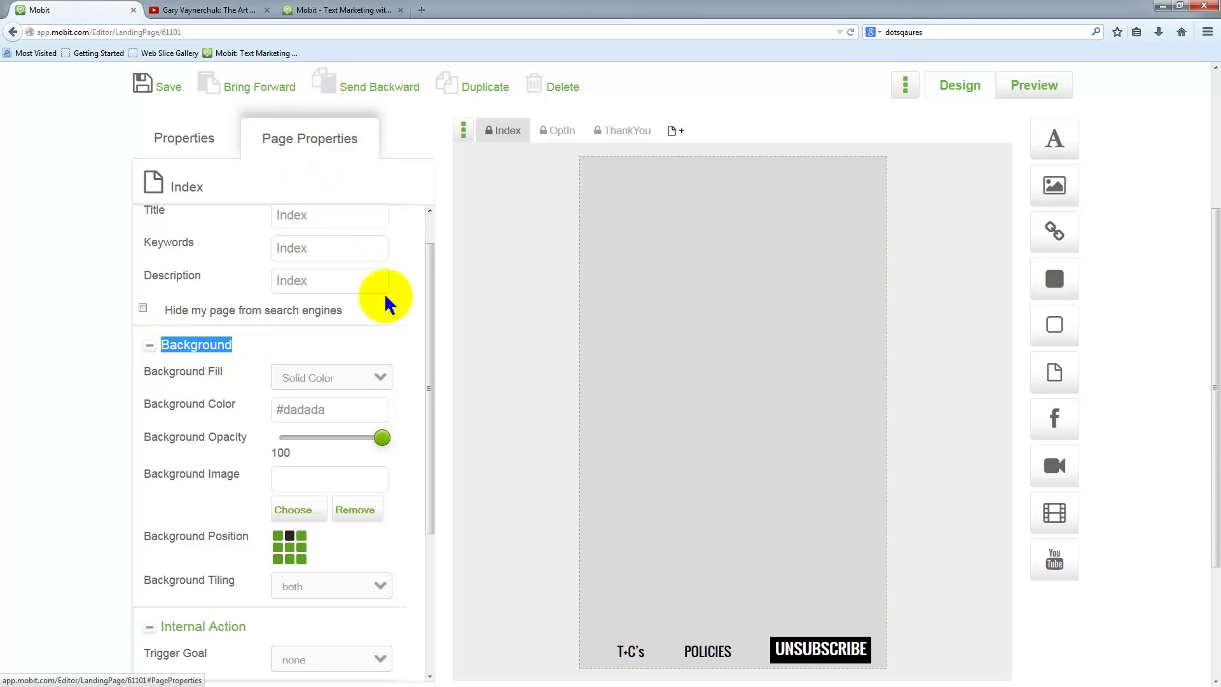
{"action": "left_click", "coordinate": [313, 412]}
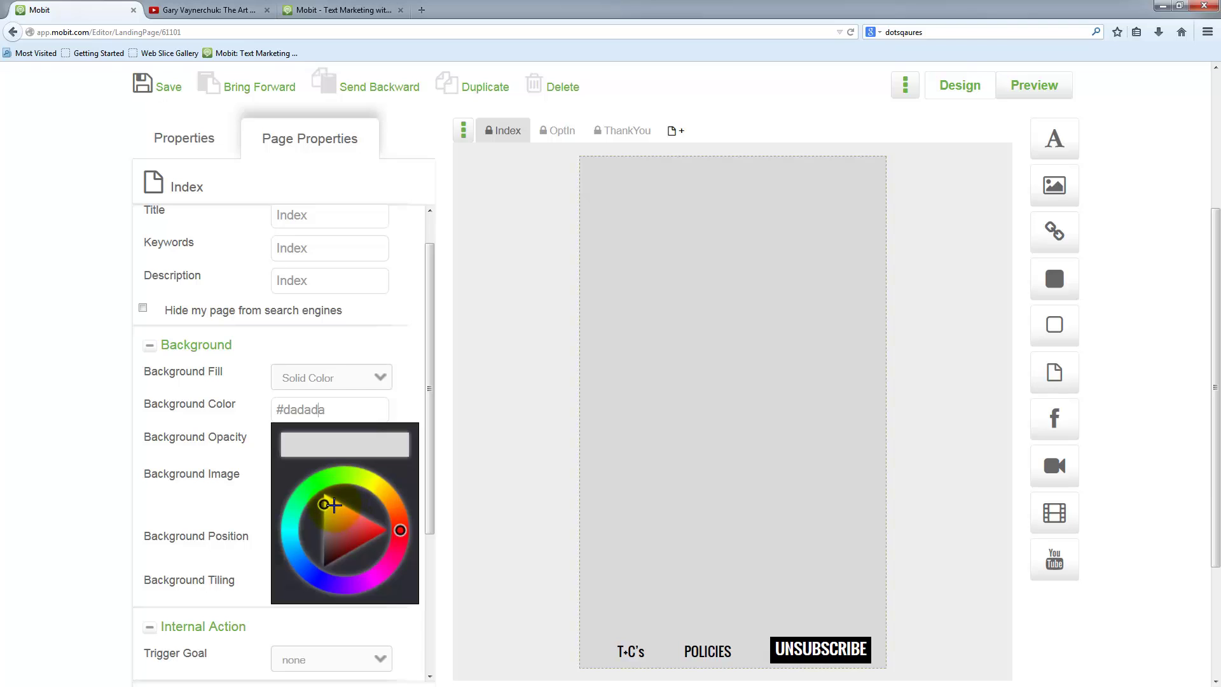
{"action": "mouse_move", "coordinate": [330, 517]}
{"action": "left_mouse_down"}
{"action": "mouse_move", "coordinate": [384, 544]}
{"action": "mouse_move", "coordinate": [314, 545]}
{"action": "mouse_move", "coordinate": [338, 517]}
{"action": "mouse_move", "coordinate": [395, 553]}
{"action": "mouse_move", "coordinate": [288, 564]}
{"action": "mouse_move", "coordinate": [284, 516]}
{"action": "mouse_move", "coordinate": [330, 482]}
{"action": "mouse_move", "coordinate": [353, 492]}
{"action": "left_mouse_up"}
{"action": "left_click", "coordinate": [351, 507]}
{"action": "left_click", "coordinate": [363, 545]}
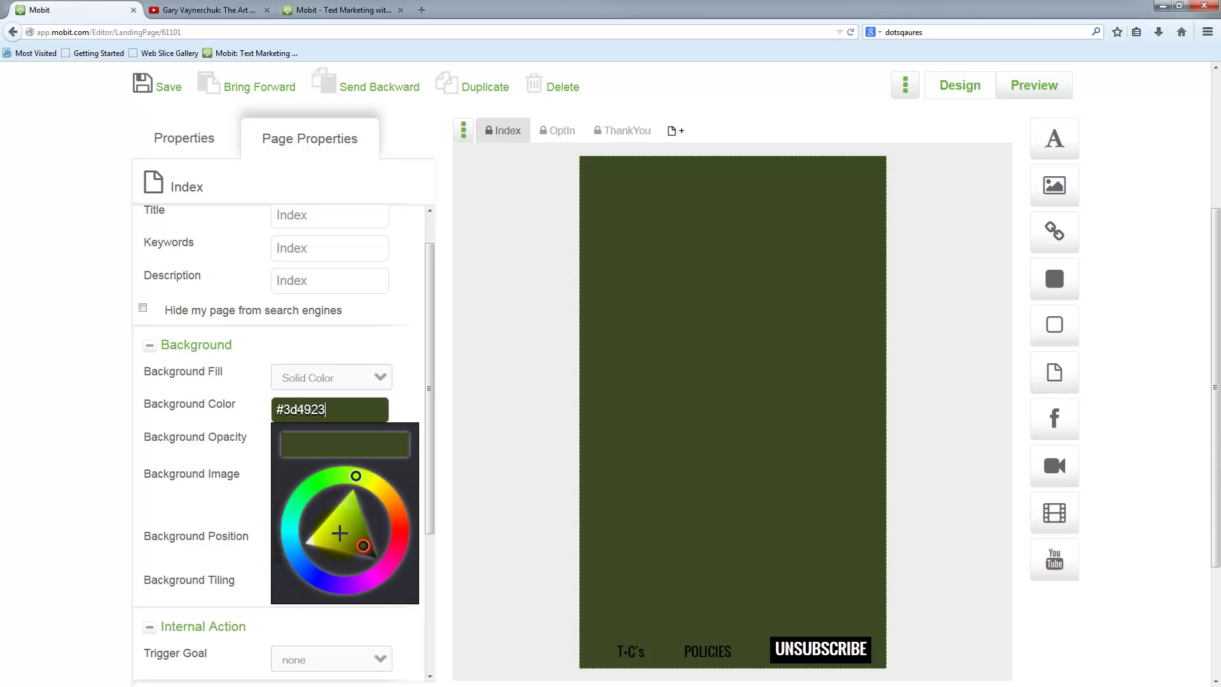
{"action": "mouse_move", "coordinate": [339, 533]}
{"action": "left_mouse_down"}
{"action": "mouse_move", "coordinate": [351, 509]}
{"action": "mouse_move", "coordinate": [329, 536]}
{"action": "left_mouse_up"}
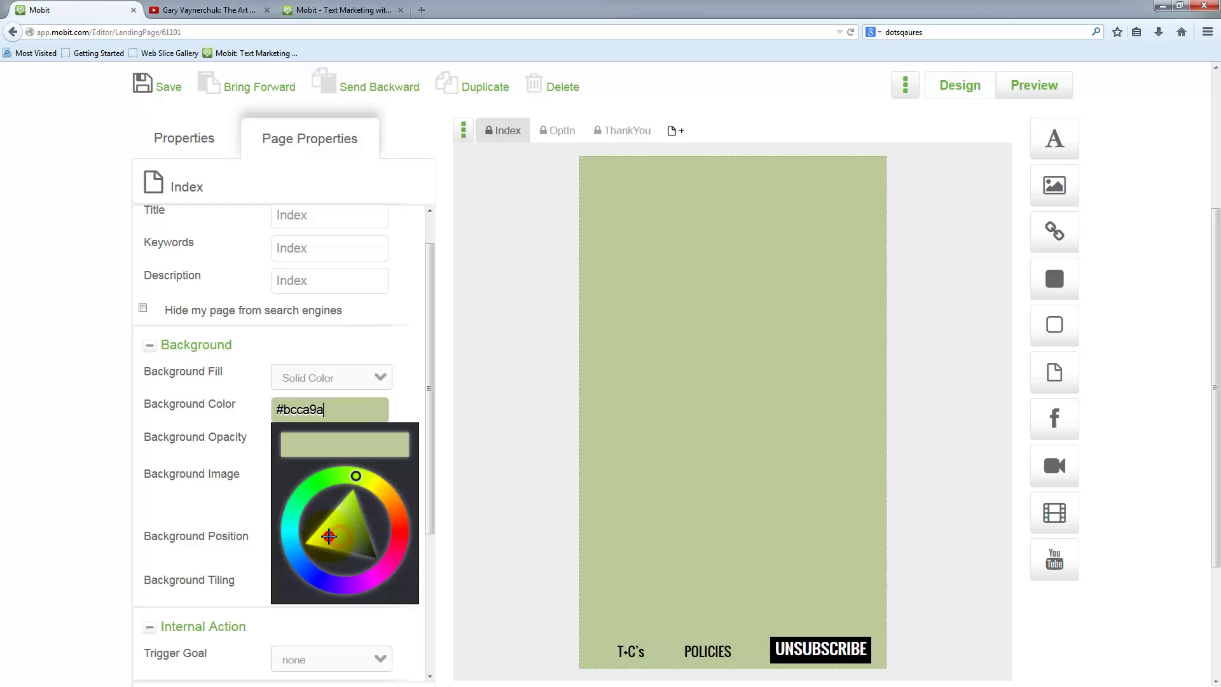
{"action": "left_click", "coordinate": [386, 575]}
{"action": "left_click", "coordinate": [387, 496]}
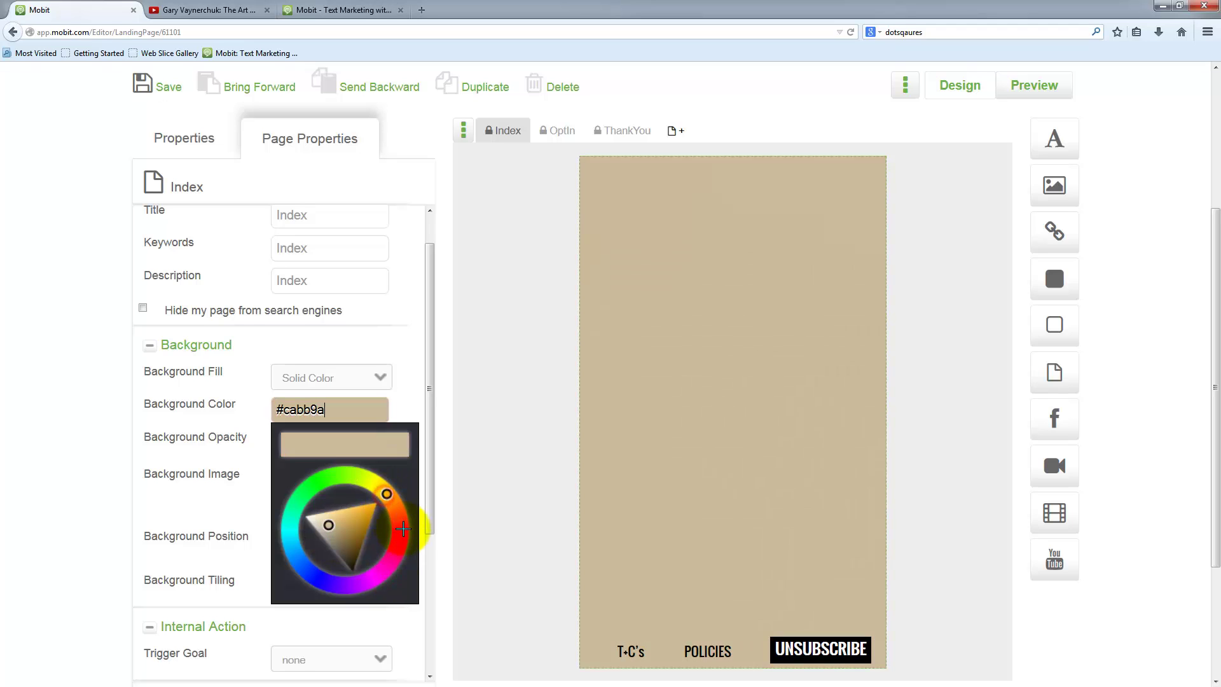
{"action": "left_click", "coordinate": [403, 528]}
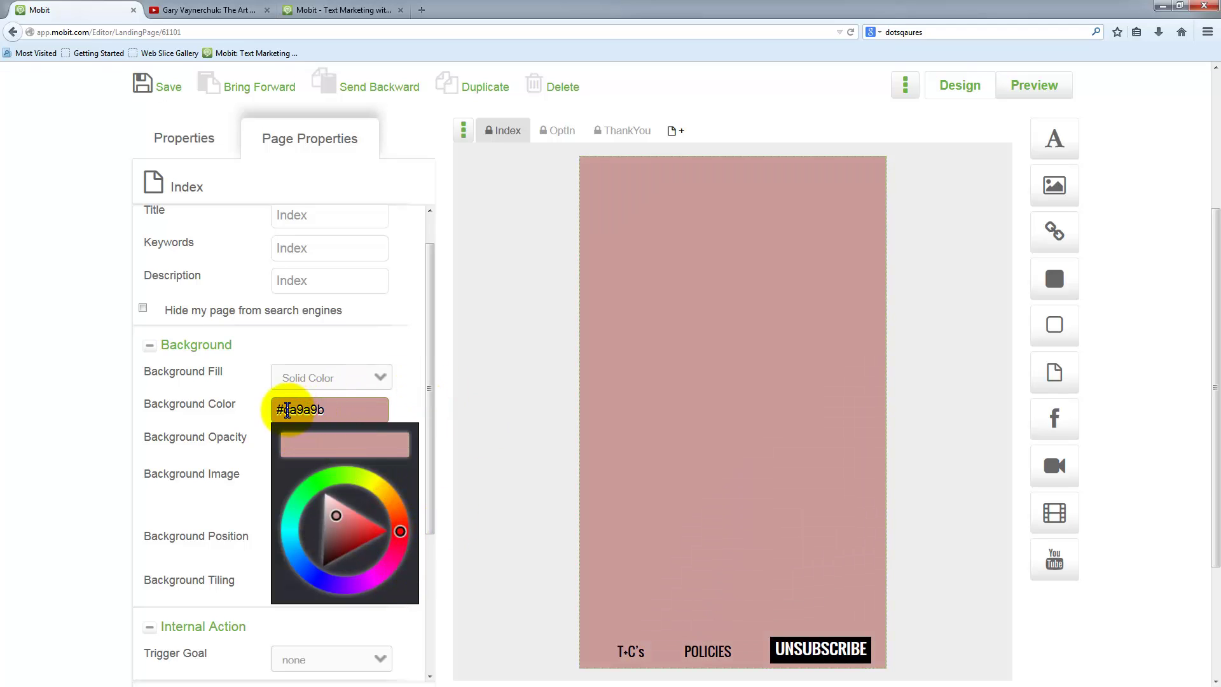
{"action": "left_click_drag", "start_coordinate": [288, 409], "coordinate": [359, 413]}
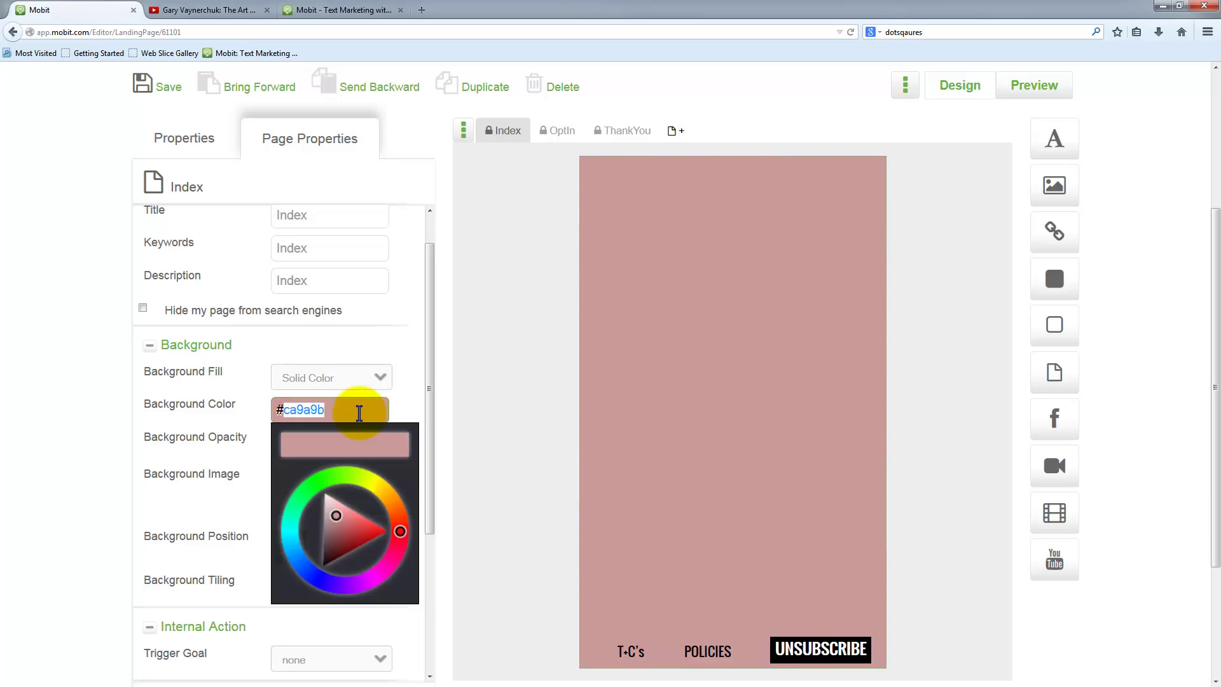
{"action": "type", "text": "ffffff"}
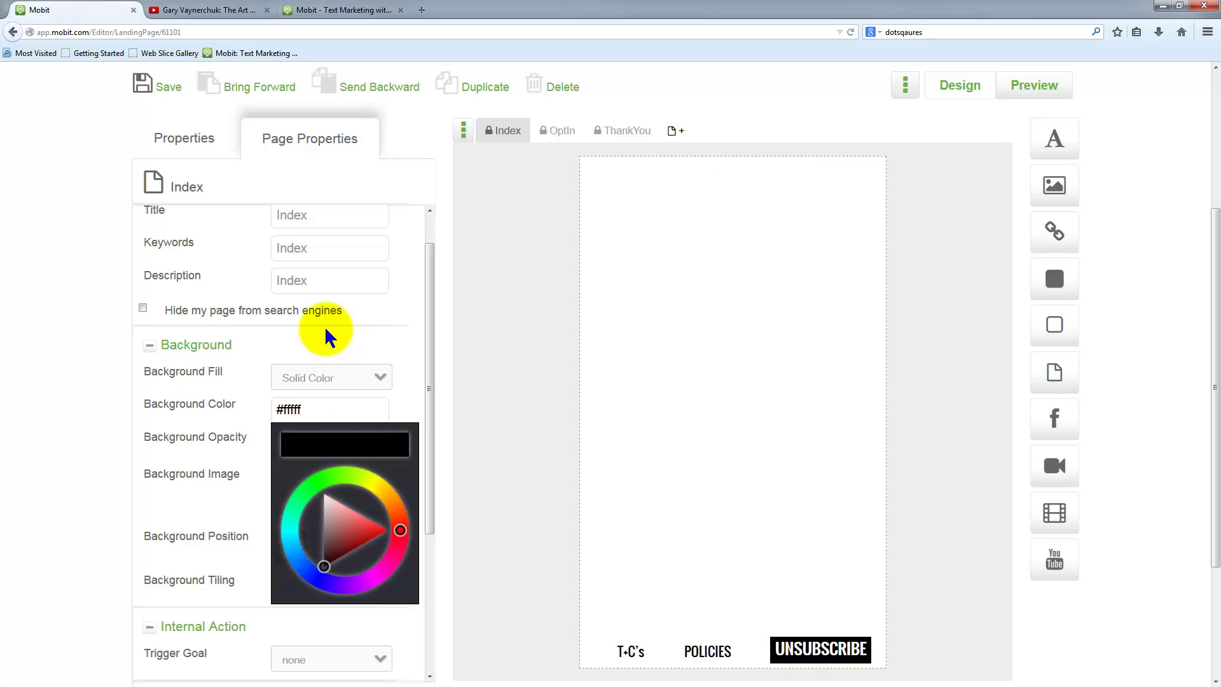
{"action": "left_click", "coordinate": [322, 277]}
{"action": "scroll", "coordinate": [888, 401], "scroll_direction": "up", "scroll_amount": 3}
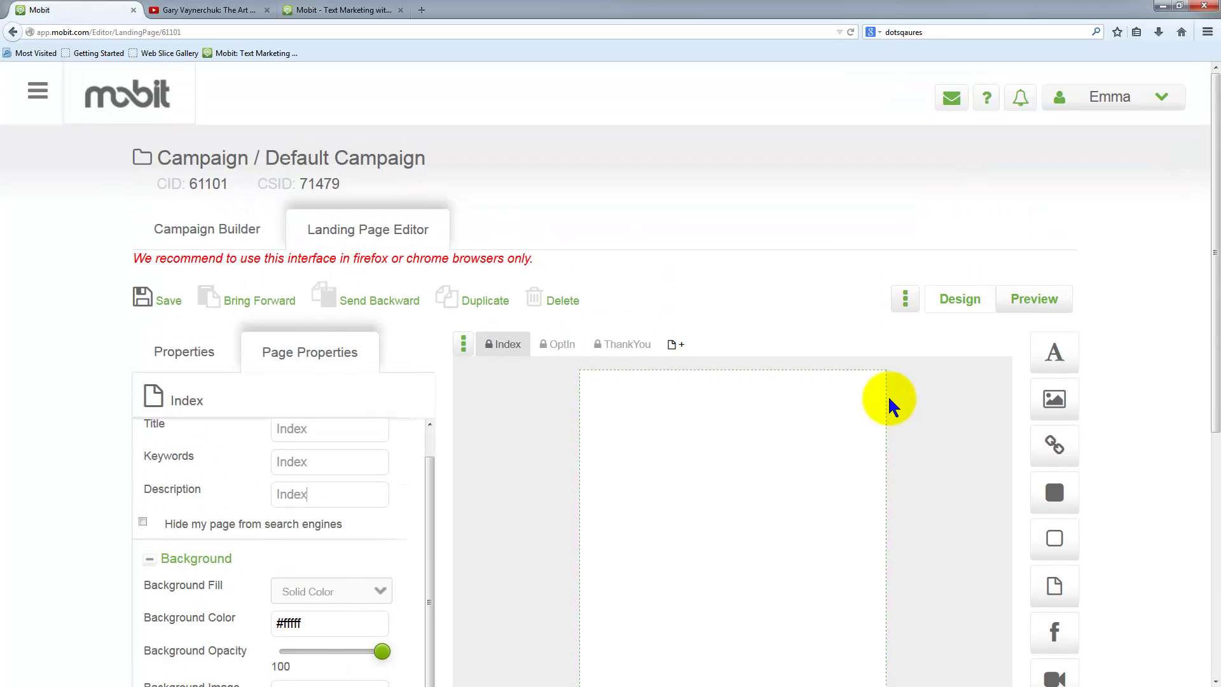
{"action": "scroll", "coordinate": [887, 395], "scroll_direction": "down", "scroll_amount": 3}
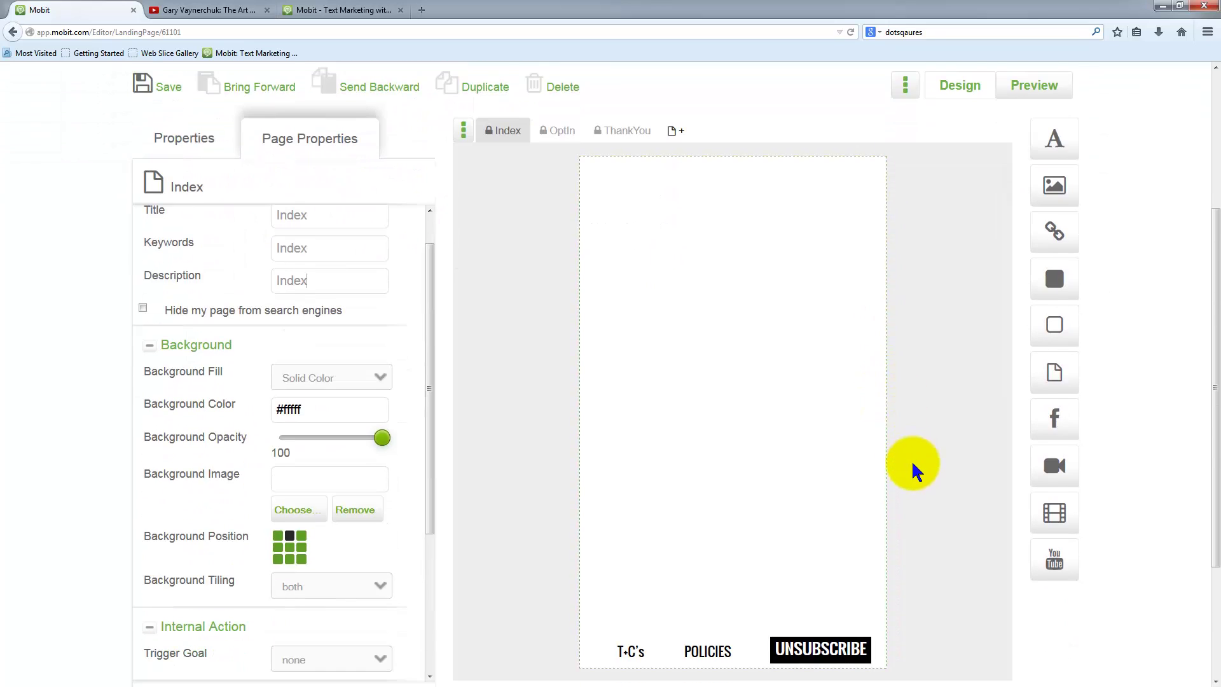
{"action": "scroll", "coordinate": [914, 471], "scroll_direction": "down", "scroll_amount": 2}
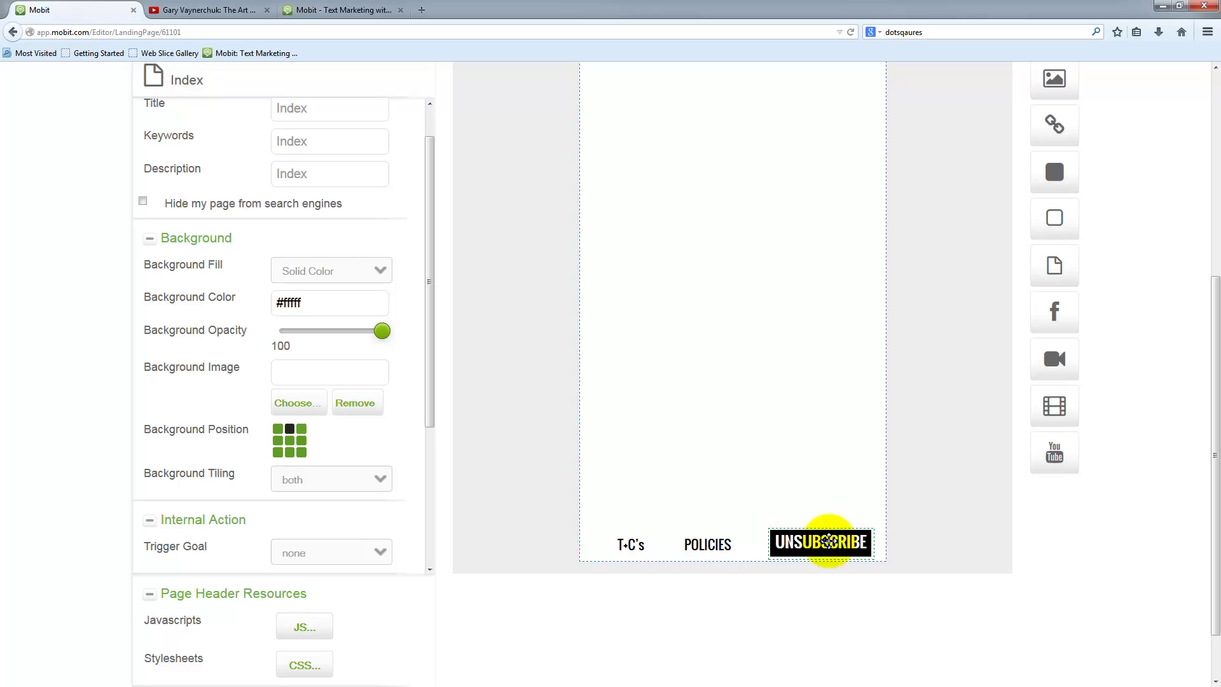
{"action": "left_click", "coordinate": [710, 543]}
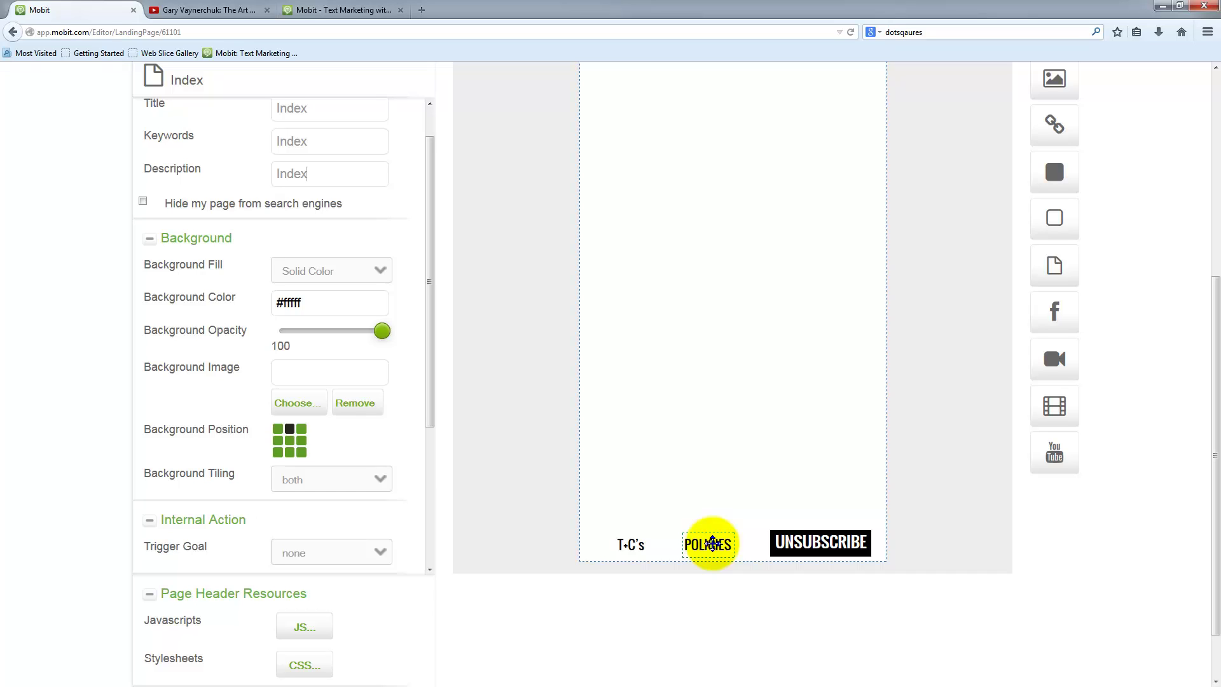
{"action": "left_click", "coordinate": [635, 545]}
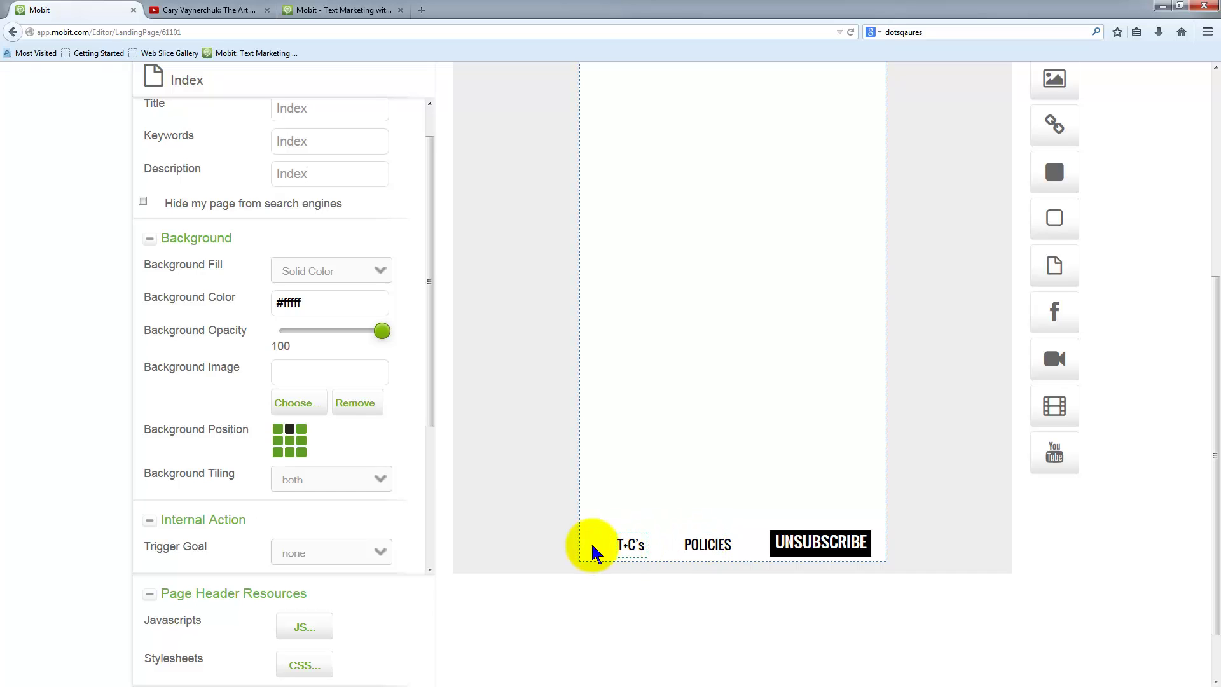
{"action": "left_click", "coordinate": [850, 545]}
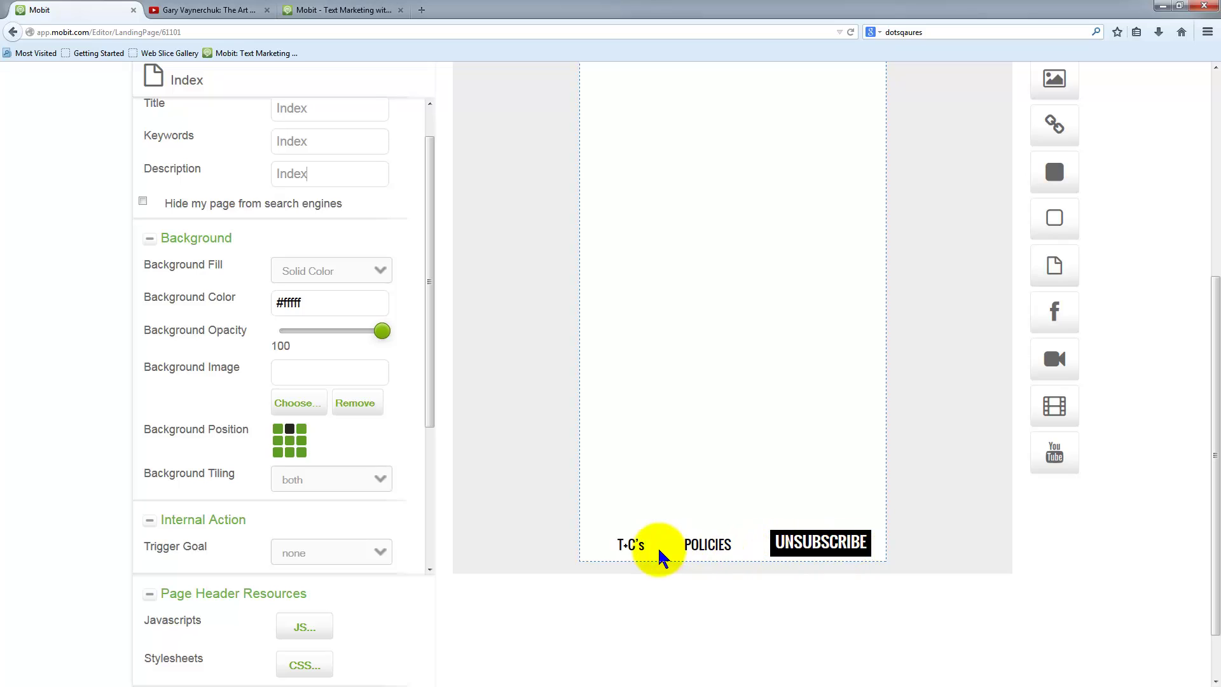
{"action": "left_click", "coordinate": [630, 545]}
{"action": "left_click", "coordinate": [830, 543]}
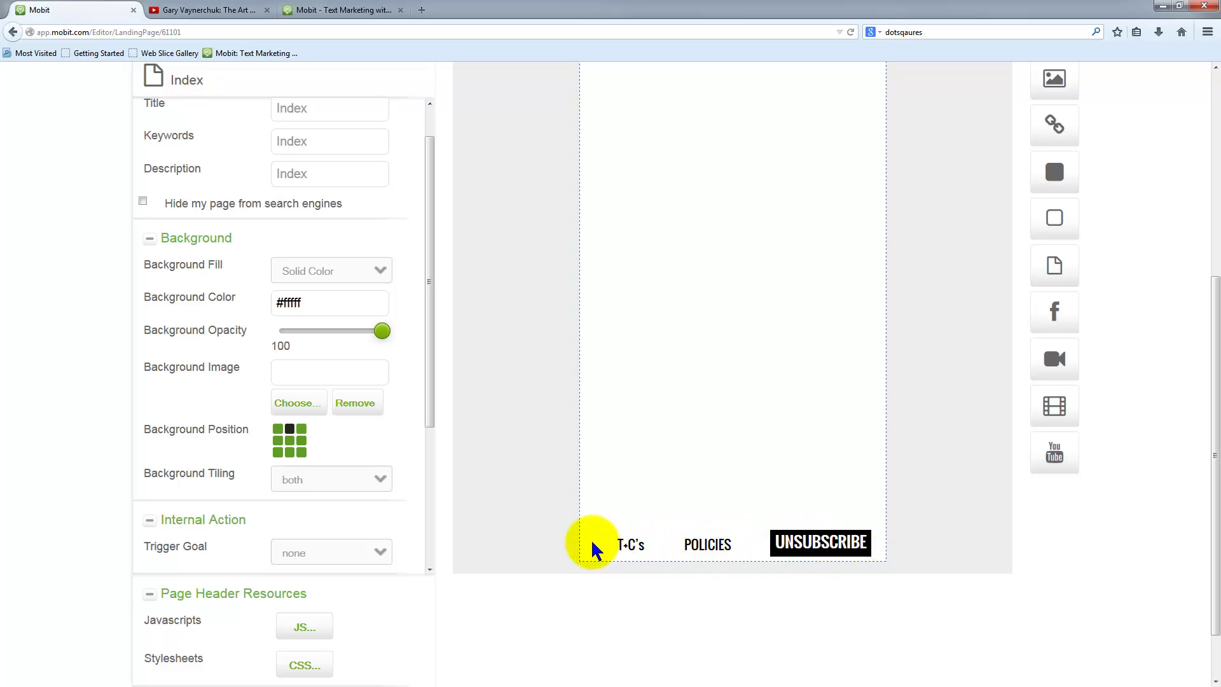
{"action": "left_click", "coordinate": [557, 545]}
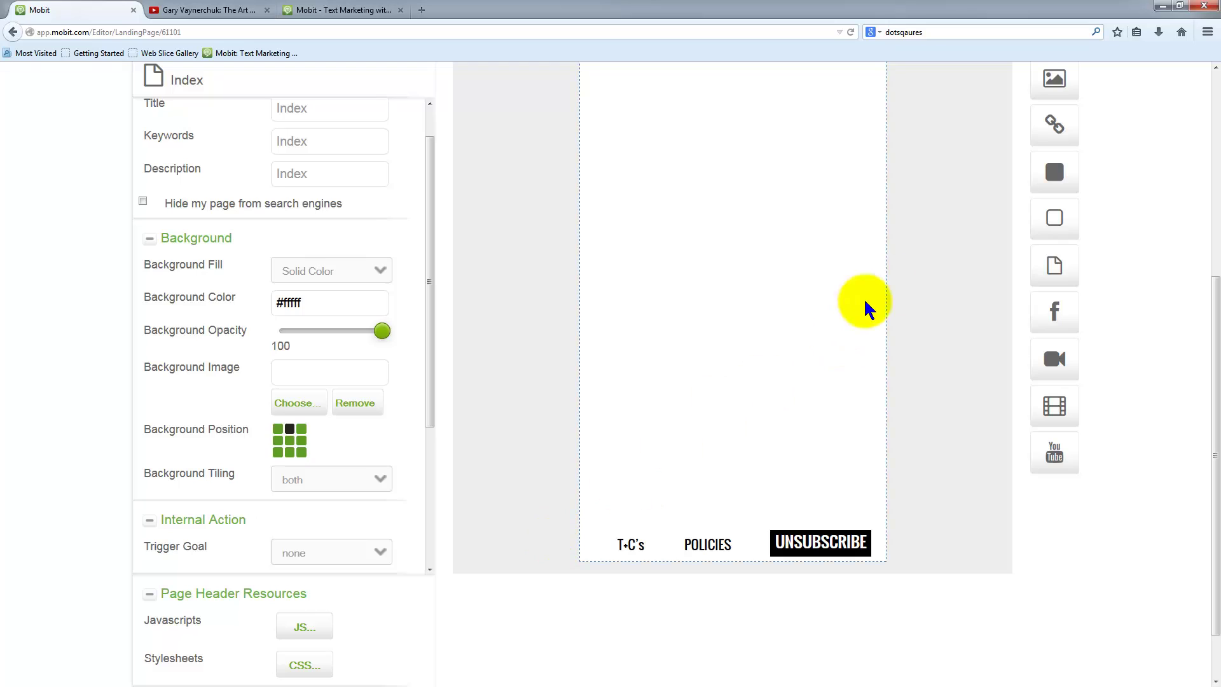
{"action": "scroll", "coordinate": [926, 263], "scroll_direction": "up", "scroll_amount": 5}
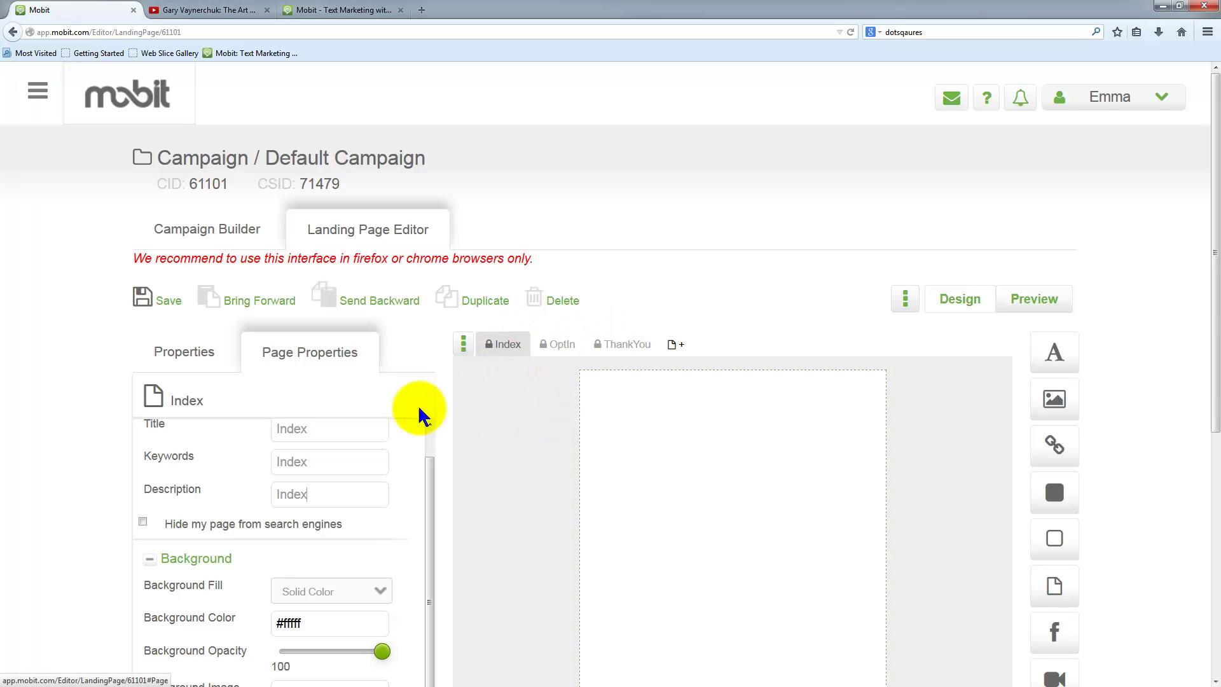
- Change the page title from Index to 'Home Page'
{"action": "double_click", "coordinate": [340, 428]}
{"action": "type", "text": "Home pGa"}
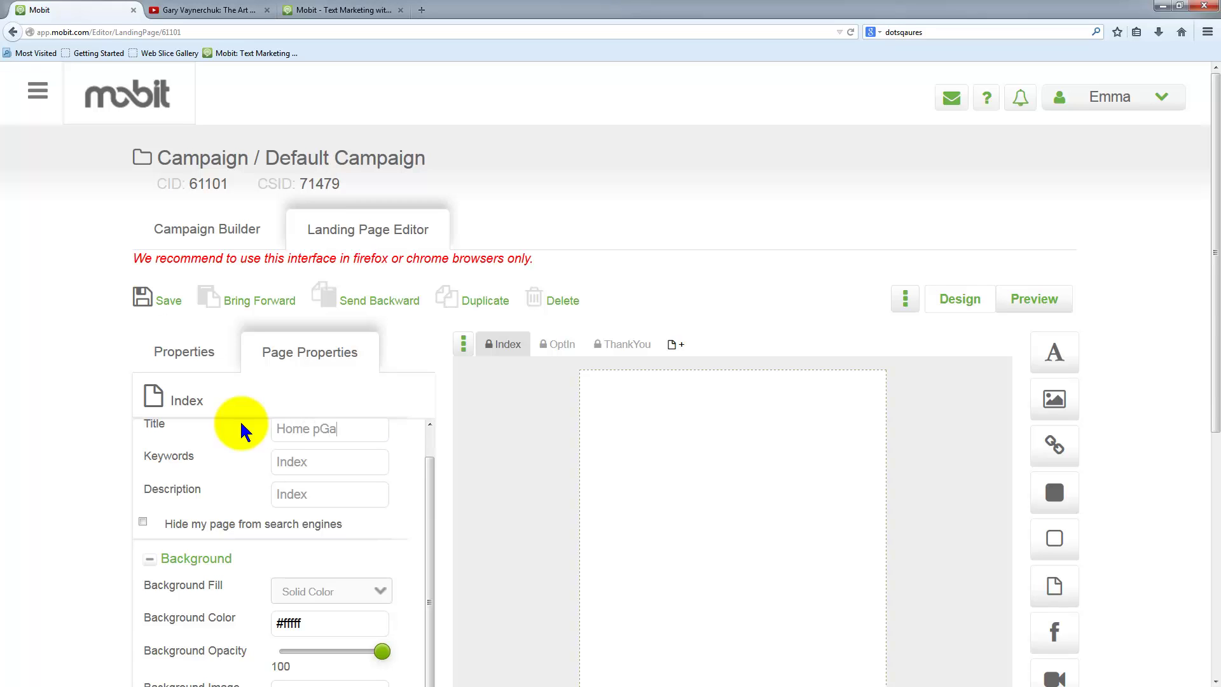
{"action": "key", "text": "BackSpace"}
{"action": "key", "text": "BackSpace"}
{"action": "type", "text": "age"}
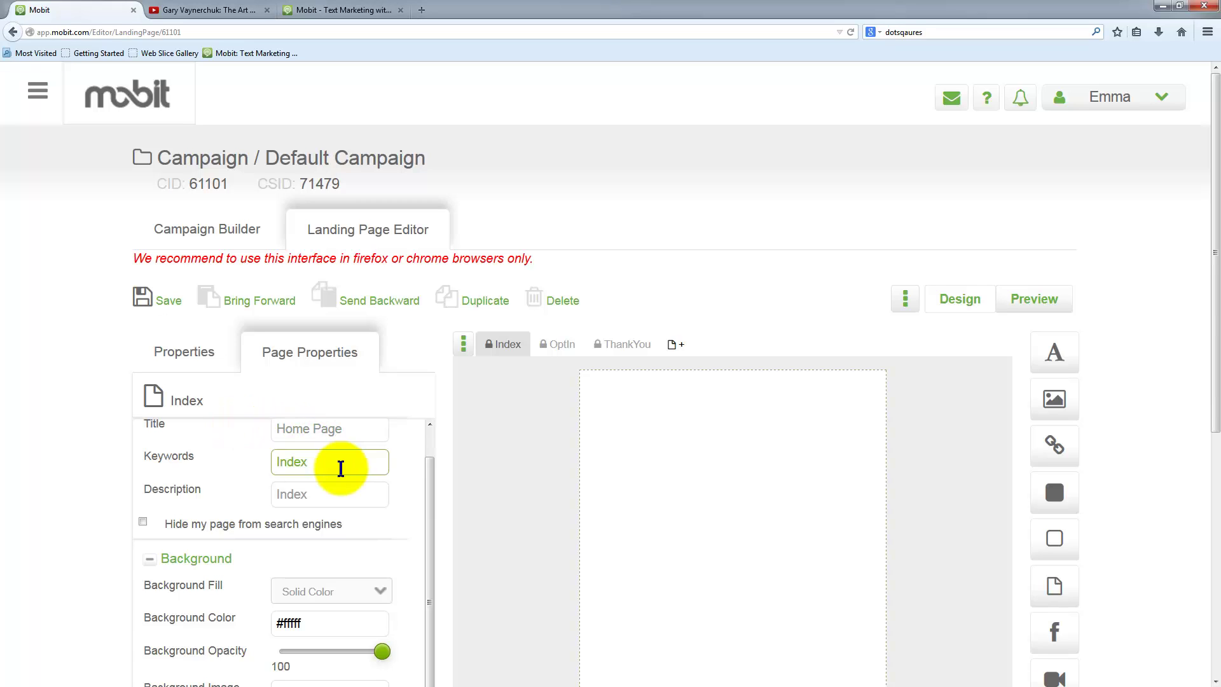
{"action": "left_click", "coordinate": [337, 464]}
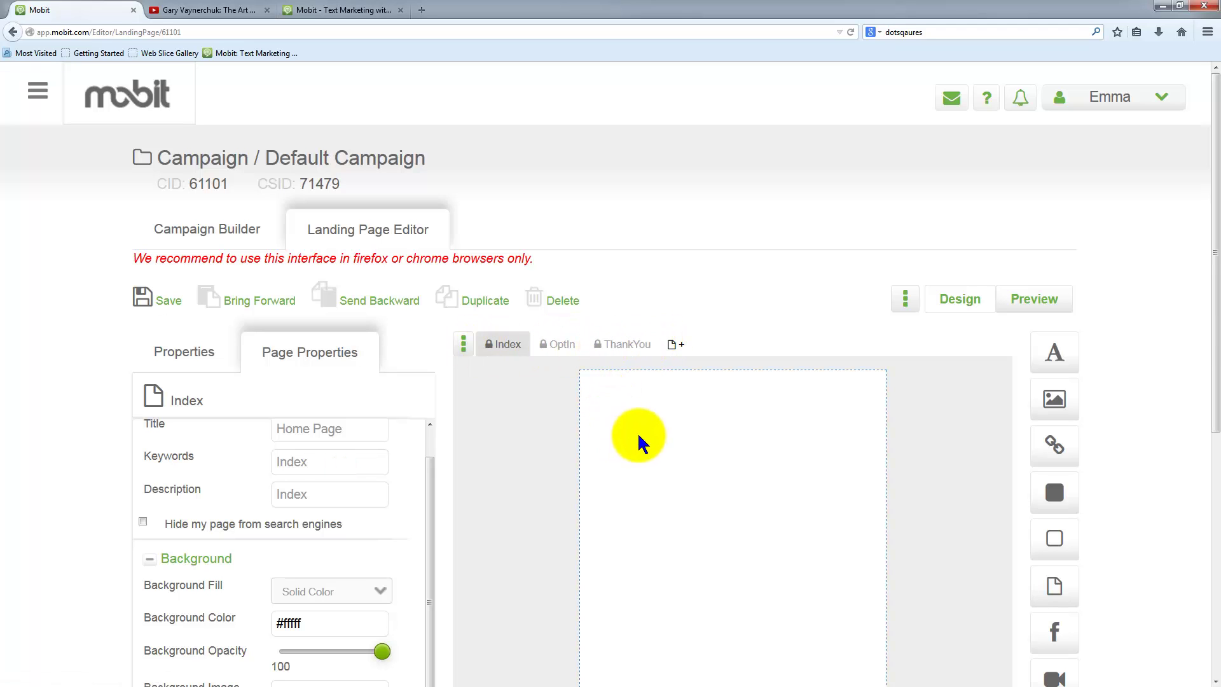
- Save the landing page and dismiss the 'Page saved successfully' message
{"action": "left_click", "coordinate": [171, 303]}
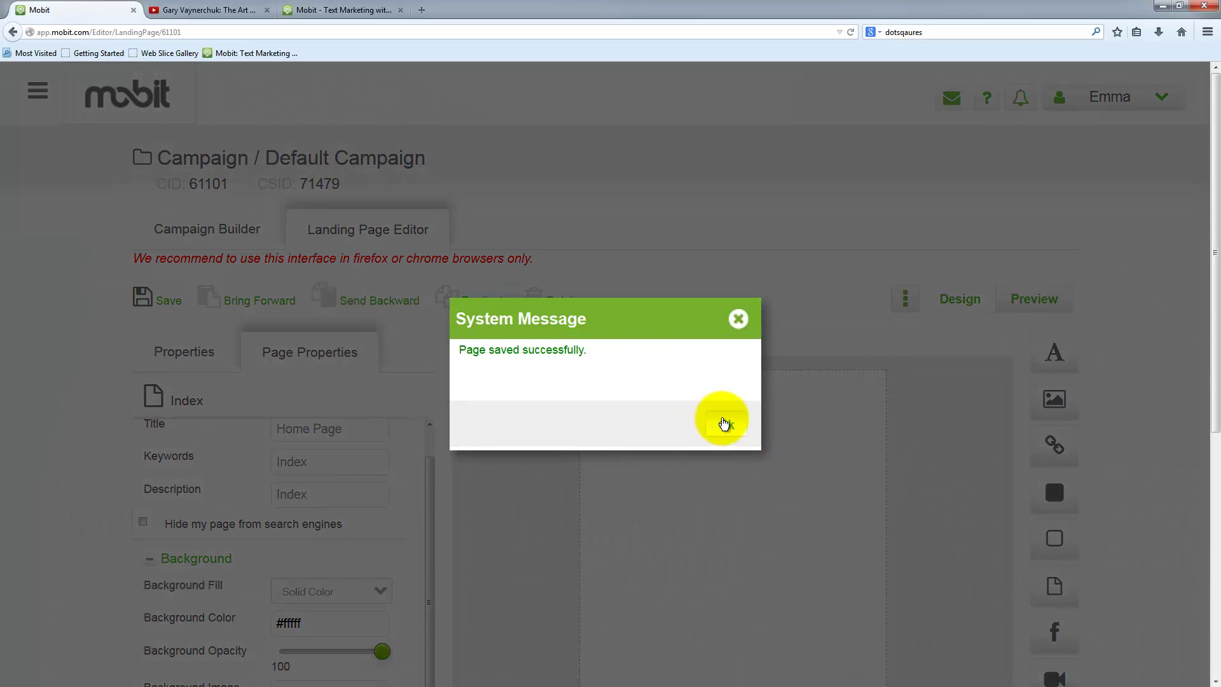
{"action": "left_click", "coordinate": [721, 419]}
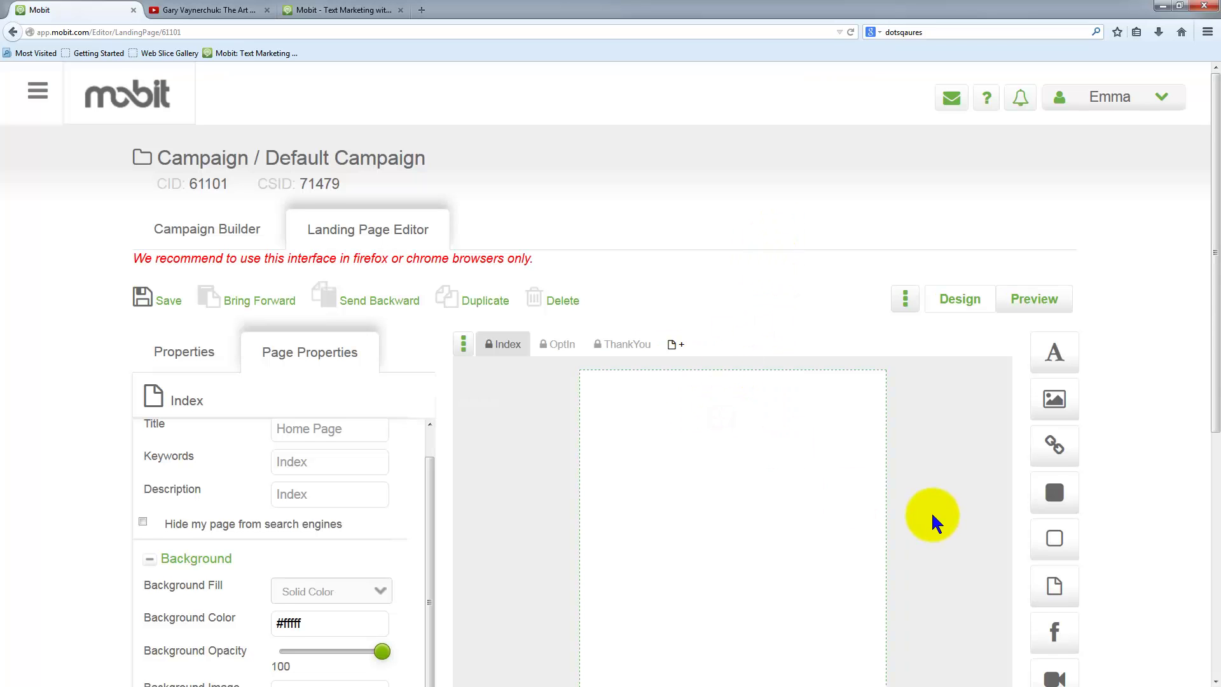
{"action": "scroll", "coordinate": [941, 518], "scroll_direction": "down", "scroll_amount": 3}
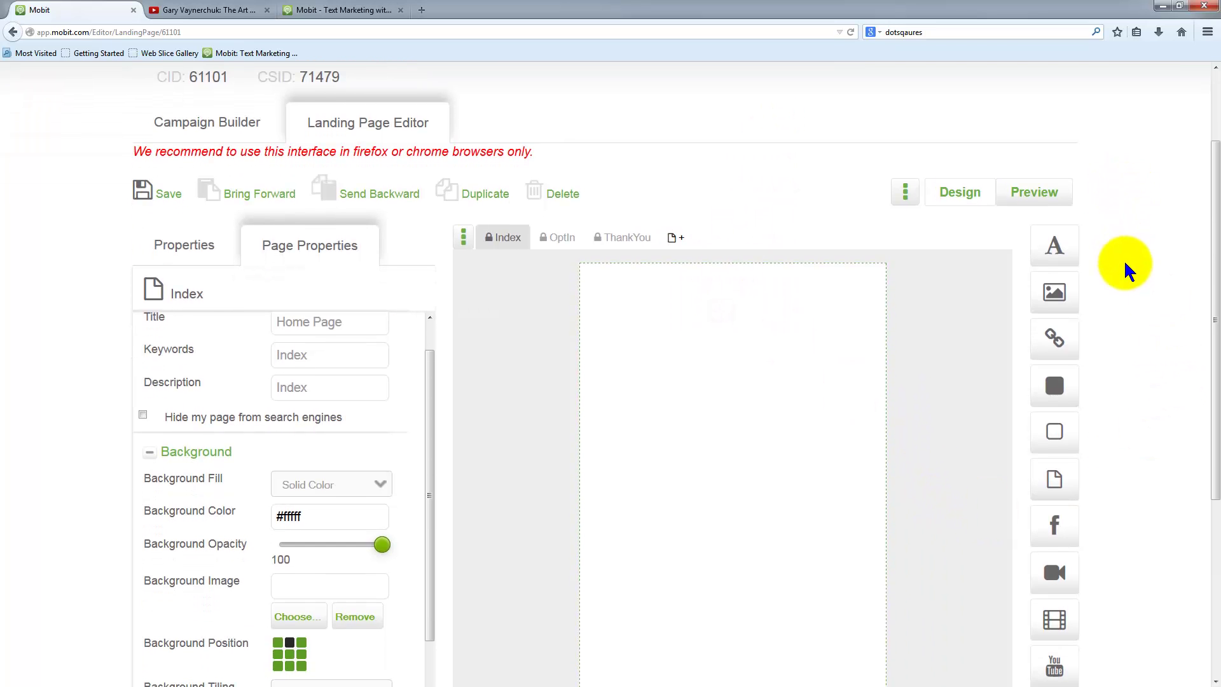
{"action": "scroll", "coordinate": [1120, 431], "scroll_direction": "down", "scroll_amount": 3}
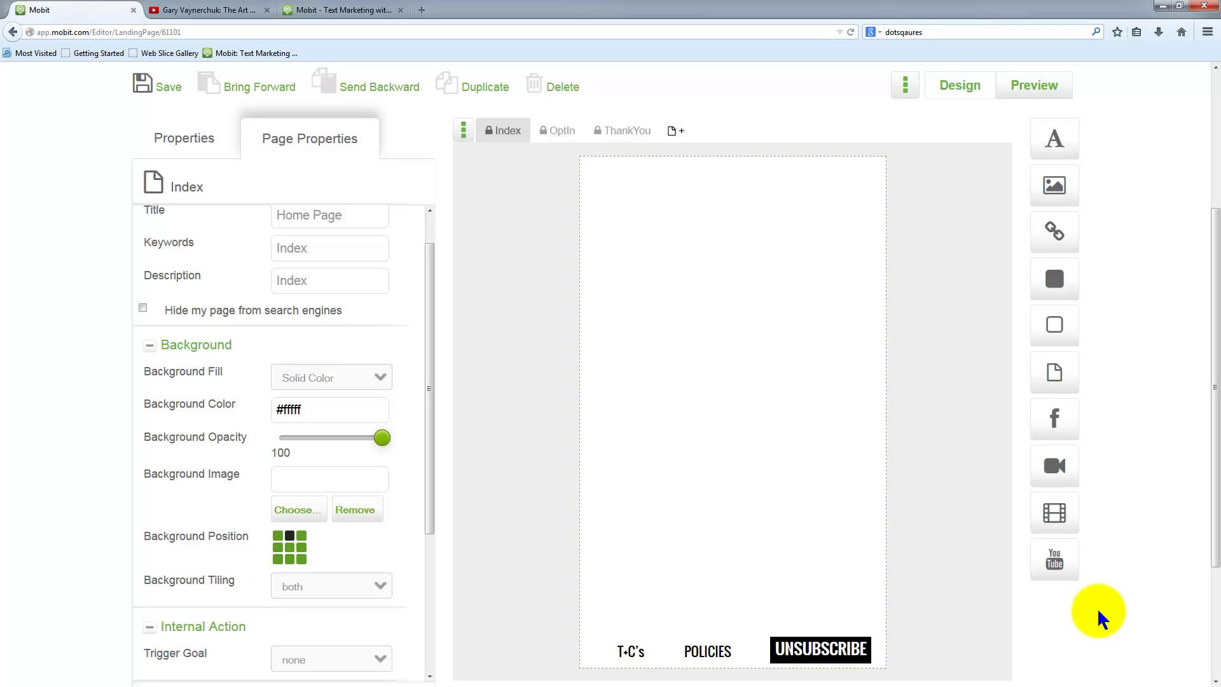
- Drop a Text block near the page top and select its placeholder word 'Text'
{"action": "left_click_drag", "start_coordinate": [1074, 136], "coordinate": [618, 280]}
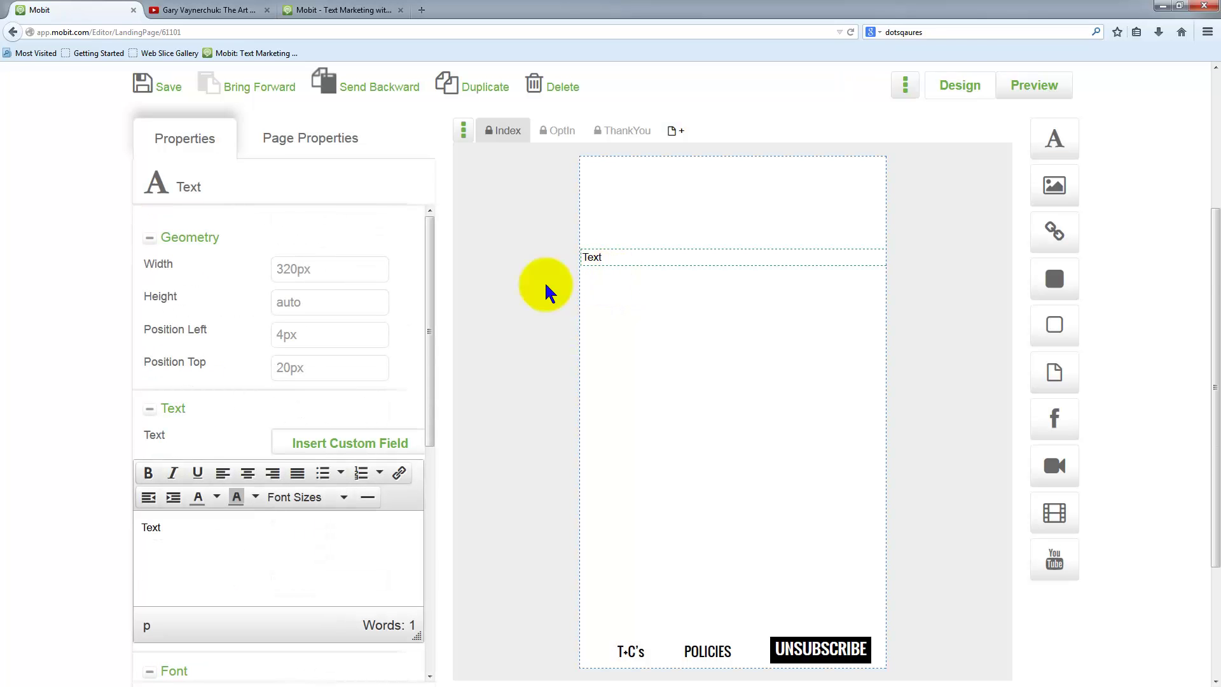
{"action": "left_click_drag", "start_coordinate": [169, 527], "coordinate": [134, 538]}
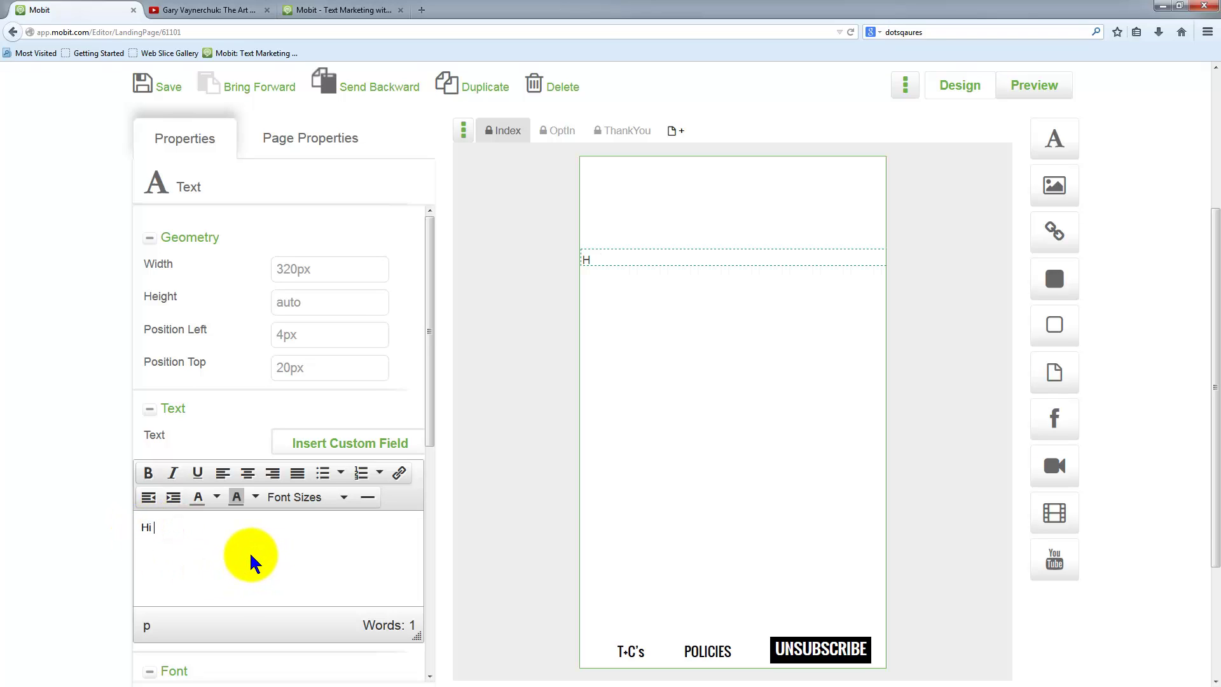
- Type 'Hi' followed by the FirstName custom field
{"action": "type", "text": "Hi"}
{"action": "left_click", "coordinate": [330, 445]}
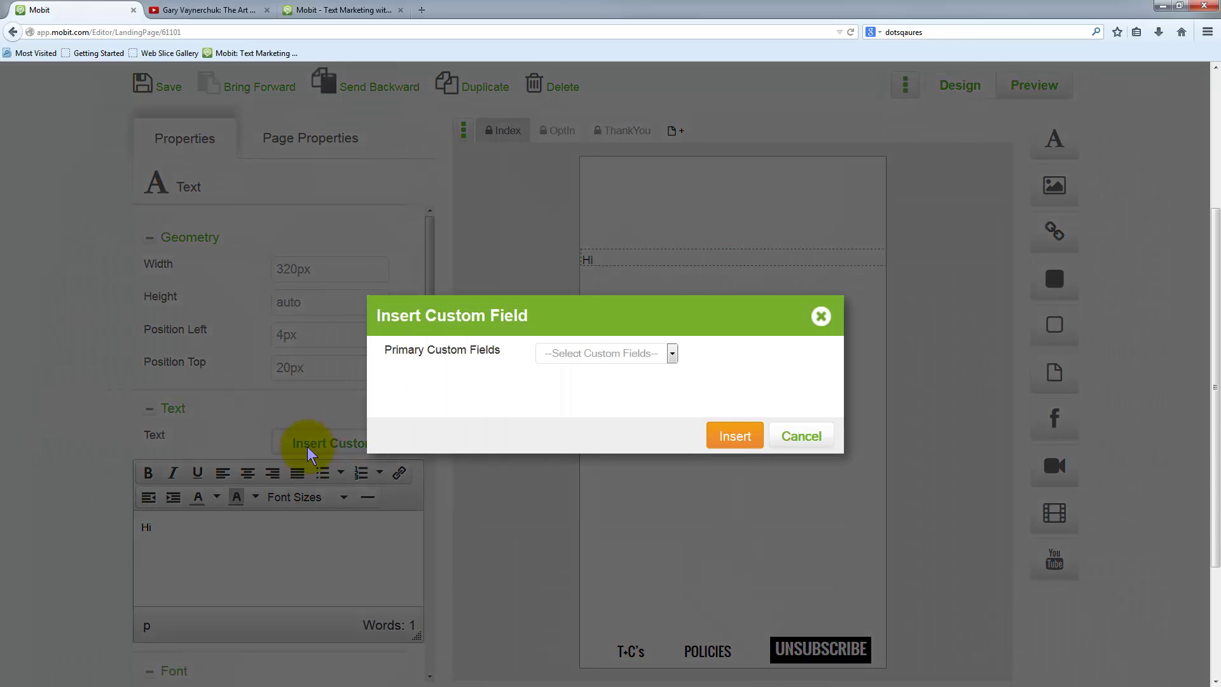
{"action": "left_click", "coordinate": [639, 357]}
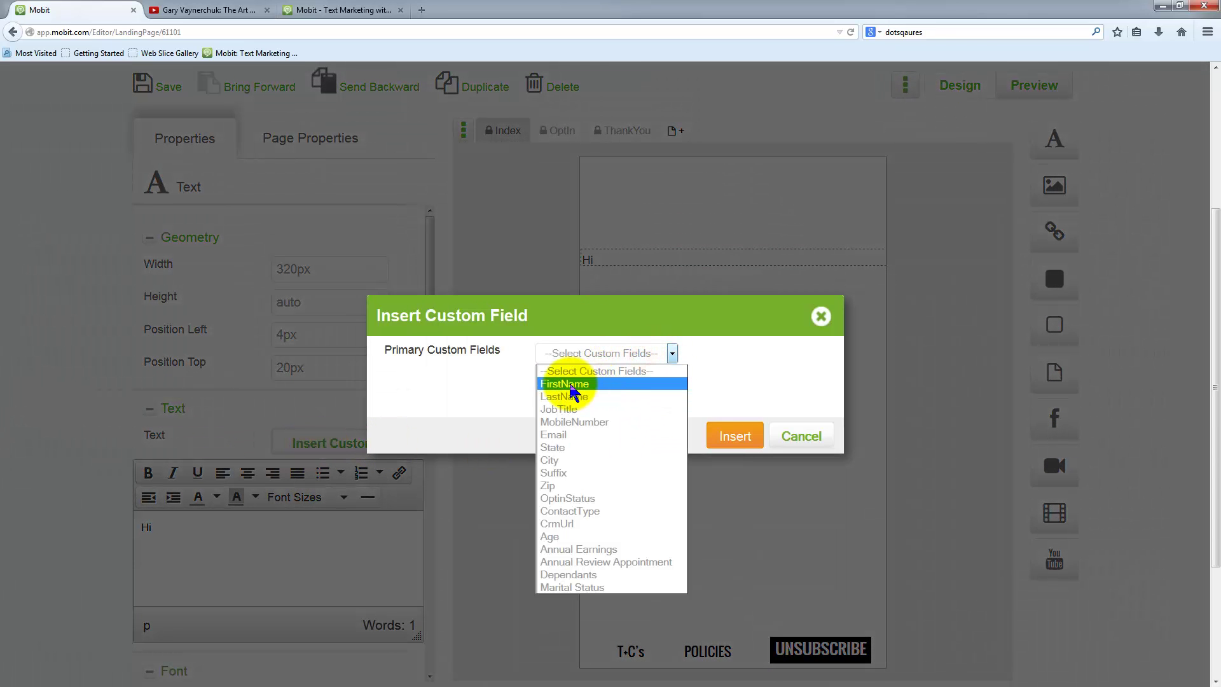
{"action": "left_click", "coordinate": [570, 385]}
{"action": "left_click", "coordinate": [734, 436]}
- Write the next-week webinar invitation and add a 'Regards' sign-off line
{"action": "left_click", "coordinate": [257, 530]}
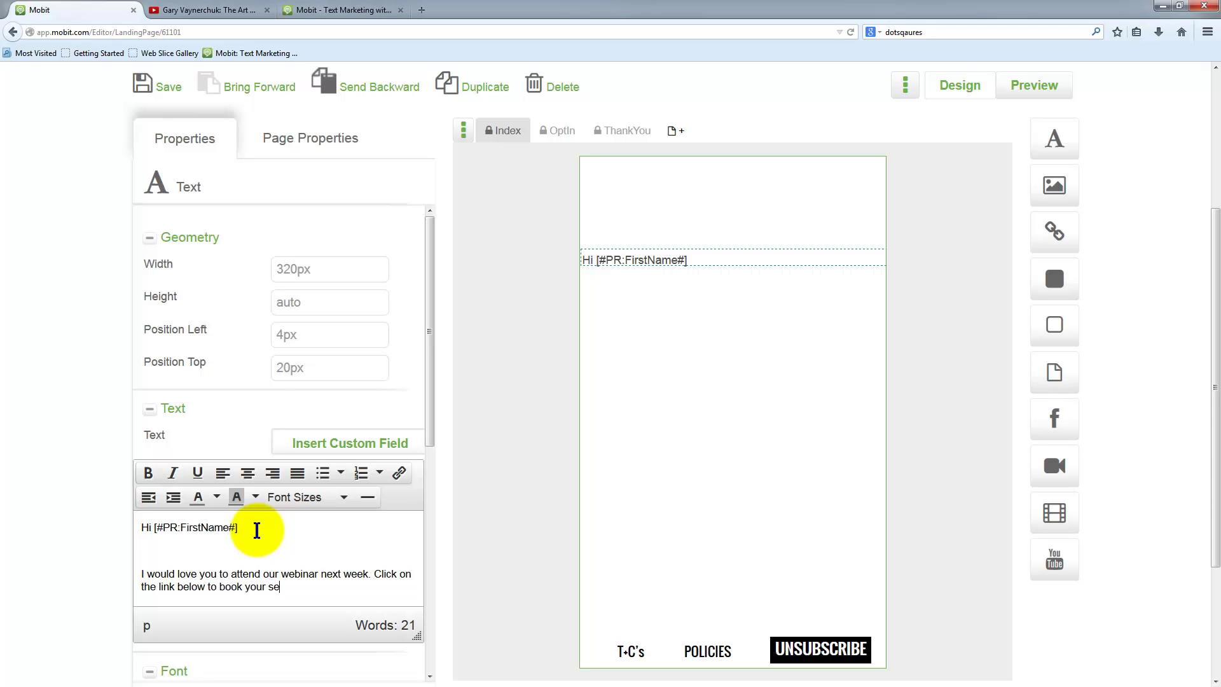
{"action": "type", "text": "."}
{"action": "key", "text": "Return"}
{"action": "key", "text": "Return"}
{"action": "type", "text": "Rega"}
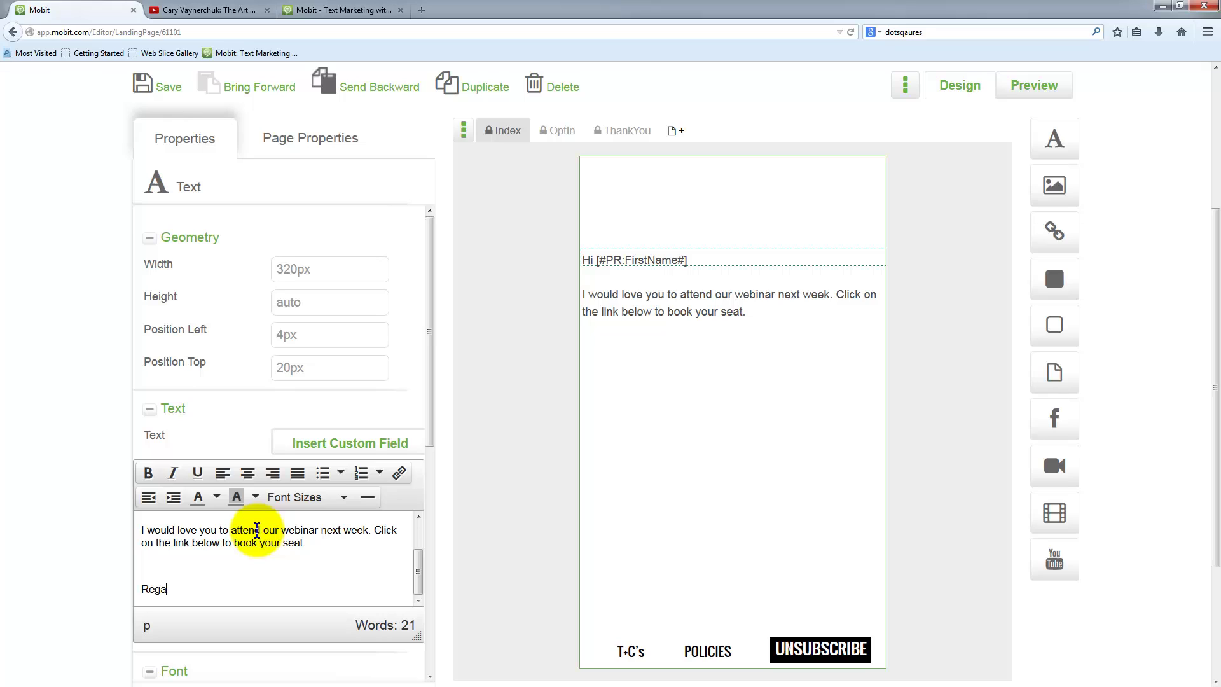
{"action": "type", "text": "rds"}
{"action": "key", "text": "Return"}
{"action": "key", "text": "Return"}
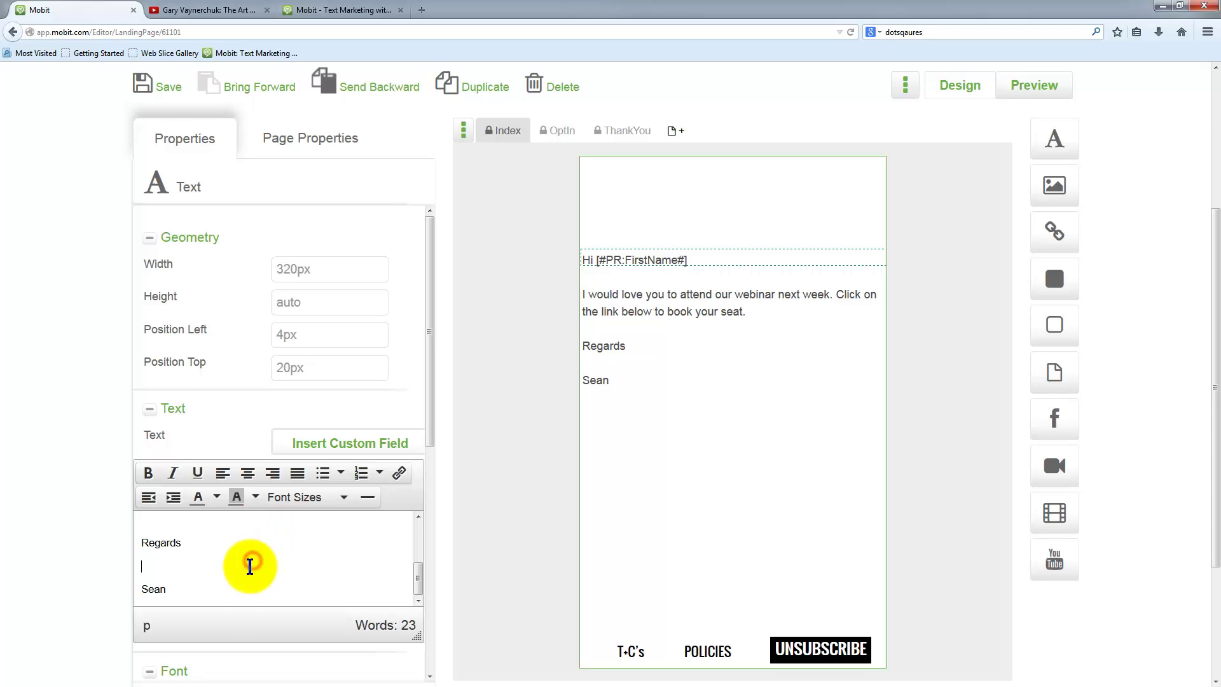
- Select all the message text and make it black
{"action": "left_click_drag", "start_coordinate": [189, 585], "coordinate": [142, 482]}
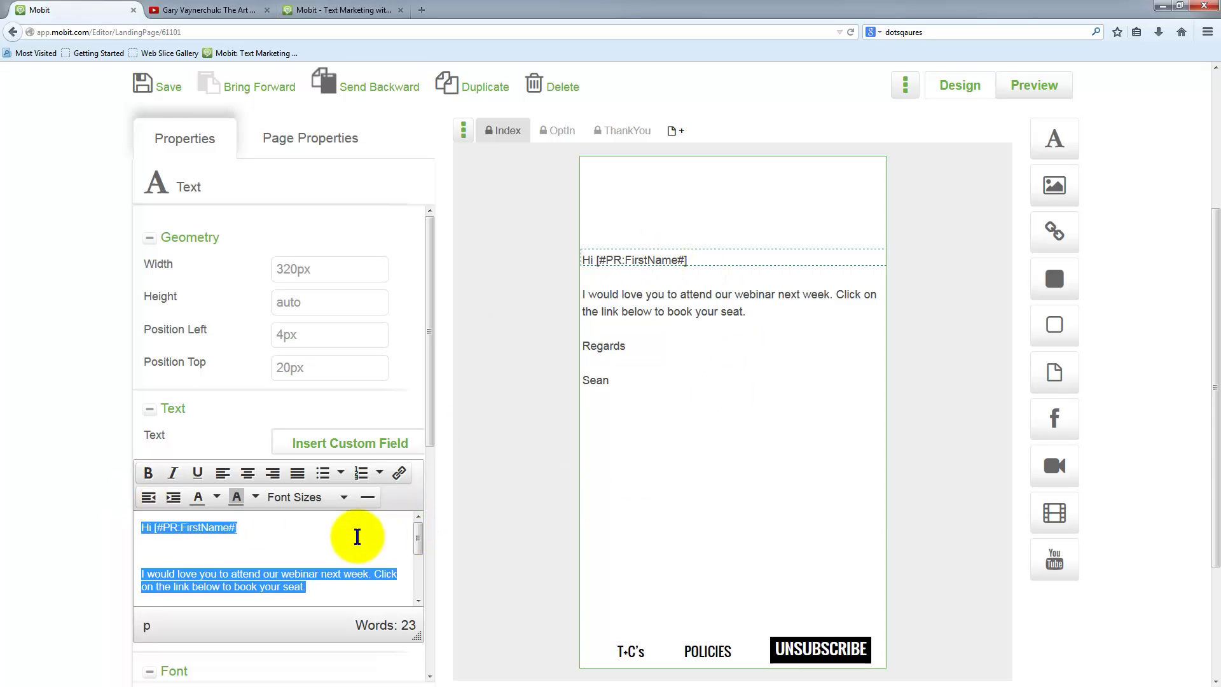
{"action": "left_click", "coordinate": [216, 498]}
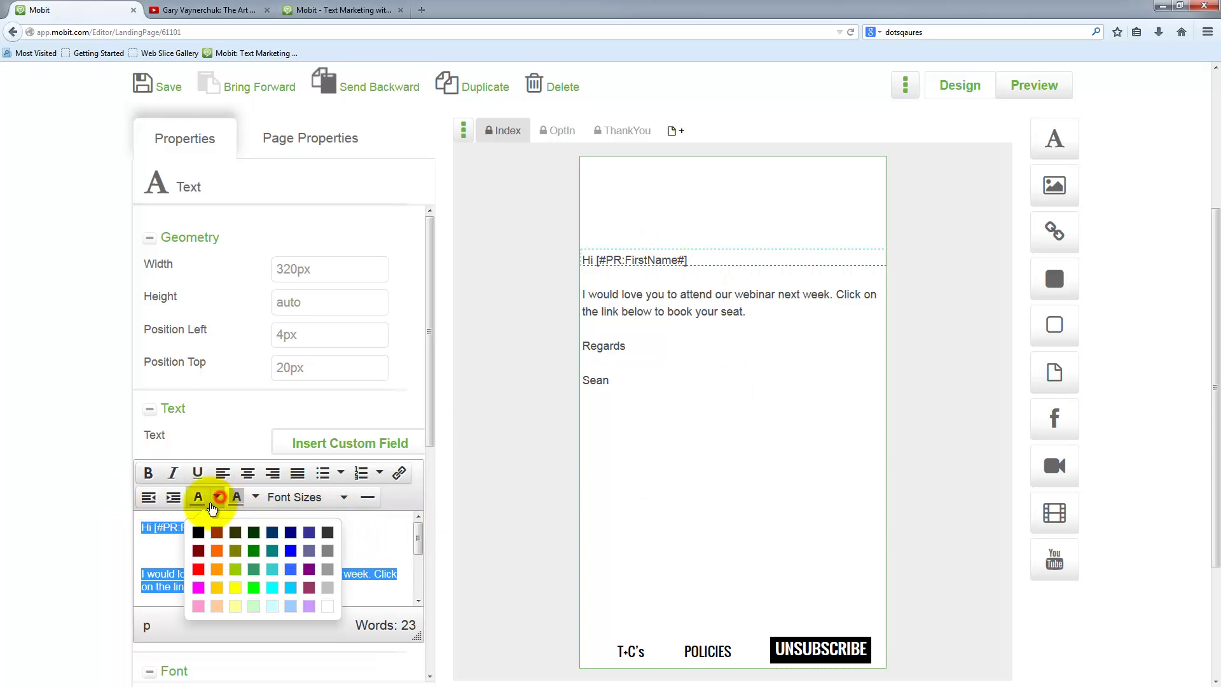
{"action": "left_click", "coordinate": [199, 532]}
{"action": "scroll", "coordinate": [104, 555], "scroll_direction": "down", "scroll_amount": 1}
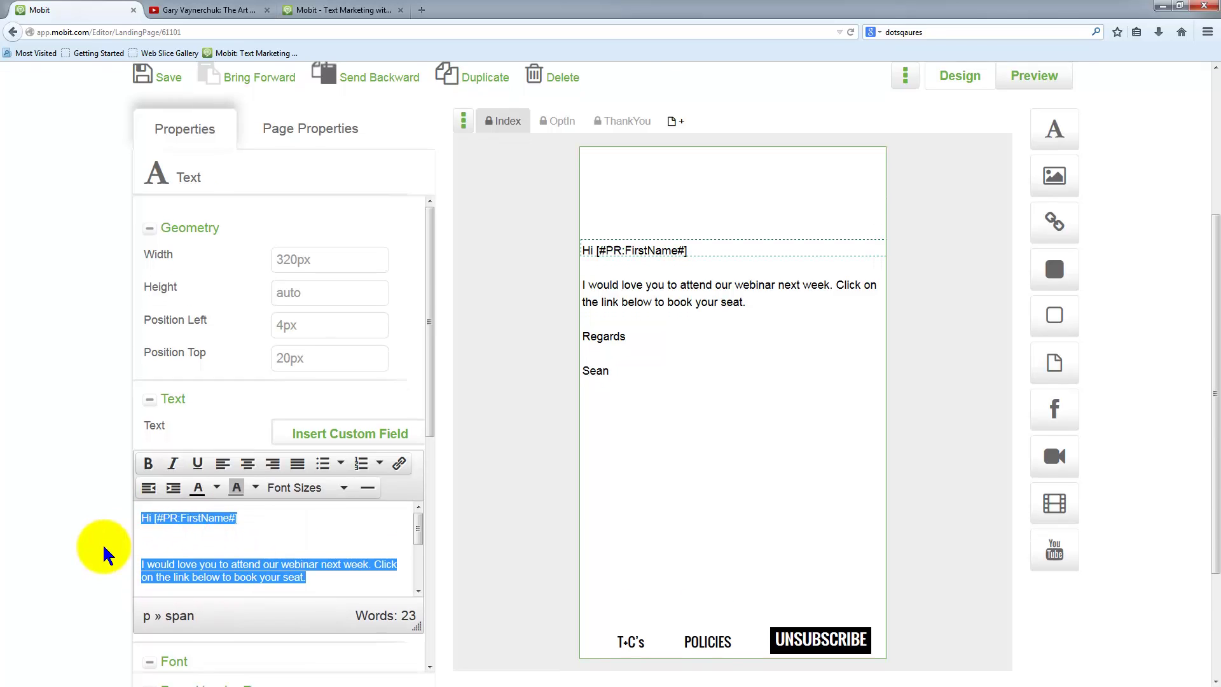
{"action": "scroll", "coordinate": [104, 555], "scroll_direction": "down", "scroll_amount": 3}
{"action": "scroll", "coordinate": [341, 482], "scroll_direction": "down", "scroll_amount": 3}
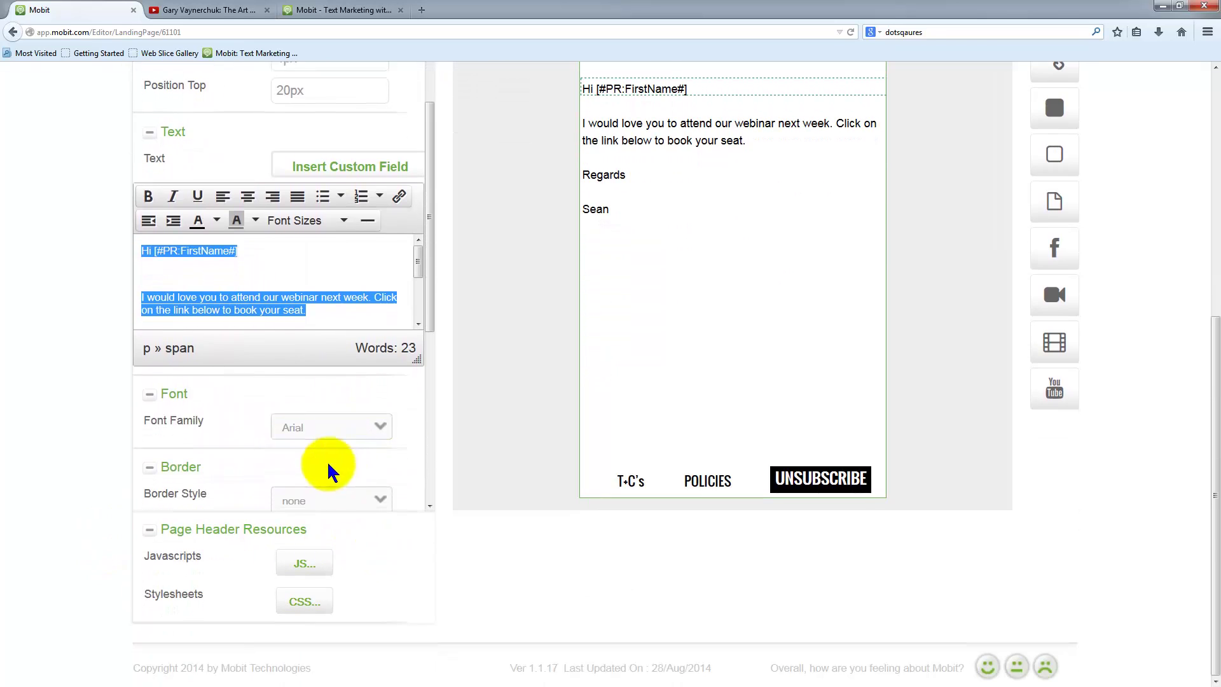
- Set the message font to Sail
{"action": "left_click", "coordinate": [380, 414]}
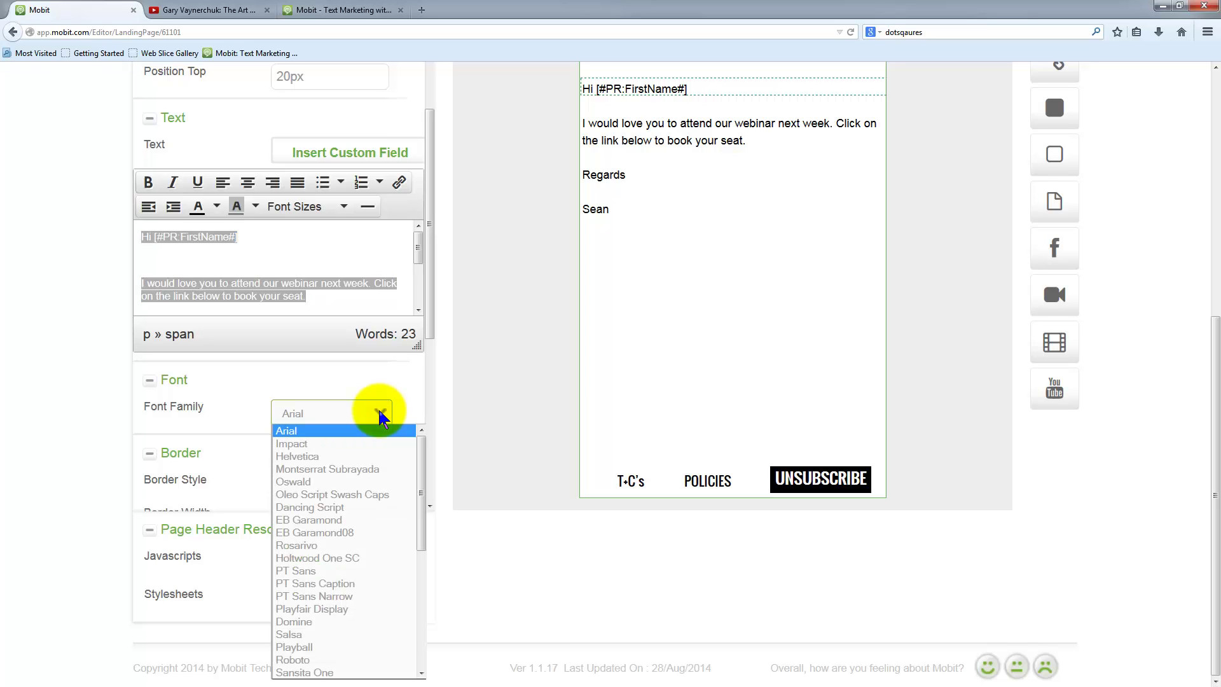
{"action": "scroll", "coordinate": [365, 617], "scroll_direction": "down", "scroll_amount": 1}
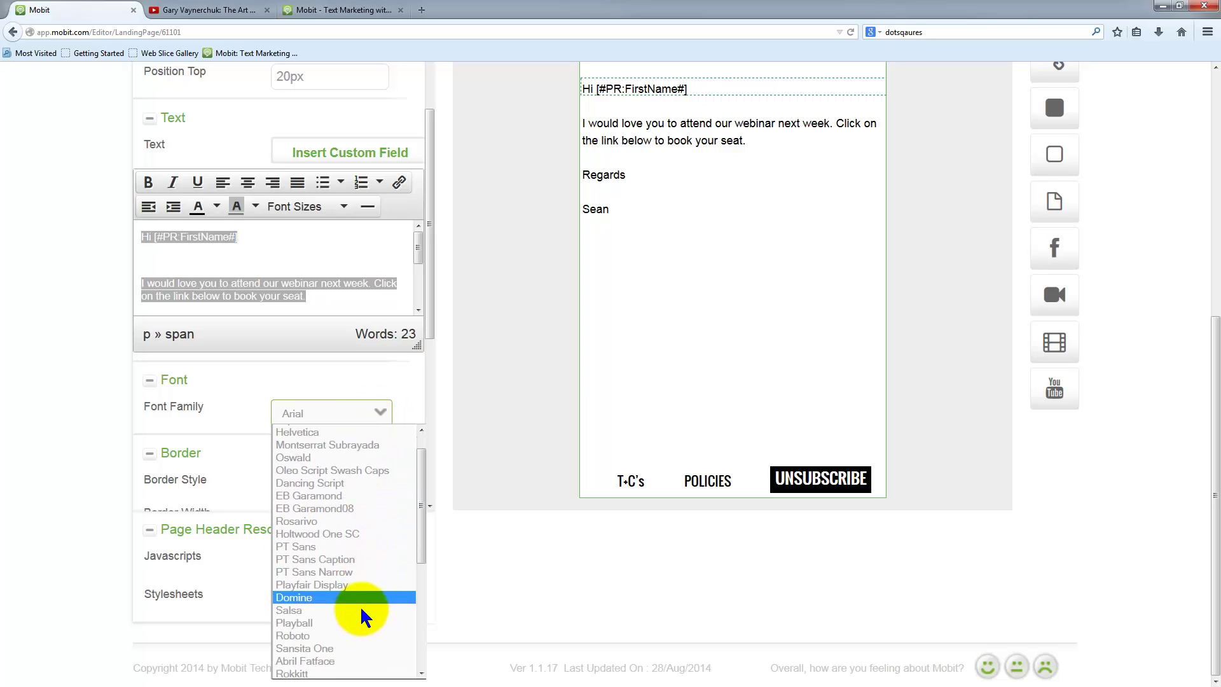
{"action": "scroll", "coordinate": [365, 617], "scroll_direction": "down", "scroll_amount": 5}
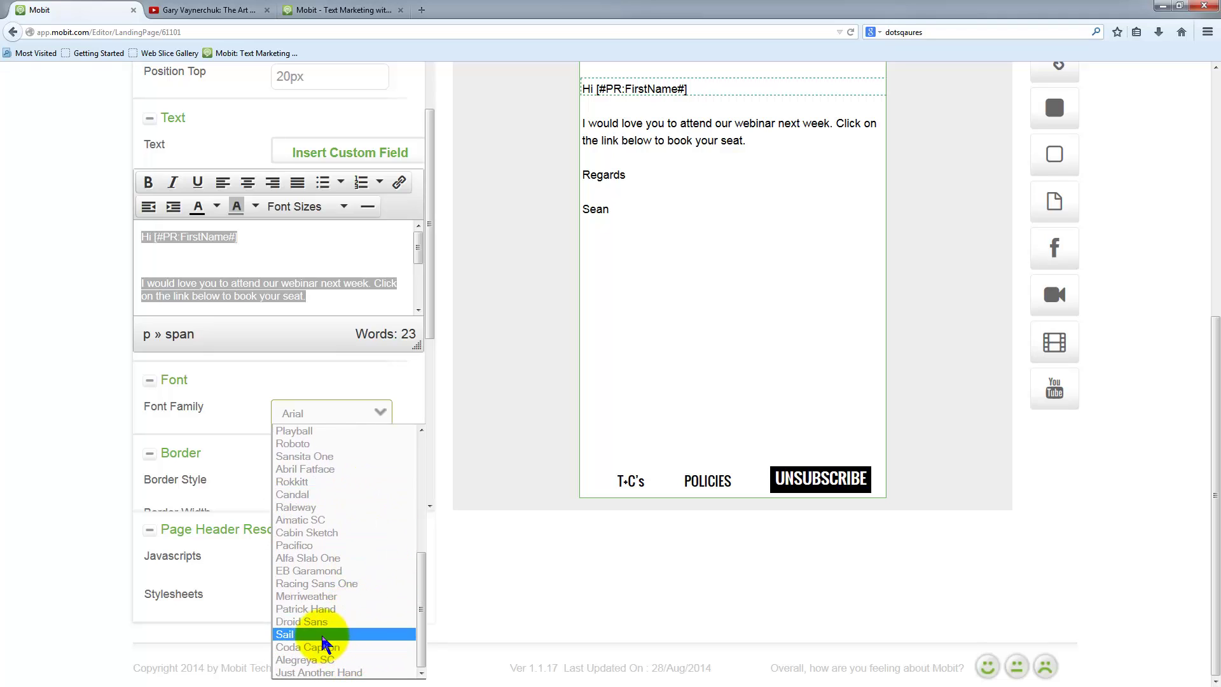
{"action": "left_click", "coordinate": [325, 634]}
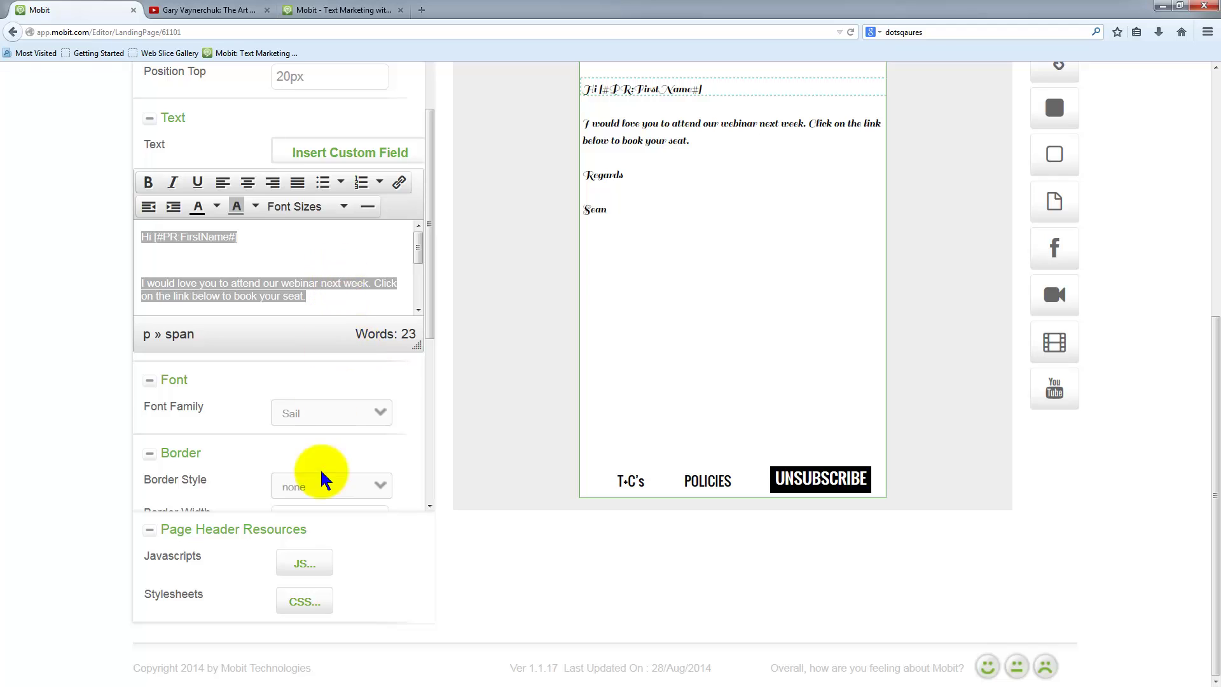
- Try Droid Sans, Racing Sans One and Rokkitt, then set the font to Raleway
{"action": "left_click", "coordinate": [329, 405]}
{"action": "left_click", "coordinate": [315, 621]}
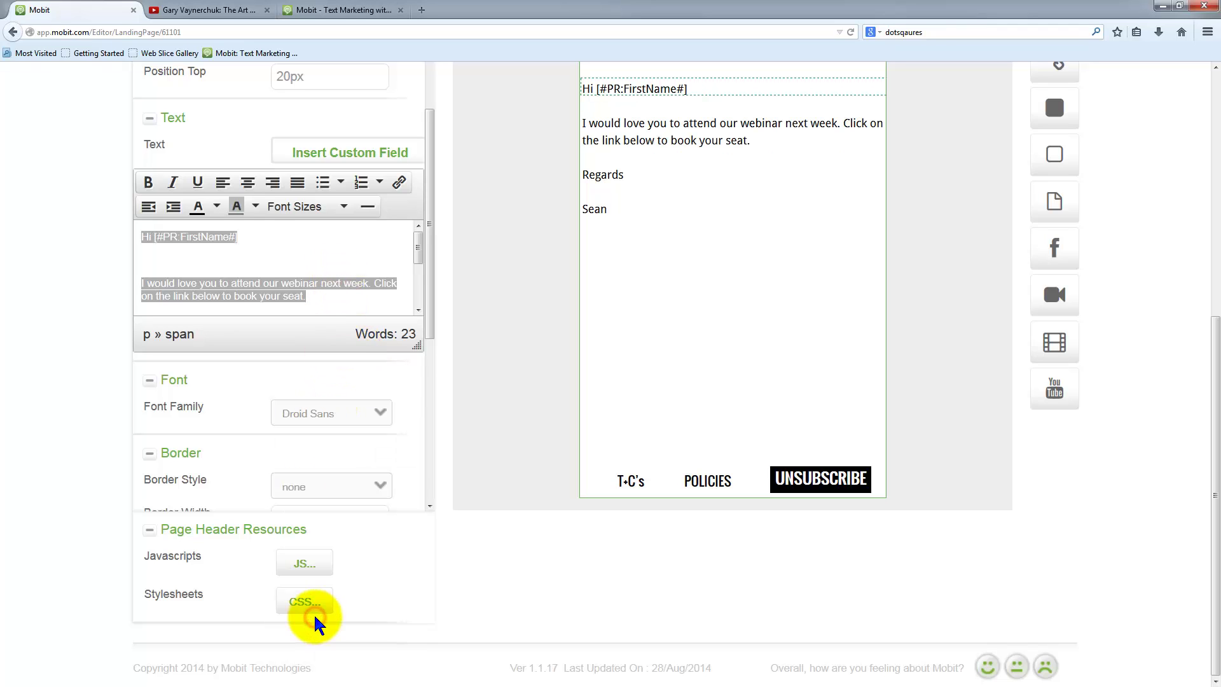
{"action": "left_click", "coordinate": [344, 413]}
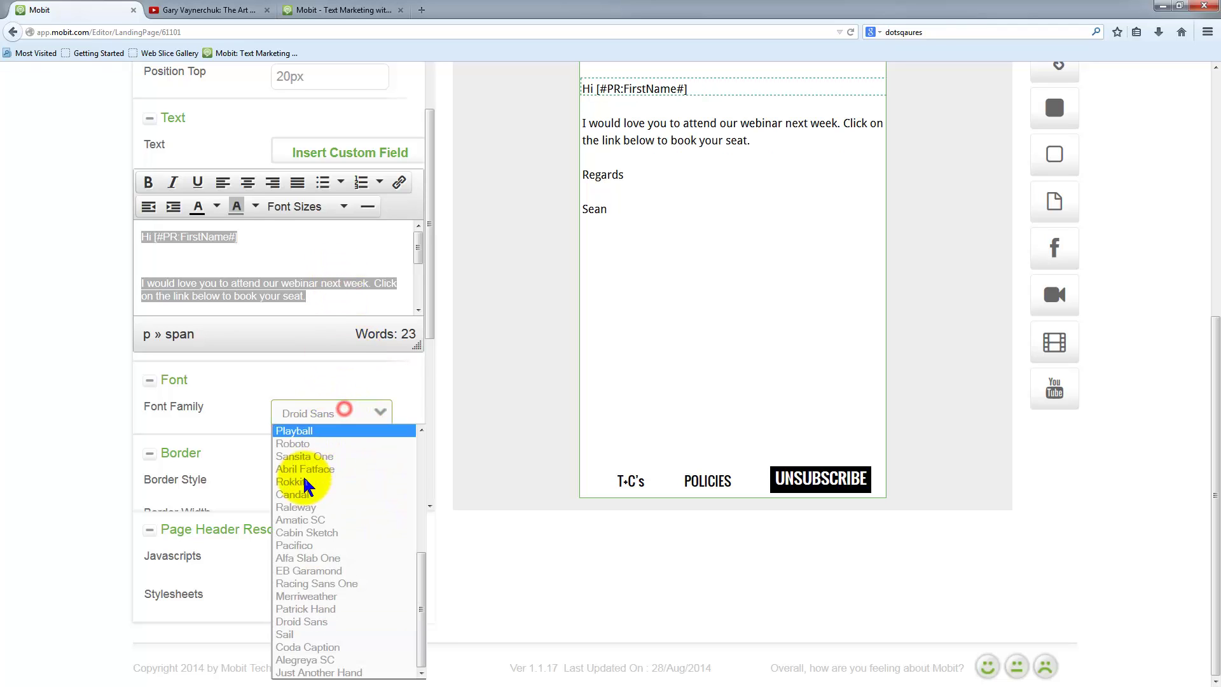
{"action": "left_click", "coordinate": [317, 583]}
{"action": "left_click", "coordinate": [332, 410]}
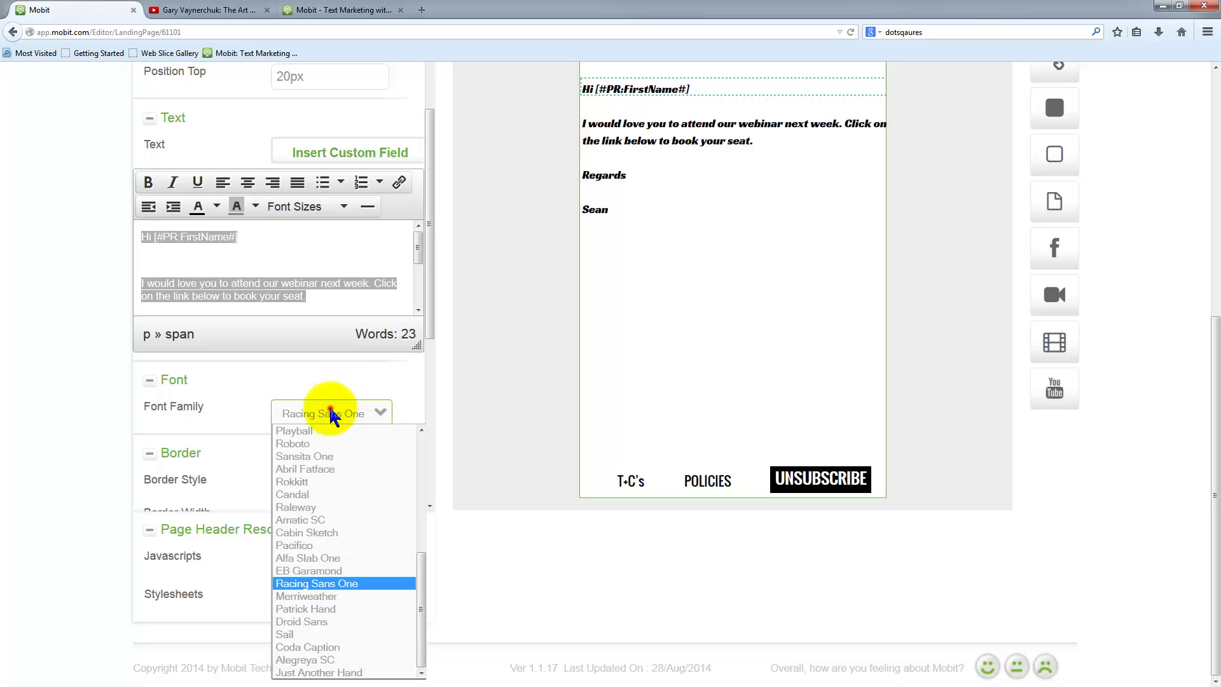
{"action": "left_click", "coordinate": [317, 483]}
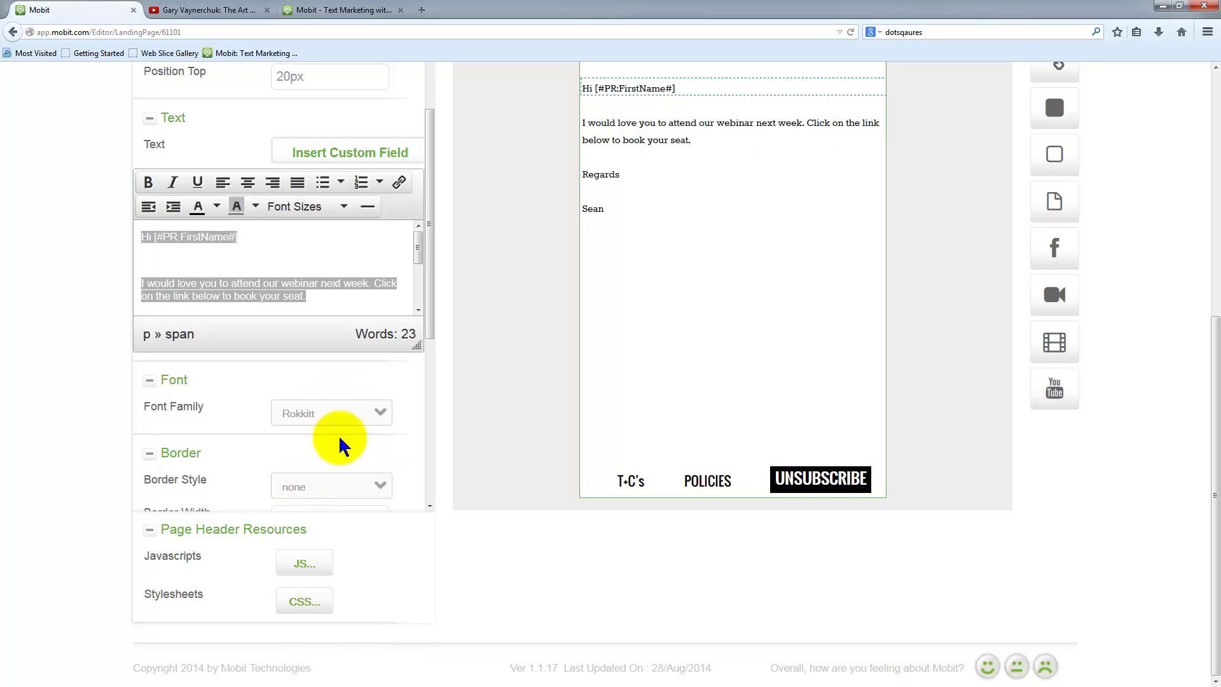
{"action": "left_click", "coordinate": [335, 414]}
{"action": "left_click", "coordinate": [325, 509]}
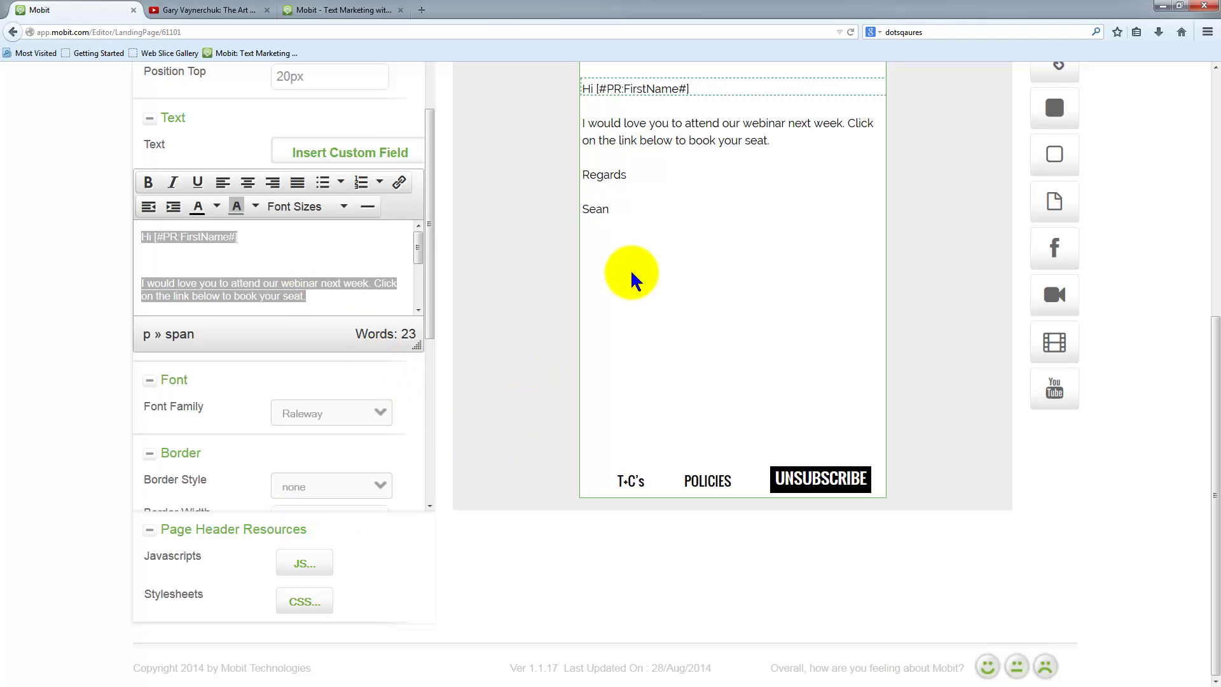
{"action": "scroll", "coordinate": [598, 255], "scroll_direction": "up", "scroll_amount": 3}
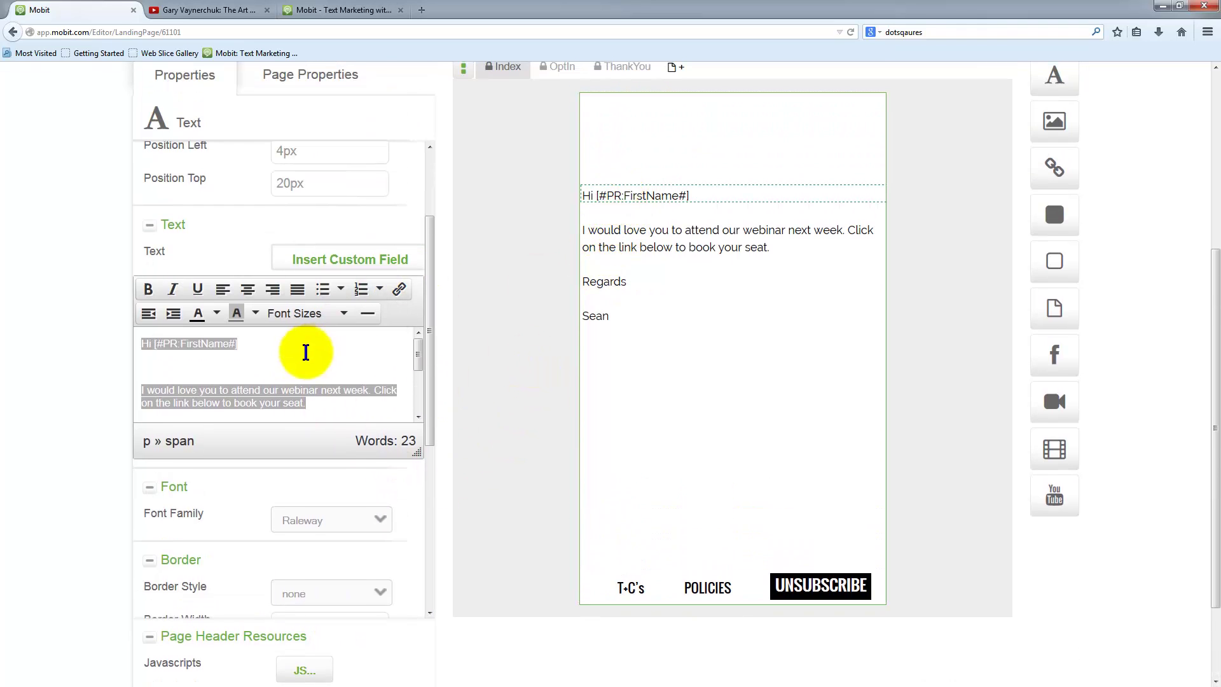
- Widen the text block, place it at 20px left and 133px top, and save
{"action": "left_click", "coordinate": [293, 372]}
{"action": "left_click", "coordinate": [632, 197]}
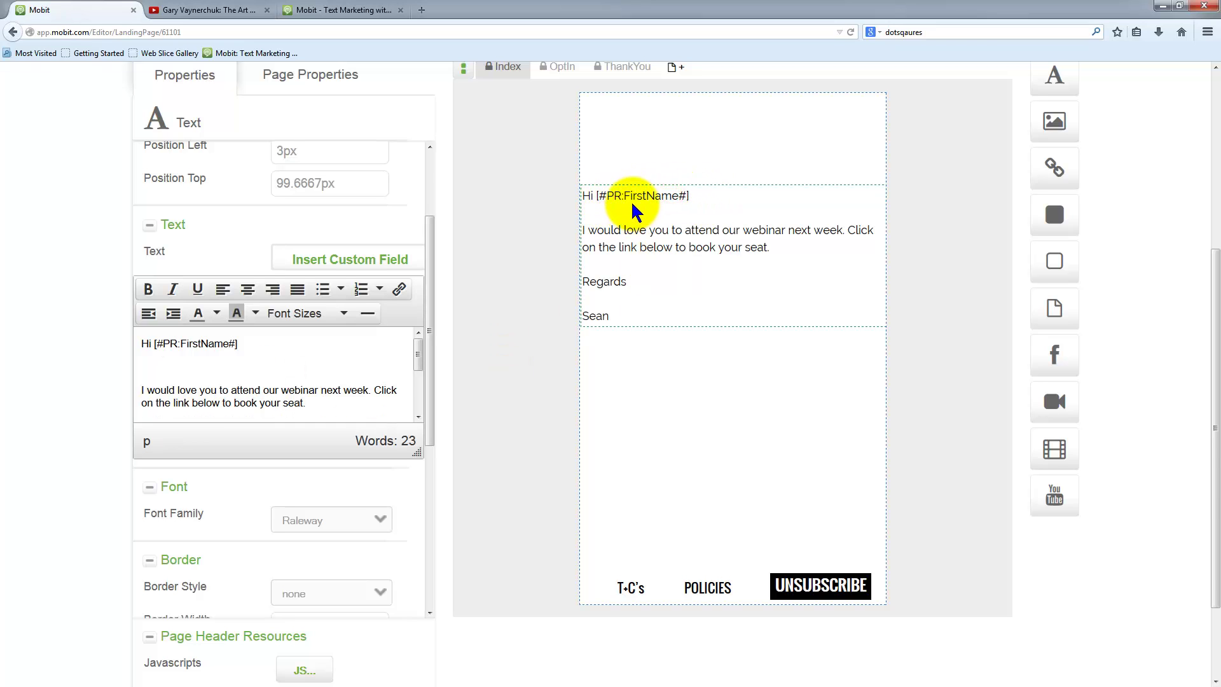
{"action": "left_click_drag", "start_coordinate": [633, 211], "coordinate": [643, 183]}
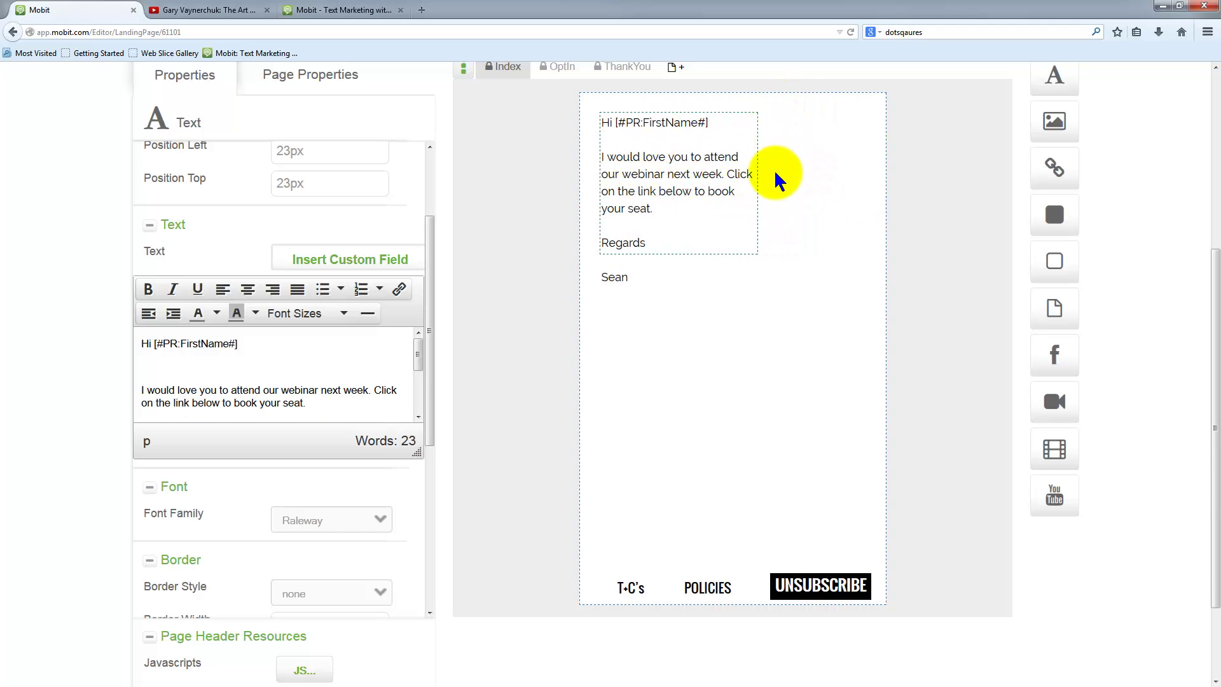
{"action": "left_click_drag", "start_coordinate": [754, 164], "coordinate": [864, 184]}
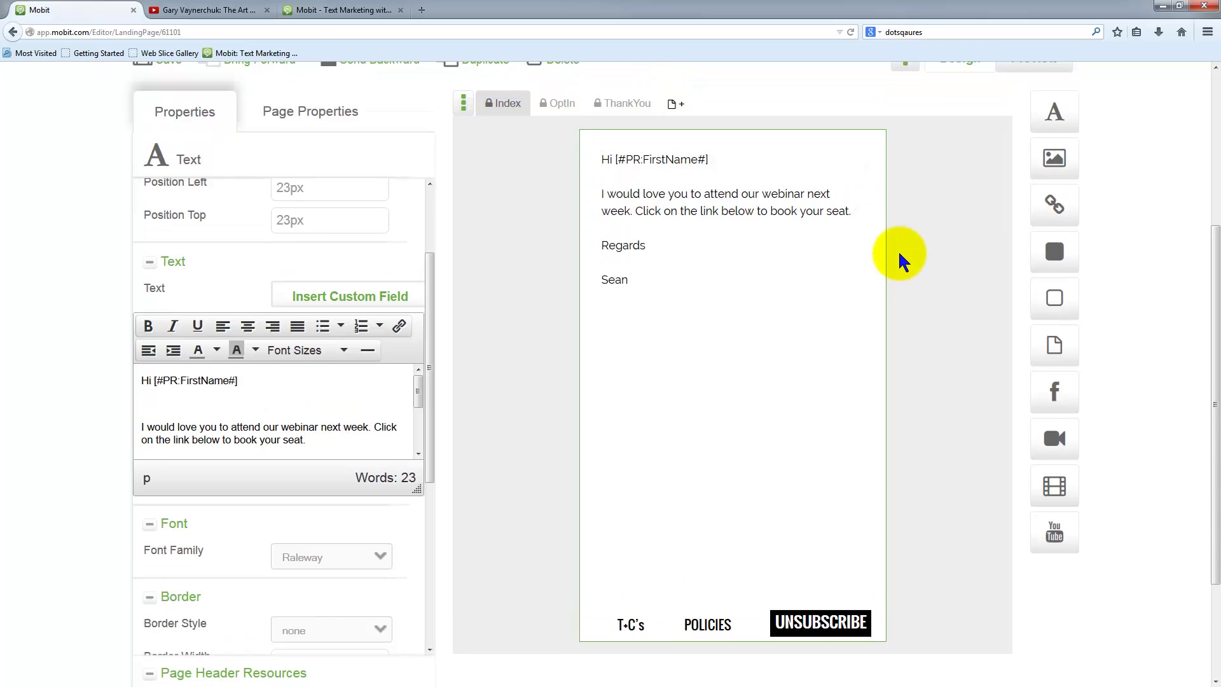
{"action": "scroll", "coordinate": [697, 459], "scroll_direction": "up", "scroll_amount": 5}
{"action": "left_click_drag", "start_coordinate": [679, 450], "coordinate": [679, 553]}
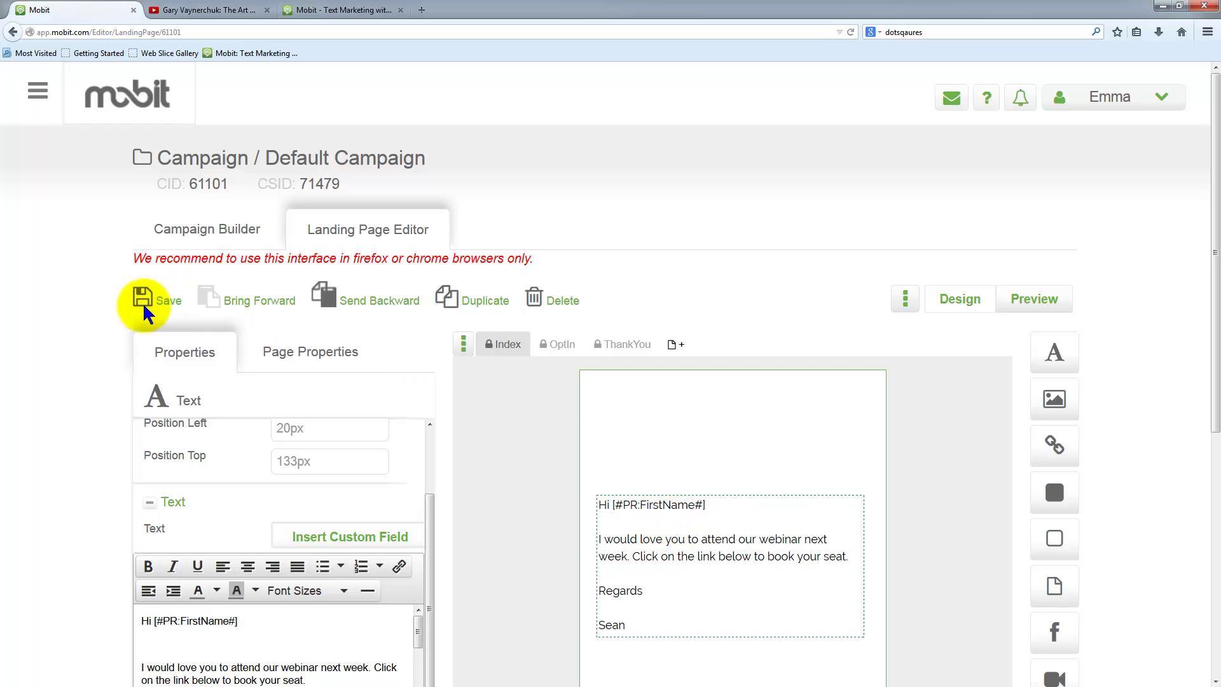
{"action": "left_click", "coordinate": [164, 303]}
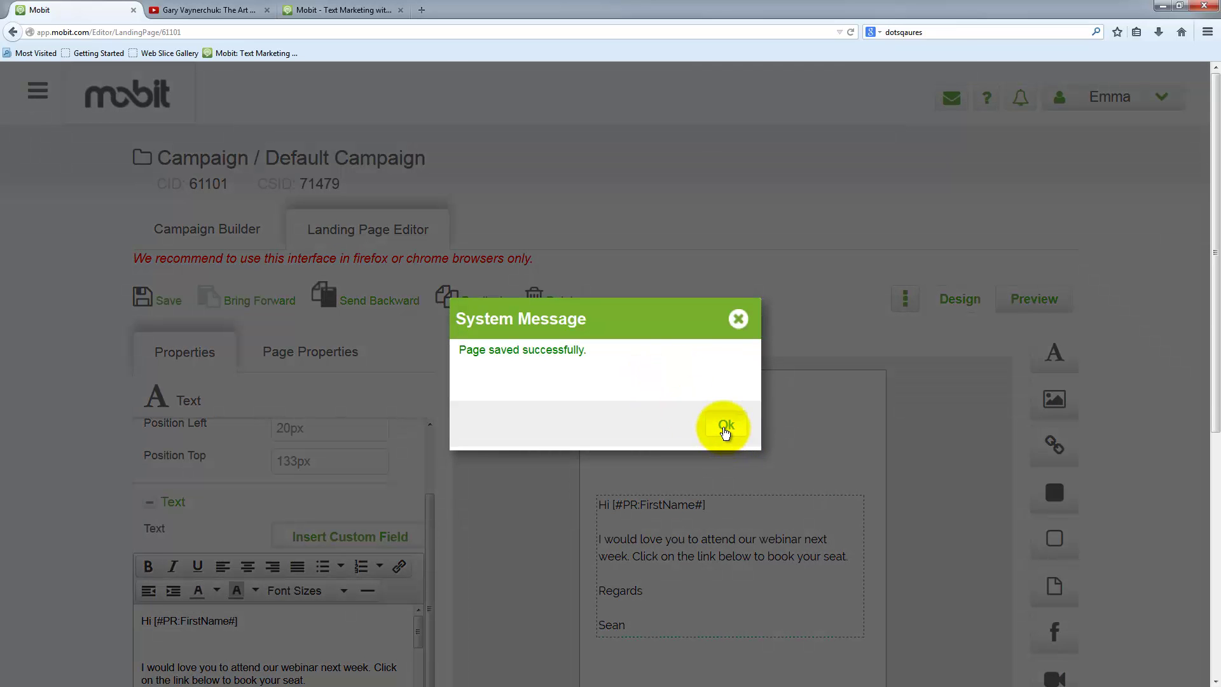
{"action": "left_click", "coordinate": [722, 426]}
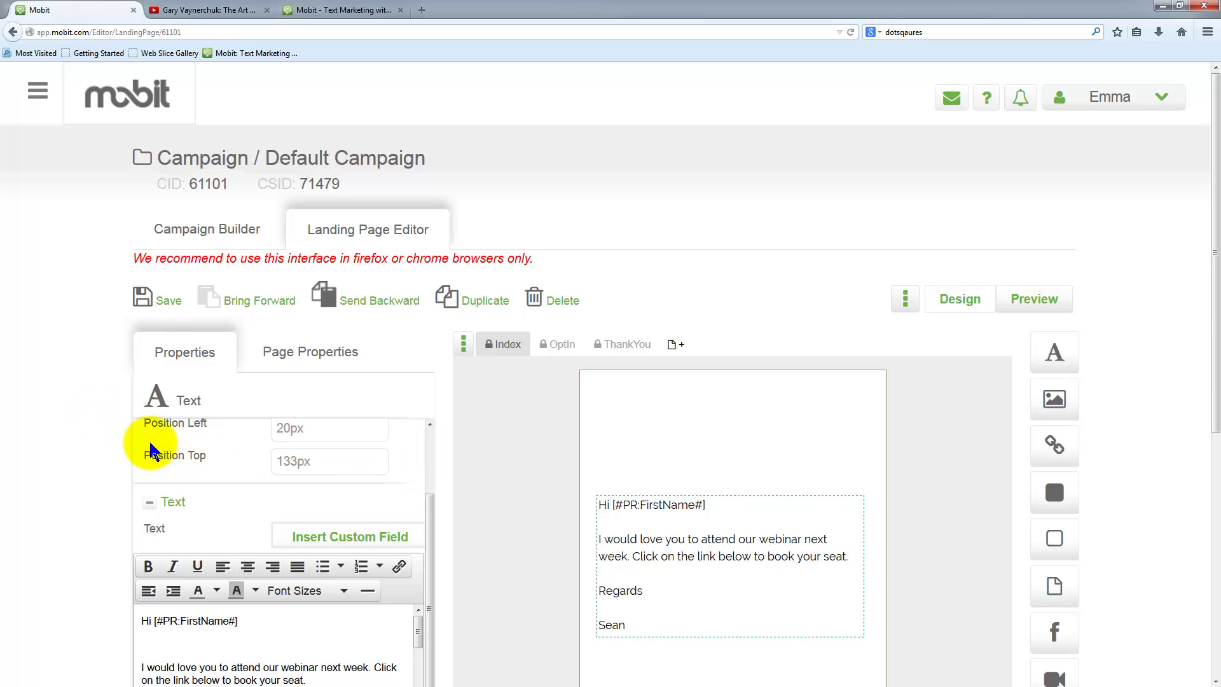
- Insert matt-header.jpg from the Headers image folder onto the page, accepting the wider-than-page warning
{"action": "scroll", "coordinate": [280, 391], "scroll_direction": "down", "scroll_amount": 3}
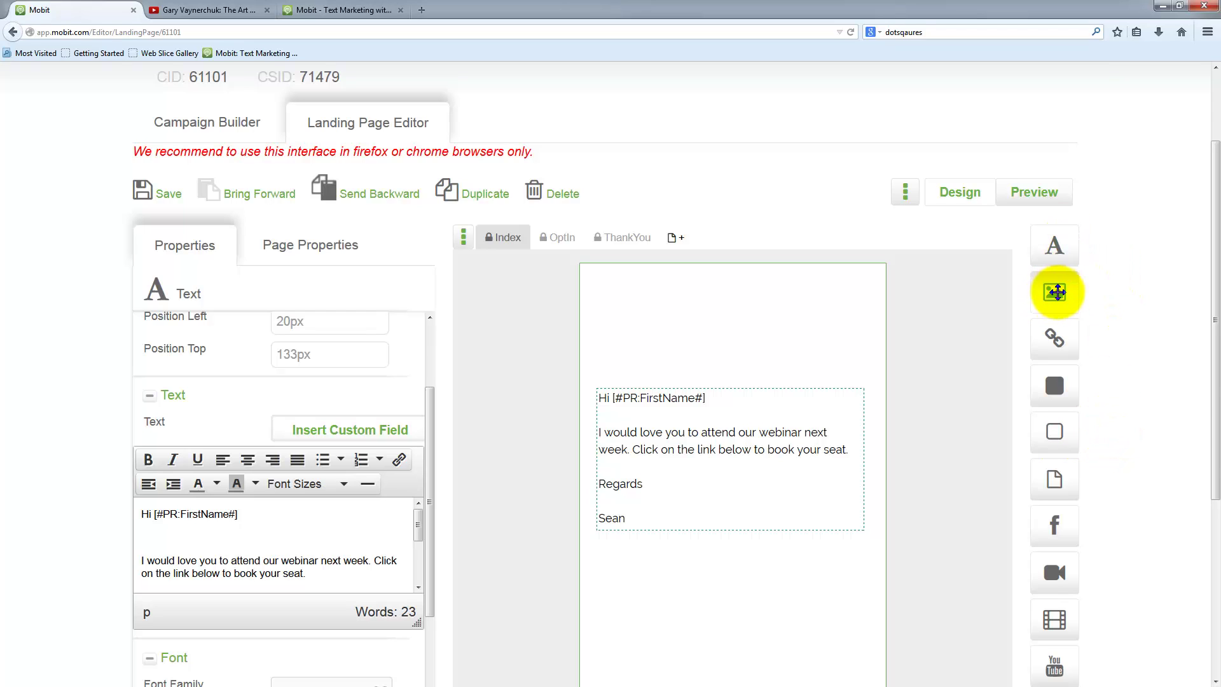
{"action": "left_click_drag", "start_coordinate": [1050, 291], "coordinate": [625, 314]}
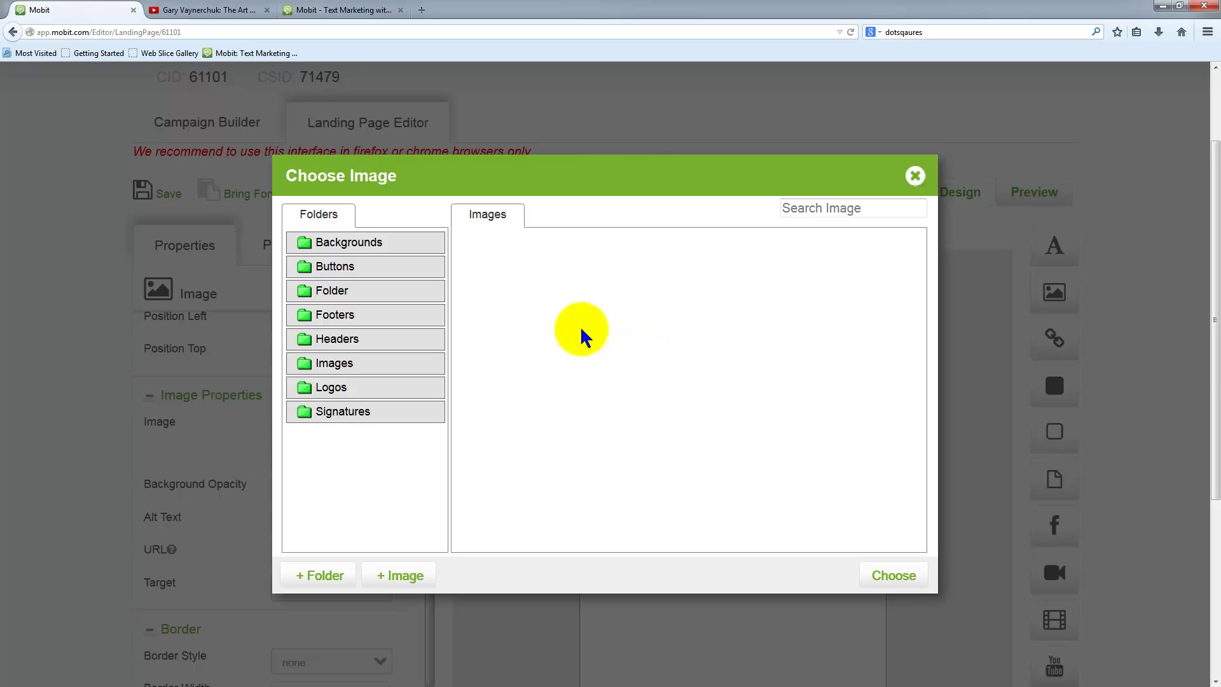
{"action": "left_click", "coordinate": [375, 267]}
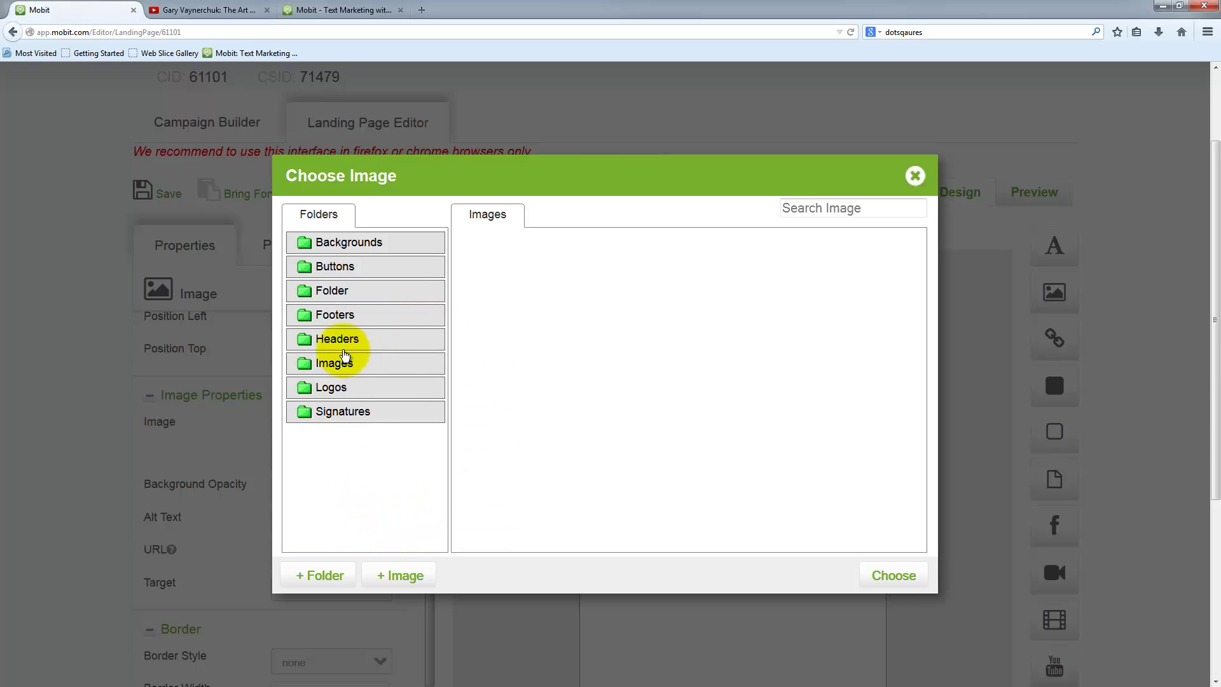
{"action": "left_click", "coordinate": [346, 342]}
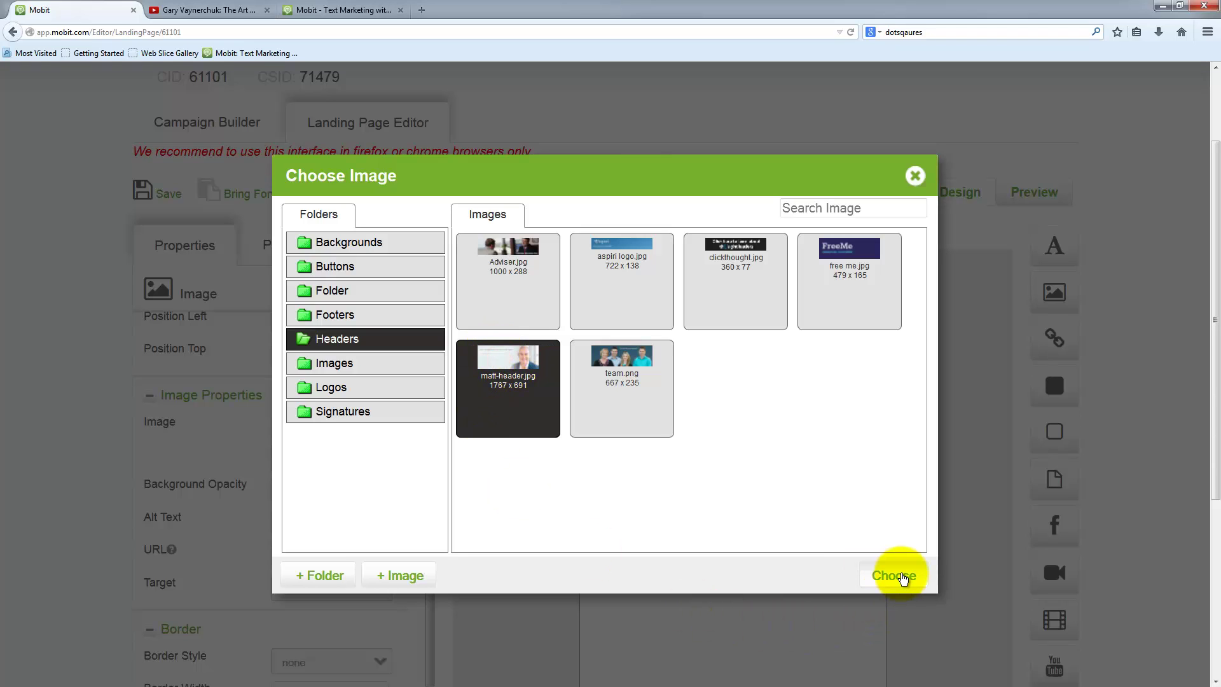
{"action": "left_click", "coordinate": [894, 574]}
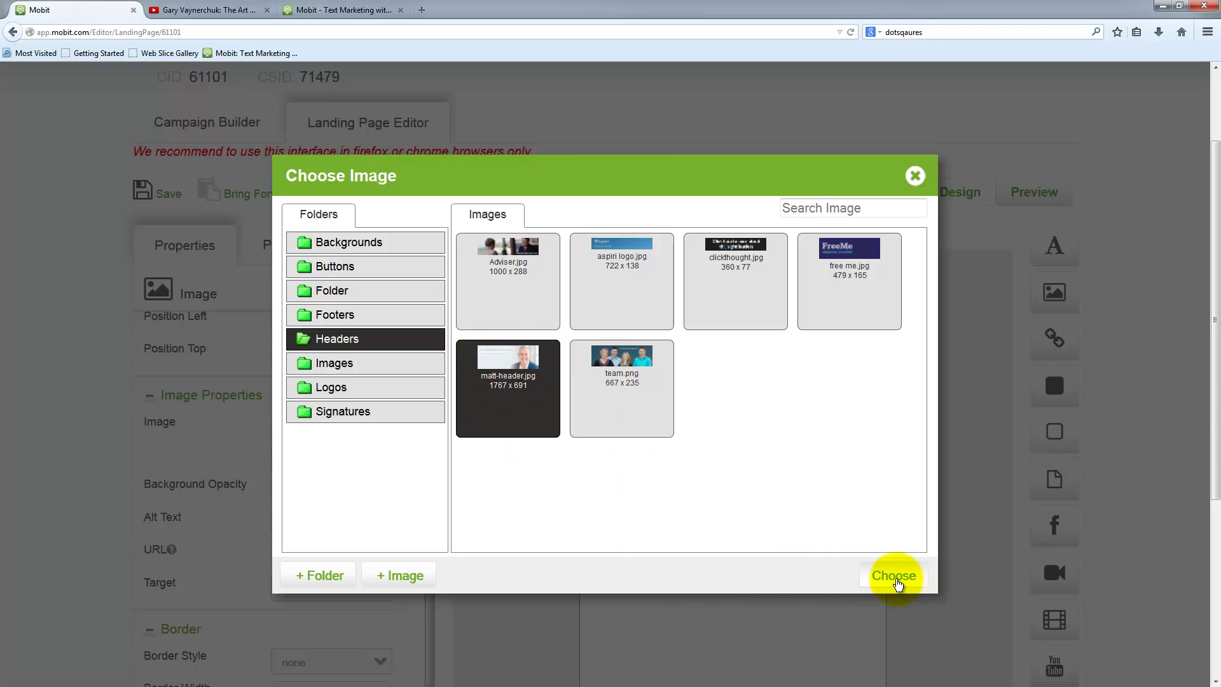
{"action": "left_click", "coordinate": [893, 576]}
{"action": "left_click", "coordinate": [647, 311]}
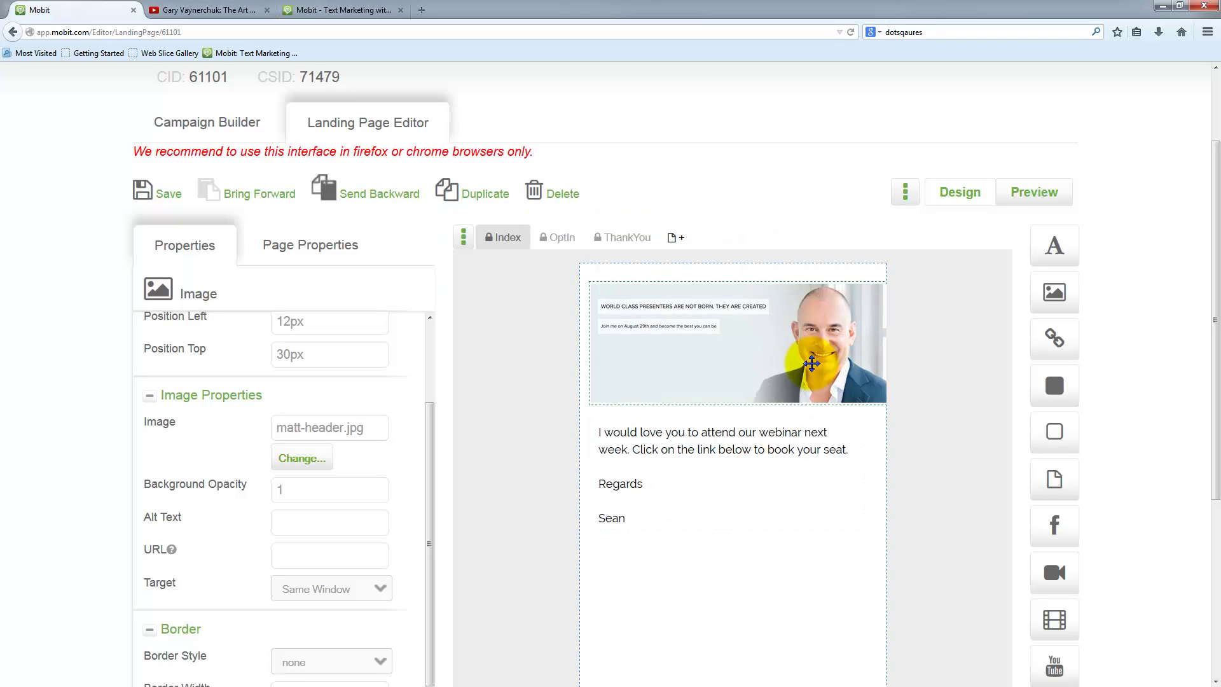
- Stretch the header image across the full page width at 1px left, 2px top
{"action": "left_click_drag", "start_coordinate": [806, 355], "coordinate": [799, 348]}
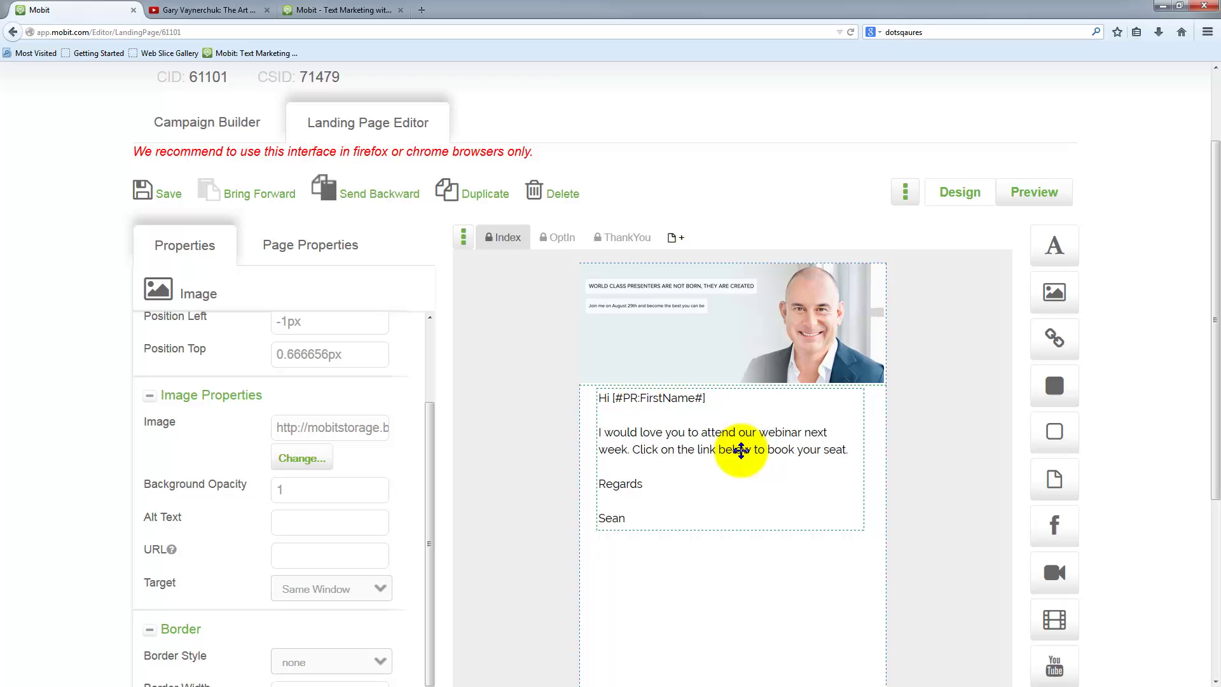
{"action": "left_click", "coordinate": [917, 477]}
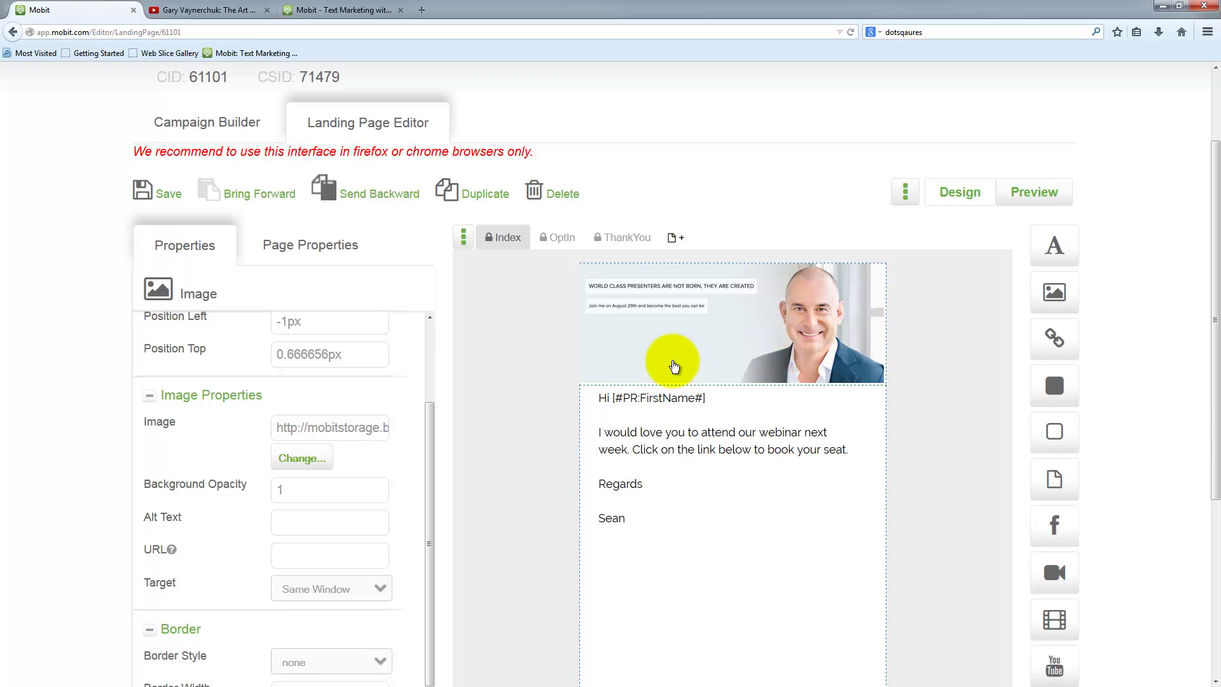
{"action": "mouse_move", "coordinate": [678, 361]}
{"action": "left_mouse_down"}
{"action": "mouse_move", "coordinate": [694, 371]}
{"action": "mouse_move", "coordinate": [688, 381]}
{"action": "left_mouse_up"}
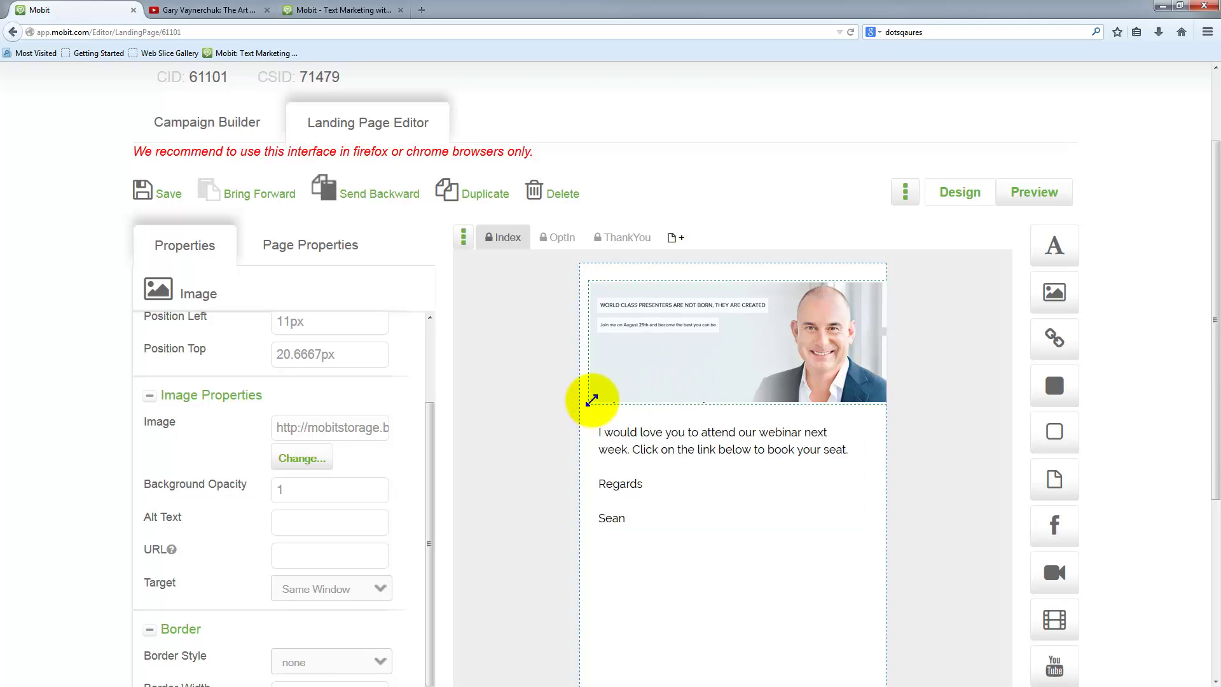
{"action": "left_click_drag", "start_coordinate": [591, 399], "coordinate": [809, 354]}
{"action": "left_click_drag", "start_coordinate": [751, 379], "coordinate": [703, 365]}
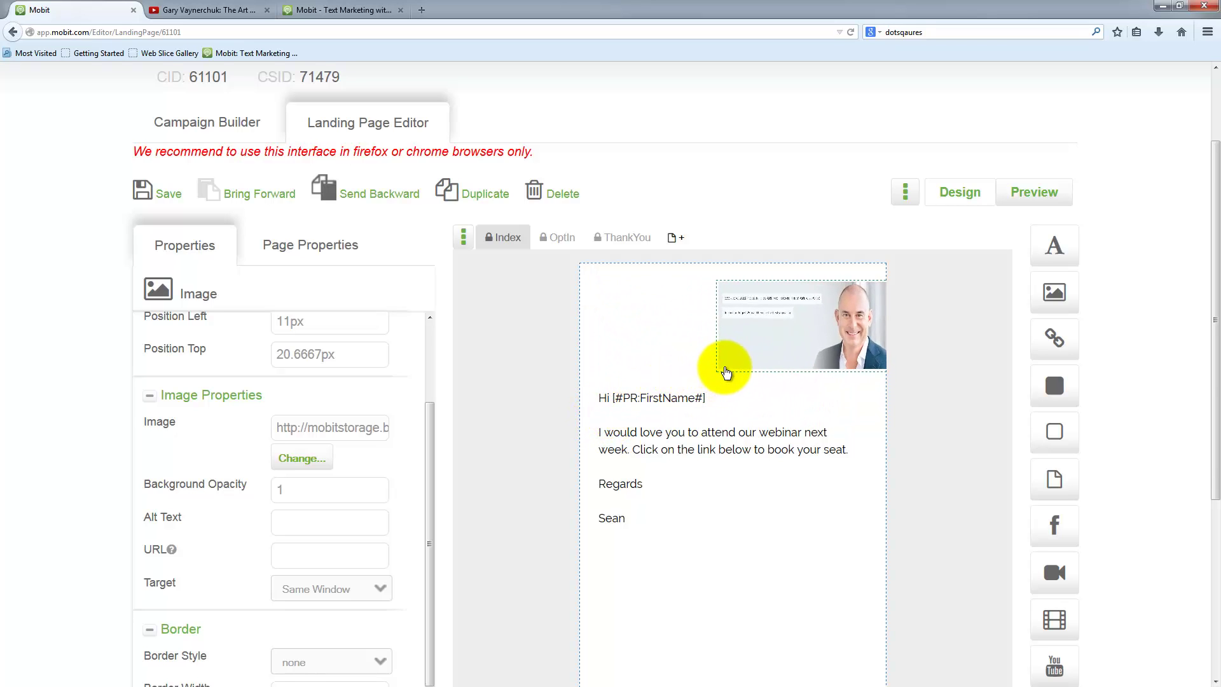
{"action": "left_click_drag", "start_coordinate": [700, 382], "coordinate": [621, 409]}
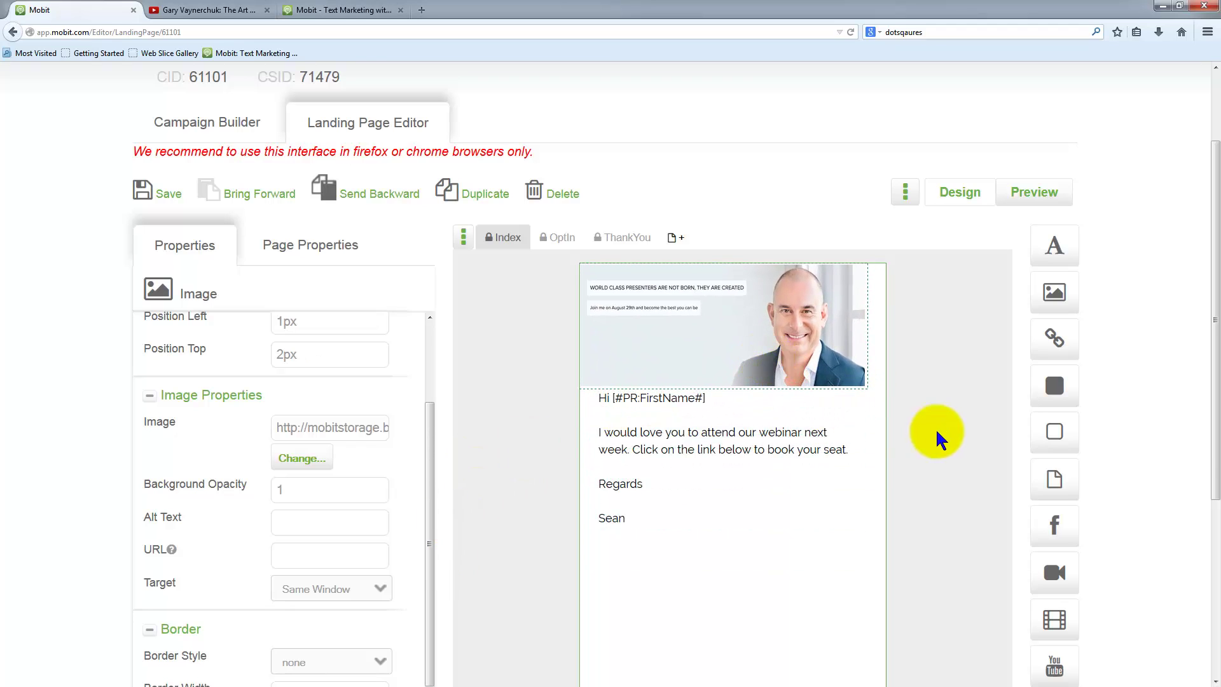
{"action": "left_click_drag", "start_coordinate": [860, 381], "coordinate": [887, 384]}
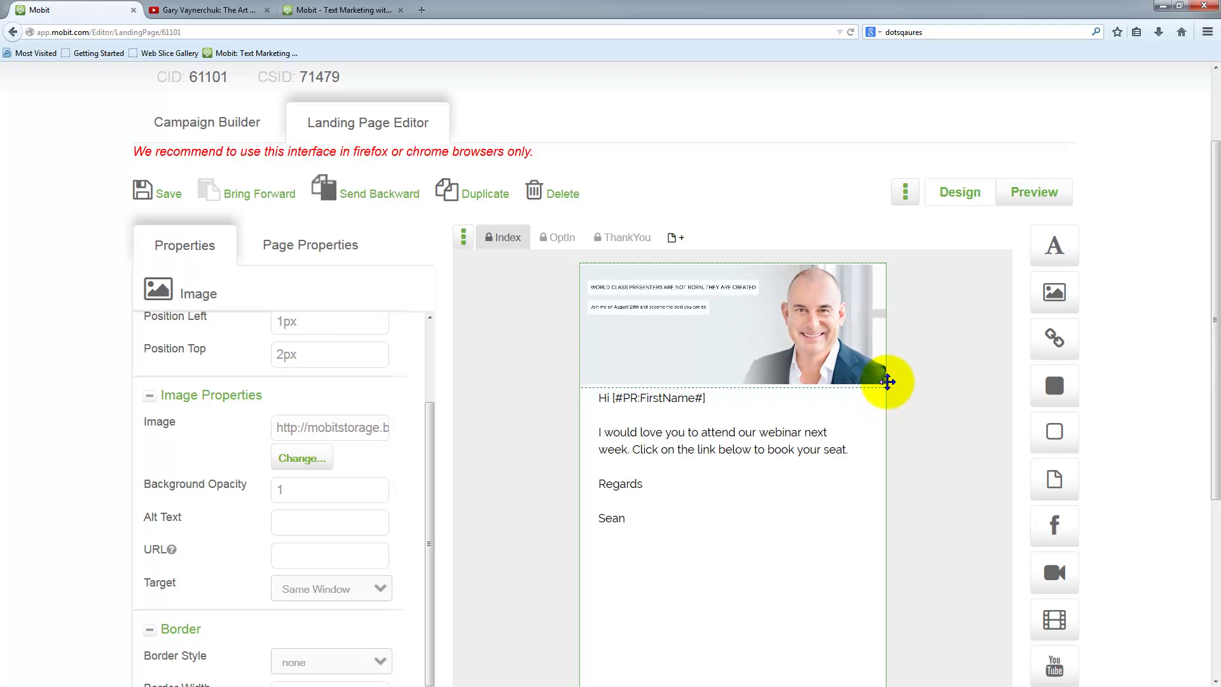
{"action": "left_click", "coordinate": [933, 455]}
- Move the invitation text block below the header image to 26px, 188px
{"action": "left_click_drag", "start_coordinate": [700, 437], "coordinate": [696, 446]}
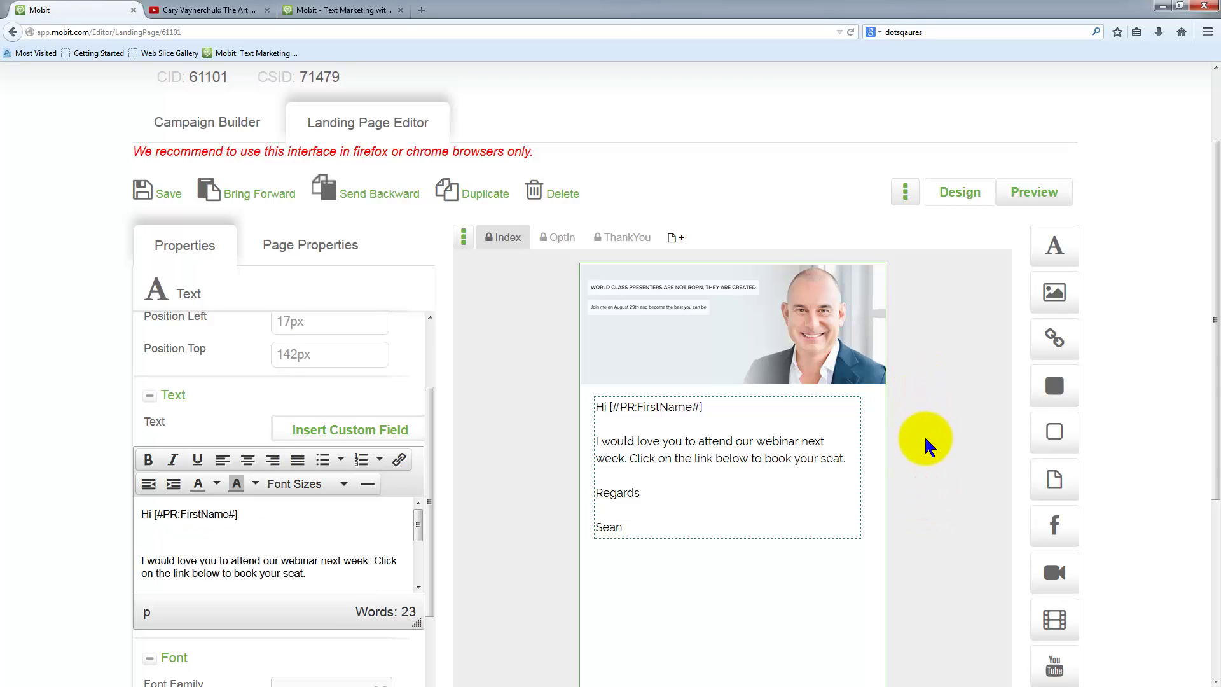
{"action": "scroll", "coordinate": [927, 443], "scroll_direction": "down", "scroll_amount": 3}
{"action": "left_click_drag", "start_coordinate": [669, 343], "coordinate": [677, 387]}
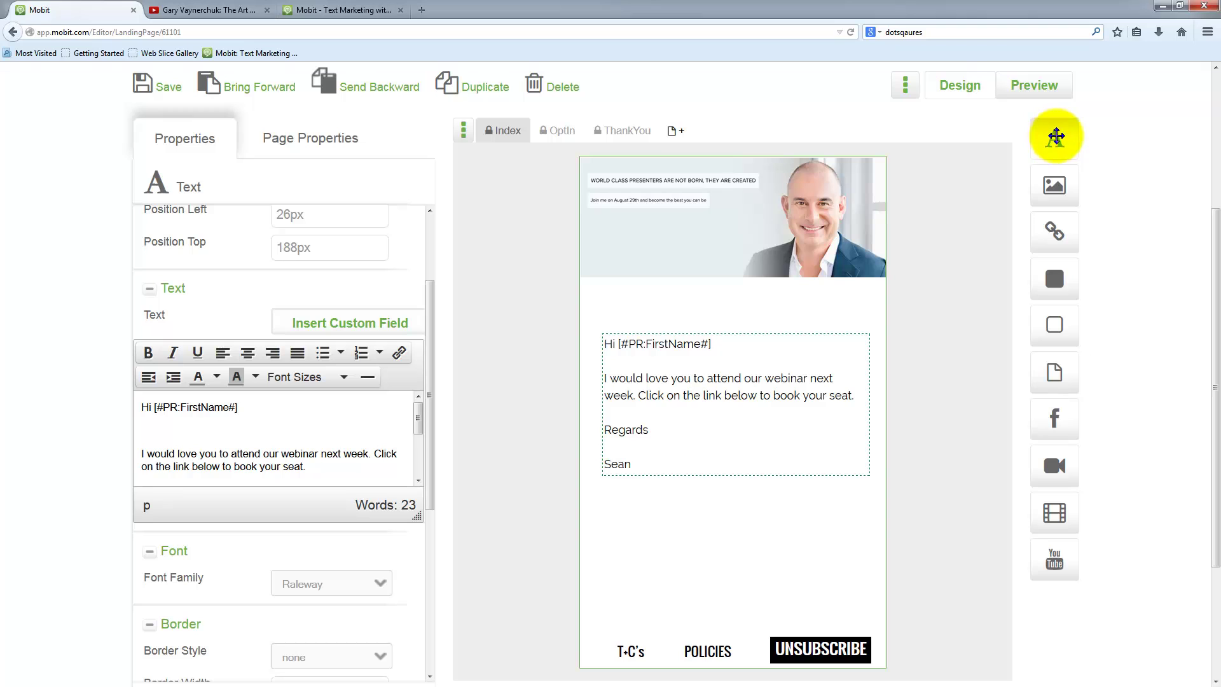
- Add a new heading text element under the header image and set its font to Oswald
{"action": "left_click_drag", "start_coordinate": [1050, 135], "coordinate": [706, 299]}
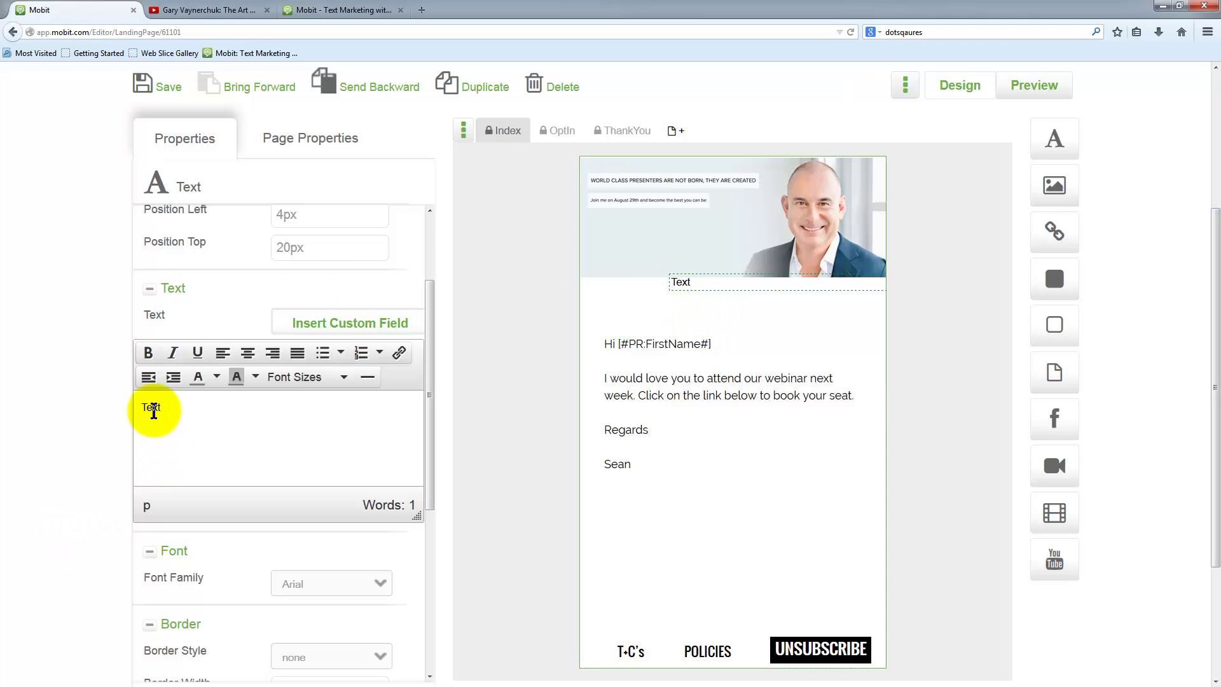
{"action": "left_click_drag", "start_coordinate": [166, 406], "coordinate": [110, 410]}
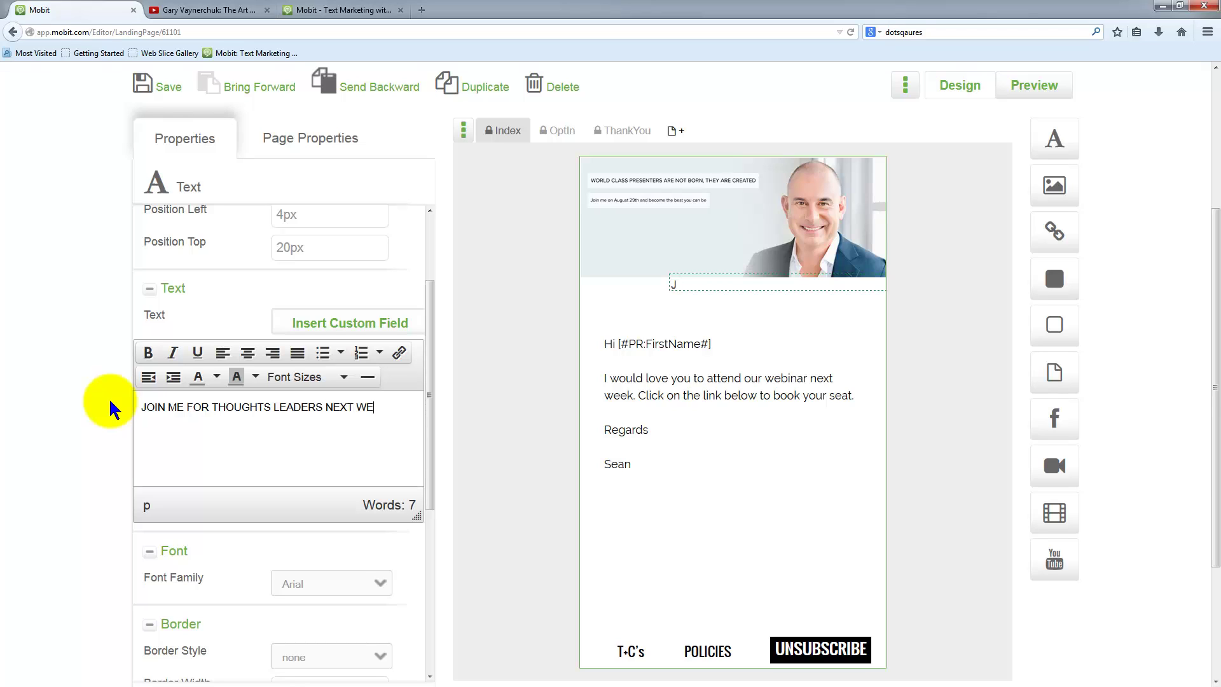
{"action": "left_click_drag", "start_coordinate": [141, 408], "coordinate": [389, 407]}
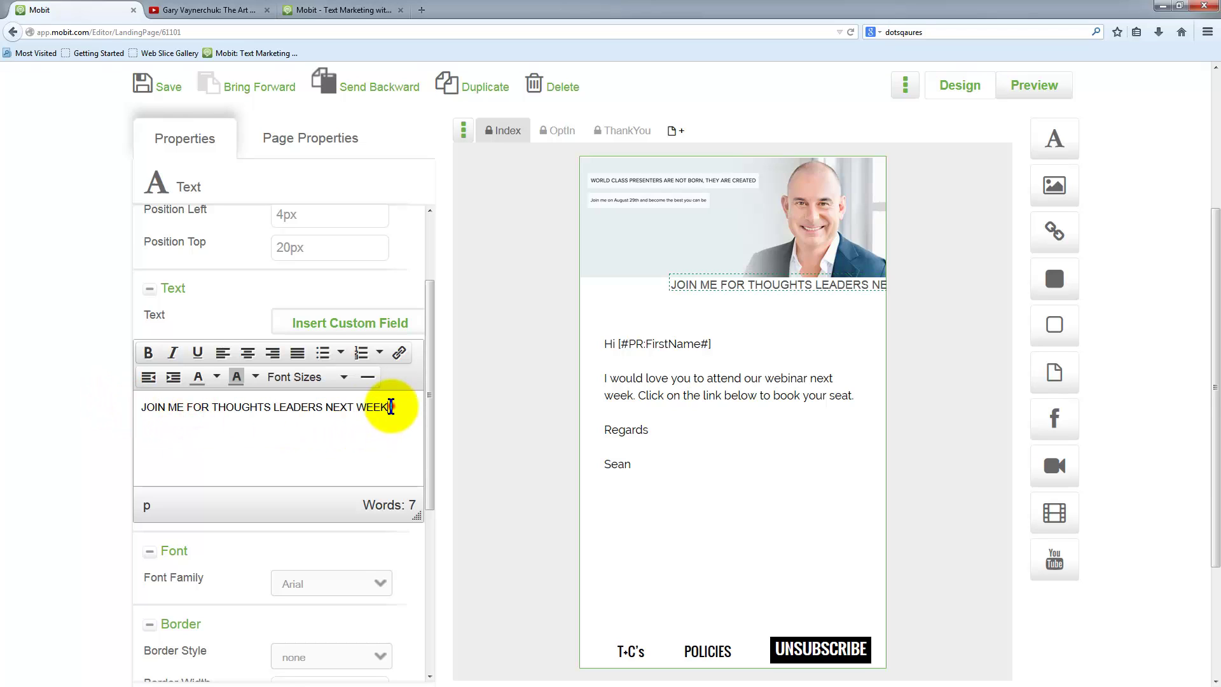
{"action": "scroll", "coordinate": [101, 513], "scroll_direction": "down", "scroll_amount": 3}
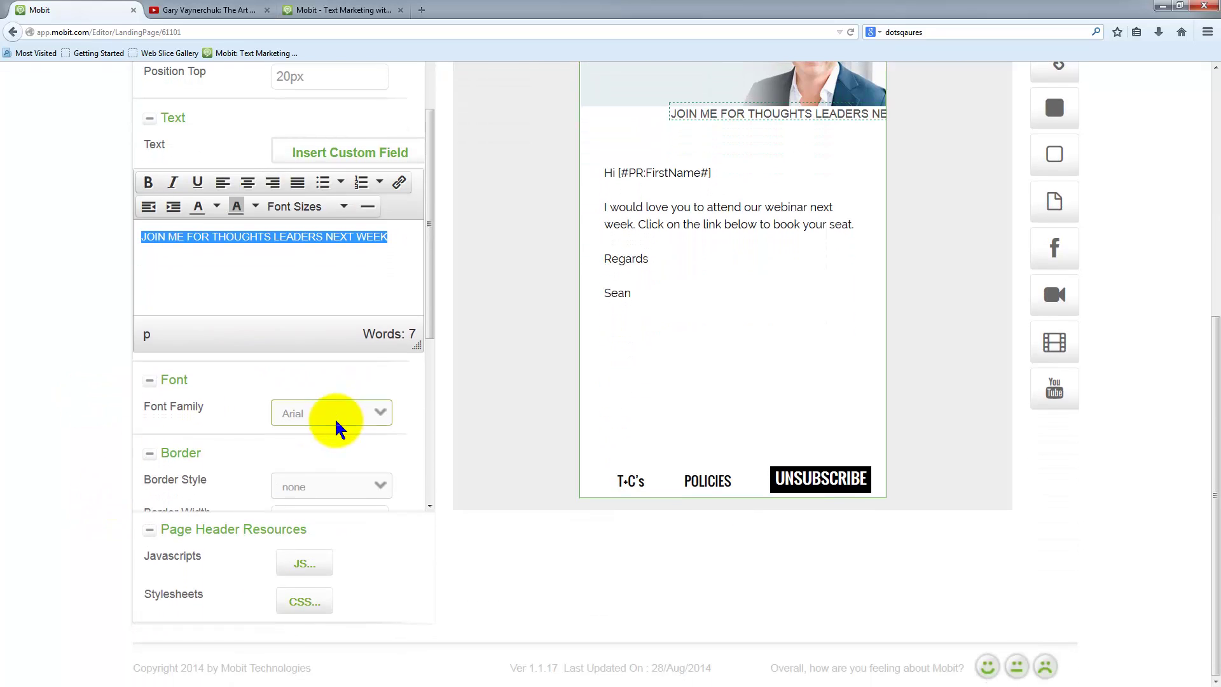
{"action": "left_click", "coordinate": [336, 420]}
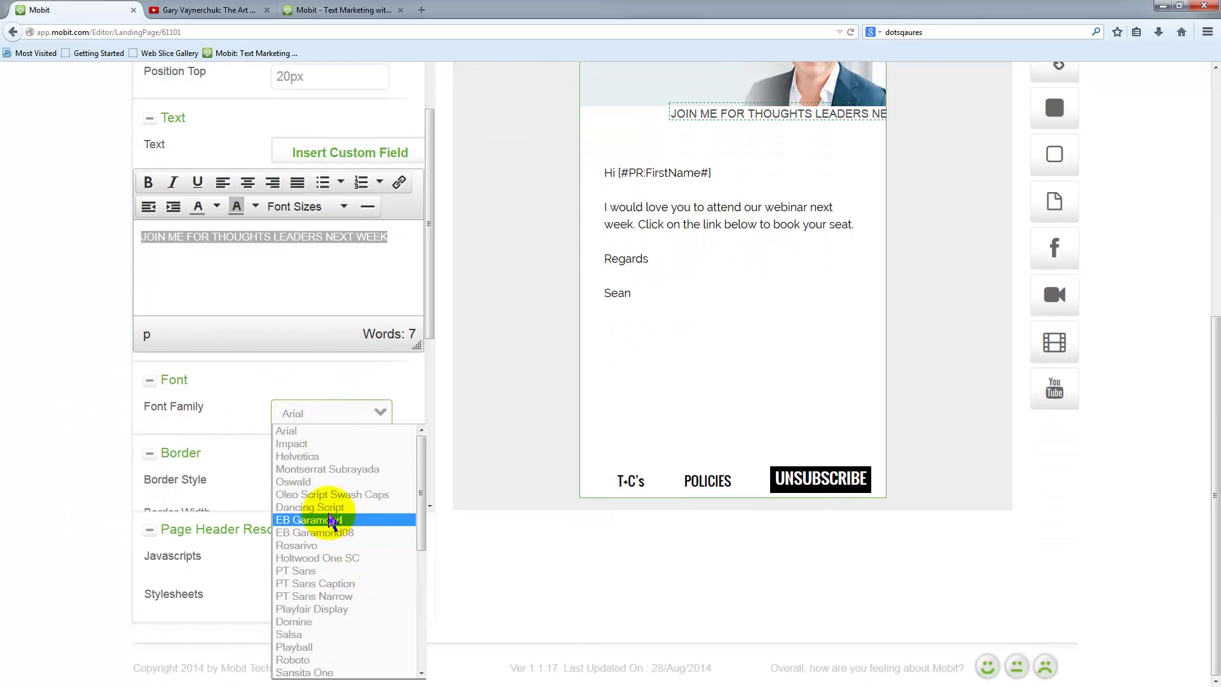
{"action": "left_click", "coordinate": [337, 520]}
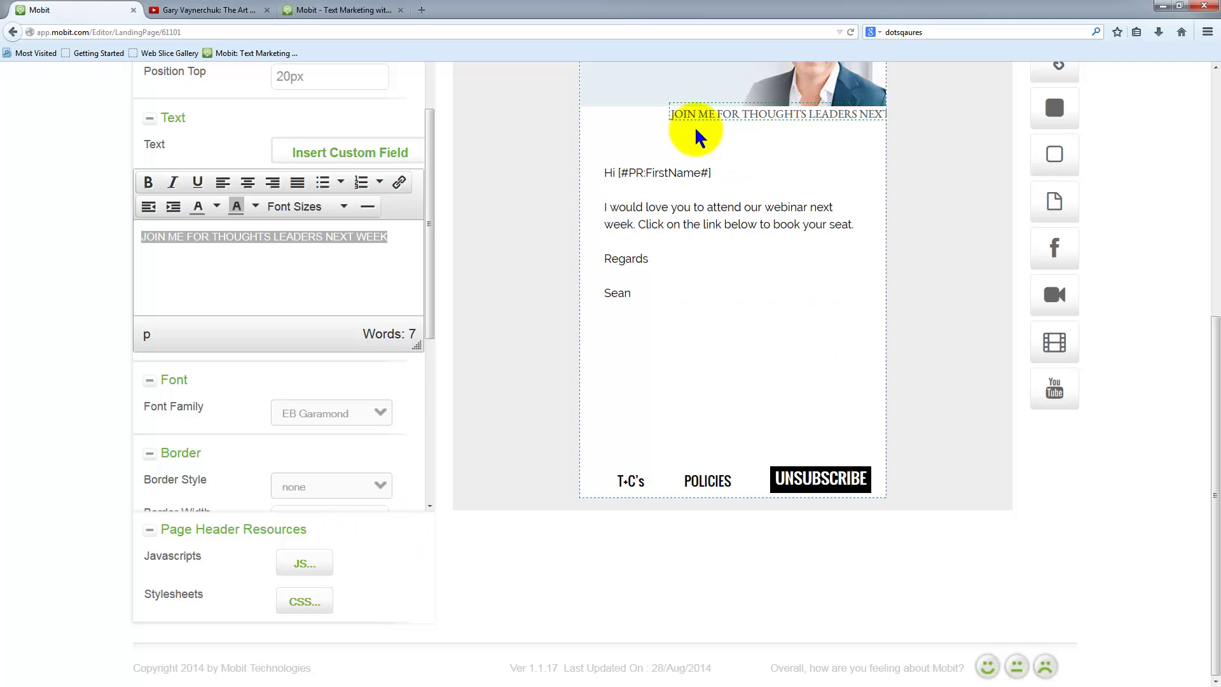
{"action": "left_click", "coordinate": [354, 414]}
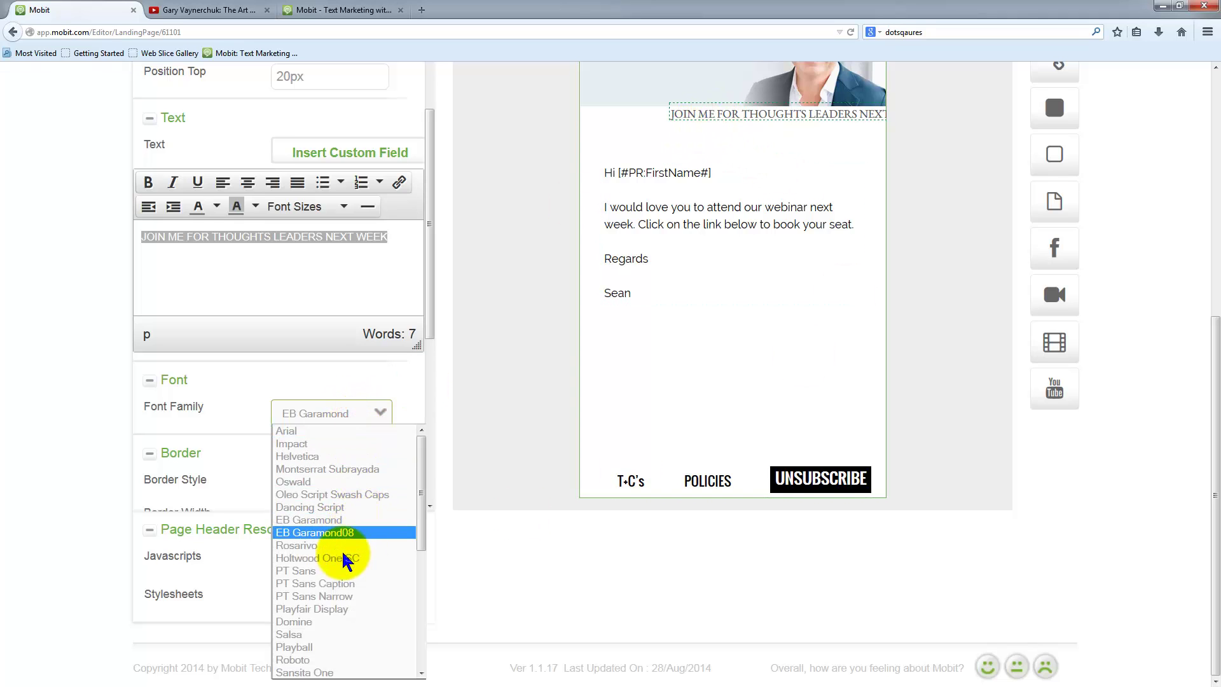
{"action": "left_click", "coordinate": [323, 482]}
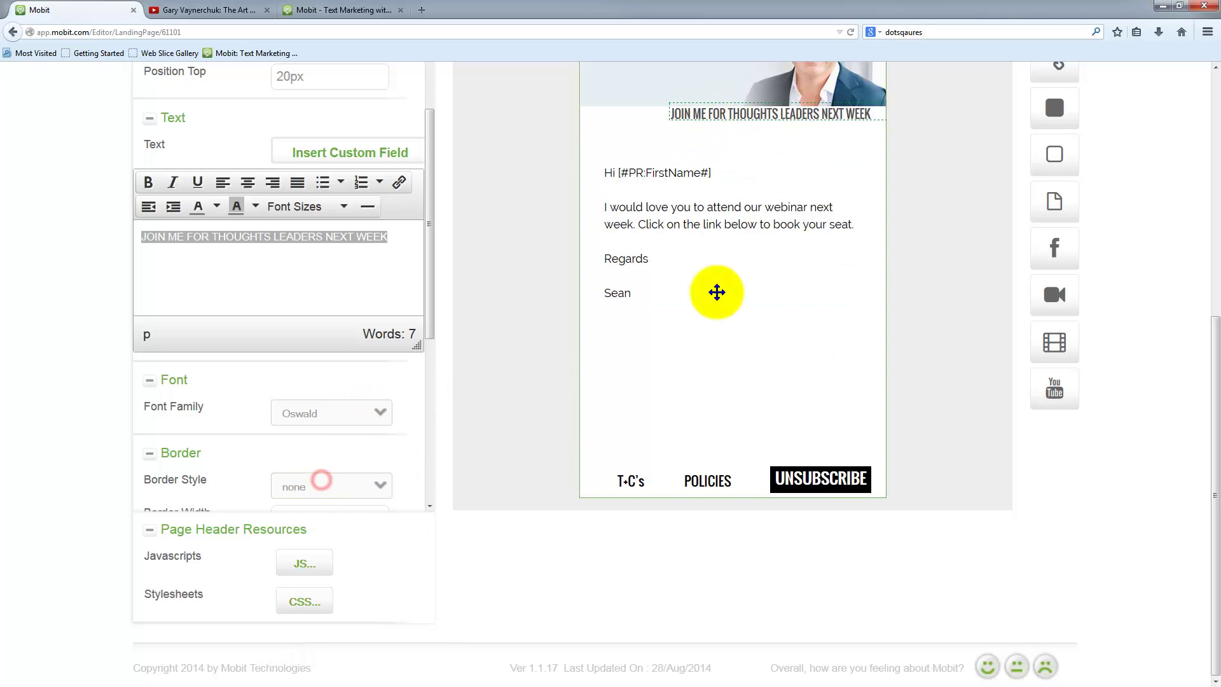
- Place the JOIN ME FOR THOUGHTS LEADERS NEXT WEEK heading below the image and centre it
{"action": "left_click_drag", "start_coordinate": [758, 114], "coordinate": [705, 127]}
{"action": "left_click_drag", "start_coordinate": [400, 236], "coordinate": [109, 240]}
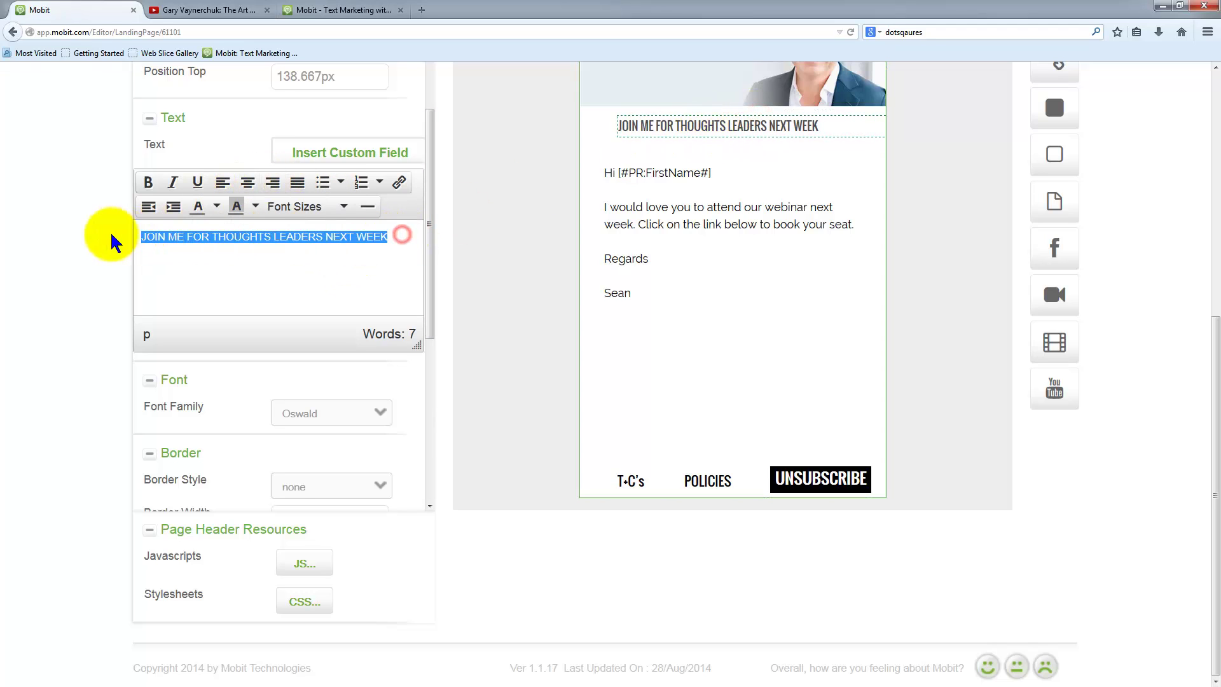
{"action": "left_click", "coordinate": [247, 183]}
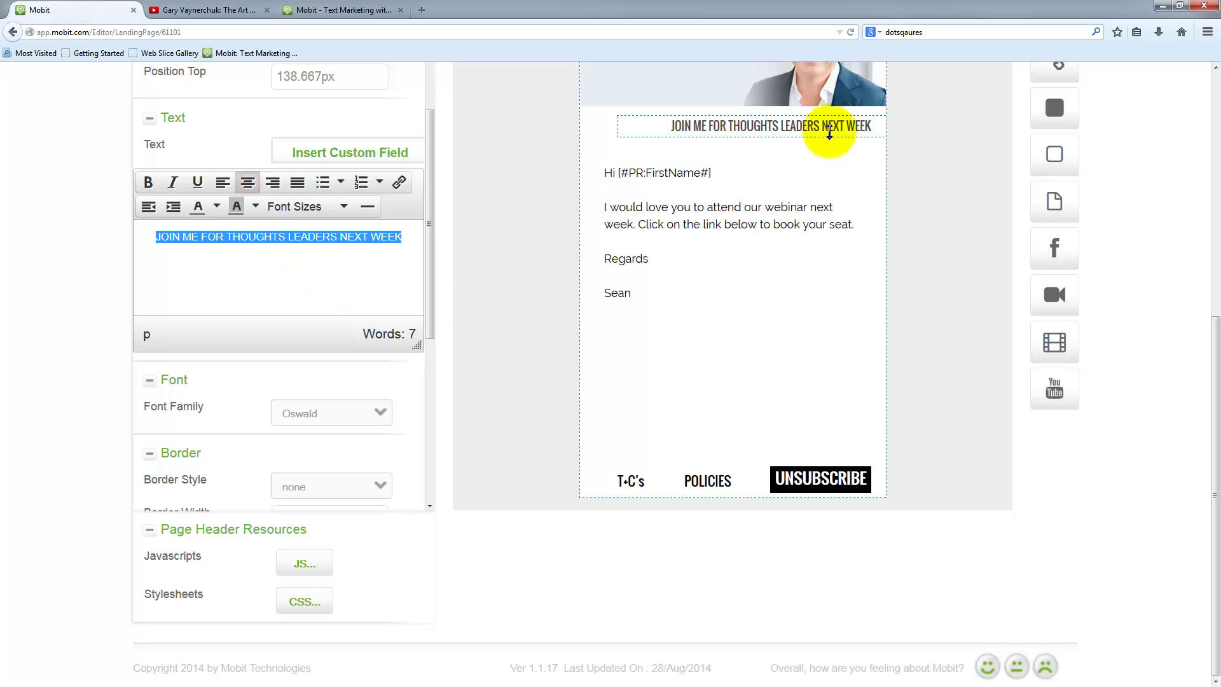
{"action": "left_click_drag", "start_coordinate": [802, 133], "coordinate": [786, 134]}
{"action": "left_click", "coordinate": [537, 267]}
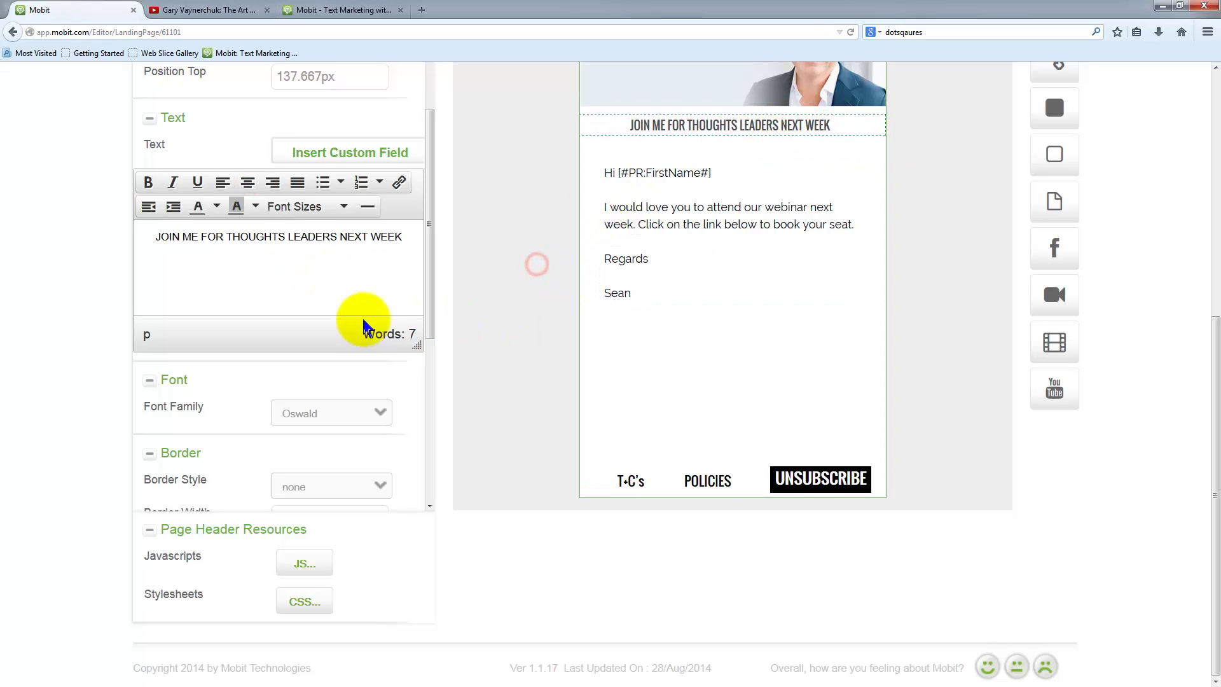
{"action": "scroll", "coordinate": [158, 245], "scroll_direction": "up", "scroll_amount": 6}
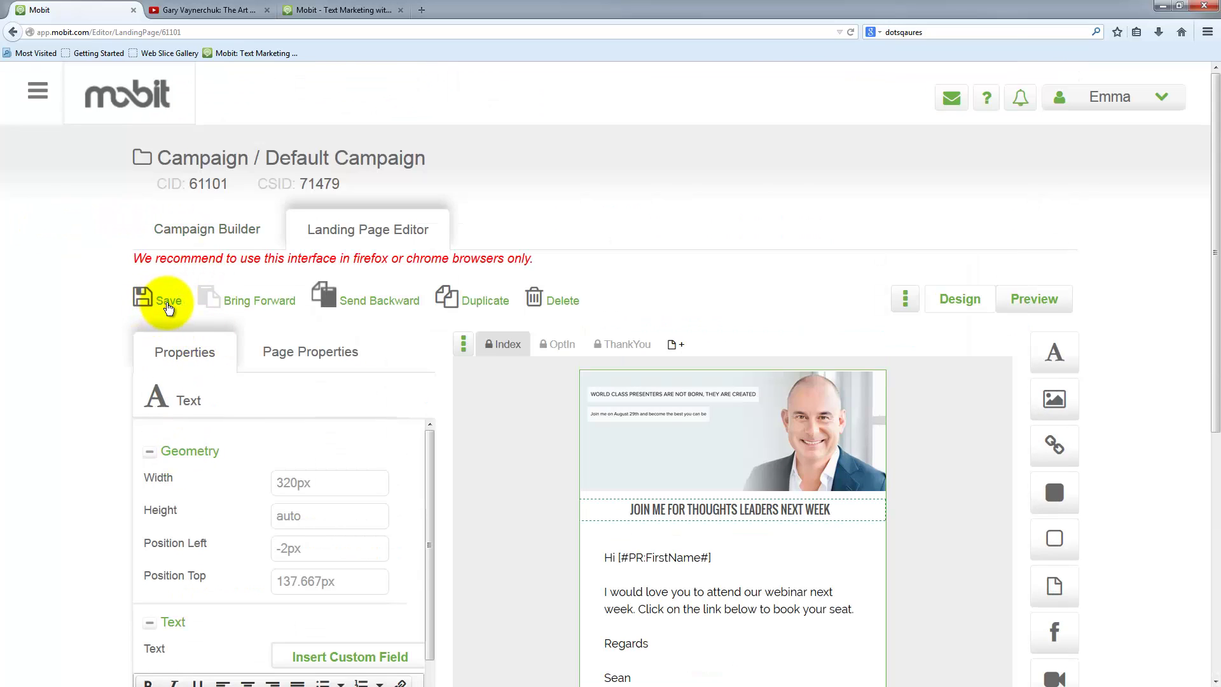
- Save the landing page, dismiss the confirmation, and select the 320px by 125px header image
{"action": "left_click", "coordinate": [167, 301]}
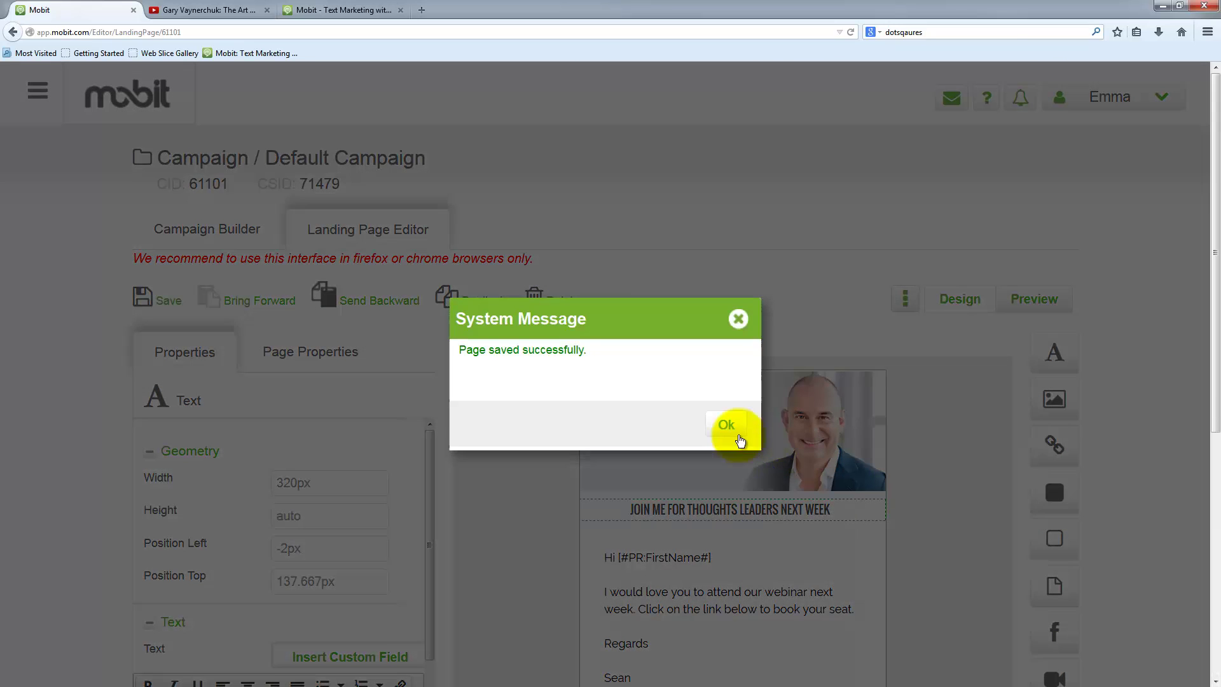
{"action": "left_click", "coordinate": [726, 426]}
{"action": "scroll", "coordinate": [1128, 425], "scroll_direction": "down", "scroll_amount": 2}
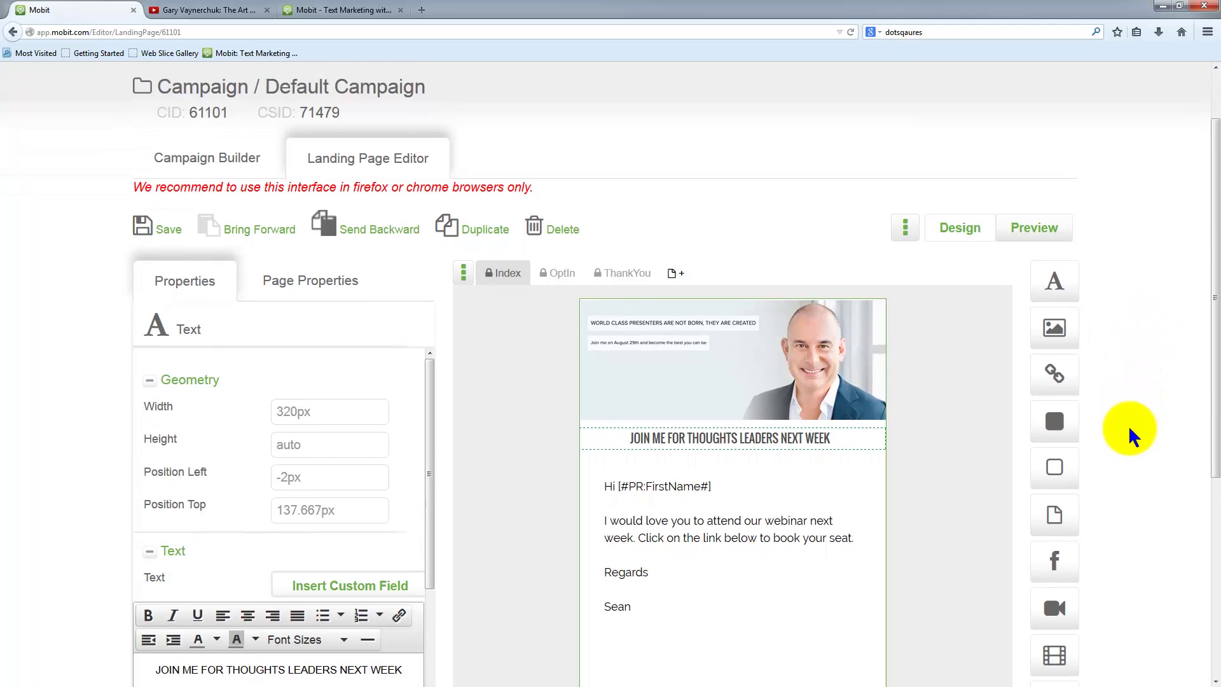
{"action": "scroll", "coordinate": [1121, 430], "scroll_direction": "down", "scroll_amount": 1}
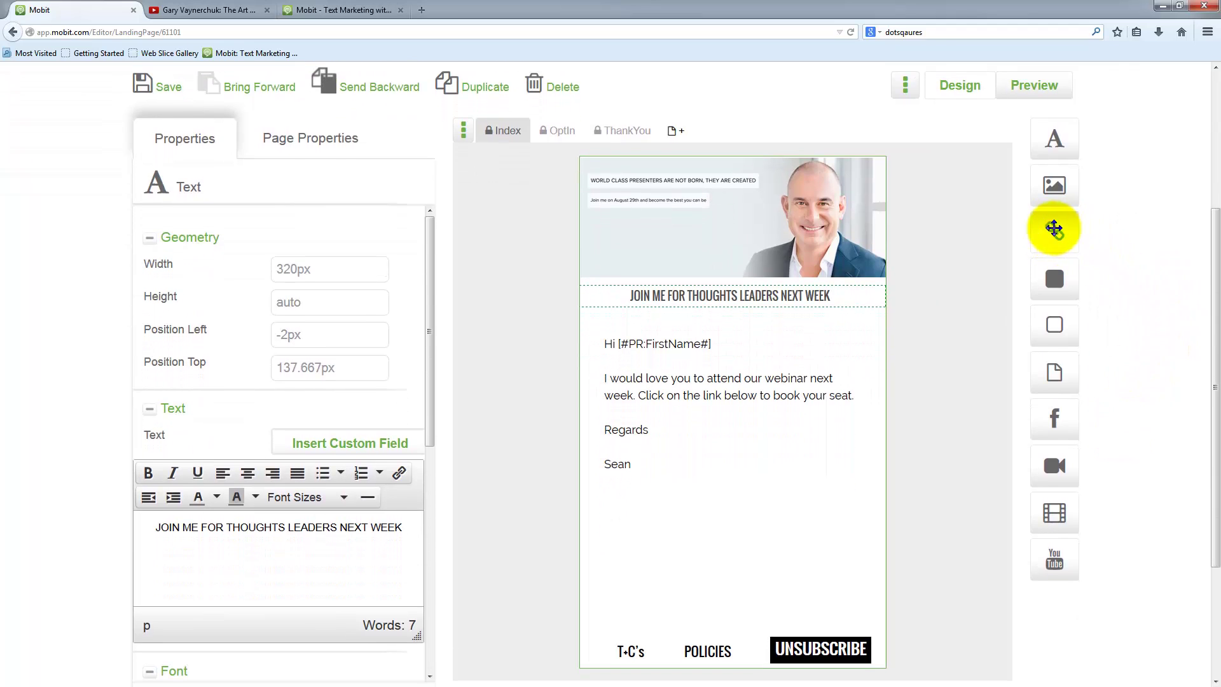
{"action": "left_click_drag", "start_coordinate": [1053, 231], "coordinate": [728, 233]}
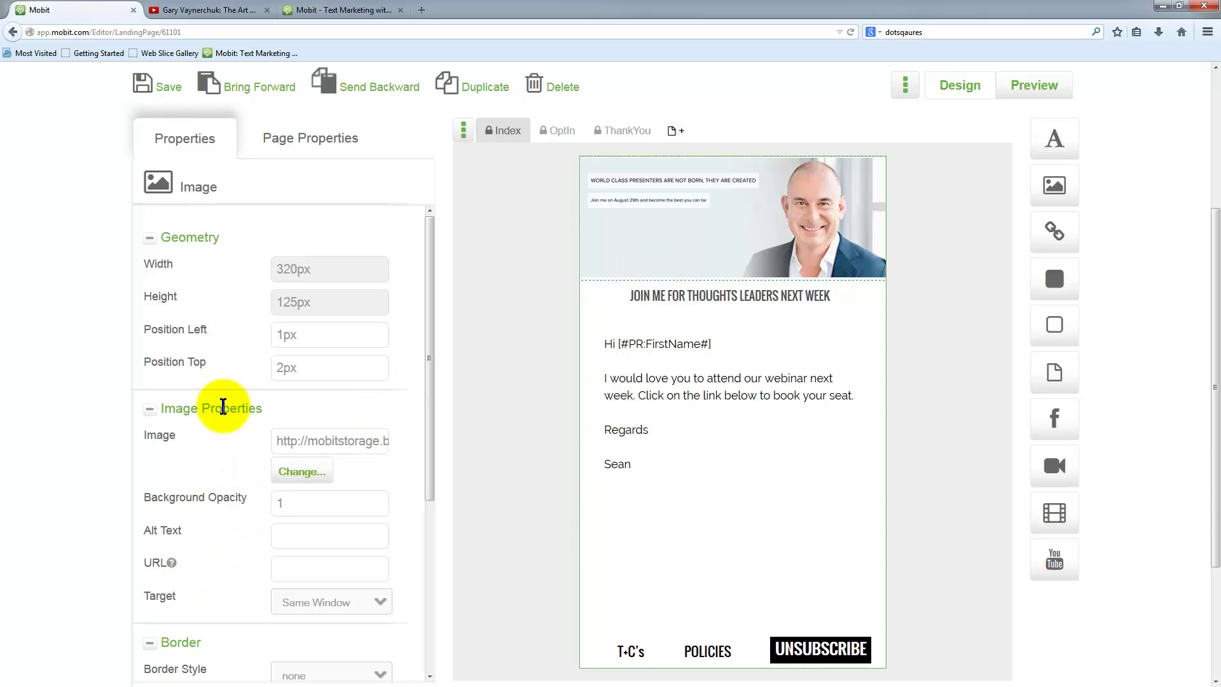
- Set the header image's URL to the mattchurch.com address, opening in the same window
{"action": "left_click_drag", "start_coordinate": [262, 408], "coordinate": [165, 408]}
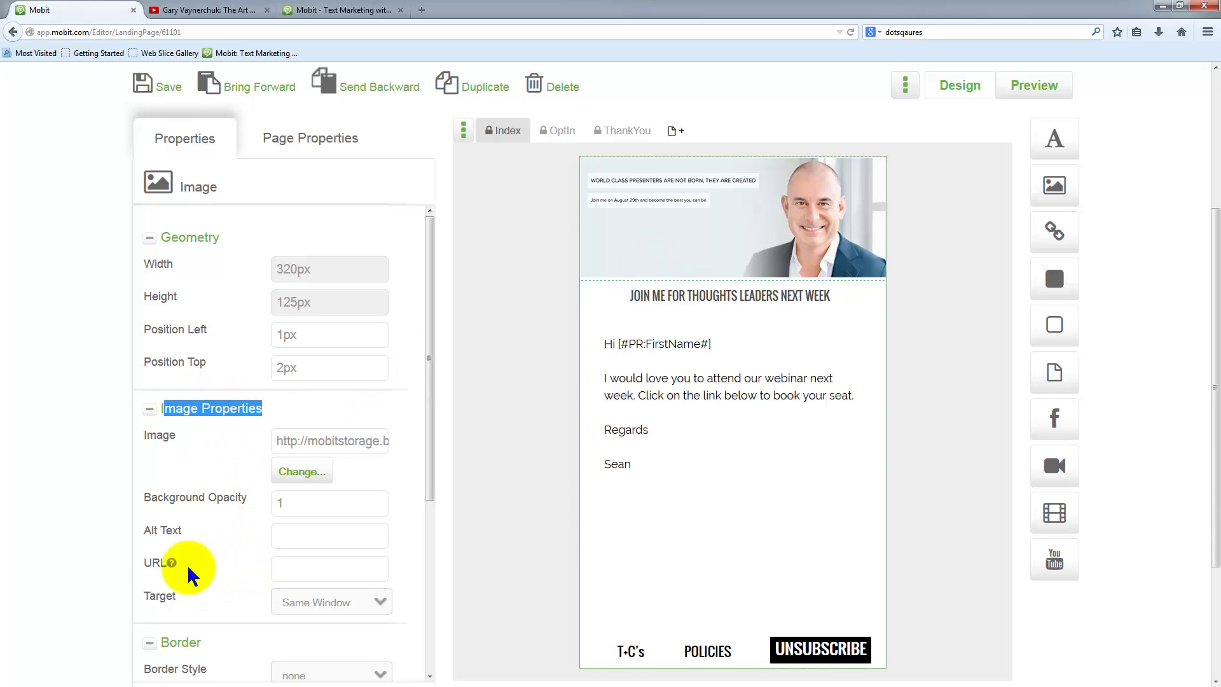
{"action": "left_click", "coordinate": [276, 572]}
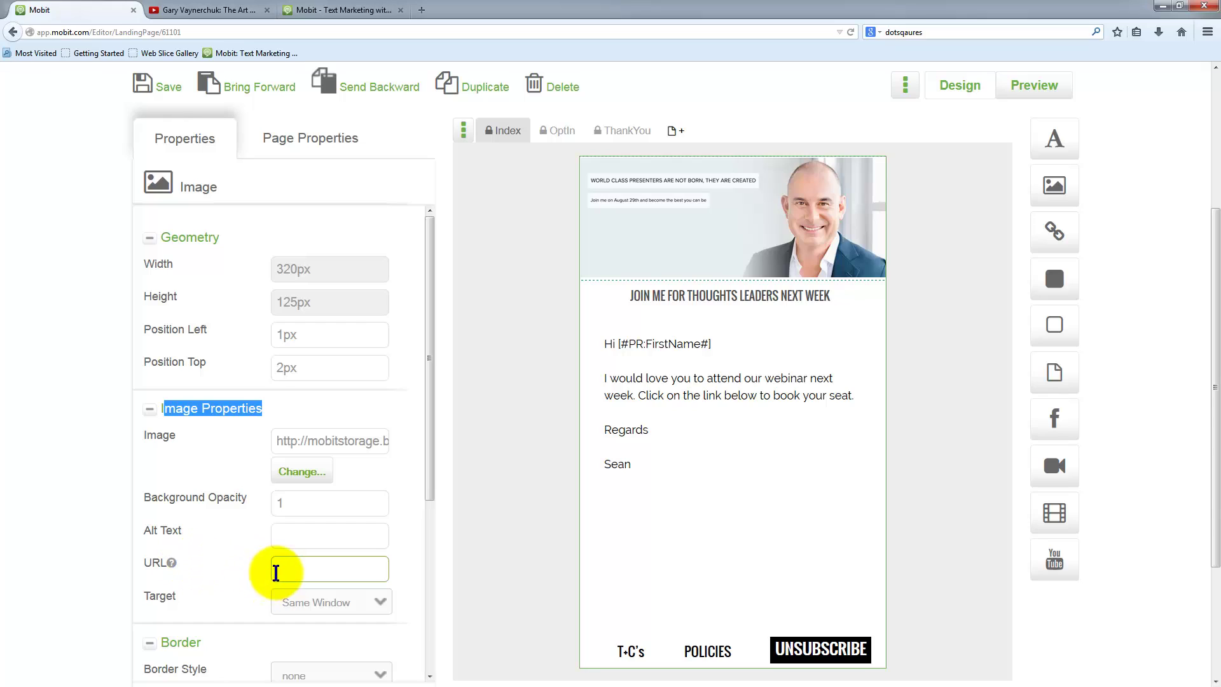
{"action": "left_click", "coordinate": [284, 569]}
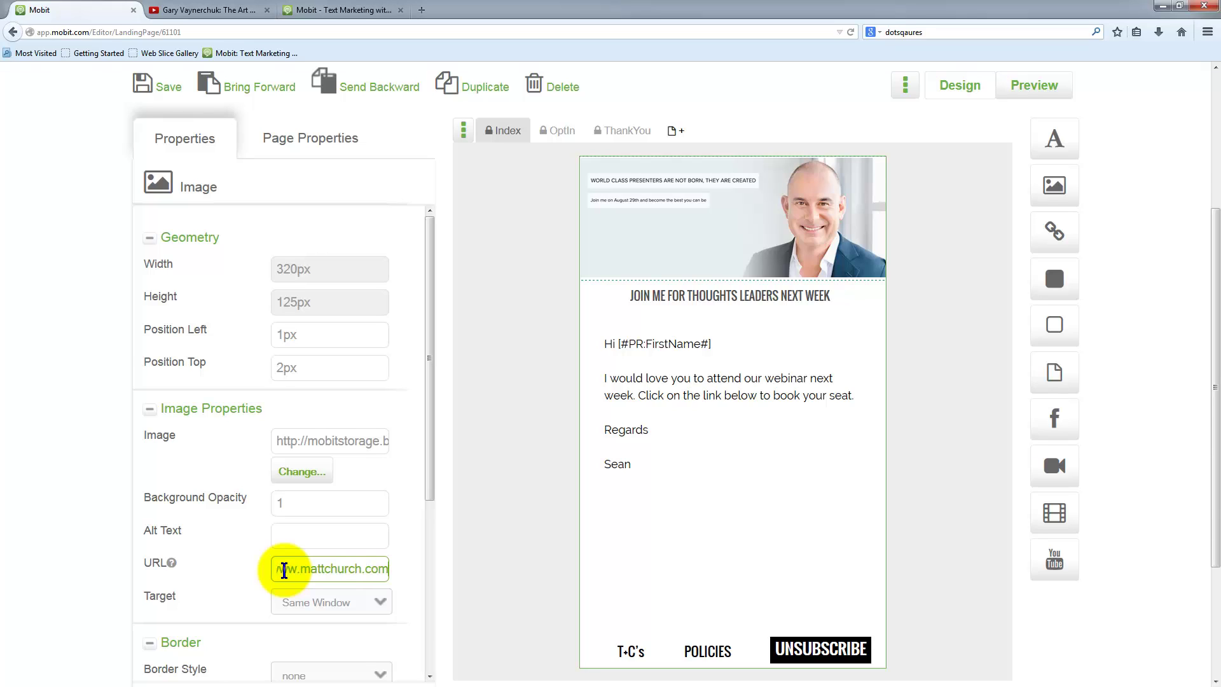
{"action": "left_click", "coordinate": [346, 534]}
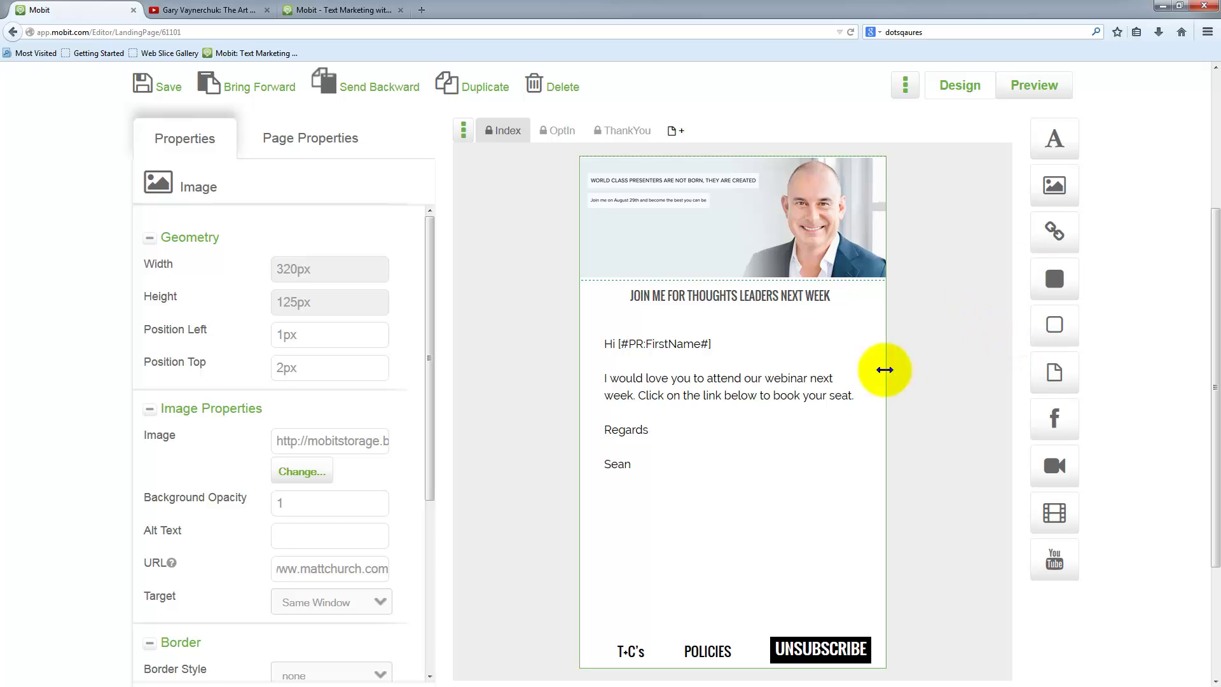
{"action": "left_click_drag", "start_coordinate": [1053, 230], "coordinate": [655, 506]}
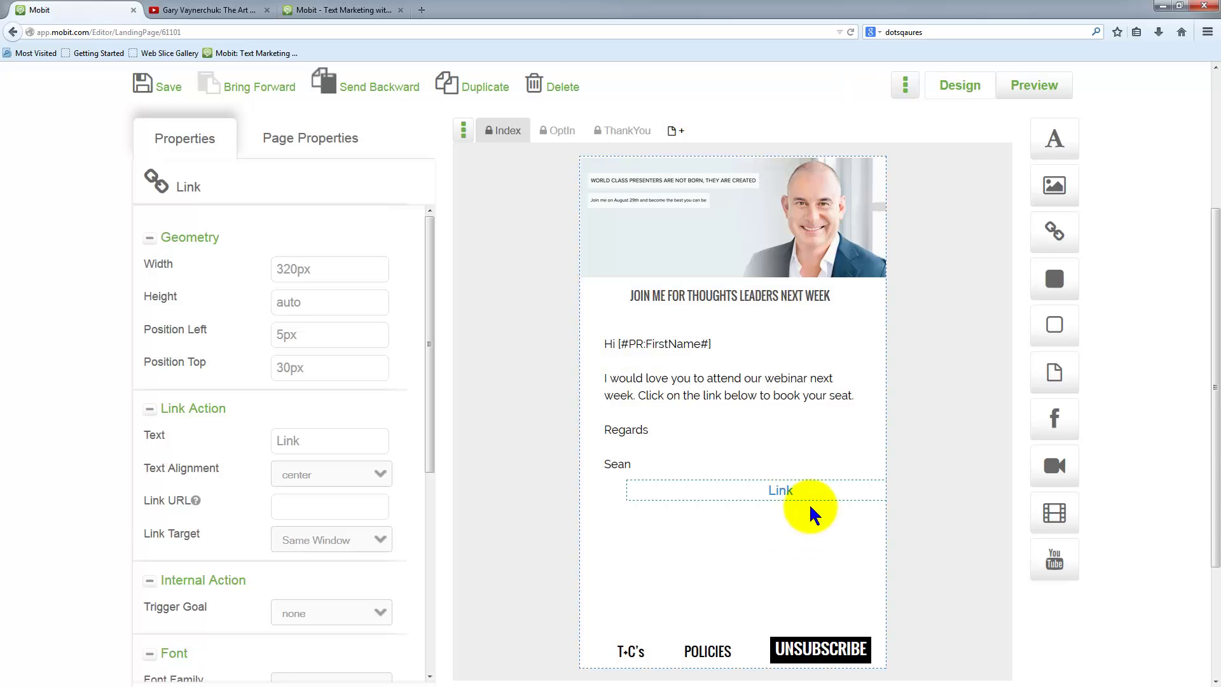
{"action": "left_click_drag", "start_coordinate": [785, 490], "coordinate": [598, 537]}
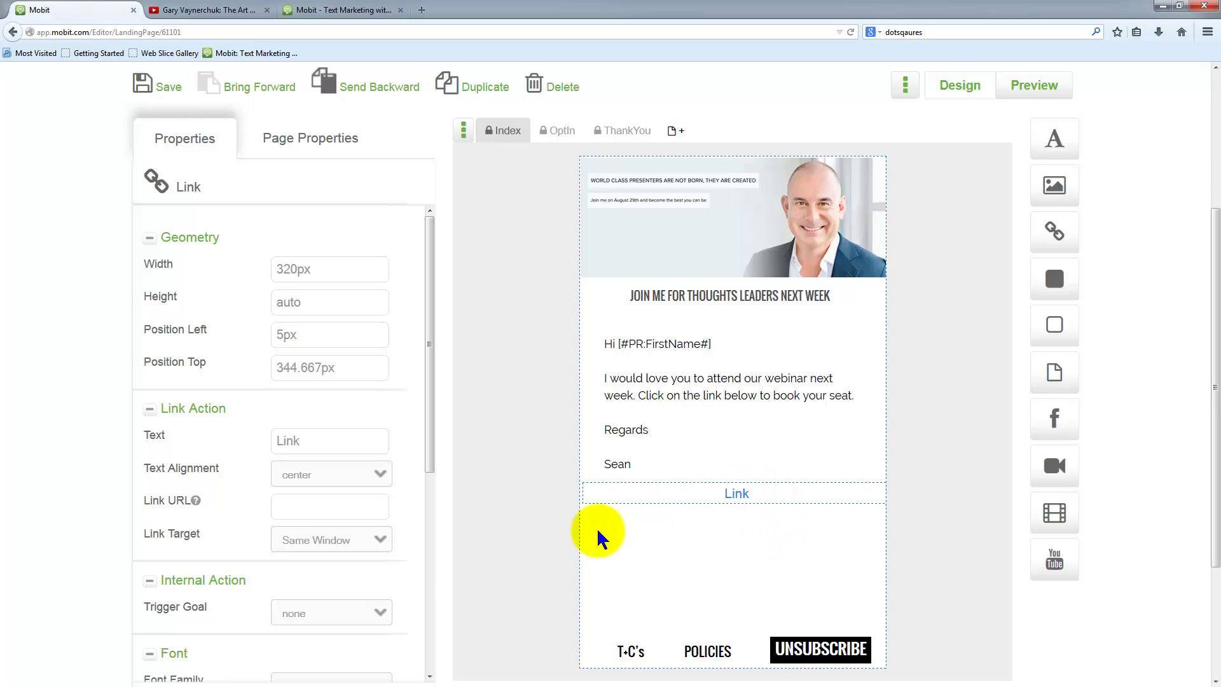
{"action": "left_click_drag", "start_coordinate": [312, 439], "coordinate": [245, 442]}
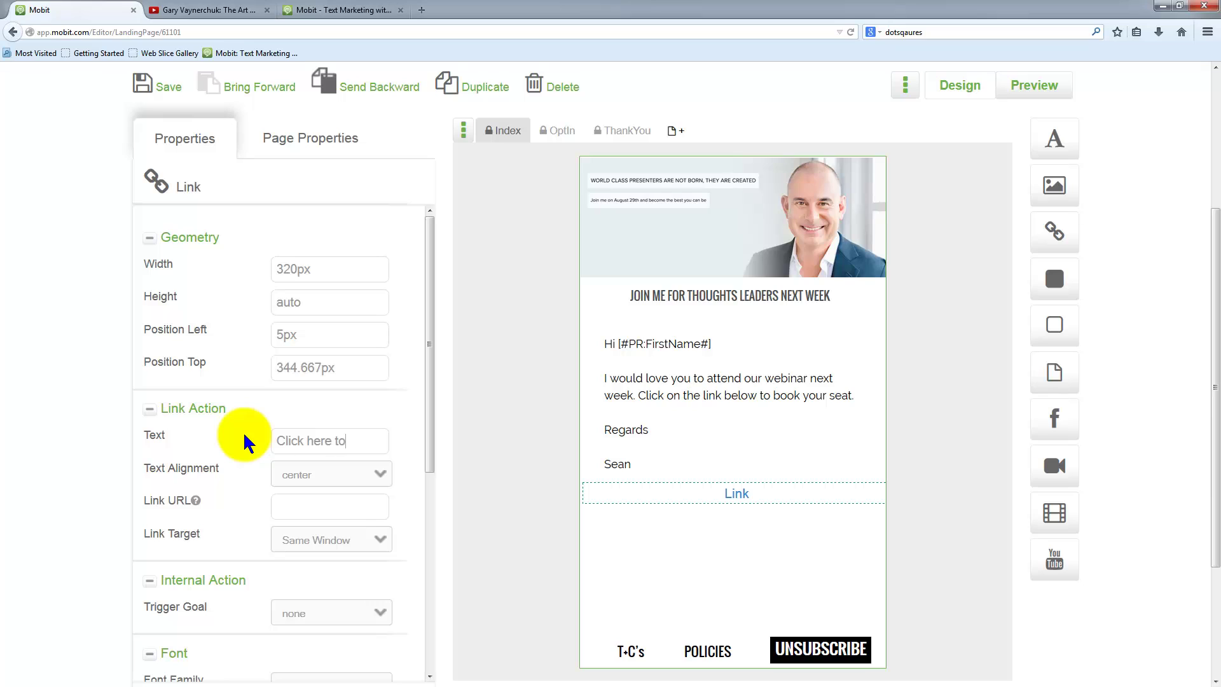
{"action": "type", "text": "Click here to register"}
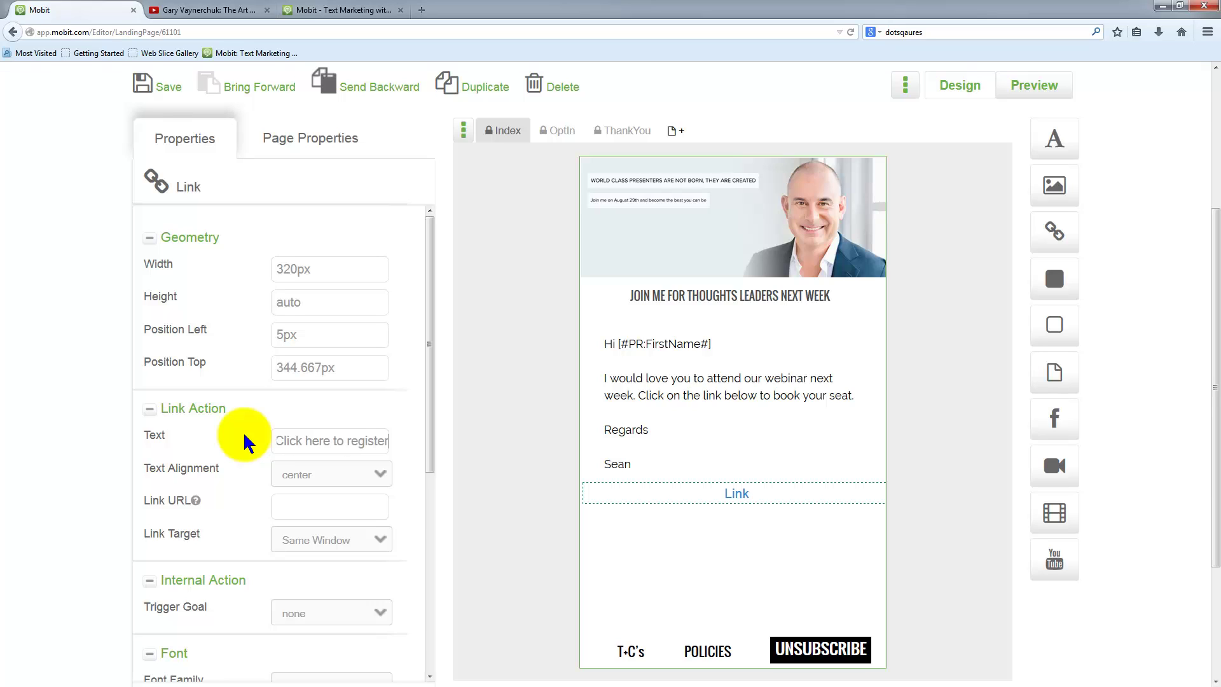
{"action": "left_click", "coordinate": [291, 499]}
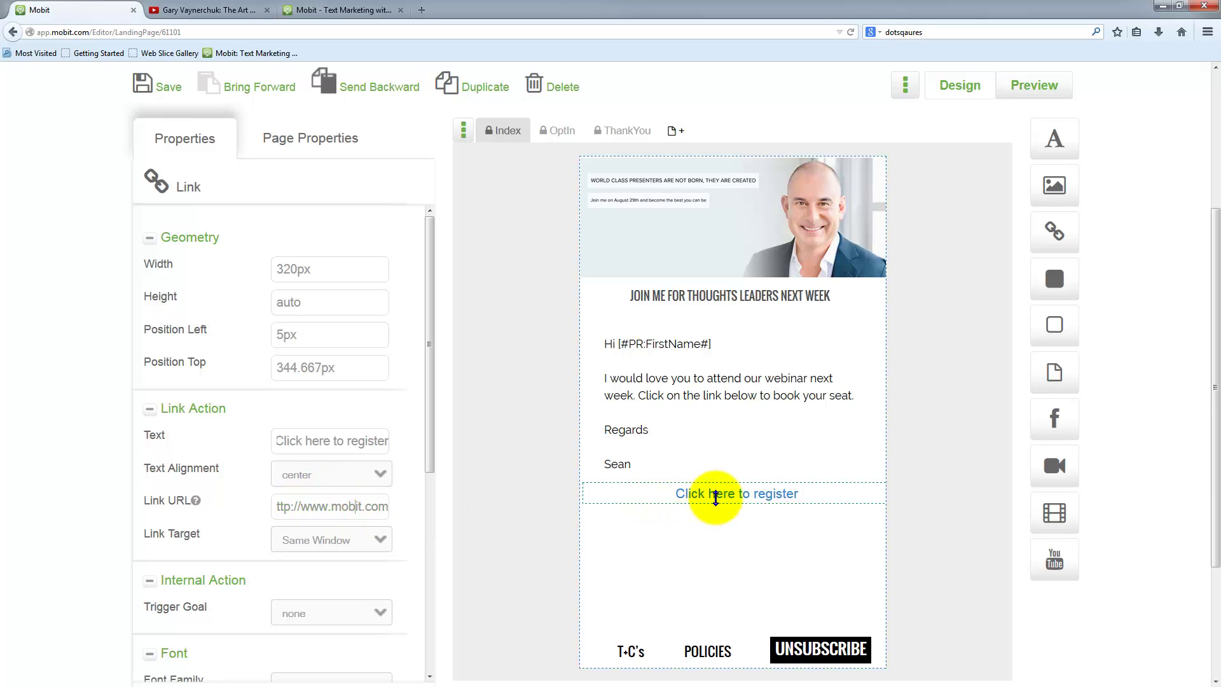
{"action": "left_click", "coordinate": [720, 498]}
{"action": "left_click_drag", "start_coordinate": [720, 497], "coordinate": [809, 256]}
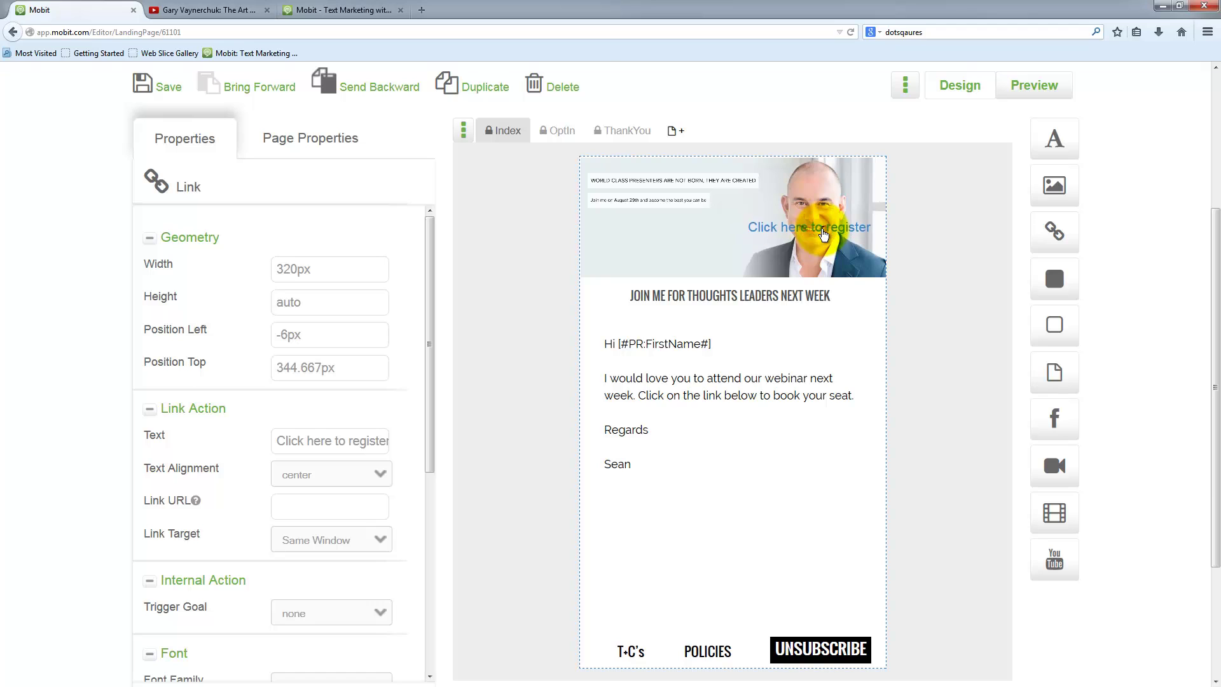
{"action": "left_click_drag", "start_coordinate": [823, 234], "coordinate": [747, 489]}
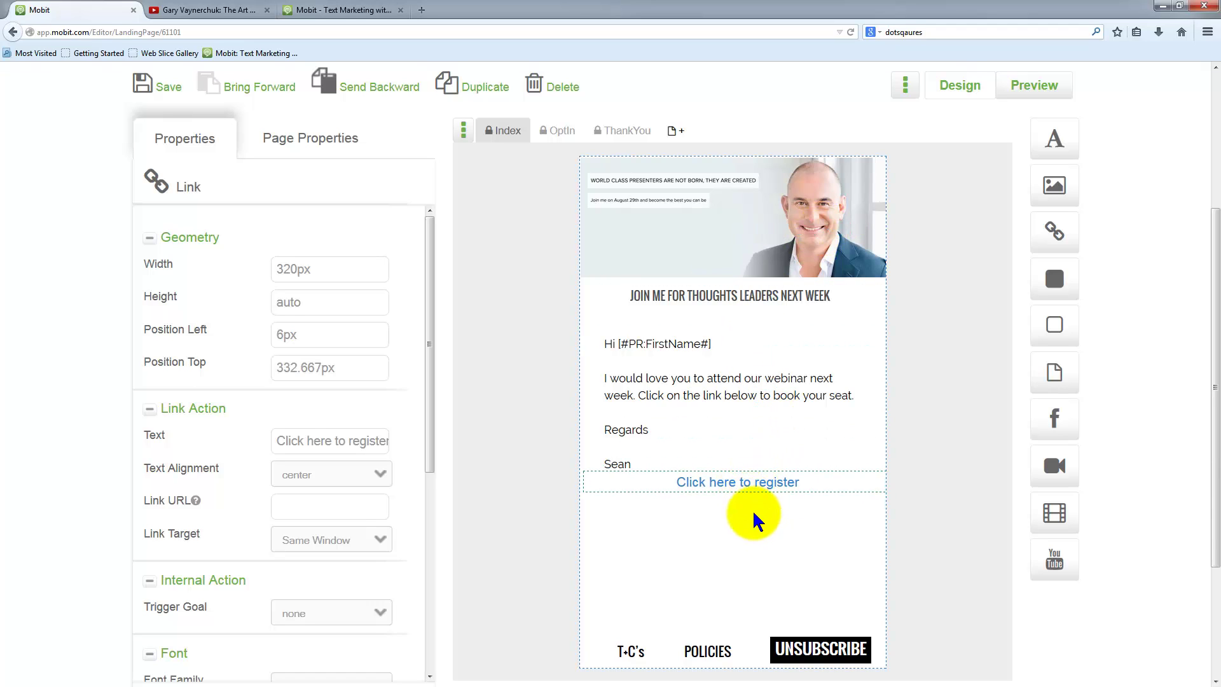
{"action": "key", "text": "Delete"}
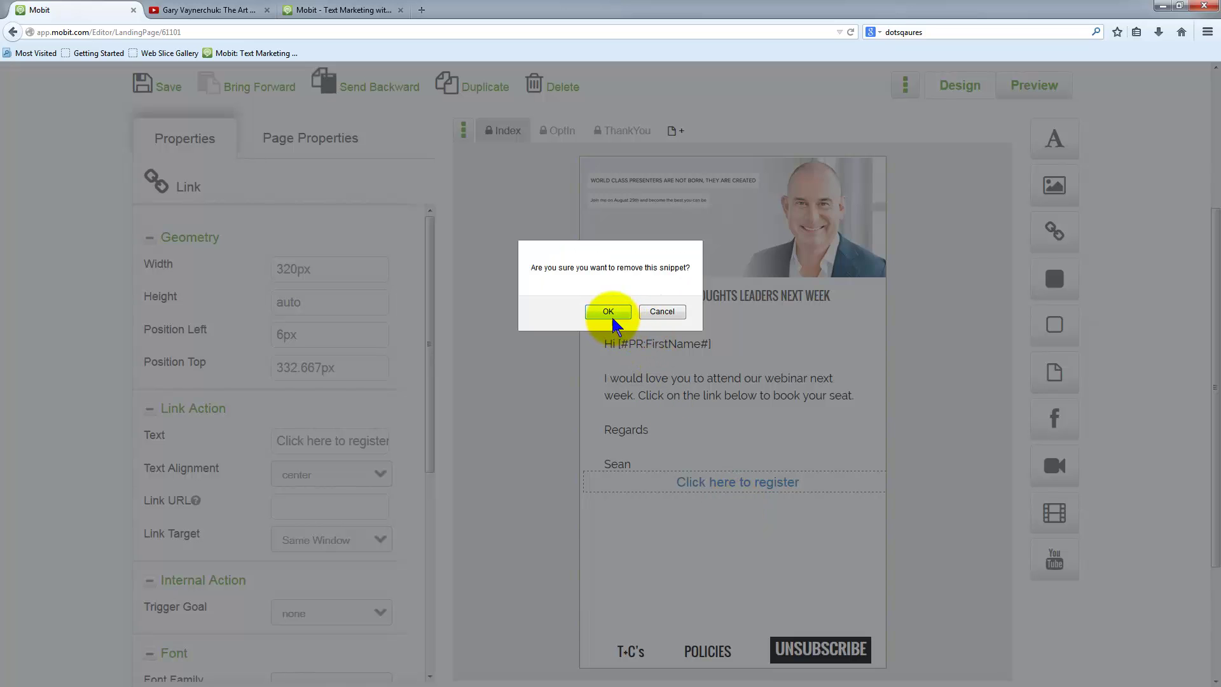
{"action": "left_click", "coordinate": [662, 309]}
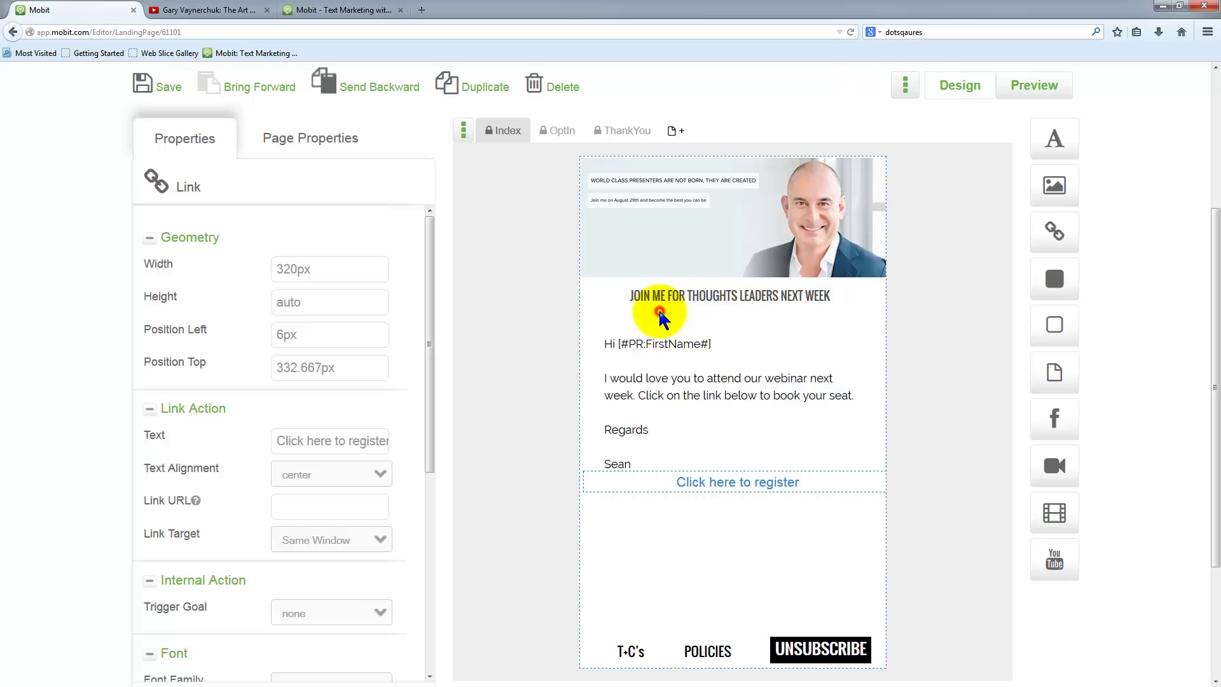
{"action": "left_click_drag", "start_coordinate": [738, 486], "coordinate": [743, 505]}
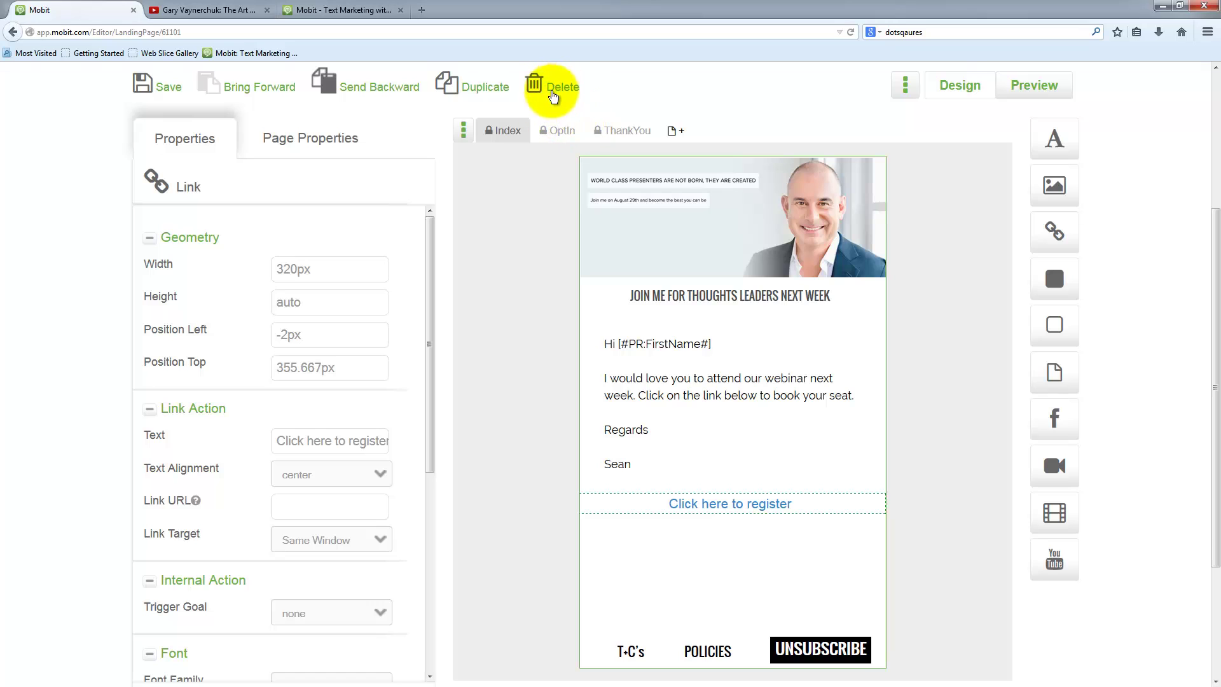
{"action": "left_click", "coordinate": [552, 91]}
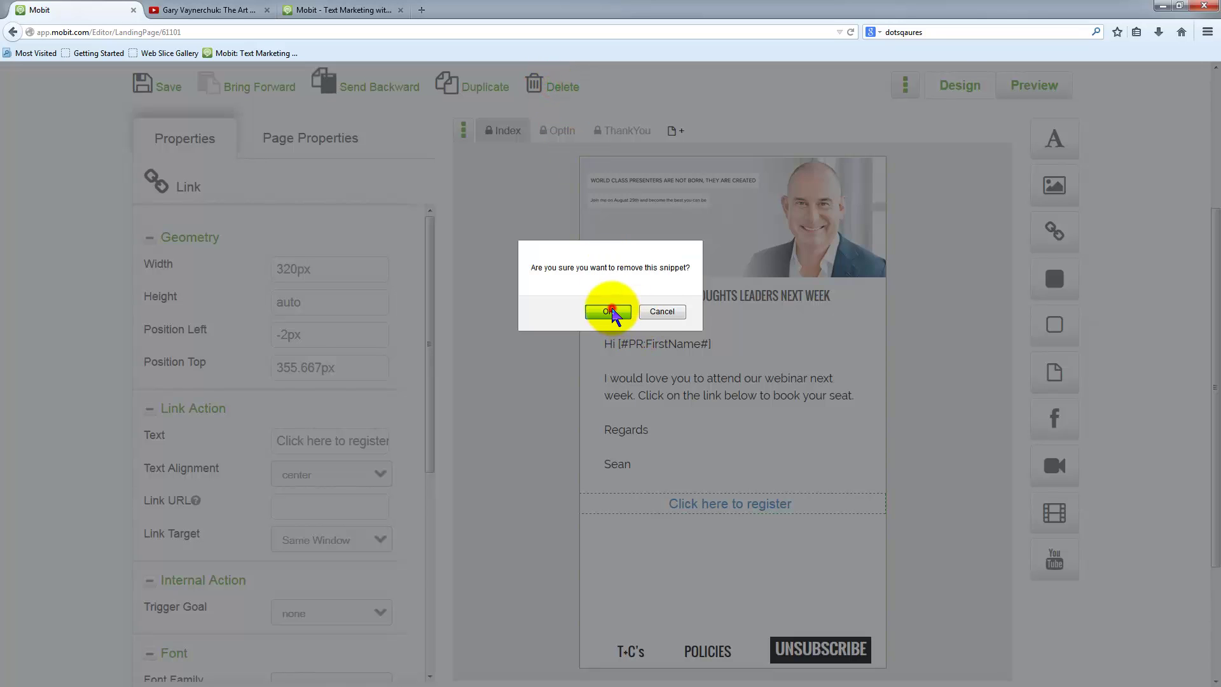
{"action": "left_click", "coordinate": [601, 314]}
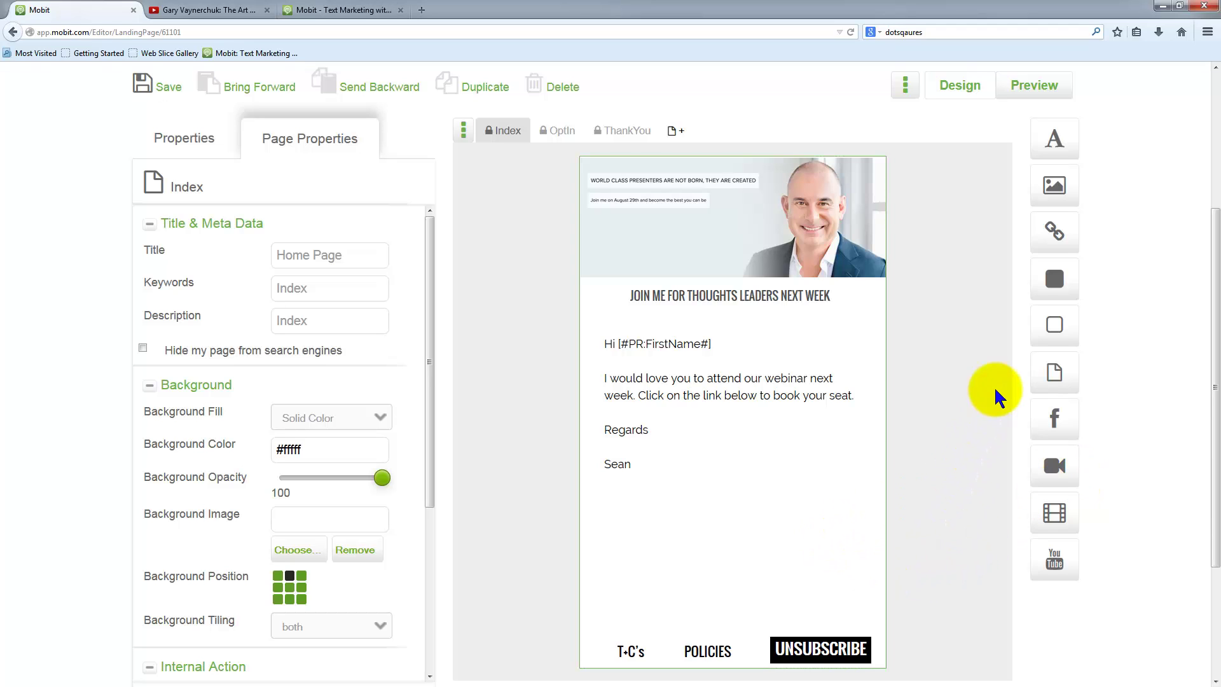
- Add a button below Sean labelled 'Click here to book your seat'
{"action": "left_click_drag", "start_coordinate": [1051, 275], "coordinate": [688, 524]}
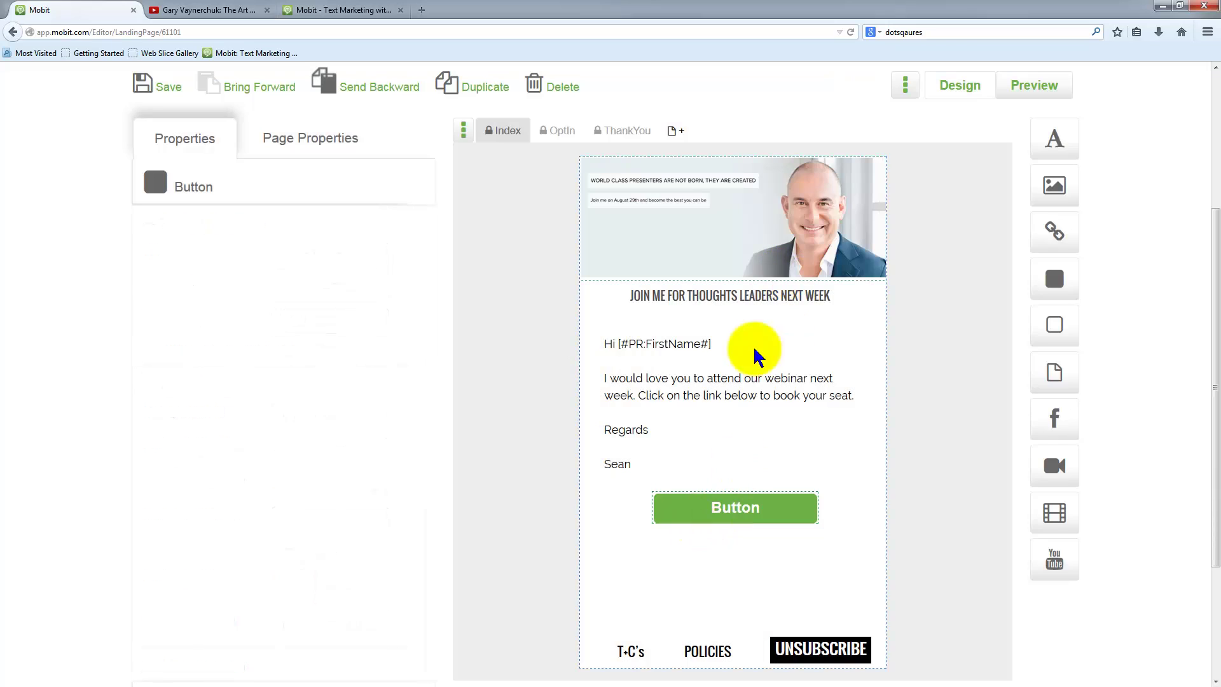
{"action": "left_click", "coordinate": [738, 499]}
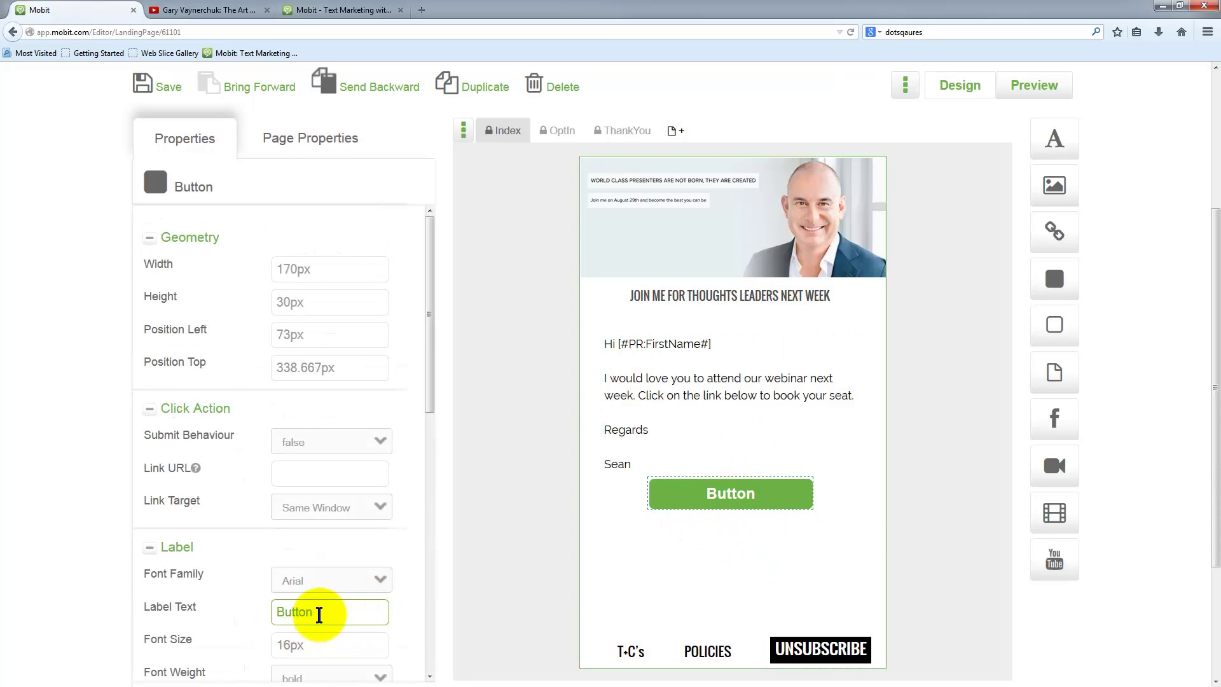
{"action": "scroll", "coordinate": [321, 613], "scroll_direction": "down", "scroll_amount": 1}
{"action": "left_click", "coordinate": [325, 604]}
{"action": "left_click_drag", "start_coordinate": [318, 574], "coordinate": [245, 574]}
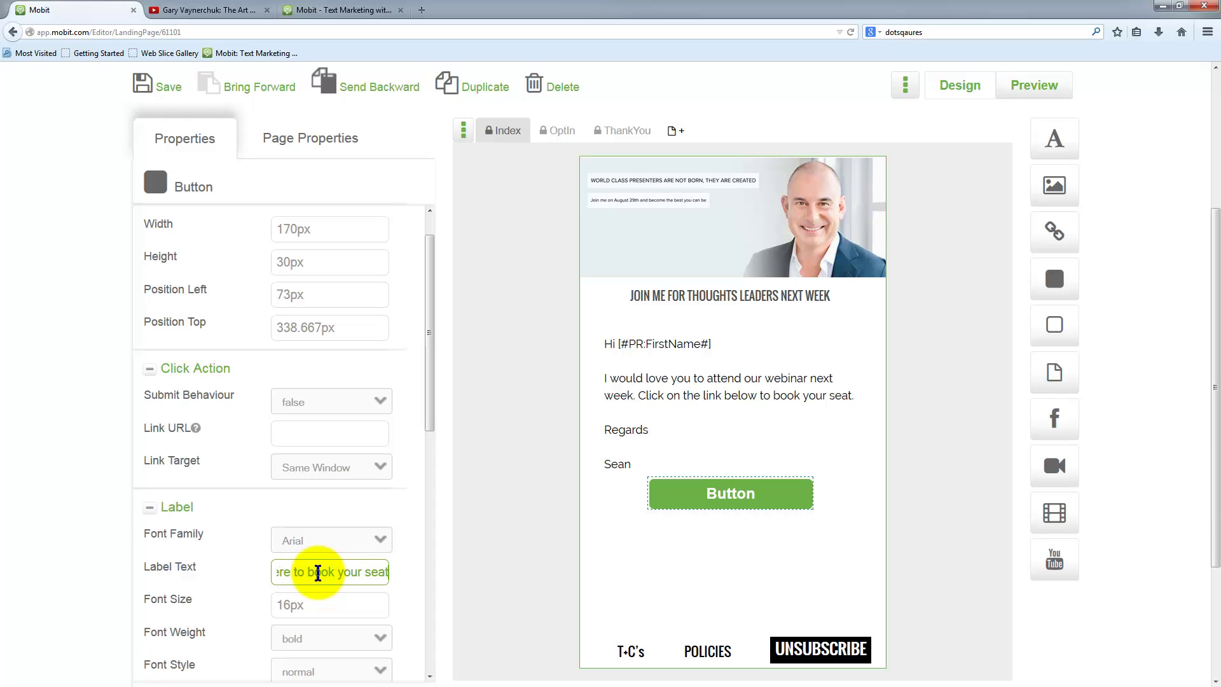
{"action": "left_click", "coordinate": [331, 605]}
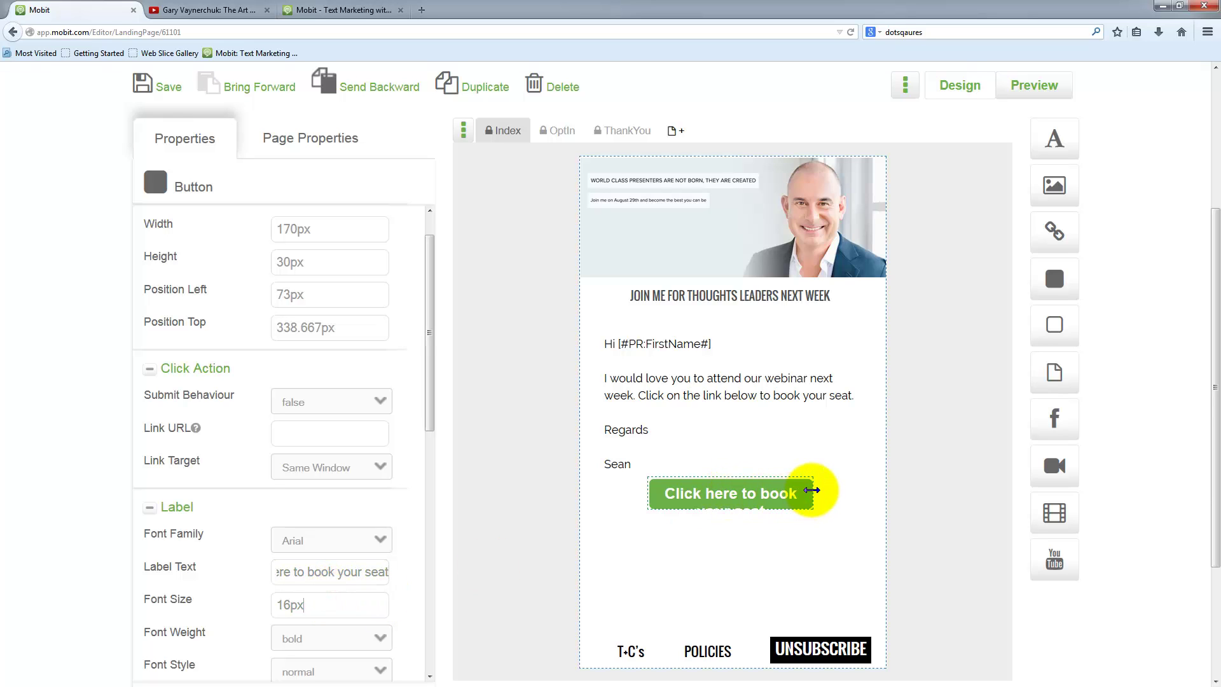
- Widen the booking button to about 243px and position it at 45px left, 345px top
{"action": "left_click_drag", "start_coordinate": [812, 490], "coordinate": [871, 490]}
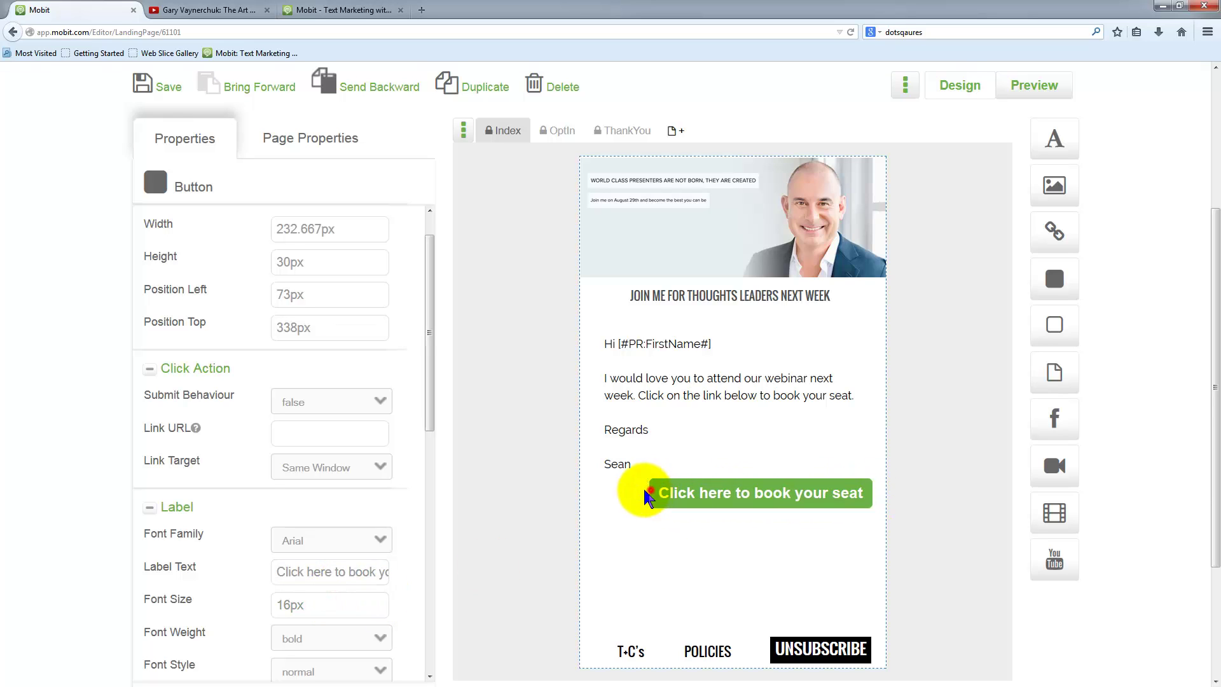
{"action": "left_click_drag", "start_coordinate": [646, 495], "coordinate": [639, 494]}
{"action": "left_click_drag", "start_coordinate": [731, 503], "coordinate": [720, 507]}
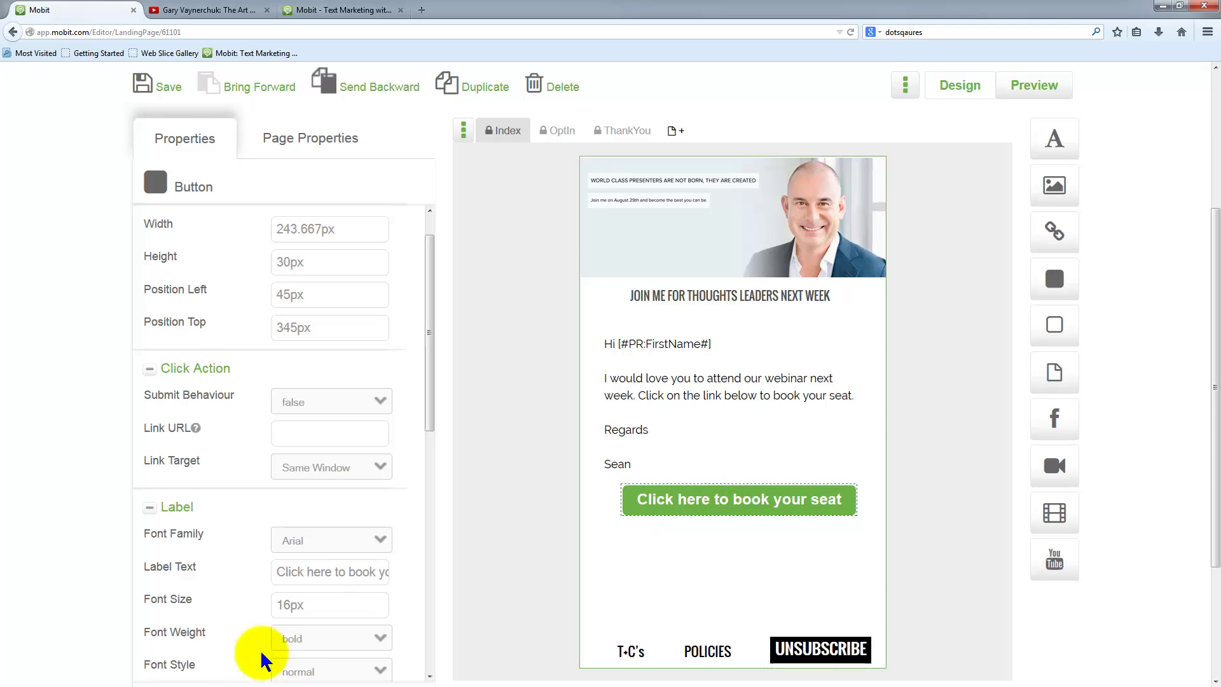
{"action": "scroll", "coordinate": [286, 611], "scroll_direction": "down", "scroll_amount": 3}
{"action": "left_click", "coordinate": [286, 523]}
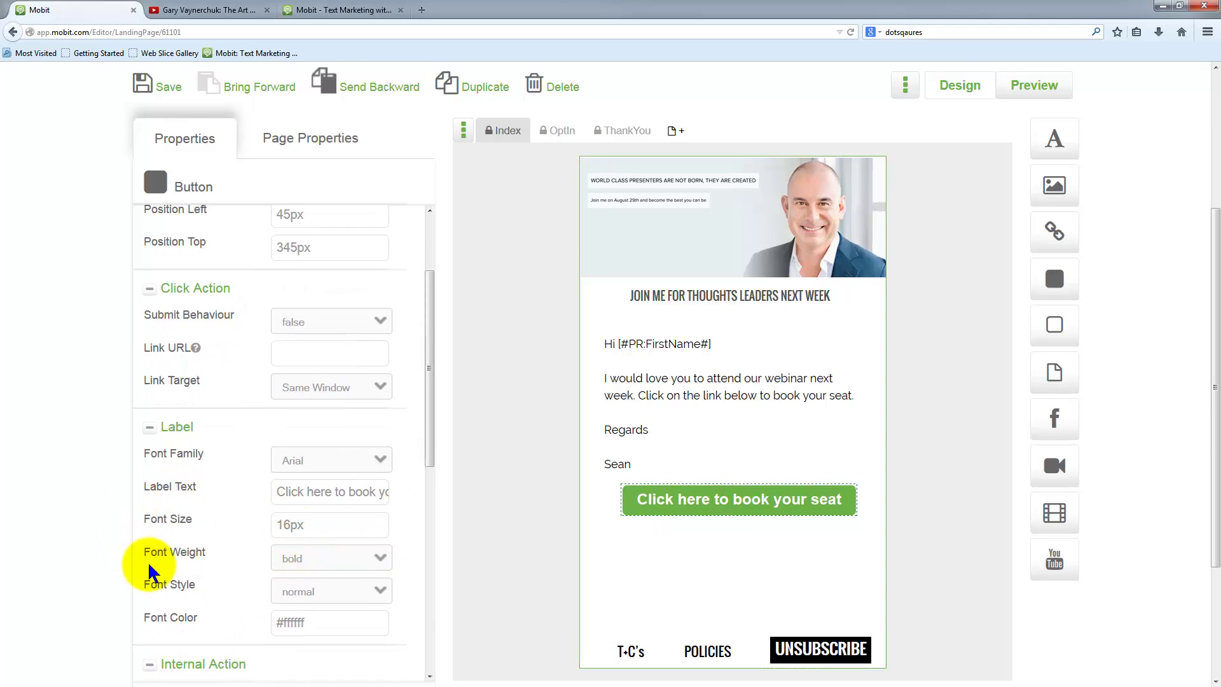
{"action": "left_click", "coordinate": [318, 621]}
{"action": "scroll", "coordinate": [317, 611], "scroll_direction": "down", "scroll_amount": 4}
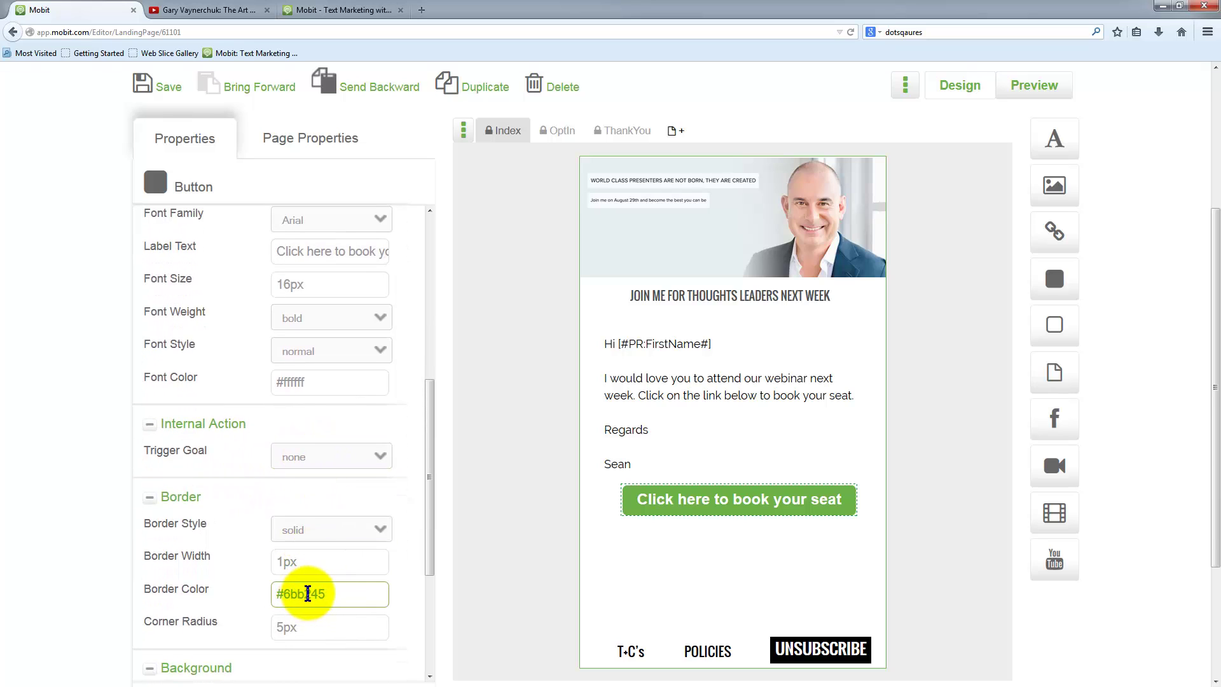
- Give the booking button a light teal #60c9bf background colour
{"action": "scroll", "coordinate": [330, 579], "scroll_direction": "down", "scroll_amount": 3}
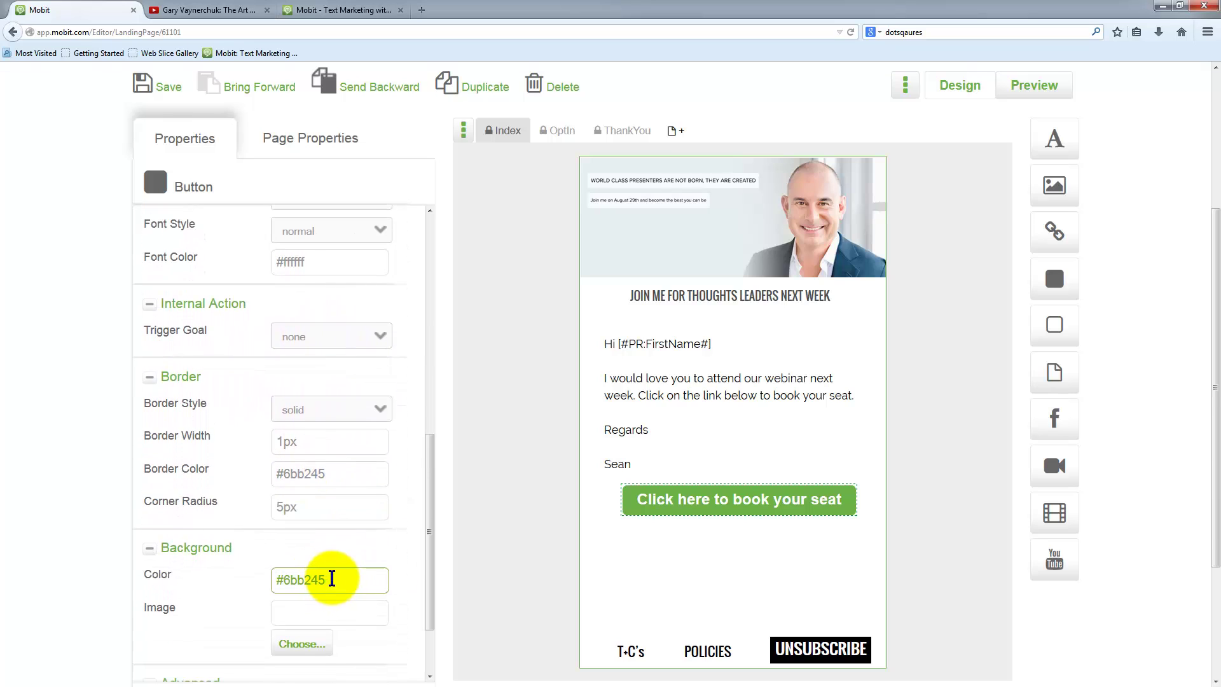
{"action": "left_click", "coordinate": [332, 579]}
{"action": "scroll", "coordinate": [578, 450], "scroll_direction": "down", "scroll_amount": 3}
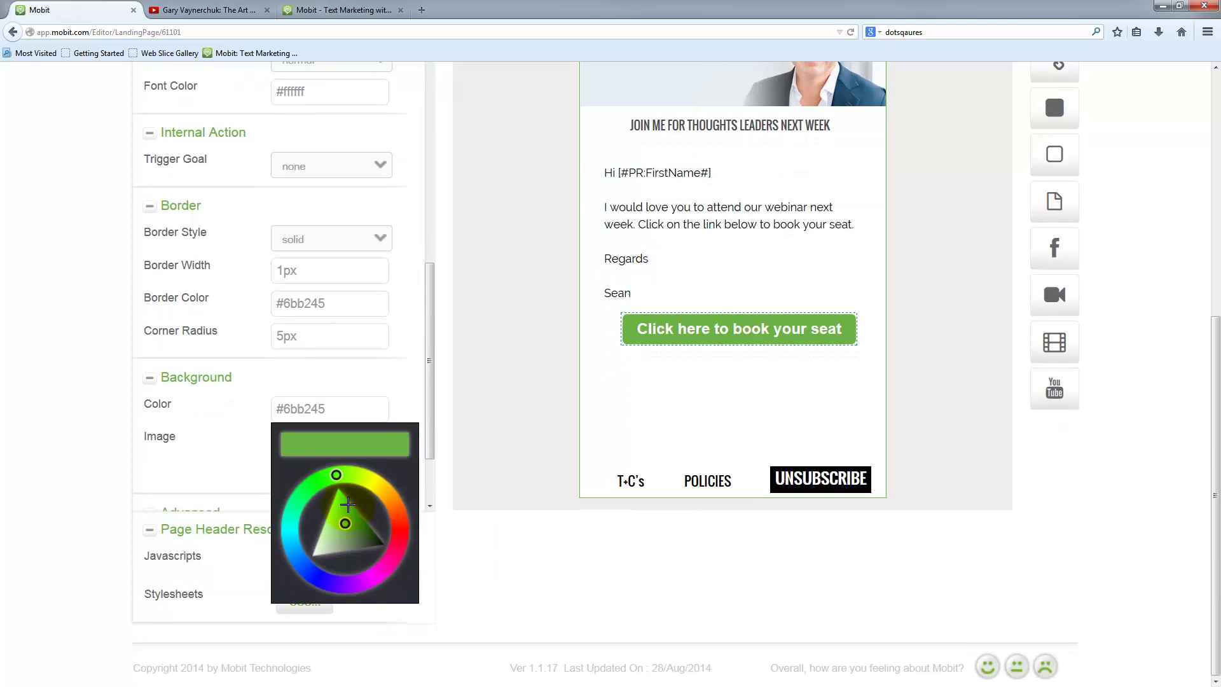
{"action": "left_click", "coordinate": [296, 524]}
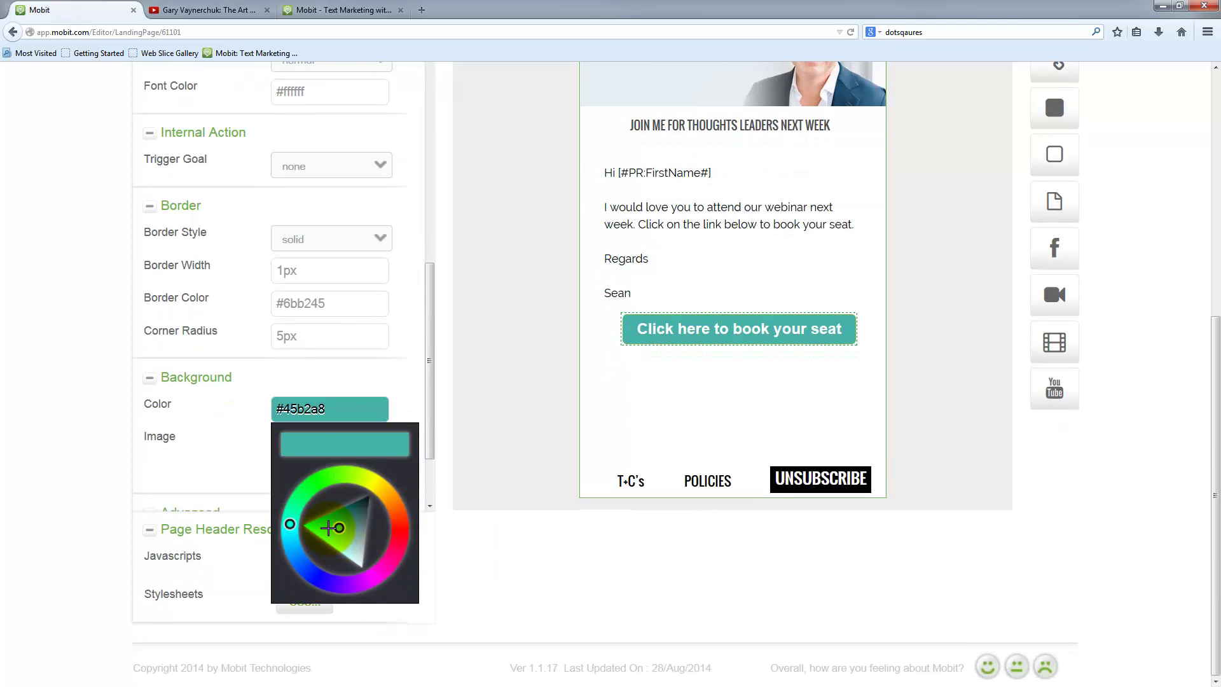
{"action": "left_click_drag", "start_coordinate": [328, 528], "coordinate": [335, 534]}
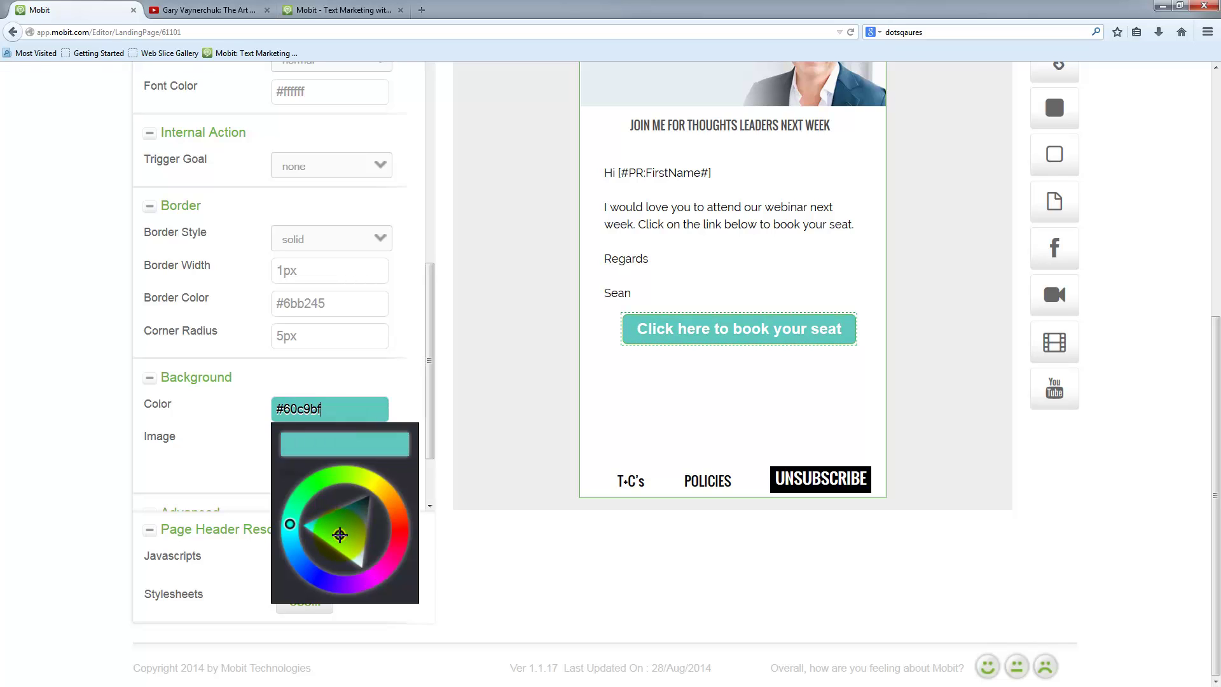
{"action": "left_click", "coordinate": [401, 377]}
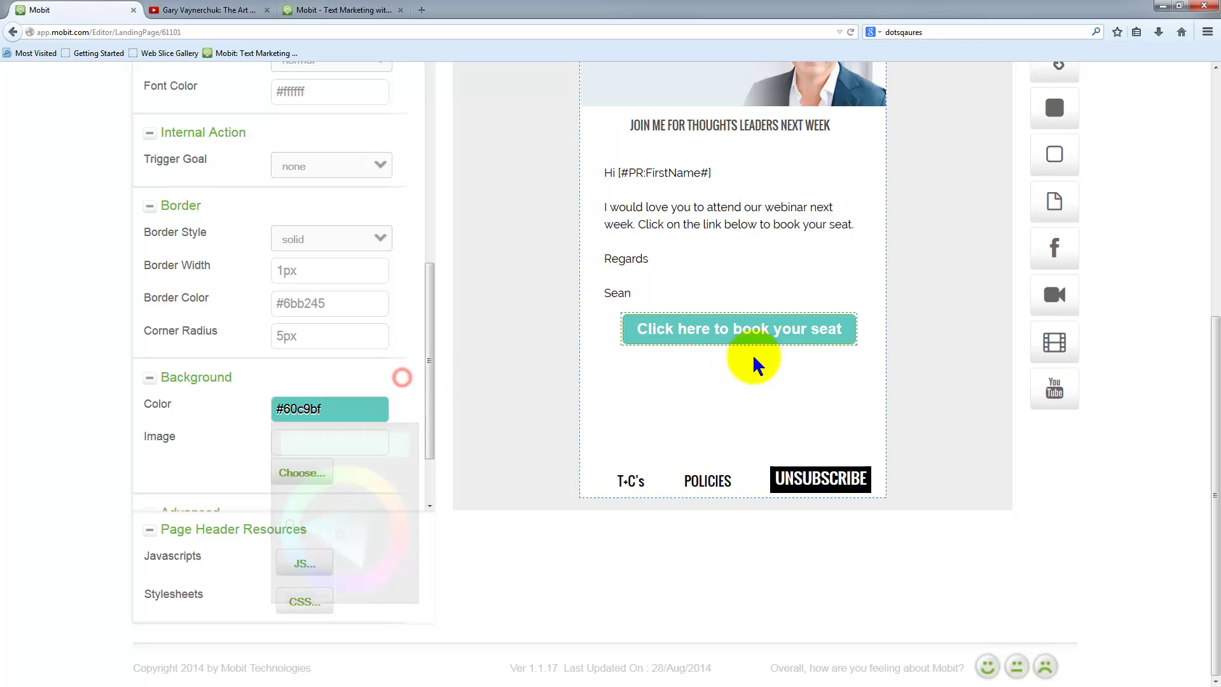
{"action": "scroll", "coordinate": [768, 529], "scroll_direction": "up", "scroll_amount": 5}
{"action": "left_click_drag", "start_coordinate": [765, 552], "coordinate": [763, 552]}
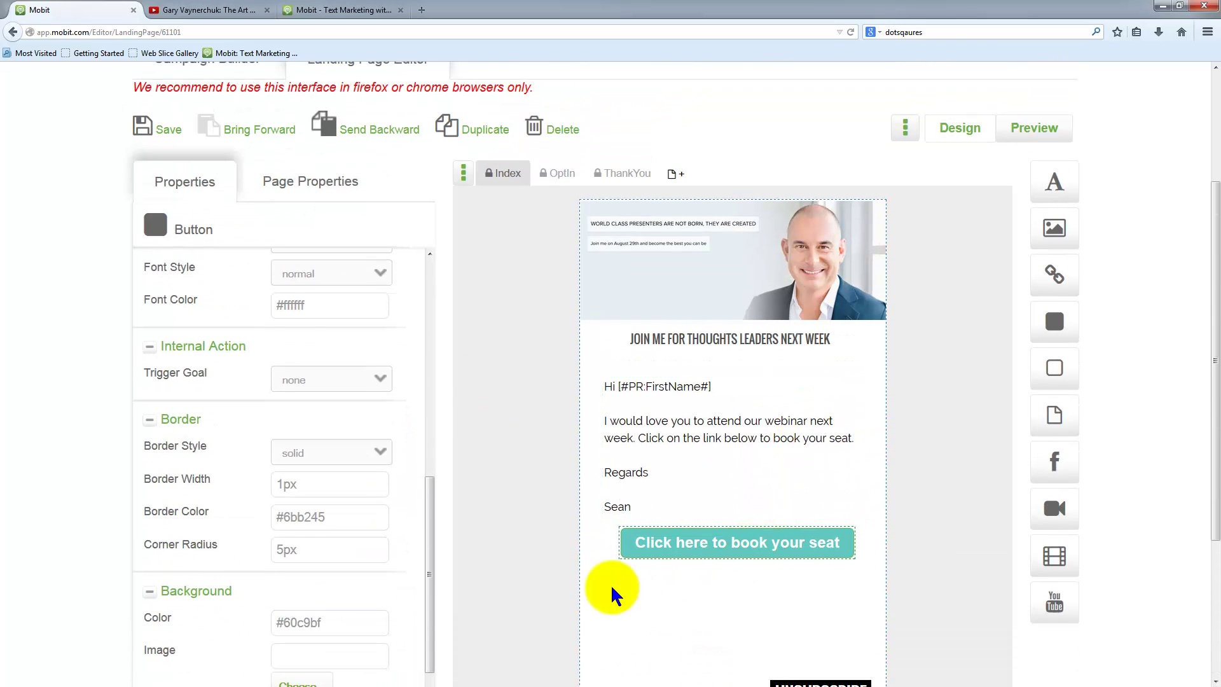
{"action": "left_click", "coordinate": [377, 614]}
{"action": "scroll", "coordinate": [291, 548], "scroll_direction": "down", "scroll_amount": 3}
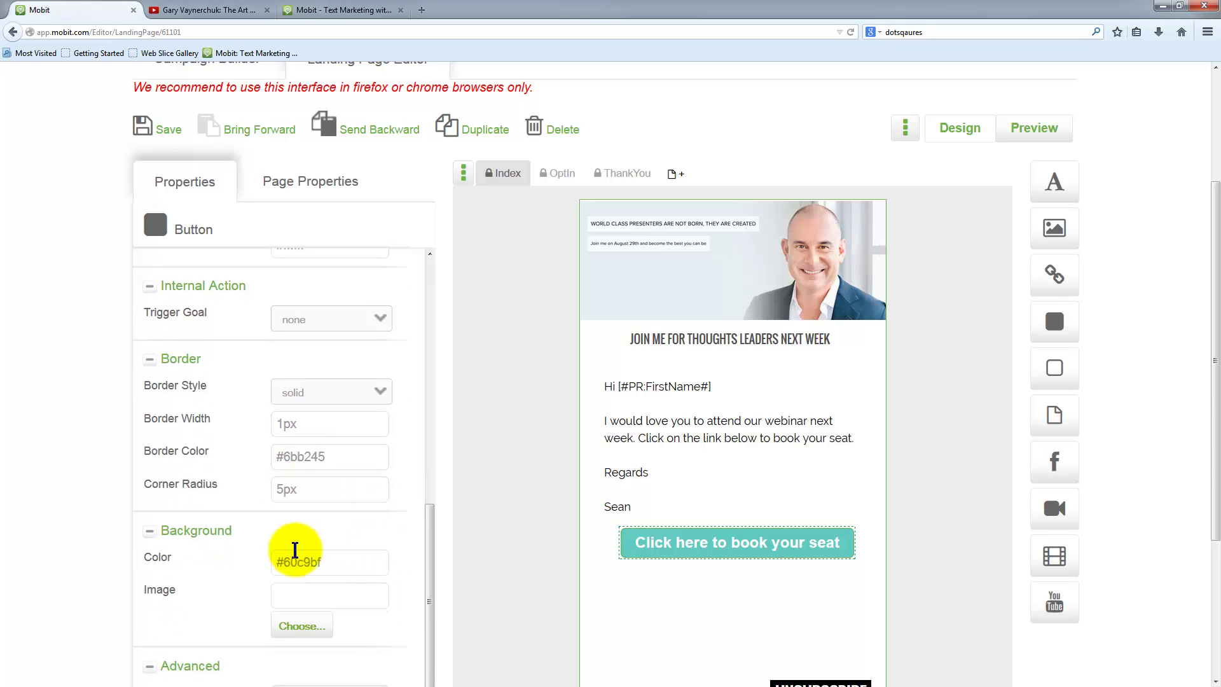
{"action": "scroll", "coordinate": [339, 522], "scroll_direction": "up", "scroll_amount": 8}
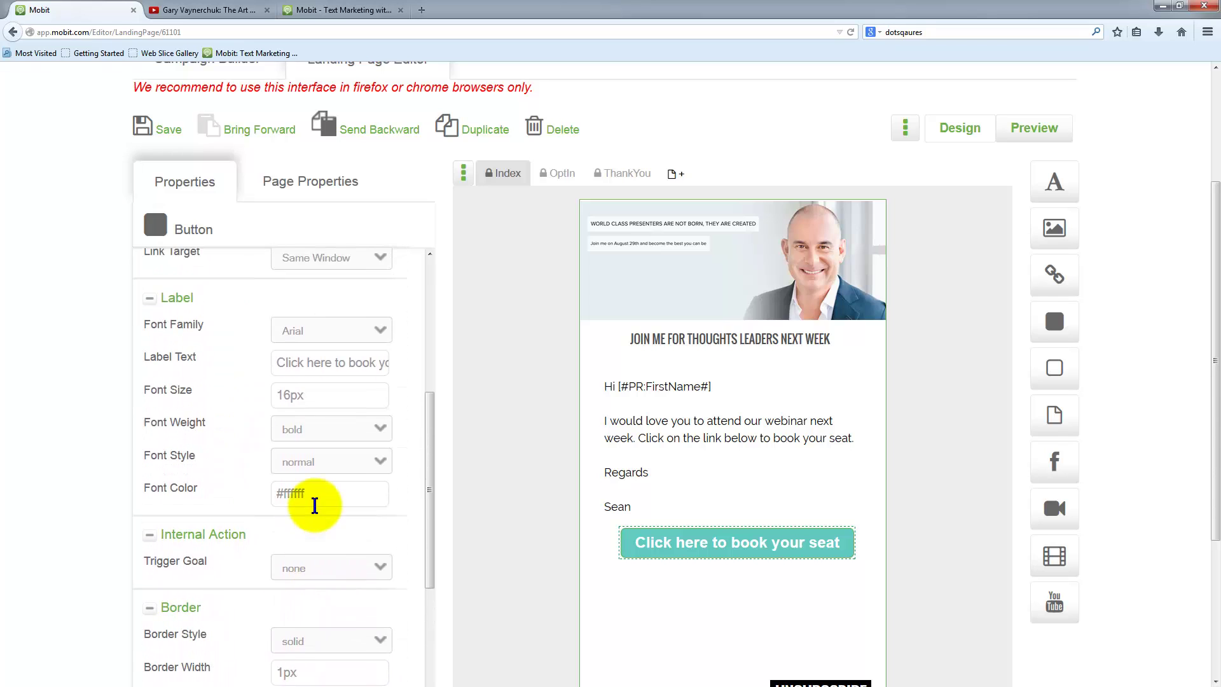
- Change the button label's font colour to dark slate #324b55
{"action": "left_click", "coordinate": [319, 497]}
{"action": "left_click", "coordinate": [318, 498]}
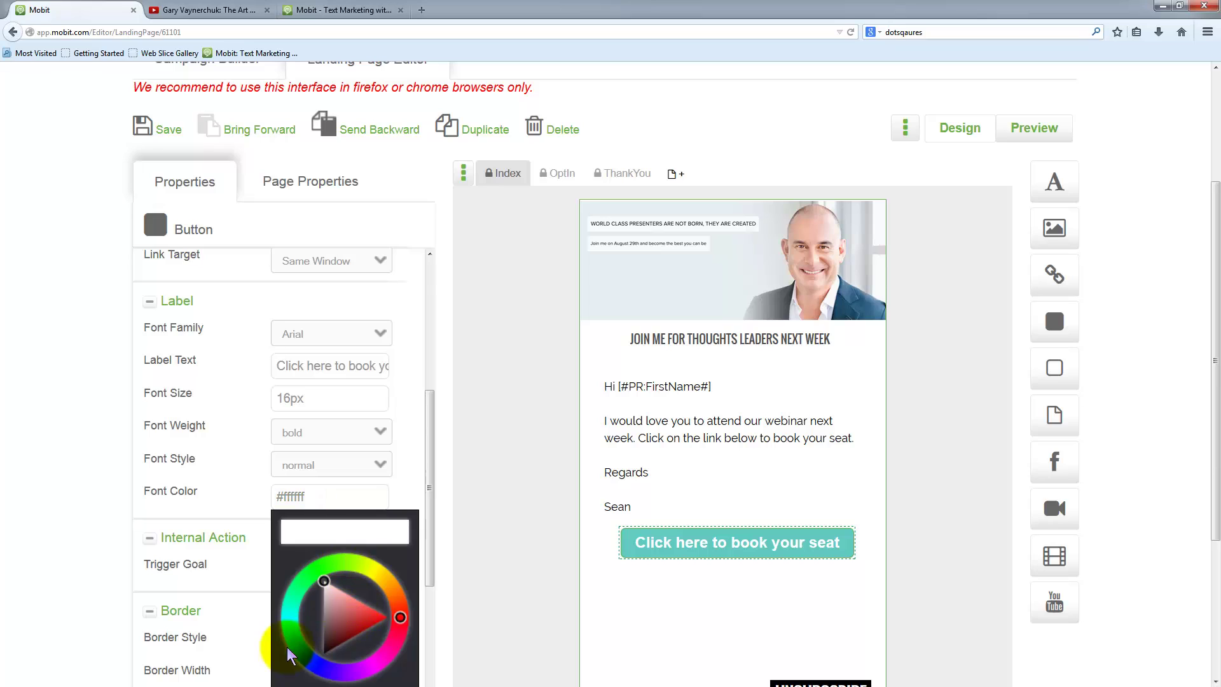
{"action": "left_click", "coordinate": [323, 623]}
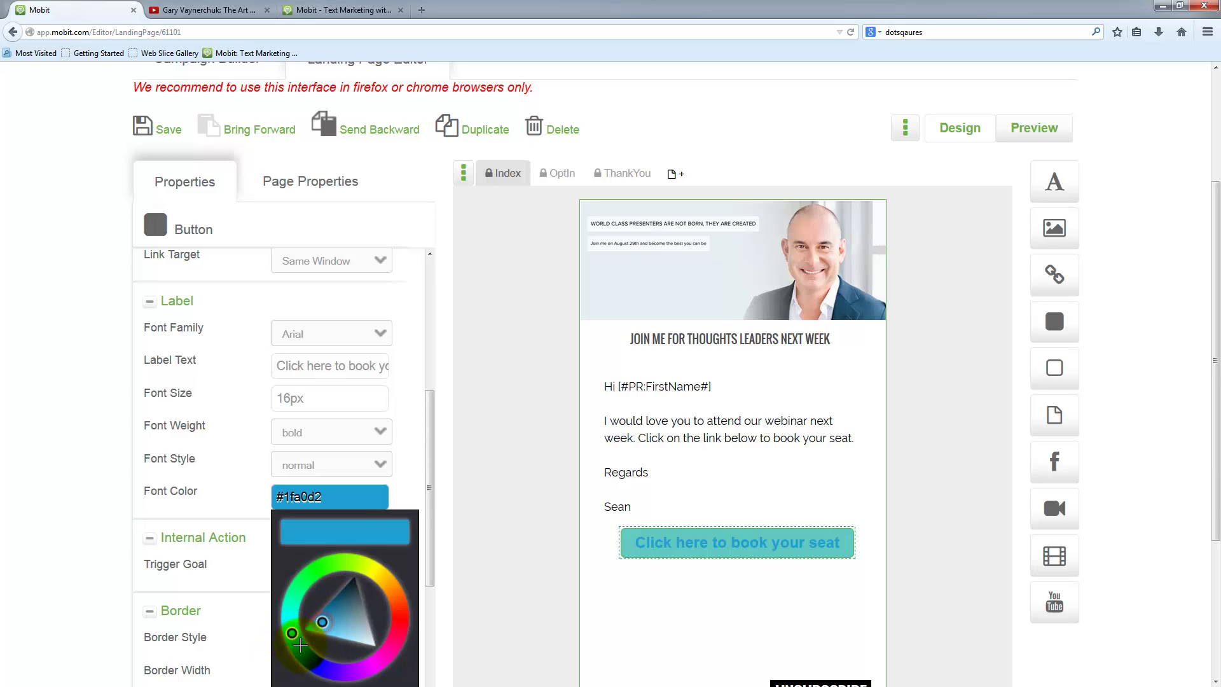
{"action": "left_click", "coordinate": [352, 596]}
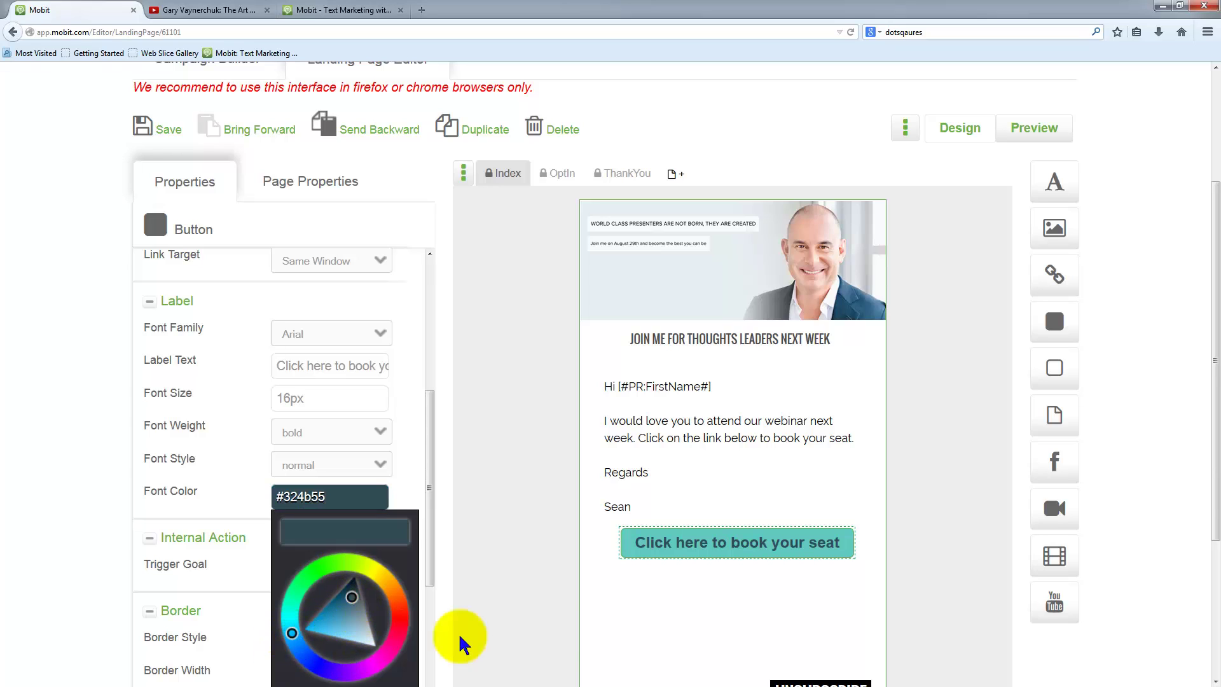
{"action": "left_click", "coordinate": [574, 528]}
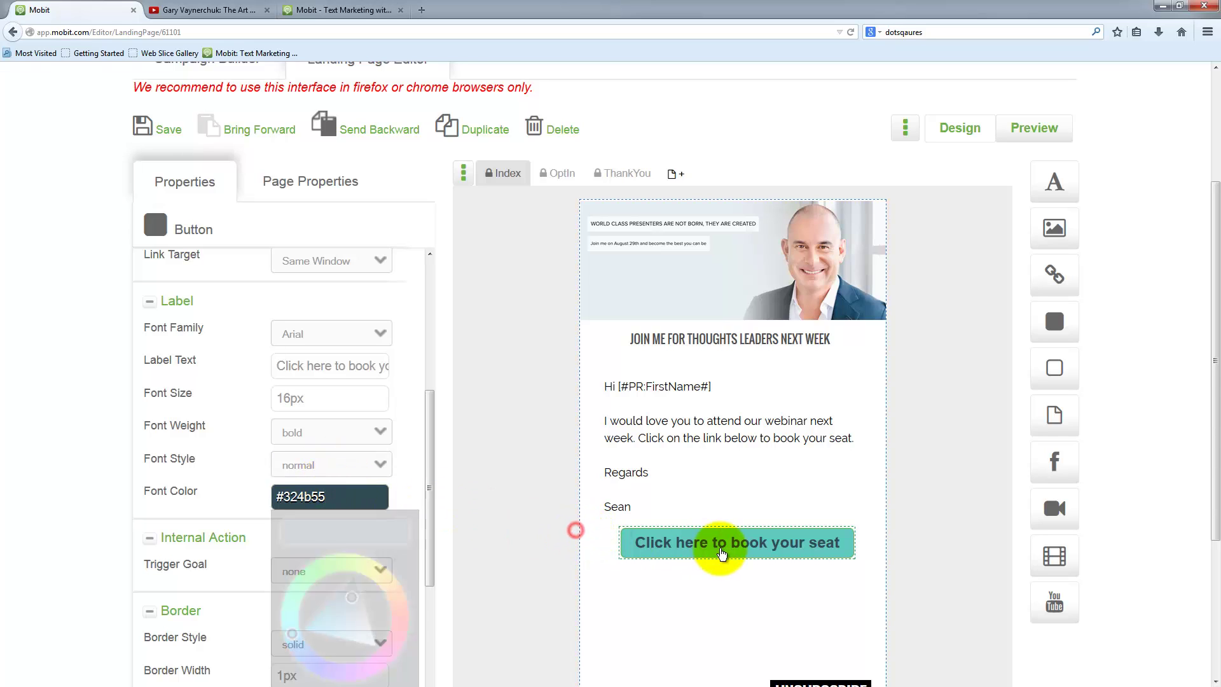
{"action": "left_click", "coordinate": [926, 539]}
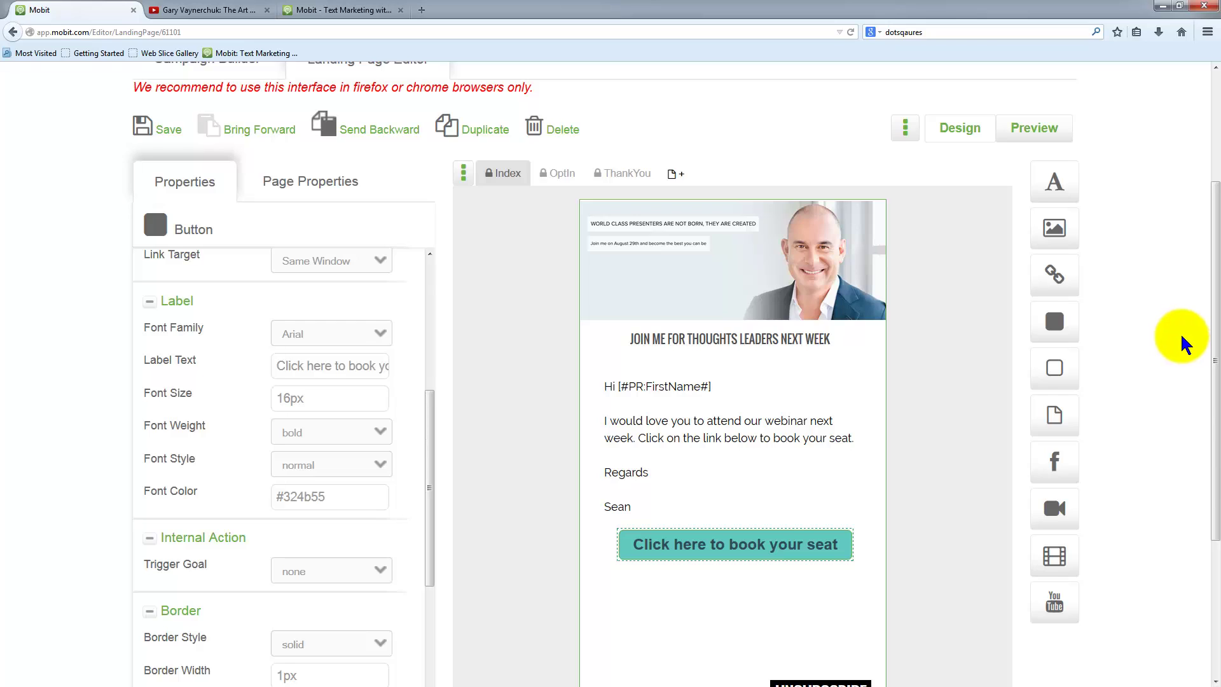
{"action": "scroll", "coordinate": [1184, 343], "scroll_direction": "down", "scroll_amount": 3}
{"action": "scroll", "coordinate": [1125, 248], "scroll_direction": "up", "scroll_amount": 2}
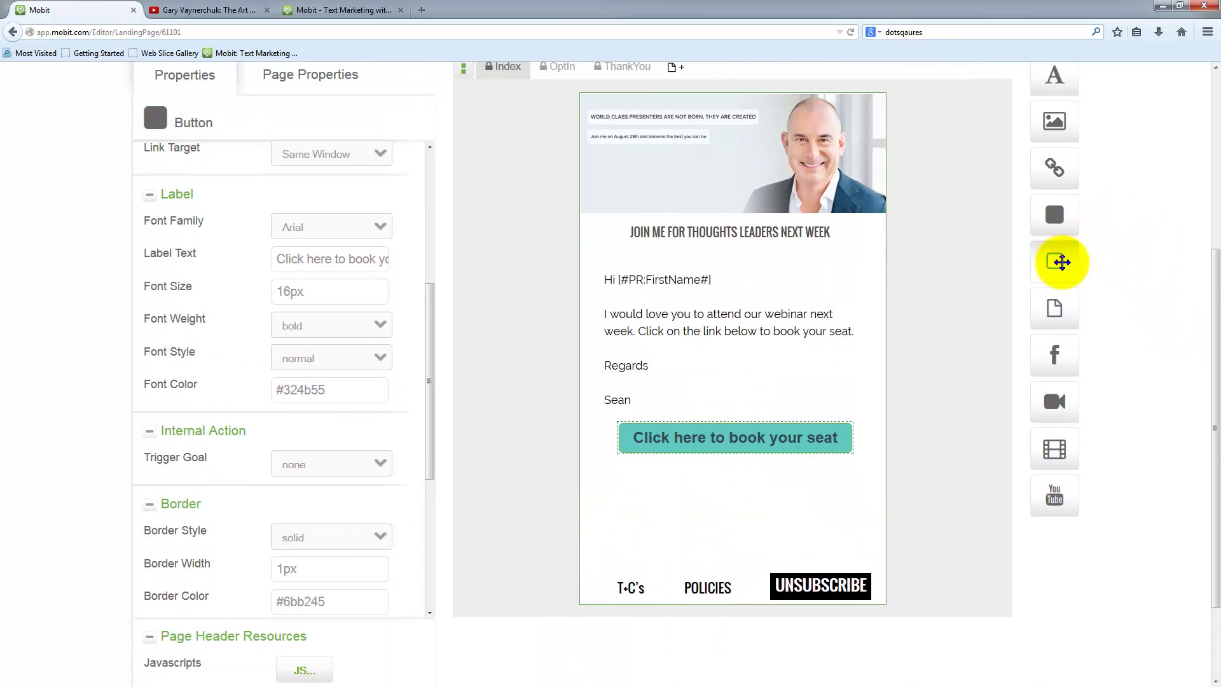
- Place a full-width pale green #cff1a9 spacer, 166px high at 2px, 170px, behind the greeting
{"action": "left_click_drag", "start_coordinate": [1065, 262], "coordinate": [856, 336]}
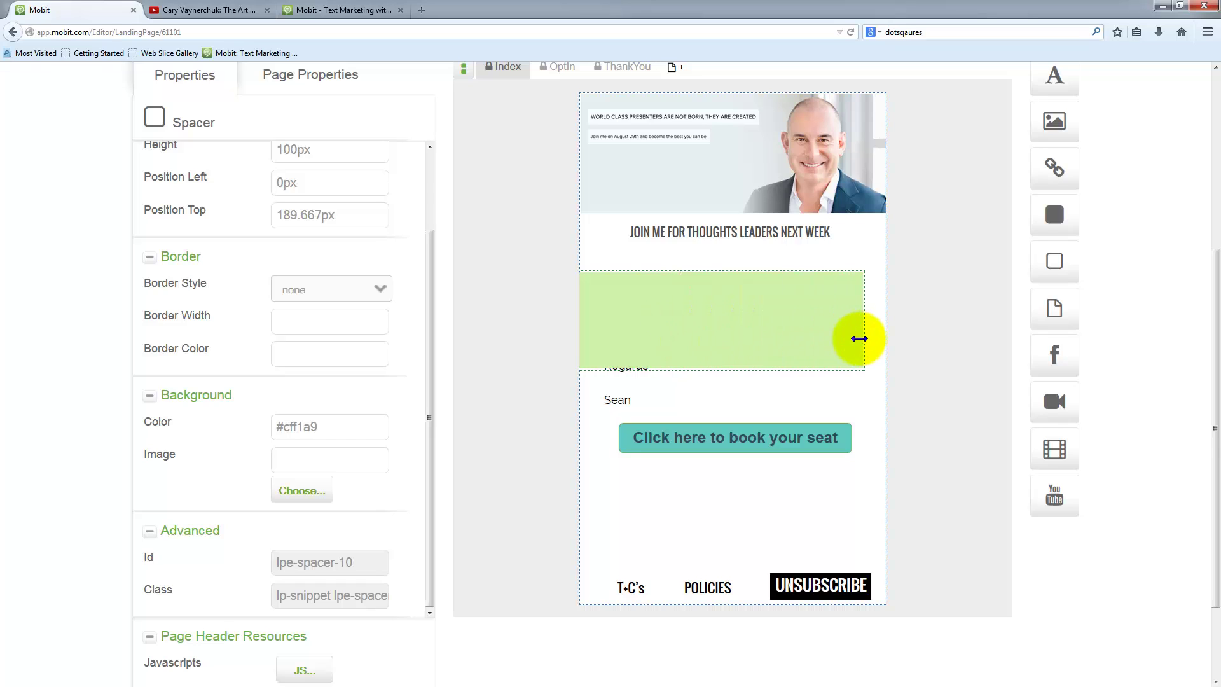
{"action": "left_click_drag", "start_coordinate": [703, 368], "coordinate": [826, 349]}
{"action": "left_click", "coordinate": [808, 350]}
{"action": "scroll", "coordinate": [564, 363], "scroll_direction": "up", "scroll_amount": 3}
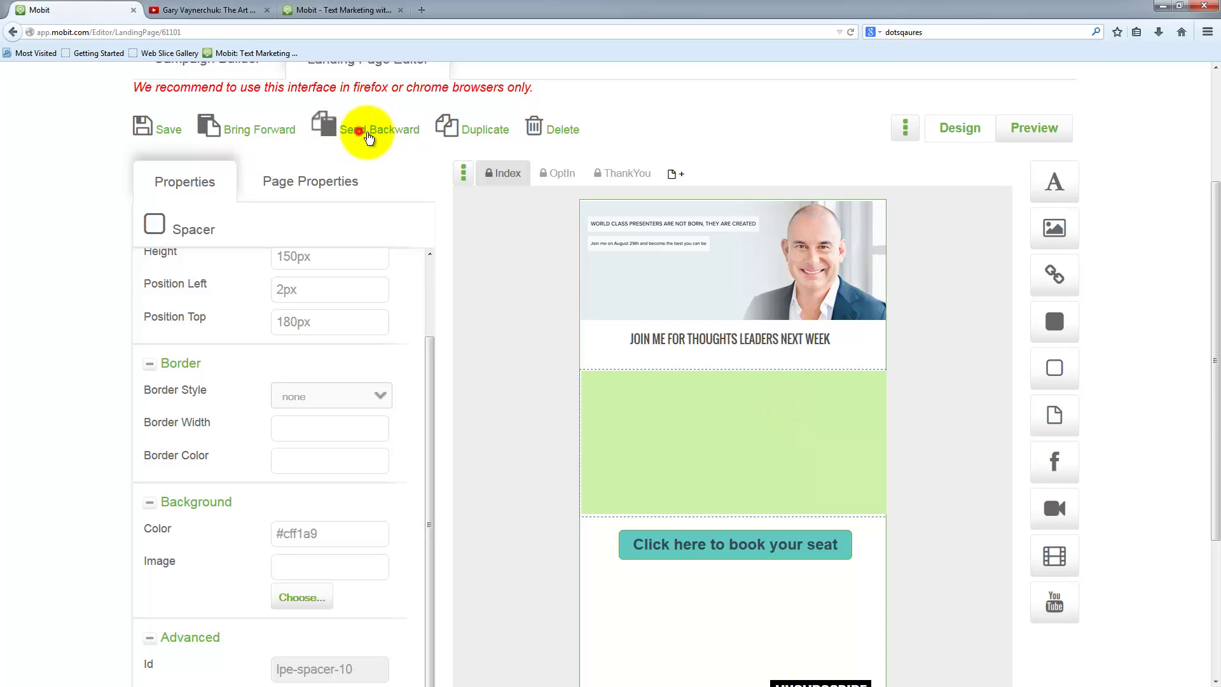
{"action": "left_click", "coordinate": [378, 134]}
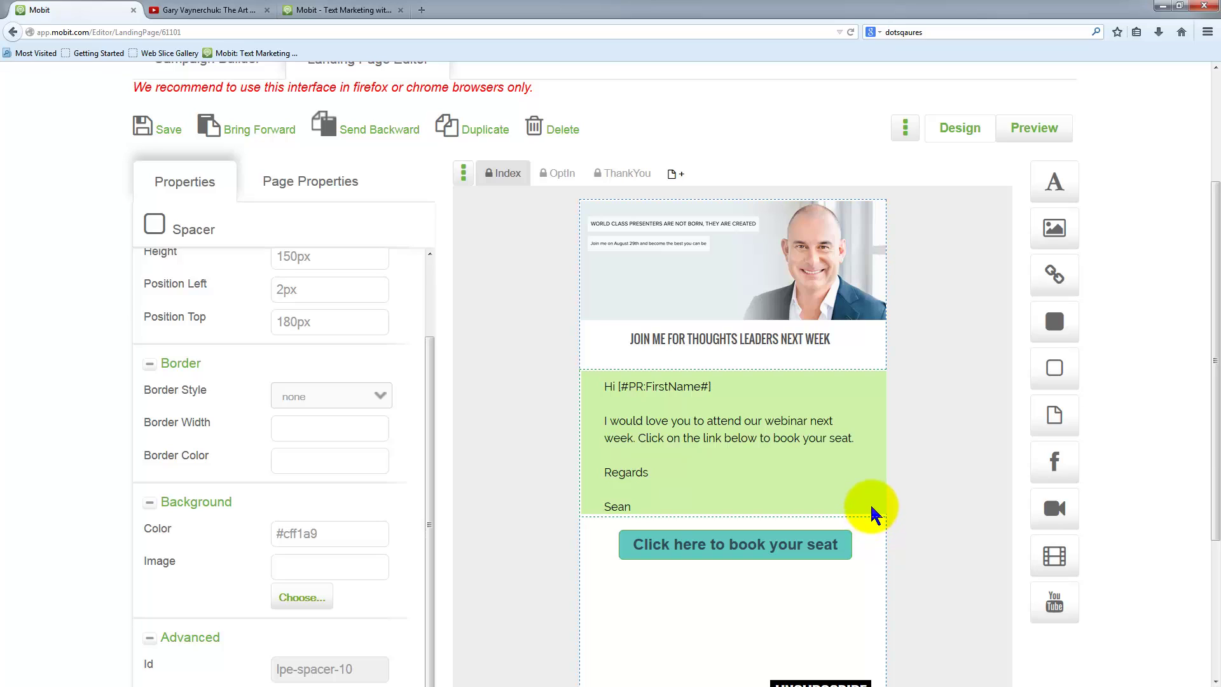
{"action": "left_click_drag", "start_coordinate": [871, 508], "coordinate": [756, 360]}
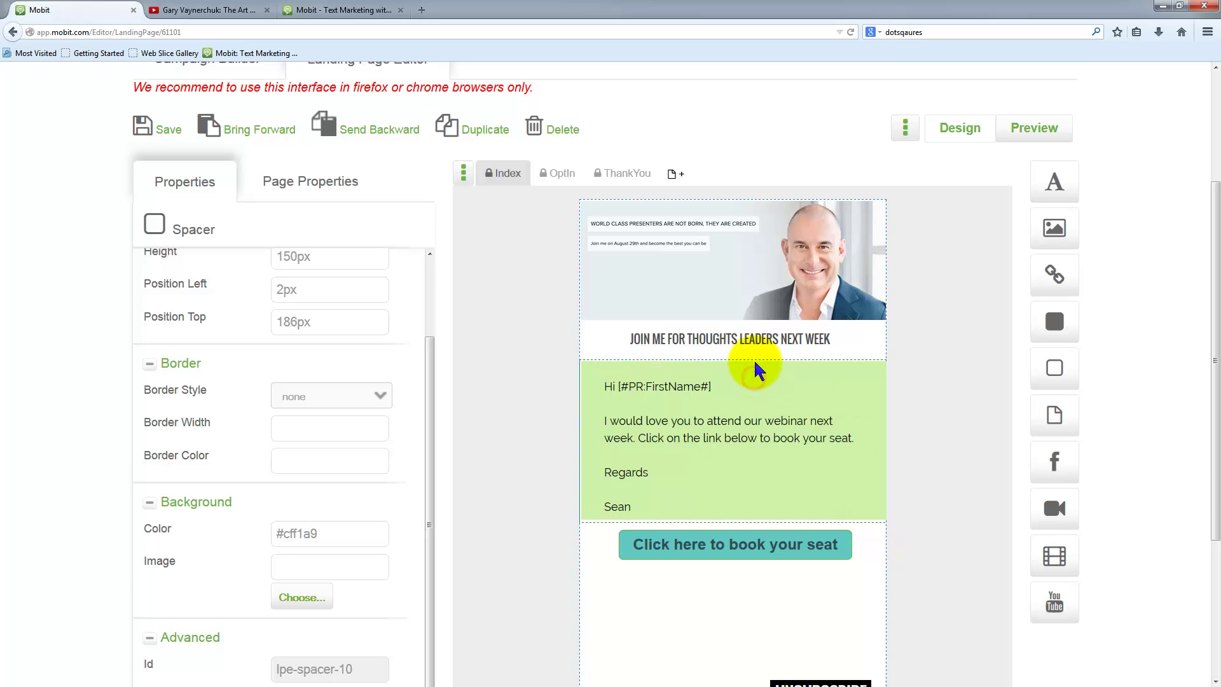
{"action": "left_click", "coordinate": [932, 594]}
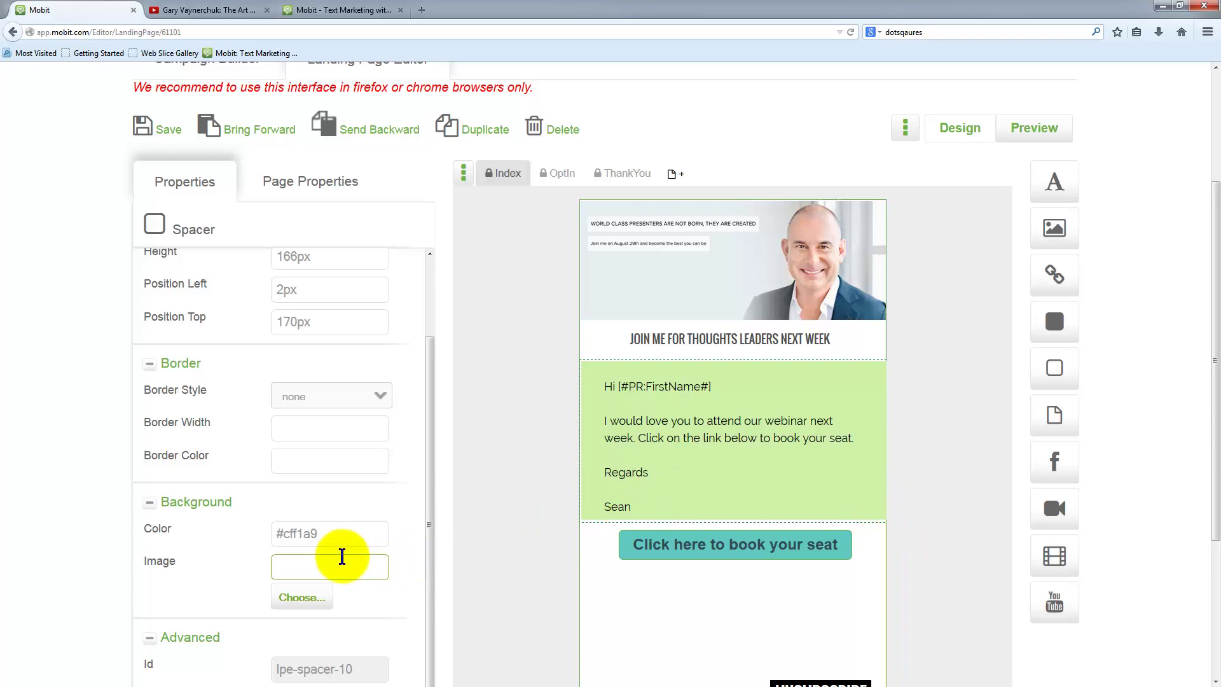
- Change the spacer's background colour to light aqua #a9f1f1
{"action": "scroll", "coordinate": [329, 557], "scroll_direction": "down", "scroll_amount": 3}
{"action": "scroll", "coordinate": [318, 394], "scroll_direction": "up", "scroll_amount": 1}
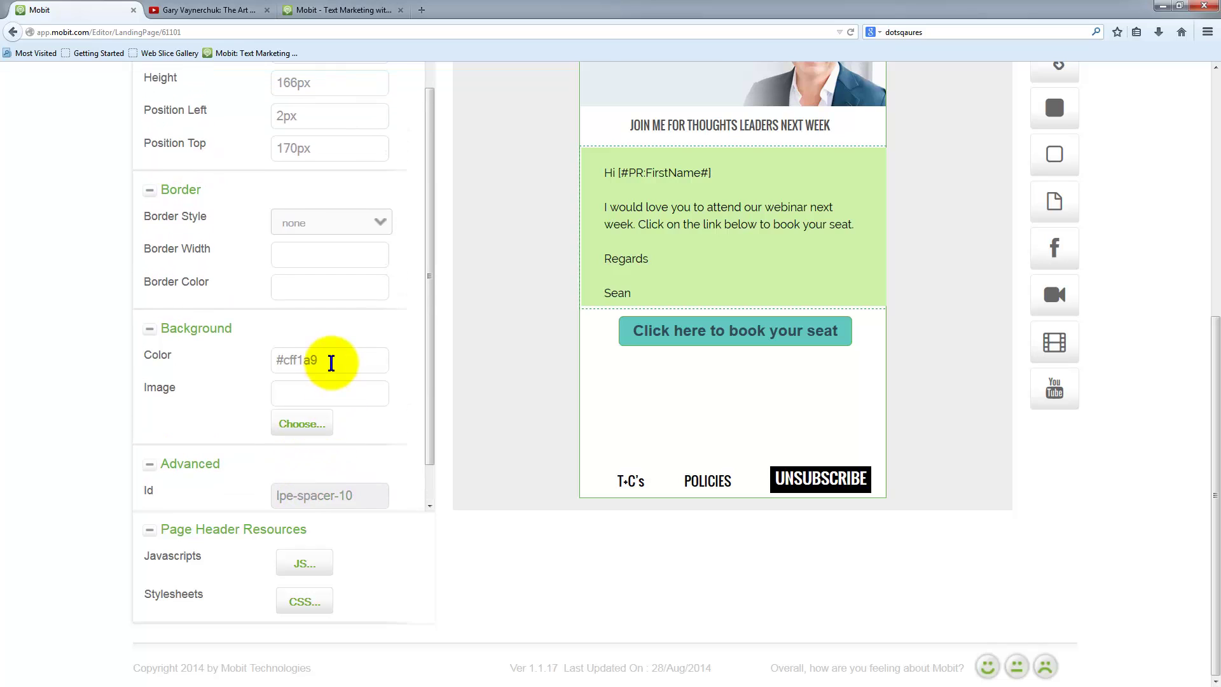
{"action": "left_click", "coordinate": [326, 359]}
{"action": "left_click_drag", "start_coordinate": [290, 497], "coordinate": [284, 495]}
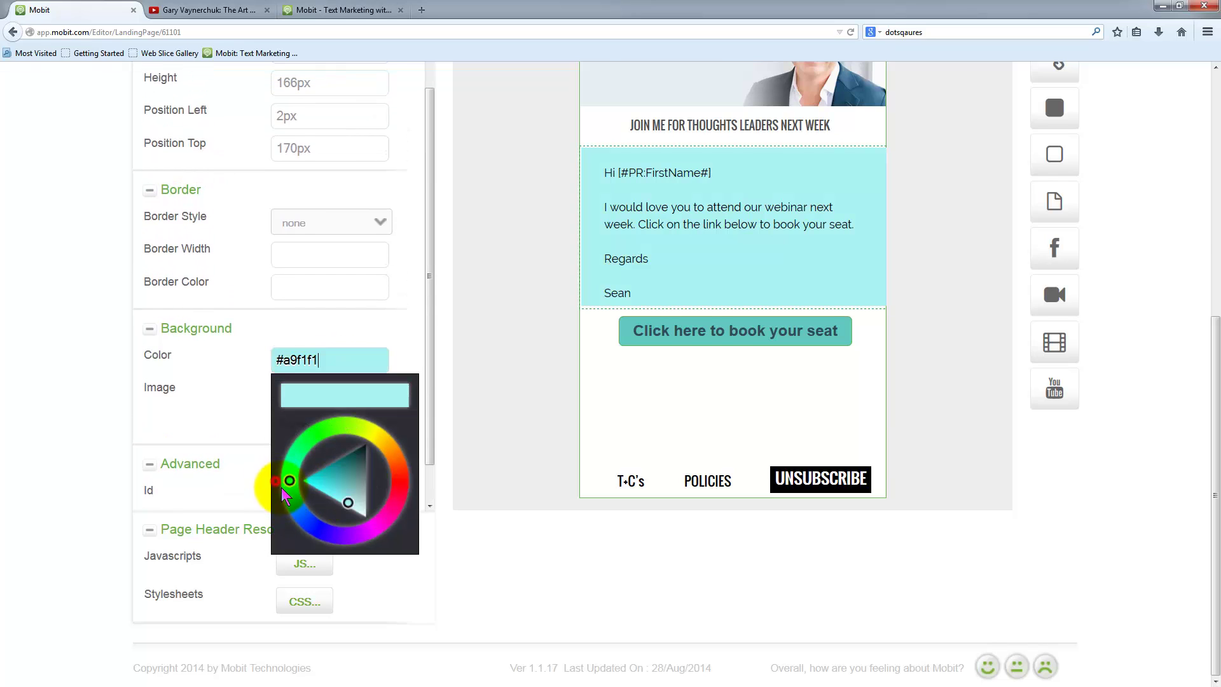
{"action": "left_click", "coordinate": [757, 378]}
- Save the landing page and dismiss the saved confirmation
{"action": "scroll", "coordinate": [893, 369], "scroll_direction": "up", "scroll_amount": 5}
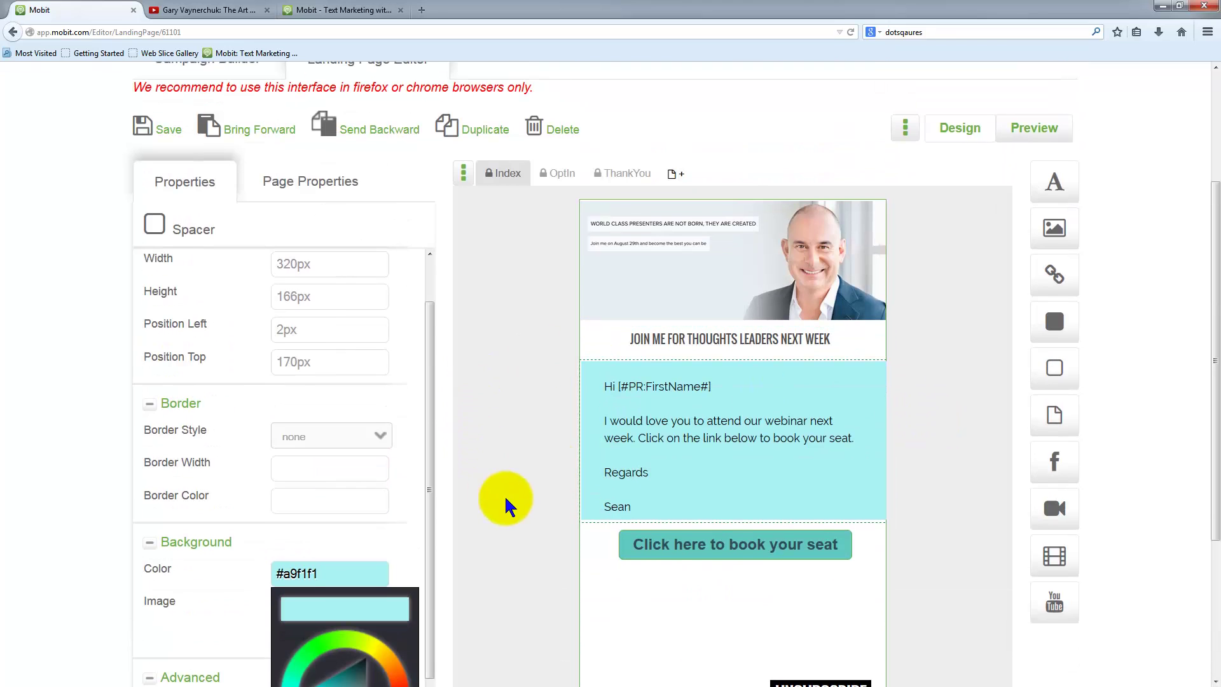
{"action": "left_click", "coordinate": [166, 129]}
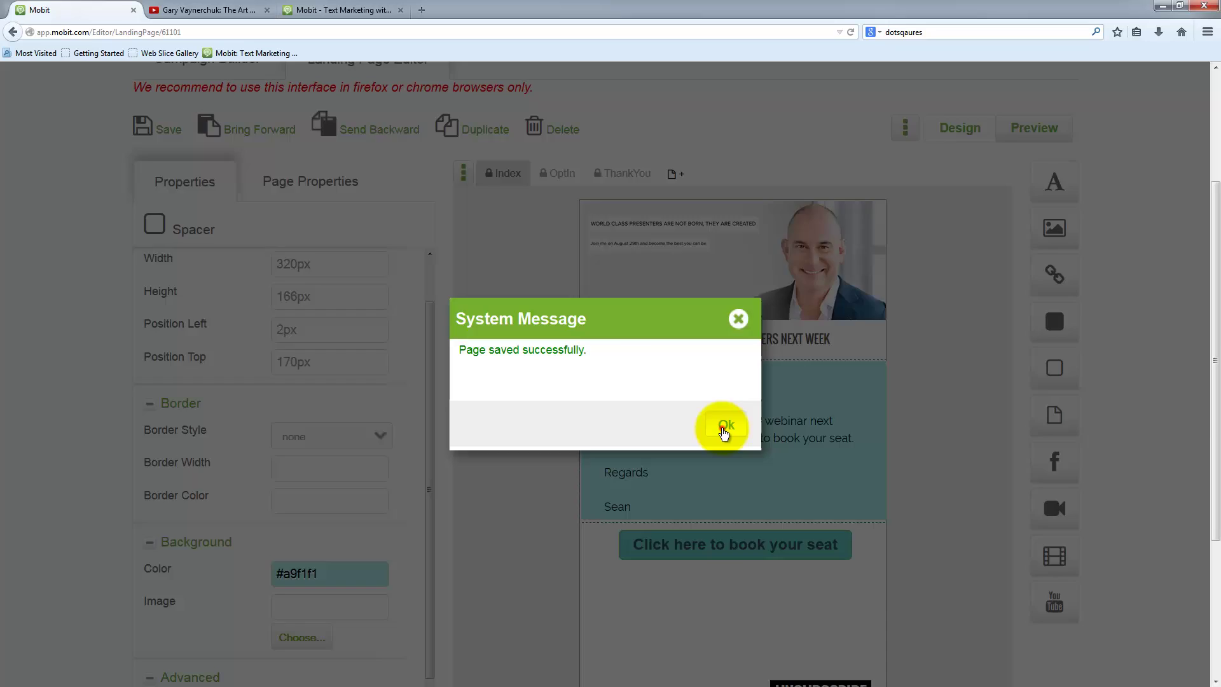
{"action": "left_click", "coordinate": [725, 426]}
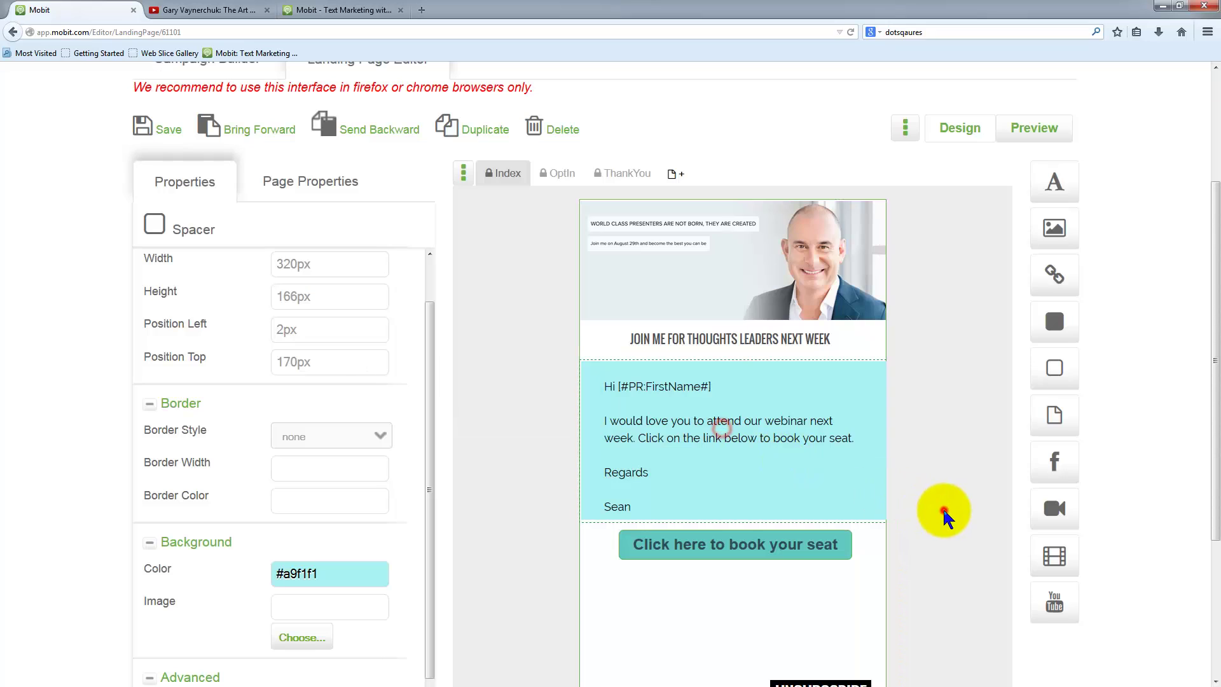
{"action": "scroll", "coordinate": [948, 553], "scroll_direction": "down", "scroll_amount": 3}
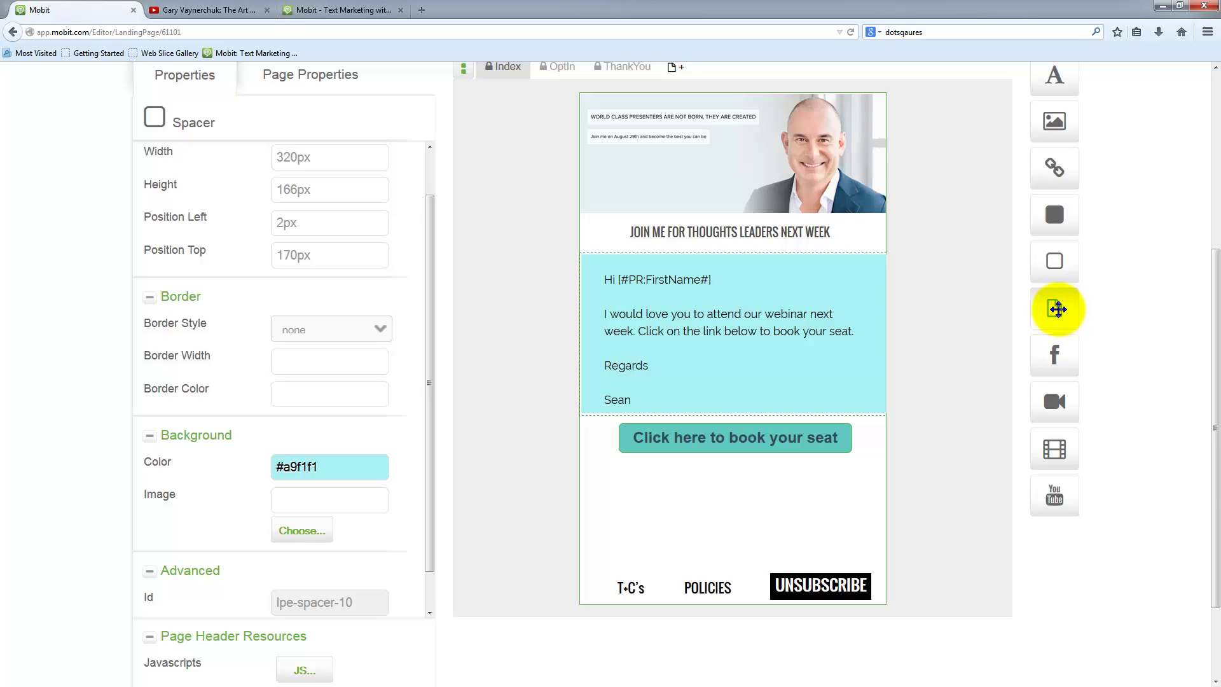
- Insert a form below the booking button with First Name, Last Name and Email fields
{"action": "left_click_drag", "start_coordinate": [1068, 308], "coordinate": [716, 499]}
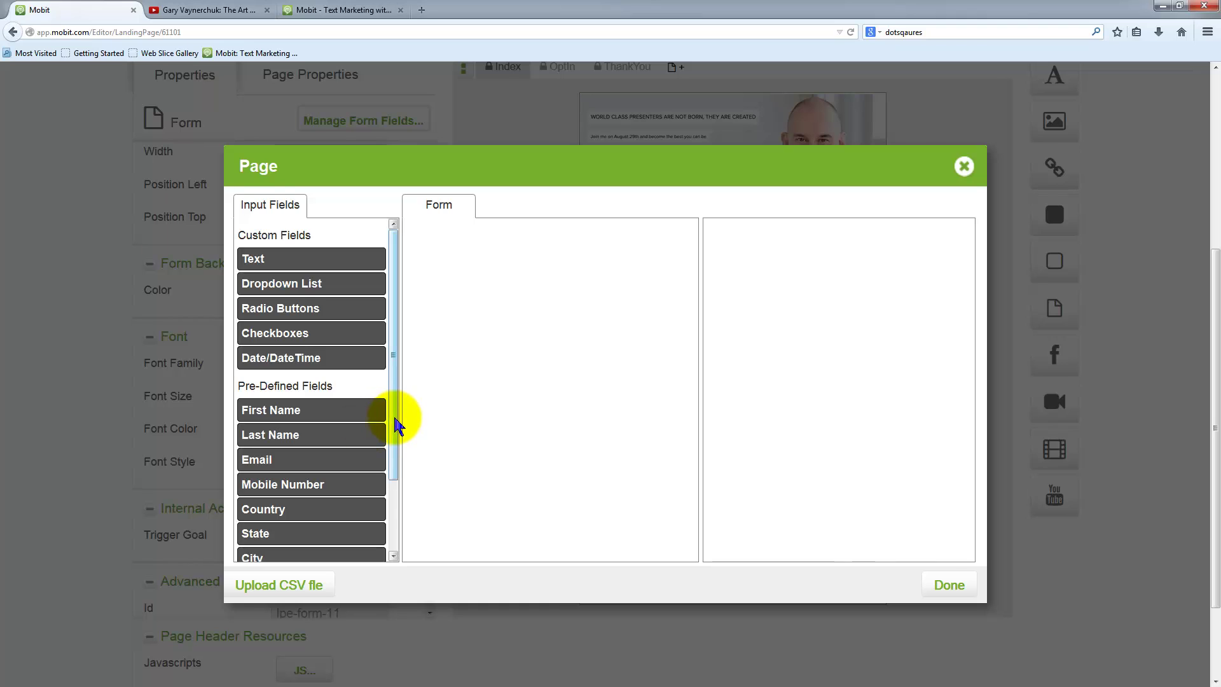
{"action": "left_click_drag", "start_coordinate": [396, 425], "coordinate": [400, 490]}
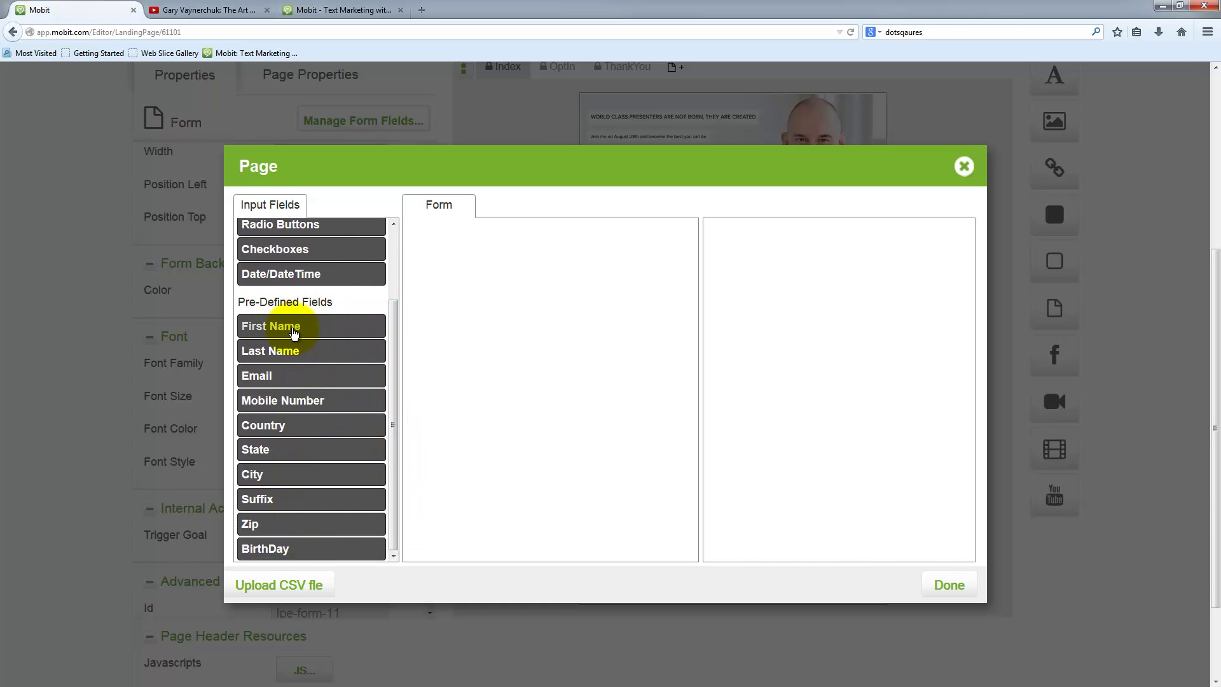
{"action": "left_click", "coordinate": [270, 328]}
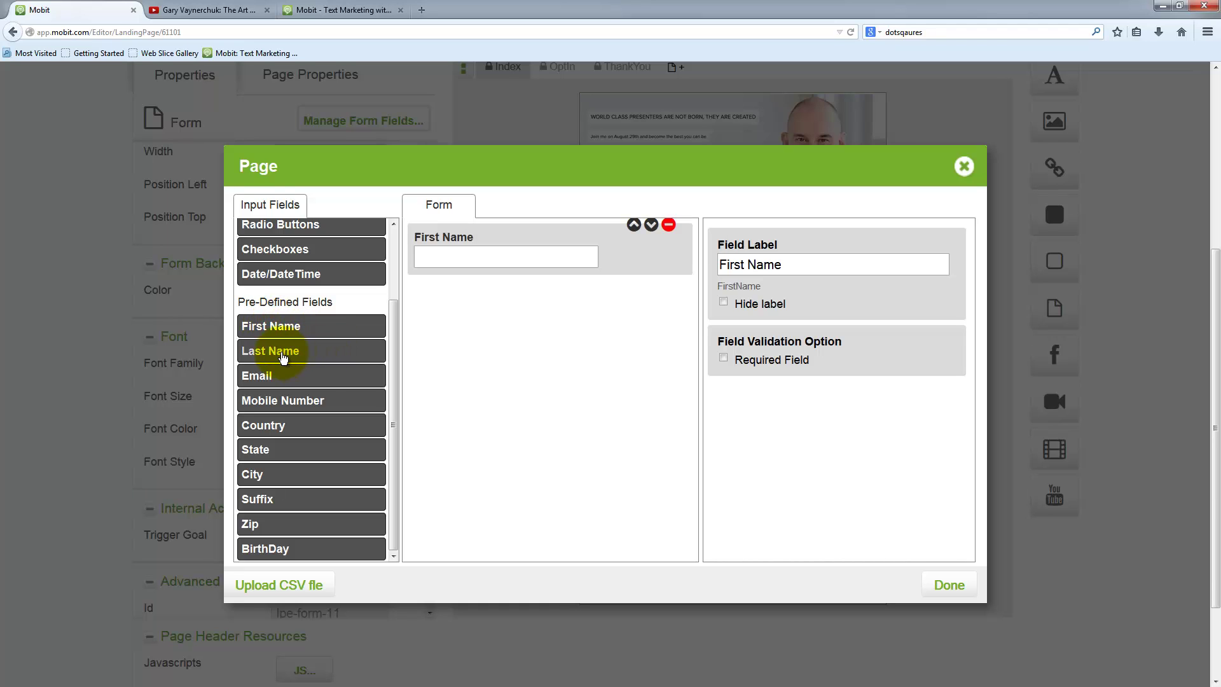
{"action": "left_click", "coordinate": [302, 350]}
{"action": "left_click", "coordinate": [294, 380]}
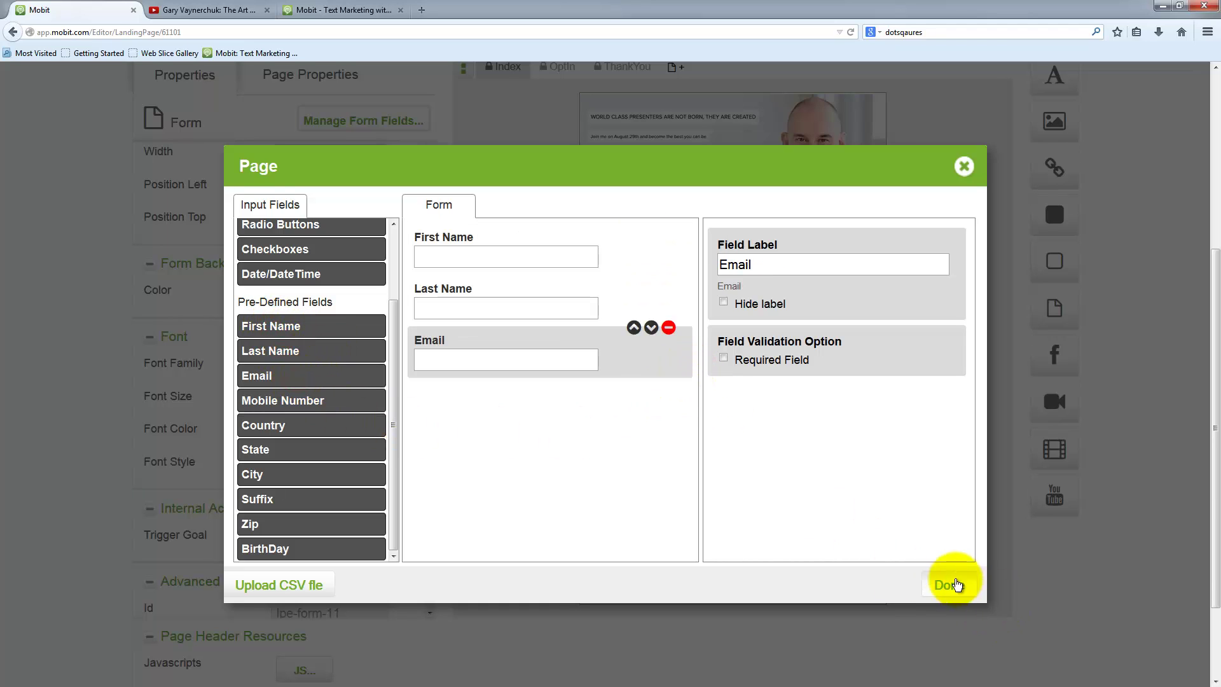
{"action": "left_click", "coordinate": [948, 586]}
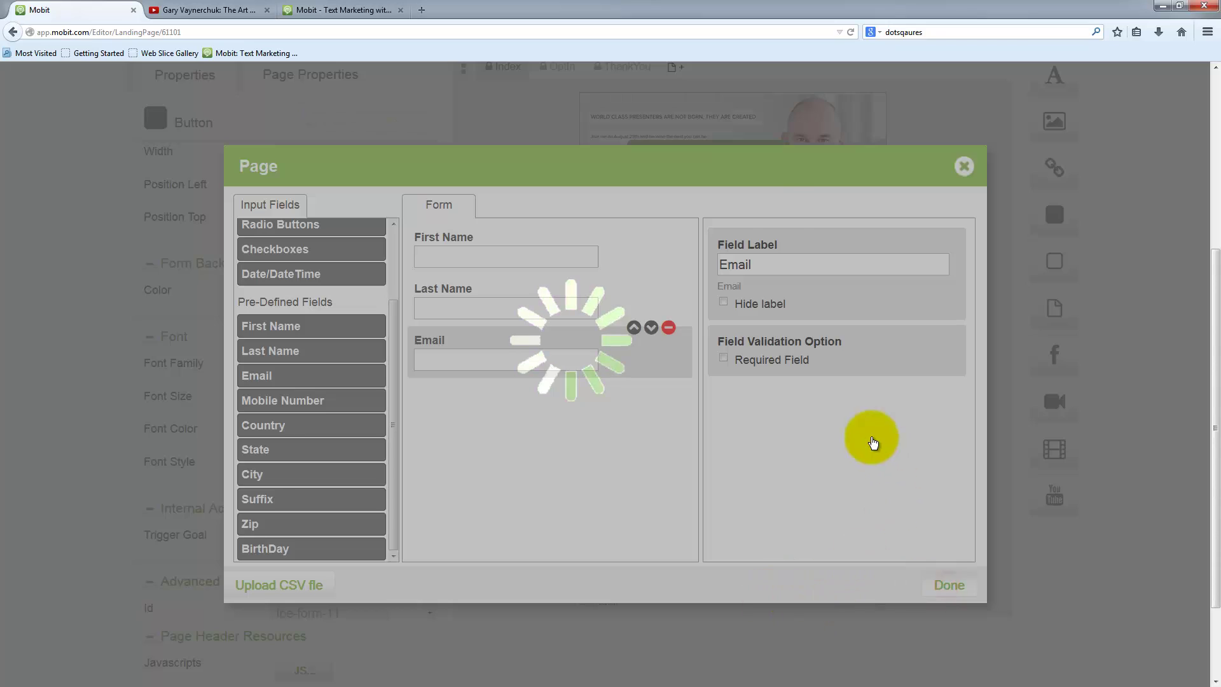
{"action": "scroll", "coordinate": [763, 515], "scroll_direction": "down", "scroll_amount": 2}
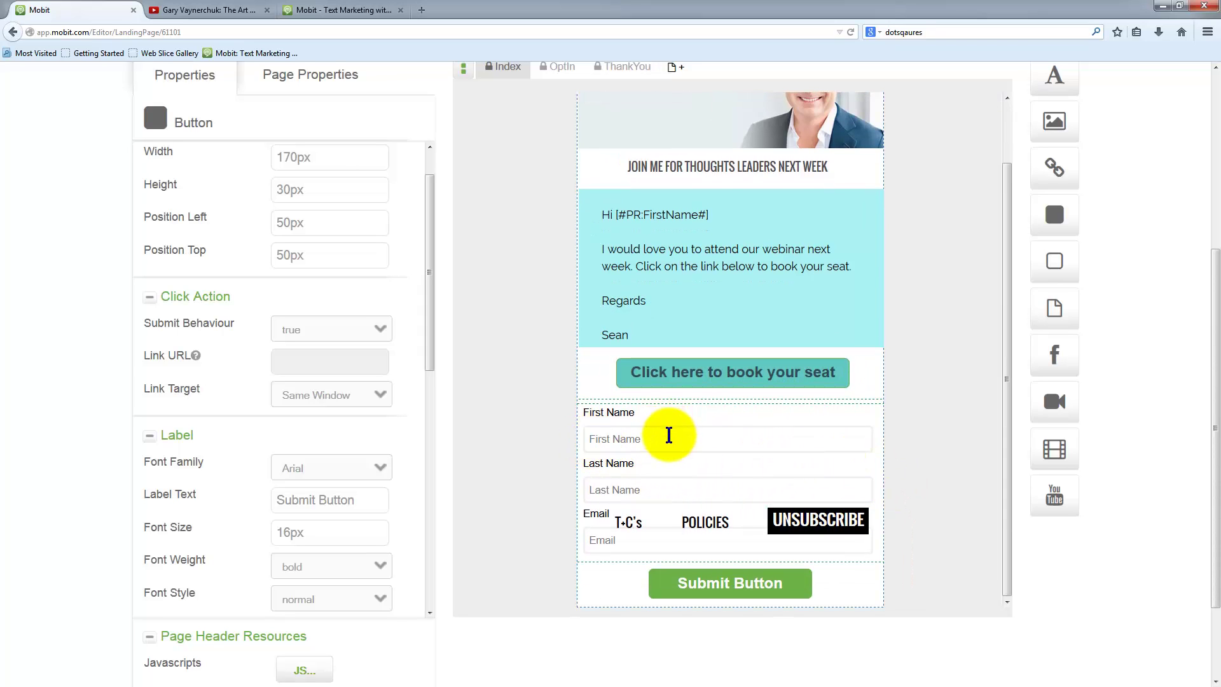
- Narrow the sign-up form, shift it under the message, and set the Submit Button beside the fields
{"action": "left_click", "coordinate": [668, 435]}
{"action": "left_click_drag", "start_coordinate": [578, 437], "coordinate": [646, 439]}
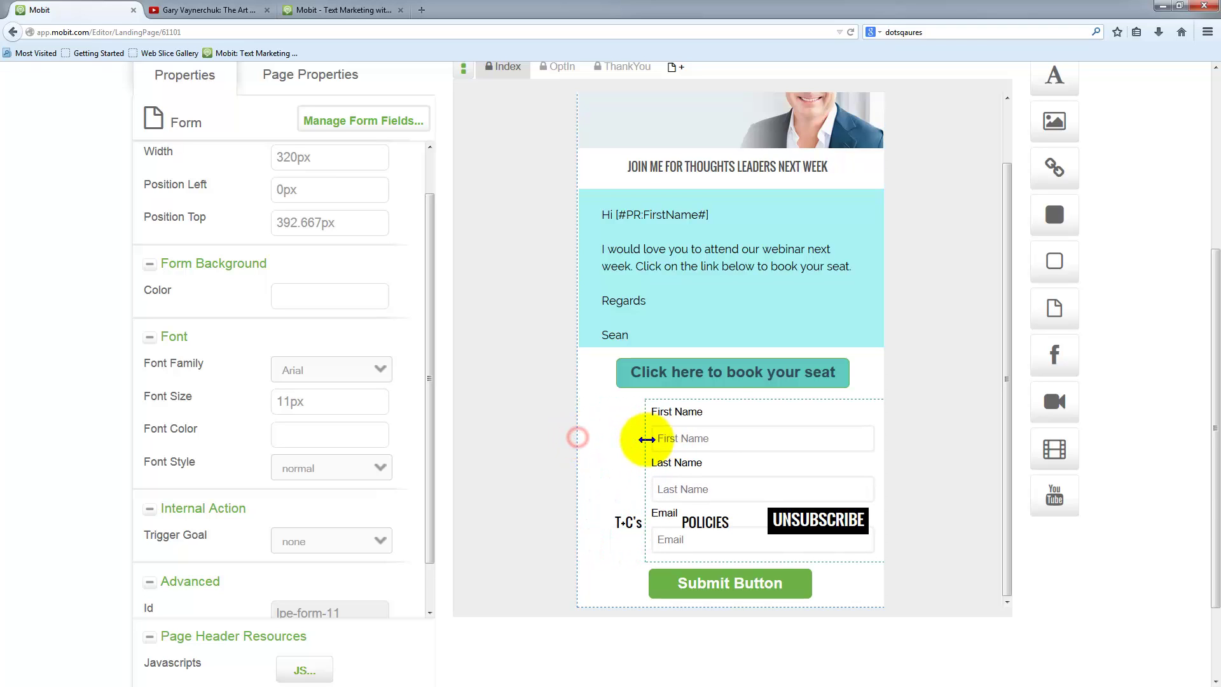
{"action": "left_click_drag", "start_coordinate": [722, 422], "coordinate": [679, 341]}
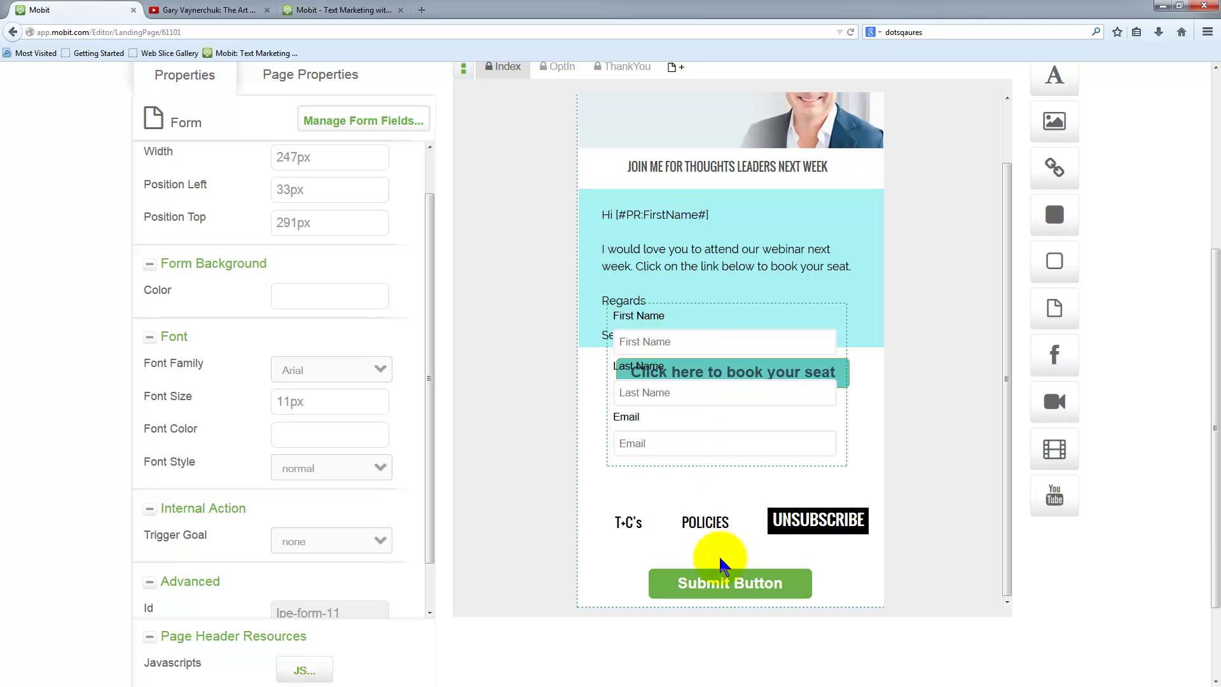
{"action": "left_click_drag", "start_coordinate": [731, 582], "coordinate": [765, 472]}
{"action": "left_click_drag", "start_coordinate": [714, 545], "coordinate": [858, 480]}
{"action": "left_click", "coordinate": [711, 475]}
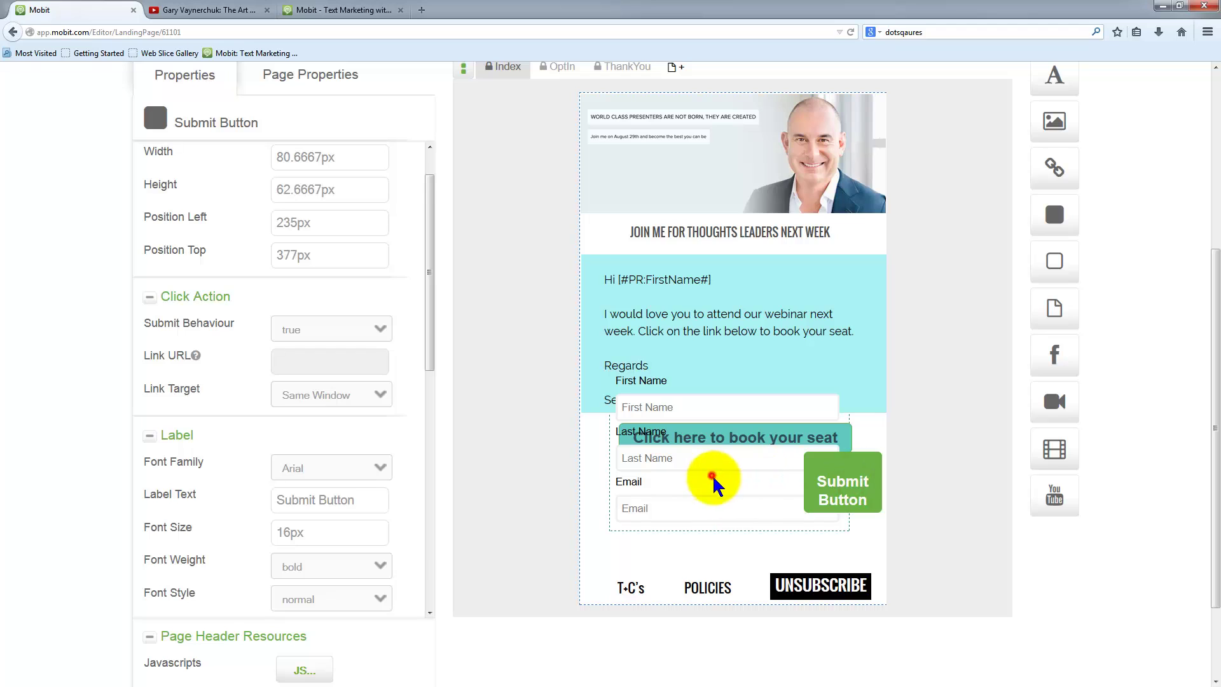
{"action": "mouse_move", "coordinate": [726, 493]}
{"action": "left_mouse_down"}
{"action": "mouse_move", "coordinate": [654, 513]}
{"action": "mouse_move", "coordinate": [731, 508]}
{"action": "left_mouse_up"}
- Drag the page section's bottom edge down to make the page taller
{"action": "scroll", "coordinate": [937, 552], "scroll_direction": "down", "scroll_amount": 3}
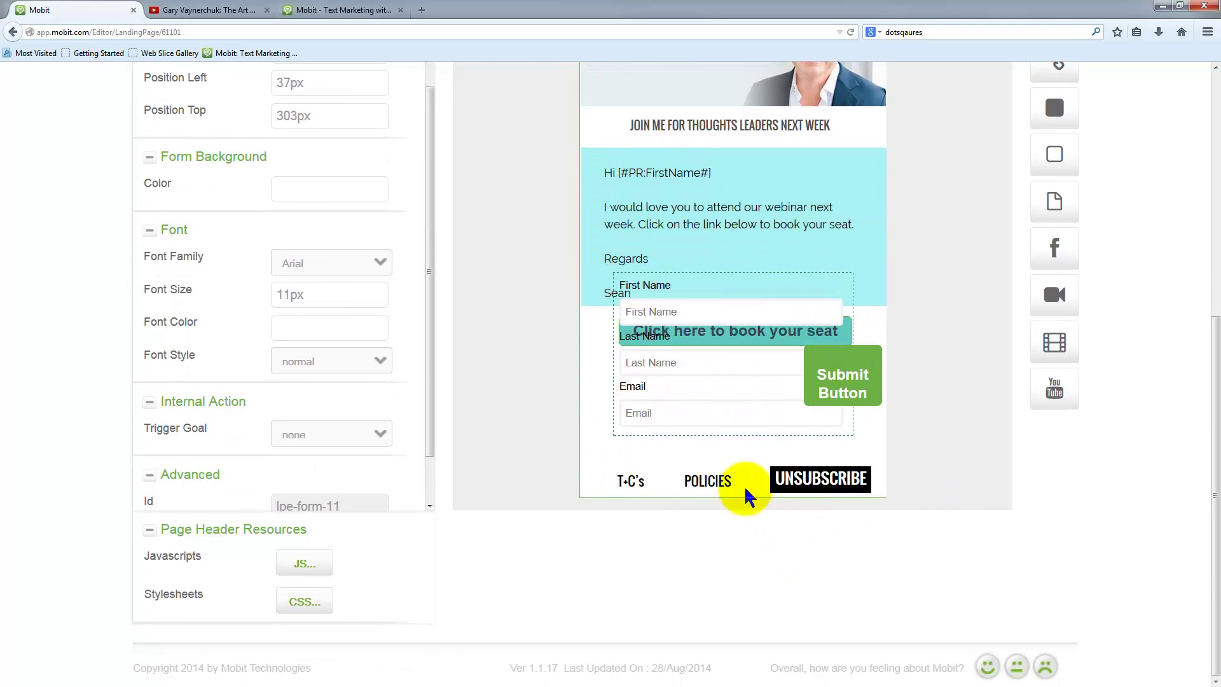
{"action": "scroll", "coordinate": [926, 420], "scroll_direction": "up", "scroll_amount": 10}
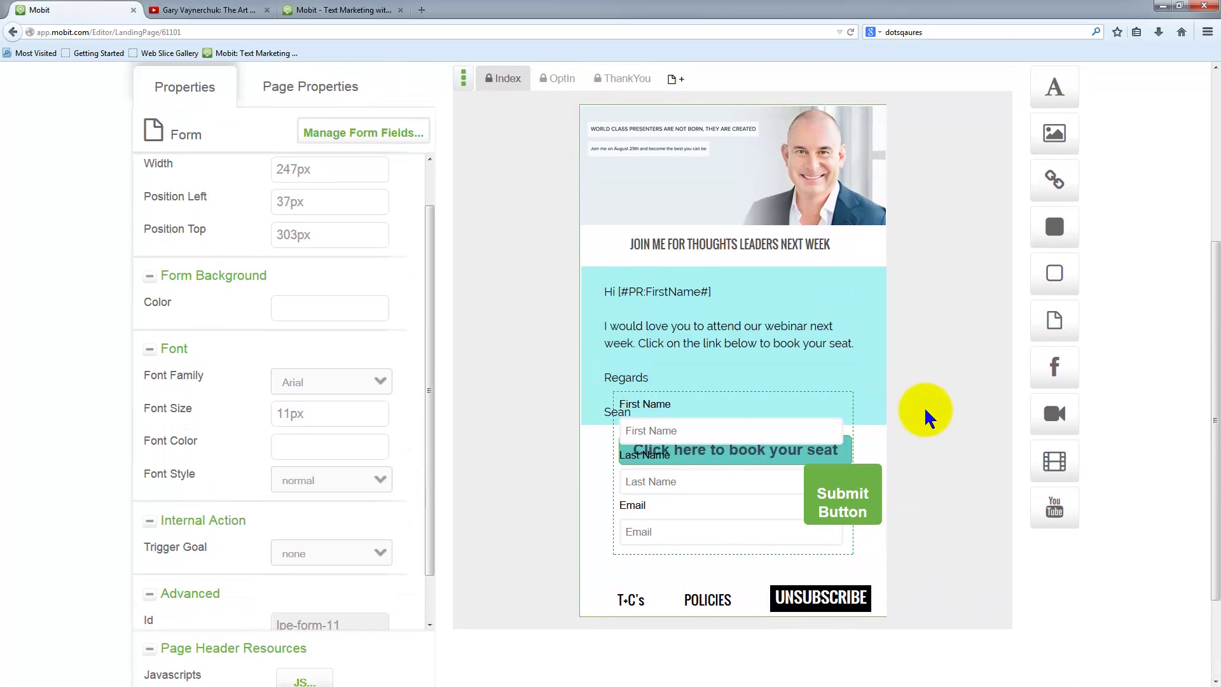
{"action": "scroll", "coordinate": [926, 417], "scroll_direction": "down", "scroll_amount": 8}
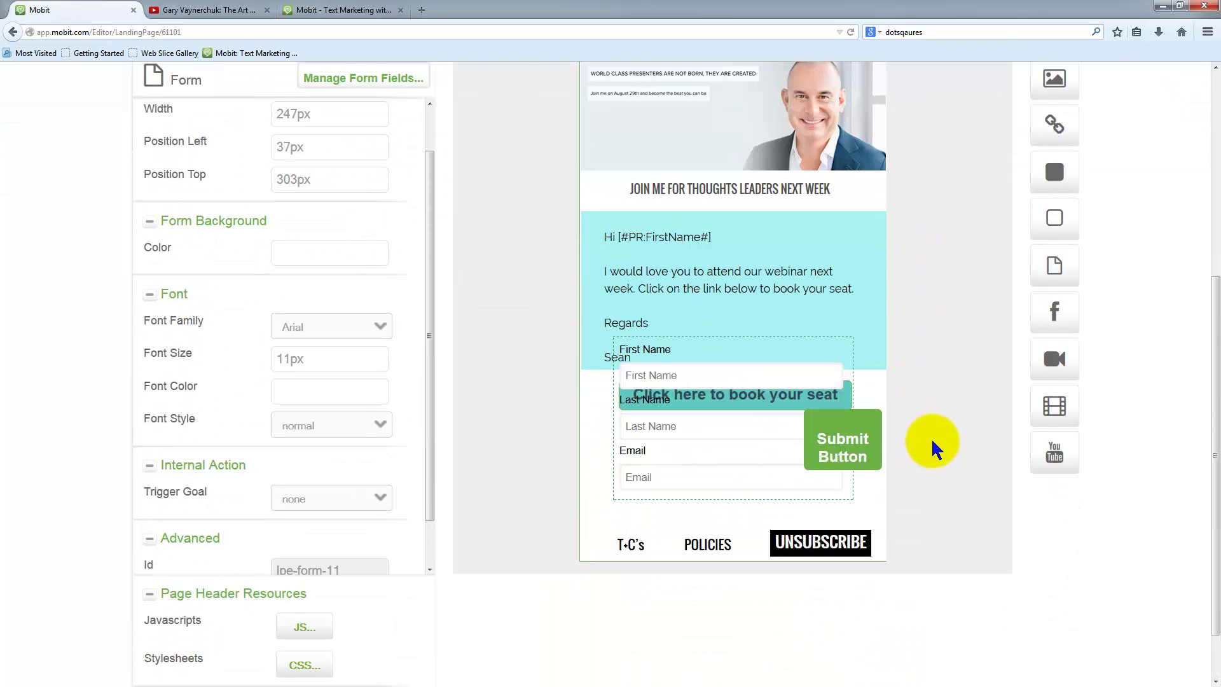
{"action": "scroll", "coordinate": [931, 438], "scroll_direction": "up", "scroll_amount": 3}
{"action": "scroll", "coordinate": [932, 439], "scroll_direction": "down", "scroll_amount": 4}
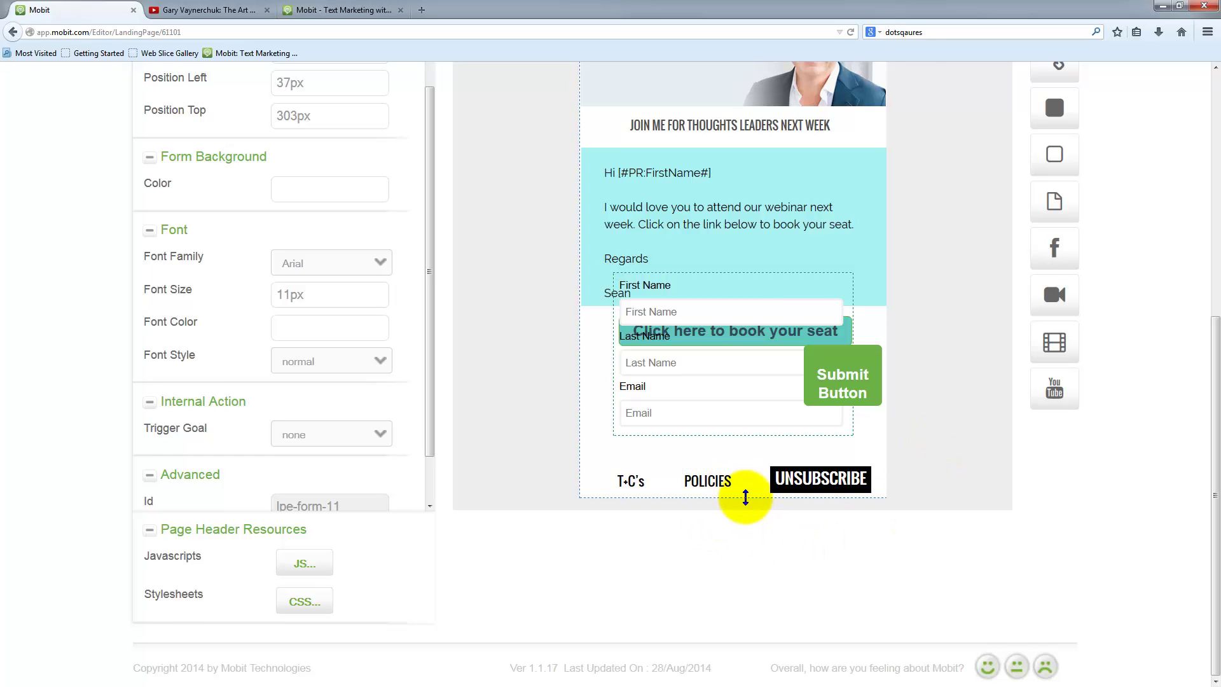
{"action": "left_click_drag", "start_coordinate": [745, 497], "coordinate": [741, 598]}
{"action": "scroll", "coordinate": [937, 438], "scroll_direction": "down", "scroll_amount": 3}
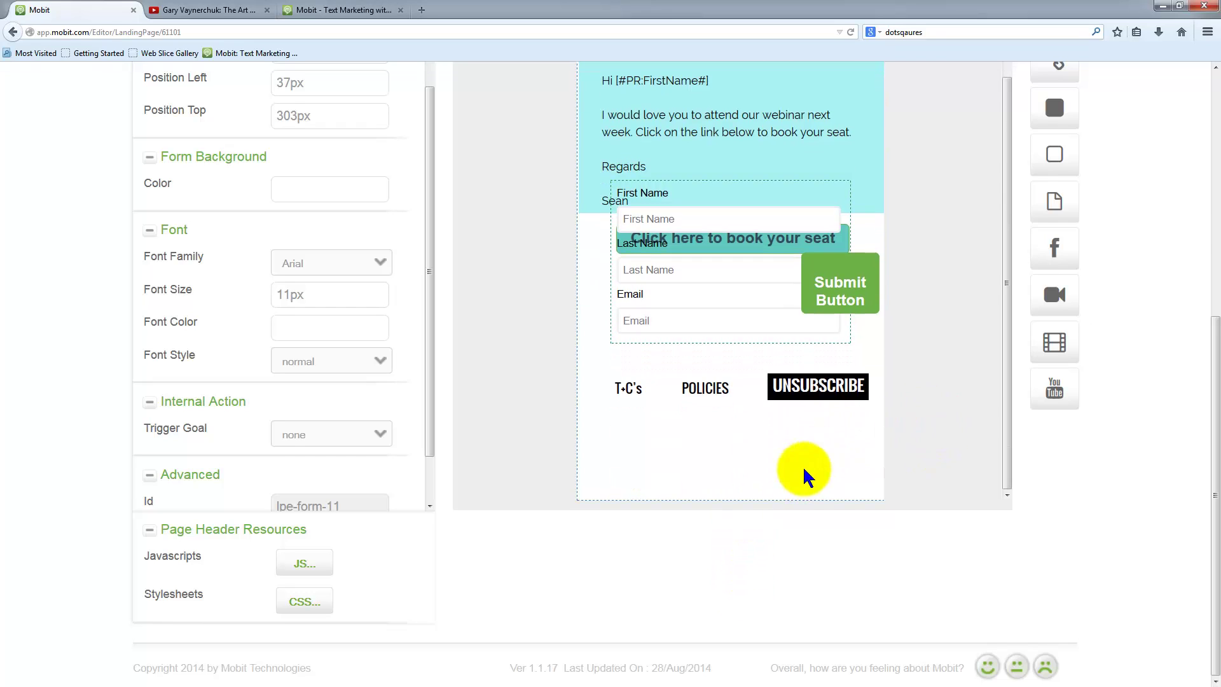
{"action": "left_click_drag", "start_coordinate": [770, 496], "coordinate": [769, 578]}
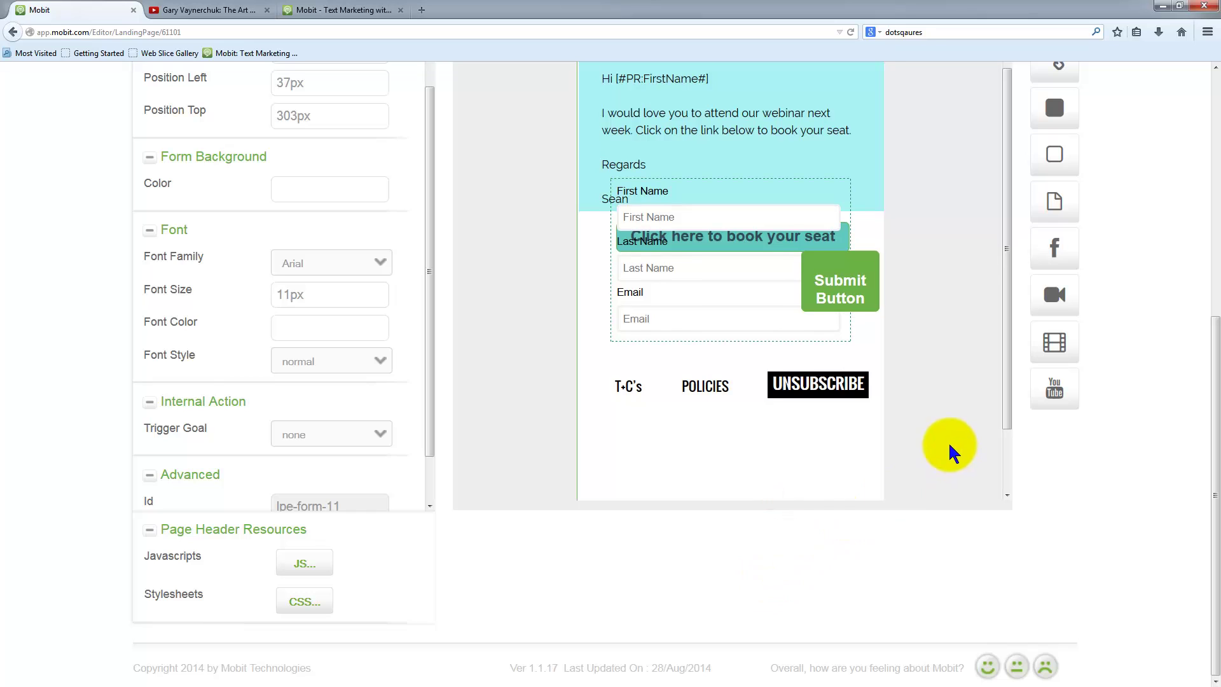
- Move the UNSUBSCRIBE, POLICIES and T+C's footer links down to the bottom row
{"action": "left_click_drag", "start_coordinate": [836, 307], "coordinate": [840, 487]}
{"action": "left_click_drag", "start_coordinate": [703, 306], "coordinate": [711, 487]}
{"action": "left_click_drag", "start_coordinate": [636, 308], "coordinate": [628, 487]}
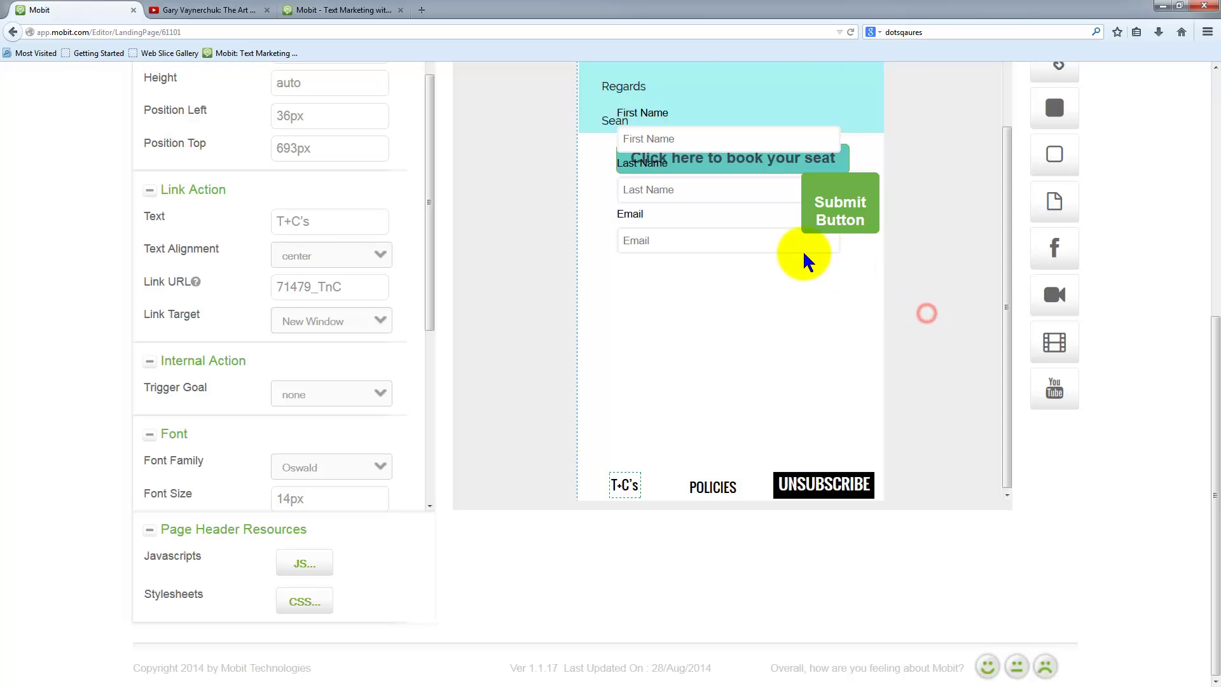
- Move the sign-up form below the seat button and select the seat button
{"action": "scroll", "coordinate": [943, 332], "scroll_direction": "up", "scroll_amount": 1}
{"action": "left_click_drag", "start_coordinate": [731, 273], "coordinate": [733, 376]}
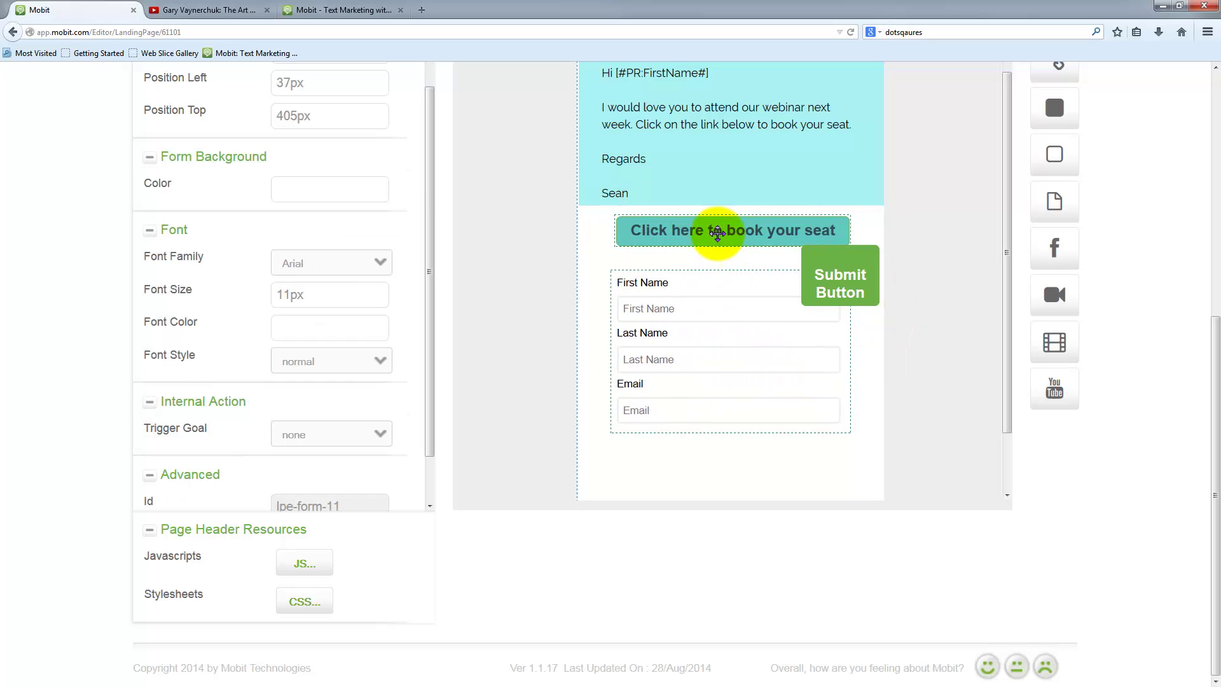
{"action": "left_click", "coordinate": [717, 234]}
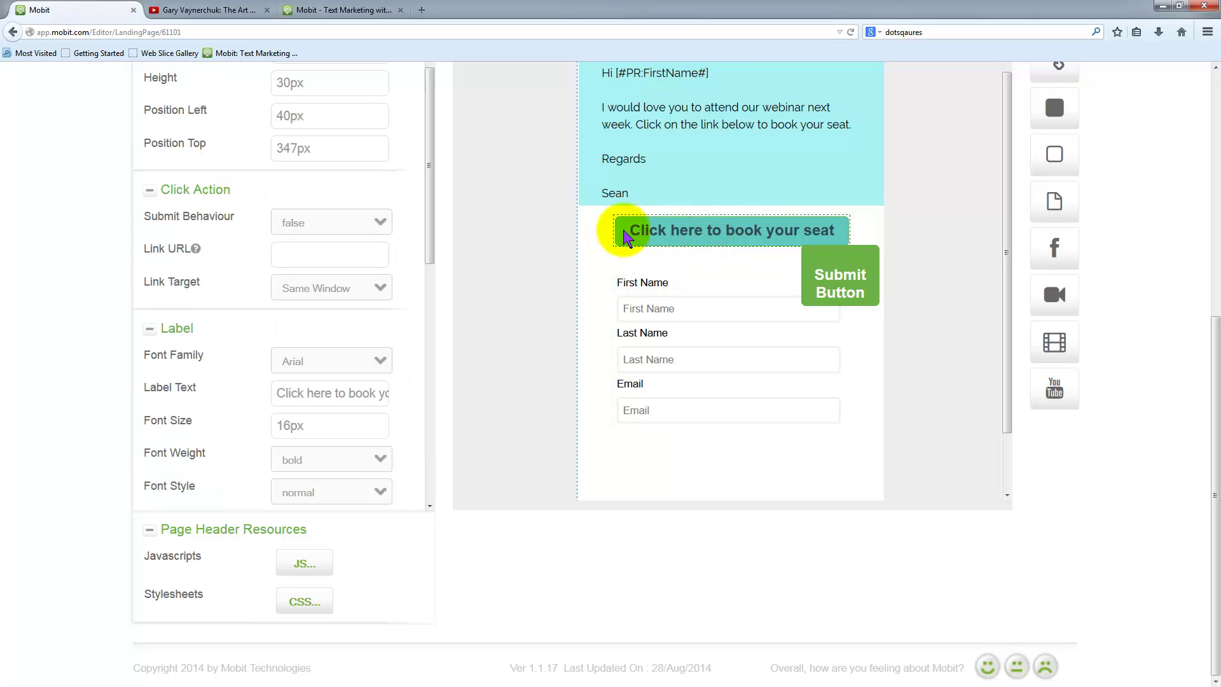
{"action": "scroll", "coordinate": [288, 299], "scroll_direction": "up", "scroll_amount": 1}
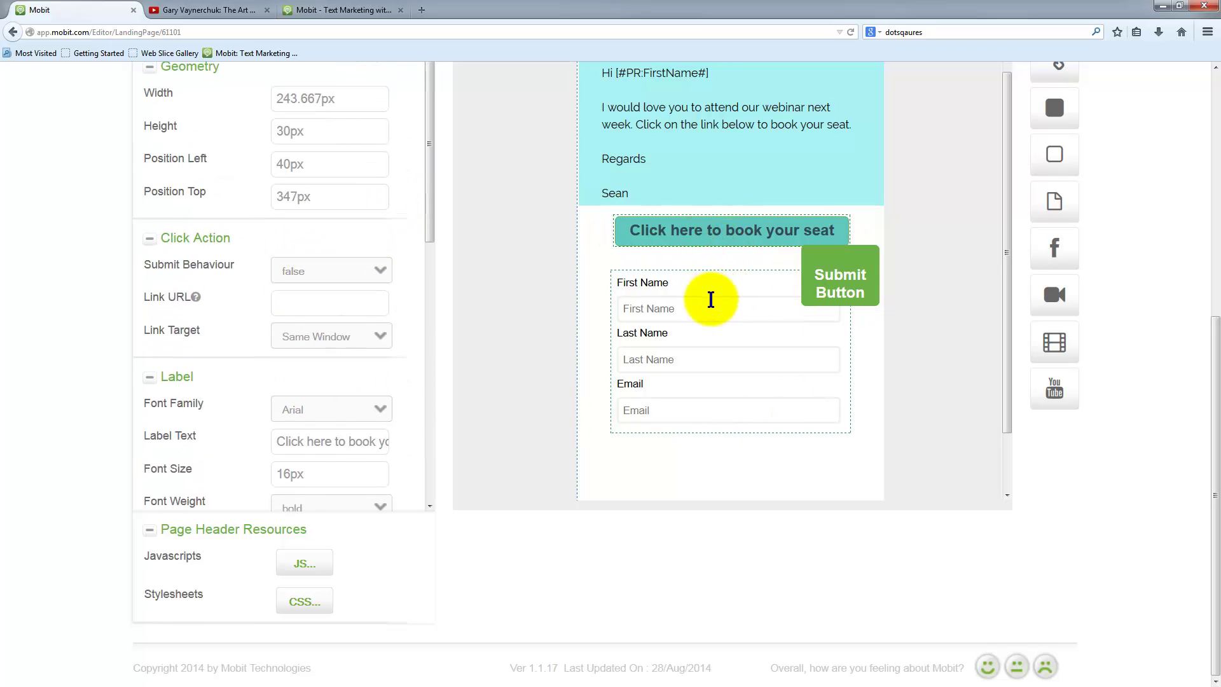
{"action": "scroll", "coordinate": [253, 274], "scroll_direction": "up", "scroll_amount": 5}
- Delete the 'Click here to book your seat' button, then select the JOIN ME heading
{"action": "left_click", "coordinate": [554, 236]}
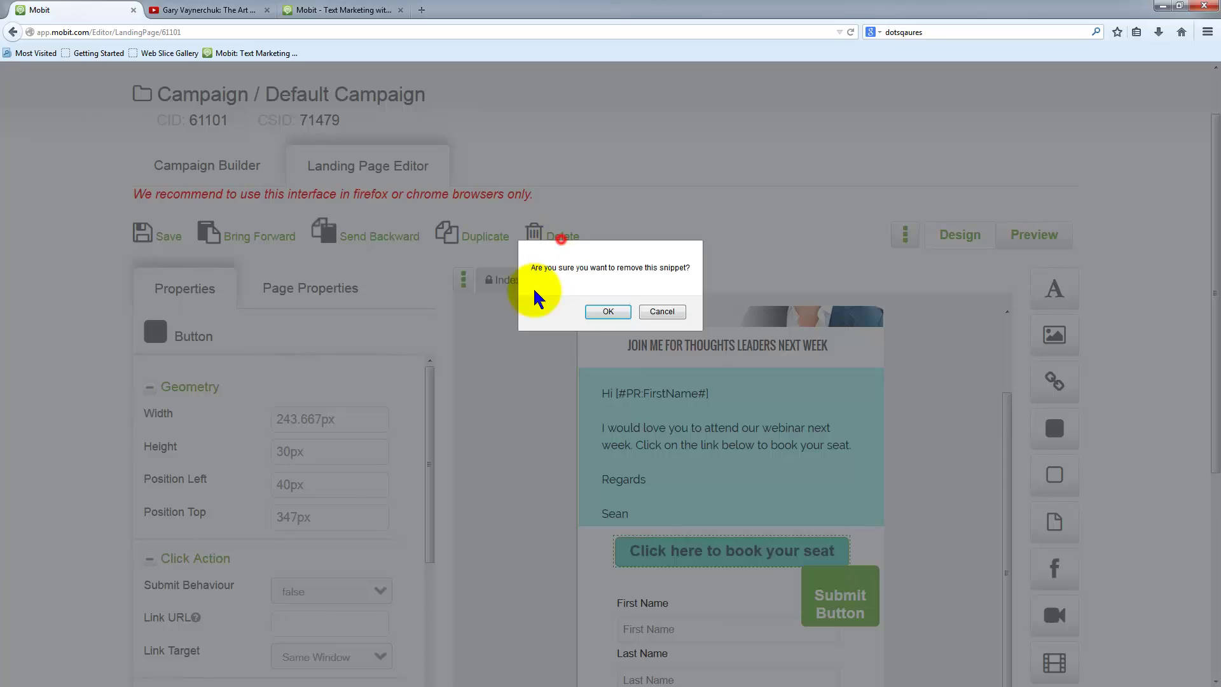
{"action": "left_click", "coordinate": [609, 310]}
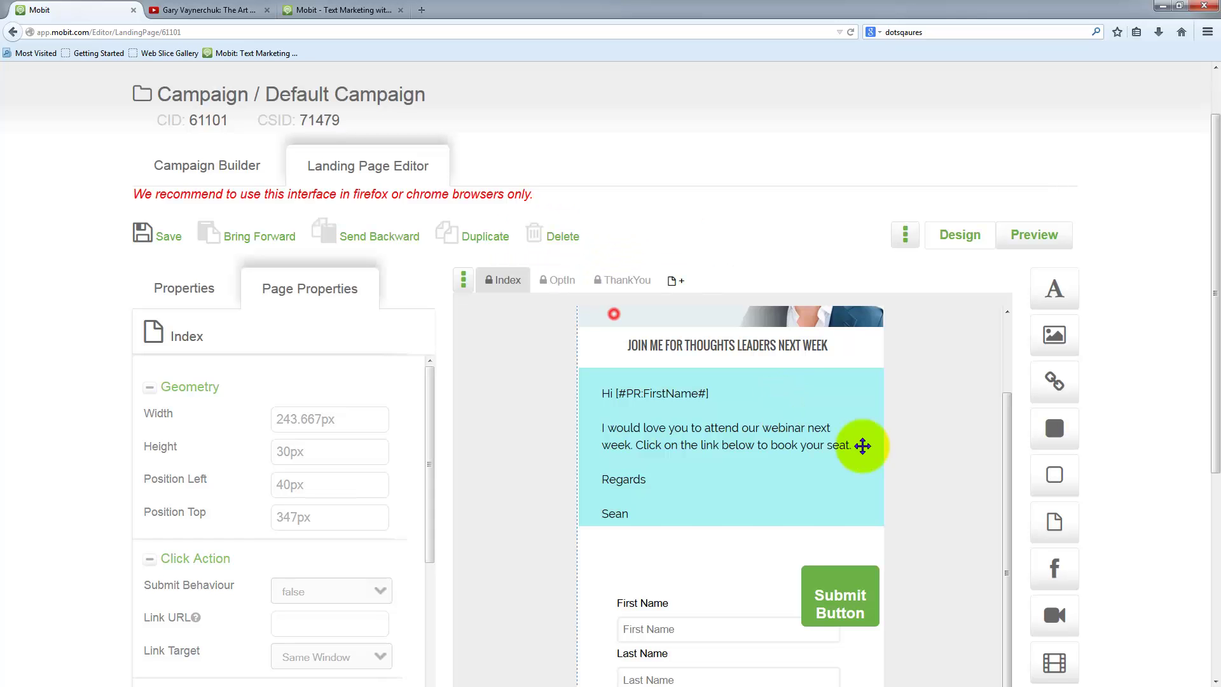
{"action": "scroll", "coordinate": [860, 441], "scroll_direction": "down", "scroll_amount": 2}
{"action": "scroll", "coordinate": [884, 426], "scroll_direction": "up", "scroll_amount": 2}
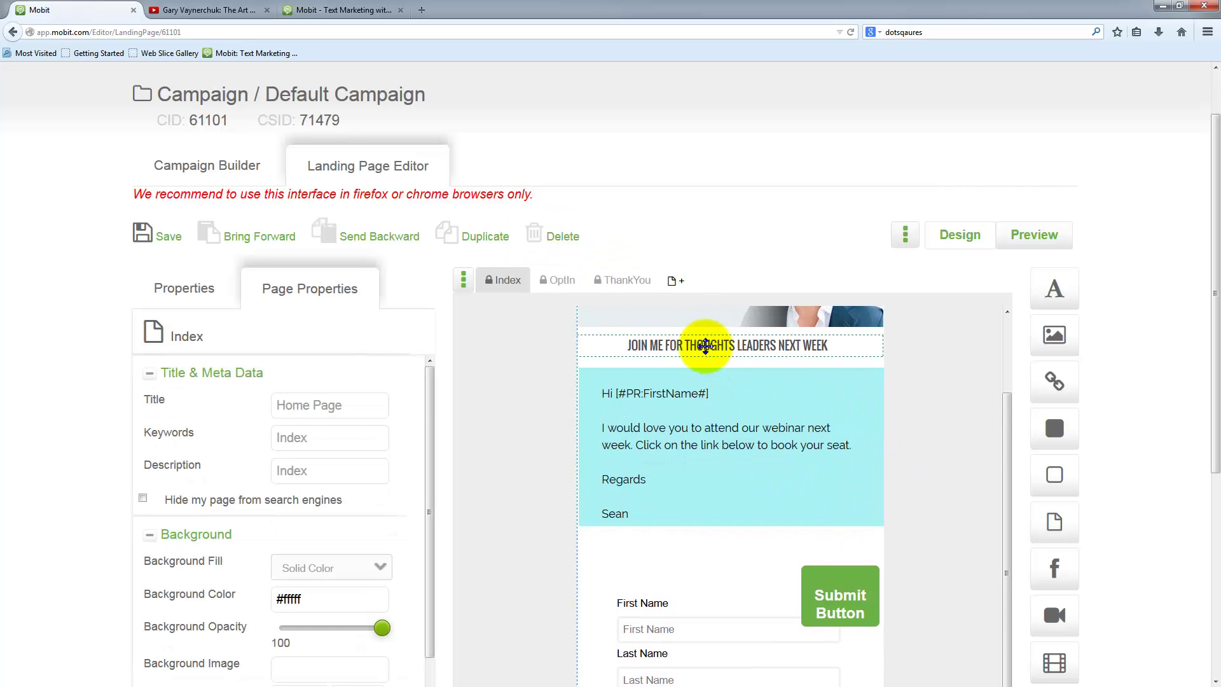
{"action": "left_click", "coordinate": [705, 346]}
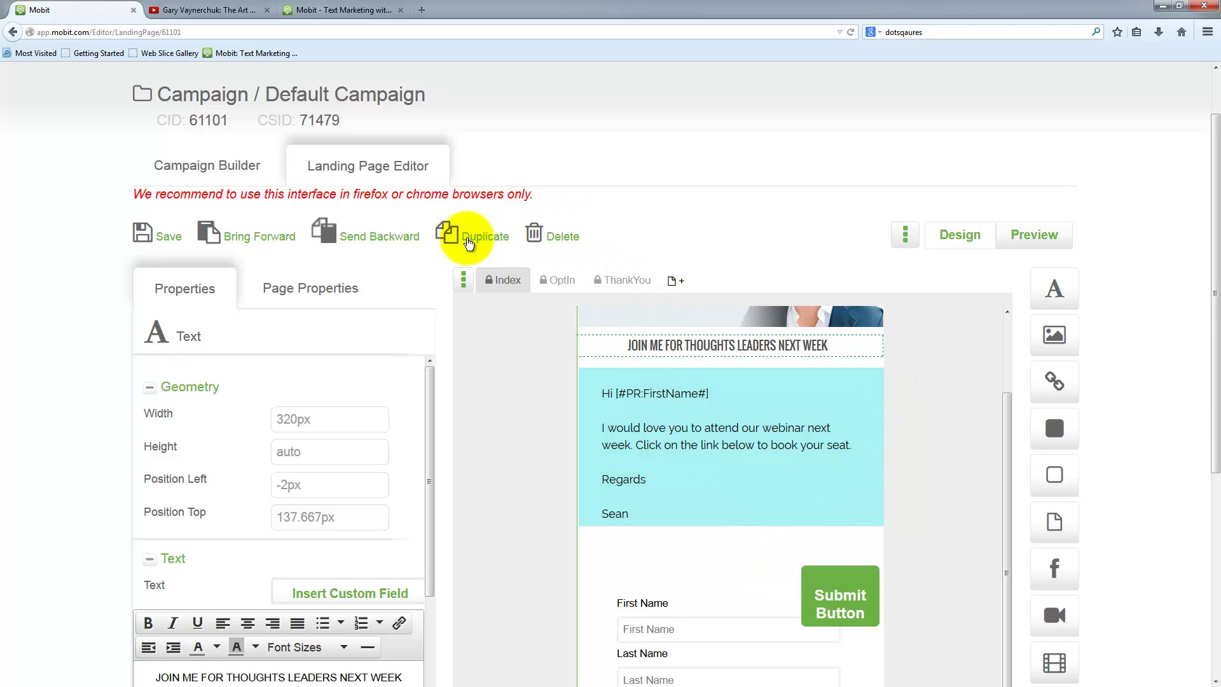
- Duplicate the JOIN ME heading below the cyan message and retype it 'REGISTER YOUR SEAT BY COMPLETING THE FORM'
{"action": "left_click", "coordinate": [468, 237]}
{"action": "left_click_drag", "start_coordinate": [818, 346], "coordinate": [820, 552]}
{"action": "scroll", "coordinate": [463, 600], "scroll_direction": "down", "scroll_amount": 1}
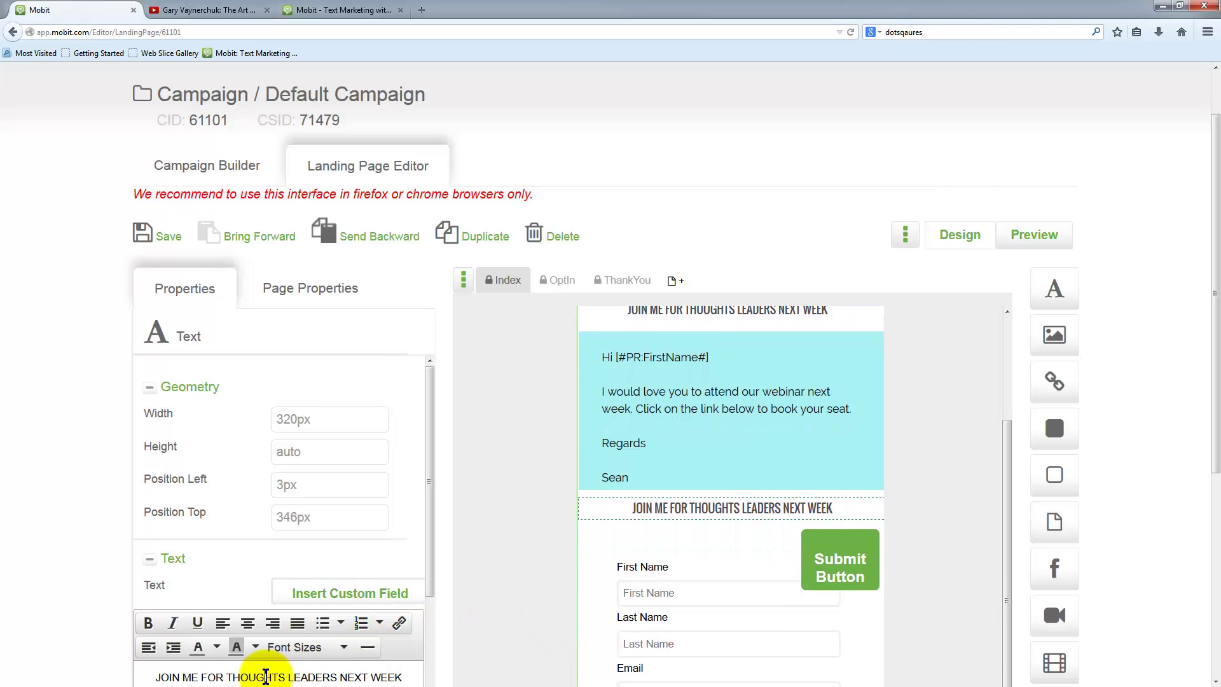
{"action": "scroll", "coordinate": [339, 643], "scroll_direction": "down", "scroll_amount": 3}
{"action": "left_click_drag", "start_coordinate": [402, 557], "coordinate": [158, 557]}
{"action": "type", "text": "REG"}
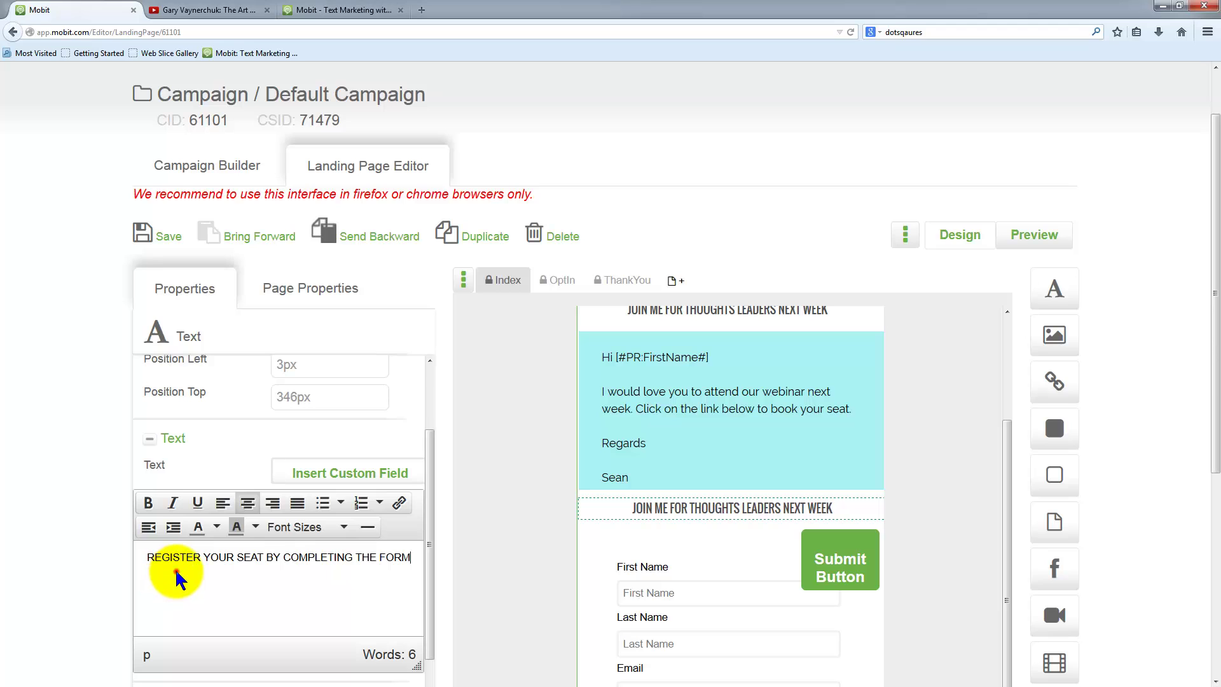
{"action": "left_click", "coordinate": [920, 528]}
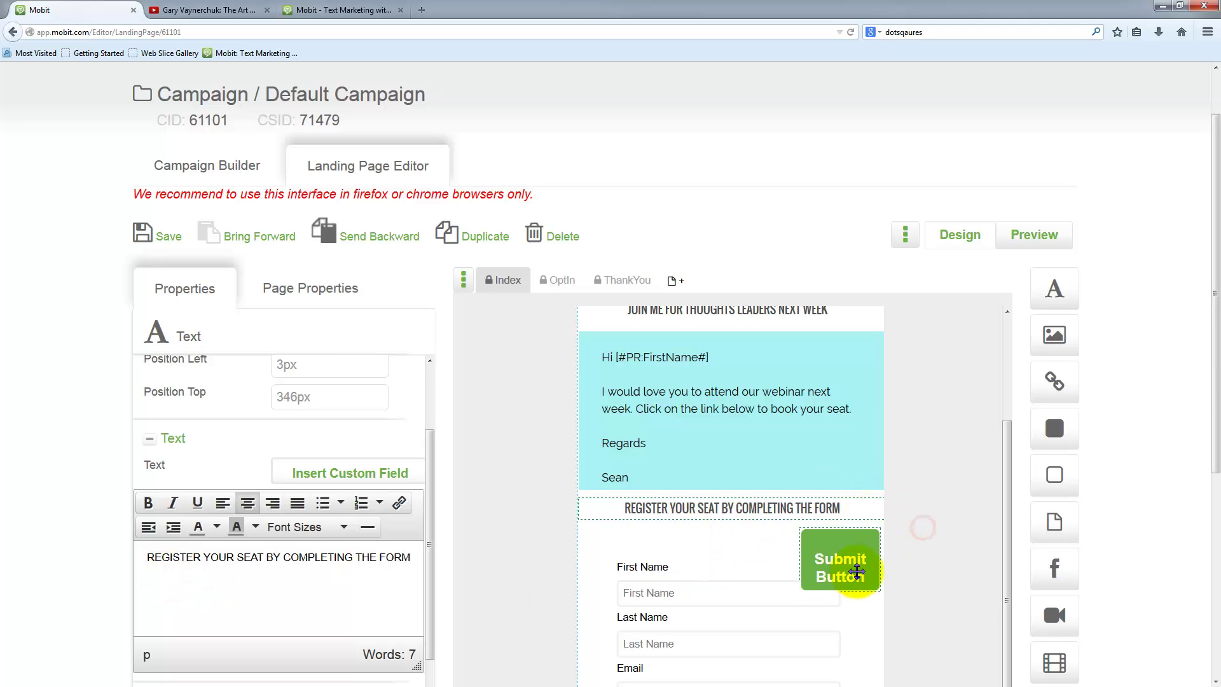
{"action": "scroll", "coordinate": [845, 547], "scroll_direction": "down", "scroll_amount": 1}
- Pull the Submit Button out of the form and centre it beneath the Email field
{"action": "left_click_drag", "start_coordinate": [837, 523], "coordinate": [781, 627]}
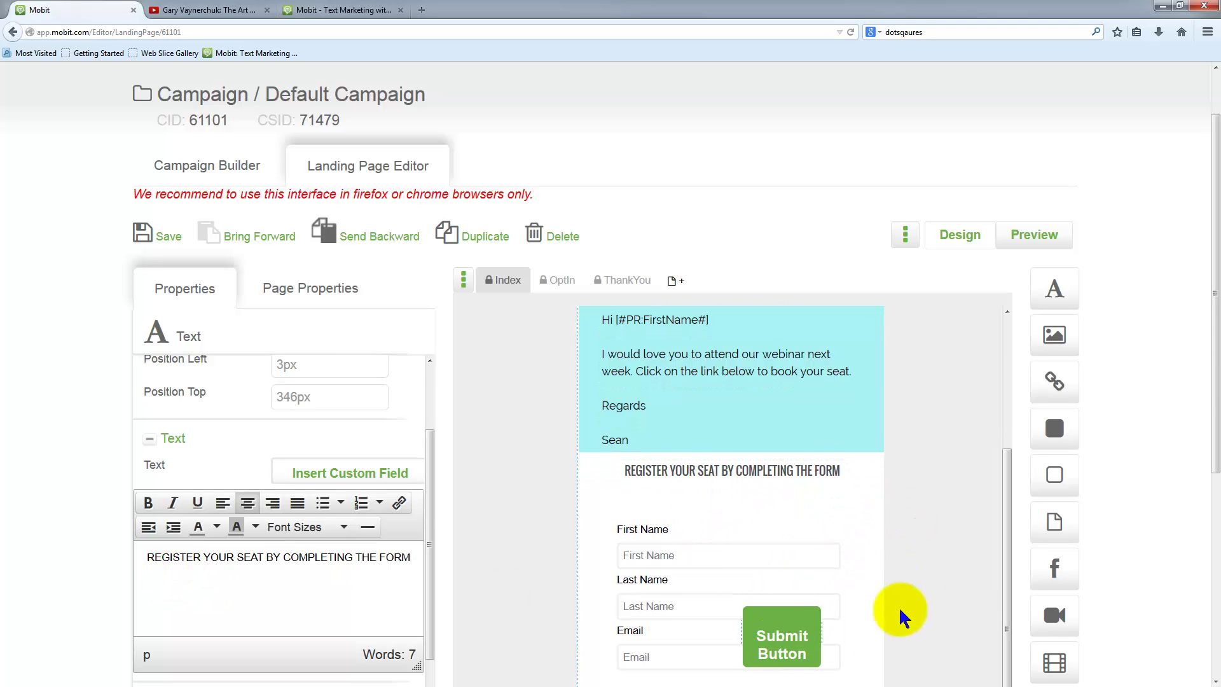
{"action": "scroll", "coordinate": [827, 585], "scroll_direction": "down", "scroll_amount": 8}
{"action": "mouse_move", "coordinate": [719, 270]}
{"action": "left_mouse_down"}
{"action": "mouse_move", "coordinate": [726, 248]}
{"action": "mouse_move", "coordinate": [717, 245]}
{"action": "left_mouse_up"}
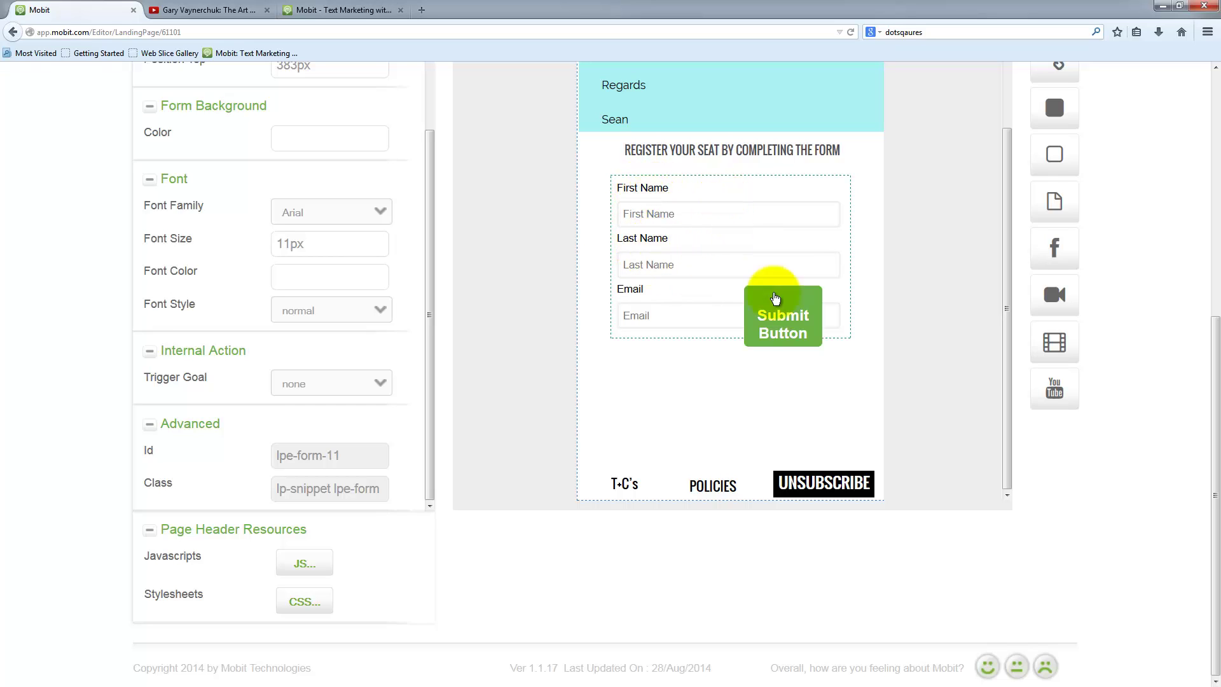
{"action": "left_click_drag", "start_coordinate": [798, 316], "coordinate": [733, 380]}
{"action": "left_click", "coordinate": [694, 273]}
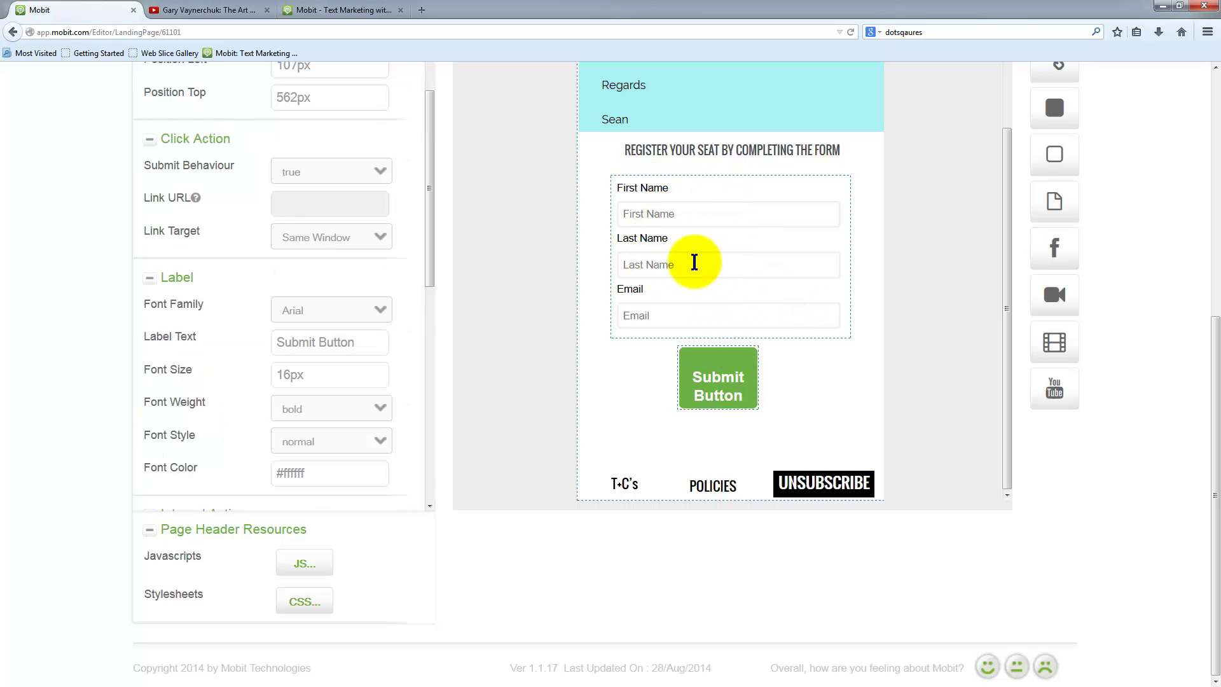
{"action": "left_click", "coordinate": [697, 261]}
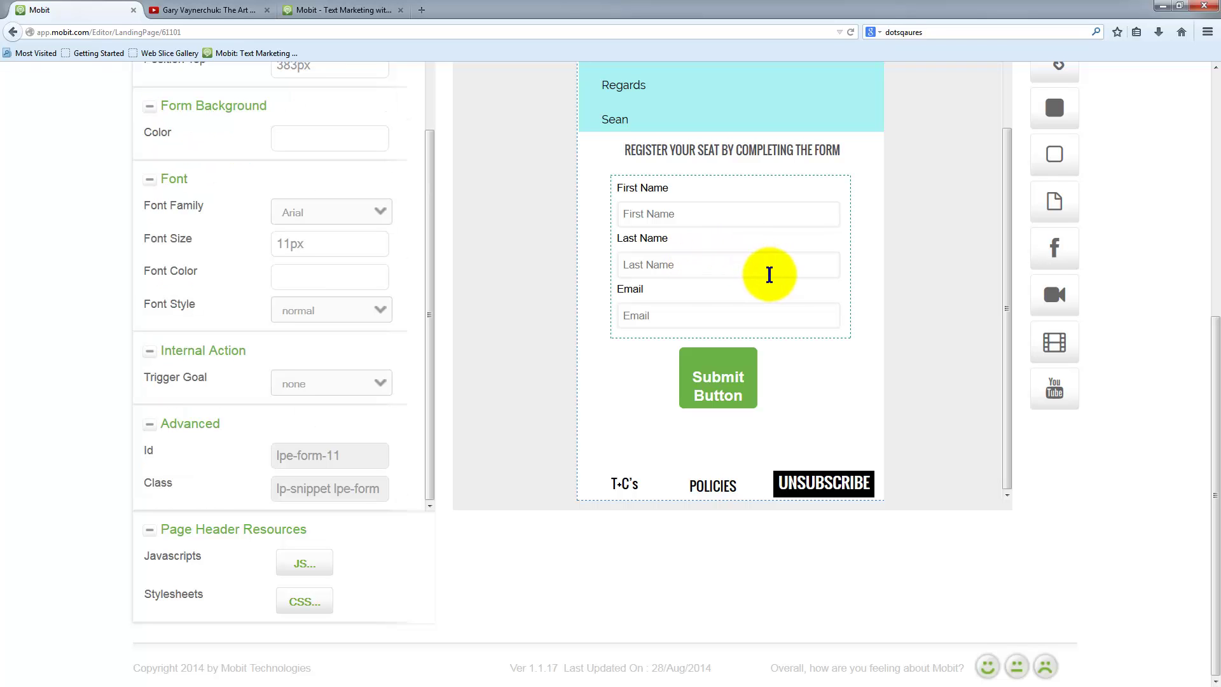
{"action": "scroll", "coordinate": [321, 267], "scroll_direction": "up", "scroll_amount": 3}
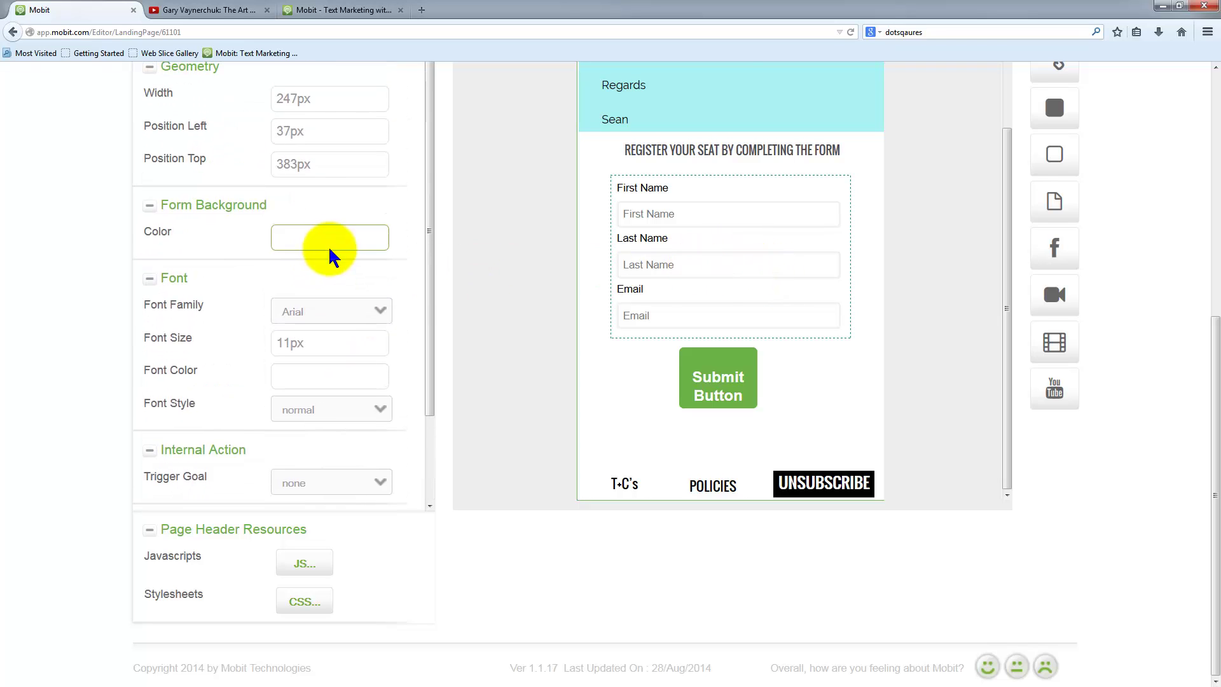
{"action": "scroll", "coordinate": [459, 261], "scroll_direction": "up", "scroll_amount": 2}
{"action": "scroll", "coordinate": [459, 261], "scroll_direction": "up", "scroll_amount": 3}
{"action": "scroll", "coordinate": [313, 306], "scroll_direction": "up", "scroll_amount": 6}
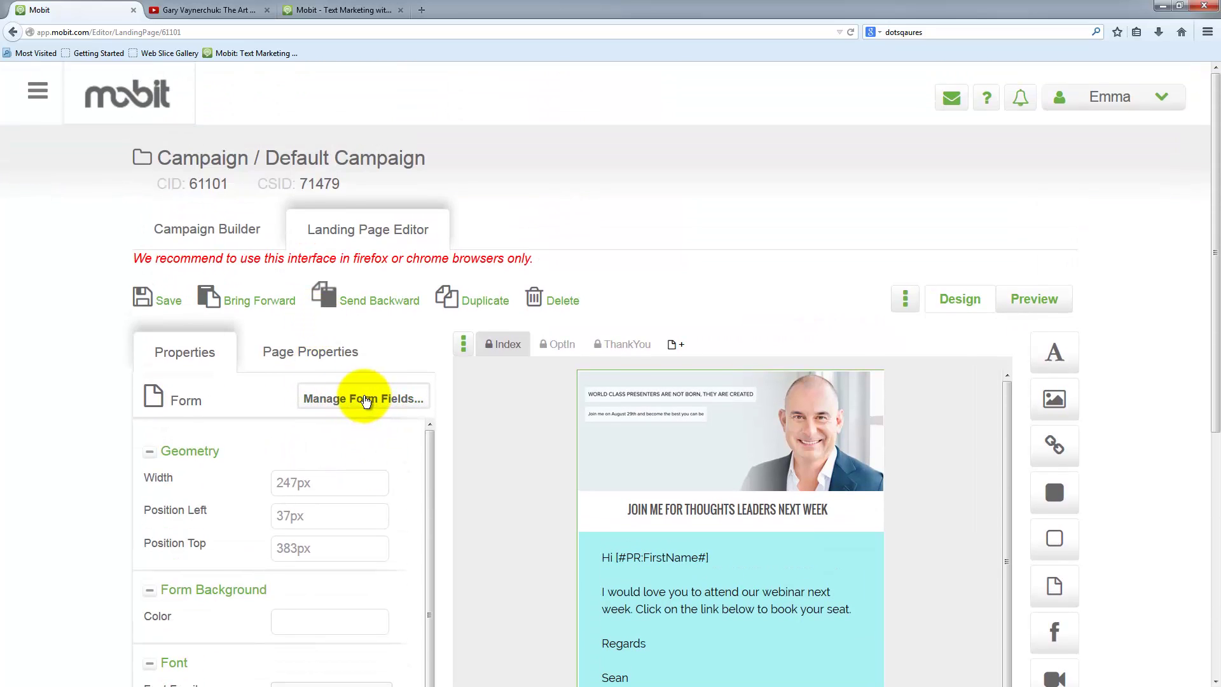
- Hide the labels of the First Name, Last Name and Email fields
{"action": "left_click", "coordinate": [364, 399]}
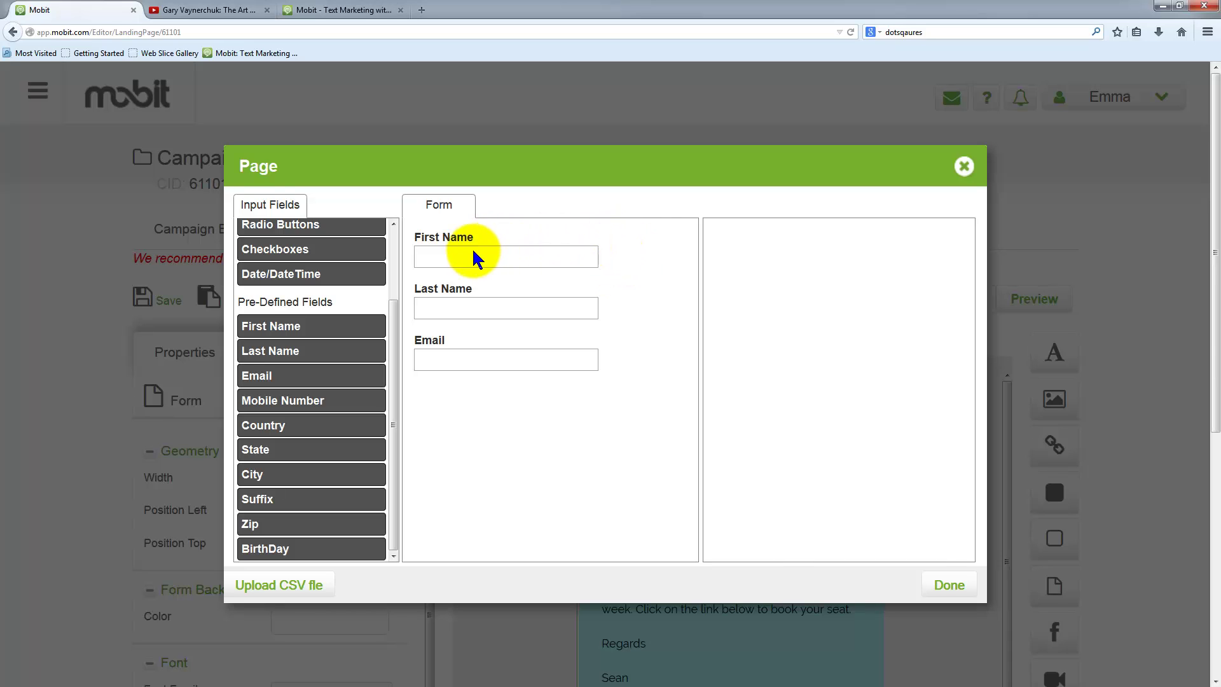
{"action": "left_click", "coordinate": [614, 255]}
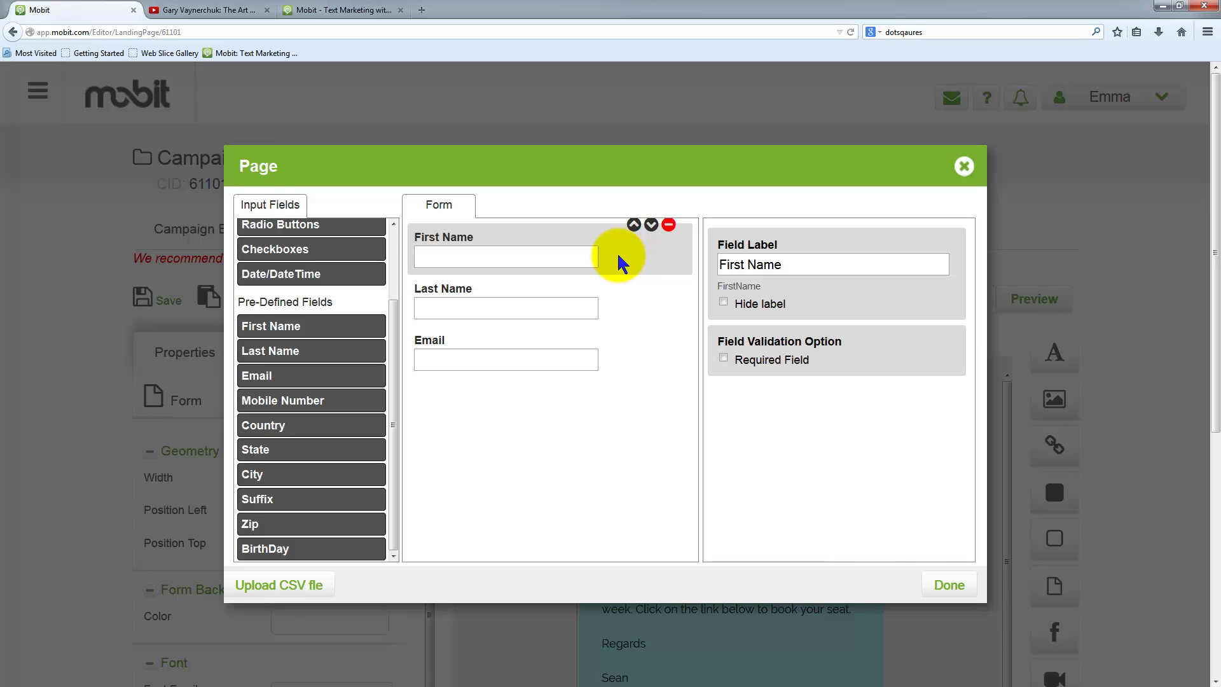
{"action": "left_click", "coordinate": [724, 301]}
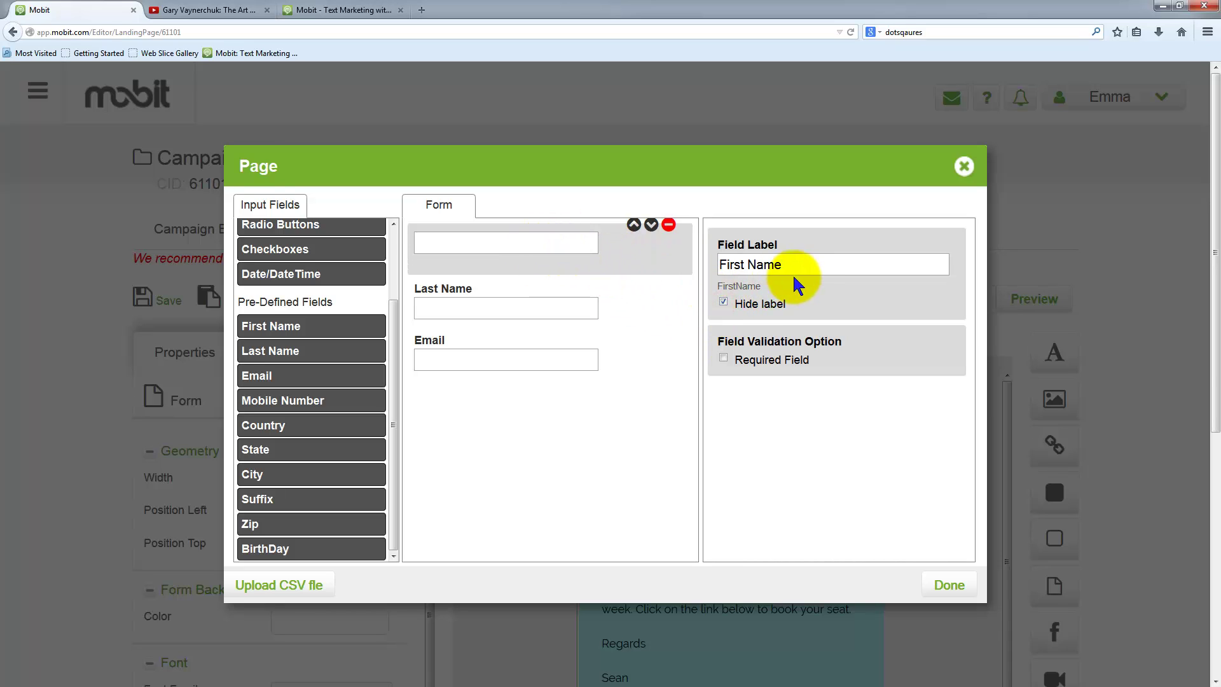
{"action": "left_click", "coordinate": [620, 308]}
{"action": "left_click", "coordinate": [723, 302]}
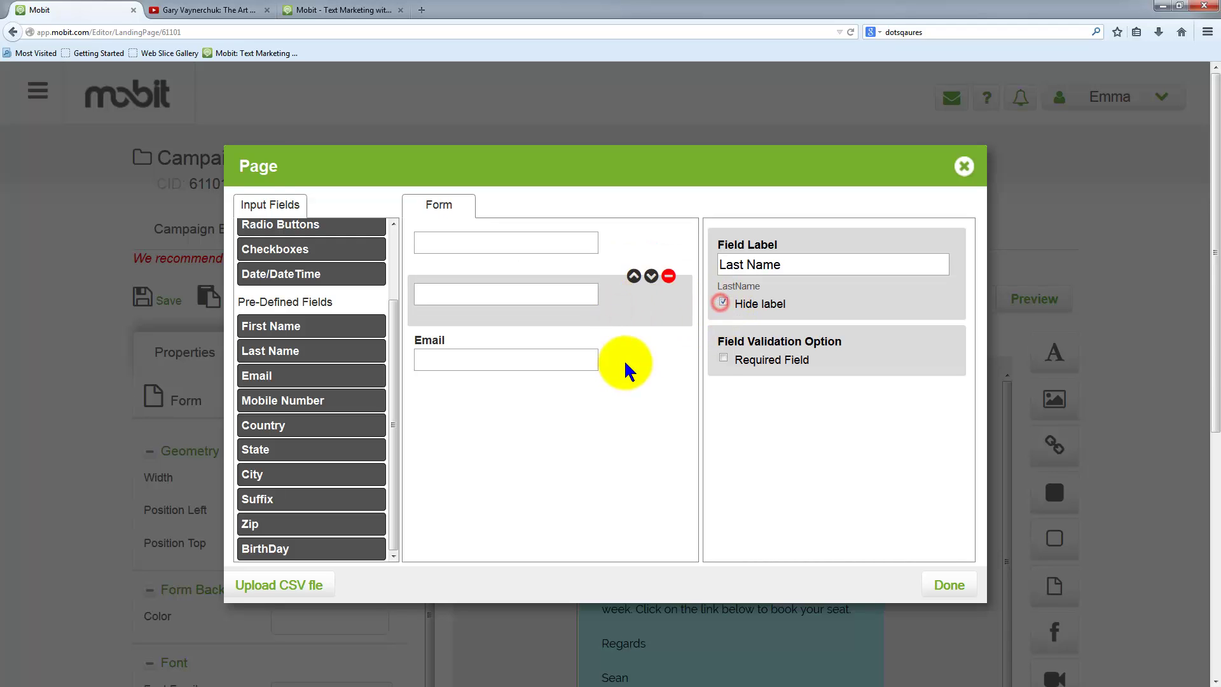
{"action": "left_click", "coordinate": [626, 363]}
{"action": "left_click", "coordinate": [723, 303]}
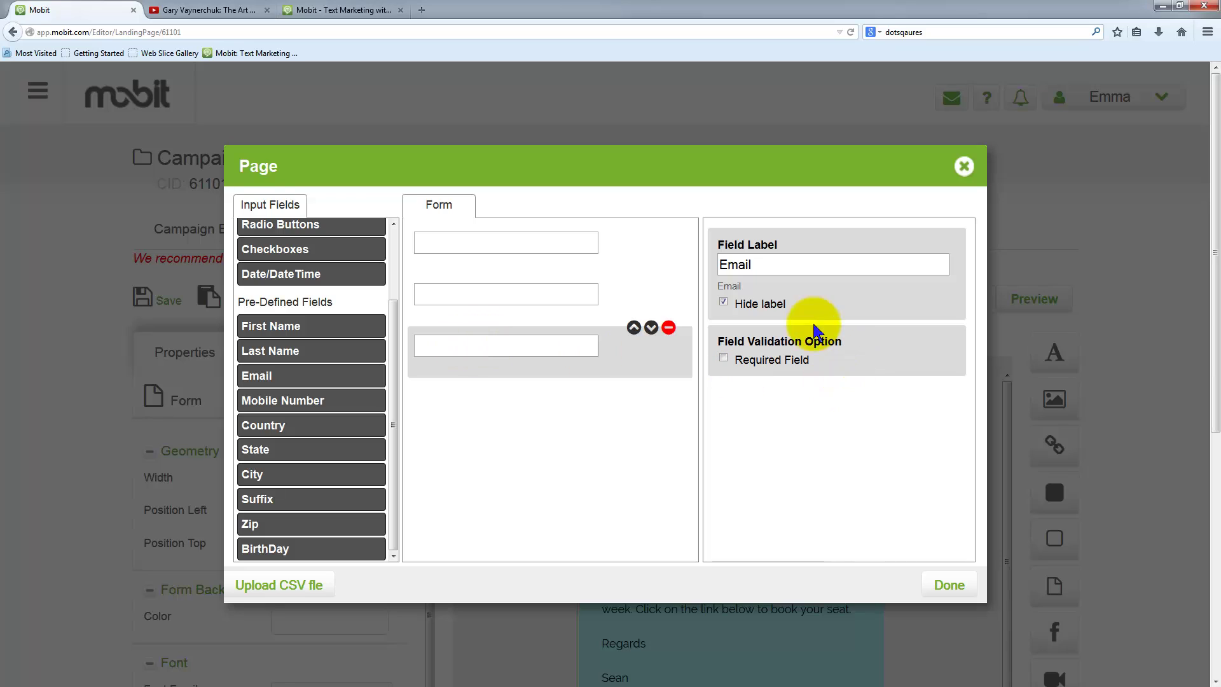
- Make the First Name and Last Name fields required
{"action": "left_click", "coordinate": [614, 296]}
{"action": "left_click", "coordinate": [613, 242]}
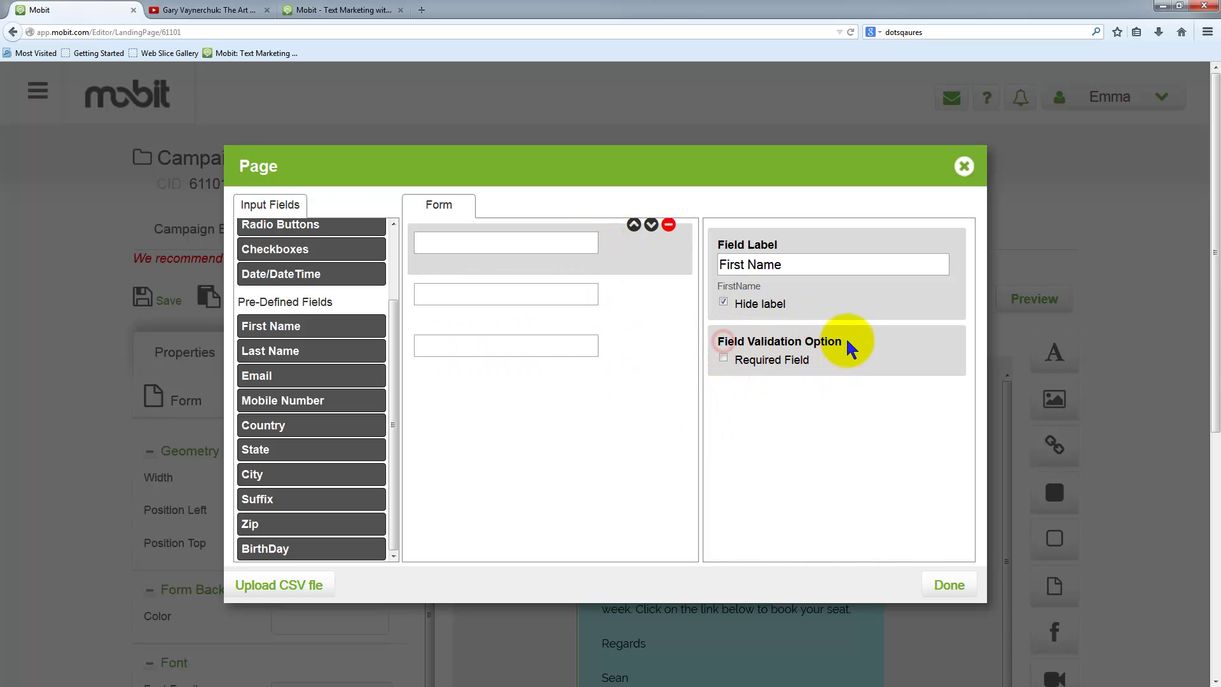
{"action": "left_click", "coordinate": [723, 358]}
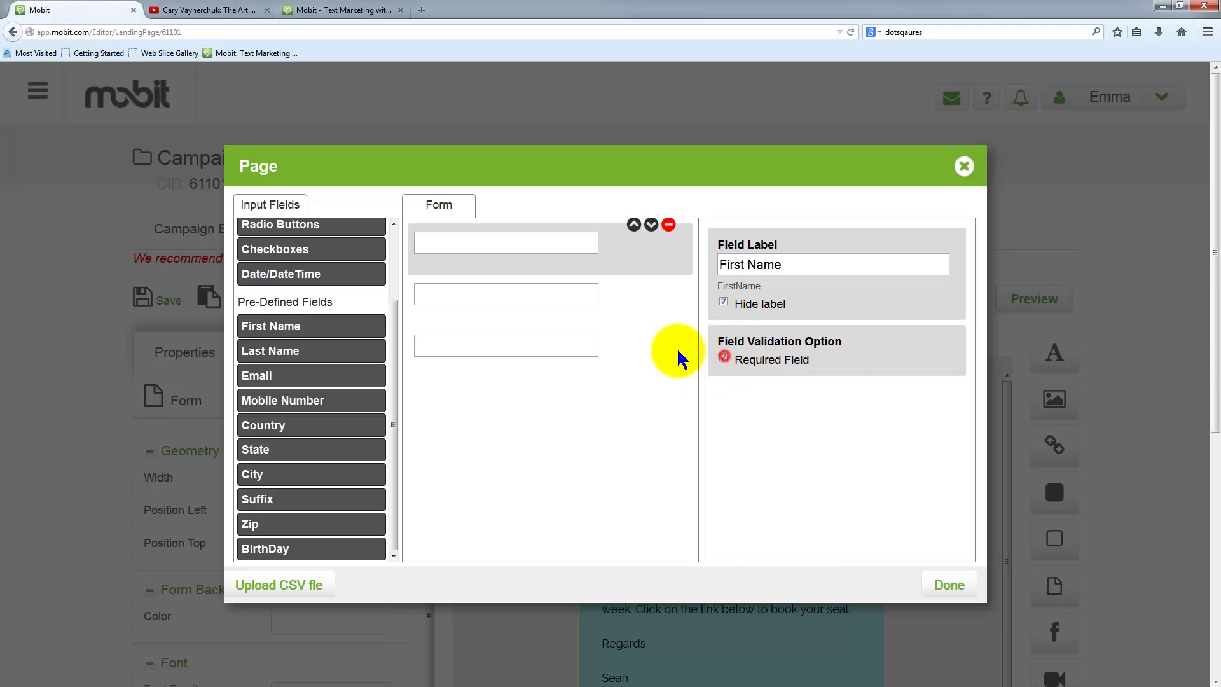
{"action": "left_click", "coordinate": [617, 290]}
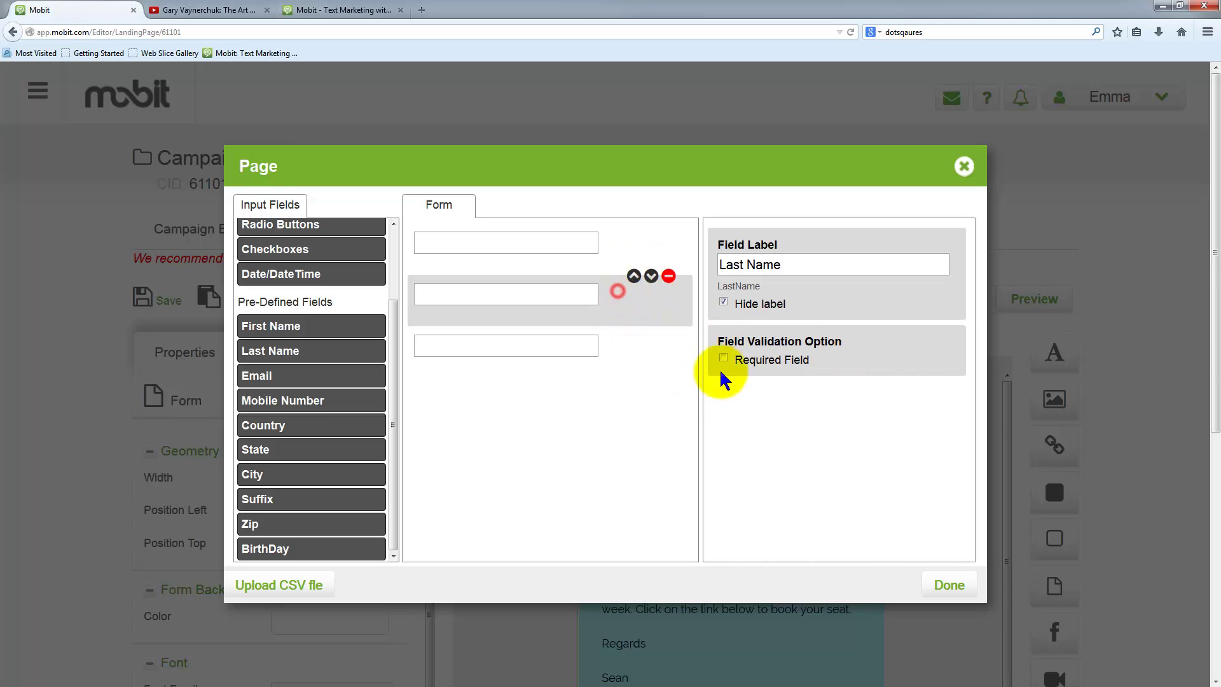
{"action": "left_click", "coordinate": [621, 341]}
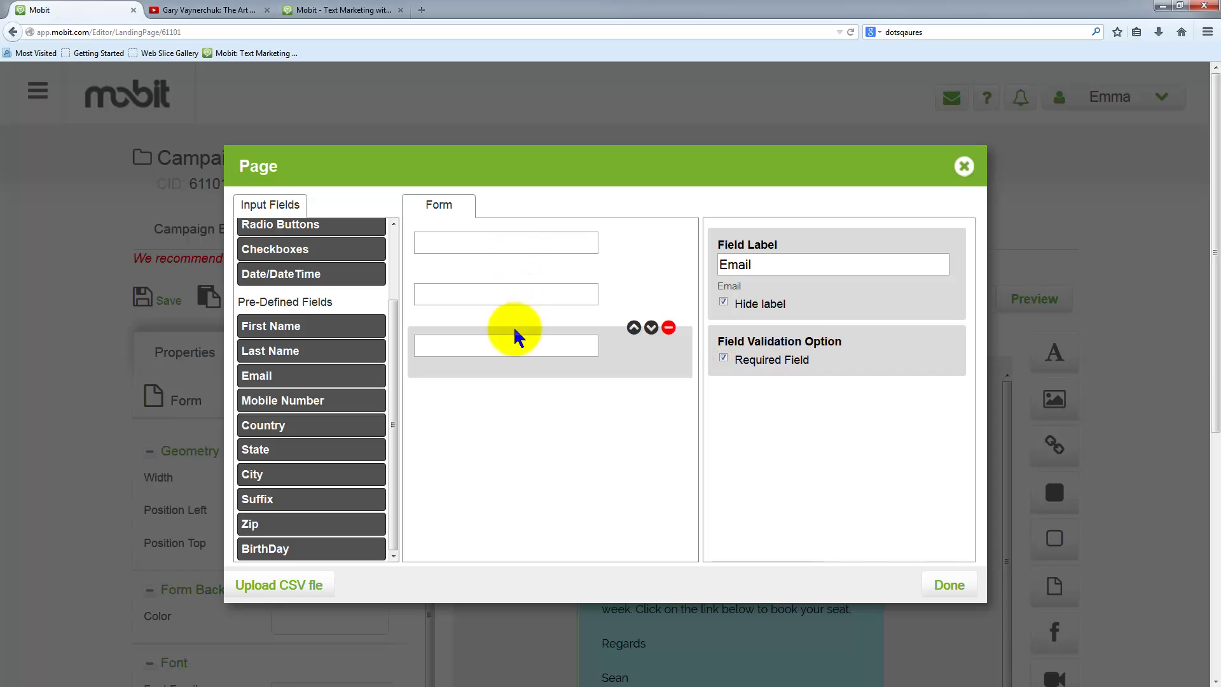
- Add a Mobile Number field with its label hidden and set it as required
{"action": "left_click", "coordinate": [318, 400]}
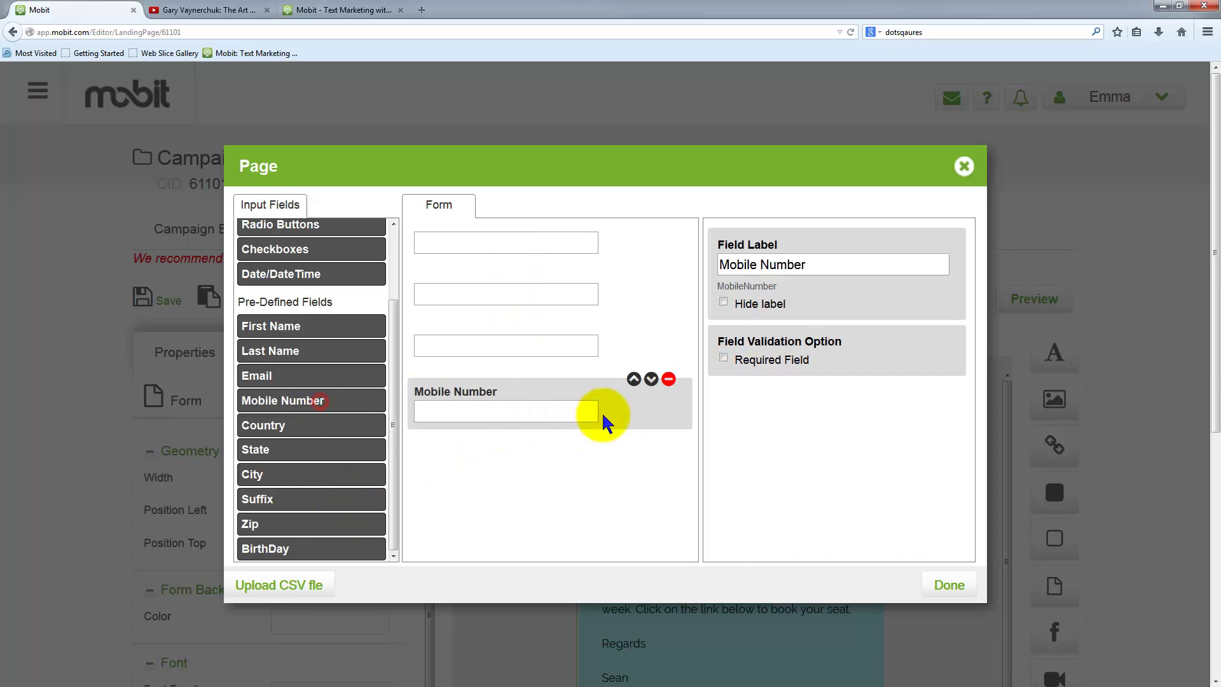
{"action": "left_click", "coordinate": [723, 303]}
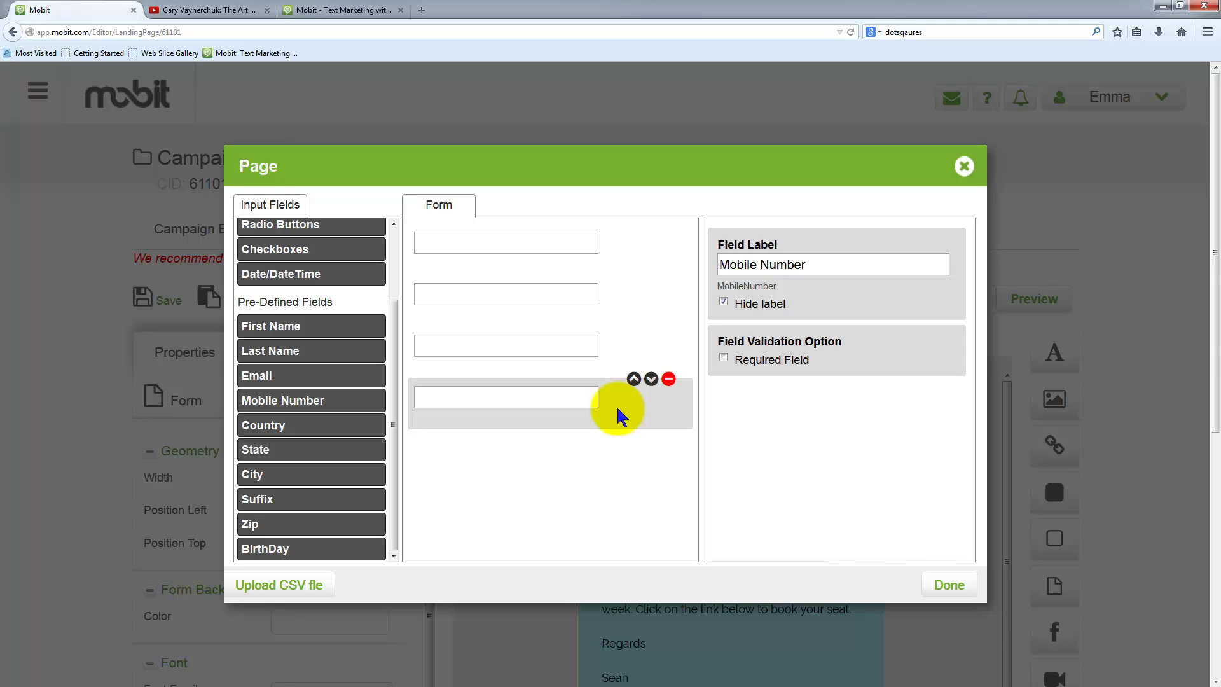
{"action": "left_click", "coordinate": [723, 359]}
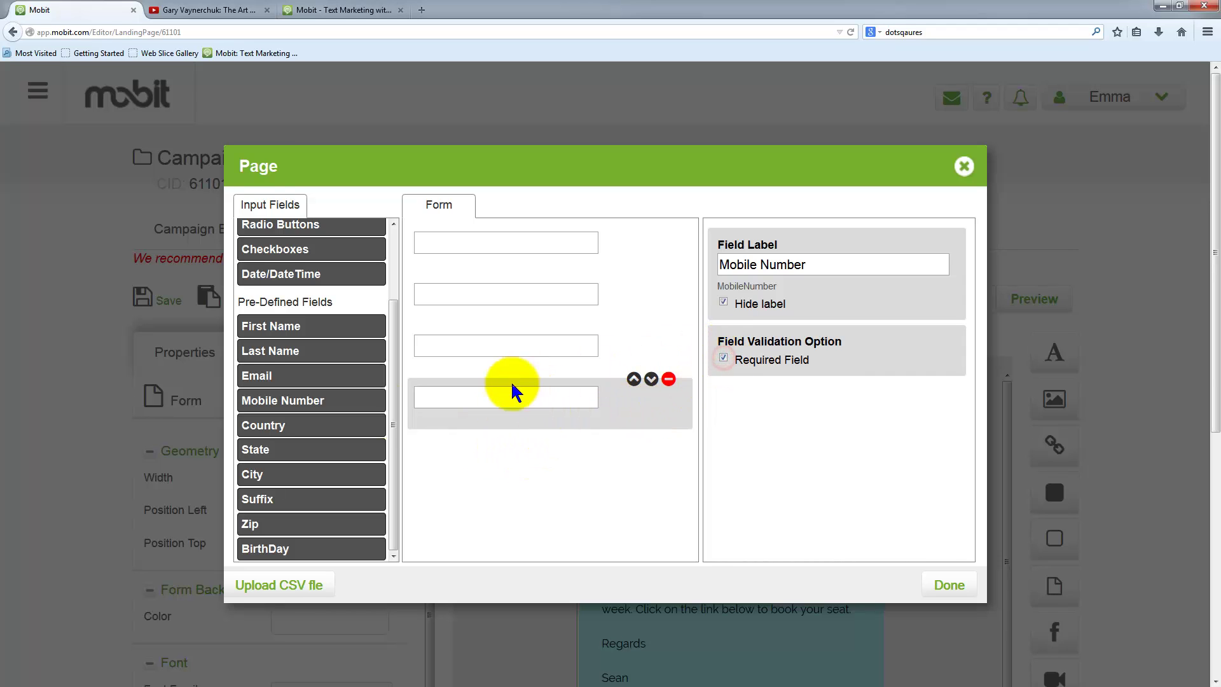
{"action": "scroll", "coordinate": [381, 409], "scroll_direction": "up", "scroll_amount": 2}
{"action": "scroll", "coordinate": [385, 400], "scroll_direction": "up", "scroll_amount": 1}
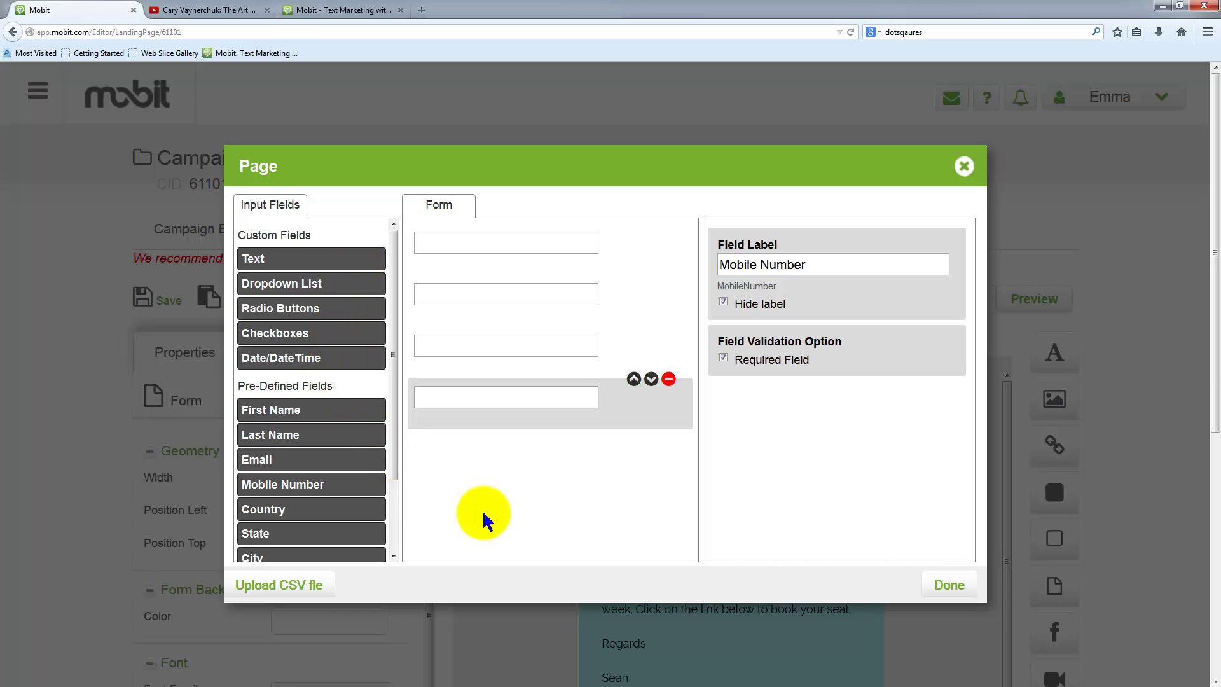
- Nudge the sign-up form slightly up and left on the page
{"action": "left_click", "coordinate": [946, 586]}
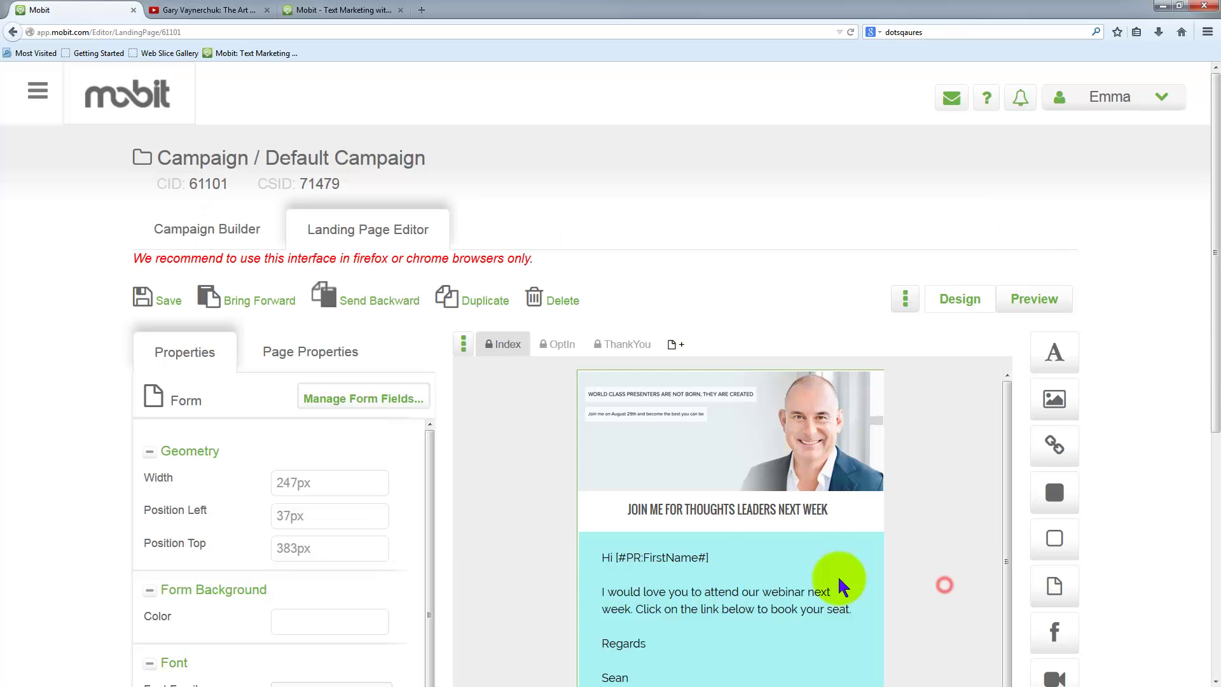
{"action": "scroll", "coordinate": [777, 604], "scroll_direction": "down", "scroll_amount": 3}
{"action": "scroll", "coordinate": [673, 477], "scroll_direction": "down", "scroll_amount": 3}
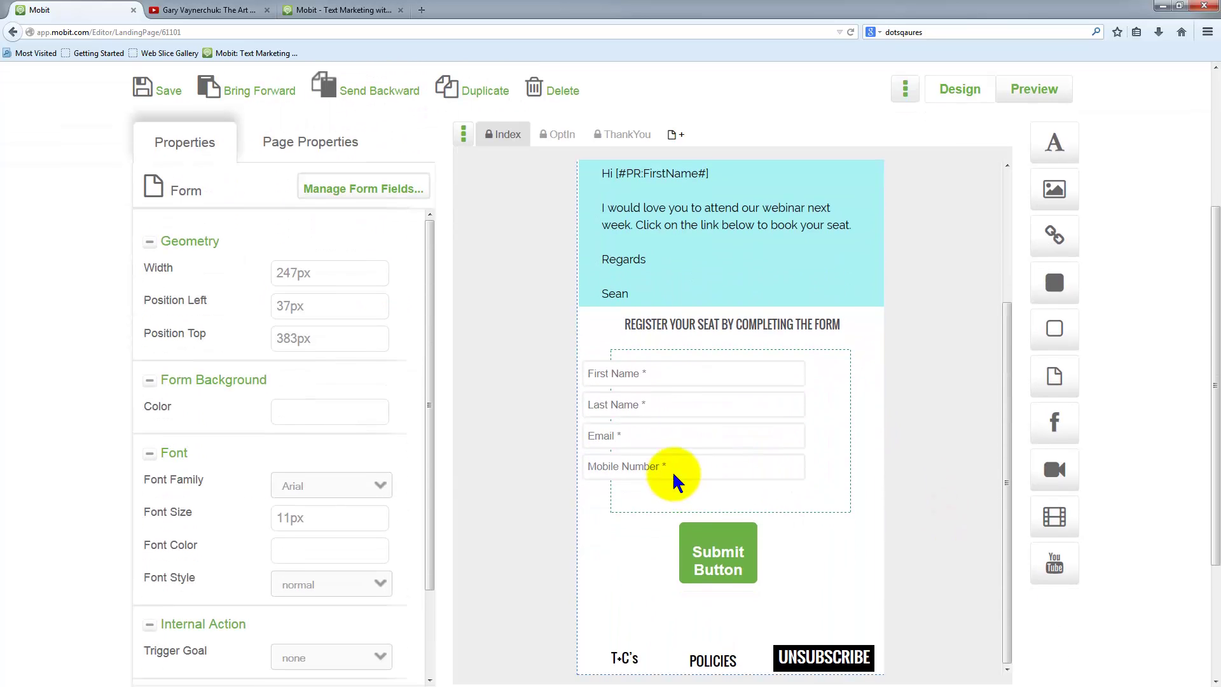
{"action": "left_click", "coordinate": [650, 422]}
{"action": "left_click_drag", "start_coordinate": [696, 428], "coordinate": [658, 389]}
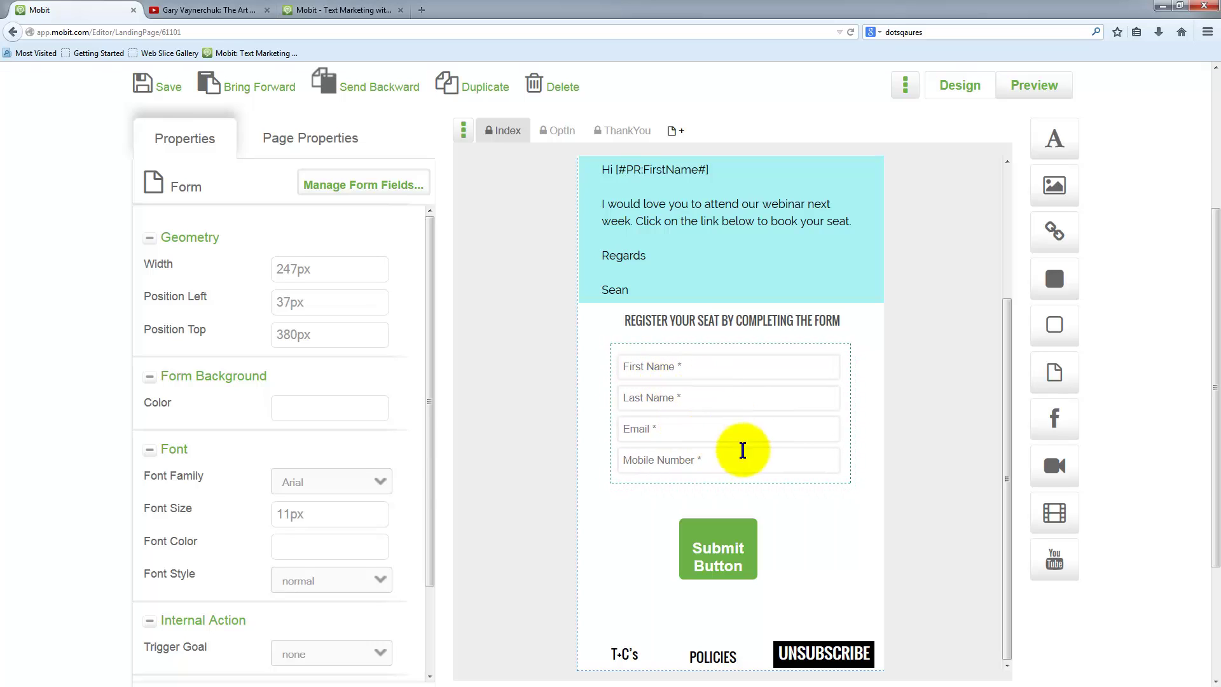
- Set the form's font size to 12px and widen the fields toward the right
{"action": "left_click", "coordinate": [323, 522]}
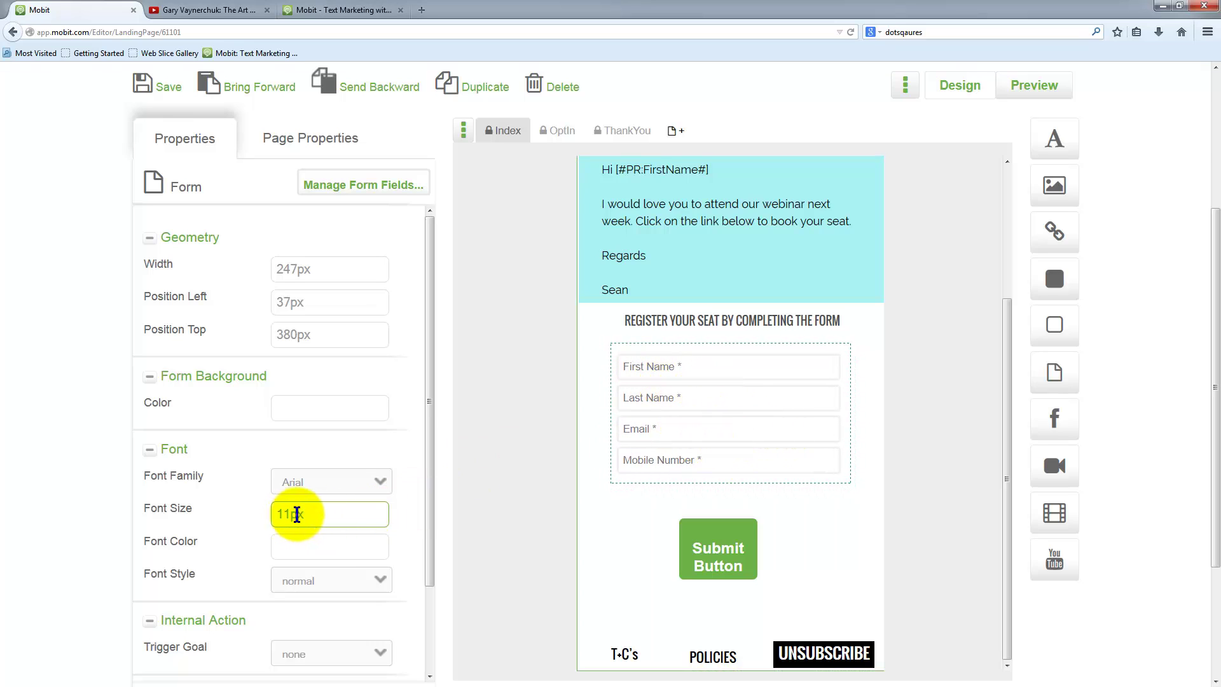
{"action": "left_click_drag", "start_coordinate": [292, 515], "coordinate": [263, 513]}
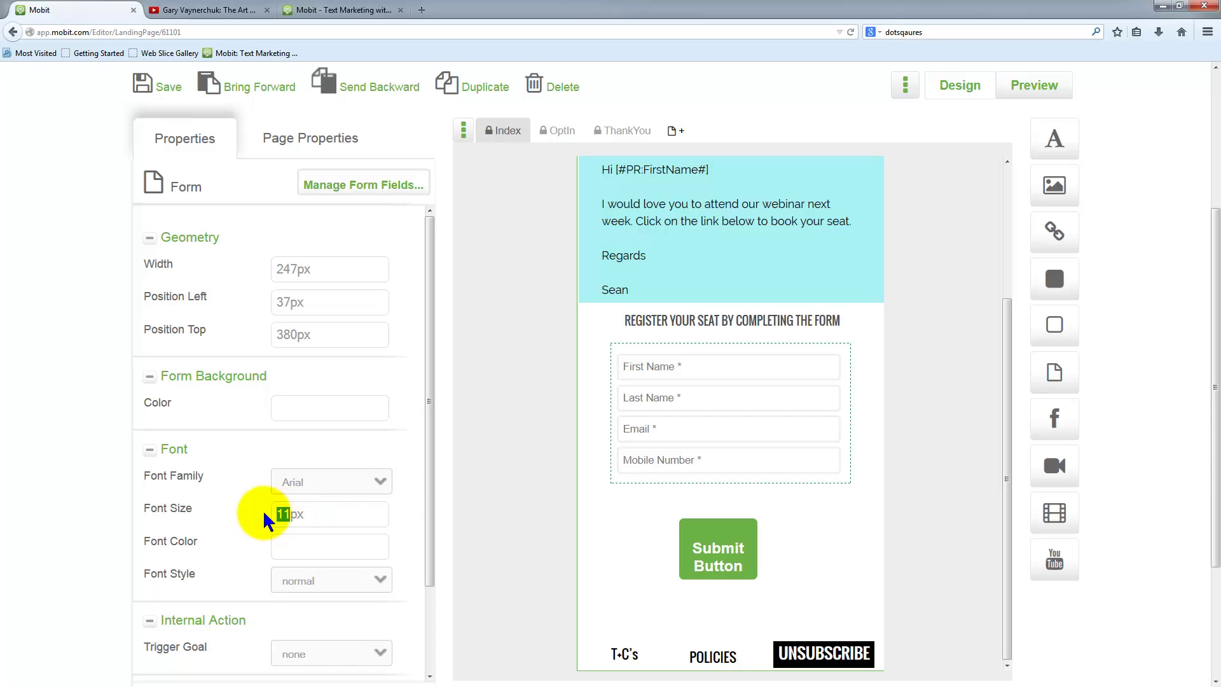
{"action": "left_click", "coordinate": [294, 545]}
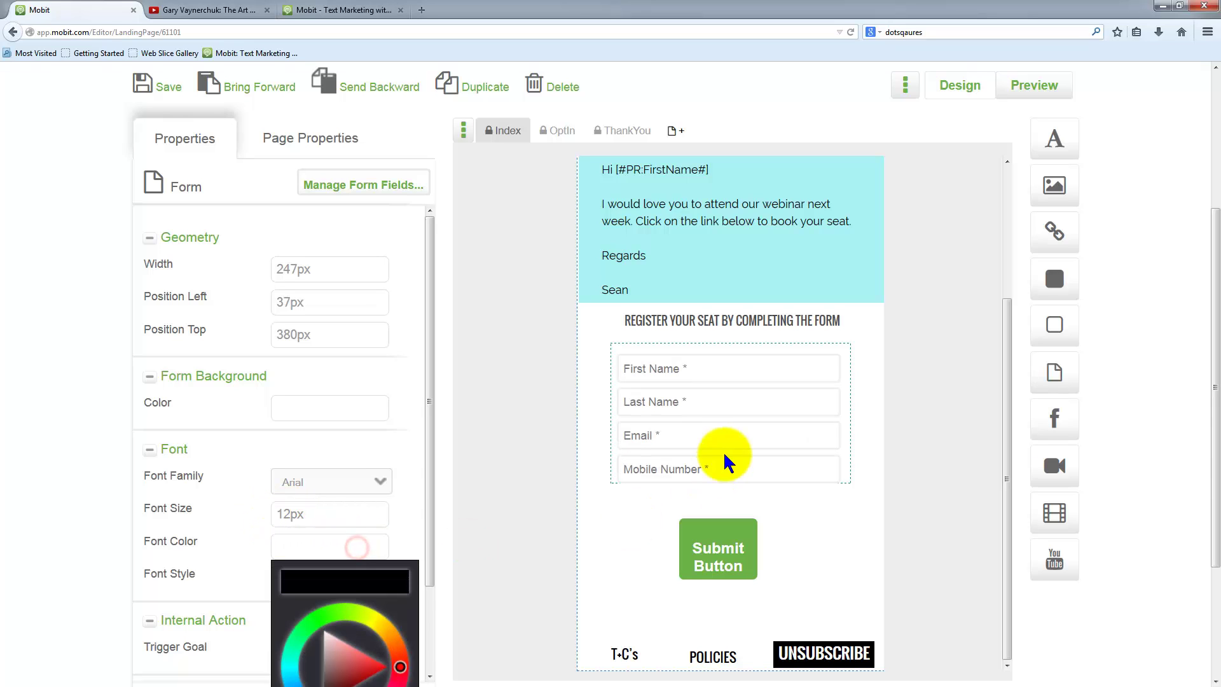
{"action": "left_click_drag", "start_coordinate": [848, 479], "coordinate": [831, 500]}
{"action": "left_click", "coordinate": [850, 472]}
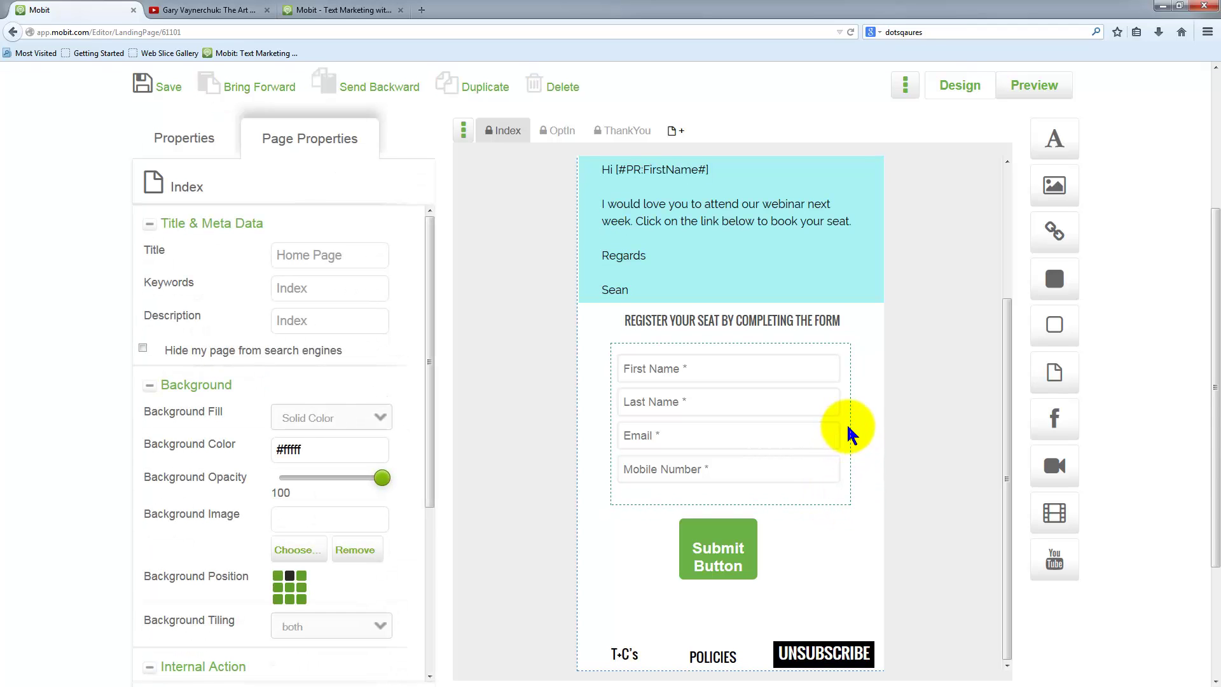
{"action": "mouse_move", "coordinate": [849, 432]}
{"action": "left_mouse_down"}
{"action": "mouse_move", "coordinate": [879, 429]}
{"action": "mouse_move", "coordinate": [859, 429]}
{"action": "left_mouse_up"}
- Move the submit button beneath the form fields and make it shorter
{"action": "left_click", "coordinate": [719, 545]}
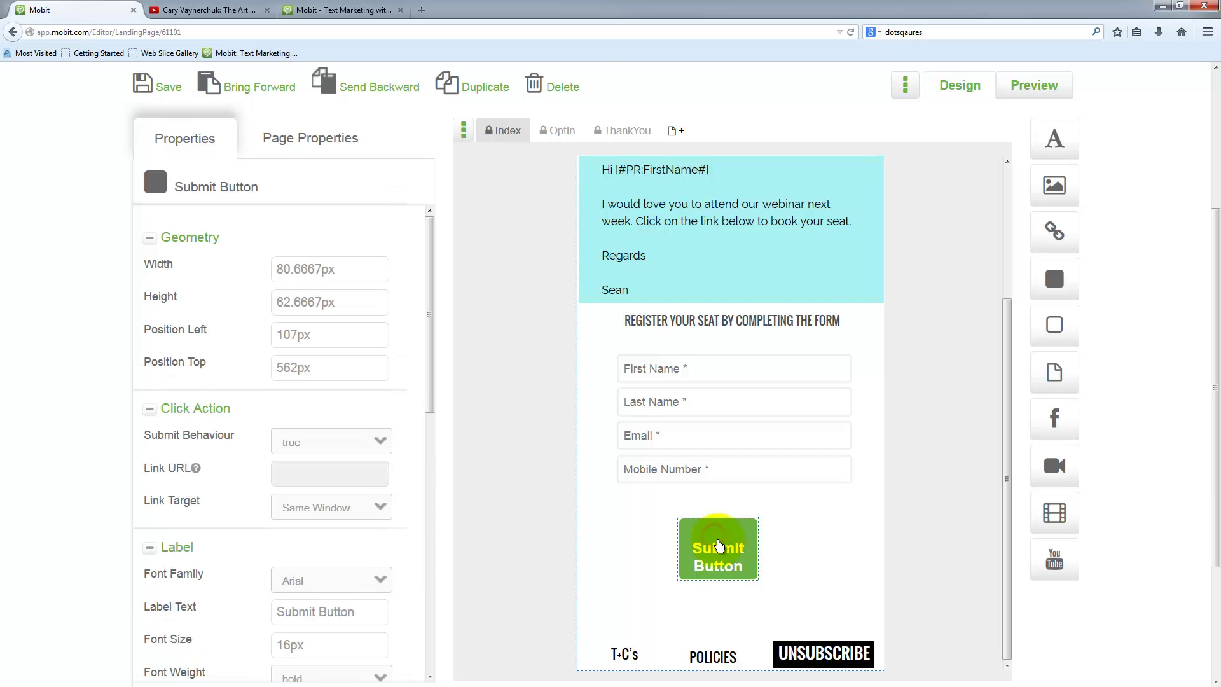
{"action": "left_click_drag", "start_coordinate": [716, 551], "coordinate": [854, 550]}
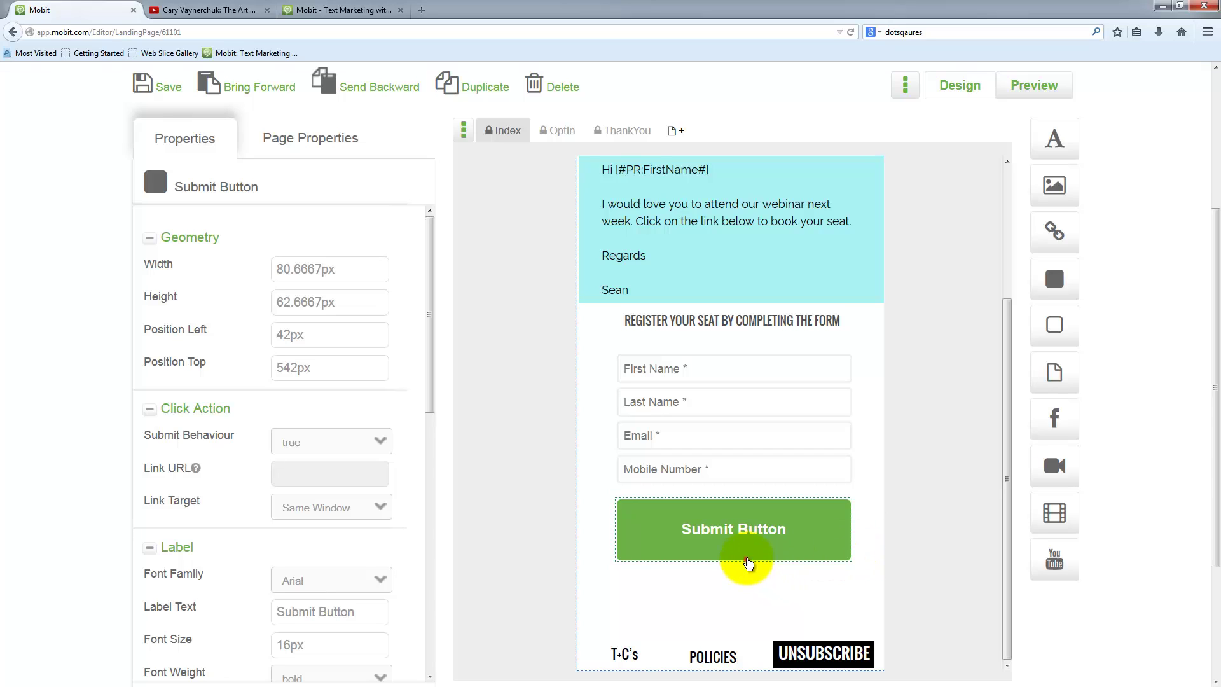
{"action": "mouse_move", "coordinate": [750, 562]}
{"action": "left_mouse_down"}
{"action": "mouse_move", "coordinate": [744, 540]}
{"action": "mouse_move", "coordinate": [755, 541]}
{"action": "left_mouse_up"}
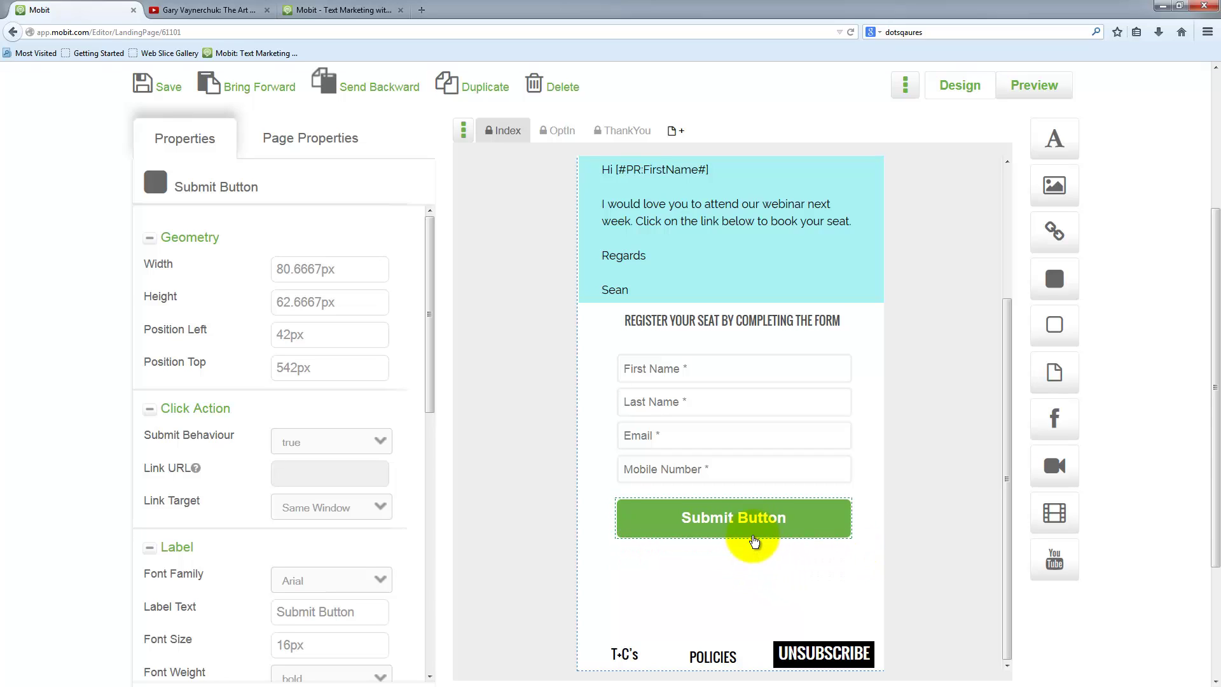
{"action": "scroll", "coordinate": [859, 531], "scroll_direction": "up", "scroll_amount": 3}
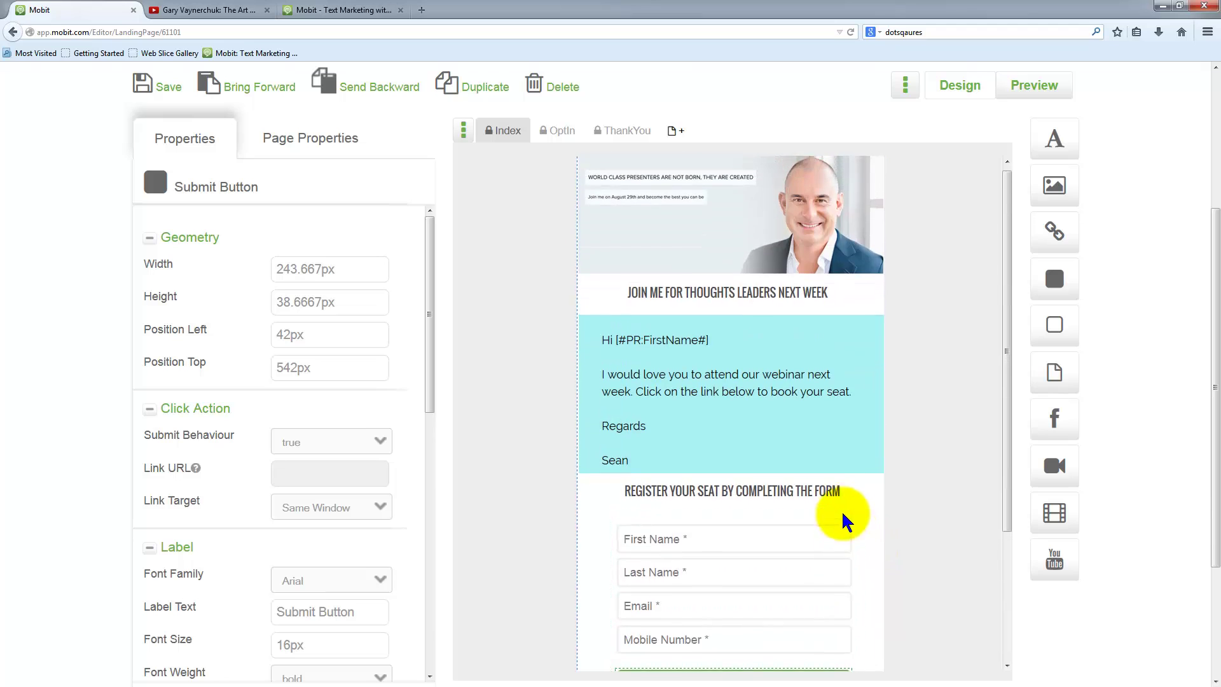
{"action": "scroll", "coordinate": [839, 516], "scroll_direction": "down", "scroll_amount": 2}
{"action": "scroll", "coordinate": [337, 597], "scroll_direction": "down", "scroll_amount": 2}
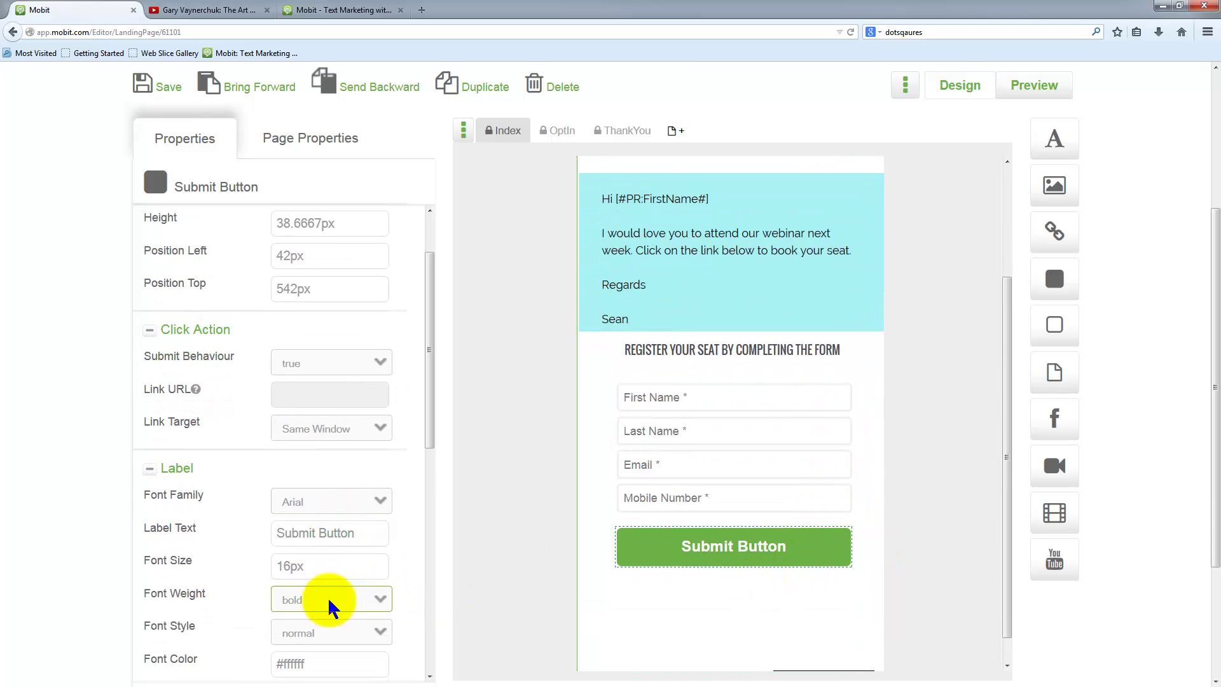
- Change the submit button's label text to 'Register now'
{"action": "left_click", "coordinate": [349, 563]}
{"action": "left_click_drag", "start_coordinate": [365, 536], "coordinate": [266, 529]}
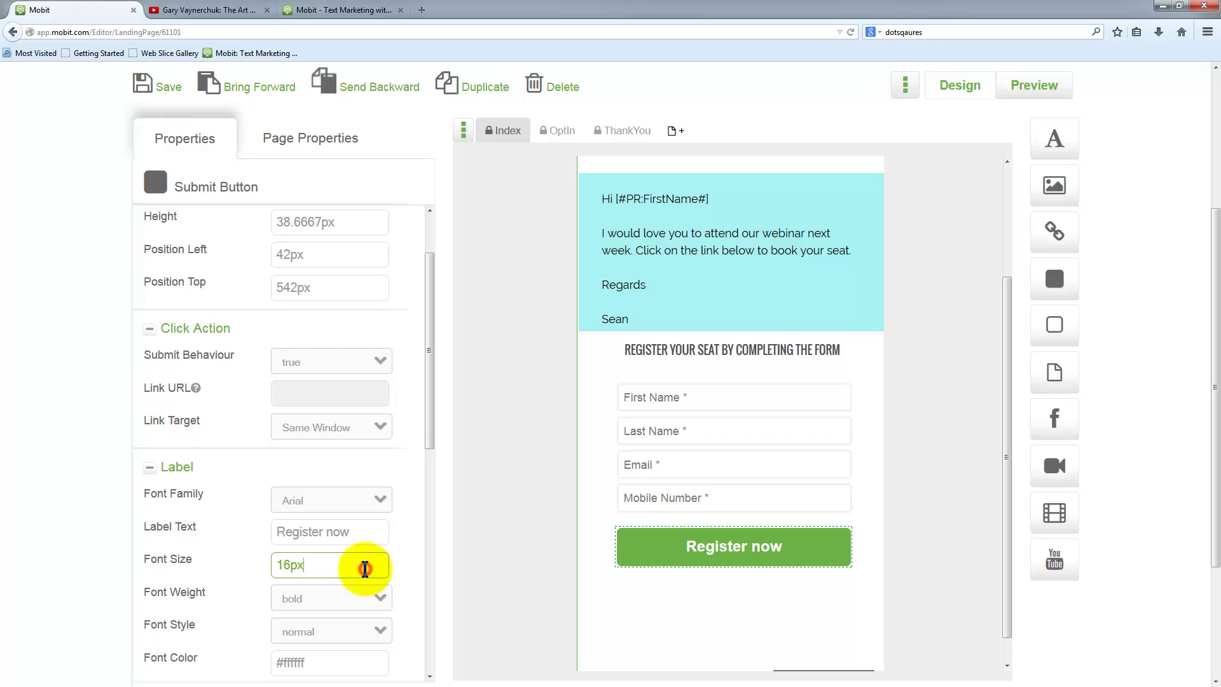
{"action": "scroll", "coordinate": [356, 638], "scroll_direction": "down", "scroll_amount": 4}
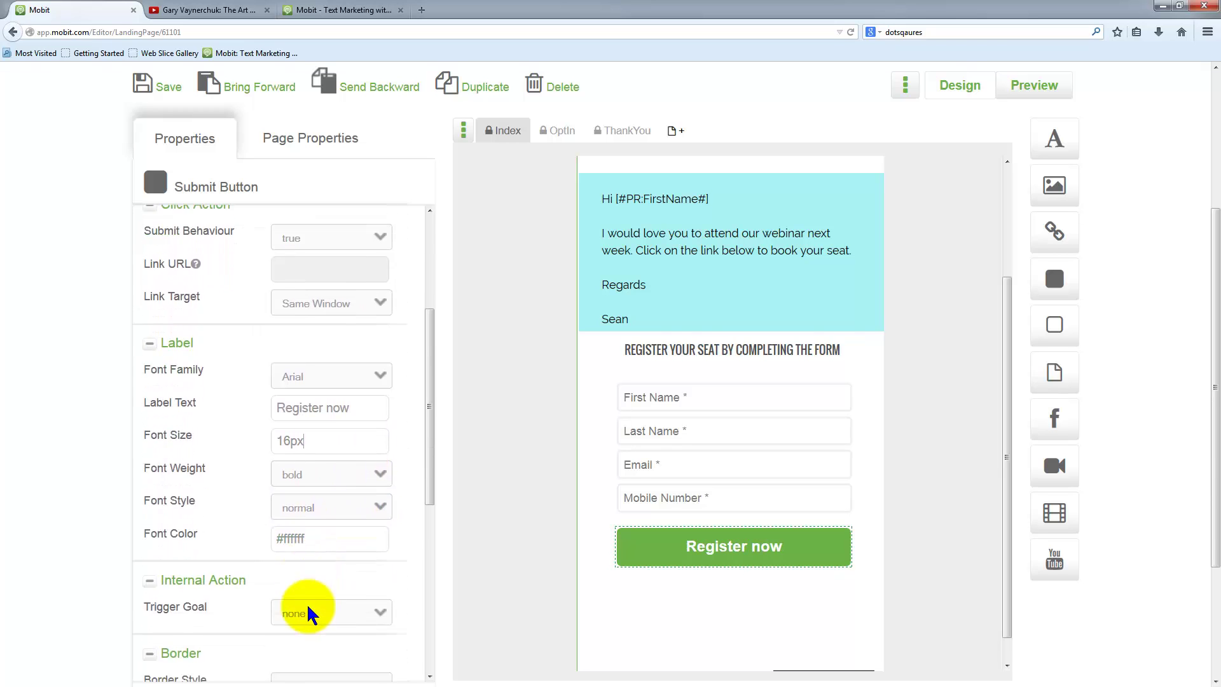
{"action": "scroll", "coordinate": [298, 604], "scroll_direction": "down", "scroll_amount": 3}
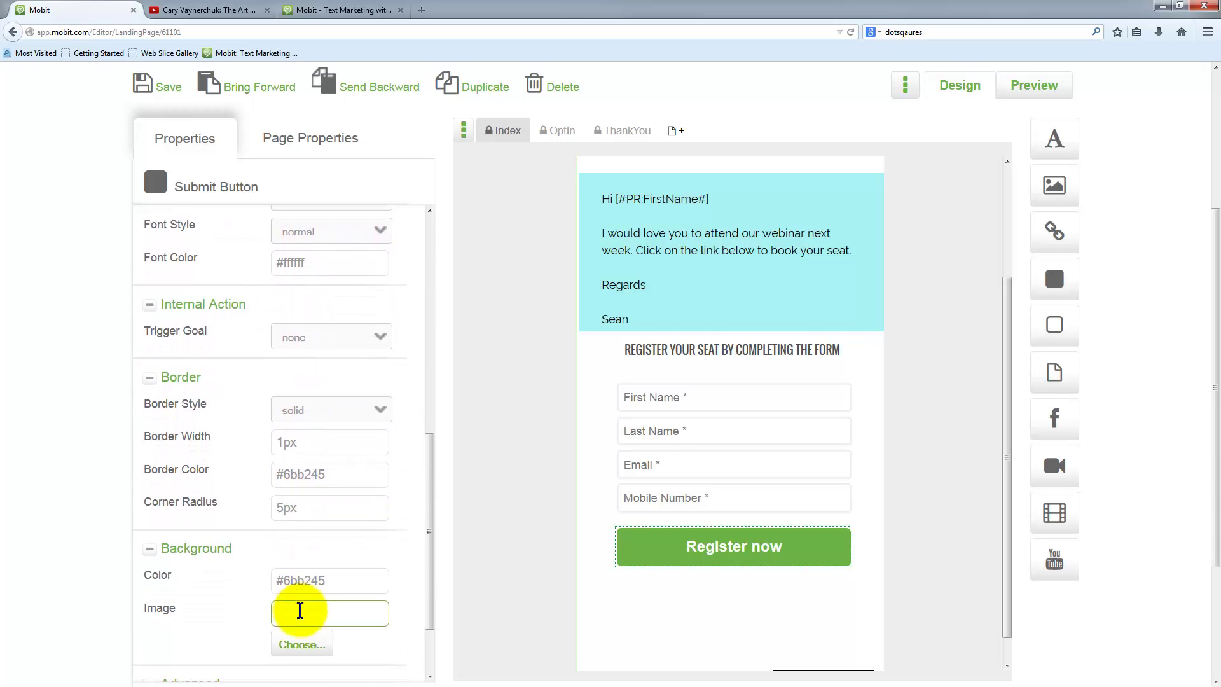
- Set the submit button's background colour to #00000
{"action": "left_click", "coordinate": [335, 576]}
{"action": "left_click_drag", "start_coordinate": [283, 580], "coordinate": [352, 579]}
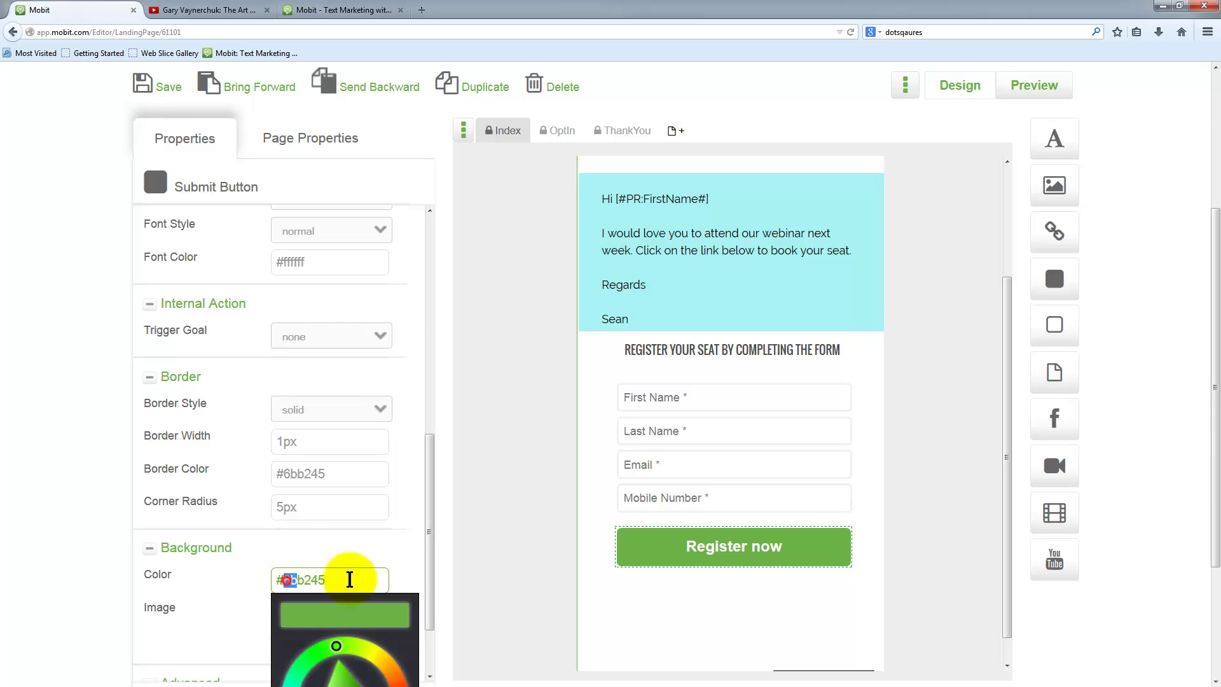
{"action": "scroll", "coordinate": [199, 620], "scroll_direction": "down", "scroll_amount": 2}
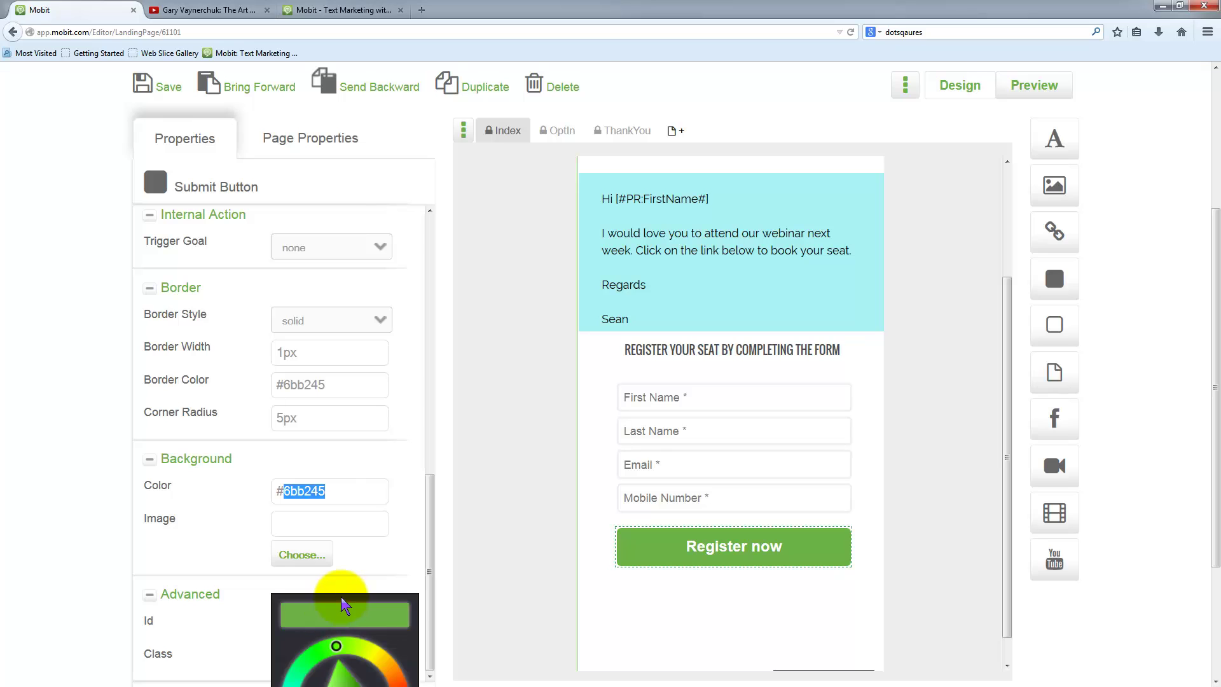
{"action": "type", "text": "00000"}
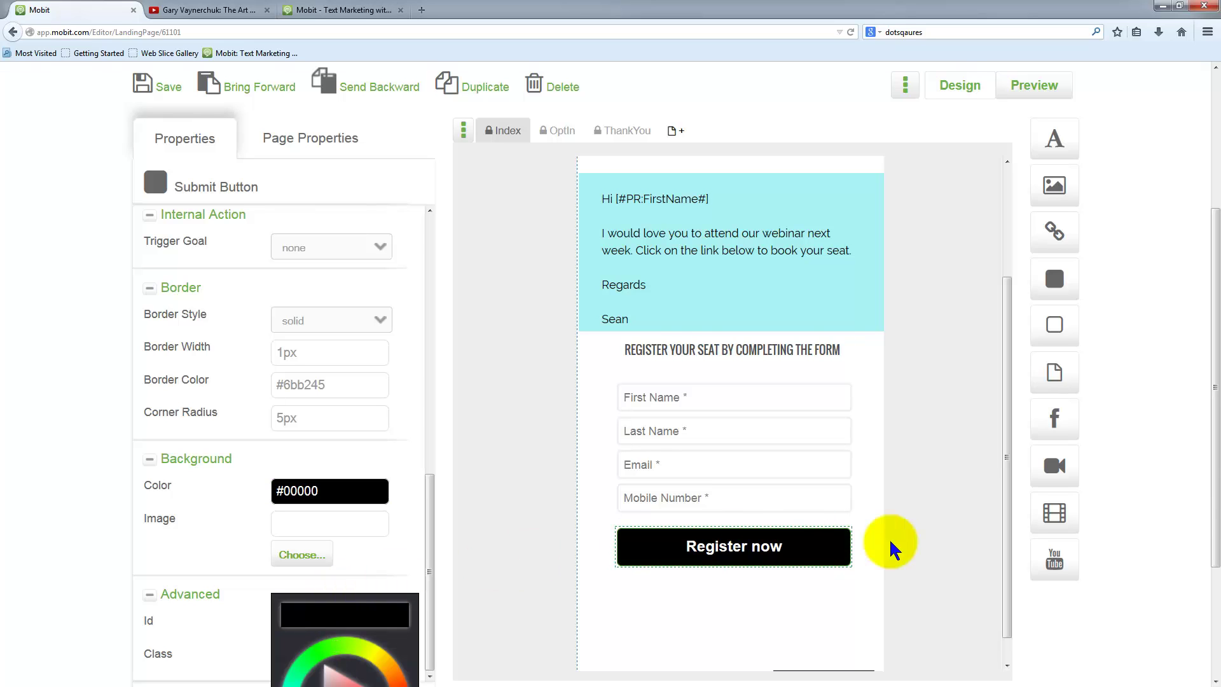
{"action": "scroll", "coordinate": [917, 539], "scroll_direction": "up", "scroll_amount": 3}
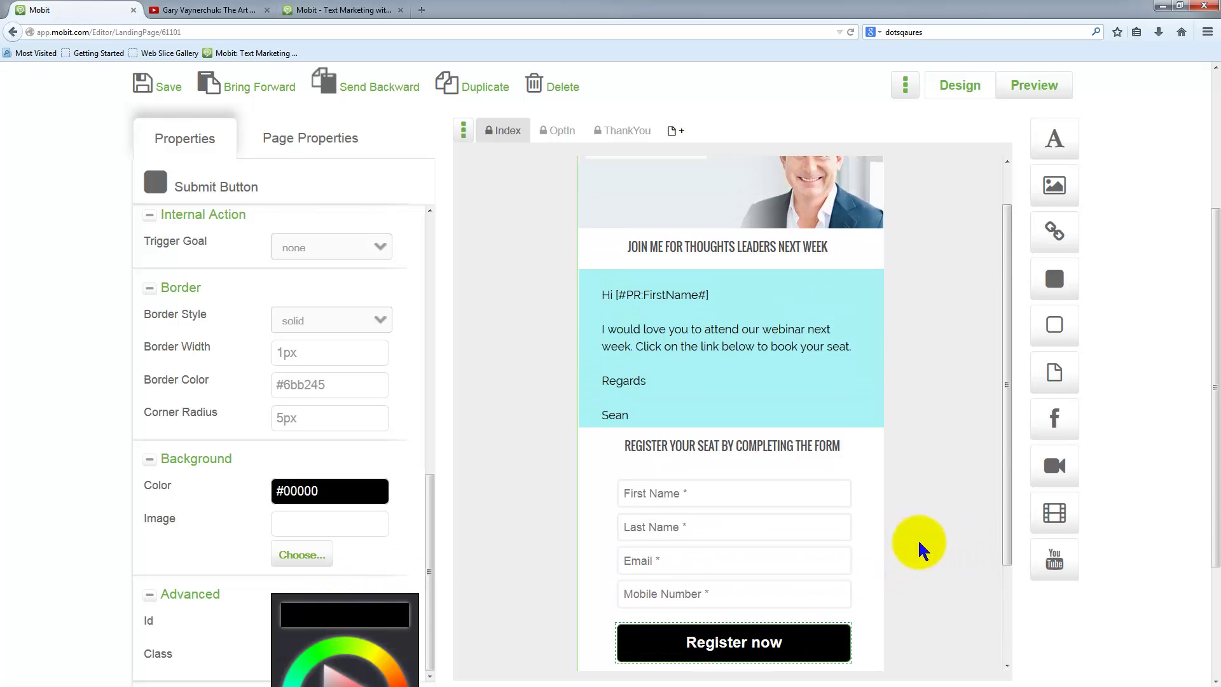
{"action": "scroll", "coordinate": [918, 537], "scroll_direction": "down", "scroll_amount": 2}
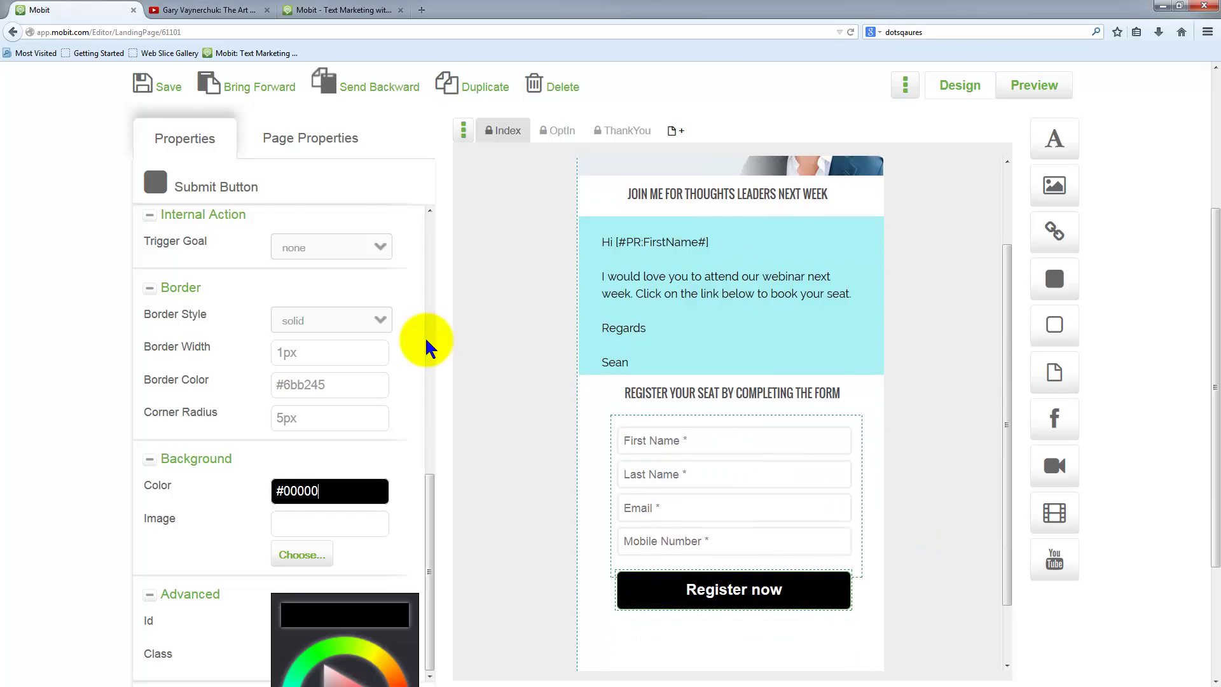
- Save the landing page and dismiss the 'Page saved successfully' message
{"action": "left_click", "coordinate": [166, 93]}
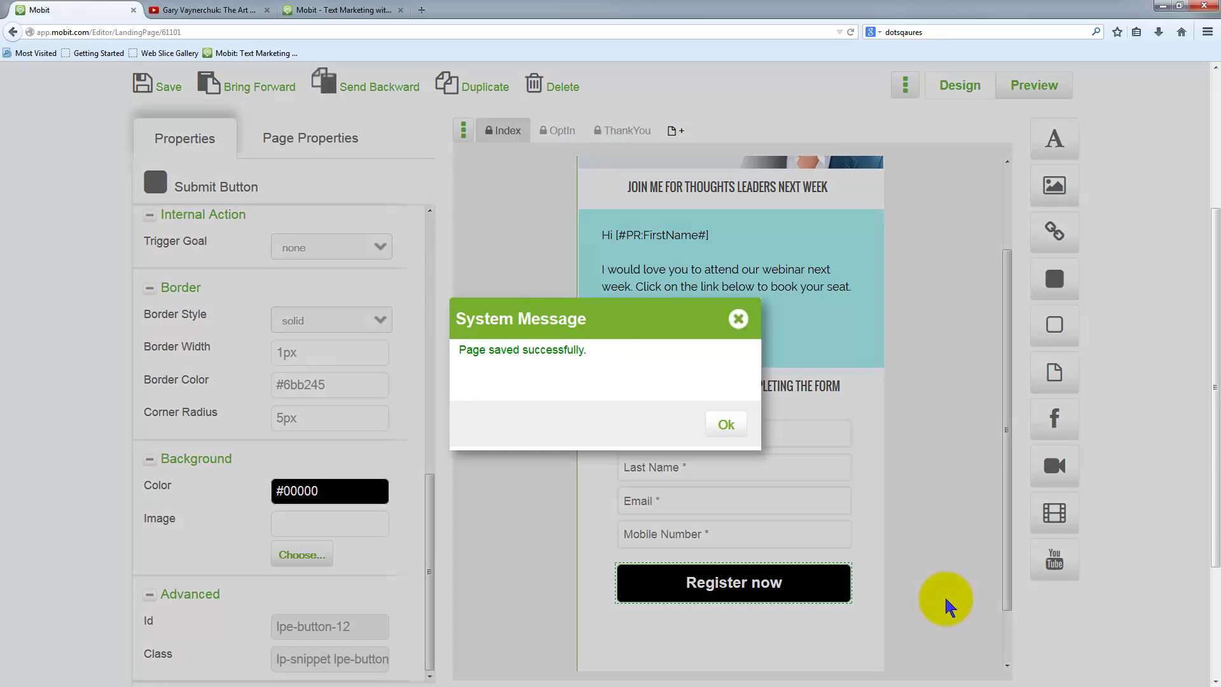
{"action": "left_click", "coordinate": [726, 424]}
{"action": "scroll", "coordinate": [947, 555], "scroll_direction": "down", "scroll_amount": 2}
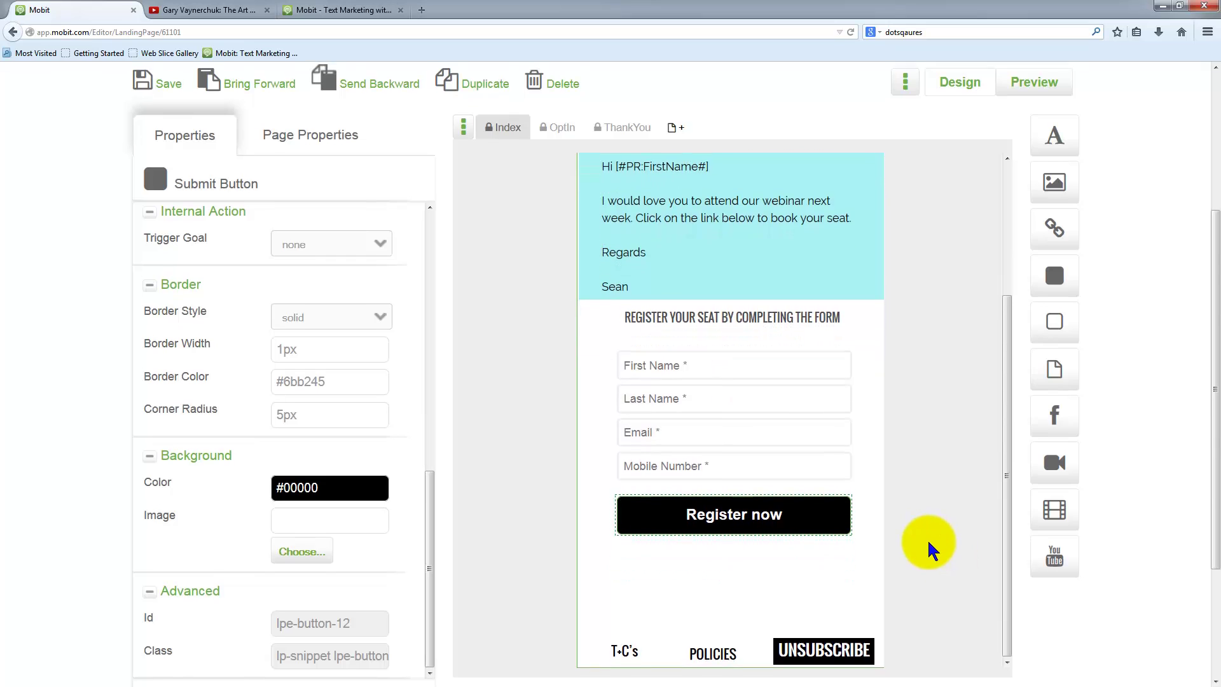
{"action": "scroll", "coordinate": [922, 546], "scroll_direction": "down", "scroll_amount": 2}
{"action": "scroll", "coordinate": [913, 543], "scroll_direction": "up", "scroll_amount": 6}
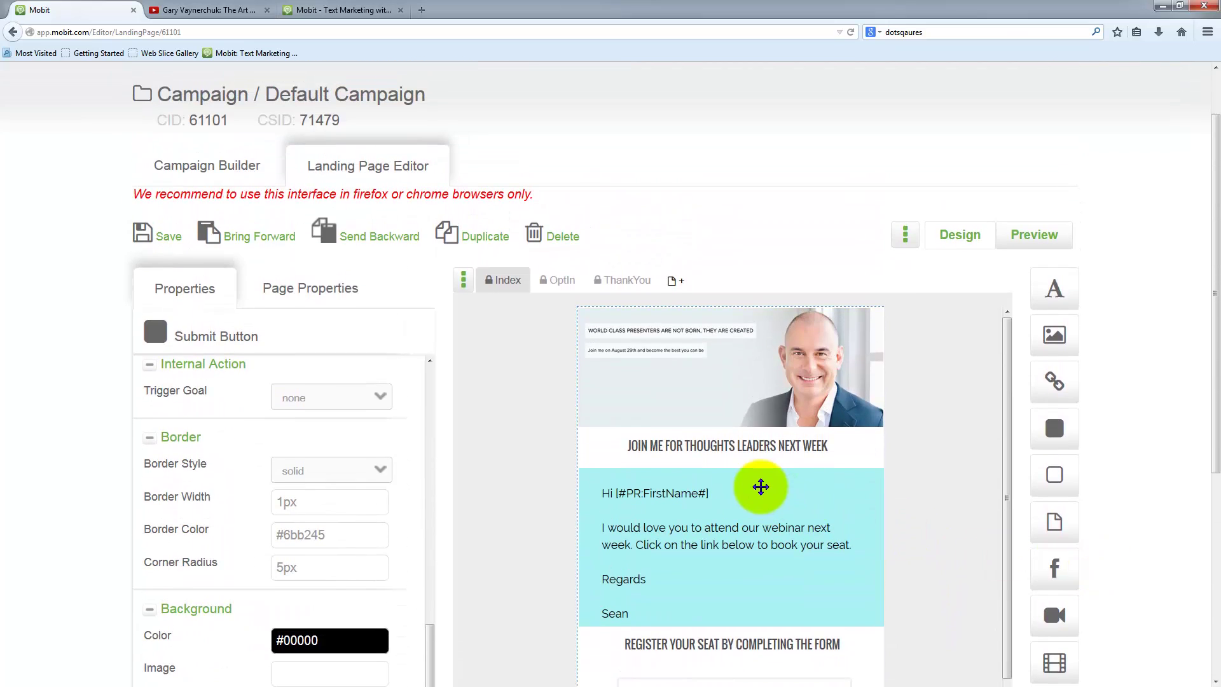
{"action": "scroll", "coordinate": [919, 531], "scroll_direction": "down", "scroll_amount": 1}
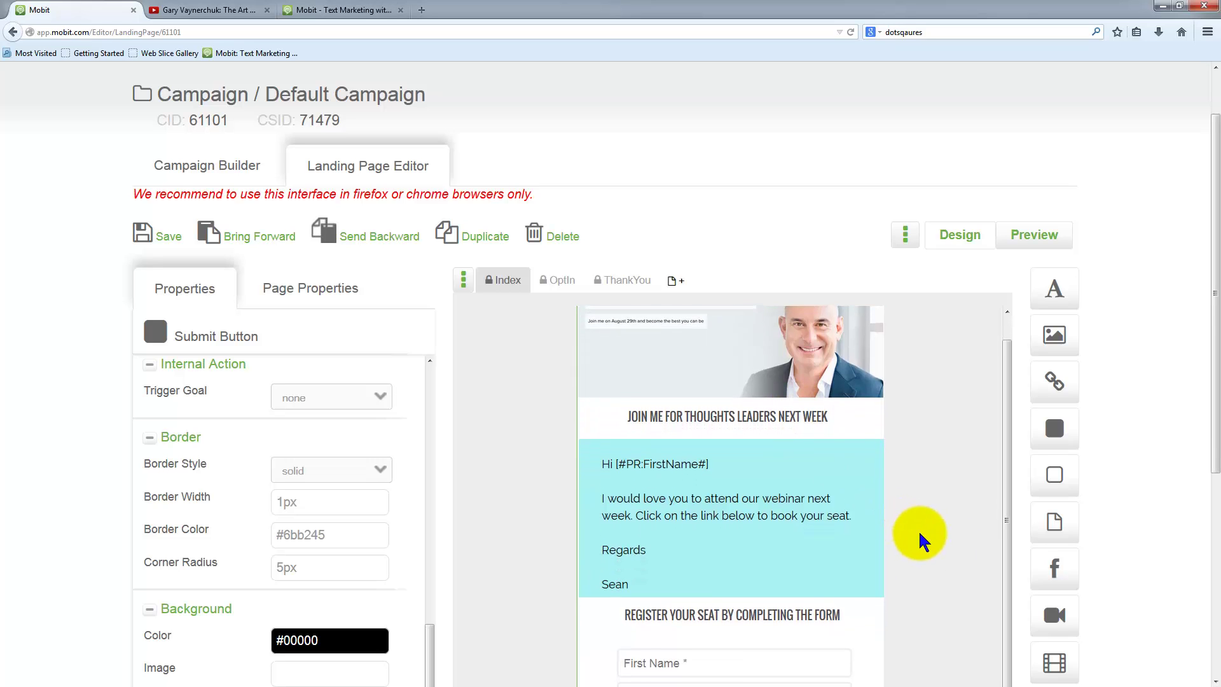
{"action": "scroll", "coordinate": [1107, 528], "scroll_direction": "up", "scroll_amount": 1}
{"action": "scroll", "coordinate": [917, 476], "scroll_direction": "up", "scroll_amount": 2}
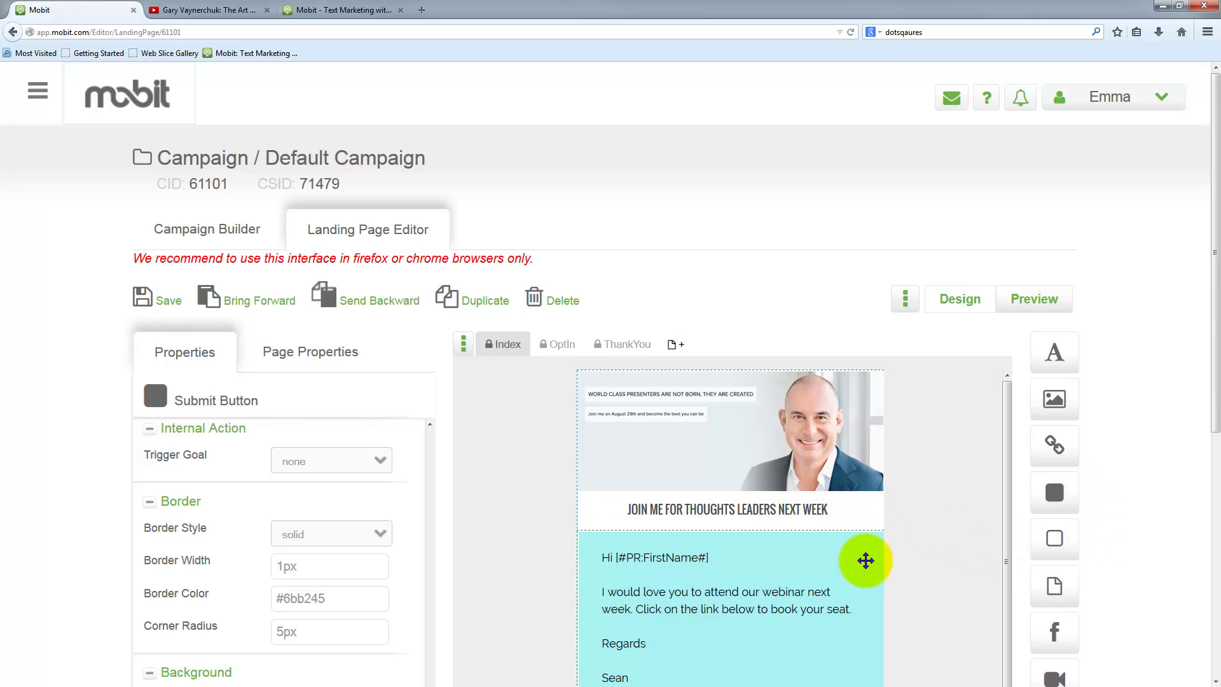
- Lower the JOIN ME FOR THOUGHTS LEADERS NEXT WEEK heading to 171.667px top, below the image
{"action": "scroll", "coordinate": [1113, 597], "scroll_direction": "down", "scroll_amount": 3}
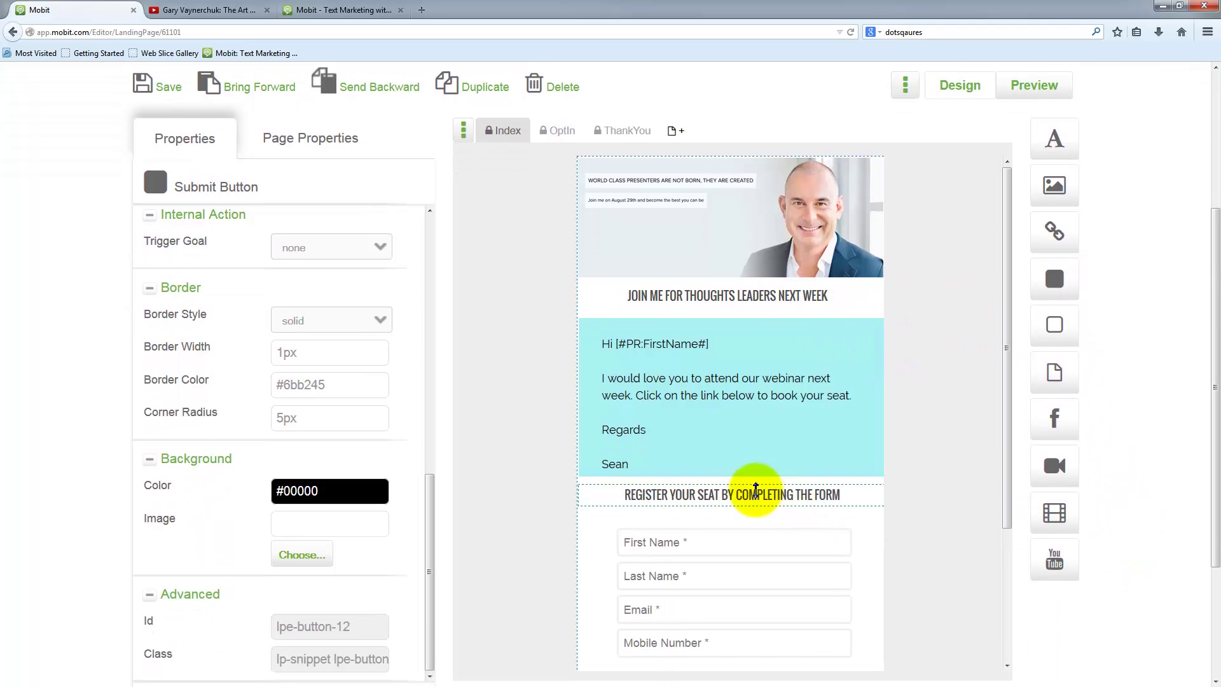
{"action": "left_click", "coordinate": [749, 509]}
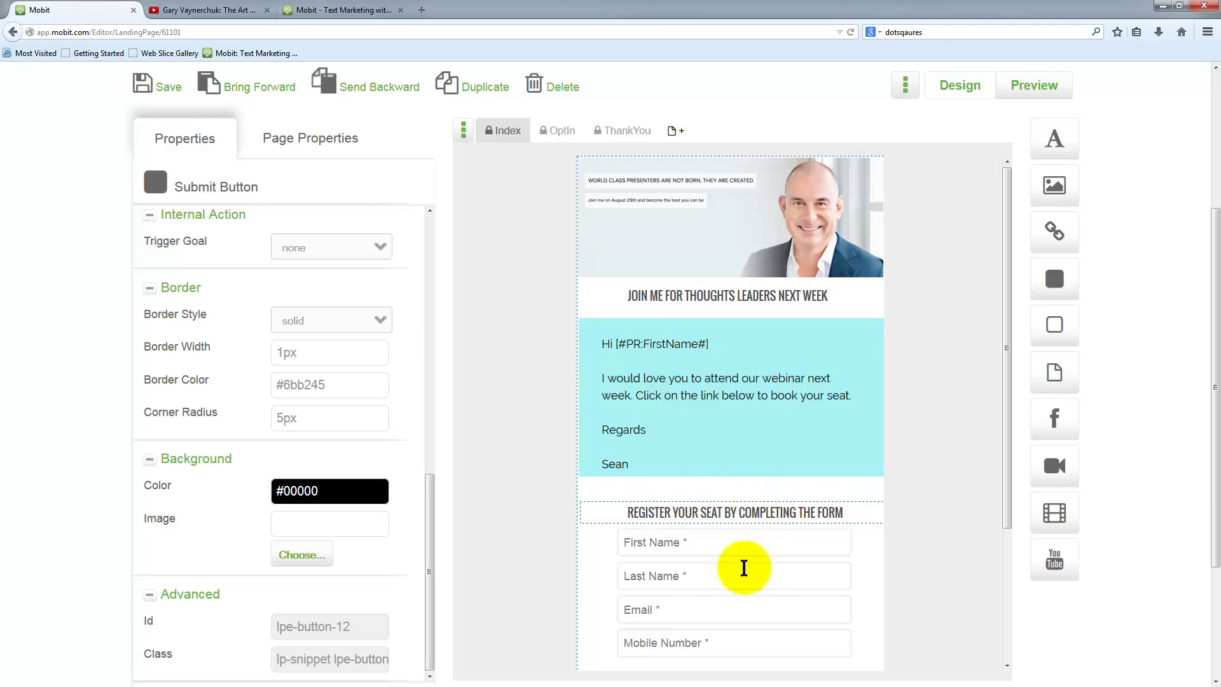
{"action": "left_click", "coordinate": [738, 523]}
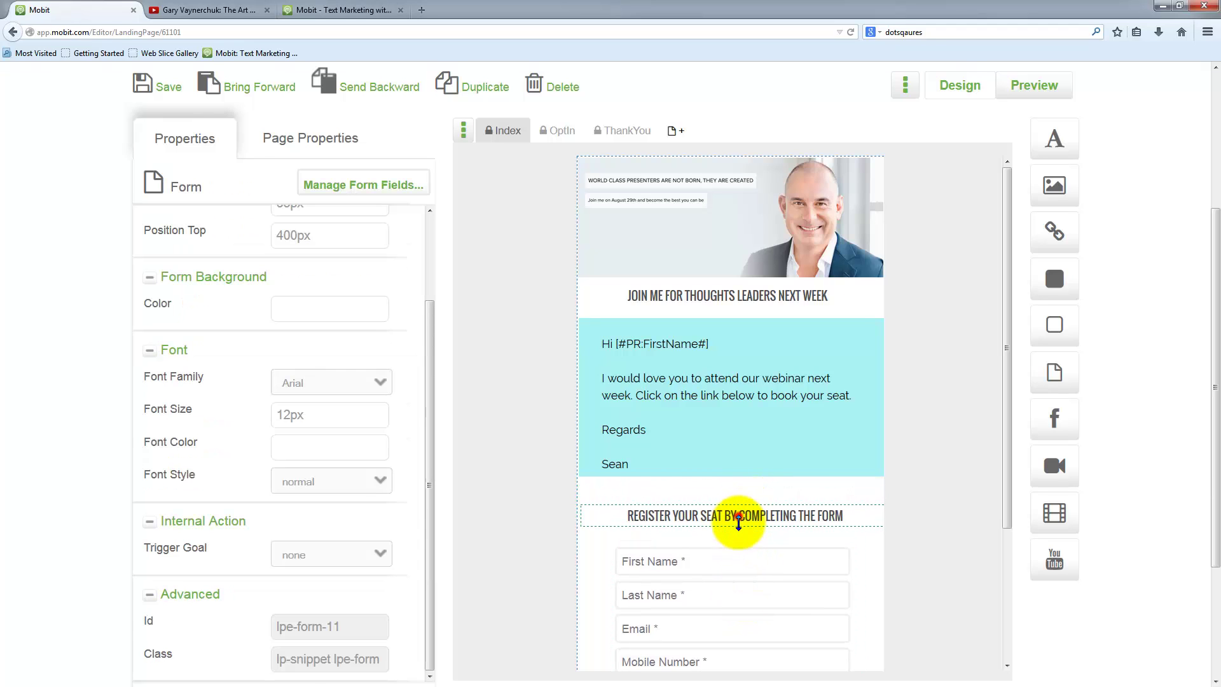
{"action": "left_click", "coordinate": [737, 512]}
{"action": "left_click", "coordinate": [741, 483]}
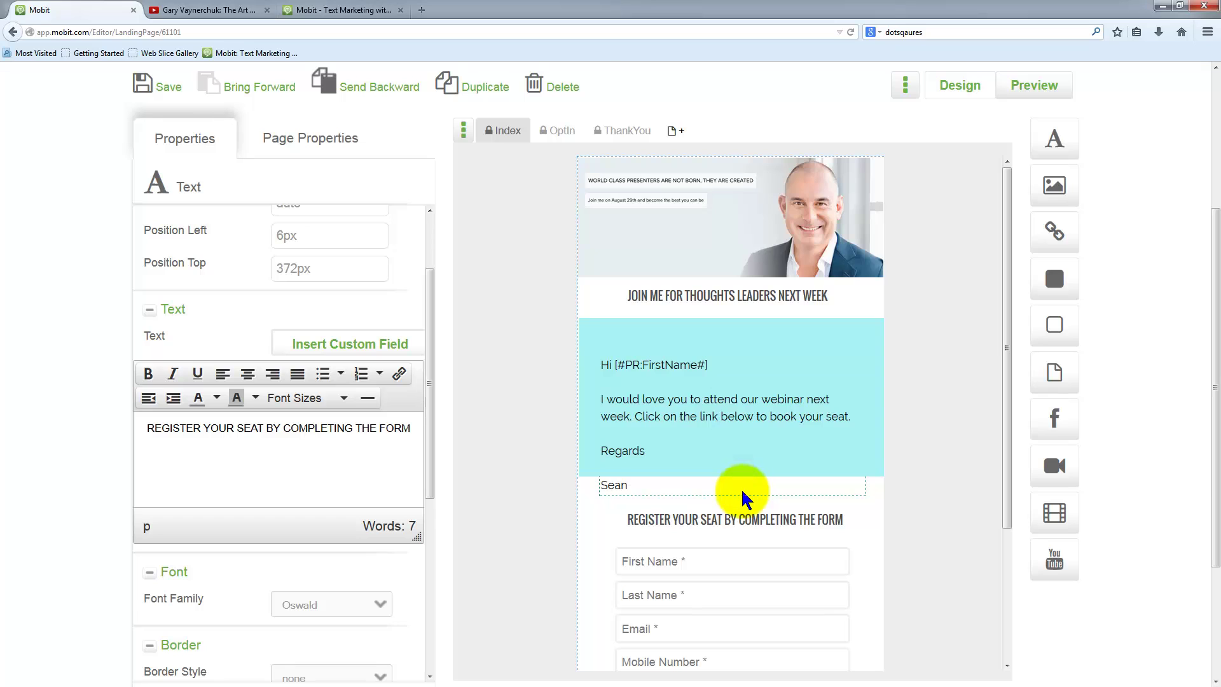
{"action": "left_click", "coordinate": [736, 334]}
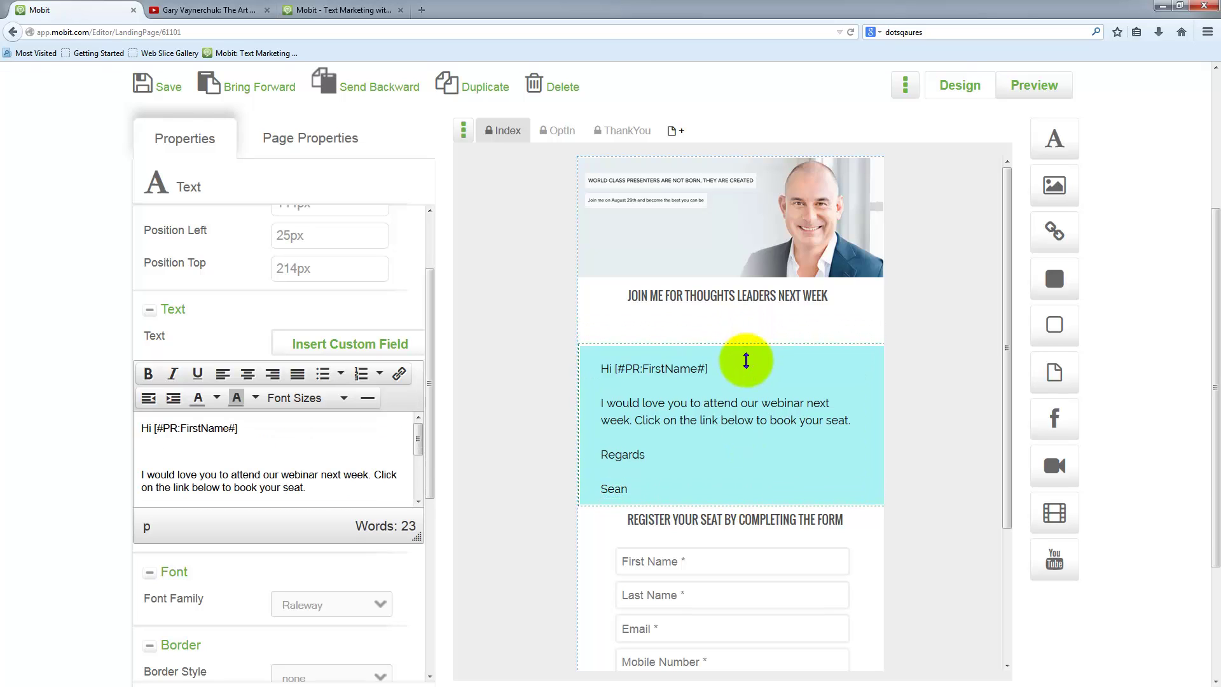
{"action": "left_click_drag", "start_coordinate": [752, 296], "coordinate": [759, 332]}
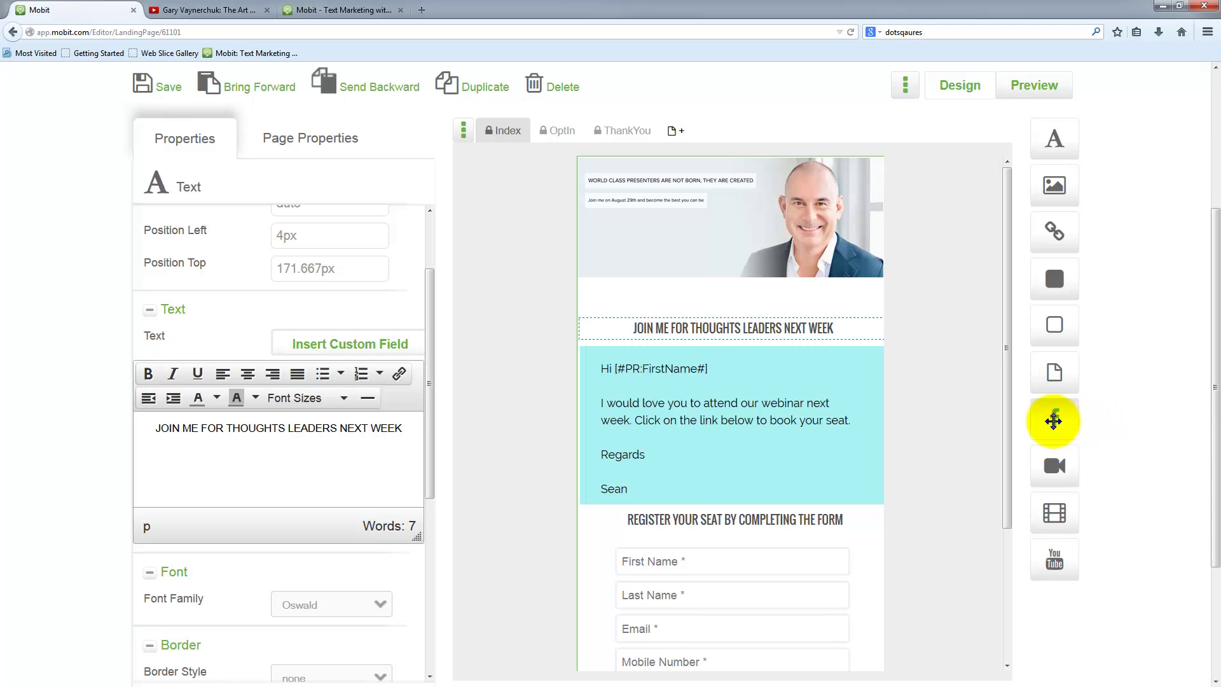
- Place a social icons bar along the bottom of the header image, then add an Image element
{"action": "left_click_drag", "start_coordinate": [1055, 425], "coordinate": [666, 295]}
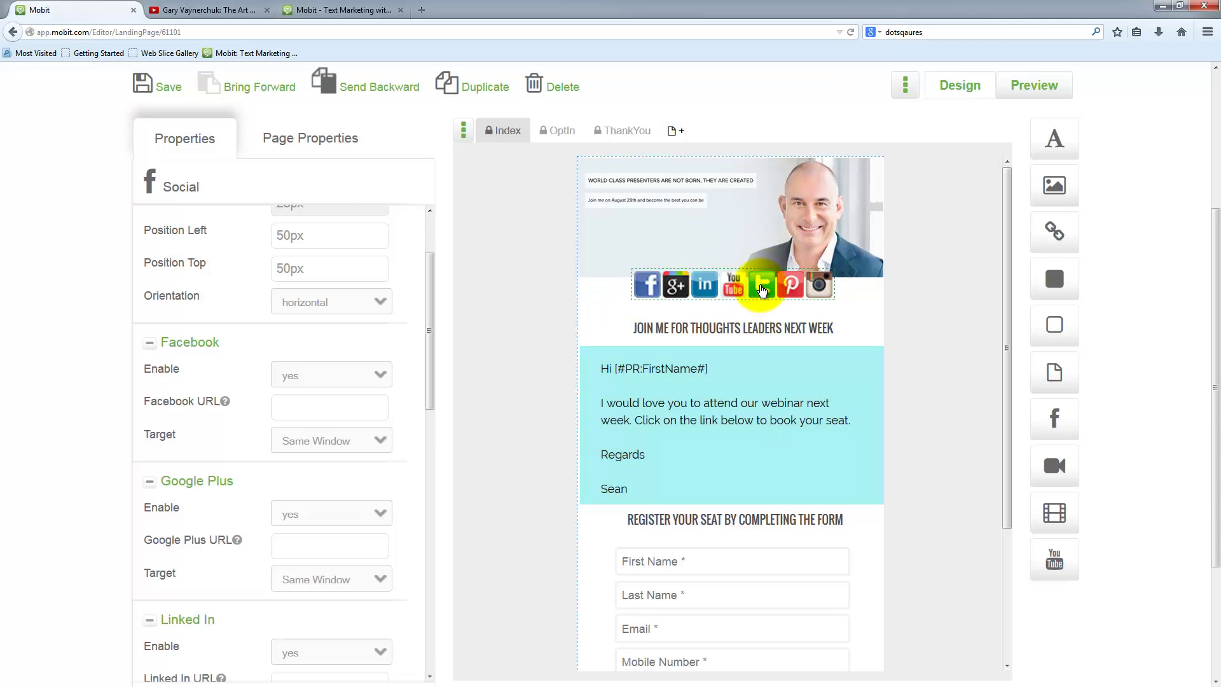
{"action": "left_click_drag", "start_coordinate": [763, 296], "coordinate": [763, 297]}
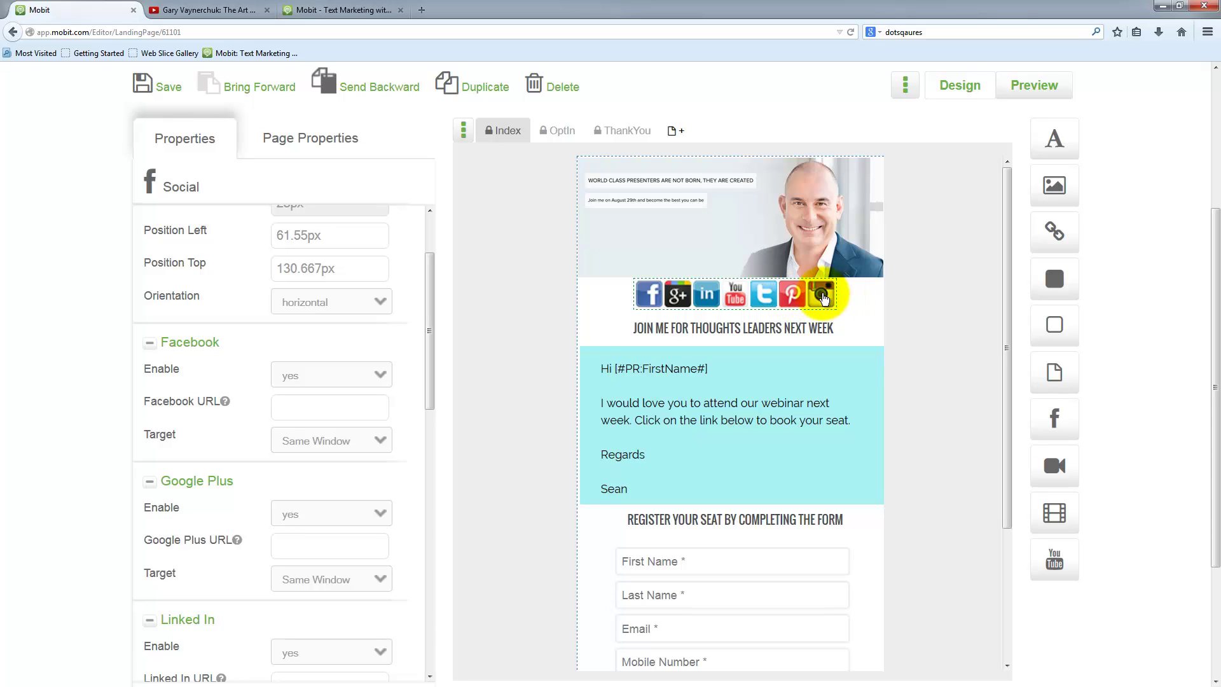
{"action": "left_click_drag", "start_coordinate": [804, 291], "coordinate": [795, 258]}
{"action": "left_click_drag", "start_coordinate": [1056, 185], "coordinate": [685, 309]}
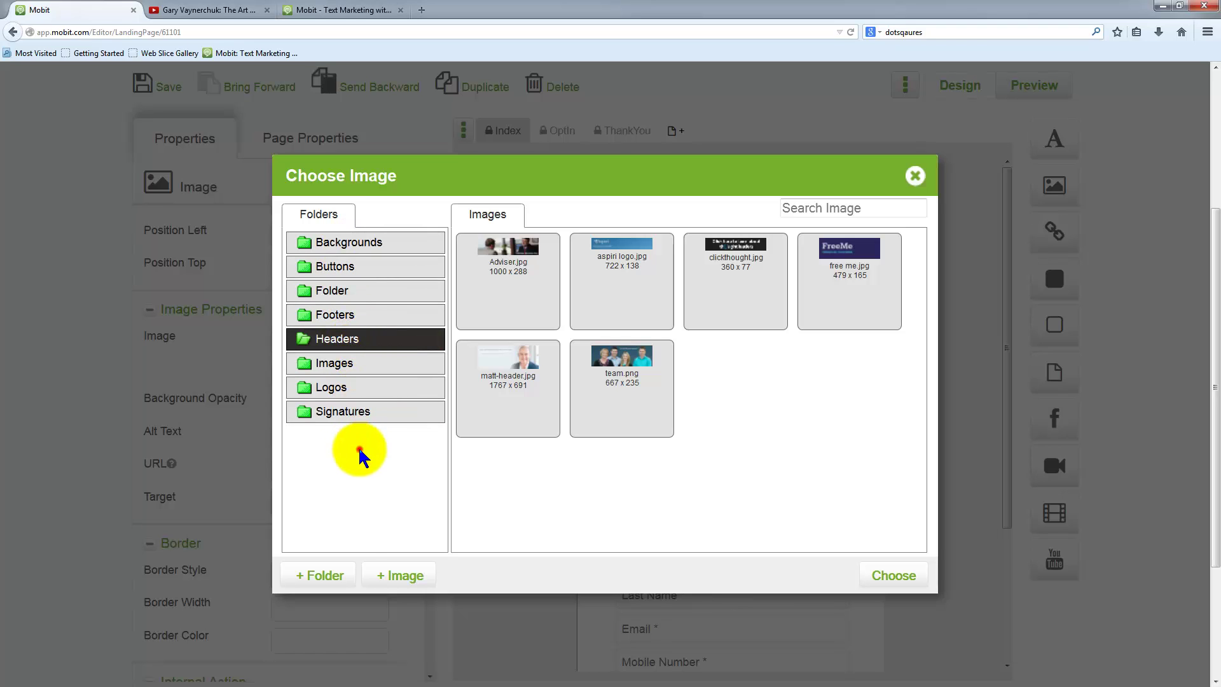
- Create a Social-icons image folder, open it, and start an image upload into it
{"action": "left_click", "coordinate": [324, 576]}
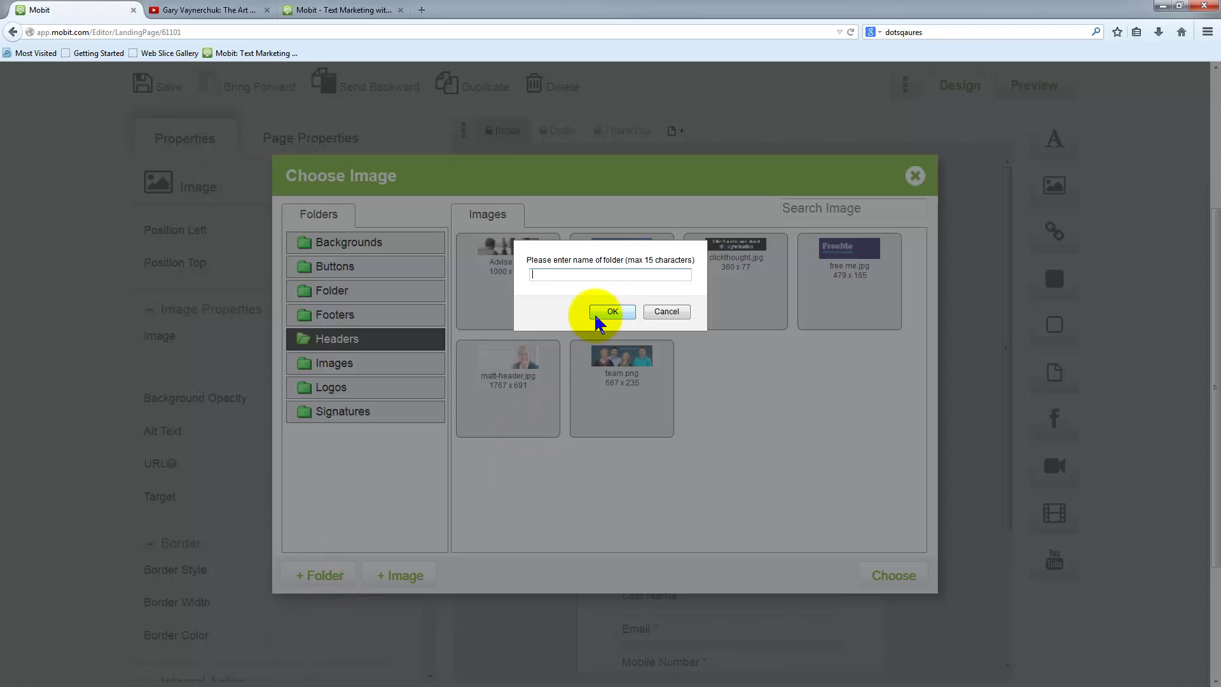
{"action": "type", "text": "Social-icons"}
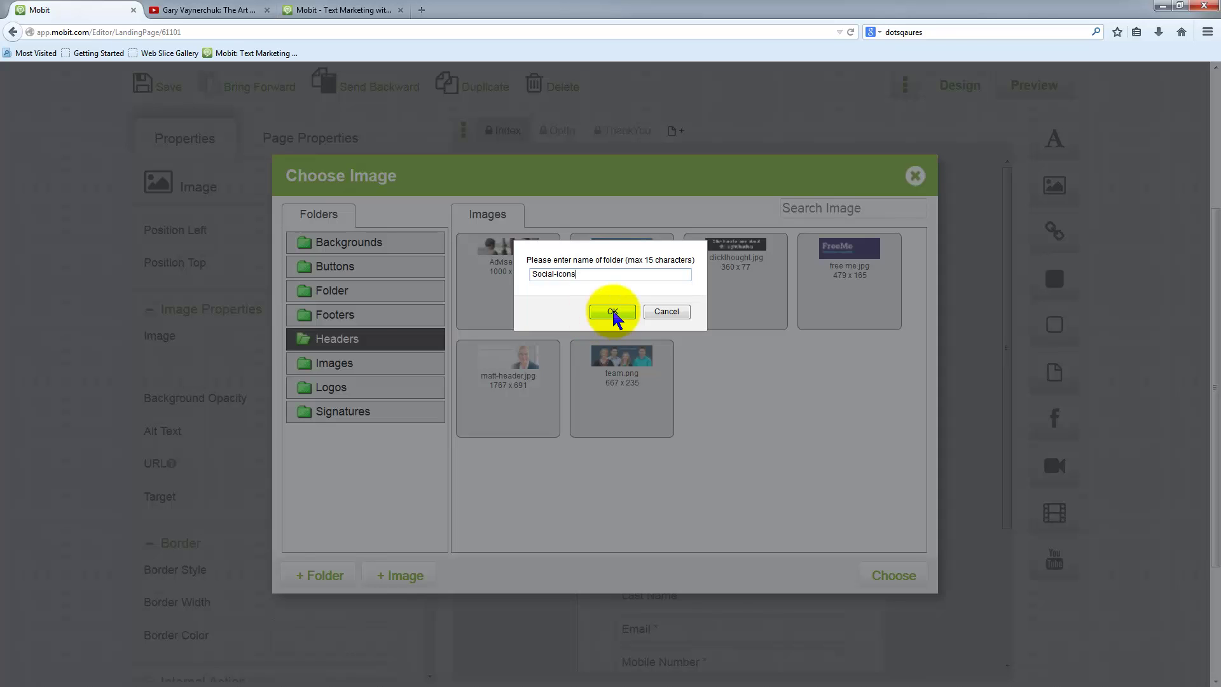
{"action": "left_click", "coordinate": [595, 314]}
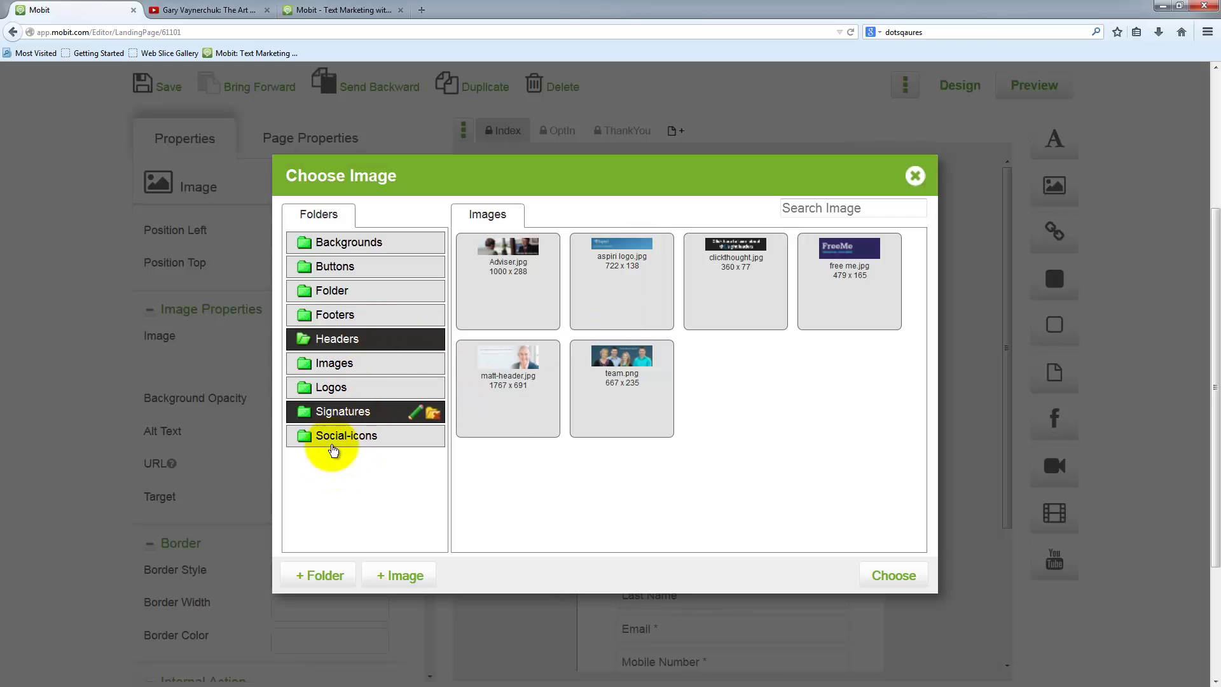
{"action": "left_click", "coordinate": [327, 438]}
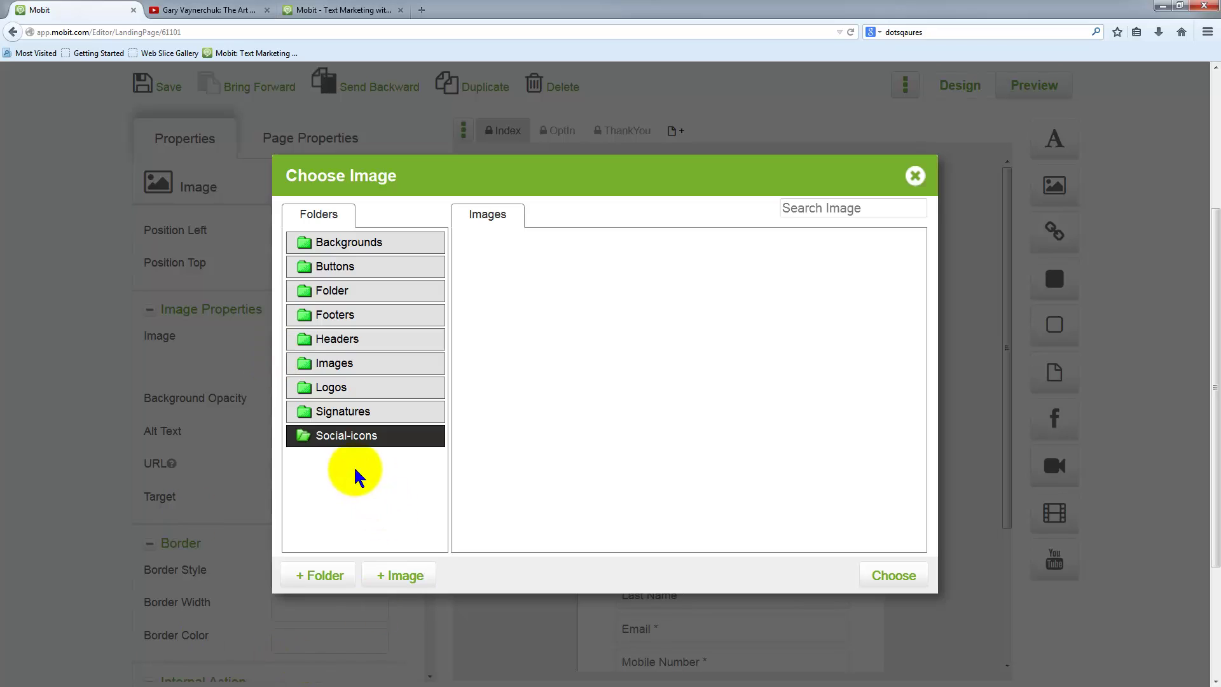
{"action": "left_click", "coordinate": [401, 576]}
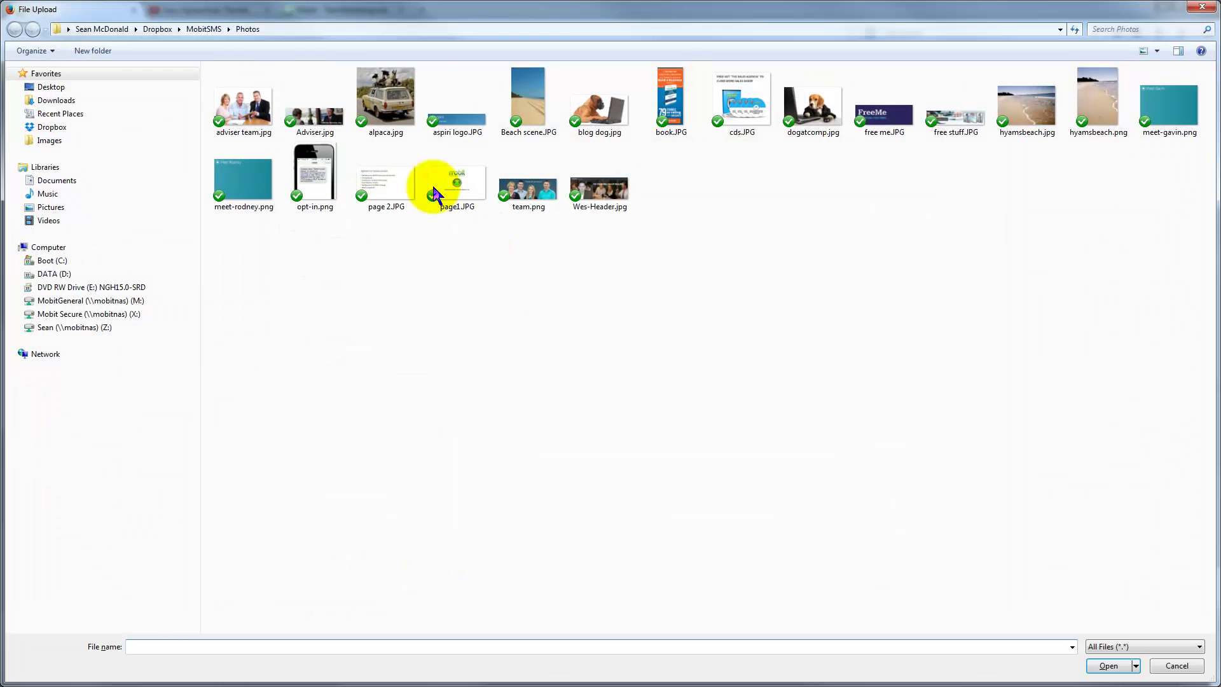
- Upload facebook.png from Dropbox > MobitSMS > Marketing > Images
{"action": "left_click", "coordinate": [52, 126]}
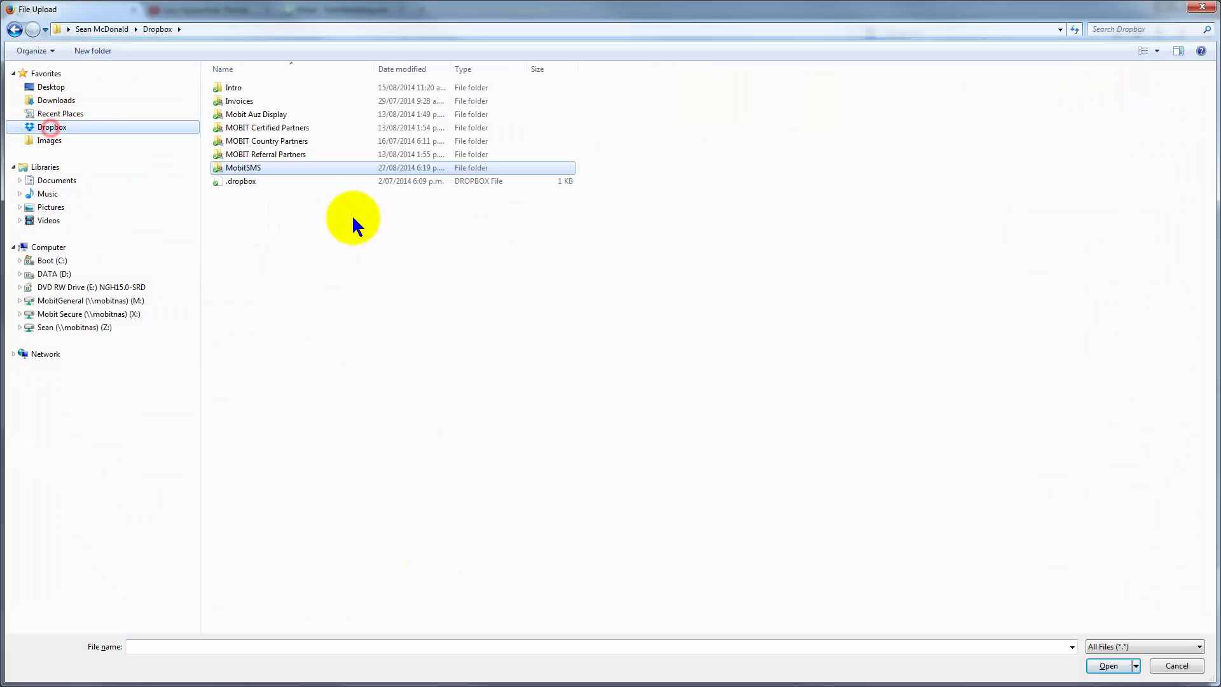
{"action": "double_click", "coordinate": [246, 169]}
{"action": "double_click", "coordinate": [287, 261]}
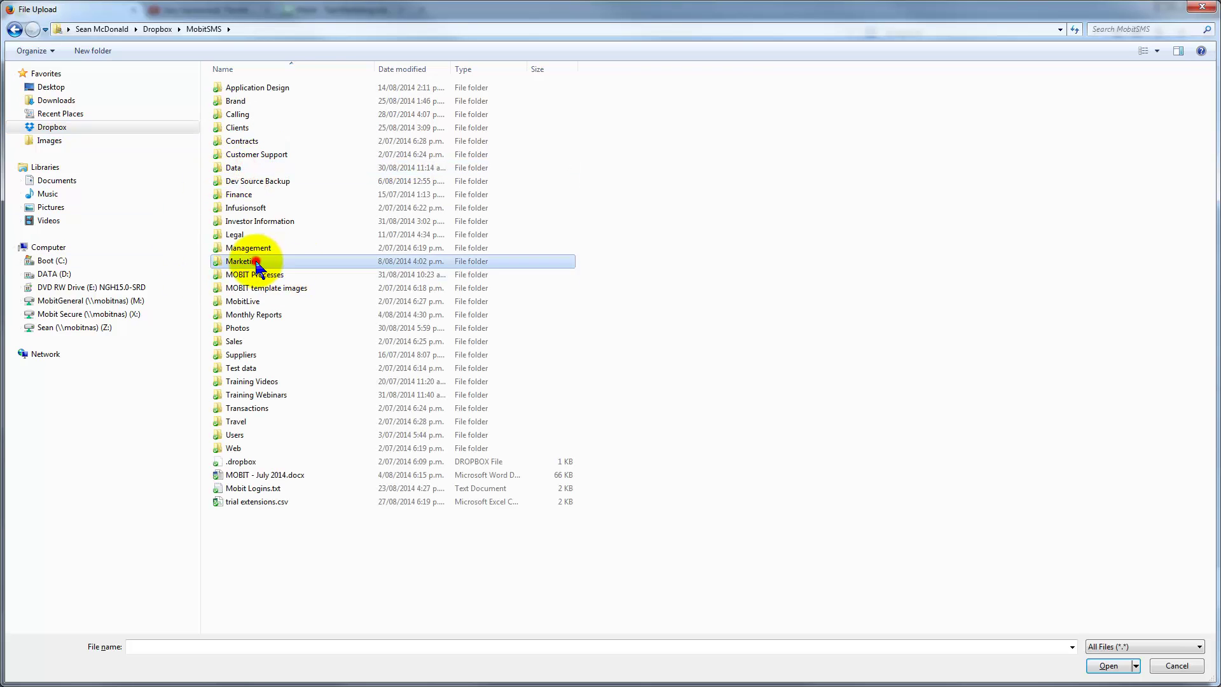
{"action": "double_click", "coordinate": [235, 181]}
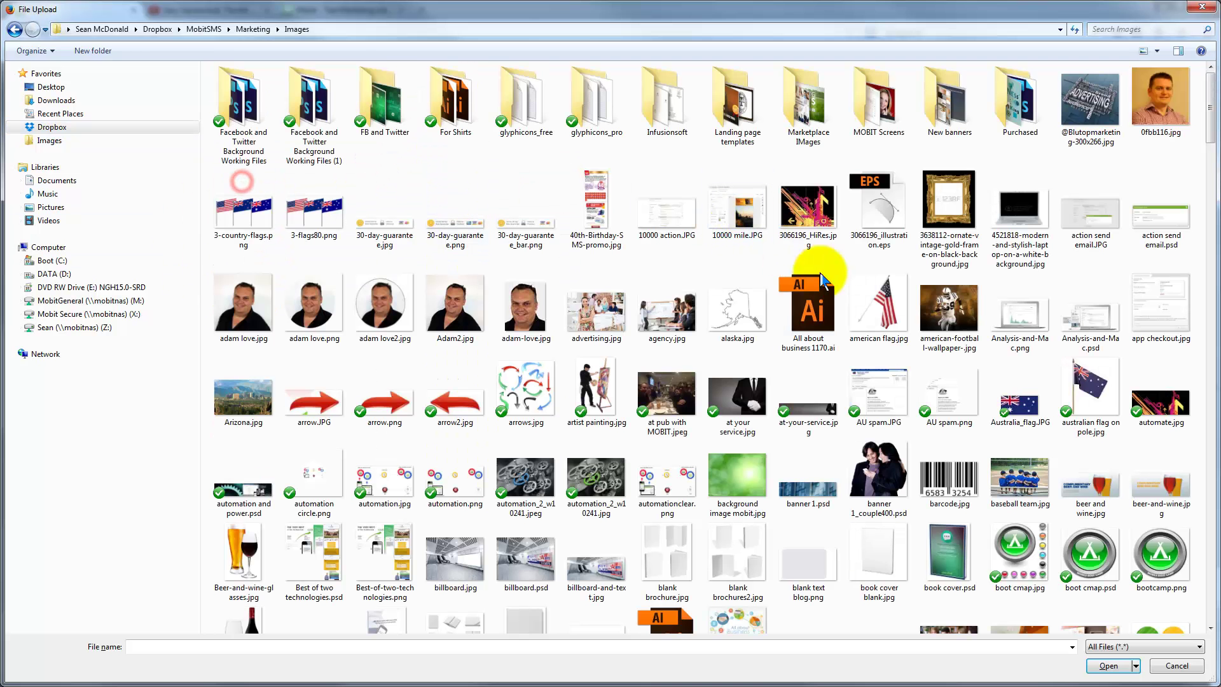
{"action": "scroll", "coordinate": [1212, 558], "scroll_direction": "down", "scroll_amount": 20}
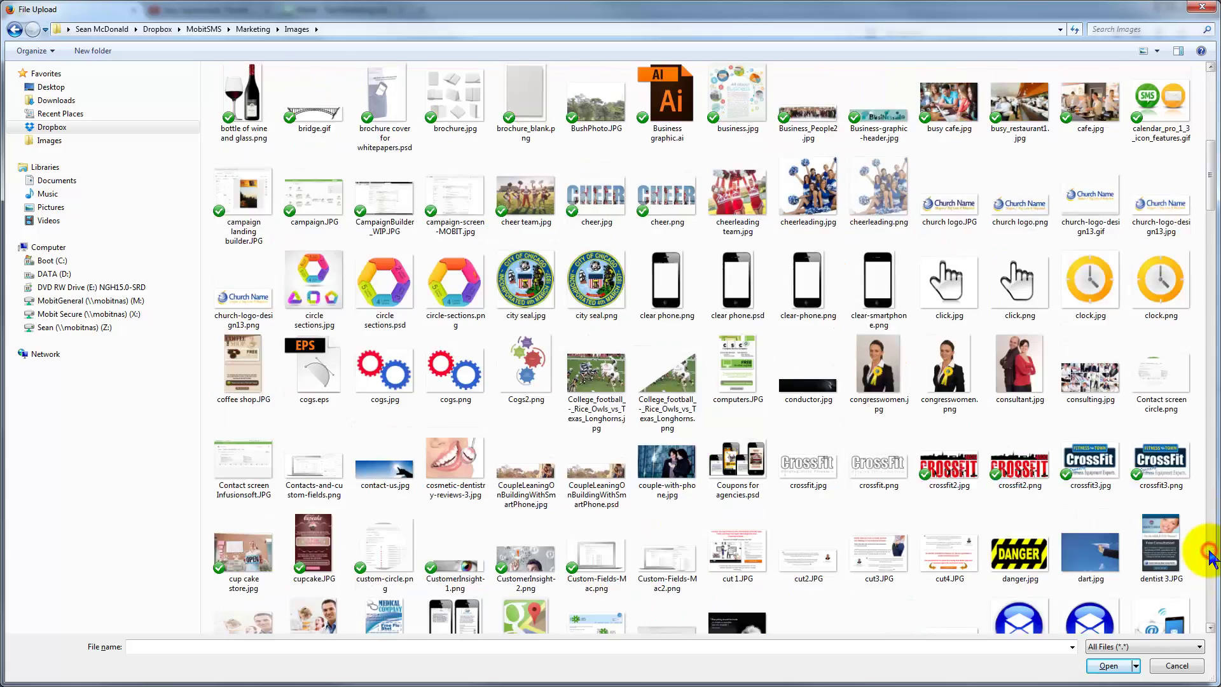
{"action": "scroll", "coordinate": [529, 185], "scroll_direction": "up", "scroll_amount": 15}
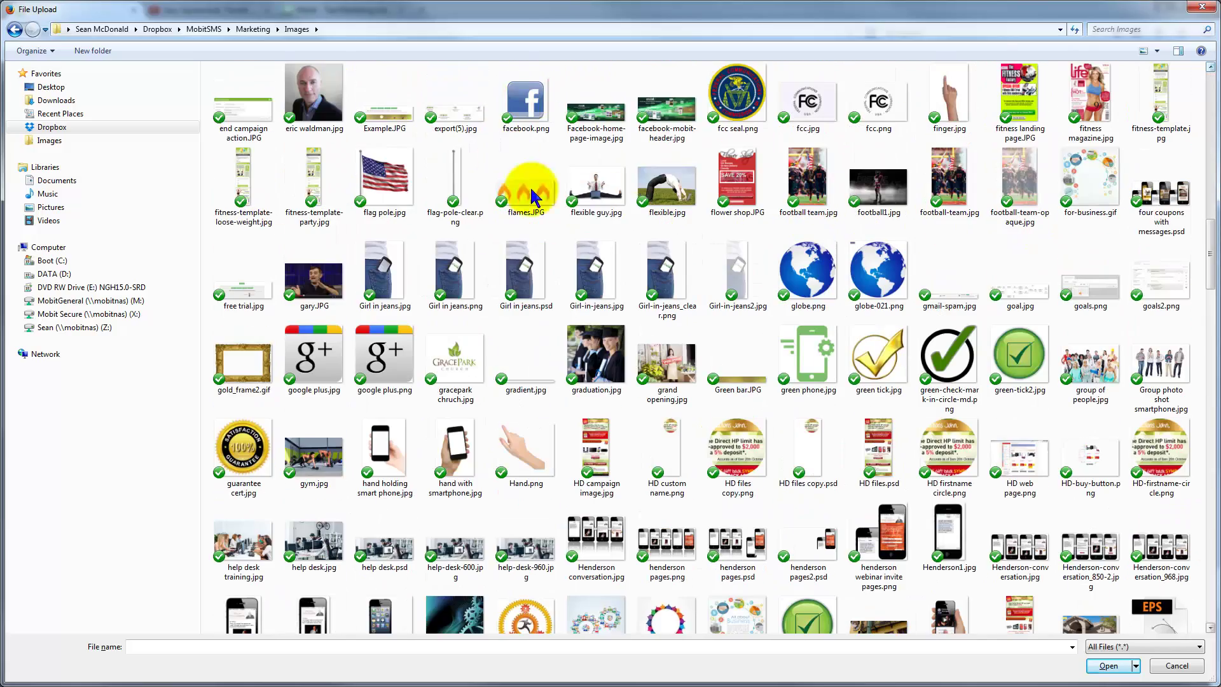
{"action": "left_click", "coordinate": [512, 118]}
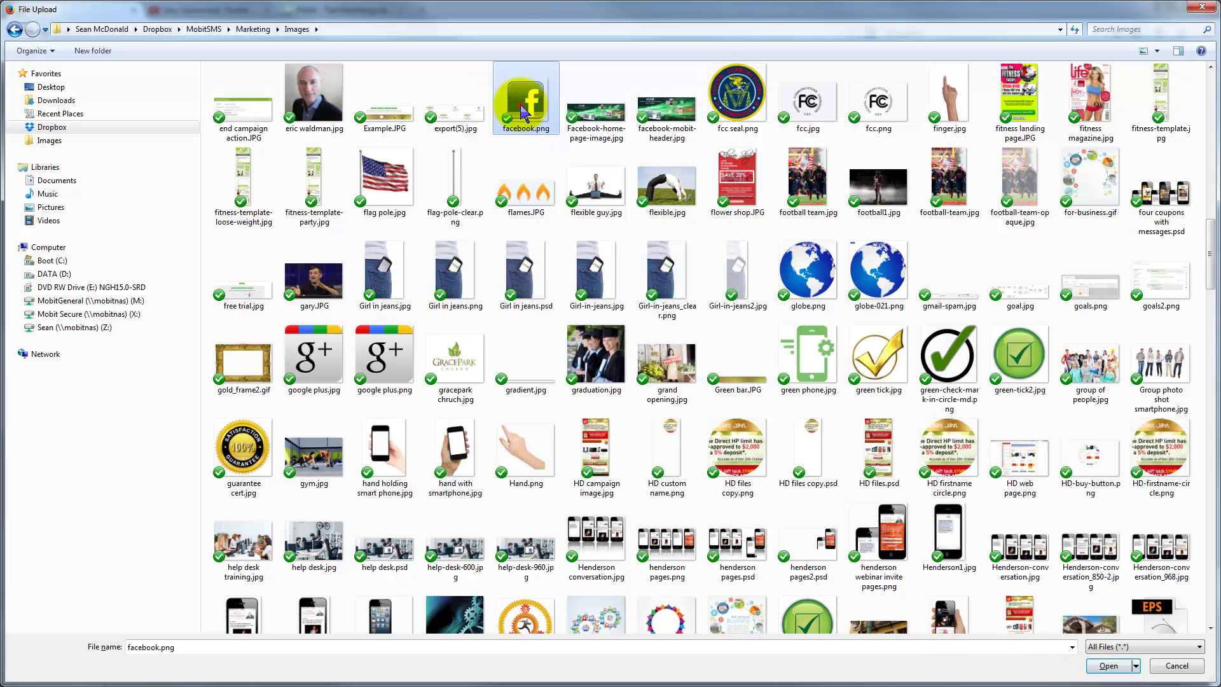
{"action": "left_click", "coordinate": [1107, 666]}
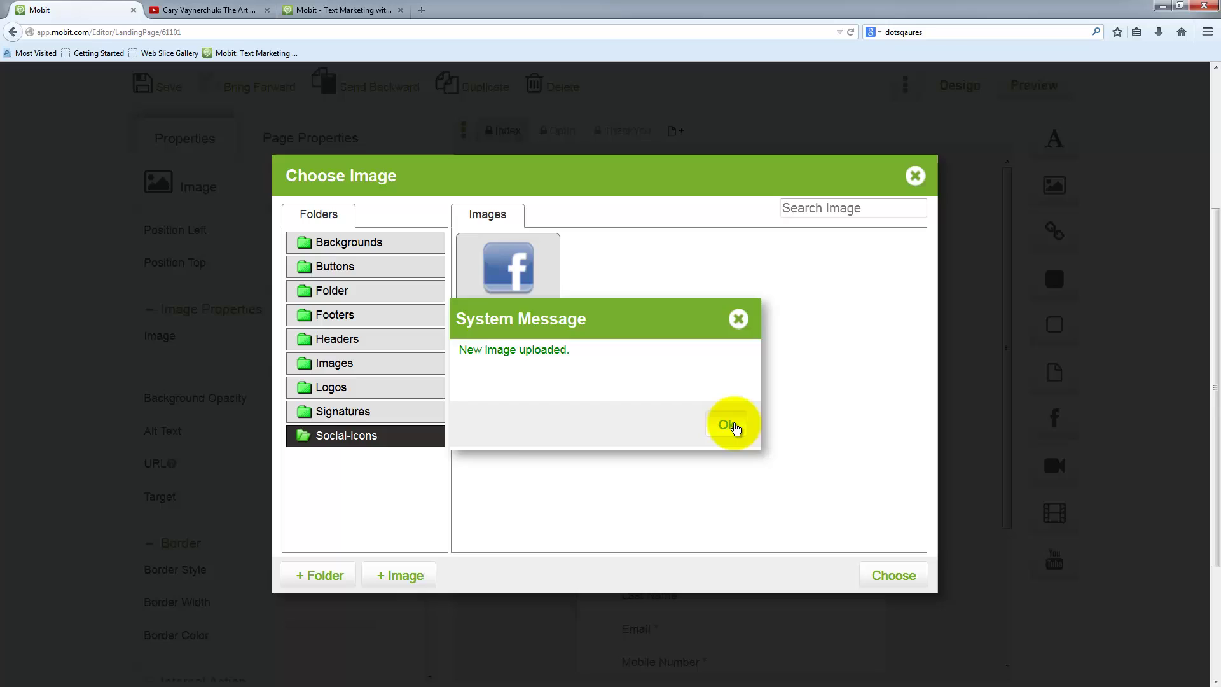
- Insert the uploaded facebook.png into the page beside the JOIN ME heading
{"action": "left_click", "coordinate": [731, 425]}
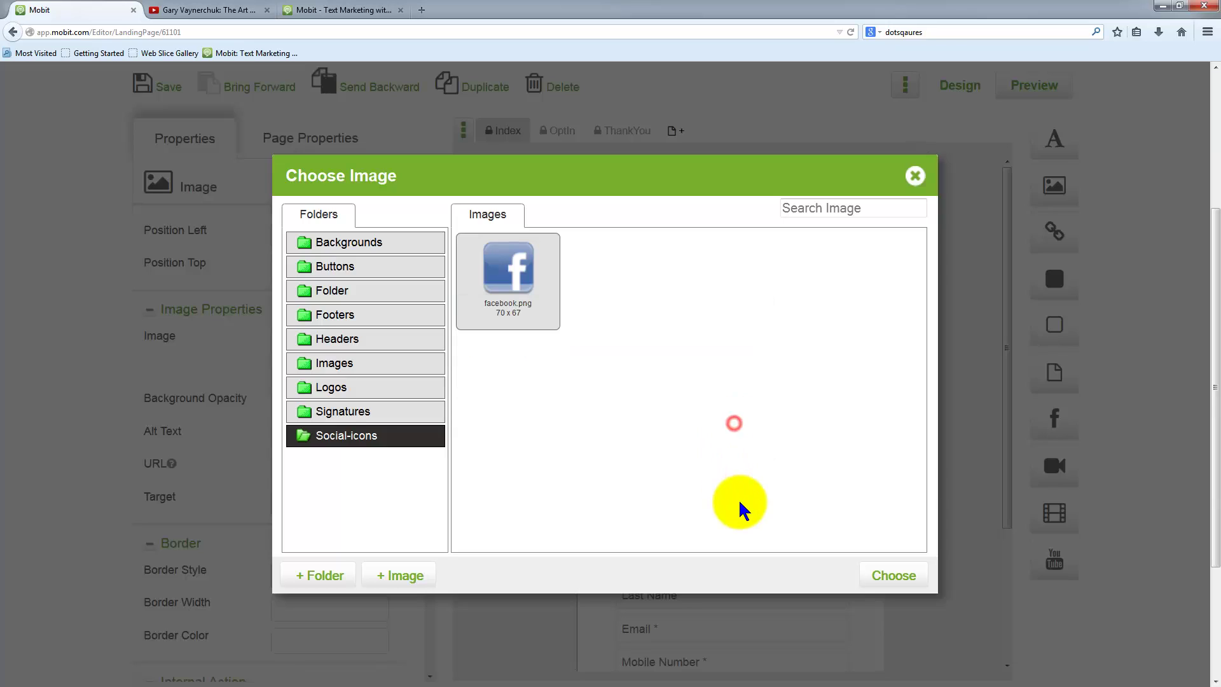
{"action": "left_click", "coordinate": [510, 264]}
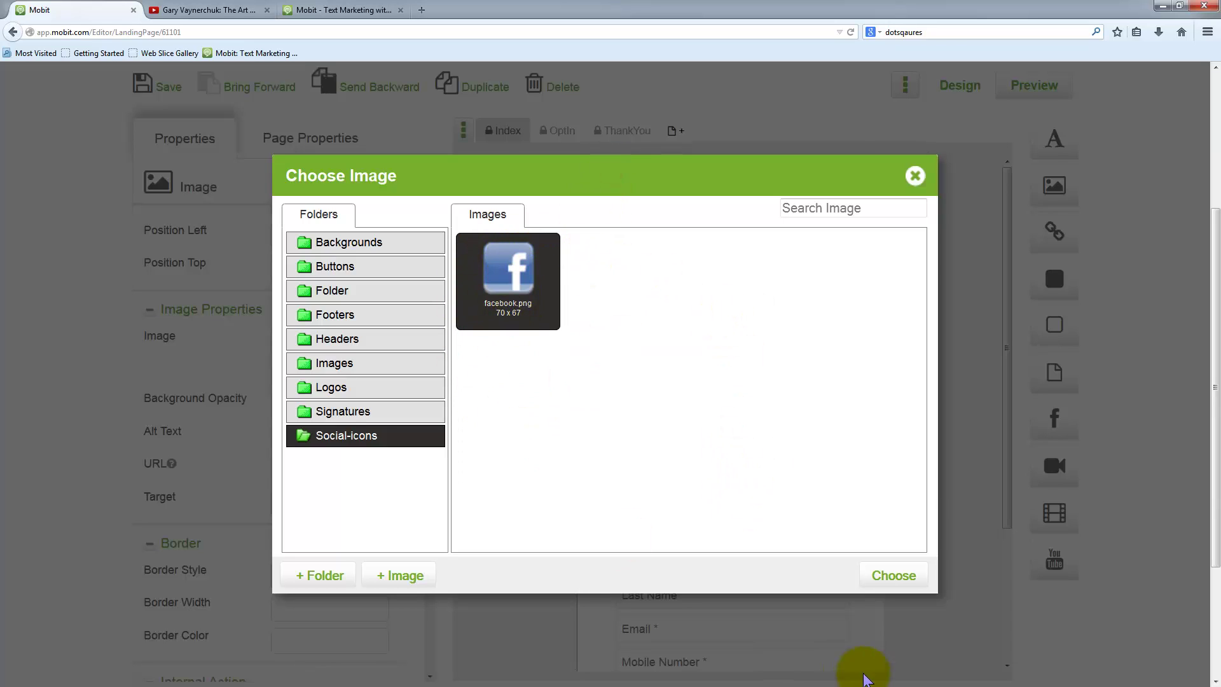
{"action": "left_click", "coordinate": [896, 578]}
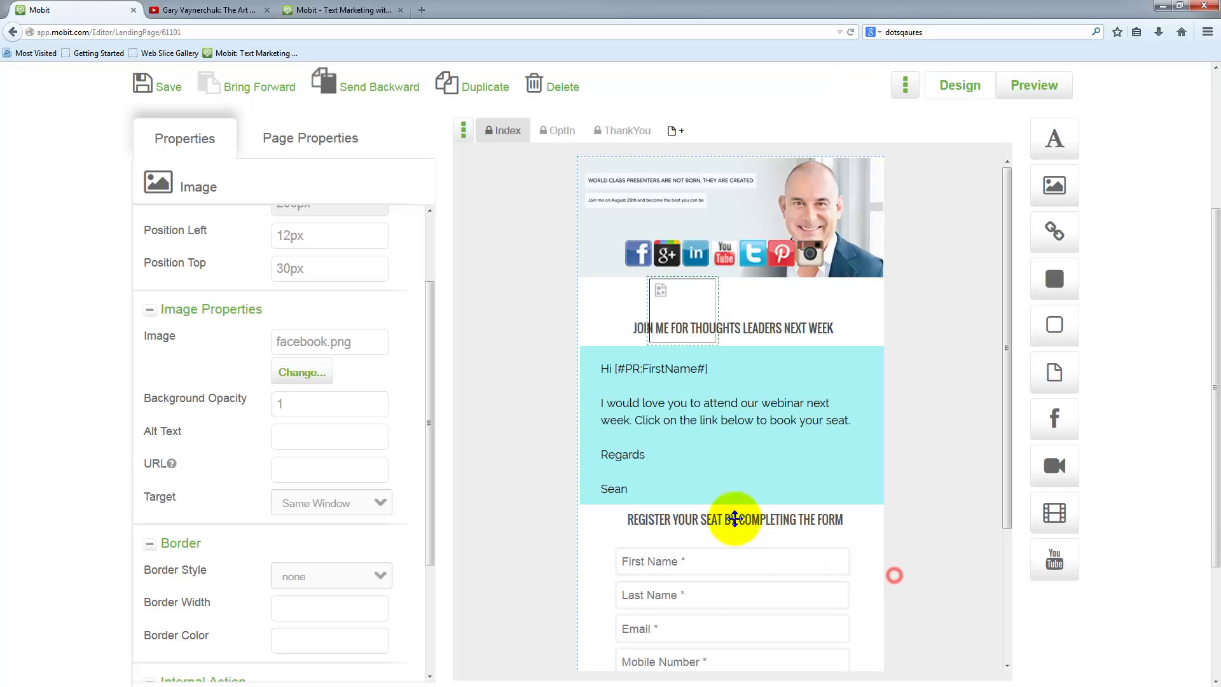
{"action": "left_click_drag", "start_coordinate": [691, 300], "coordinate": [849, 313]}
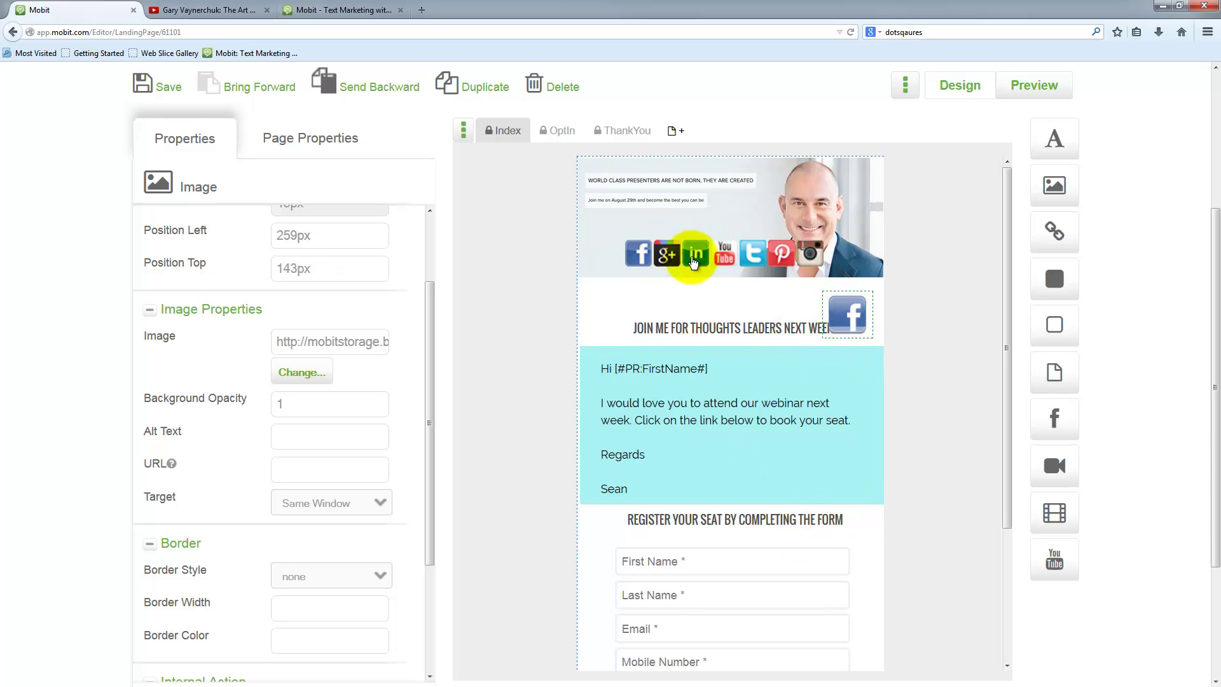
- Delete the separate Facebook image and move the social icons bar above the headline
{"action": "key", "text": "Delete"}
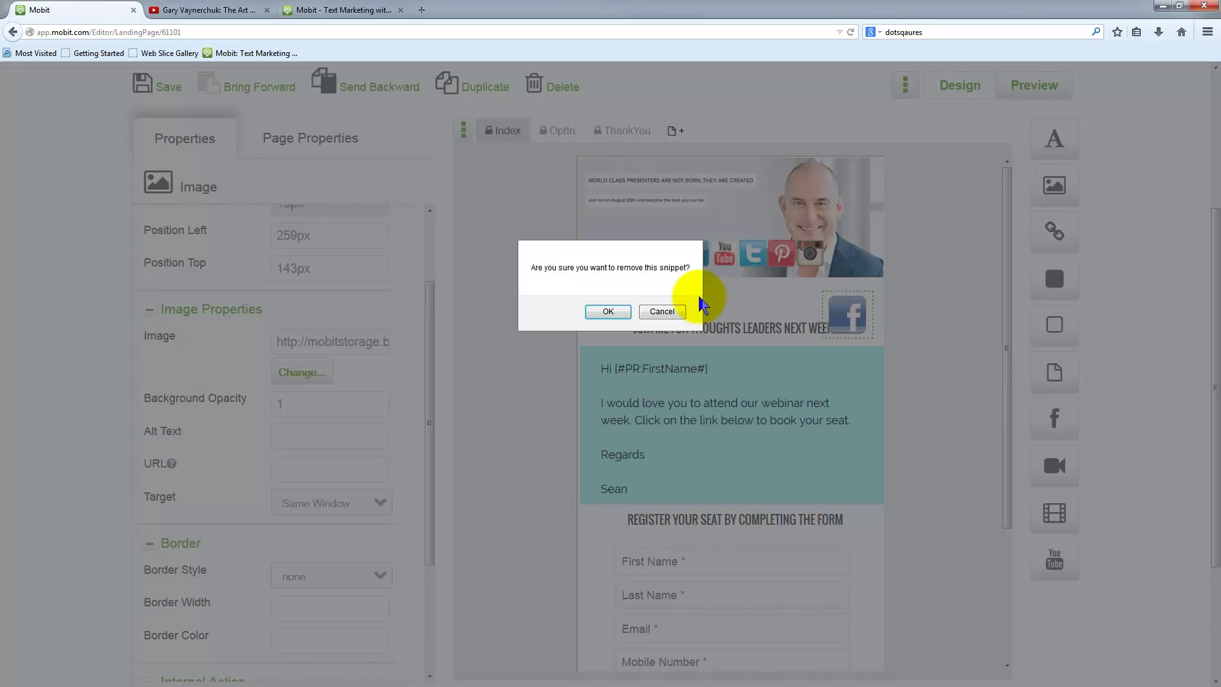
{"action": "left_click", "coordinate": [604, 309]}
{"action": "left_click_drag", "start_coordinate": [743, 256], "coordinate": [755, 299]}
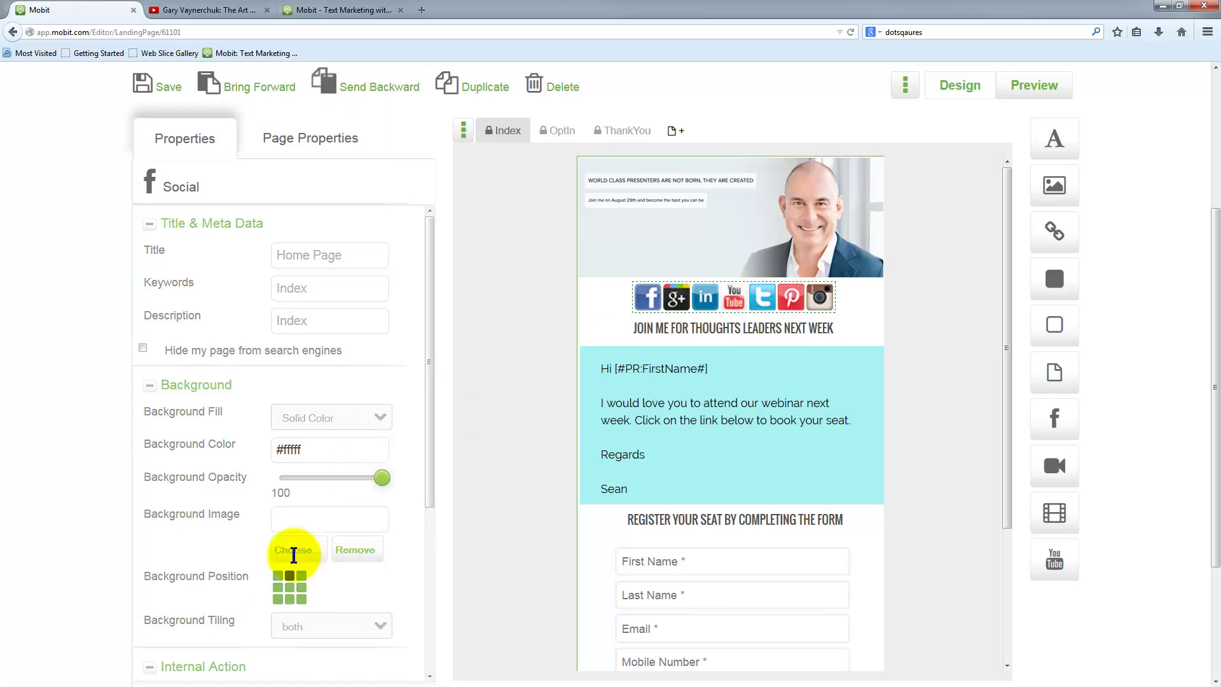
- Disable the Google Plus icon while keeping LinkedIn and Twitter enabled in the Social properties
{"action": "scroll", "coordinate": [341, 553], "scroll_direction": "down", "scroll_amount": 3}
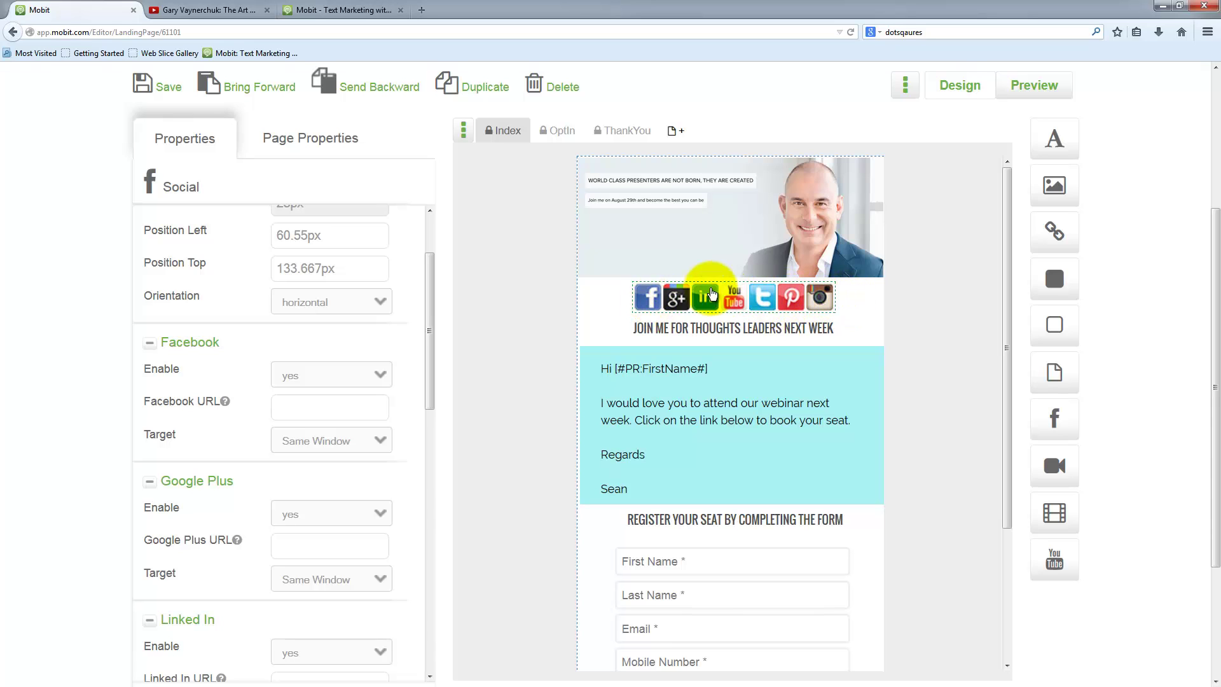
{"action": "scroll", "coordinate": [311, 372], "scroll_direction": "up", "scroll_amount": 3}
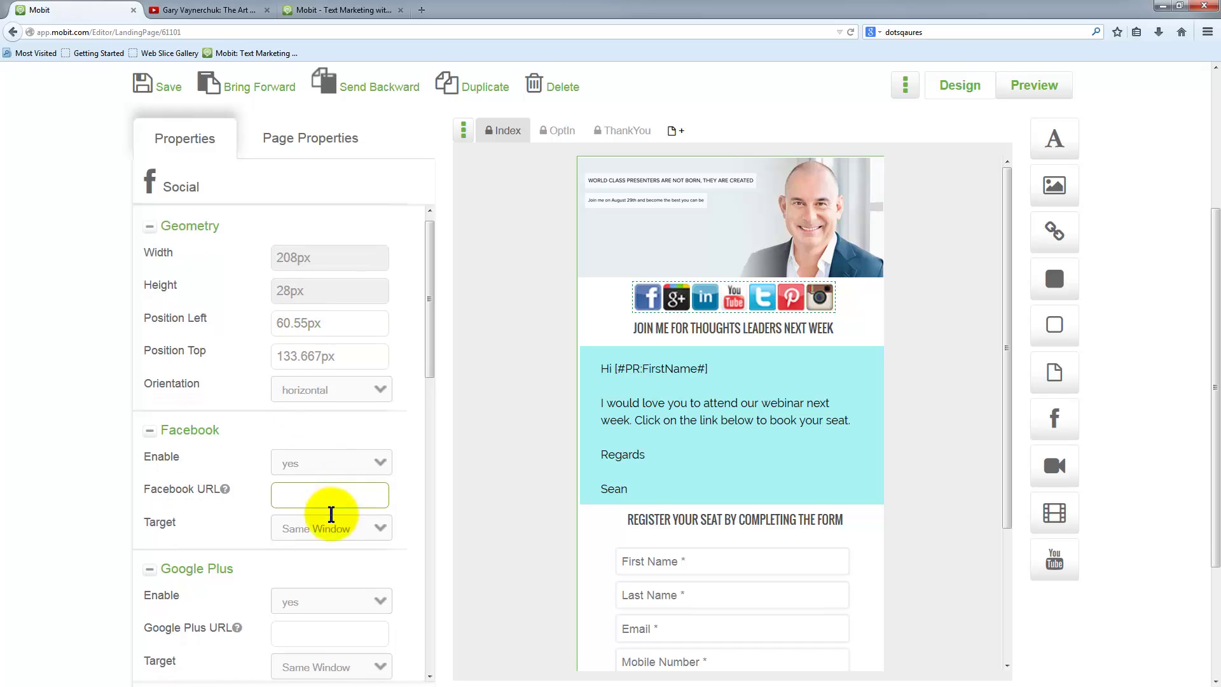
{"action": "scroll", "coordinate": [327, 516], "scroll_direction": "down", "scroll_amount": 6}
{"action": "left_click", "coordinate": [312, 413]}
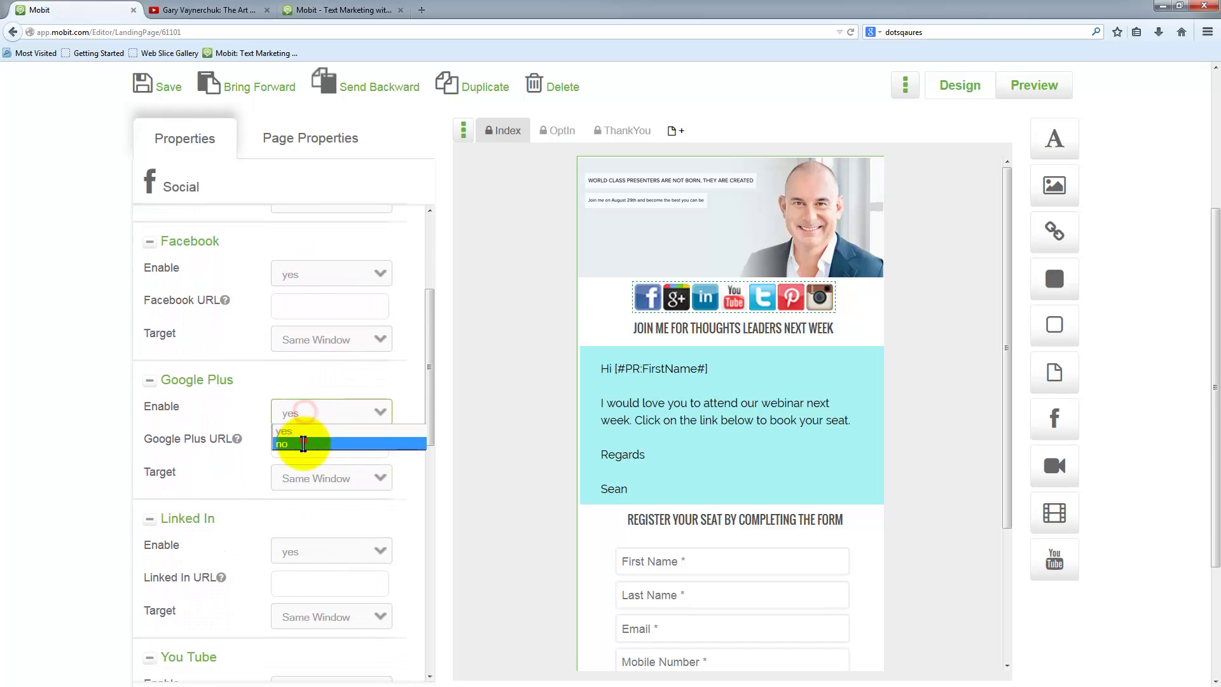
{"action": "left_click", "coordinate": [302, 436]}
{"action": "scroll", "coordinate": [245, 537], "scroll_direction": "down", "scroll_amount": 4}
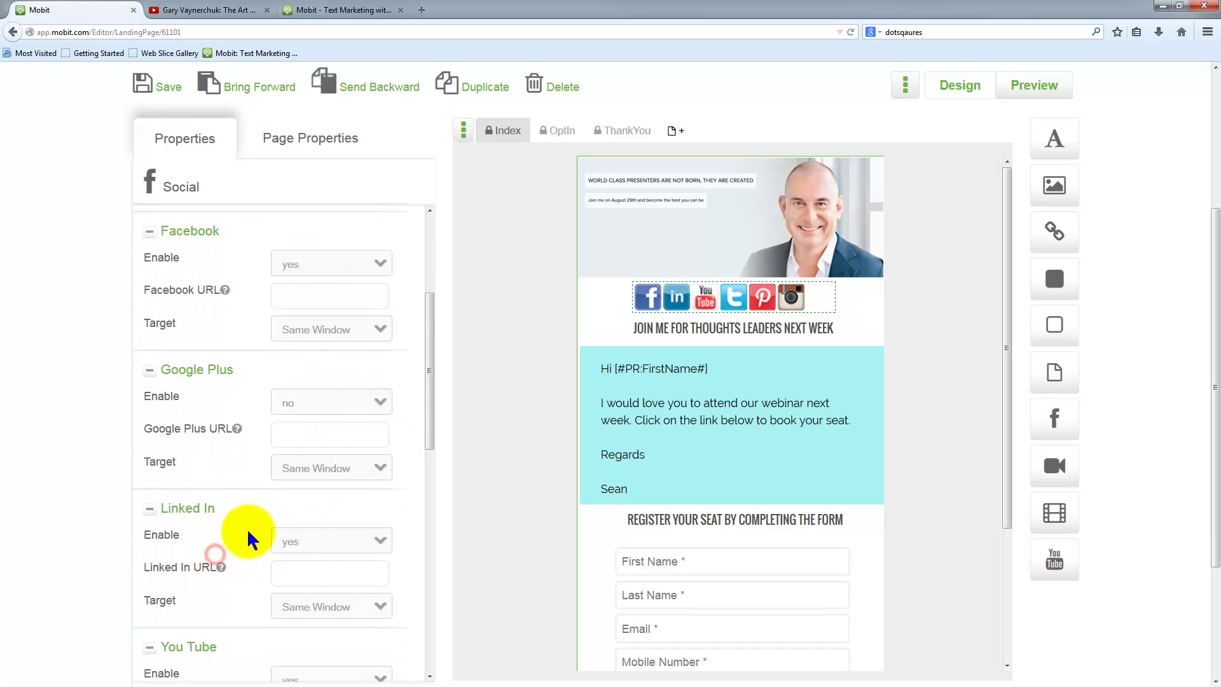
{"action": "left_click", "coordinate": [290, 466]}
{"action": "left_click", "coordinate": [283, 462]}
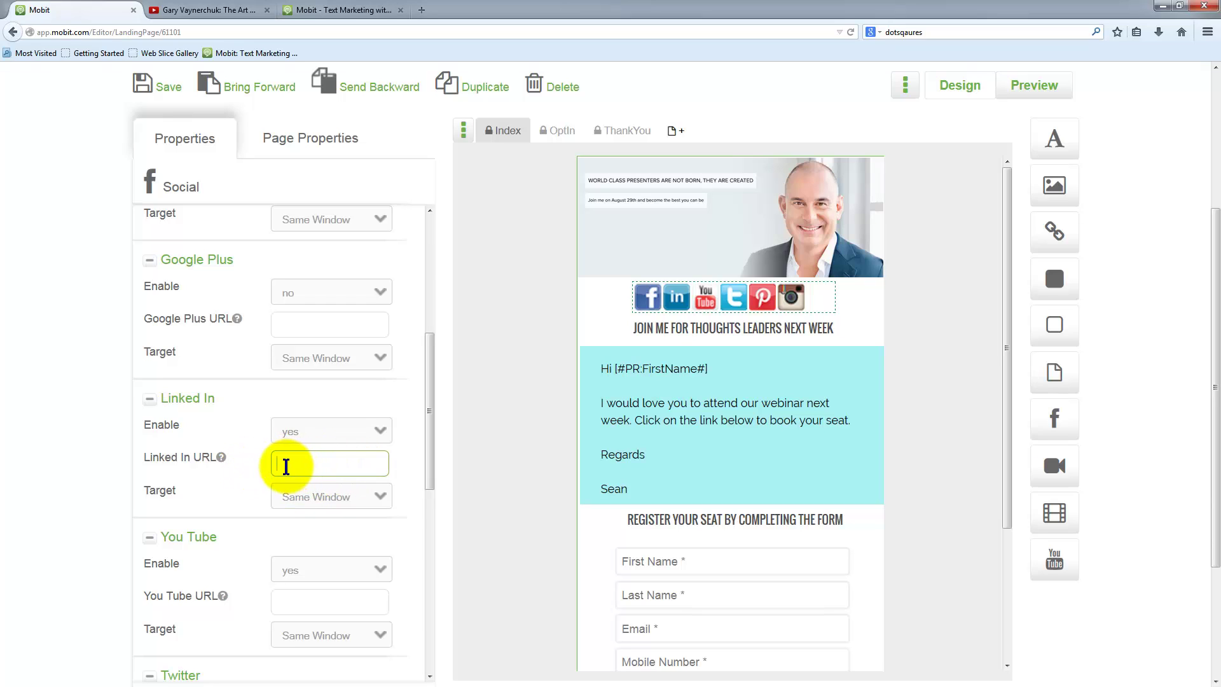
{"action": "scroll", "coordinate": [272, 541], "scroll_direction": "down", "scroll_amount": 4}
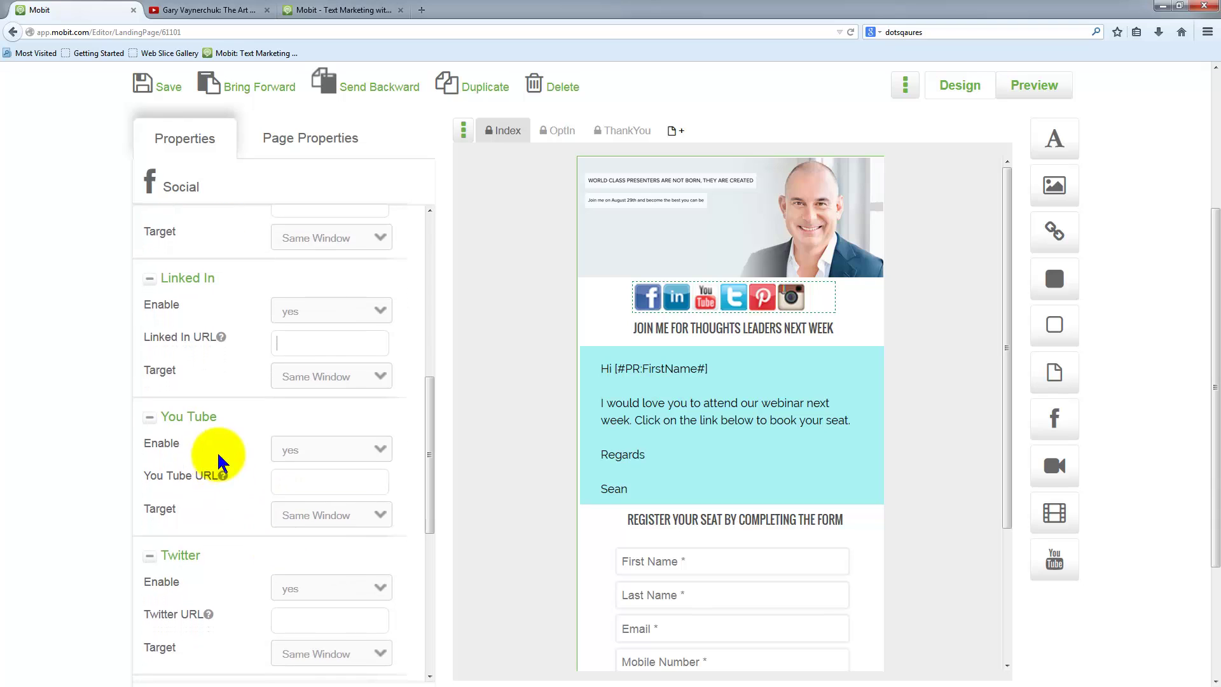
{"action": "left_click", "coordinate": [315, 583]}
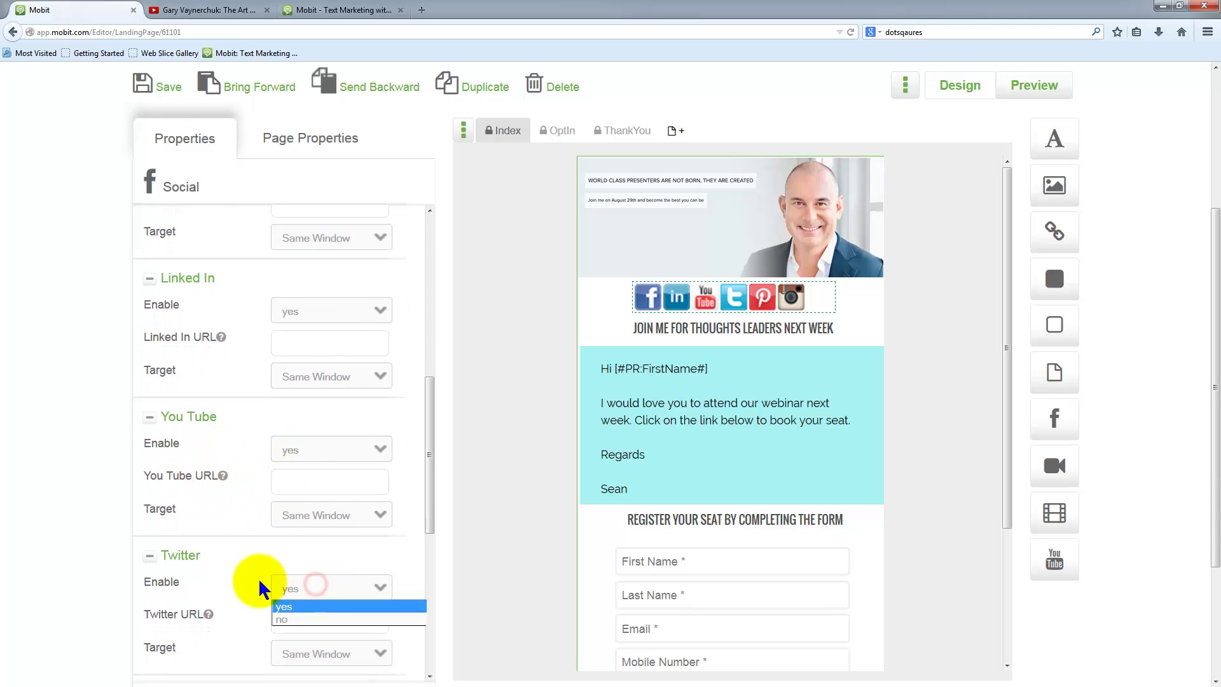
{"action": "left_click", "coordinate": [257, 578]}
- Set Enable to 'no' for the Pinterest and Instagram icons
{"action": "scroll", "coordinate": [267, 572], "scroll_direction": "down", "scroll_amount": 5}
{"action": "left_click", "coordinate": [311, 567]}
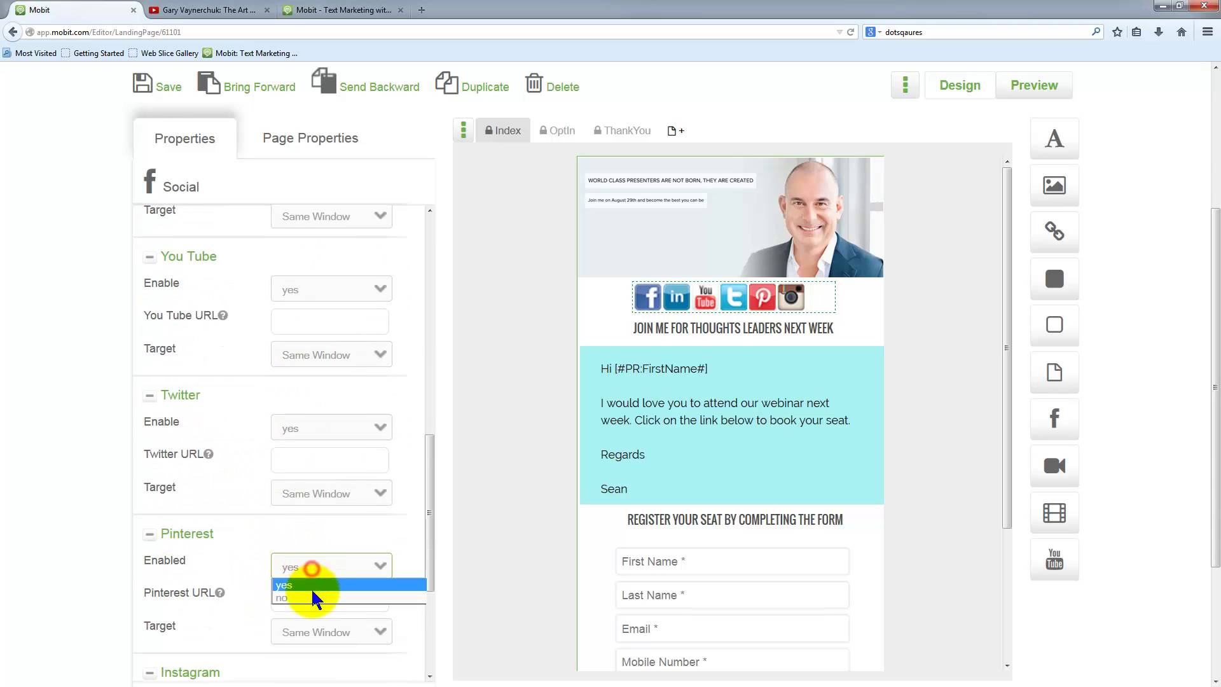
{"action": "left_click", "coordinate": [312, 596]}
{"action": "scroll", "coordinate": [235, 561], "scroll_direction": "down", "scroll_amount": 6}
{"action": "left_click", "coordinate": [311, 503]}
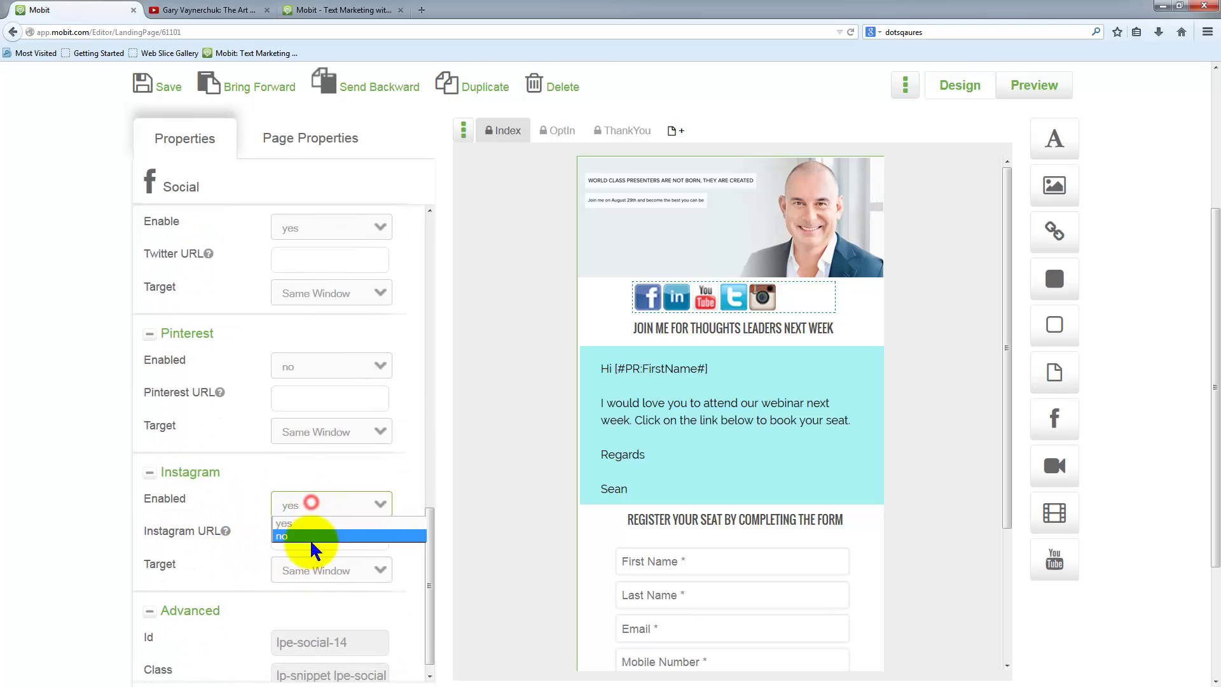
{"action": "left_click", "coordinate": [310, 536]}
- Centre the four-icon bar under the header image, then revisit the LinkedIn URL field
{"action": "left_click", "coordinate": [700, 272]}
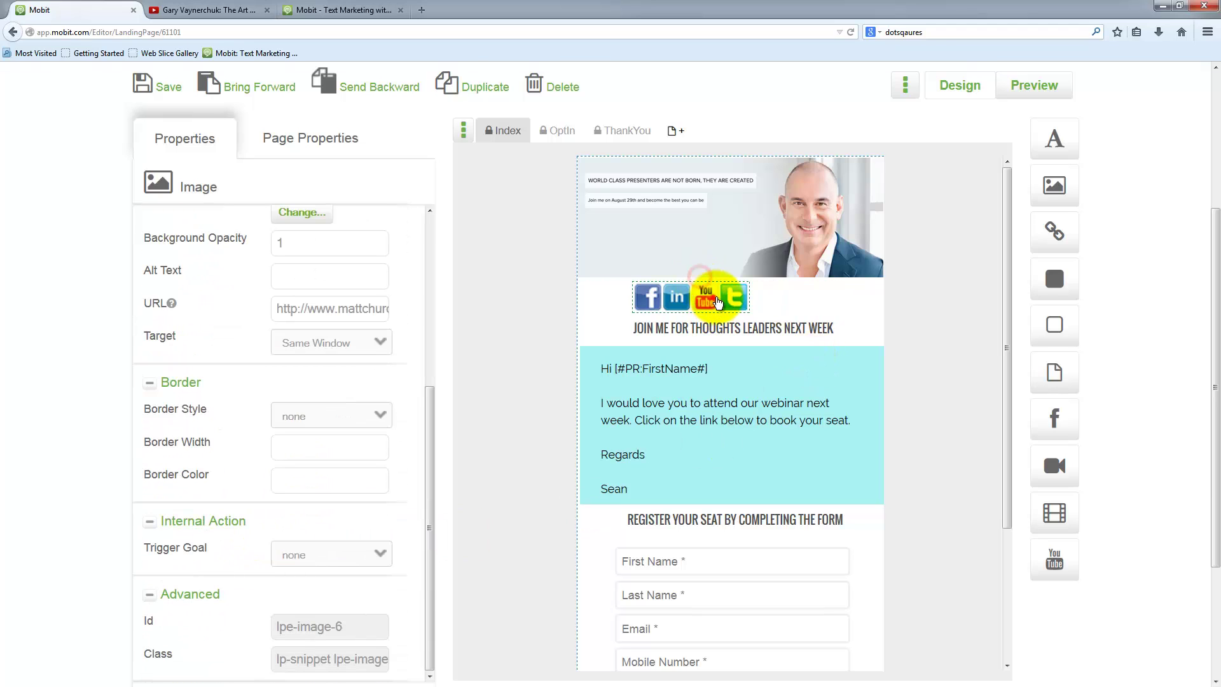
{"action": "left_click", "coordinate": [719, 299]}
{"action": "left_click", "coordinate": [980, 474]}
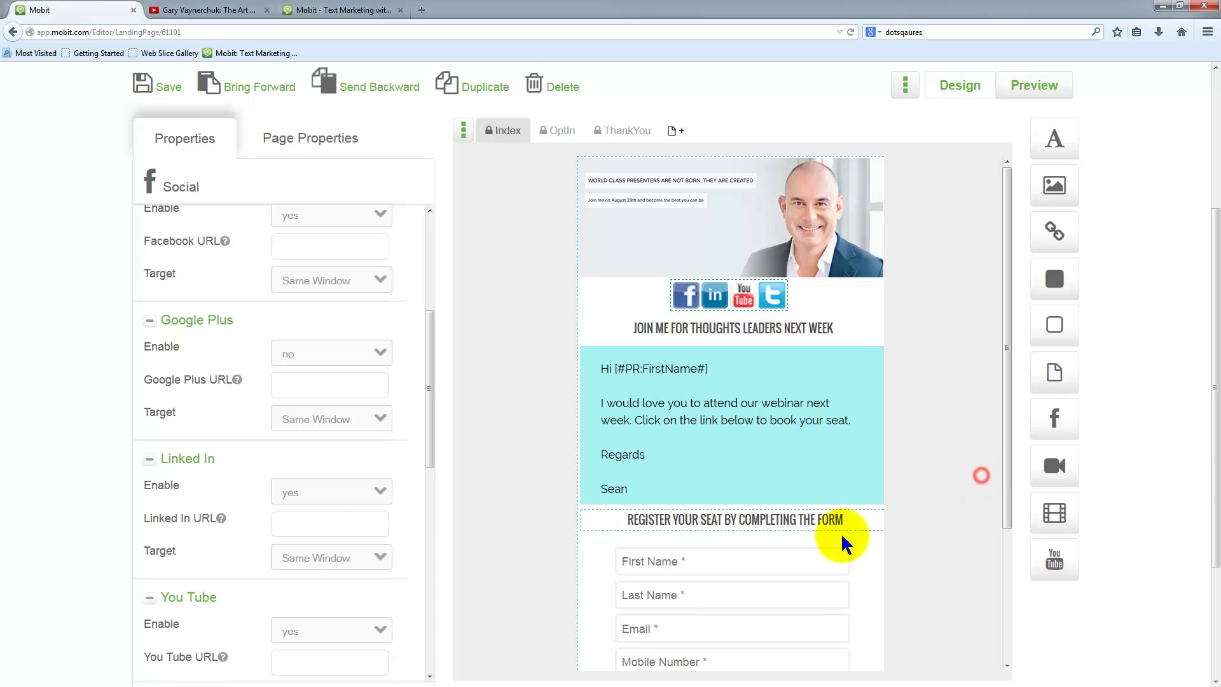
{"action": "left_click", "coordinate": [312, 525]}
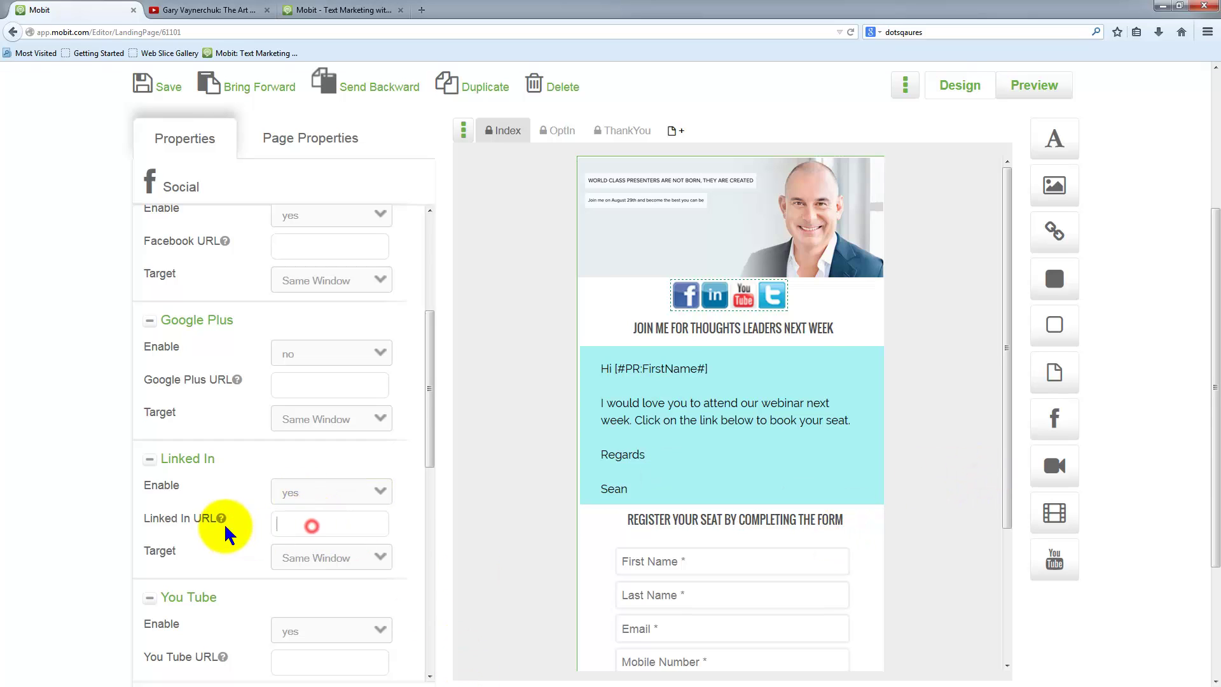
{"action": "left_click_drag", "start_coordinate": [150, 517], "coordinate": [214, 519]}
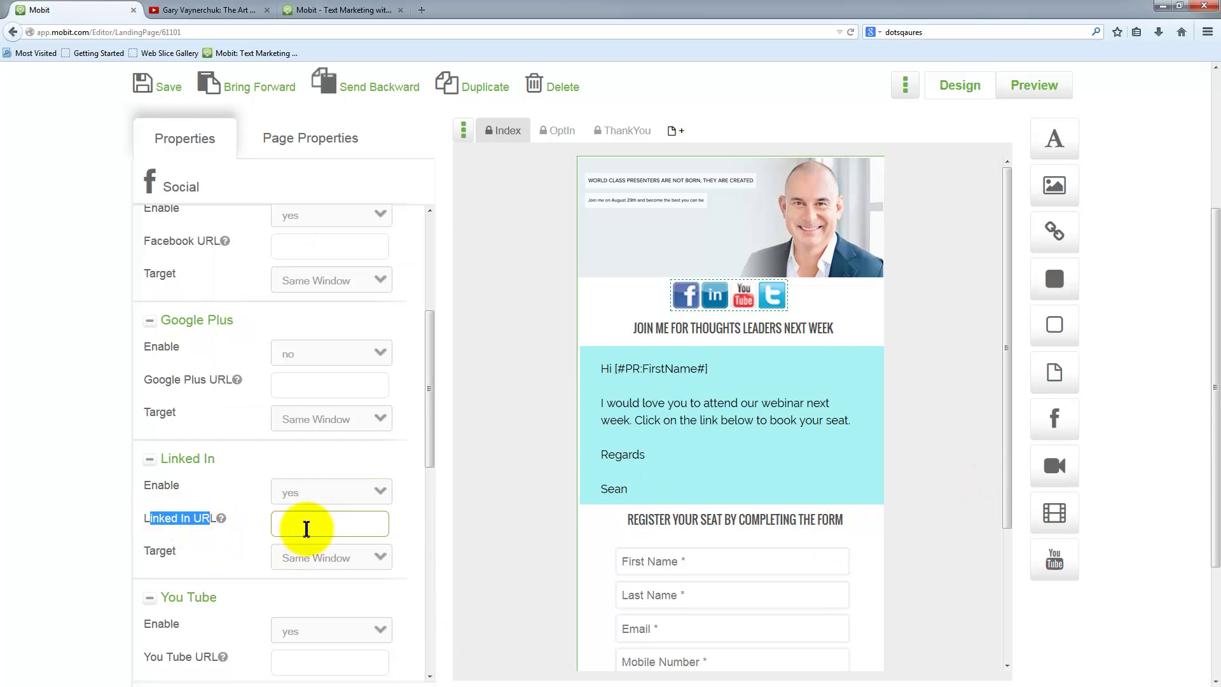
{"action": "left_click", "coordinate": [284, 526]}
{"action": "mouse_move", "coordinate": [222, 518]}
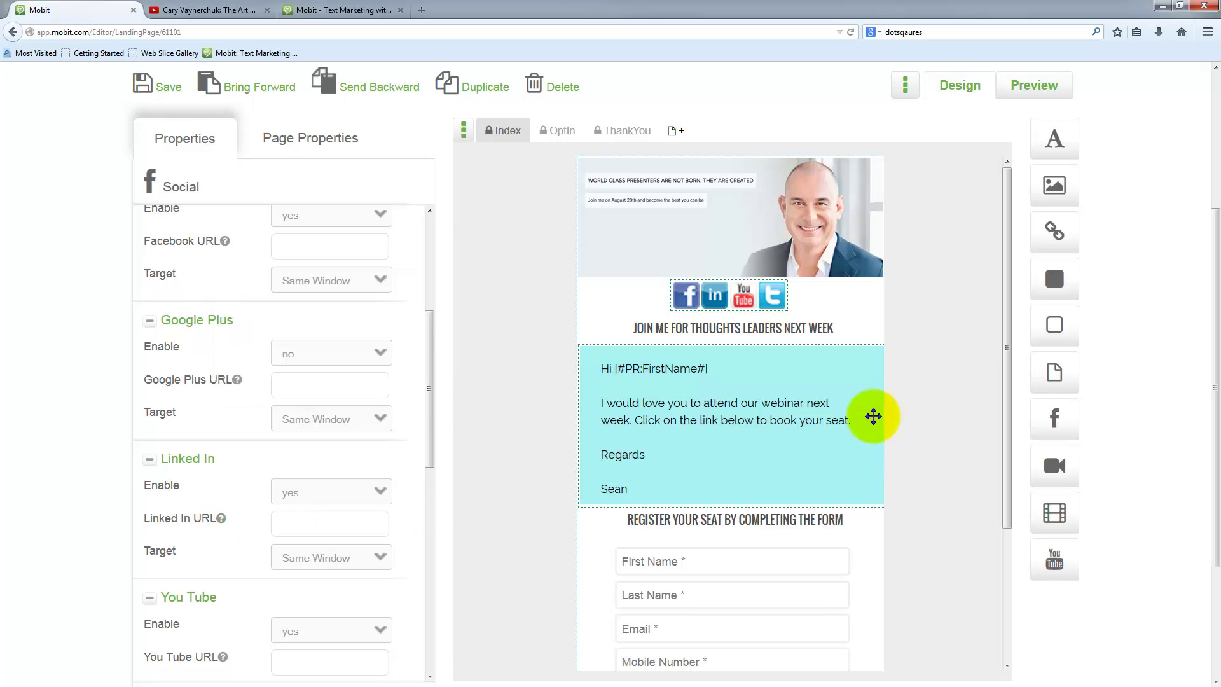
- Drag the page's bottom edge down to lengthen the landing page
{"action": "scroll", "coordinate": [935, 526], "scroll_direction": "down", "scroll_amount": 3}
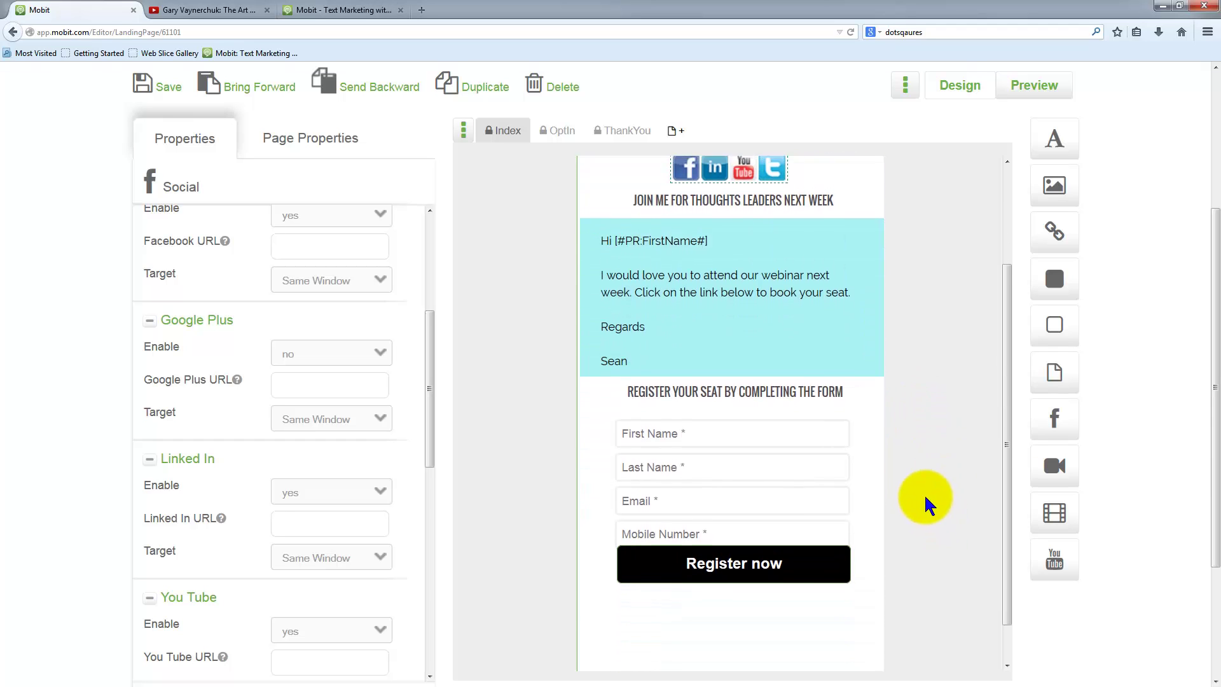
{"action": "left_click_drag", "start_coordinate": [742, 377], "coordinate": [744, 382]}
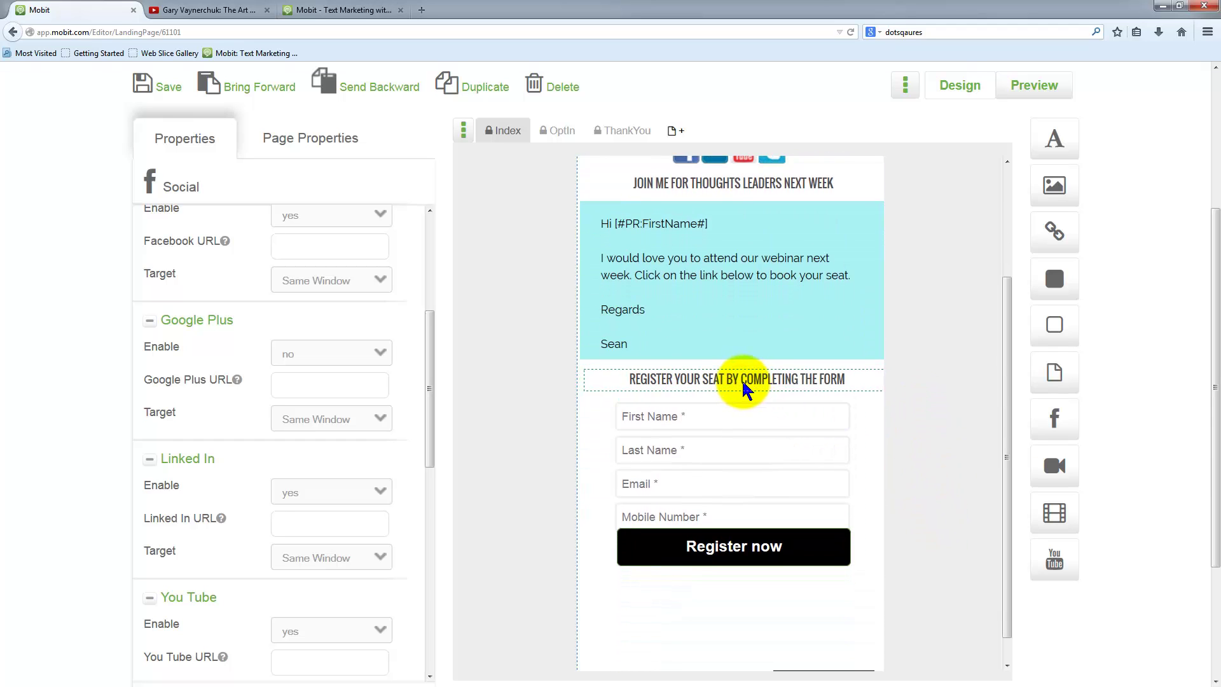
{"action": "scroll", "coordinate": [935, 506], "scroll_direction": "down", "scroll_amount": 1}
{"action": "scroll", "coordinate": [934, 506], "scroll_direction": "up", "scroll_amount": 1}
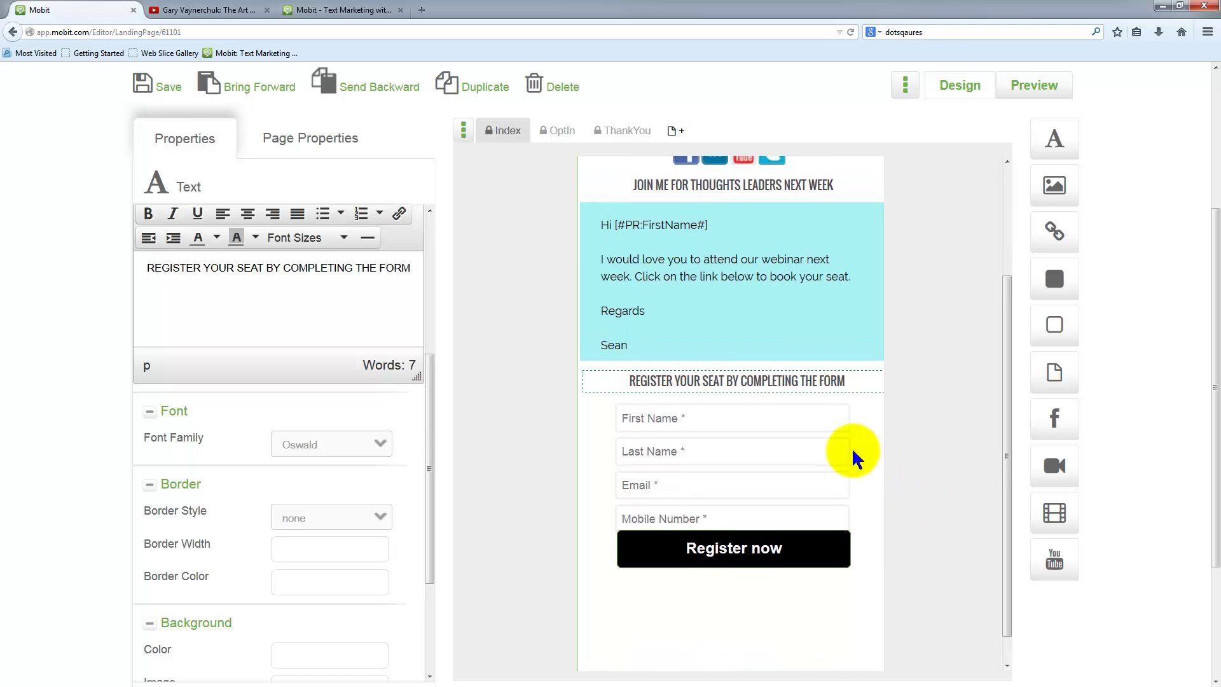
{"action": "scroll", "coordinate": [898, 534], "scroll_direction": "down", "scroll_amount": 4}
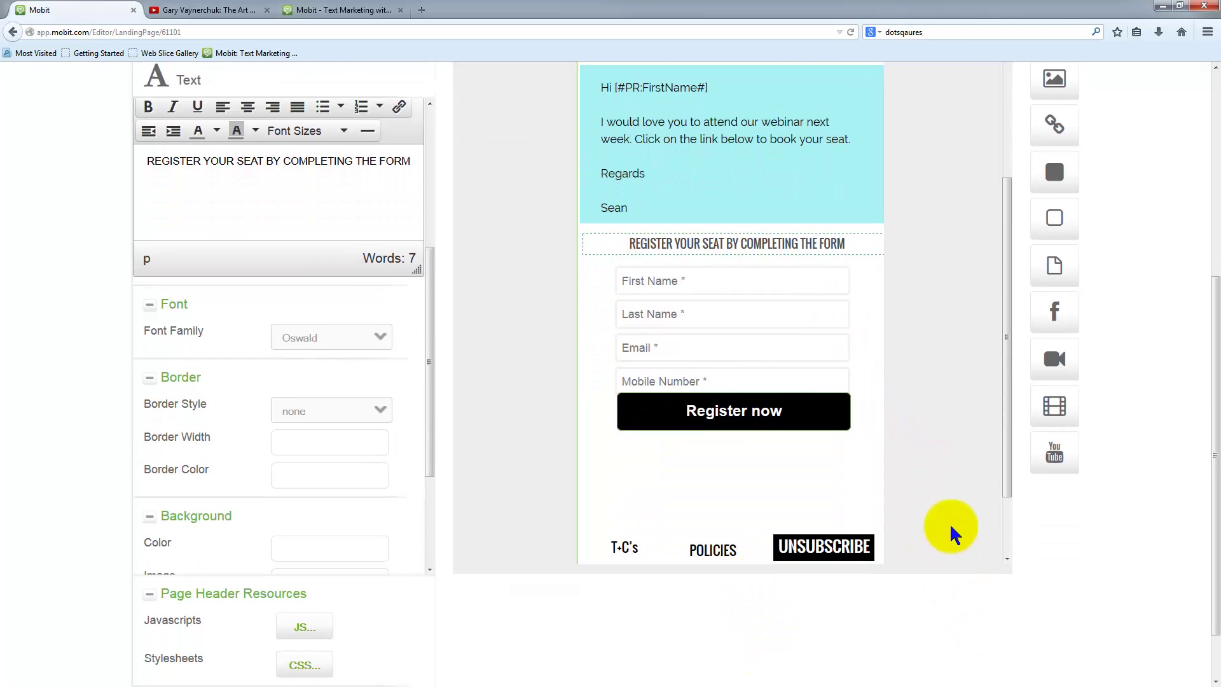
{"action": "scroll", "coordinate": [951, 531], "scroll_direction": "down", "scroll_amount": 3}
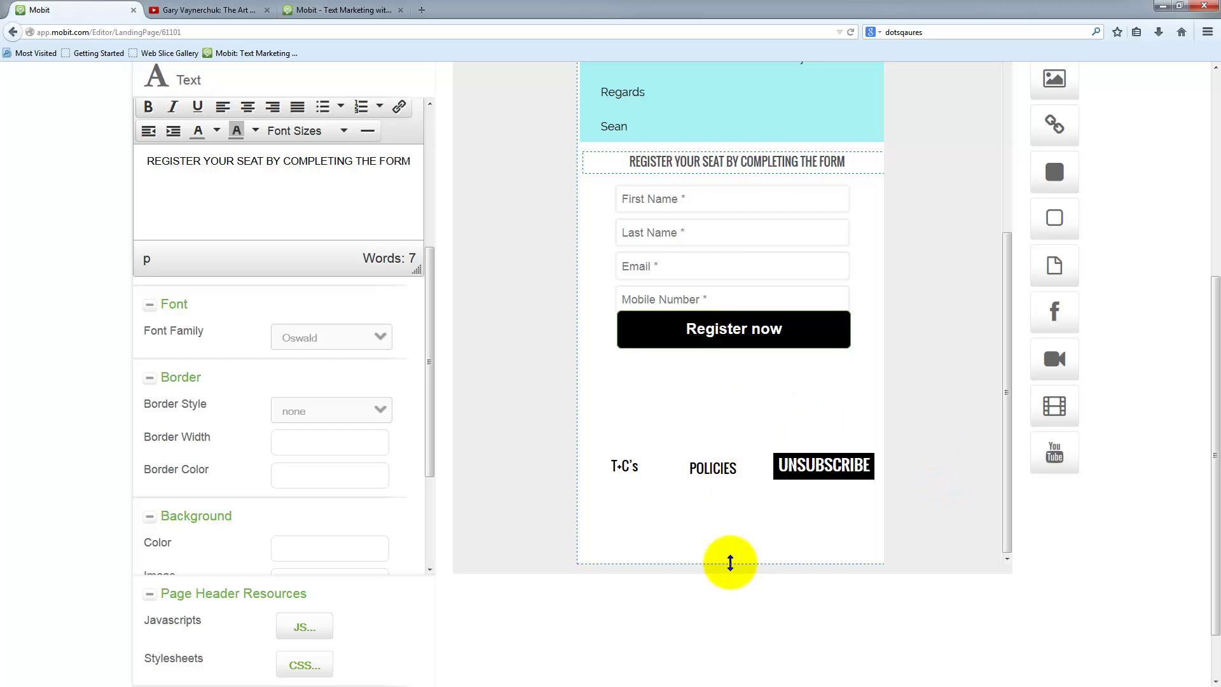
{"action": "left_click_drag", "start_coordinate": [730, 563], "coordinate": [730, 617]}
{"action": "scroll", "coordinate": [903, 516], "scroll_direction": "down", "scroll_amount": 2}
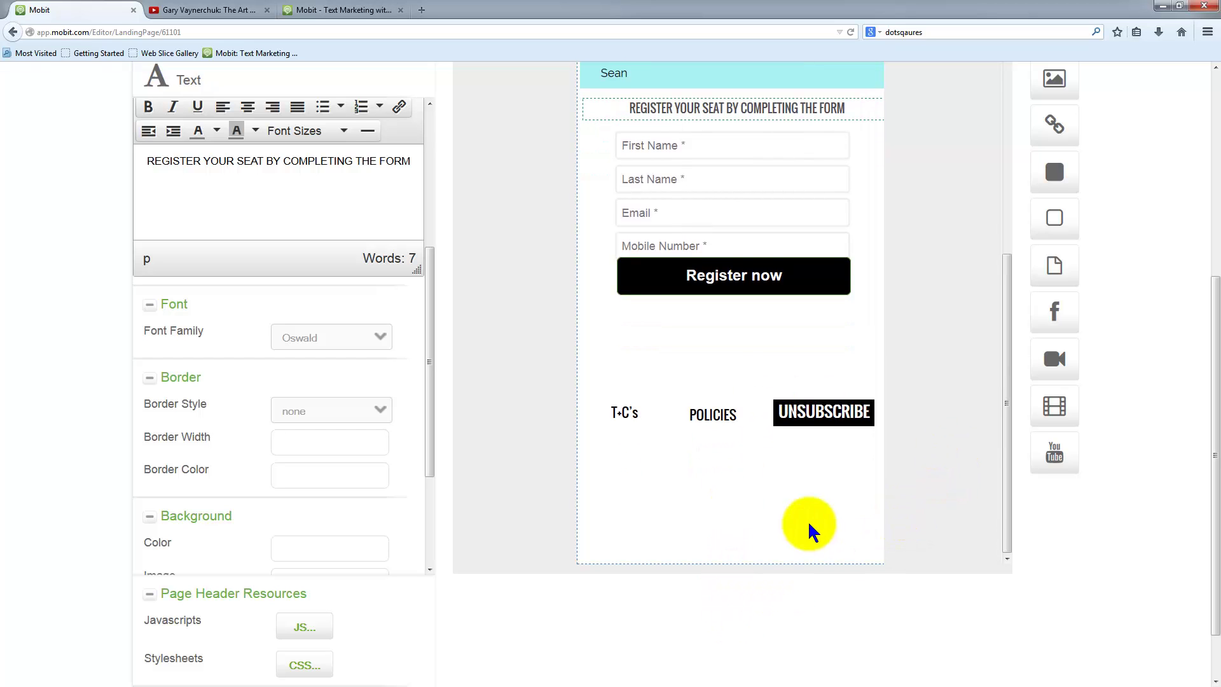
- Line up UNSUBSCRIBE, POLICIES and T+C's together along the page's bottom edge
{"action": "left_click_drag", "start_coordinate": [820, 412], "coordinate": [815, 547]}
{"action": "left_click_drag", "start_coordinate": [713, 421], "coordinate": [709, 546]}
{"action": "left_click", "coordinate": [626, 416]}
{"action": "left_click_drag", "start_coordinate": [630, 416], "coordinate": [625, 550]}
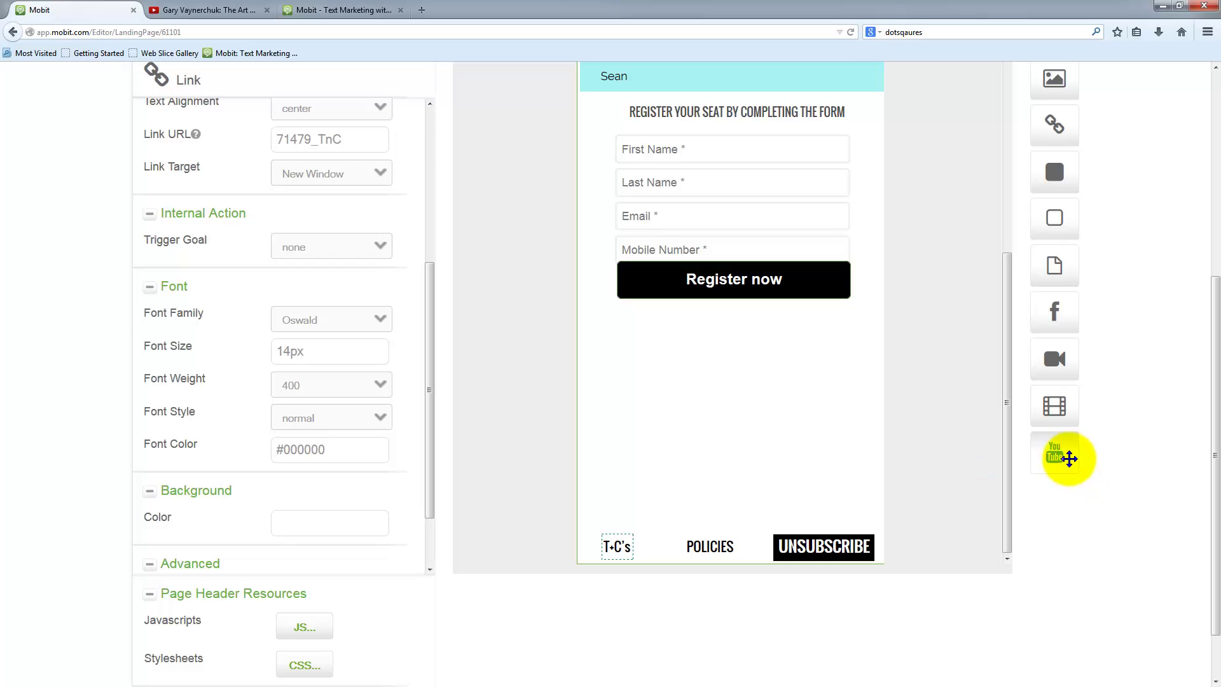
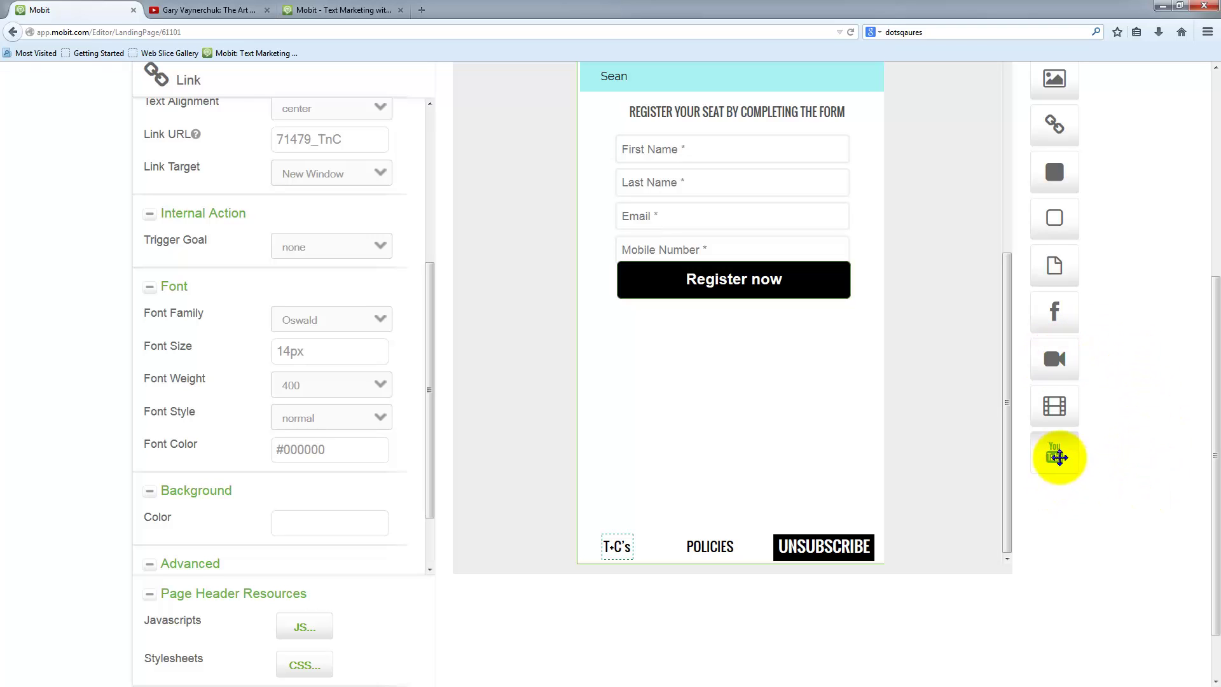
- Drop a YouTube video block below the Register now button, then go to YouTube
{"action": "left_click_drag", "start_coordinate": [1055, 455], "coordinate": [692, 395]}
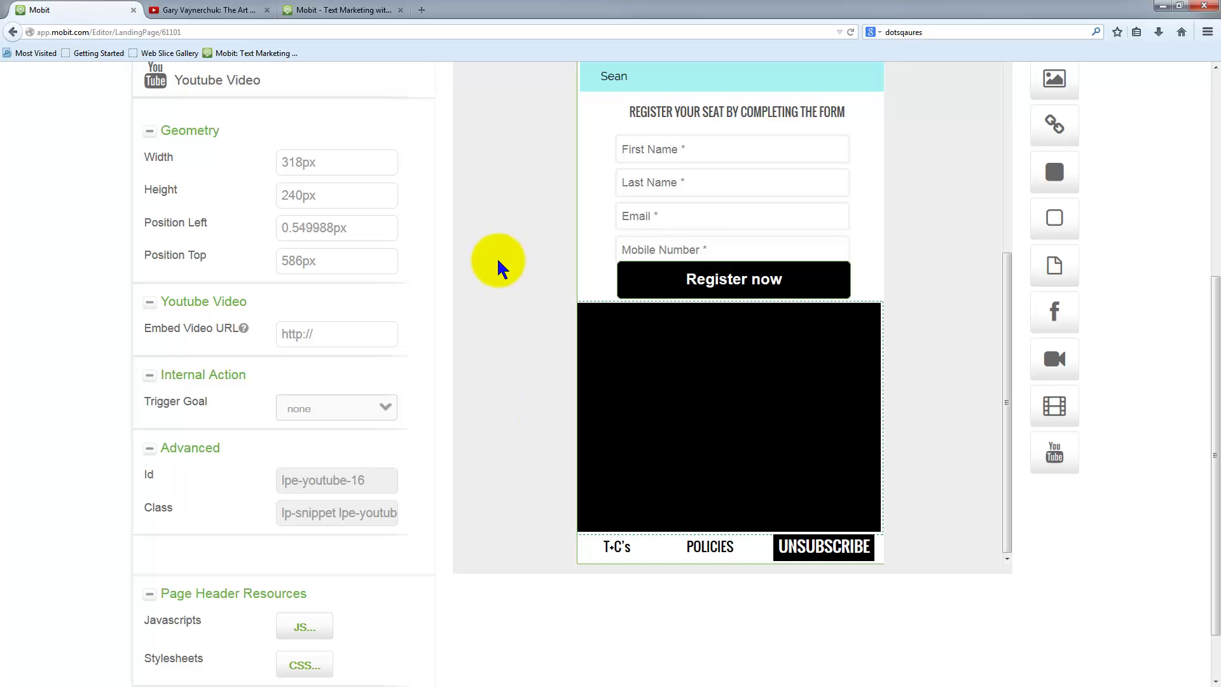
{"action": "left_click", "coordinate": [213, 10]}
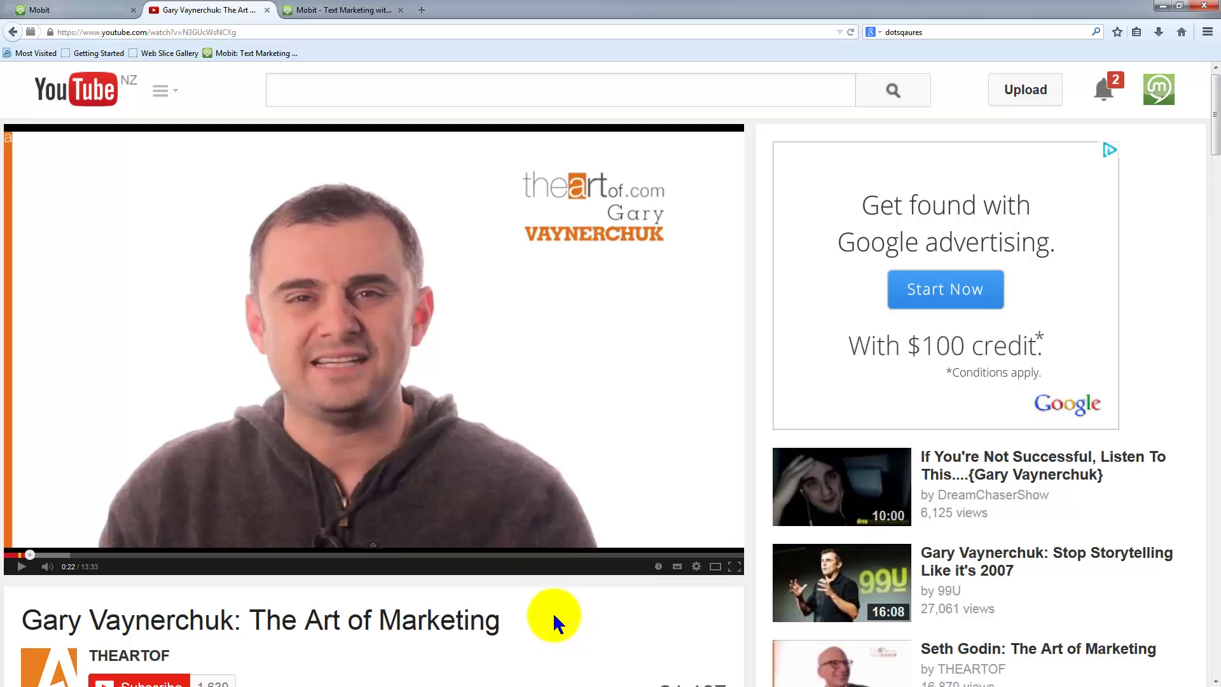
- Search YouTube for 'matt church speaker' and pause the first result
{"action": "scroll", "coordinate": [551, 608], "scroll_direction": "down", "scroll_amount": 3}
{"action": "scroll", "coordinate": [555, 445], "scroll_direction": "up", "scroll_amount": 3}
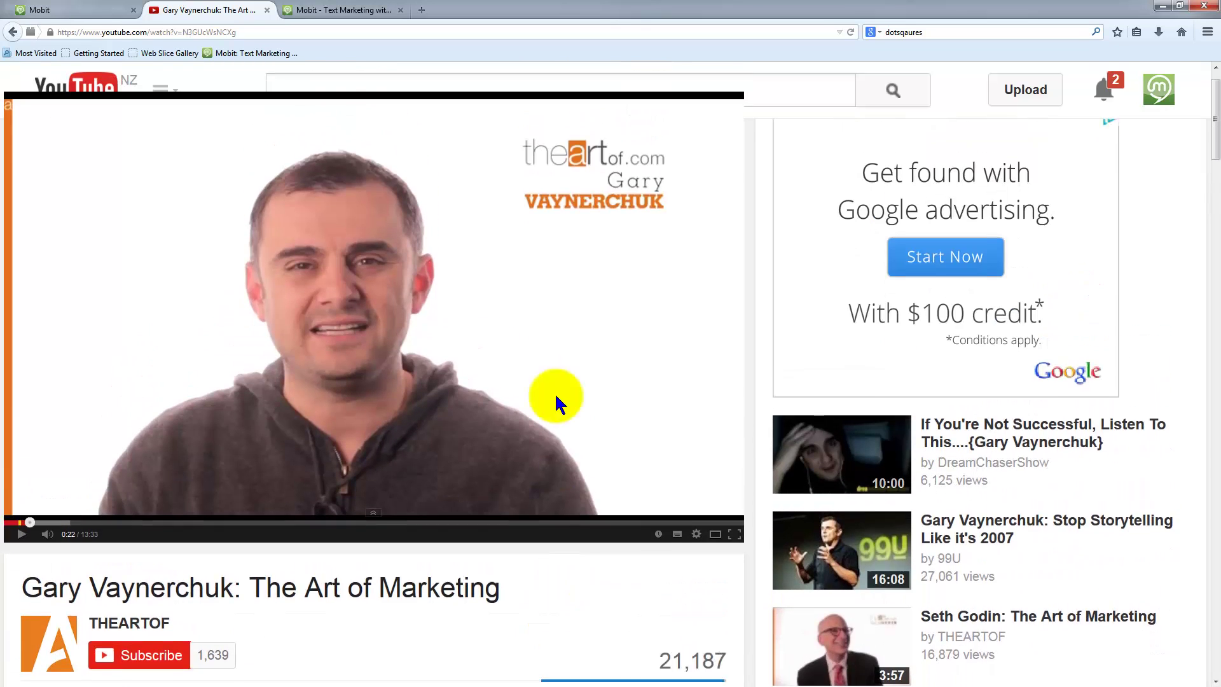
{"action": "left_click", "coordinate": [360, 85]}
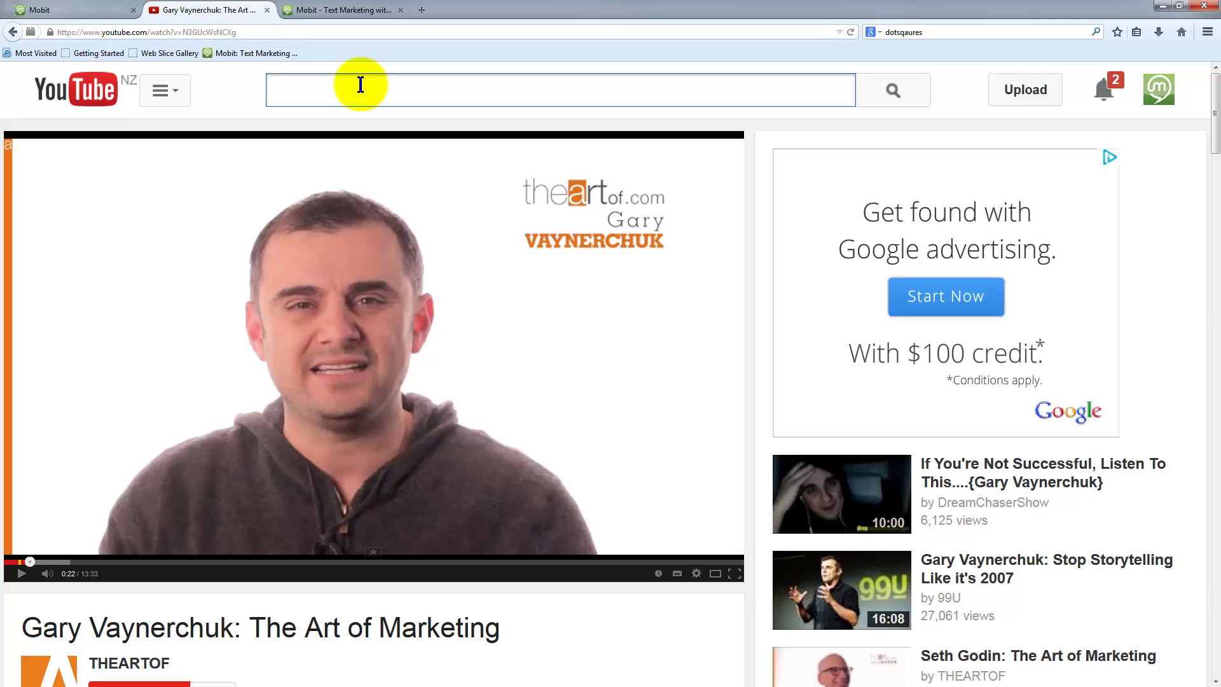
{"action": "type", "text": "tt church speaker"}
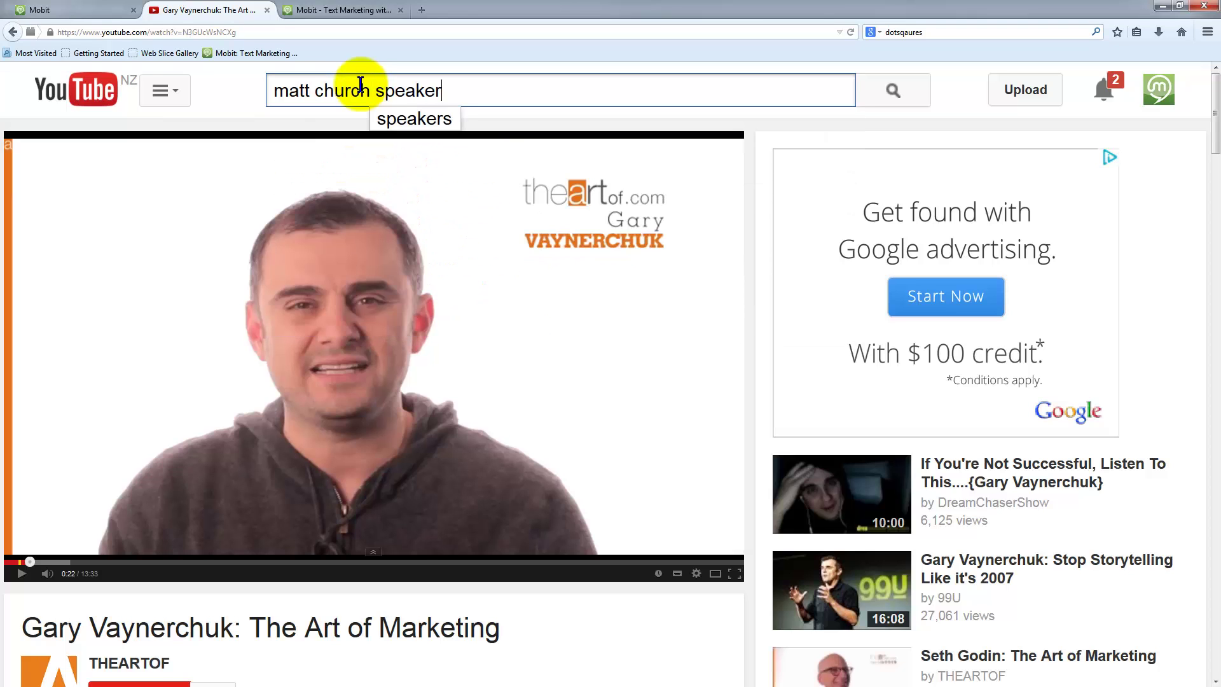
{"action": "key", "text": "Return"}
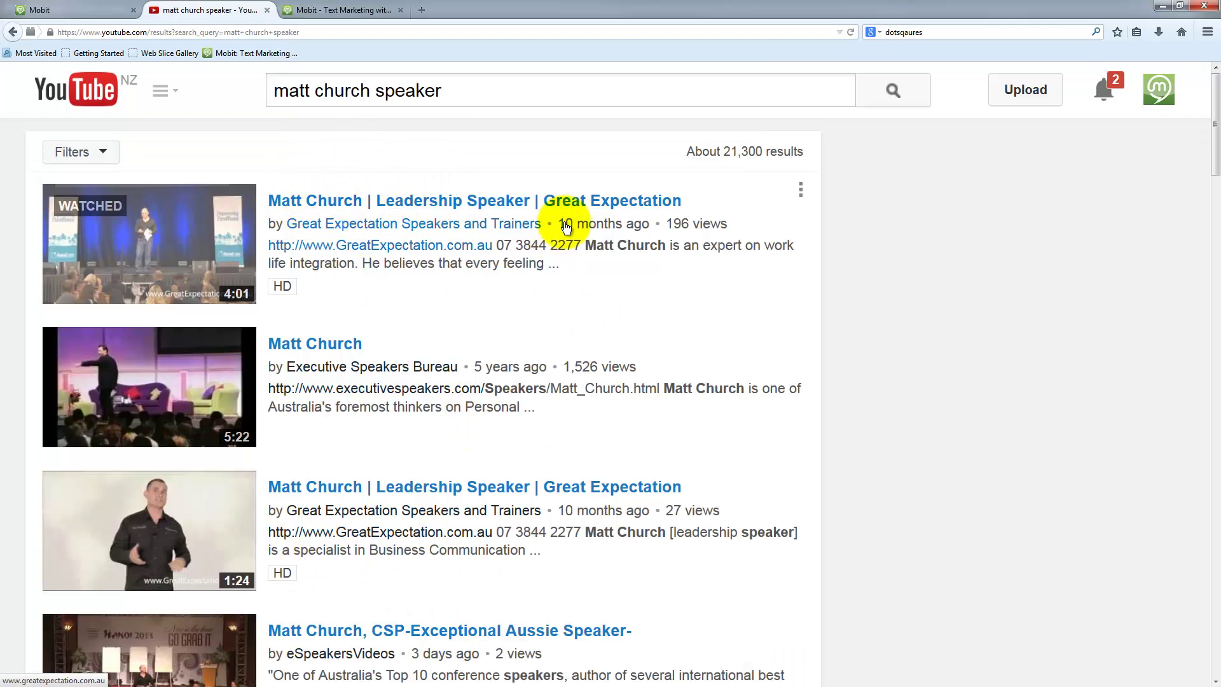
{"action": "left_click", "coordinate": [325, 207]}
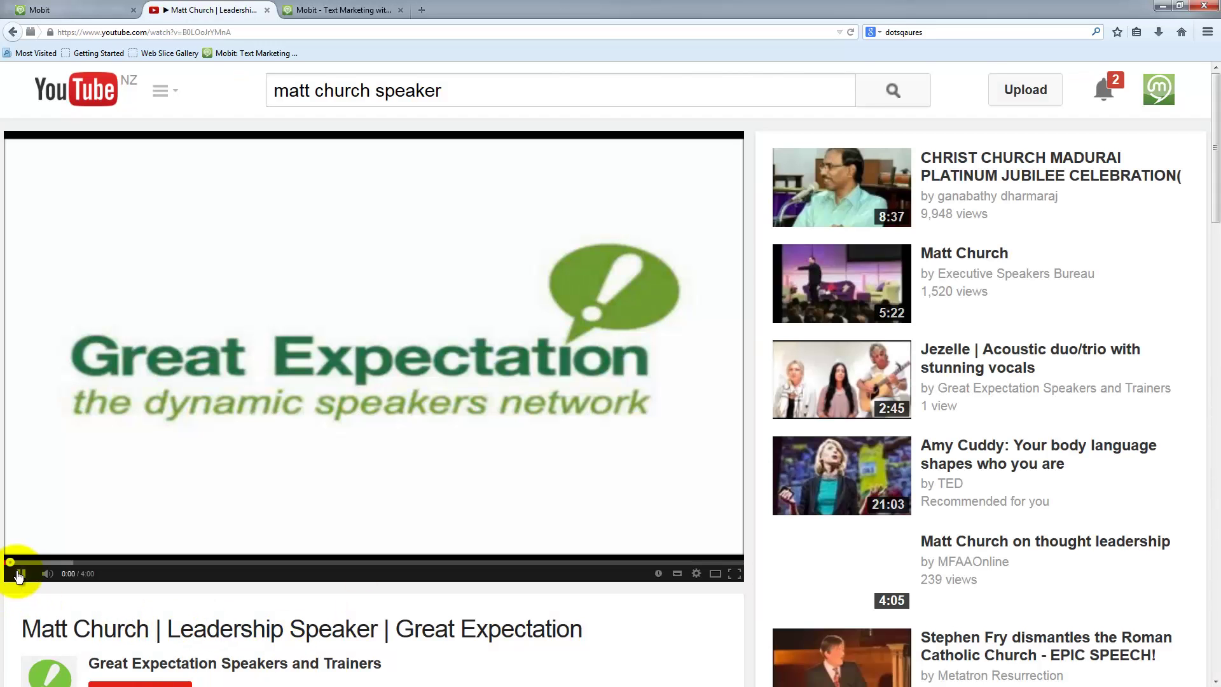
{"action": "left_click", "coordinate": [19, 575]}
- Open 'Matt Church on thought leadership', pause it, and bring up its share link
{"action": "scroll", "coordinate": [376, 617], "scroll_direction": "down", "scroll_amount": 4}
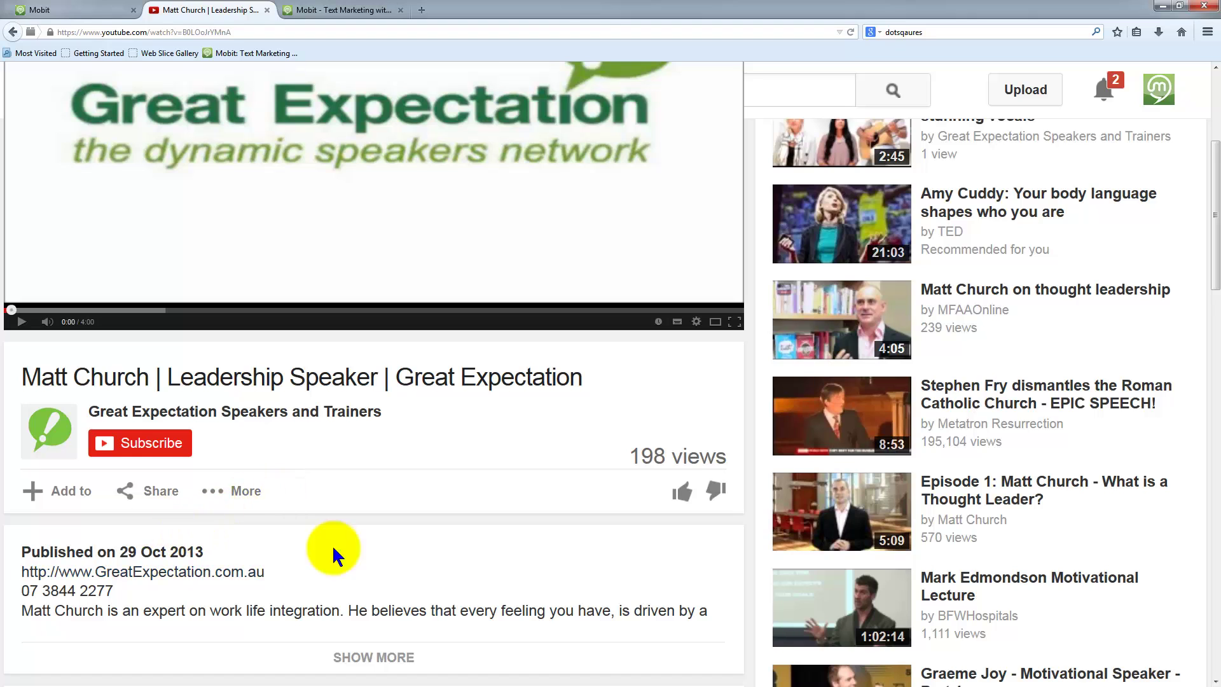
{"action": "scroll", "coordinate": [484, 460], "scroll_direction": "down", "scroll_amount": 2}
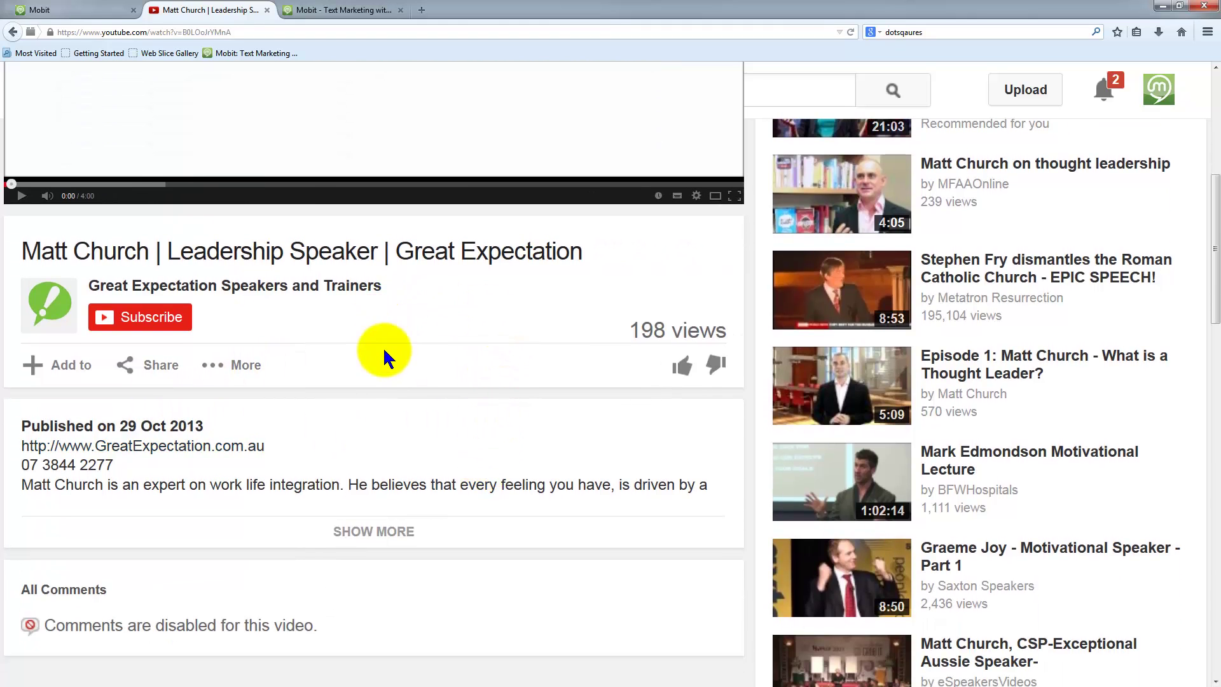
{"action": "scroll", "coordinate": [700, 394], "scroll_direction": "up", "scroll_amount": 4}
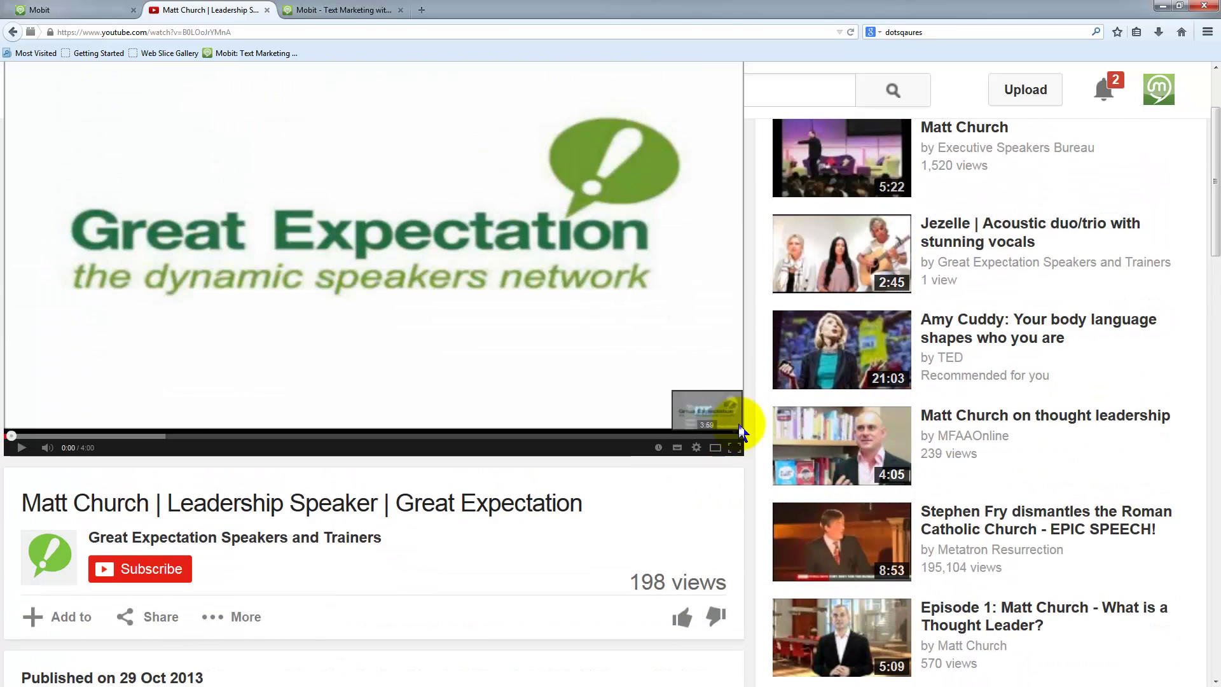
{"action": "left_click", "coordinate": [1000, 420]}
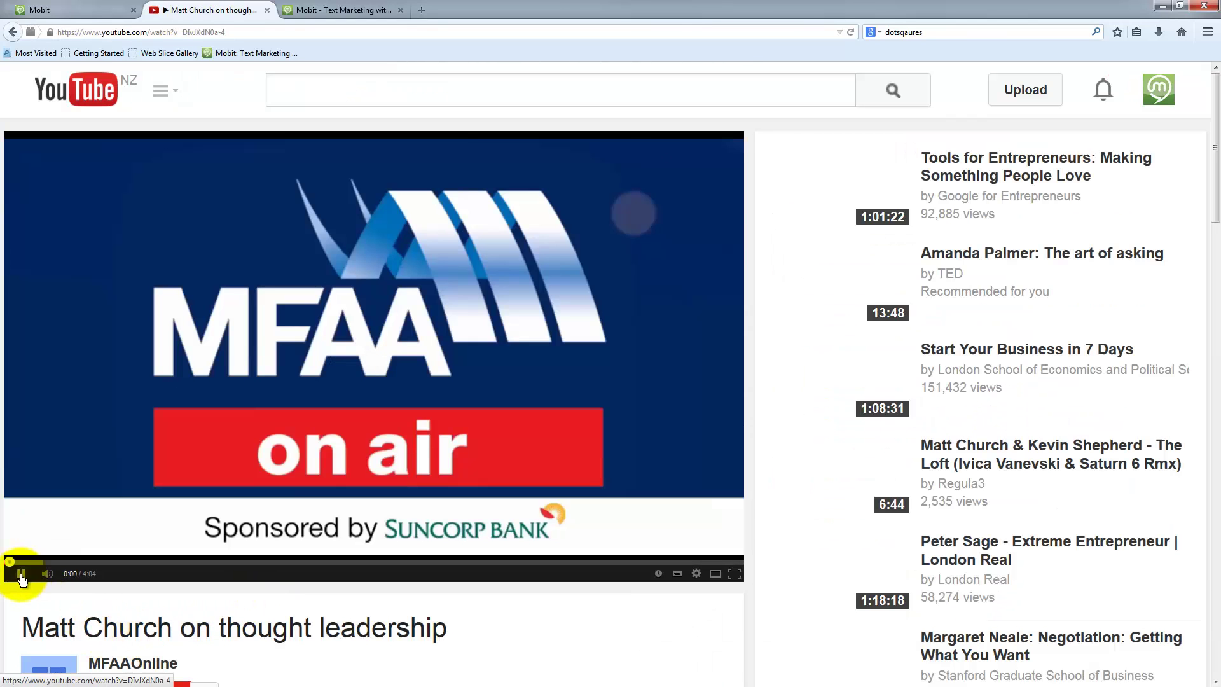
{"action": "left_click", "coordinate": [21, 575]}
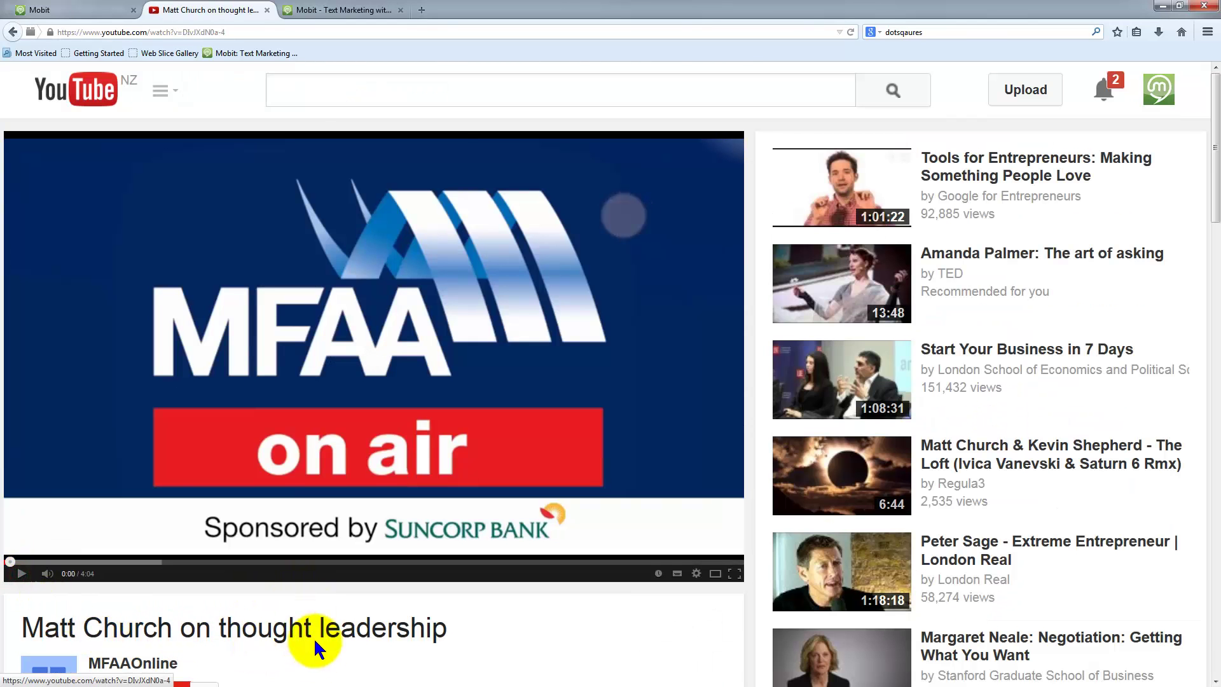
{"action": "scroll", "coordinate": [445, 623], "scroll_direction": "down", "scroll_amount": 4}
{"action": "scroll", "coordinate": [340, 533], "scroll_direction": "down", "scroll_amount": 9}
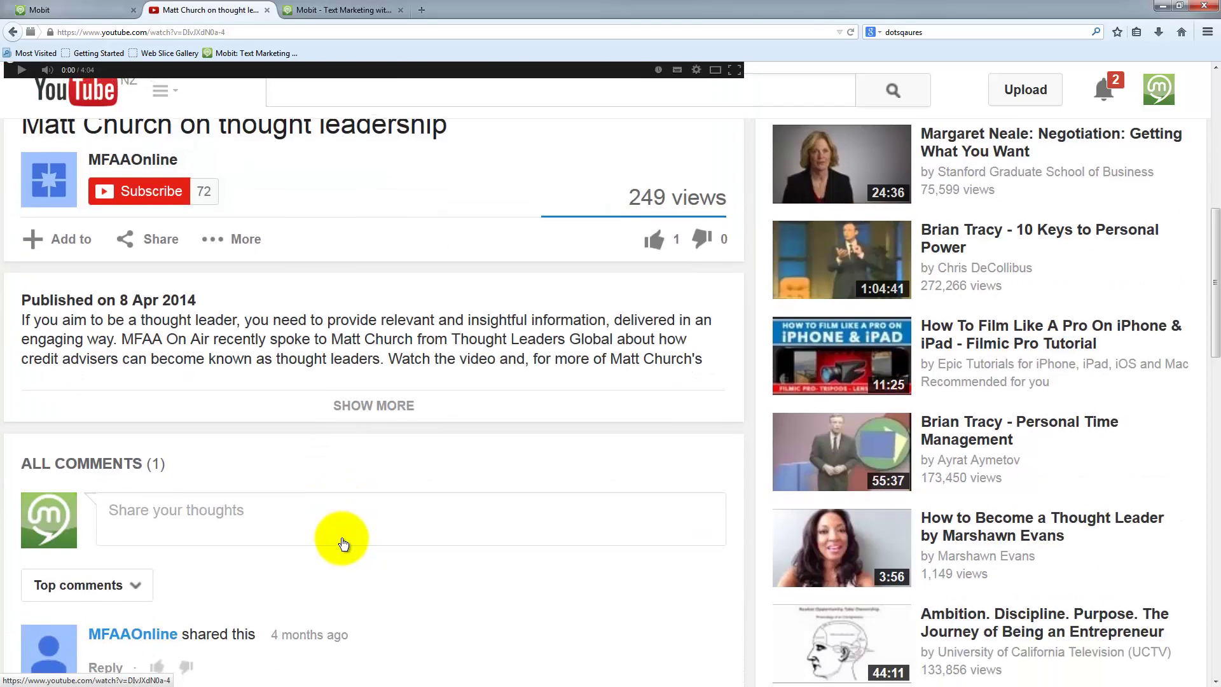
{"action": "scroll", "coordinate": [349, 538], "scroll_direction": "up", "scroll_amount": 8}
{"action": "scroll", "coordinate": [349, 538], "scroll_direction": "up", "scroll_amount": 4}
{"action": "scroll", "coordinate": [227, 580], "scroll_direction": "down", "scroll_amount": 3}
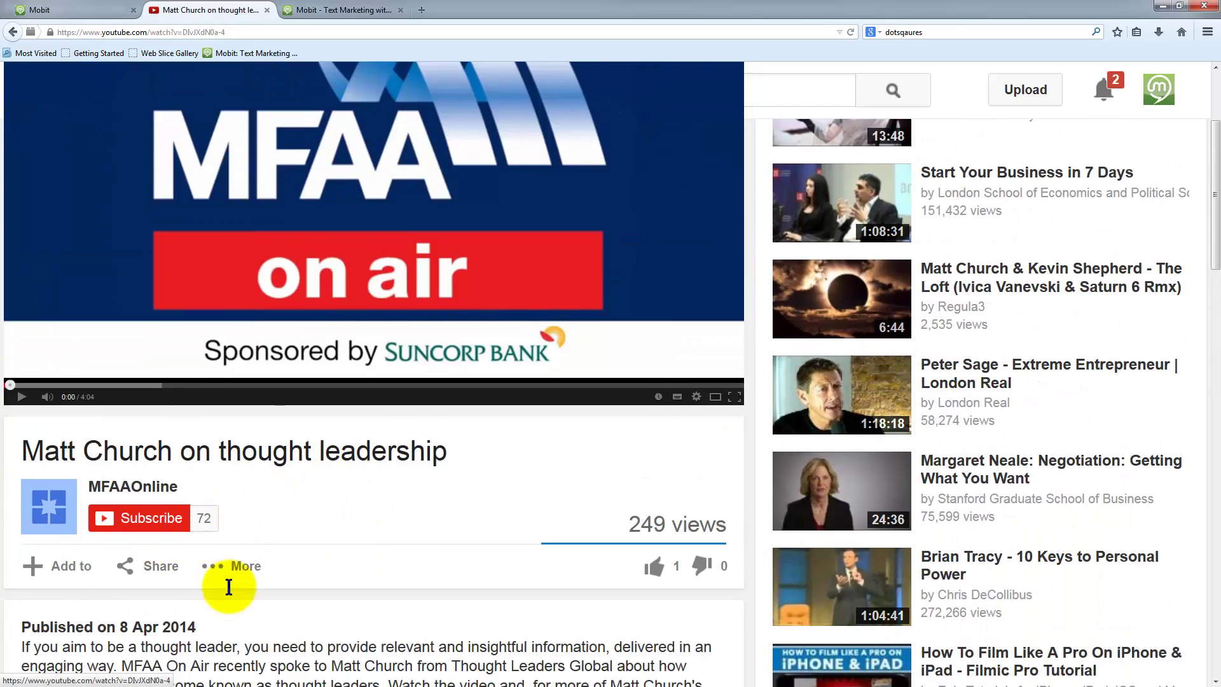
{"action": "left_click", "coordinate": [162, 491]}
{"action": "scroll", "coordinate": [452, 489], "scroll_direction": "down", "scroll_amount": 4}
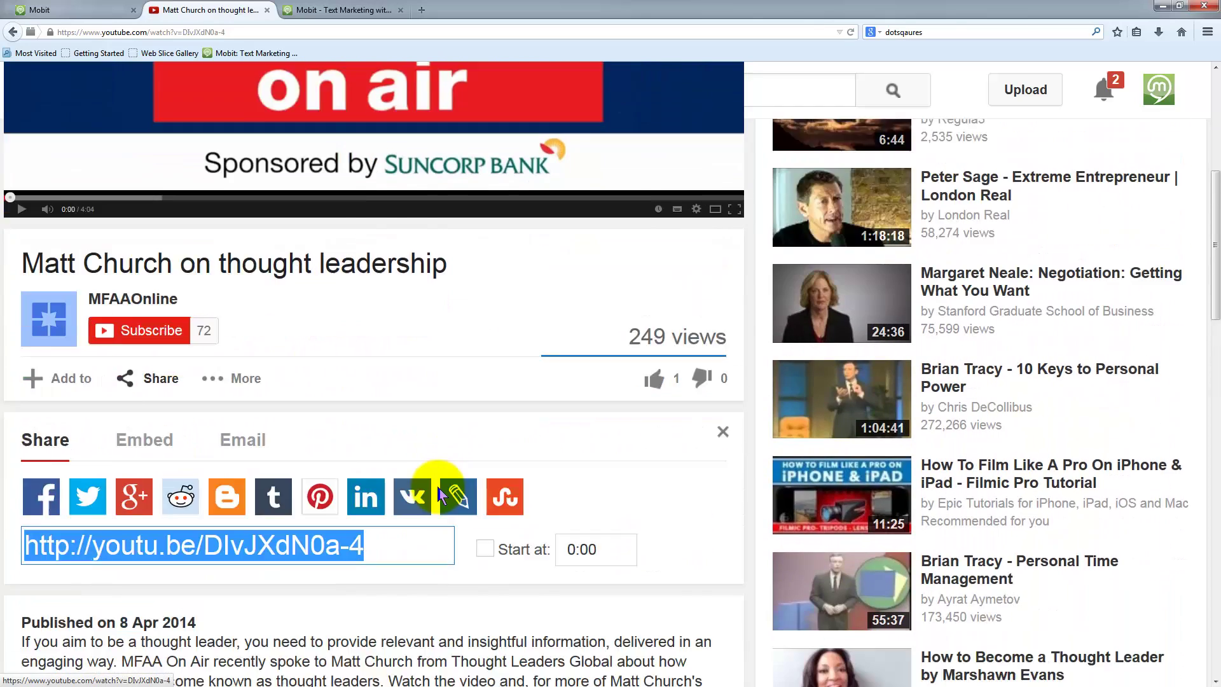
{"action": "left_click", "coordinate": [313, 414]}
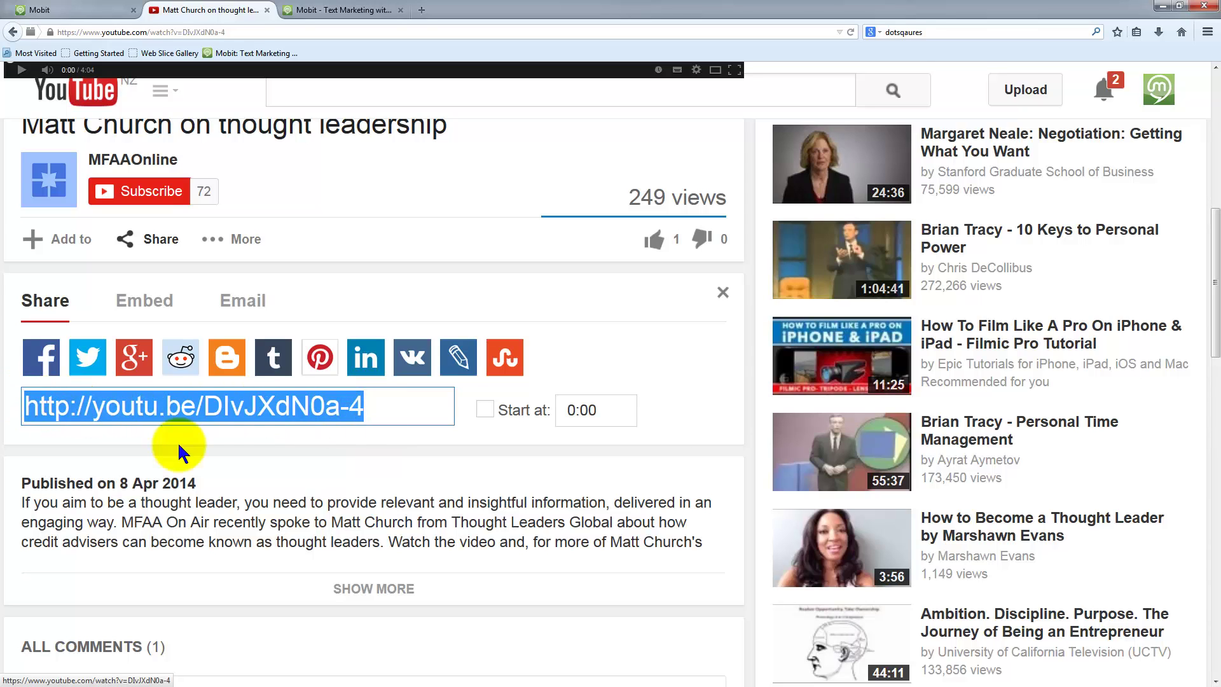
{"action": "left_click", "coordinate": [145, 305]}
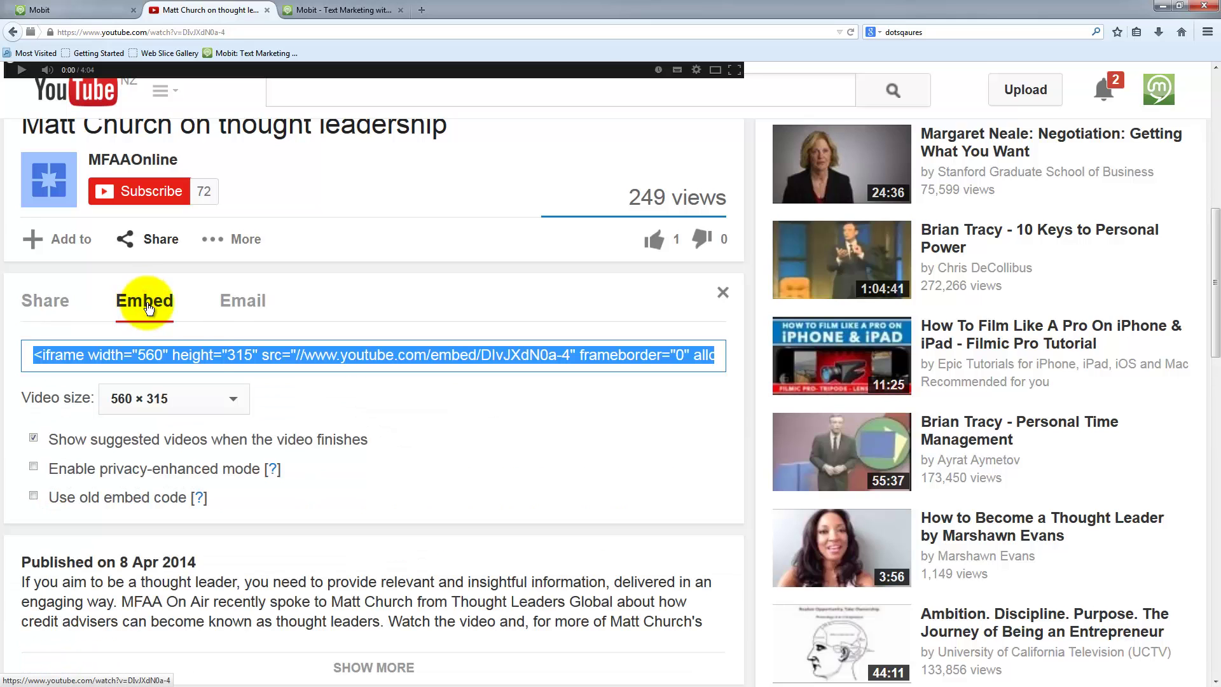
{"action": "left_click", "coordinate": [201, 354]}
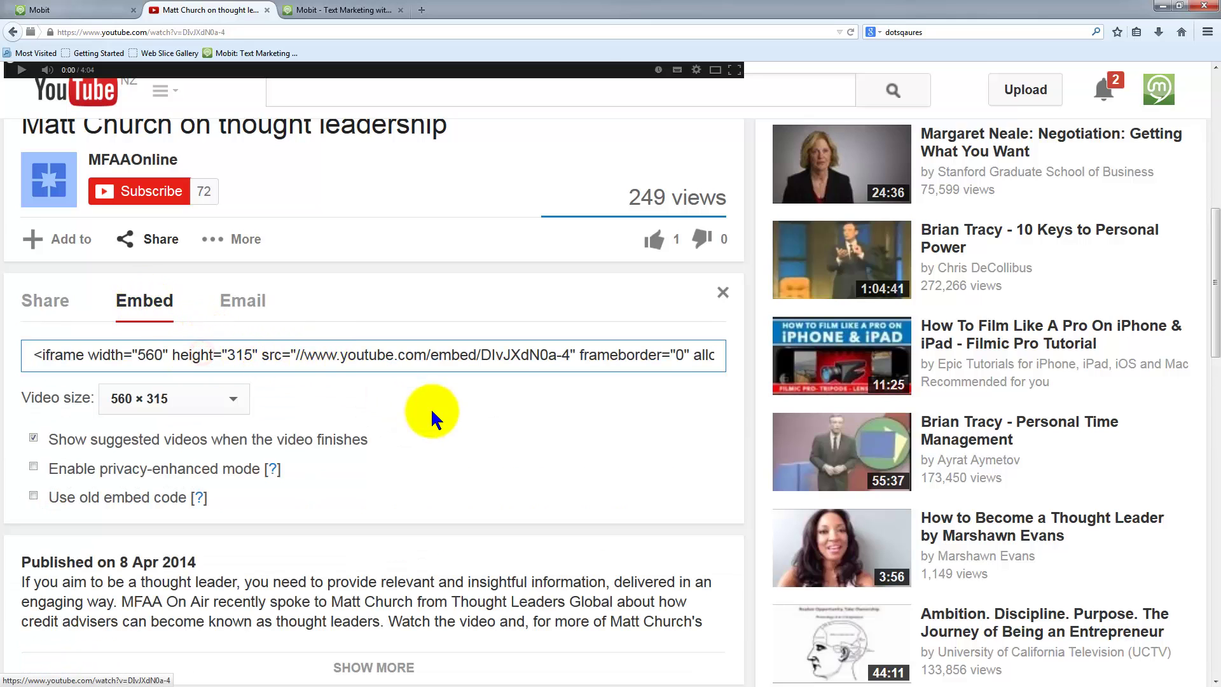
{"action": "key", "text": "ctrl+plus"}
{"action": "key", "text": "ctrl+plus"}
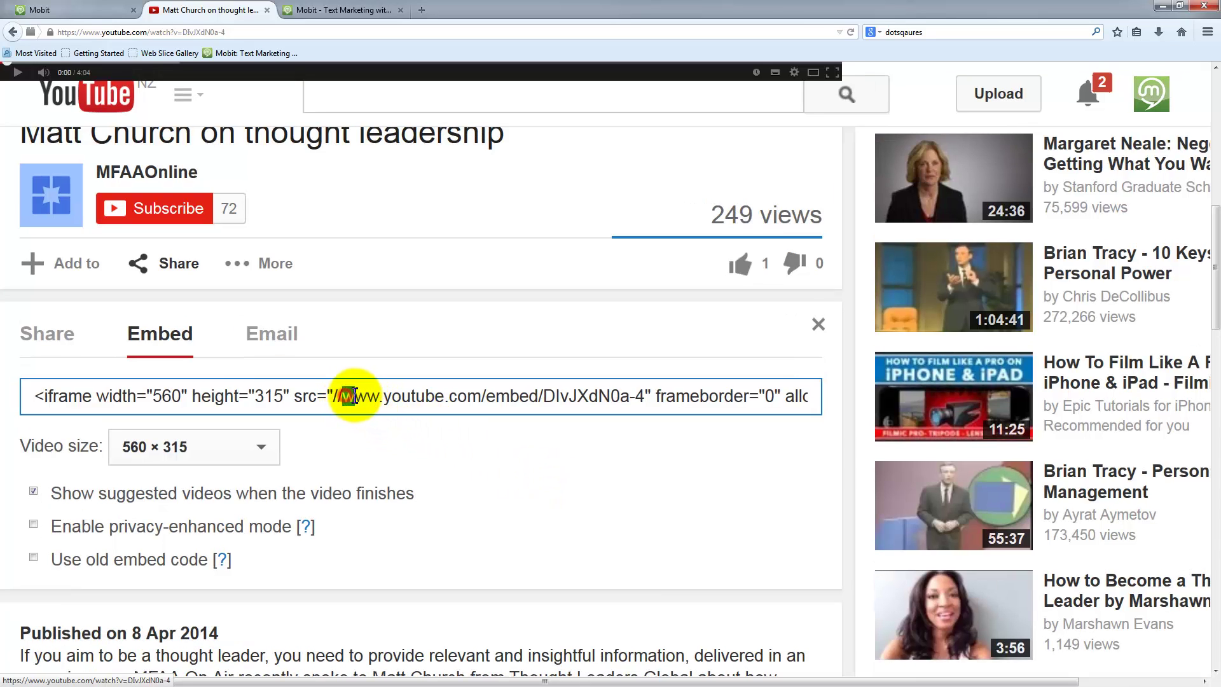
{"action": "left_click_drag", "start_coordinate": [354, 395], "coordinate": [644, 389]}
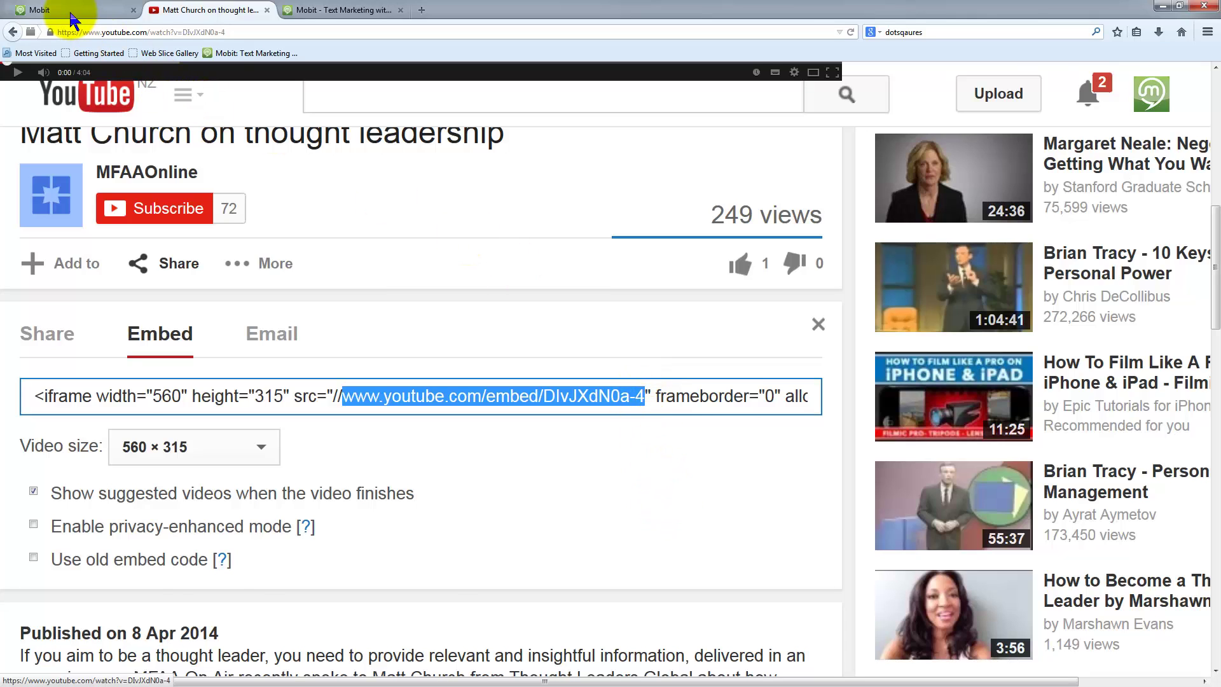
{"action": "left_click", "coordinate": [35, 10]}
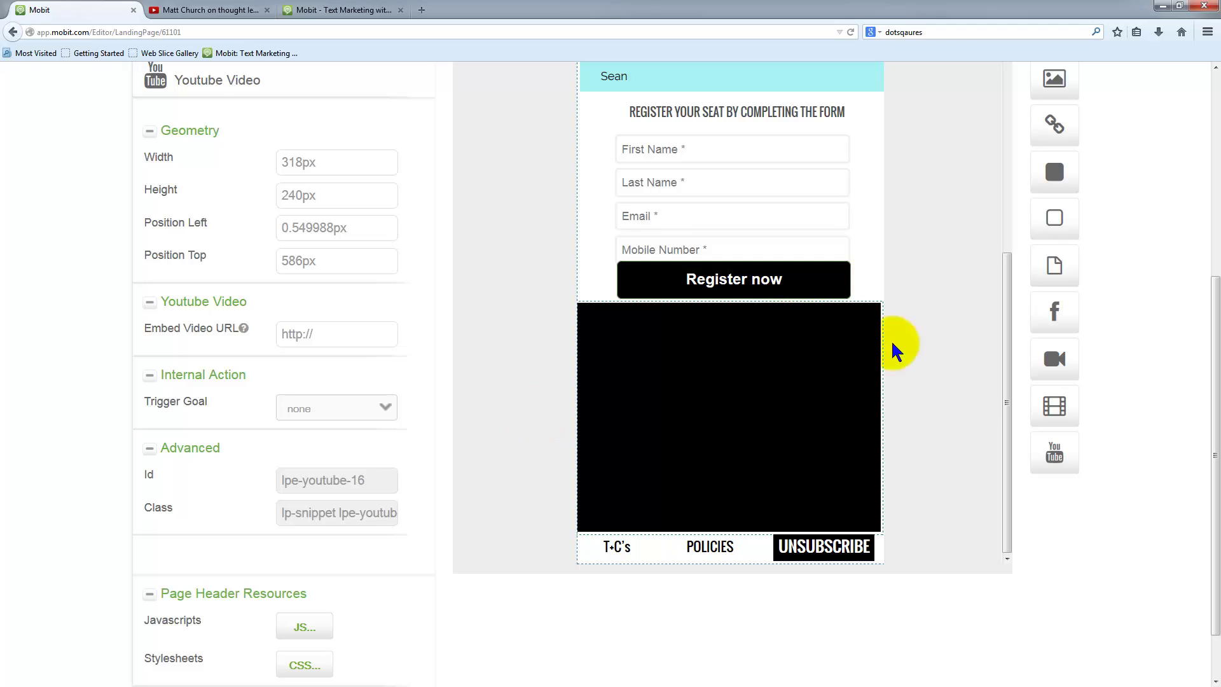
- Enter the embed/DIvJXdN0a-4 address in the video block's Embed Video URL field
{"action": "scroll", "coordinate": [941, 369], "scroll_direction": "up", "scroll_amount": 2}
{"action": "scroll", "coordinate": [944, 375], "scroll_direction": "up", "scroll_amount": 2}
{"action": "scroll", "coordinate": [833, 426], "scroll_direction": "down", "scroll_amount": 3}
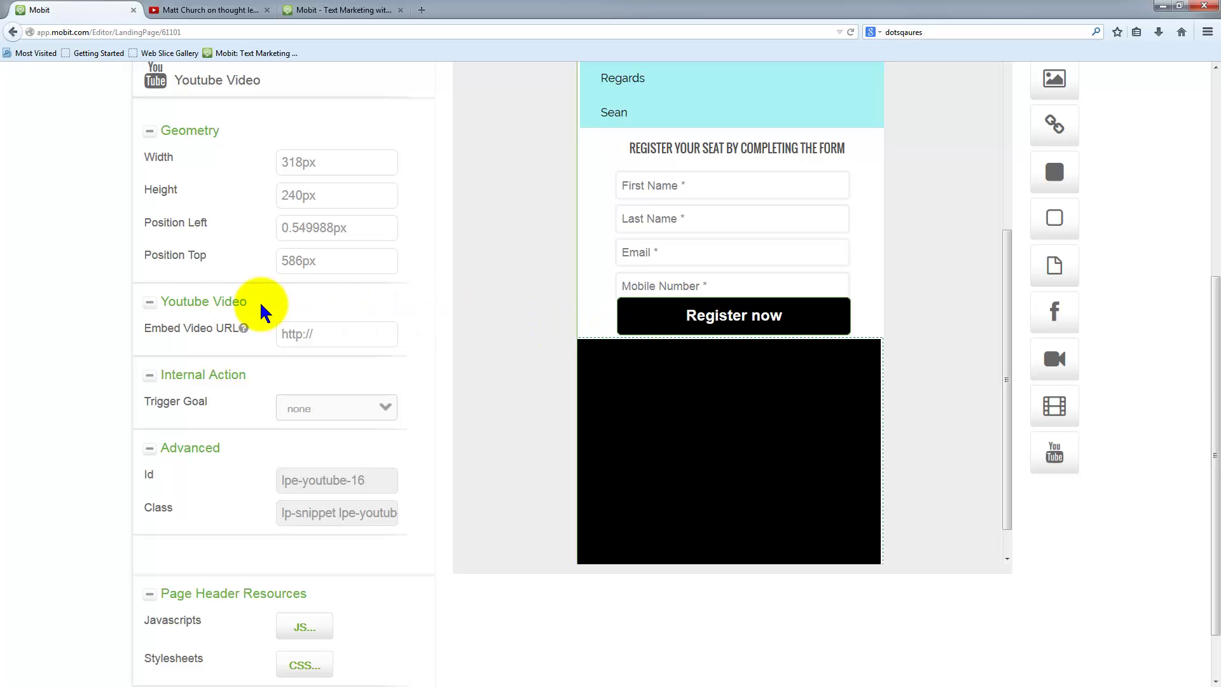
{"action": "left_click_drag", "start_coordinate": [248, 301], "coordinate": [174, 301]}
{"action": "left_click", "coordinate": [328, 341]}
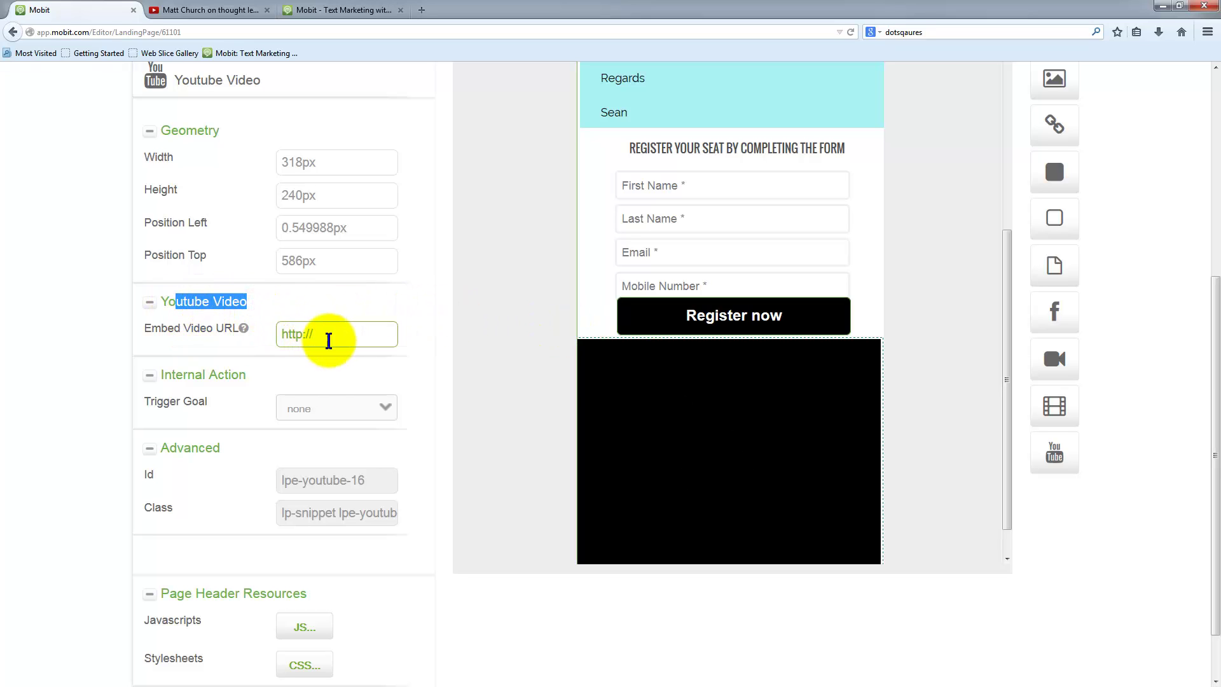
{"action": "left_click", "coordinate": [332, 340]}
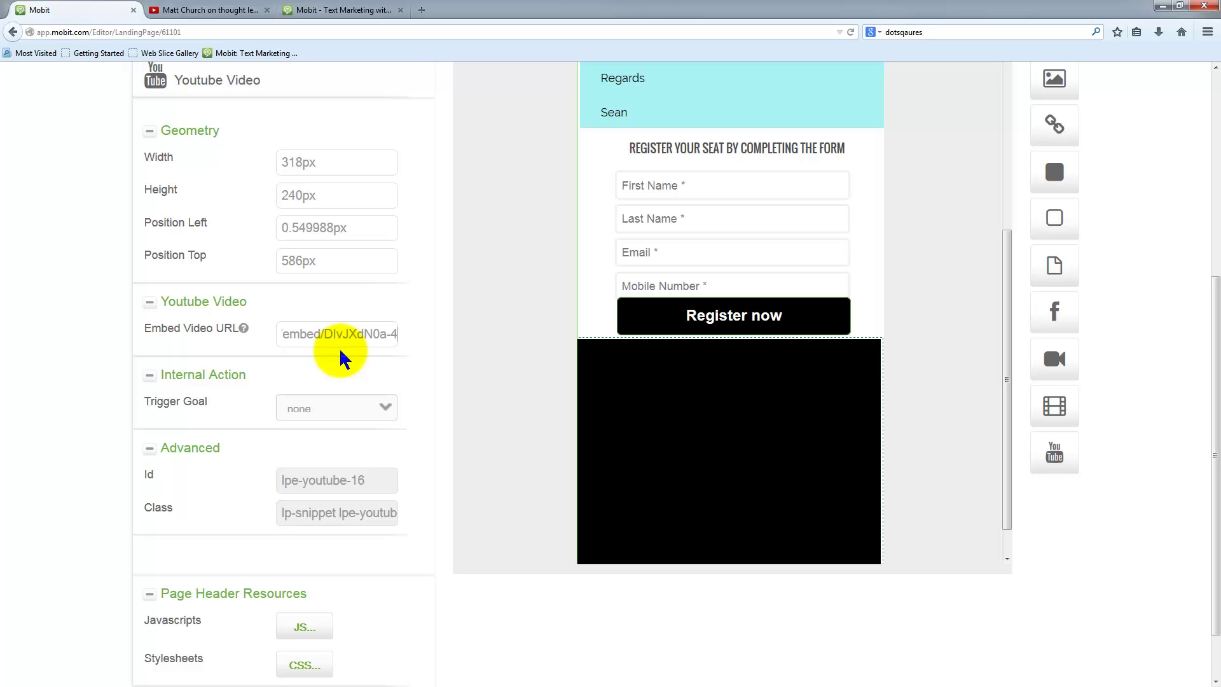
- Review the example YouTube, Wistia and Vimeo URLs in the video URL help box, then close it
{"action": "mouse_move", "coordinate": [244, 331]}
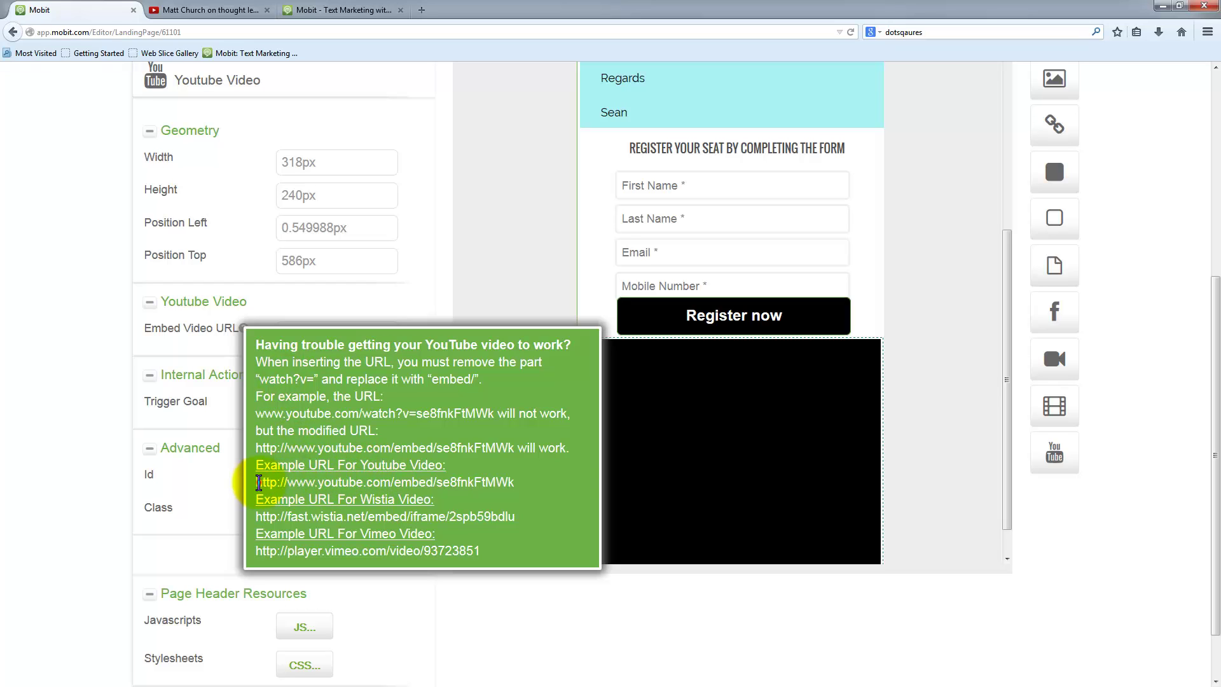
{"action": "left_click_drag", "start_coordinate": [258, 484], "coordinate": [460, 486]}
{"action": "left_click", "coordinate": [419, 519]}
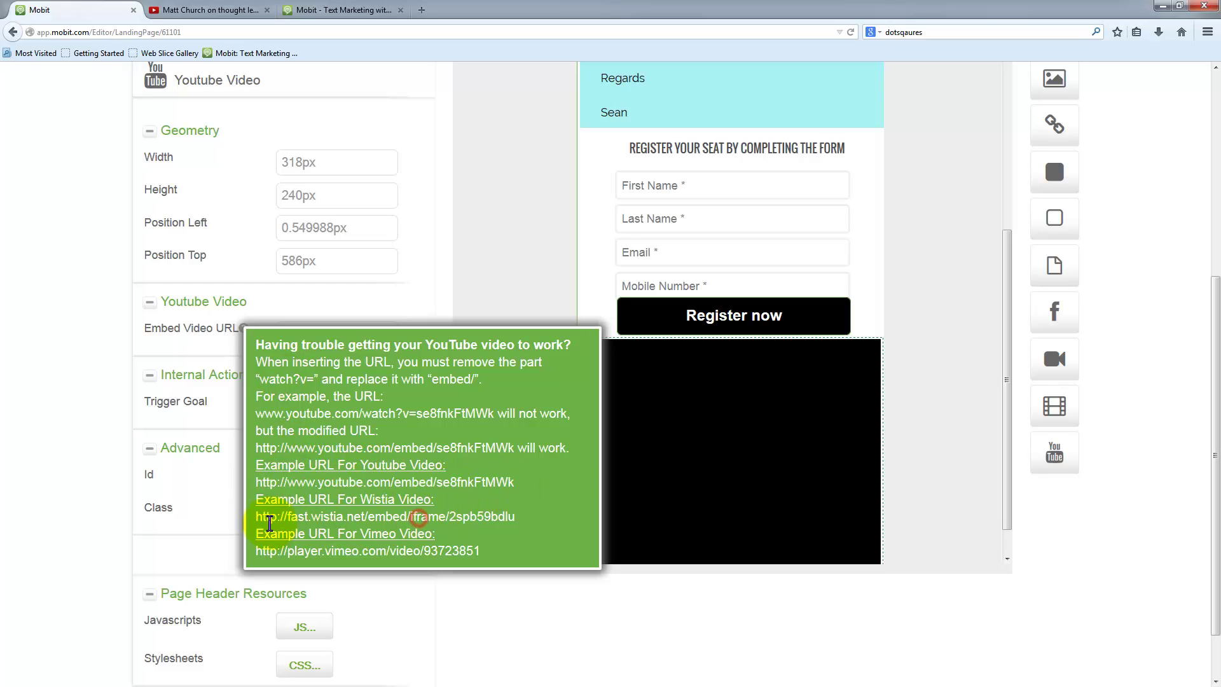
{"action": "left_click_drag", "start_coordinate": [262, 520], "coordinate": [516, 533]}
{"action": "left_click", "coordinate": [417, 548]}
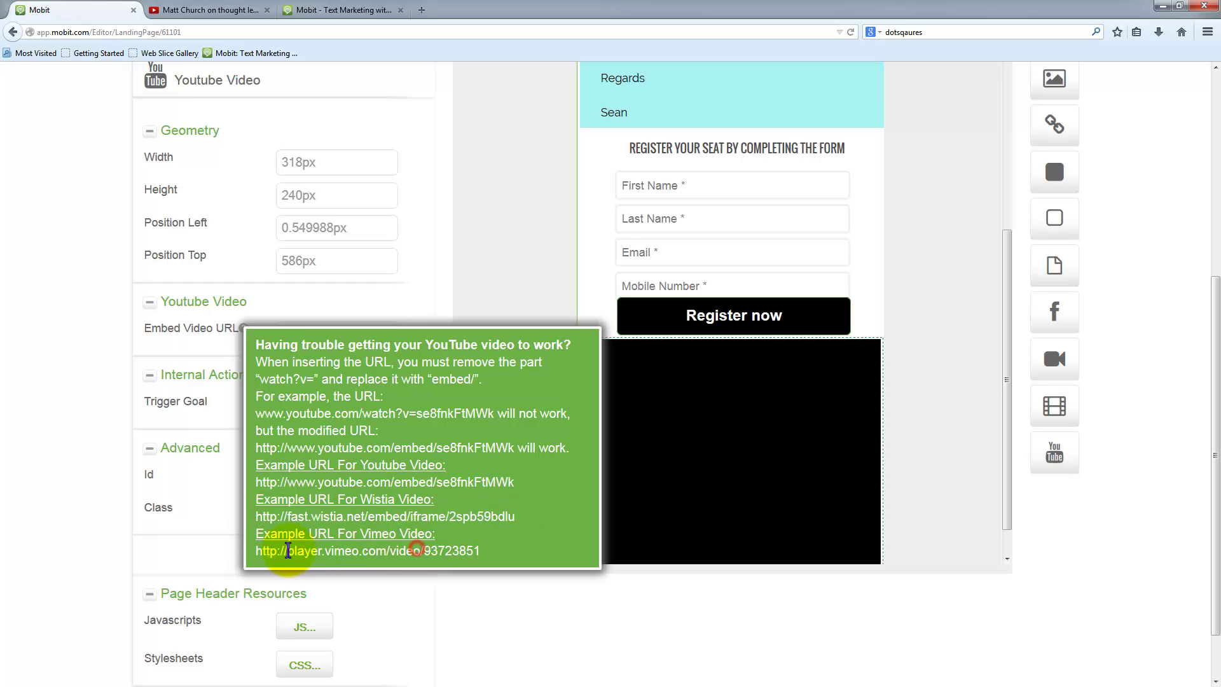
{"action": "left_click_drag", "start_coordinate": [256, 551], "coordinate": [516, 560]}
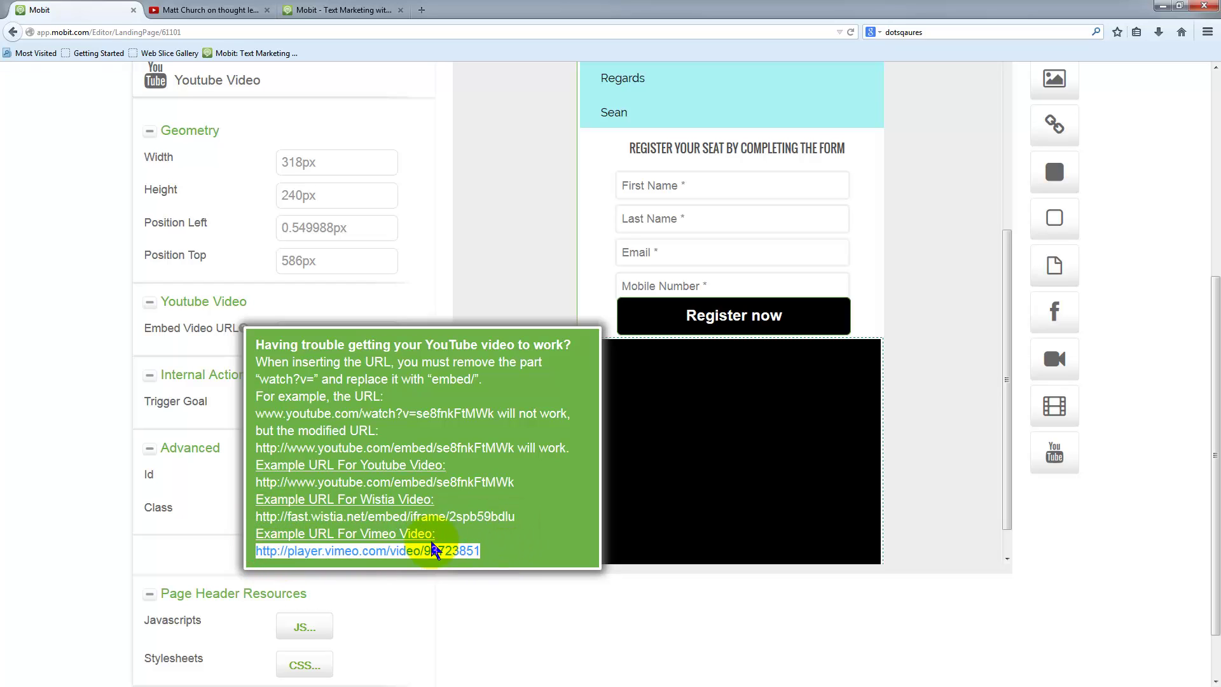
{"action": "left_click", "coordinate": [528, 202]}
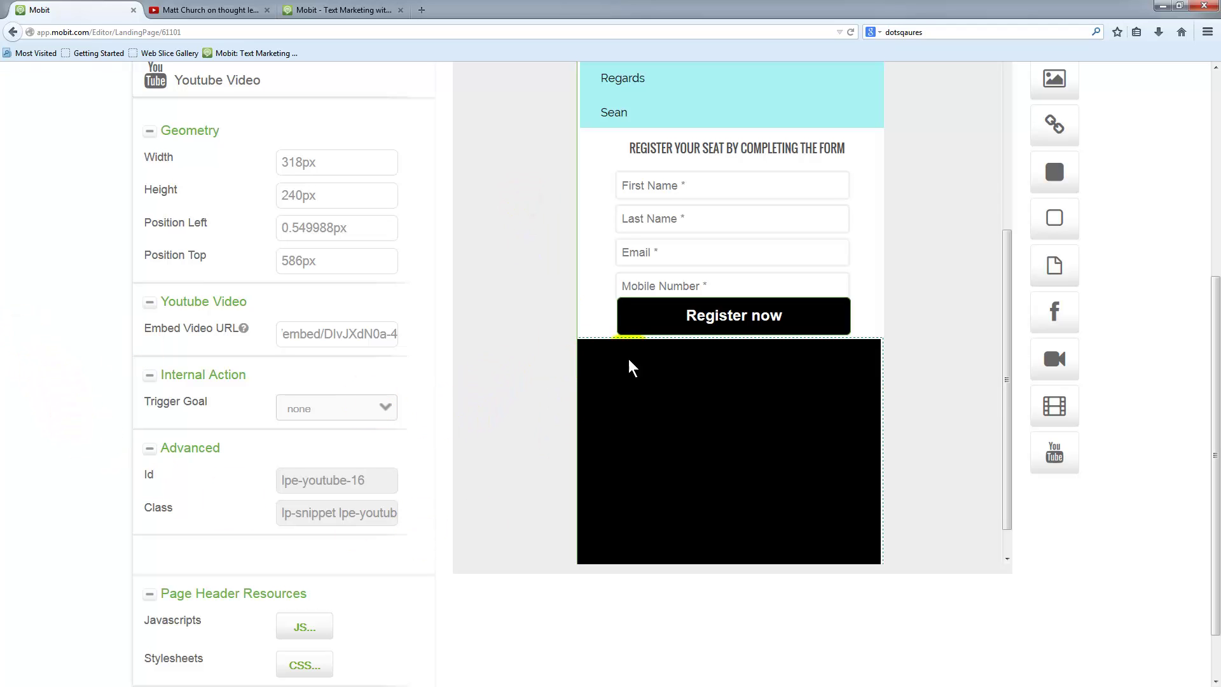
- Extend the page's bottom edge further down below the footer links
{"action": "scroll", "coordinate": [974, 401], "scroll_direction": "down", "scroll_amount": 1}
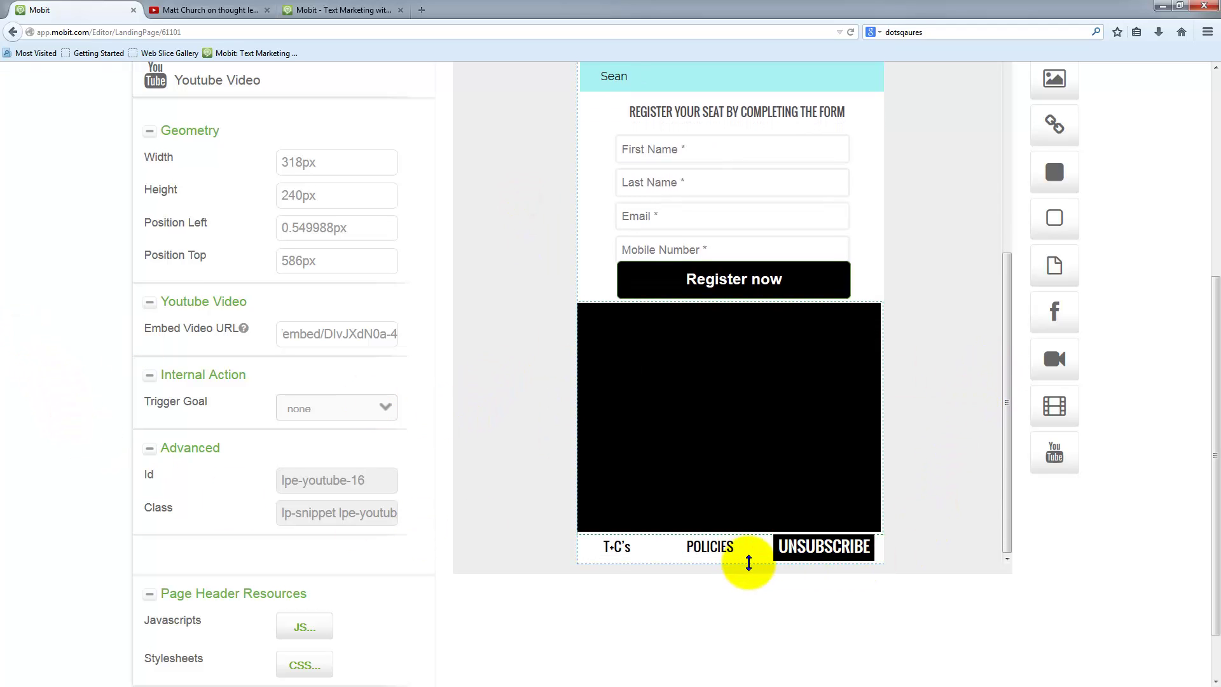
{"action": "left_click", "coordinate": [750, 564]}
{"action": "scroll", "coordinate": [941, 509], "scroll_direction": "down", "scroll_amount": 1}
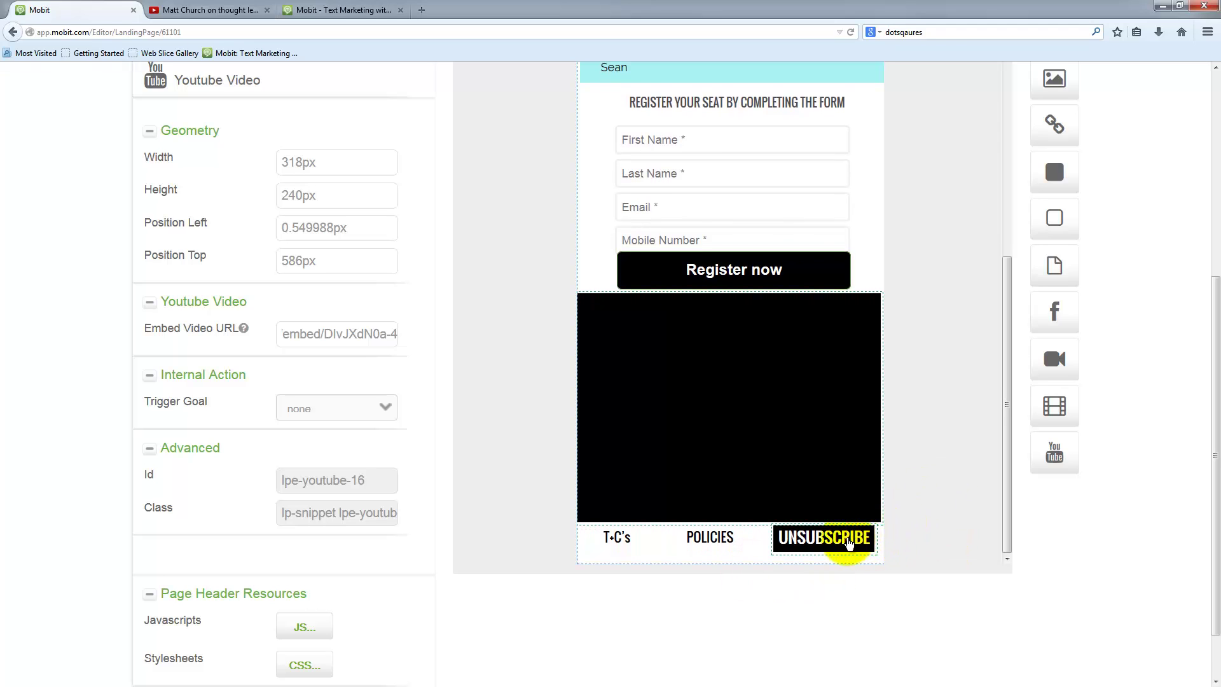
{"action": "left_click", "coordinate": [846, 543]}
{"action": "left_click", "coordinate": [717, 548]}
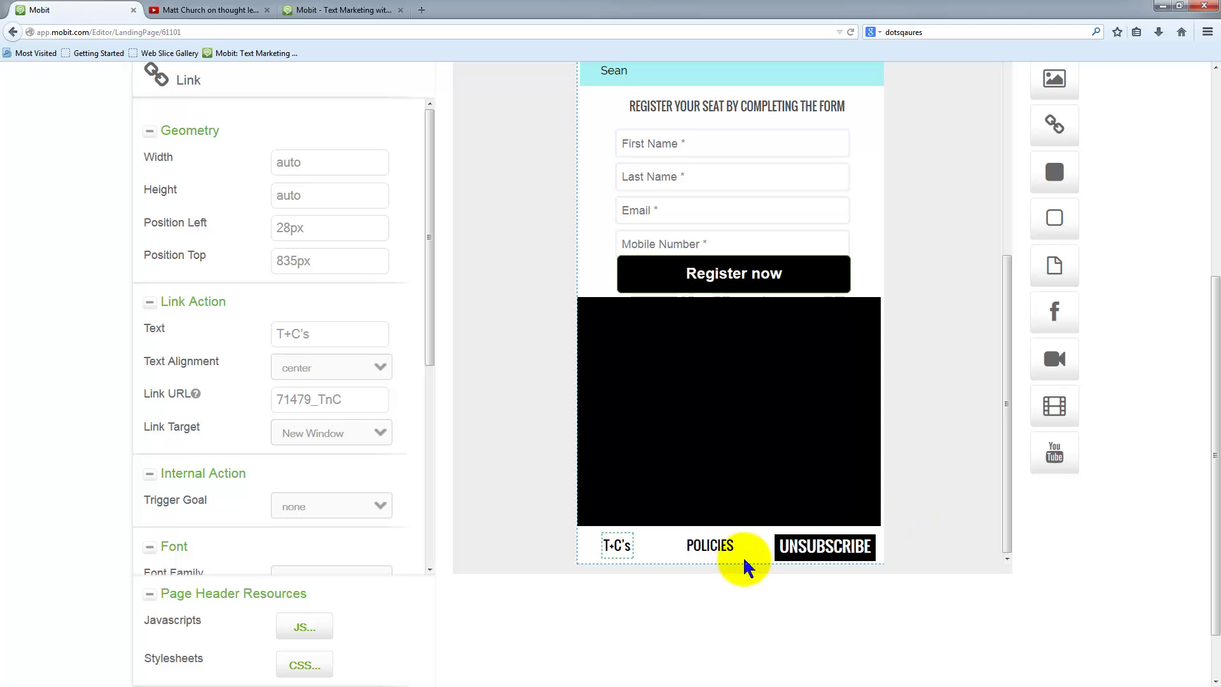
{"action": "left_click_drag", "start_coordinate": [746, 585], "coordinate": [776, 598]}
- Move UNSUBSCRIBE, POLICIES and T+C's down to the new bottom row
{"action": "scroll", "coordinate": [890, 493], "scroll_direction": "down", "scroll_amount": 1}
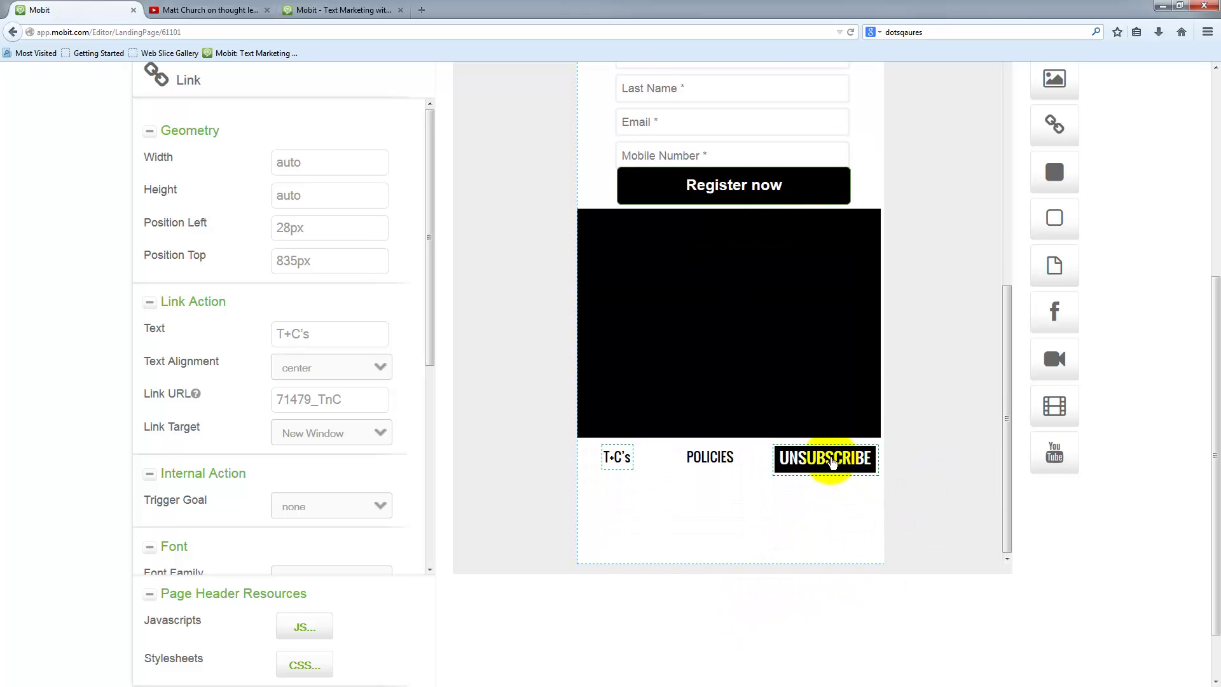
{"action": "left_click_drag", "start_coordinate": [830, 457], "coordinate": [835, 558]}
{"action": "left_click_drag", "start_coordinate": [710, 456], "coordinate": [717, 555]}
{"action": "left_click_drag", "start_coordinate": [619, 458], "coordinate": [617, 548]}
- Try duplicating the Register now button and dismiss the cannot-duplicate message
{"action": "left_click", "coordinate": [813, 188]}
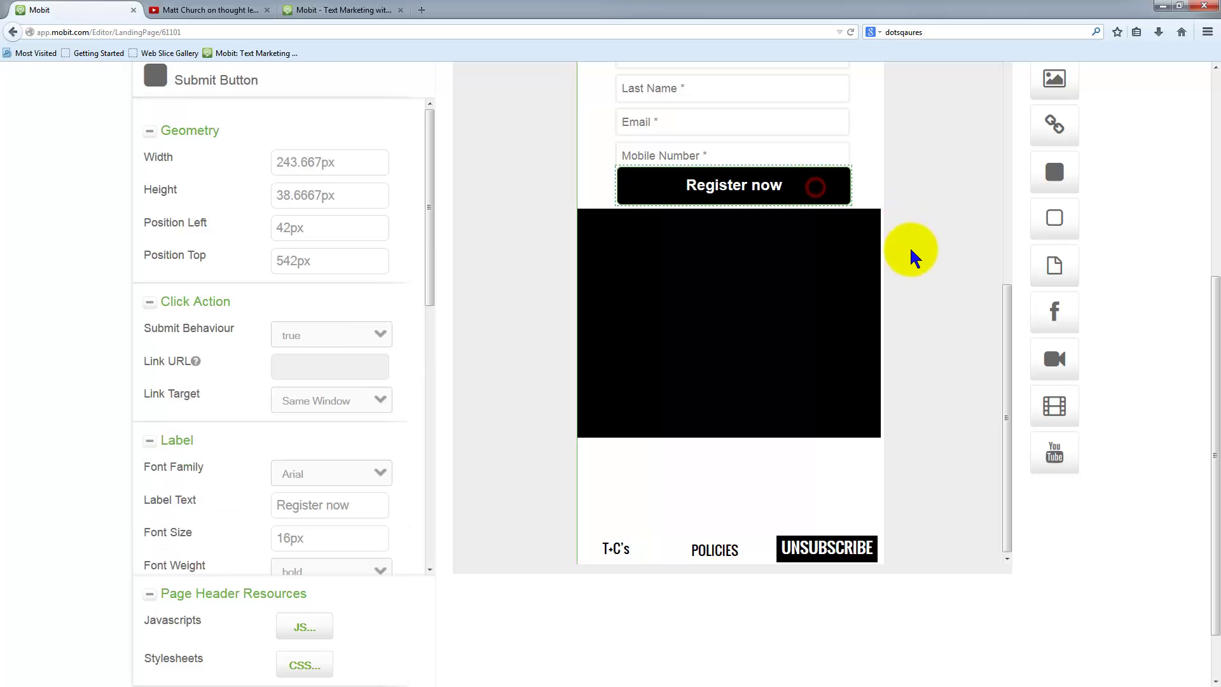
{"action": "scroll", "coordinate": [458, 322], "scroll_direction": "up", "scroll_amount": 10}
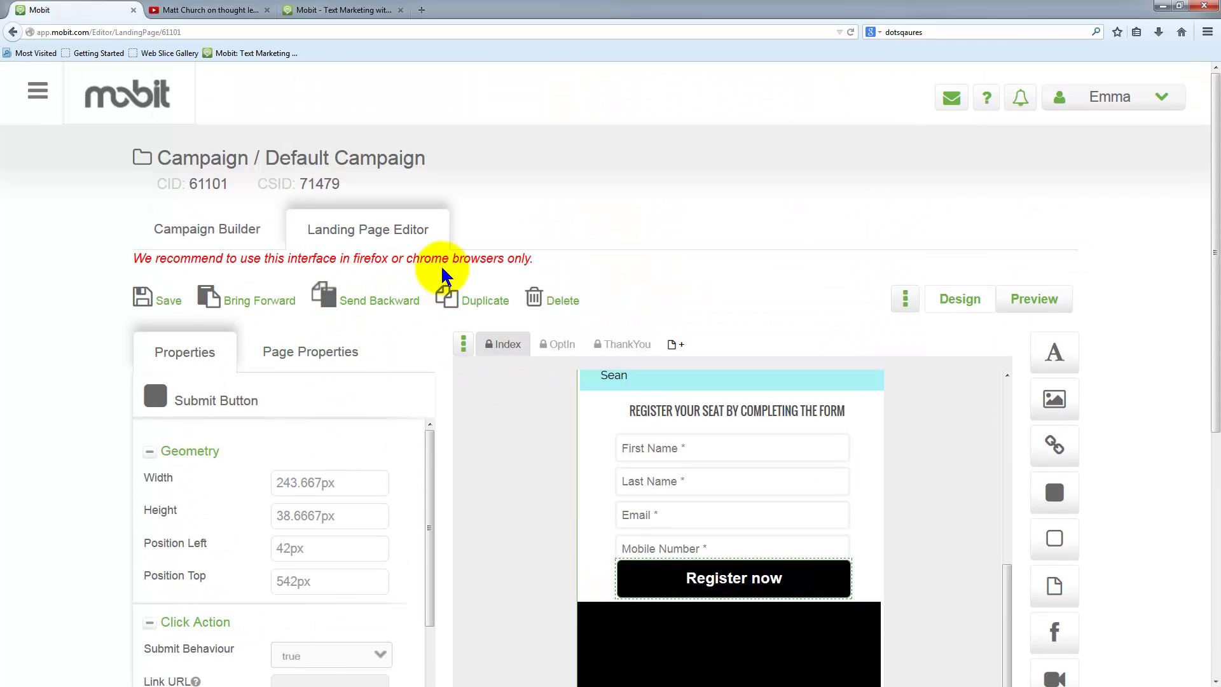
{"action": "left_click", "coordinate": [484, 300]}
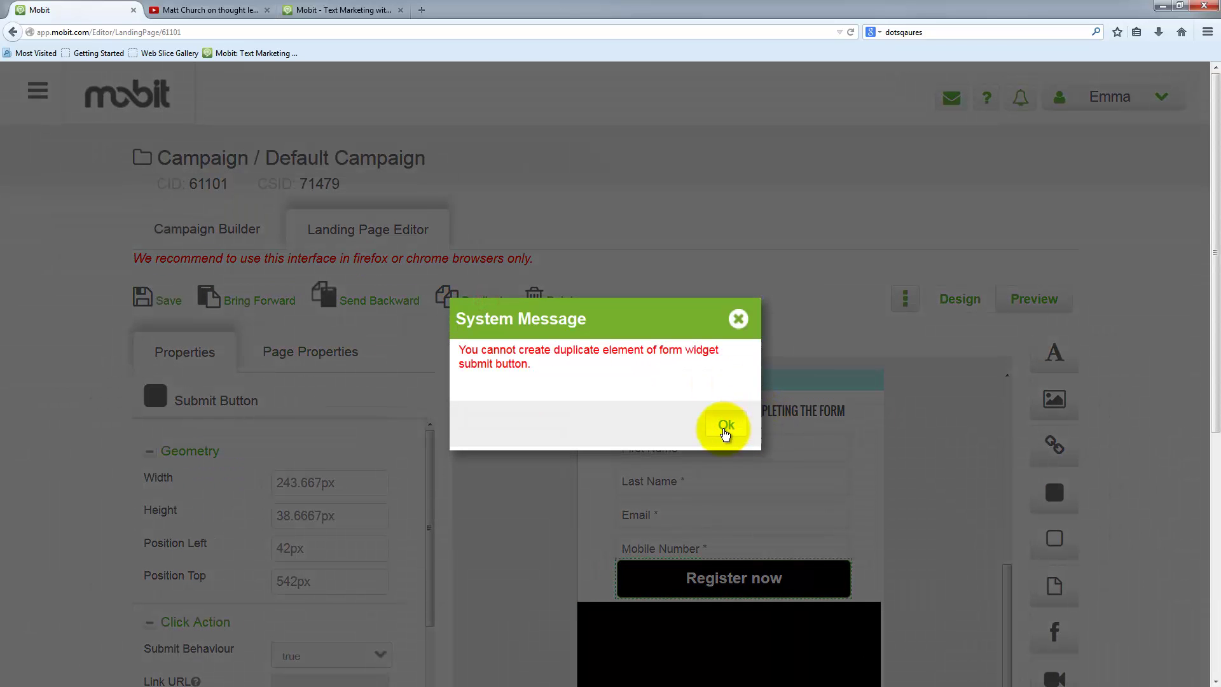
{"action": "left_click", "coordinate": [726, 427]}
- Nudge the video block and Register now button down slightly
{"action": "scroll", "coordinate": [891, 524], "scroll_direction": "down", "scroll_amount": 2}
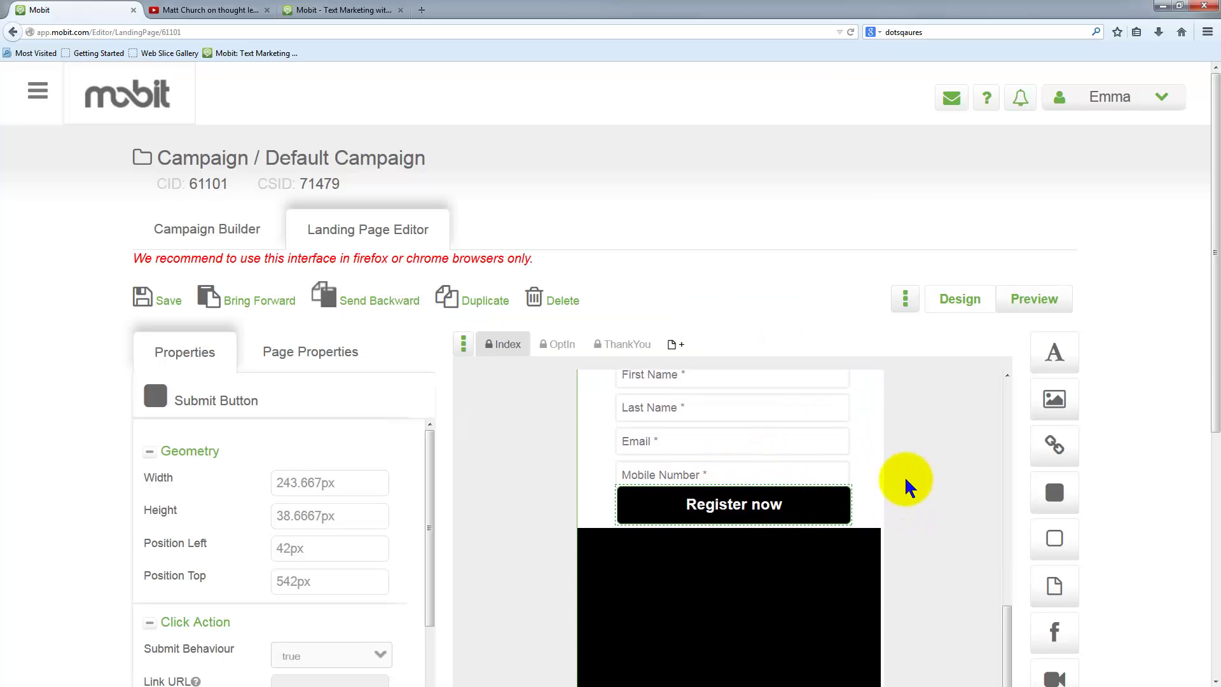
{"action": "left_click", "coordinate": [826, 569]}
{"action": "left_click_drag", "start_coordinate": [766, 506], "coordinate": [766, 523]}
{"action": "left_click_drag", "start_coordinate": [760, 593], "coordinate": [754, 587]}
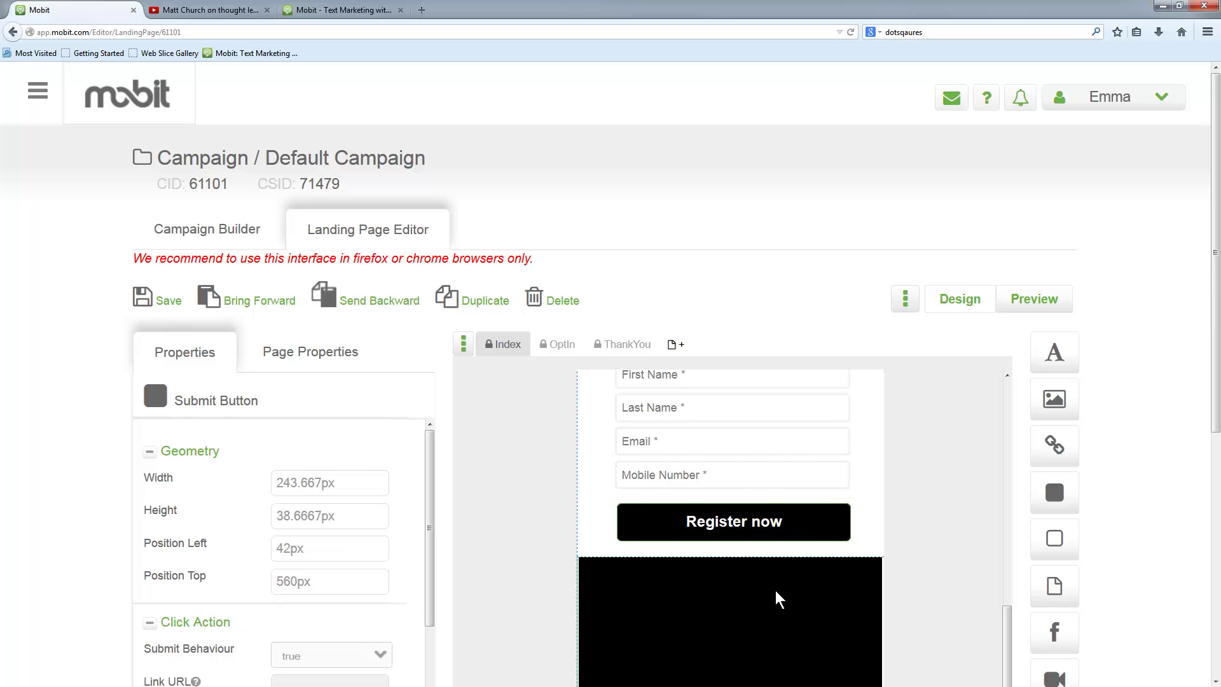
- Add a new Button below the video and widen it to 252.667px
{"action": "scroll", "coordinate": [926, 469], "scroll_direction": "down", "scroll_amount": 3}
{"action": "scroll", "coordinate": [925, 464], "scroll_direction": "down", "scroll_amount": 2}
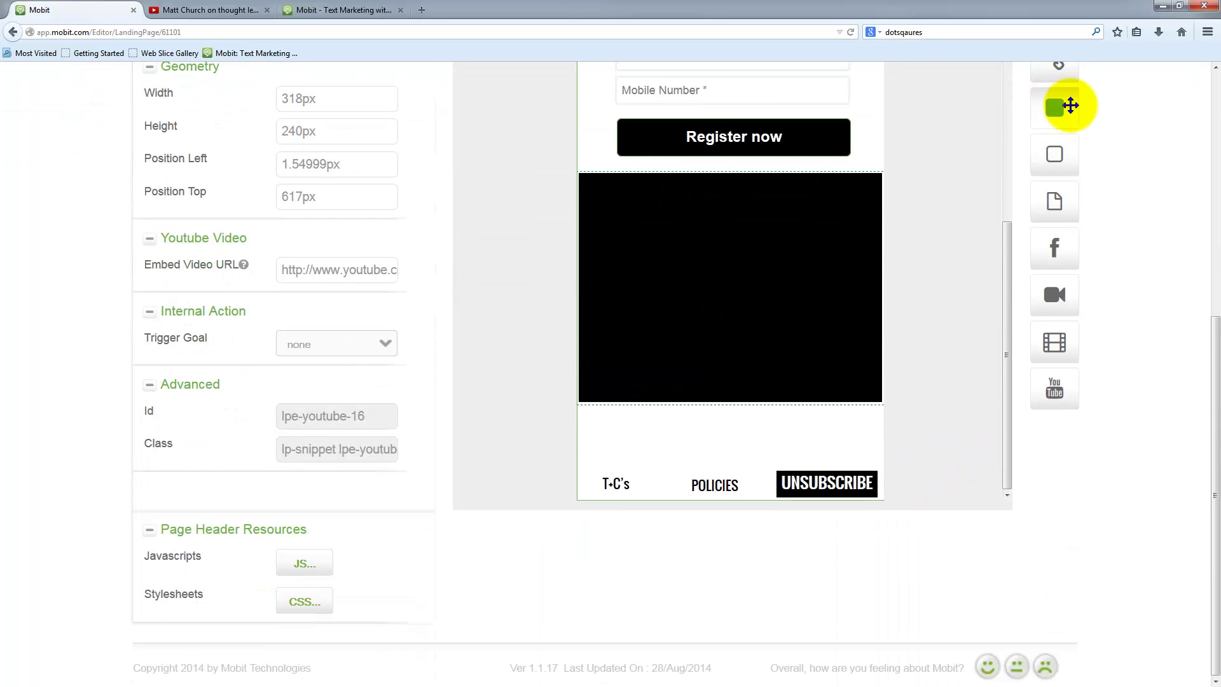
{"action": "left_click", "coordinate": [1053, 108]}
{"action": "left_click_drag", "start_coordinate": [1054, 108], "coordinate": [697, 432]}
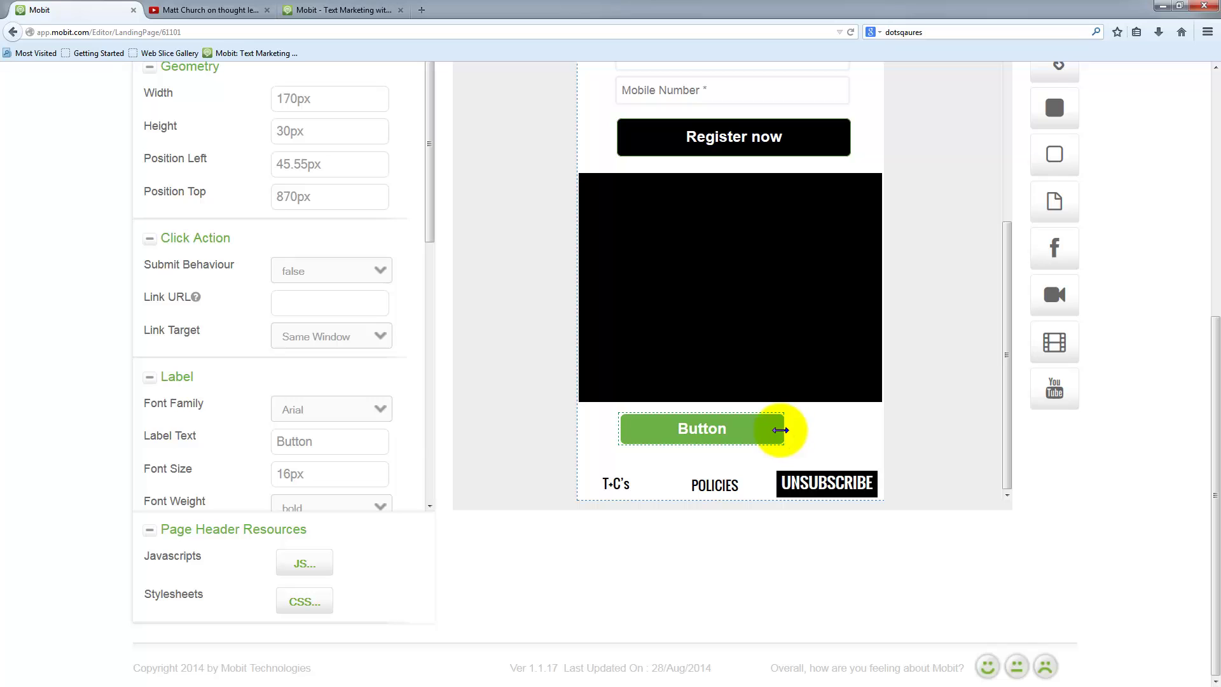
{"action": "left_click_drag", "start_coordinate": [780, 429], "coordinate": [862, 431]}
- Change the new button's label to 'Register your seat above'
{"action": "left_click", "coordinate": [325, 433]}
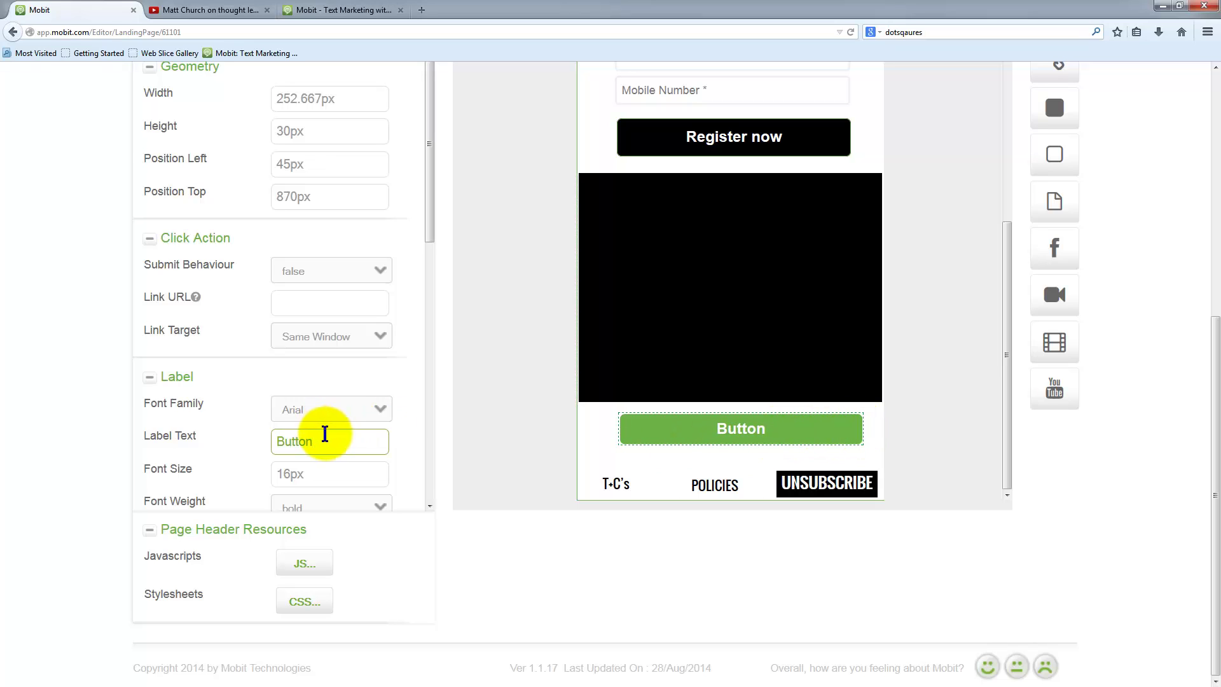
{"action": "left_click_drag", "start_coordinate": [324, 434], "coordinate": [262, 440]}
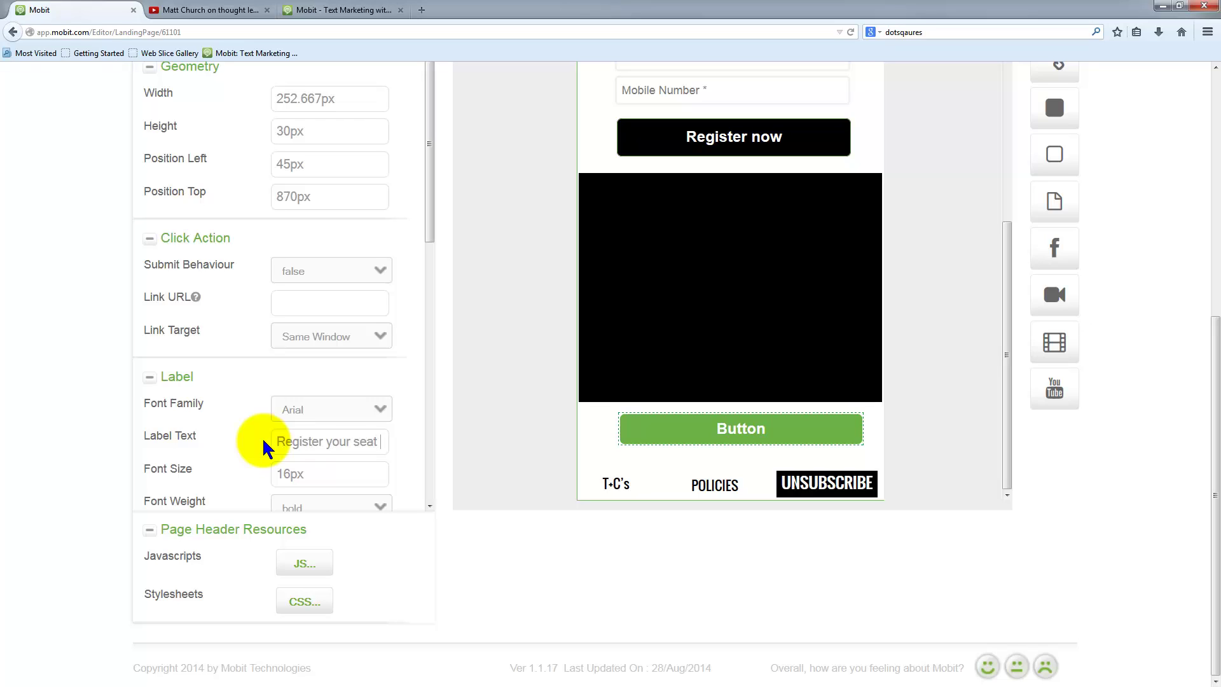
{"action": "left_click", "coordinate": [308, 471]}
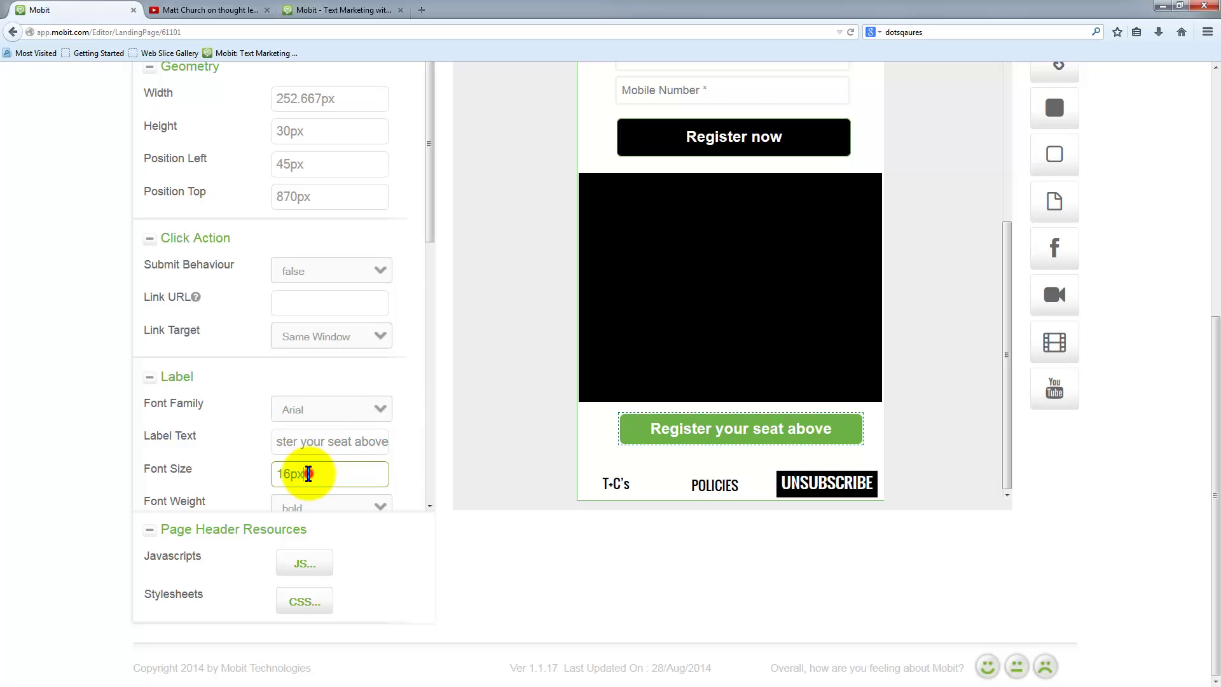
{"action": "scroll", "coordinate": [319, 476], "scroll_direction": "down", "scroll_amount": 6}
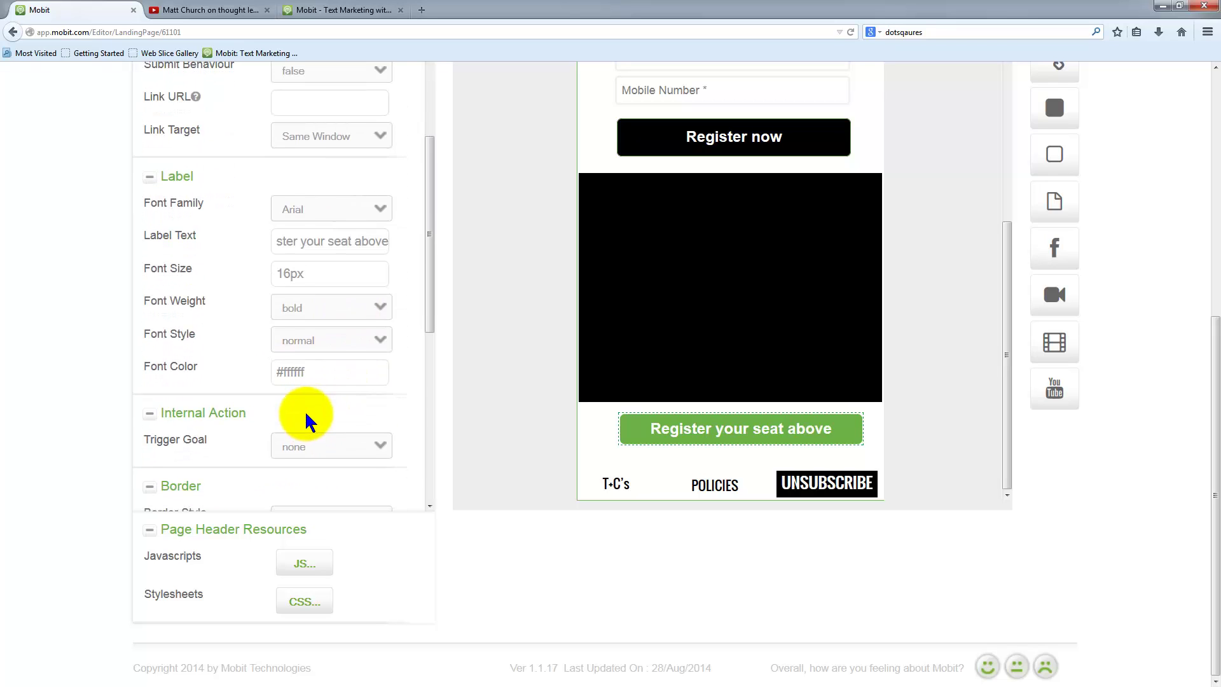
- Give the button a black #000000 background and make it 36.6667px tall
{"action": "left_click", "coordinate": [312, 409]}
{"action": "scroll", "coordinate": [318, 406], "scroll_direction": "down", "scroll_amount": 2}
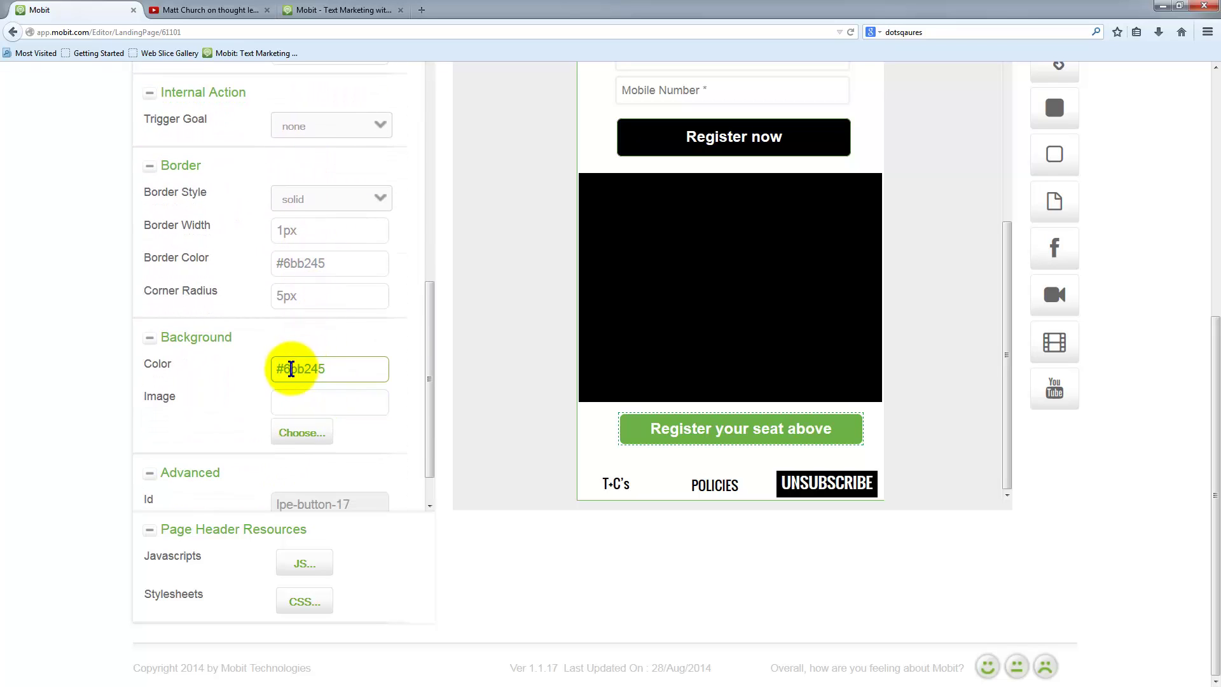
{"action": "left_click_drag", "start_coordinate": [286, 369], "coordinate": [363, 368]}
{"action": "type", "text": "000000"}
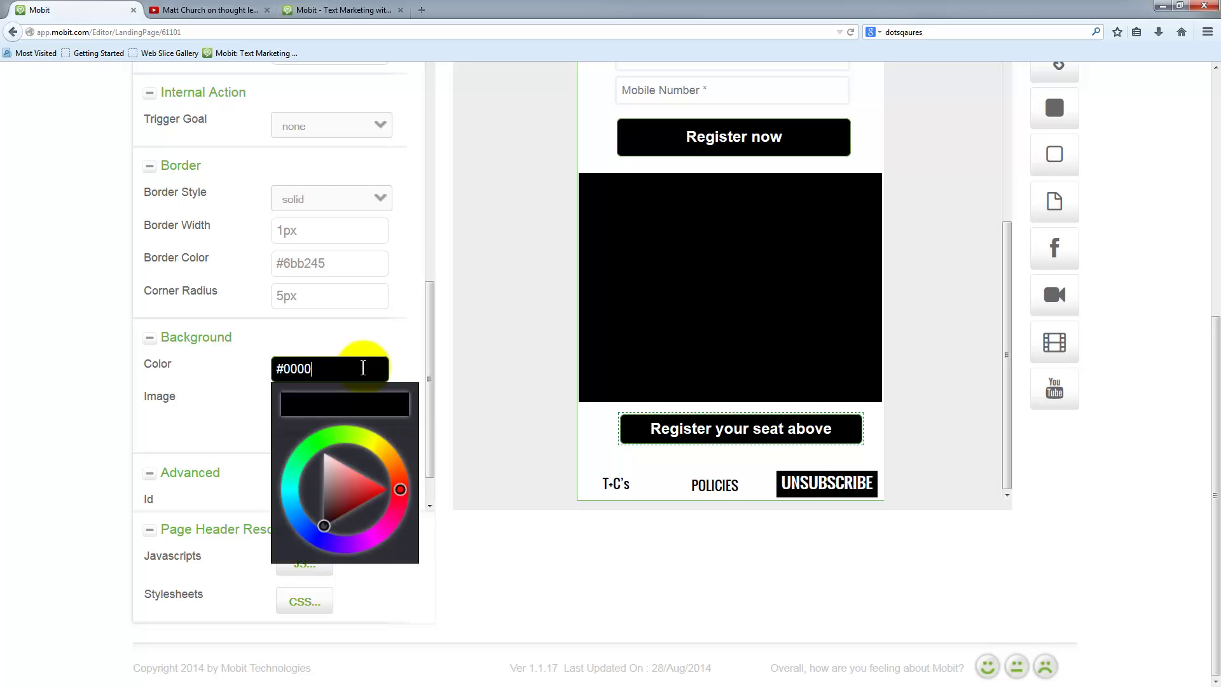
{"action": "left_click", "coordinate": [322, 300]}
{"action": "left_click", "coordinate": [732, 462]}
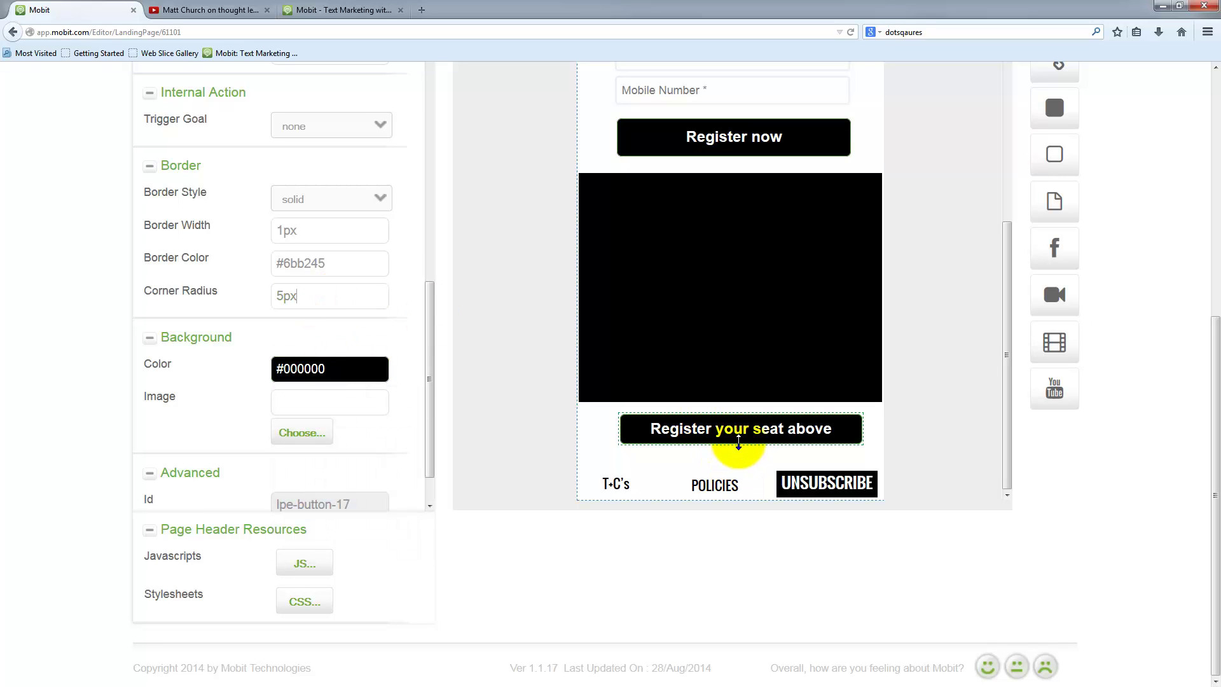
{"action": "left_click_drag", "start_coordinate": [738, 443], "coordinate": [736, 449]}
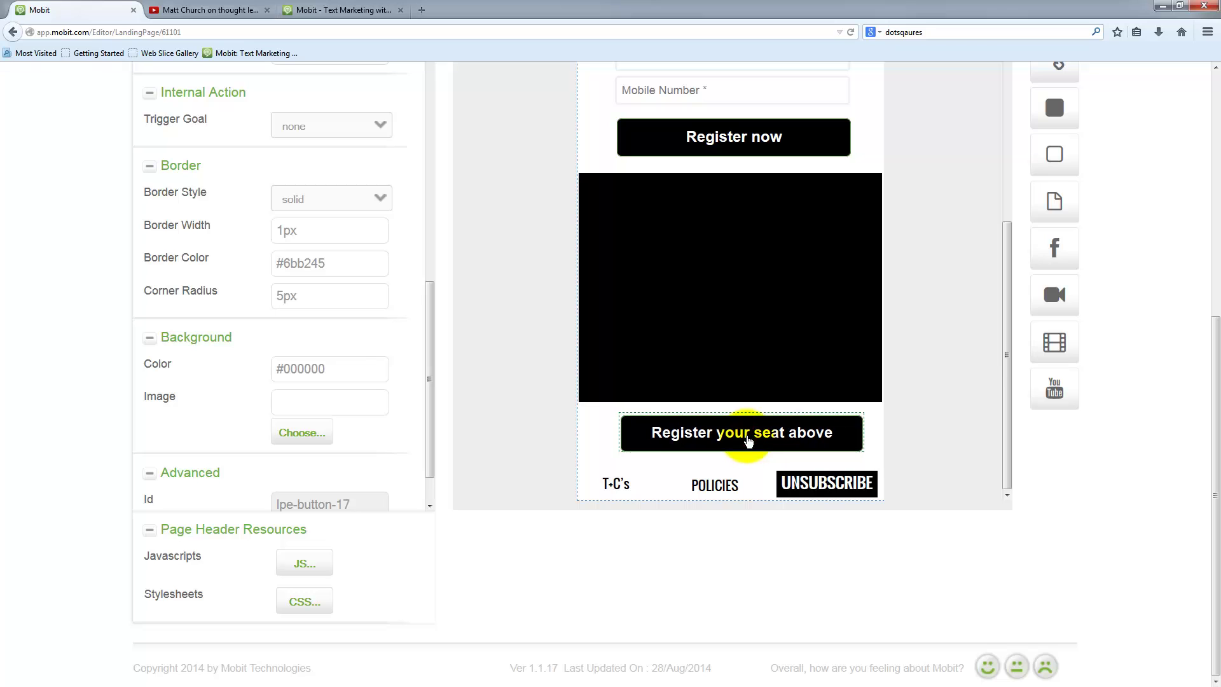
{"action": "scroll", "coordinate": [480, 404], "scroll_direction": "up", "scroll_amount": 3}
{"action": "scroll", "coordinate": [259, 375], "scroll_direction": "up", "scroll_amount": 5}
{"action": "scroll", "coordinate": [212, 338], "scroll_direction": "up", "scroll_amount": 5}
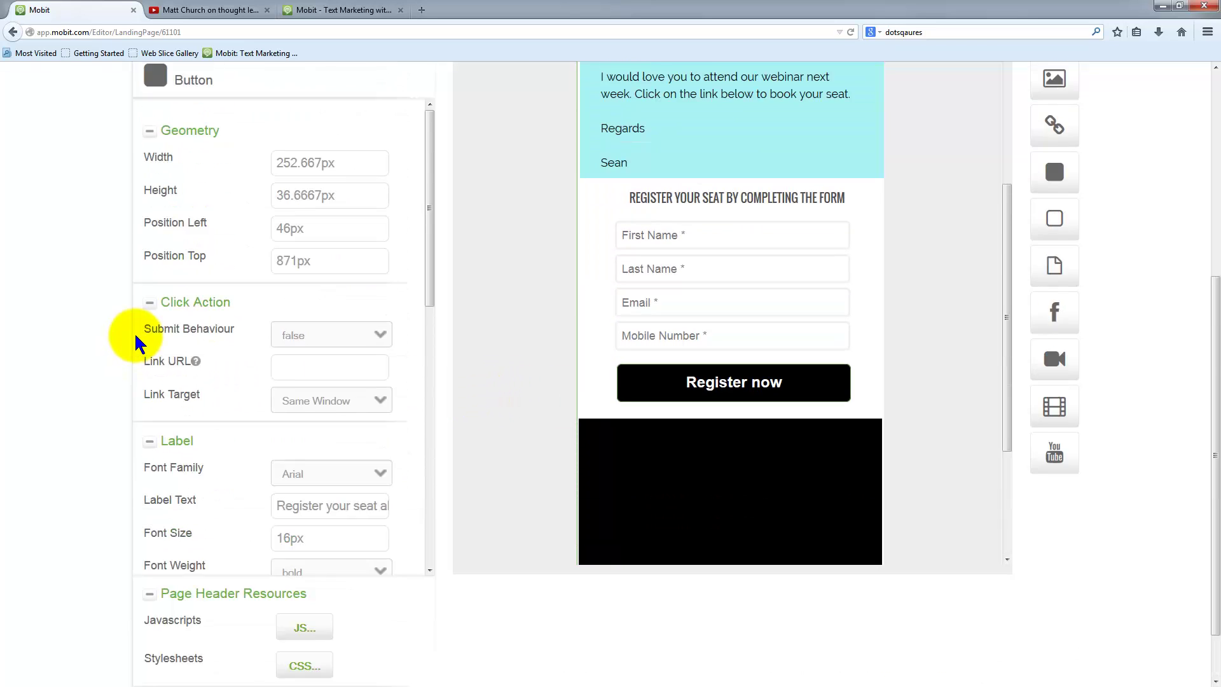
{"action": "scroll", "coordinate": [253, 400], "scroll_direction": "up", "scroll_amount": 6}
- Save the landing page and open it in a preview window
{"action": "left_click", "coordinate": [166, 298]}
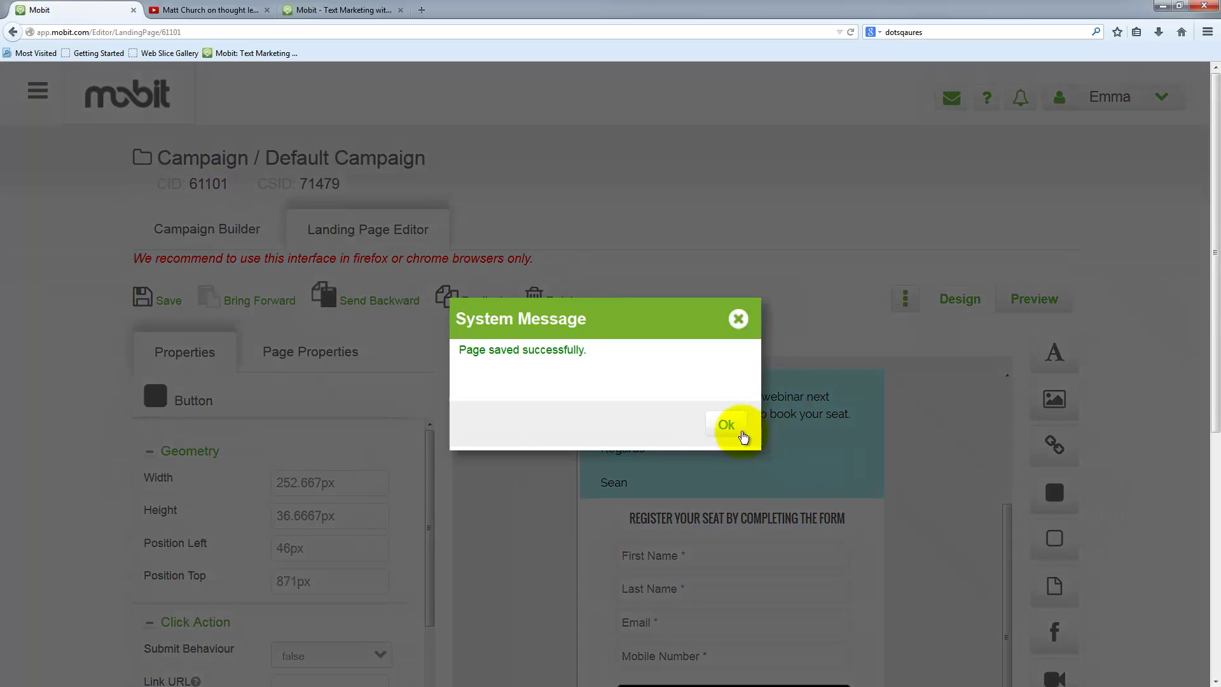
{"action": "left_click", "coordinate": [726, 424]}
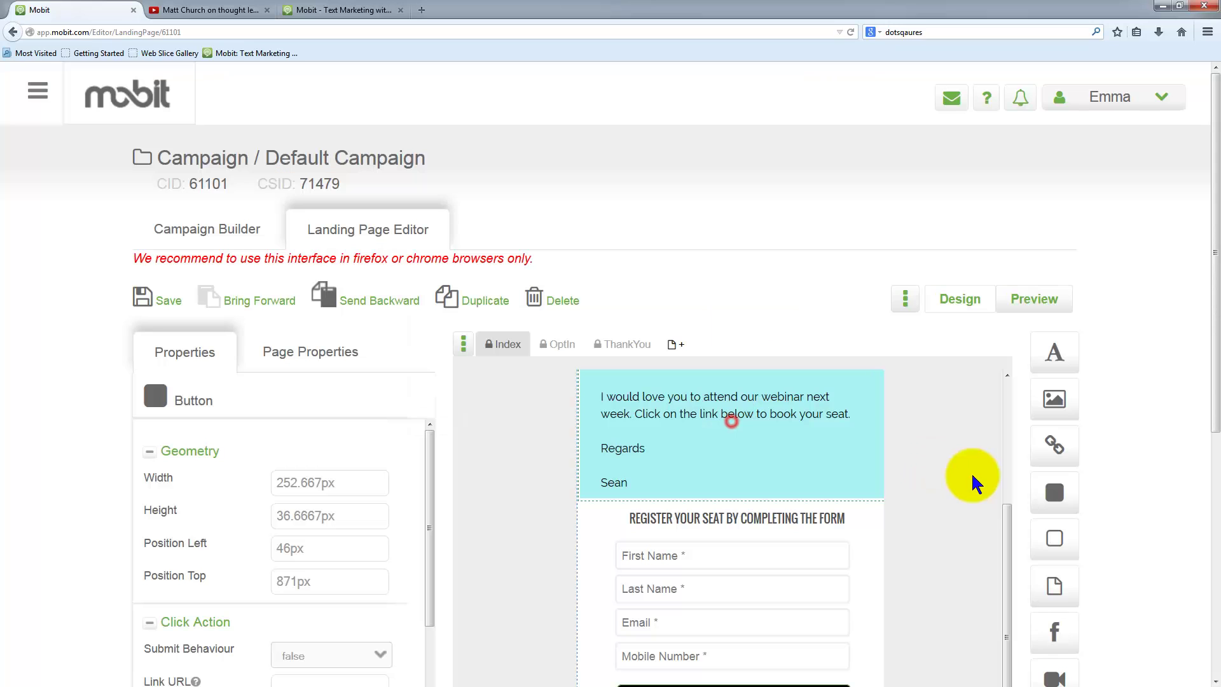
{"action": "scroll", "coordinate": [940, 485], "scroll_direction": "up", "scroll_amount": 3}
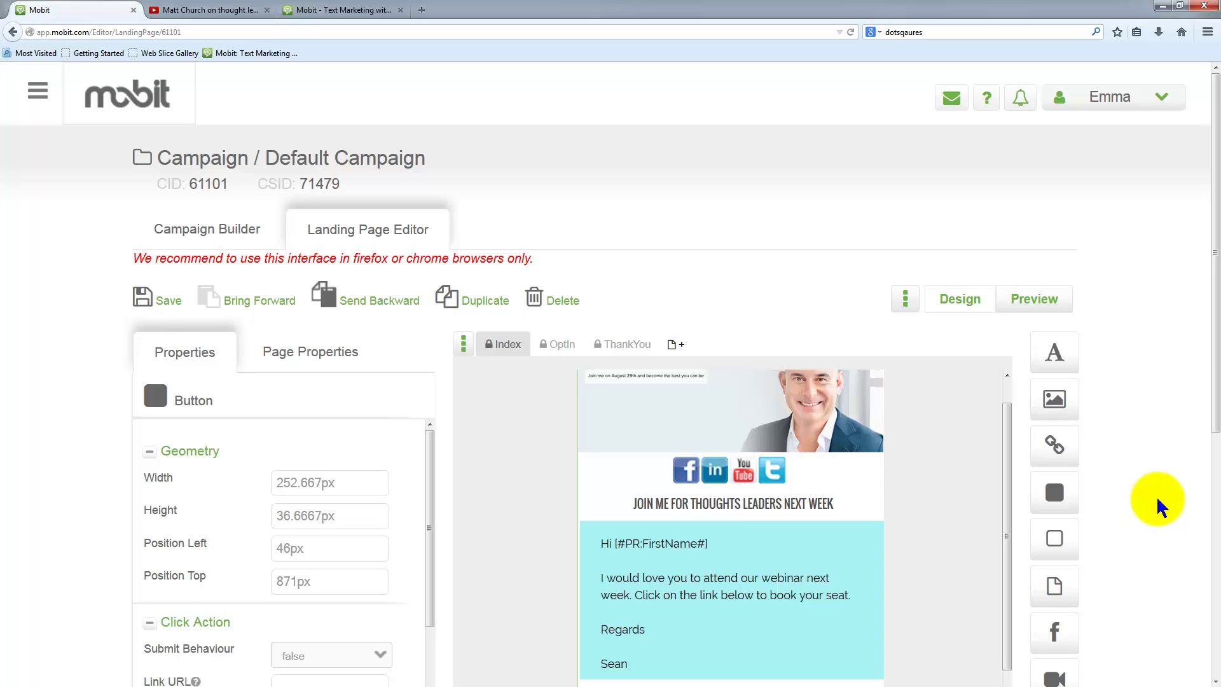
{"action": "left_click_drag", "start_coordinate": [1007, 433], "coordinate": [1012, 392]}
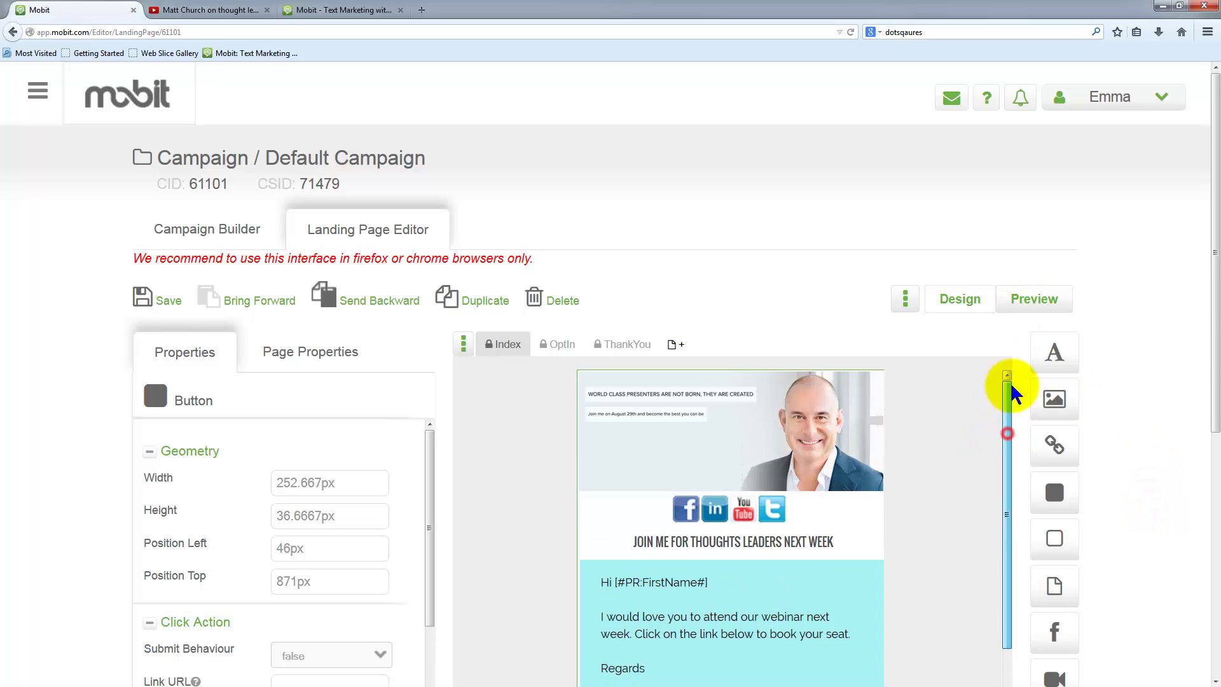
{"action": "left_click", "coordinate": [1037, 299]}
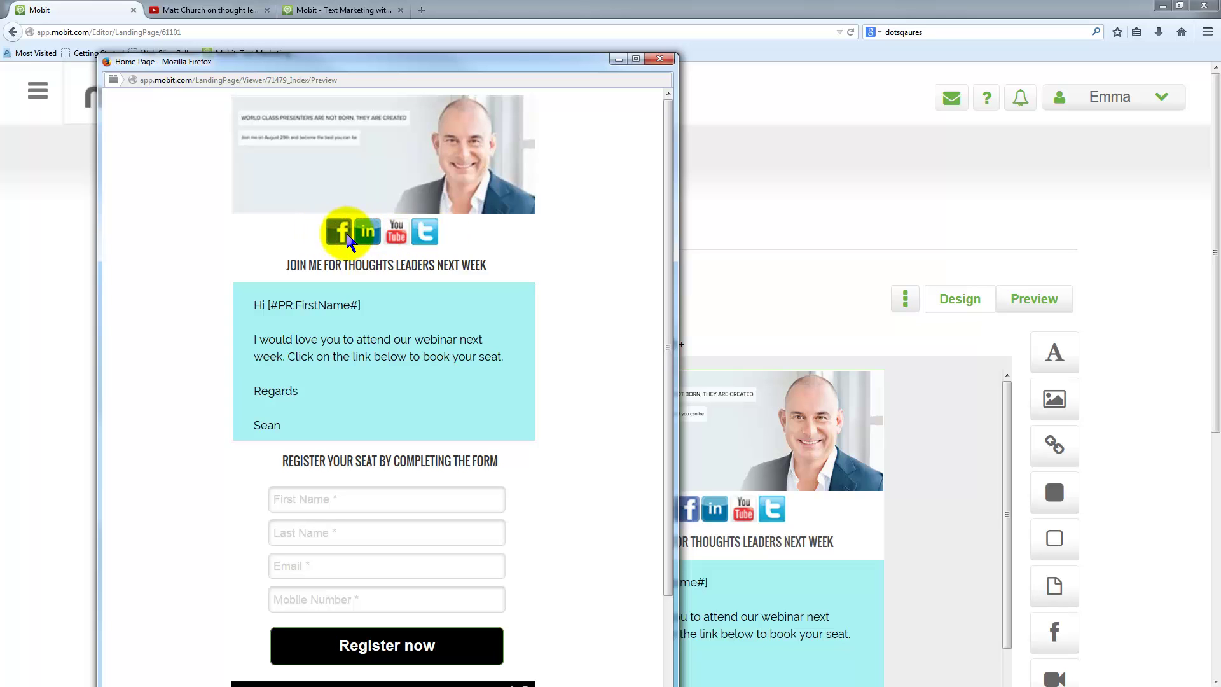
- Try the First Name, Last Name, Email and Mobile Number fields in the preview
{"action": "scroll", "coordinate": [409, 340], "scroll_direction": "down", "scroll_amount": 5}
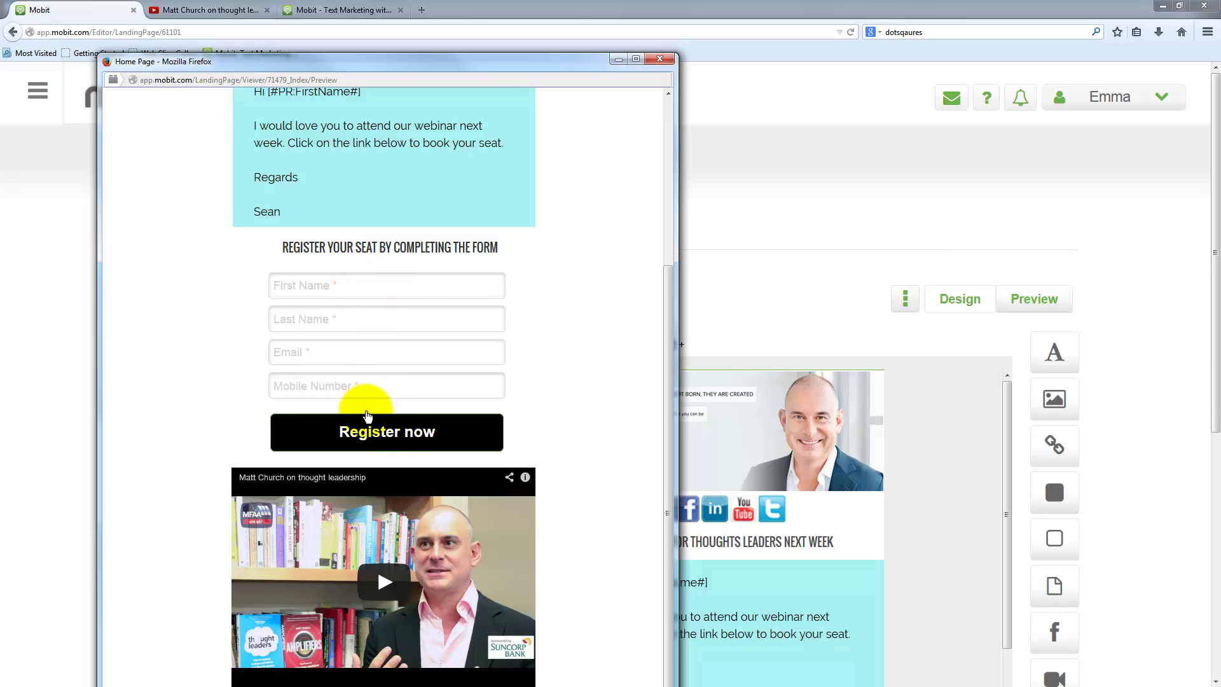
{"action": "left_click", "coordinate": [305, 288]}
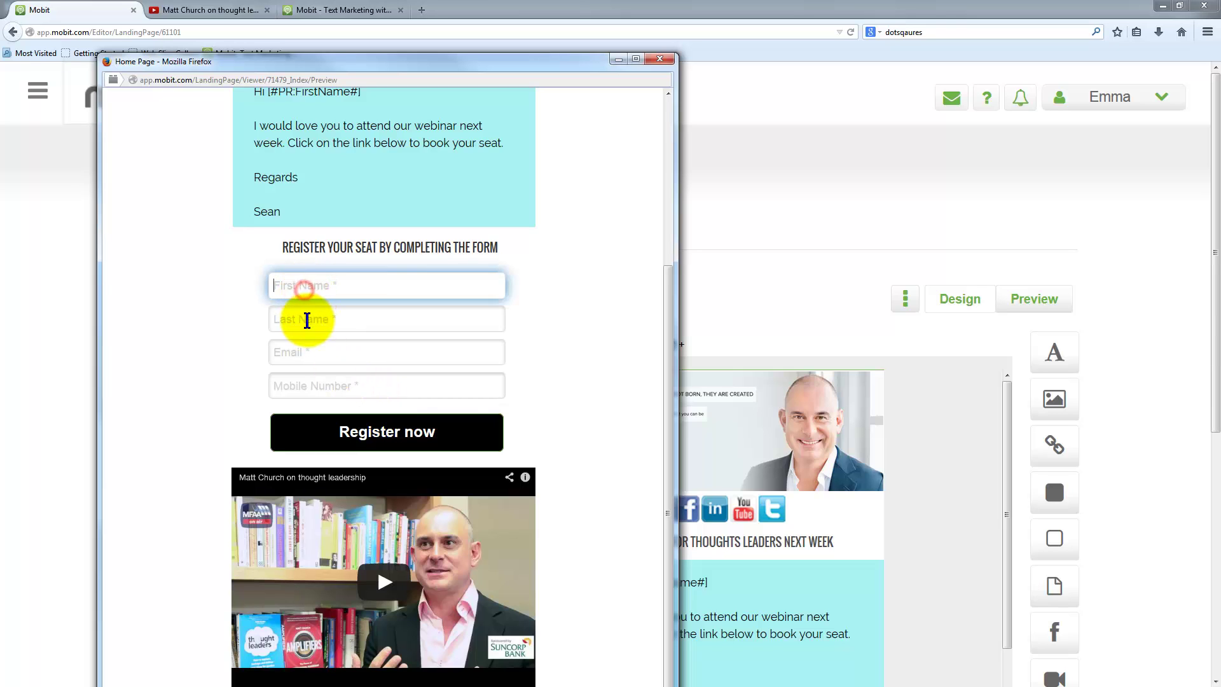
{"action": "left_click", "coordinate": [306, 318]}
{"action": "left_click", "coordinate": [316, 355]}
{"action": "left_click", "coordinate": [329, 389]}
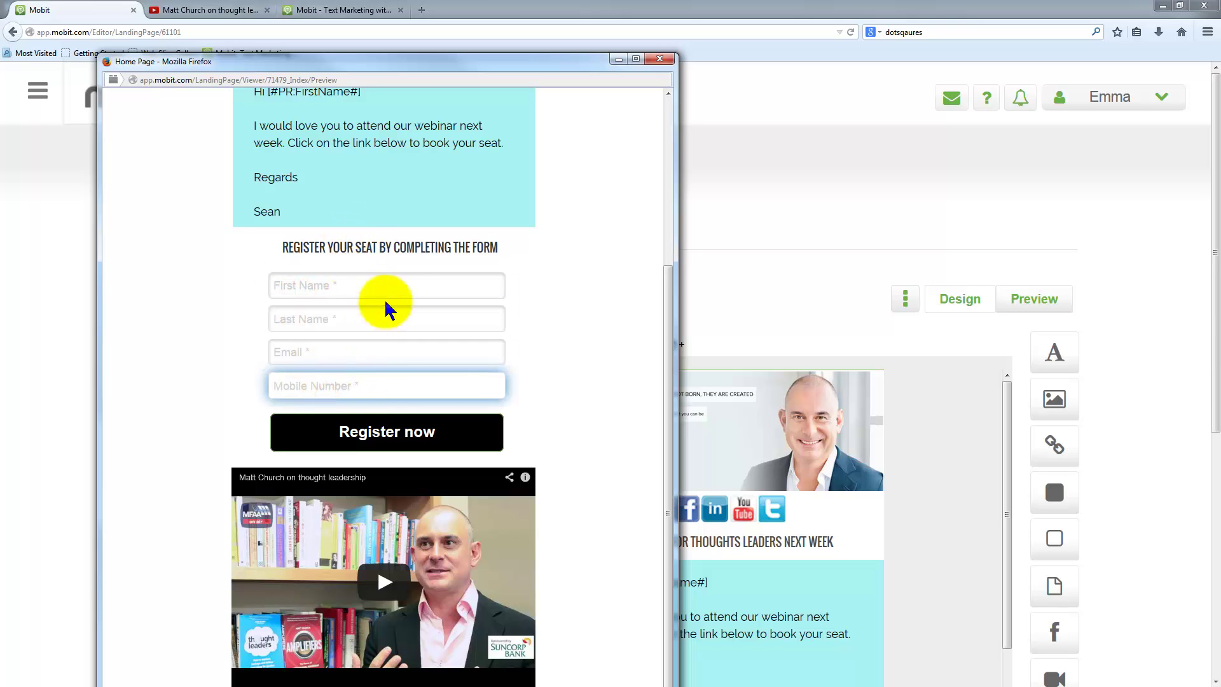
{"action": "left_click_drag", "start_coordinate": [340, 65], "coordinate": [381, 37]}
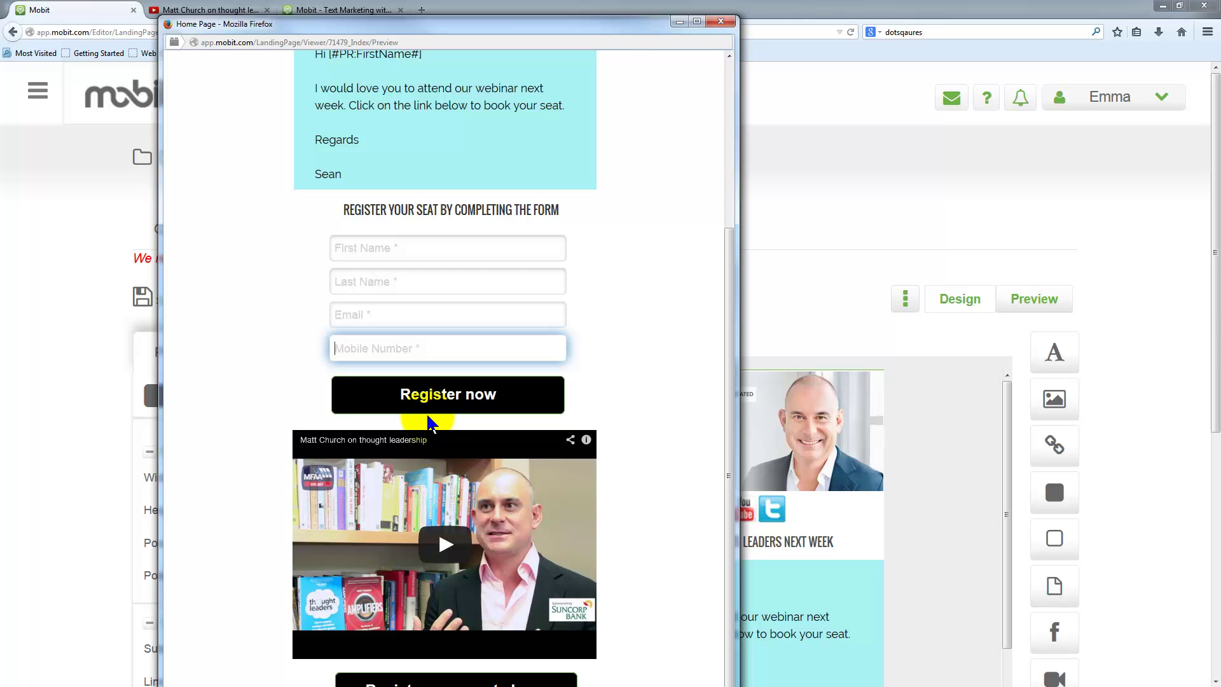
{"action": "left_click_drag", "start_coordinate": [404, 24], "coordinate": [395, 12]}
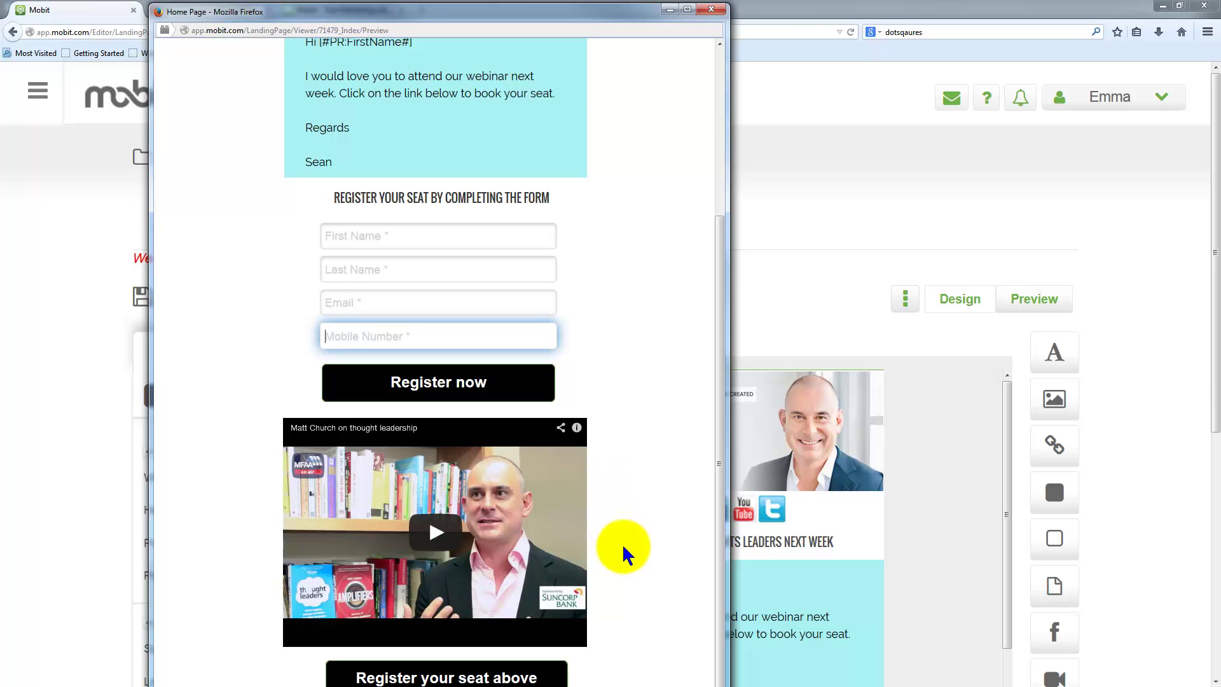
- Play the embedded Matt Church video for a few seconds, then pause it
{"action": "scroll", "coordinate": [551, 601], "scroll_direction": "down", "scroll_amount": 1}
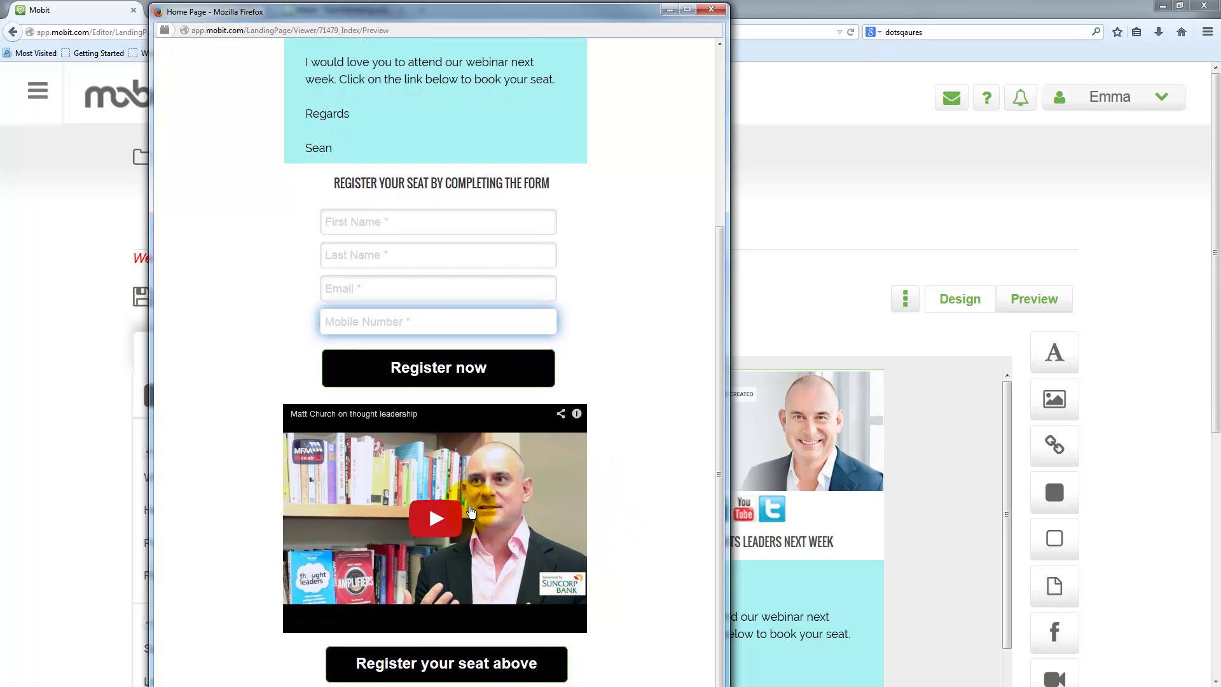
{"action": "left_click", "coordinate": [435, 520]}
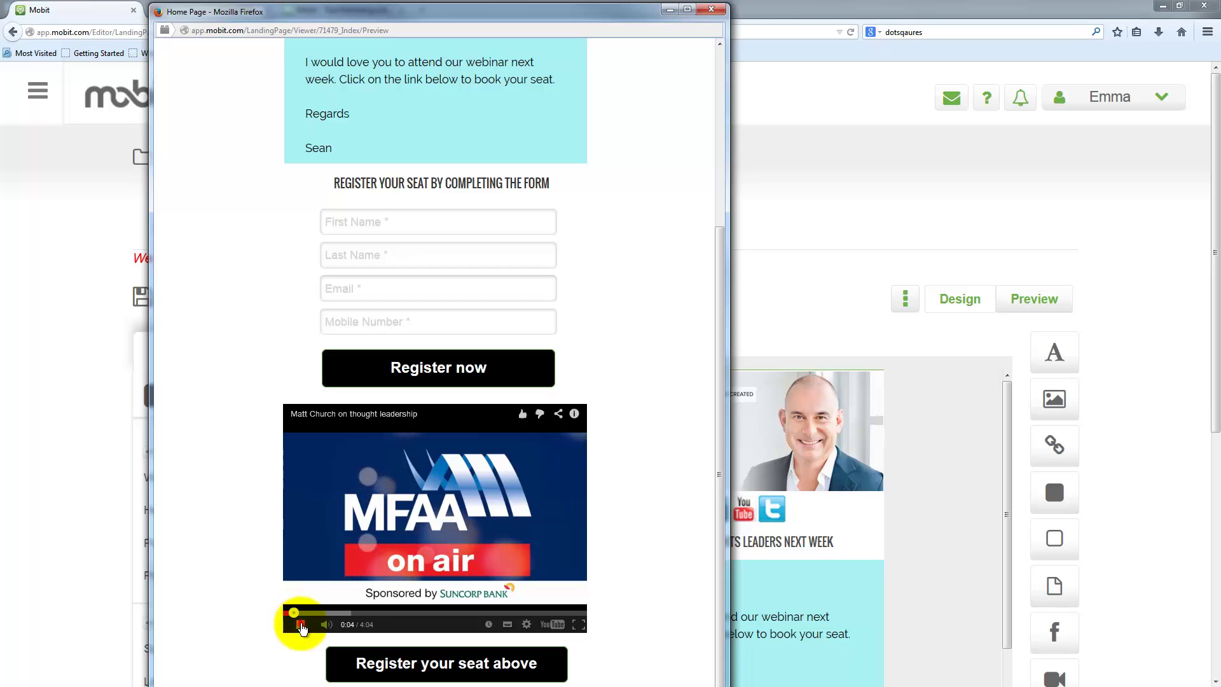
{"action": "left_click", "coordinate": [300, 625]}
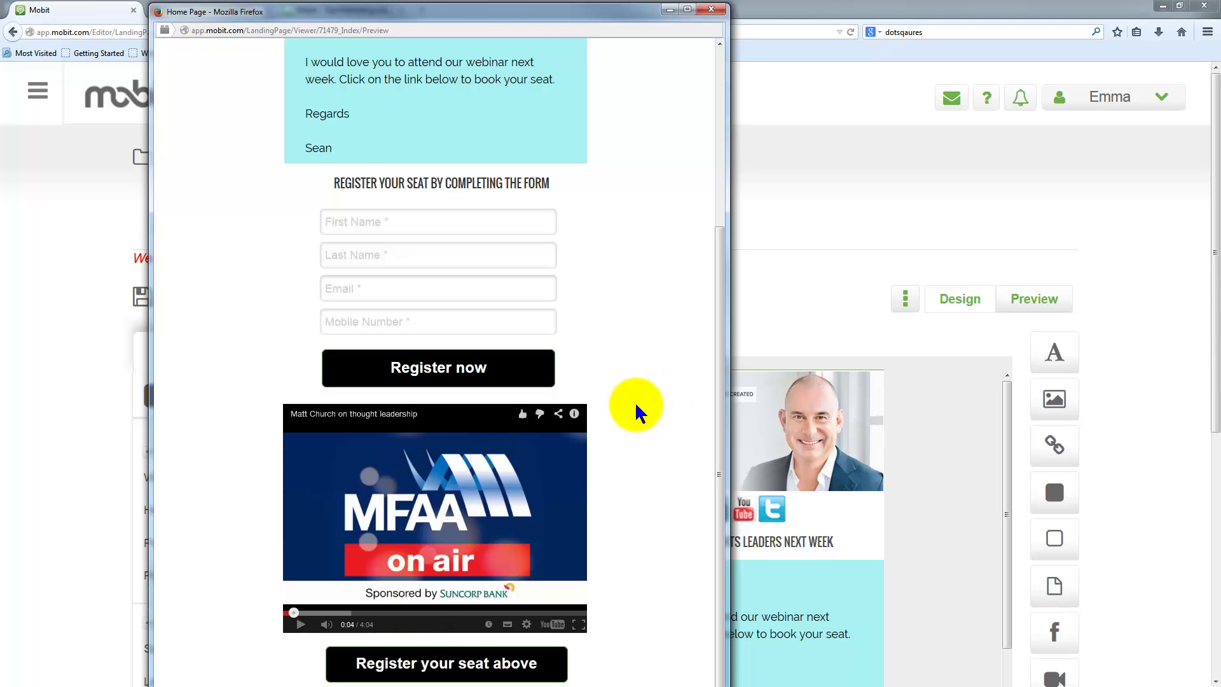
{"action": "scroll", "coordinate": [638, 404], "scroll_direction": "up", "scroll_amount": 5}
{"action": "scroll", "coordinate": [640, 410], "scroll_direction": "down", "scroll_amount": 5}
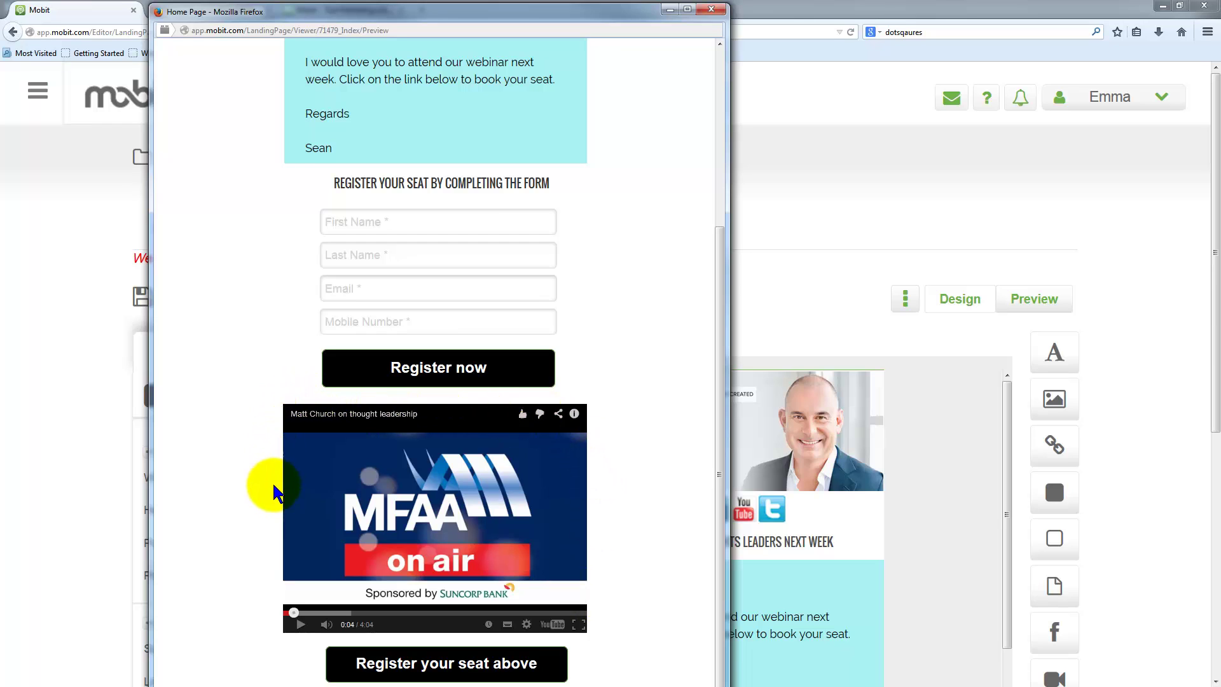
- Change the YouTube video block's height from 240px to 210px
{"action": "left_click", "coordinate": [711, 10]}
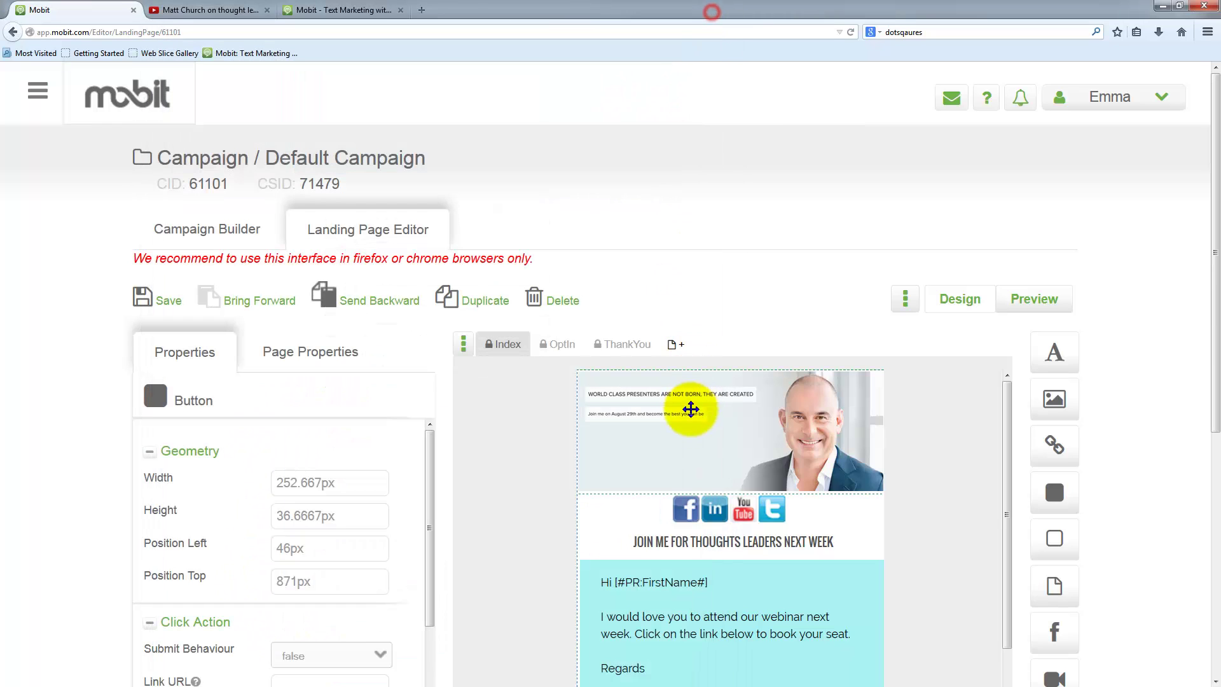
{"action": "scroll", "coordinate": [831, 490], "scroll_direction": "down", "scroll_amount": 5}
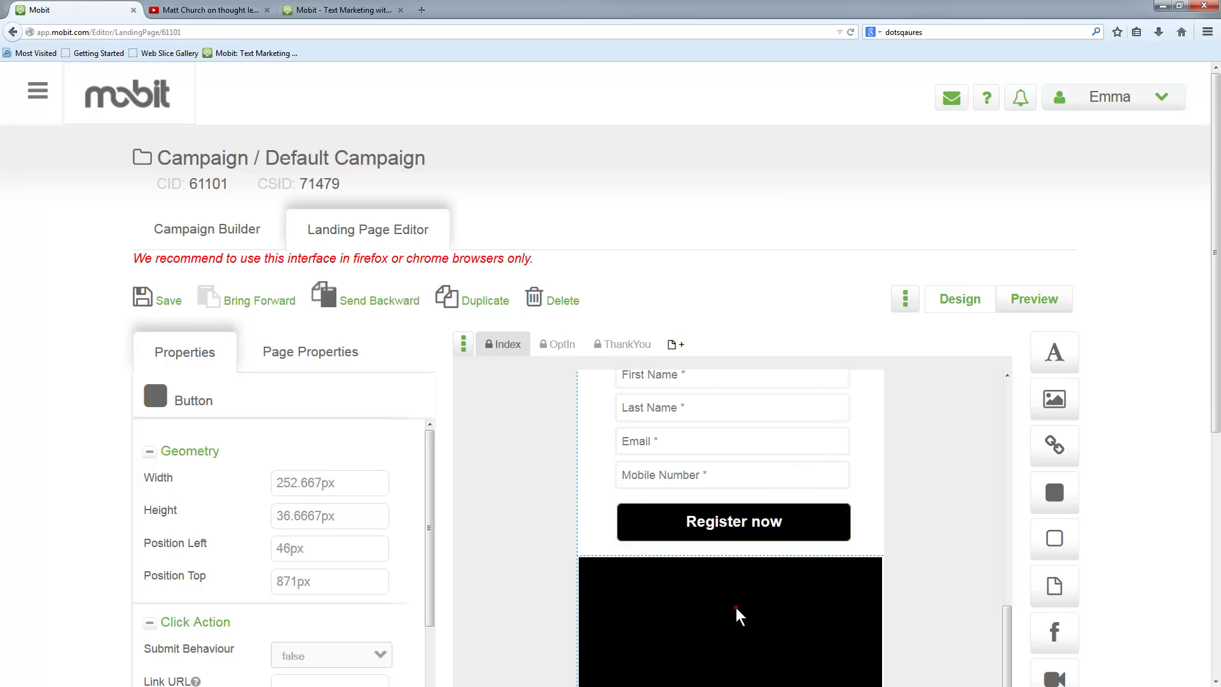
{"action": "left_click", "coordinate": [736, 613]}
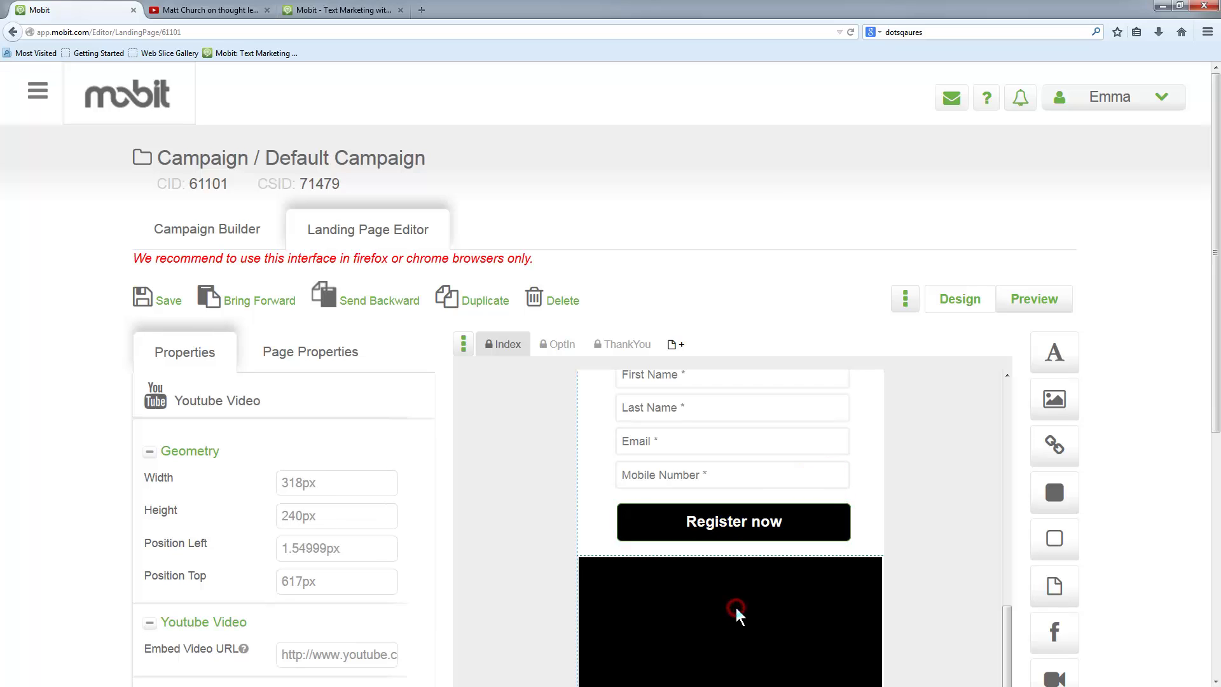
{"action": "left_click", "coordinate": [304, 515]}
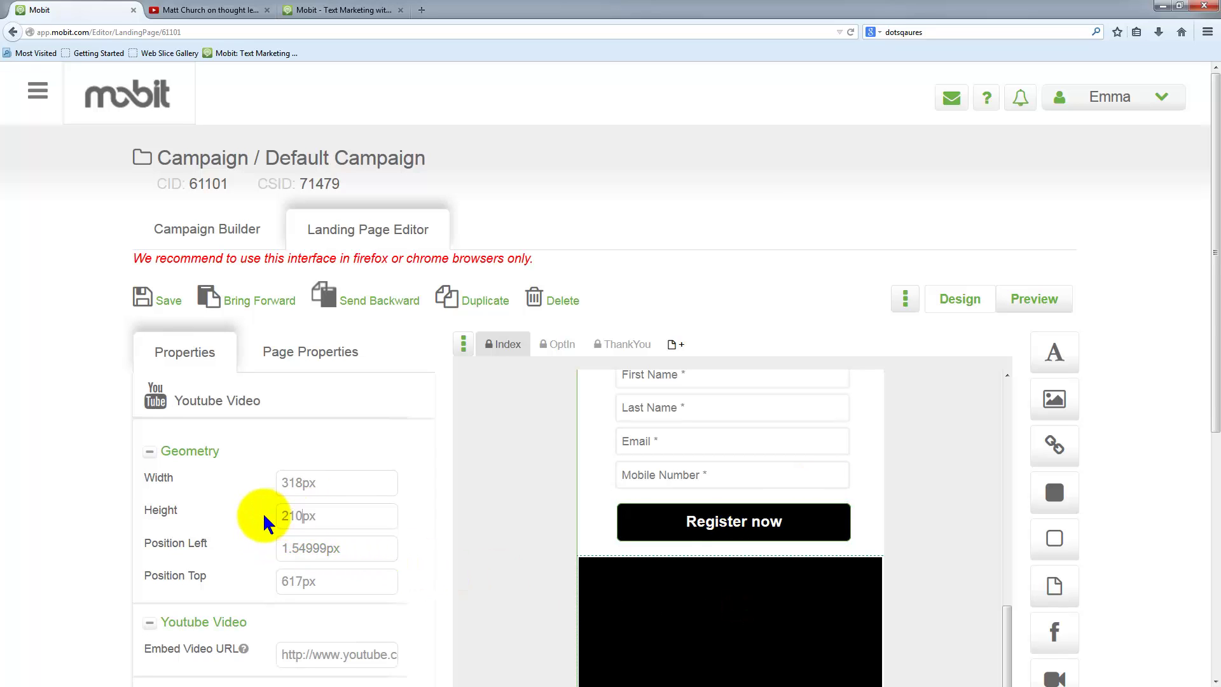
{"action": "left_click", "coordinate": [311, 483]}
{"action": "scroll", "coordinate": [884, 579], "scroll_direction": "down", "scroll_amount": 3}
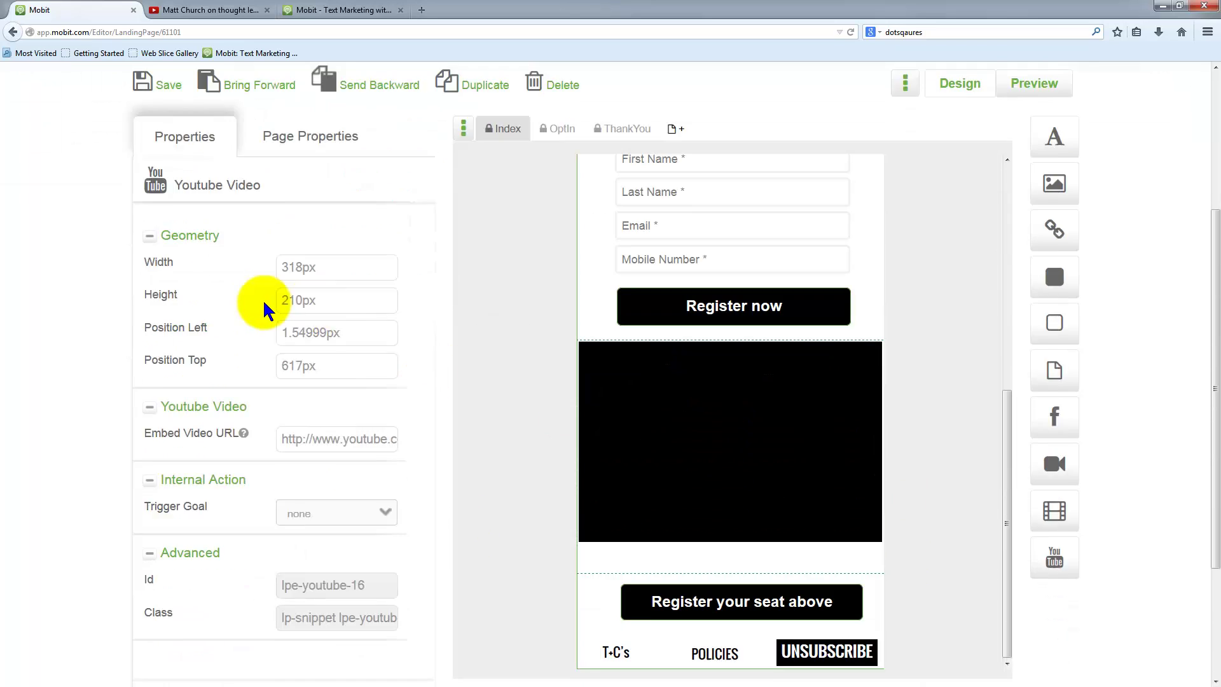
{"action": "scroll", "coordinate": [177, 155], "scroll_direction": "down", "scroll_amount": 2}
{"action": "scroll", "coordinate": [175, 183], "scroll_direction": "up", "scroll_amount": 3}
- Save the page, acknowledge the confirmation, and reopen the preview
{"action": "left_click", "coordinate": [164, 194]}
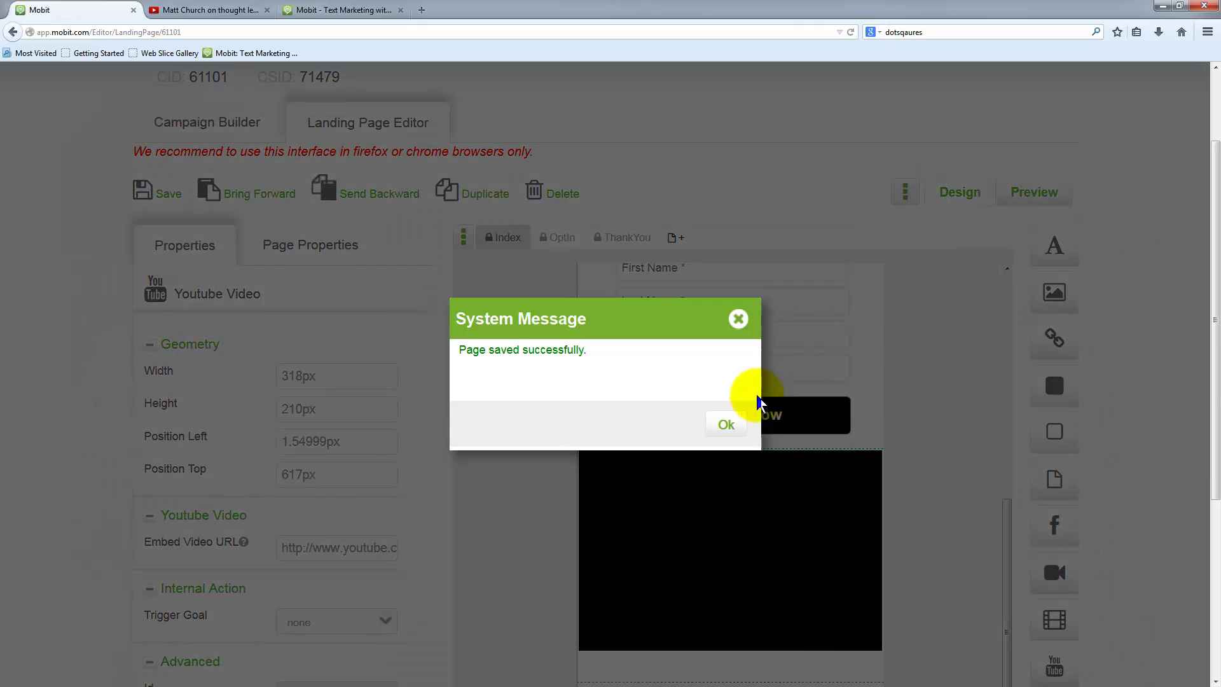
{"action": "left_click", "coordinate": [726, 424]}
{"action": "left_click", "coordinate": [1038, 189]}
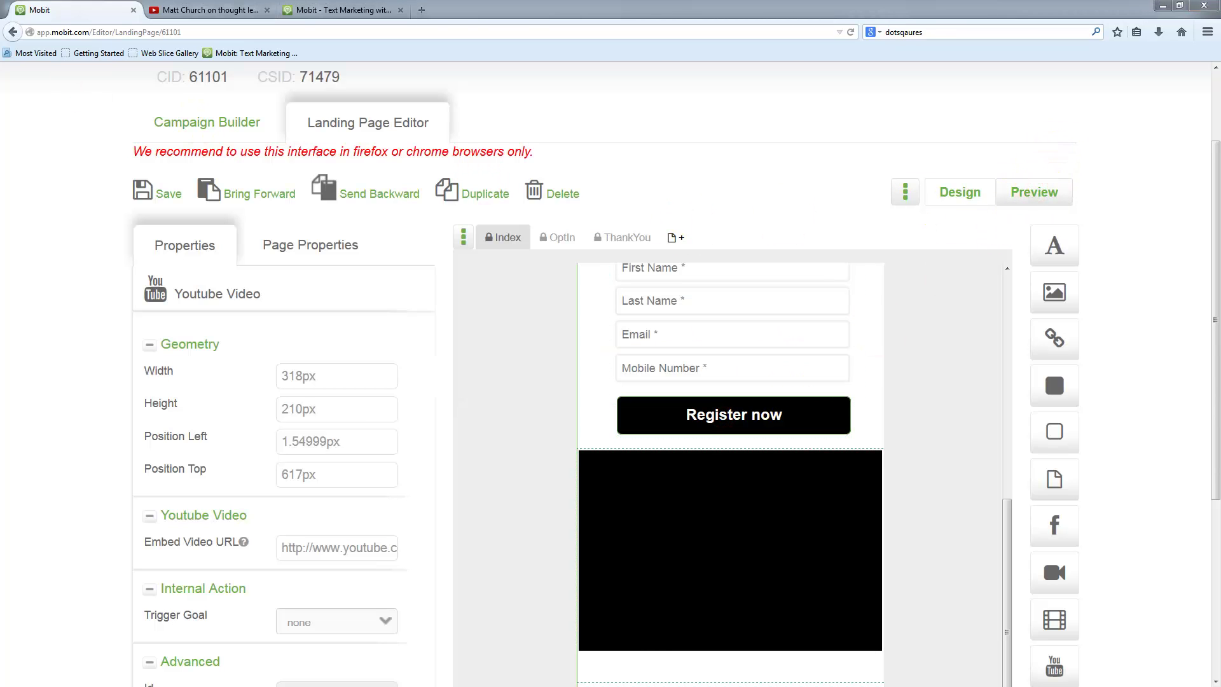
- Review the 210px video in the maximized preview, close it, and select the greeting spacer
{"action": "double_click", "coordinate": [477, 8]}
{"action": "scroll", "coordinate": [400, 340], "scroll_direction": "down", "scroll_amount": 5}
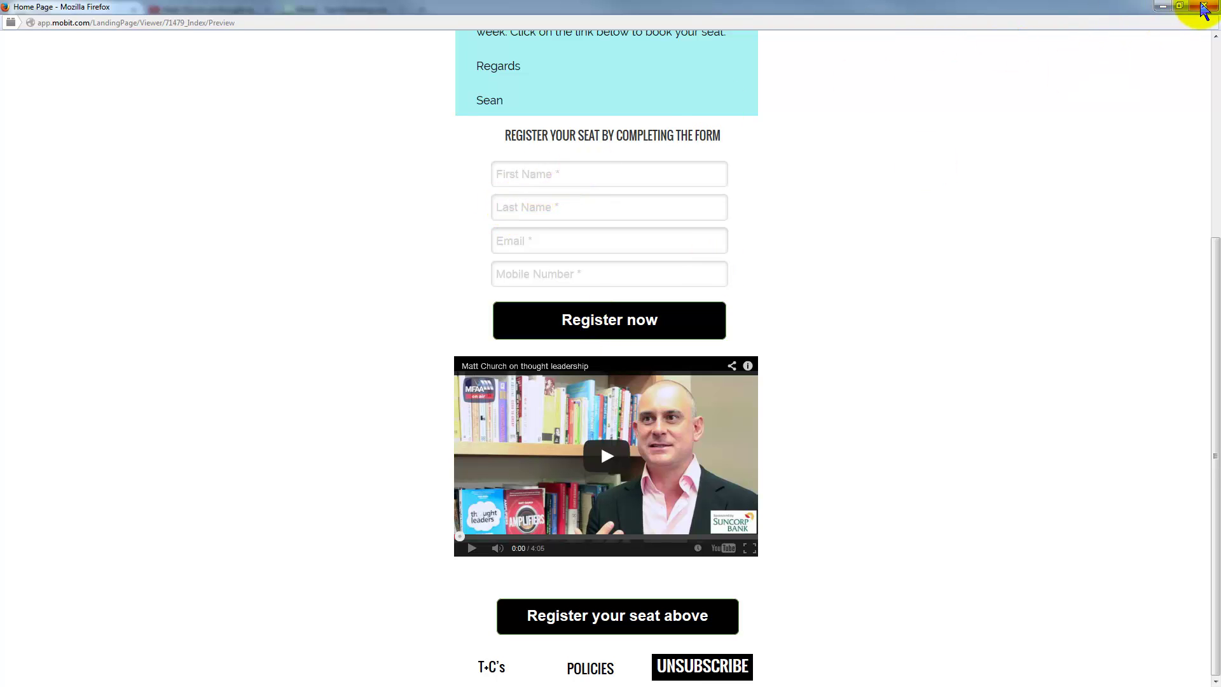
{"action": "left_click", "coordinate": [1206, 8]}
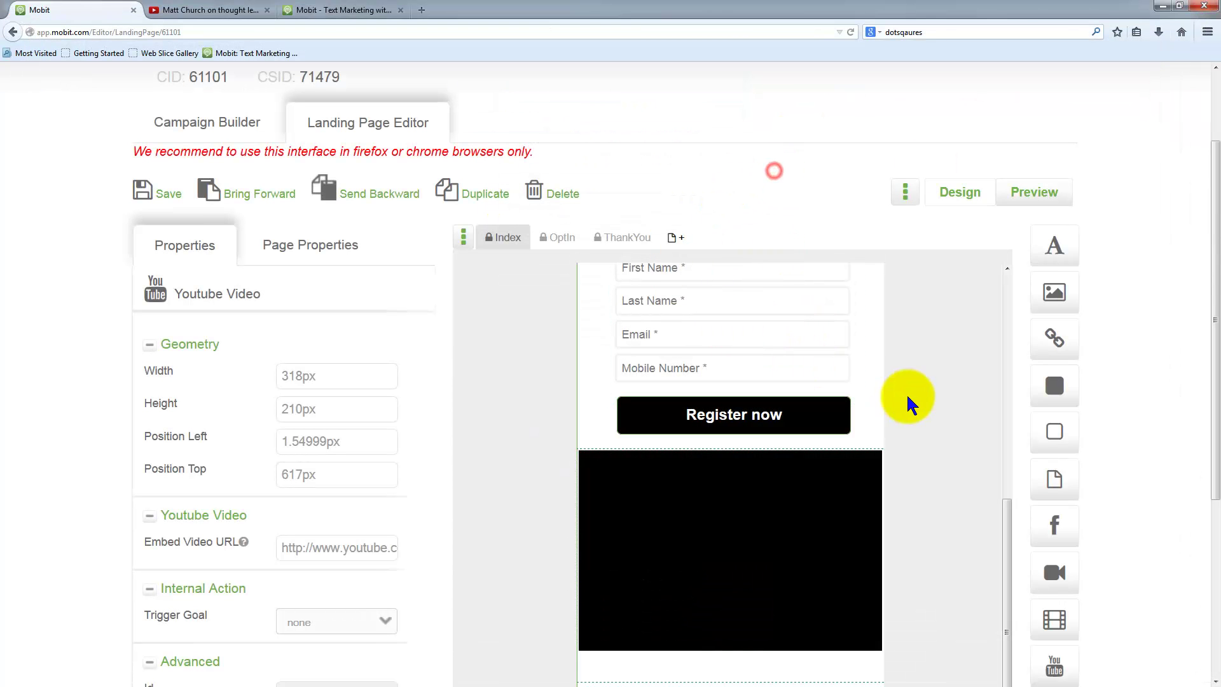
{"action": "scroll", "coordinate": [895, 419], "scroll_direction": "up", "scroll_amount": 2}
{"action": "scroll", "coordinate": [892, 419], "scroll_direction": "up", "scroll_amount": 5}
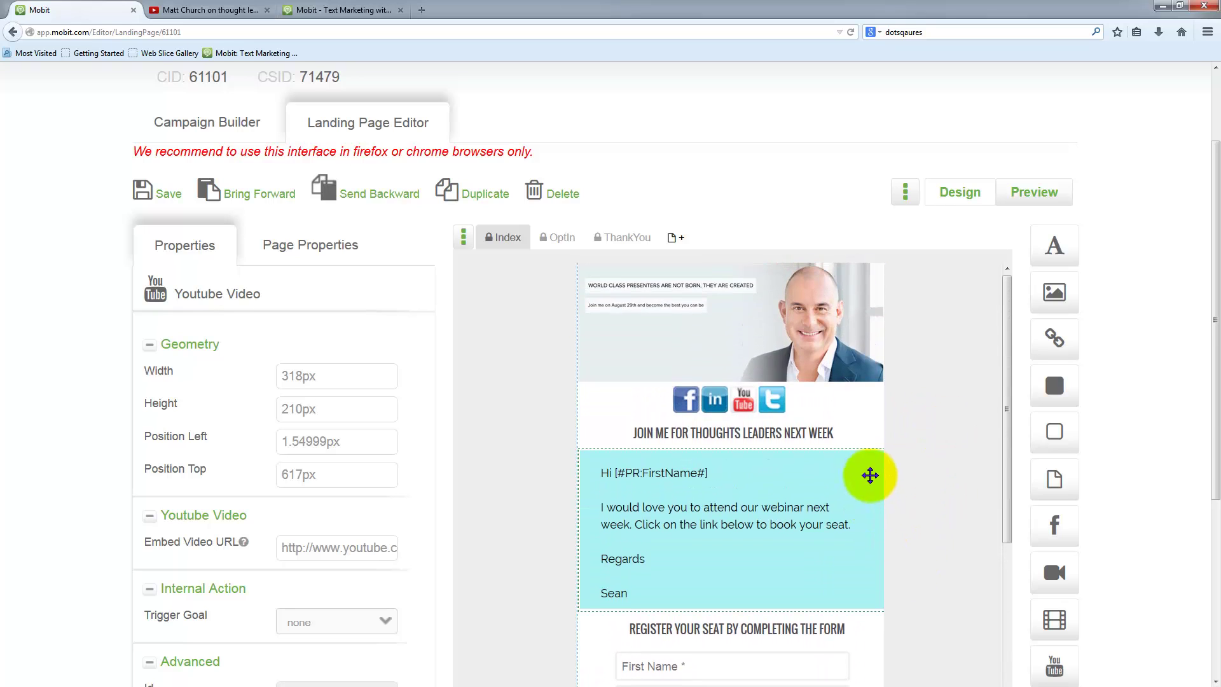
{"action": "left_click", "coordinate": [877, 483]}
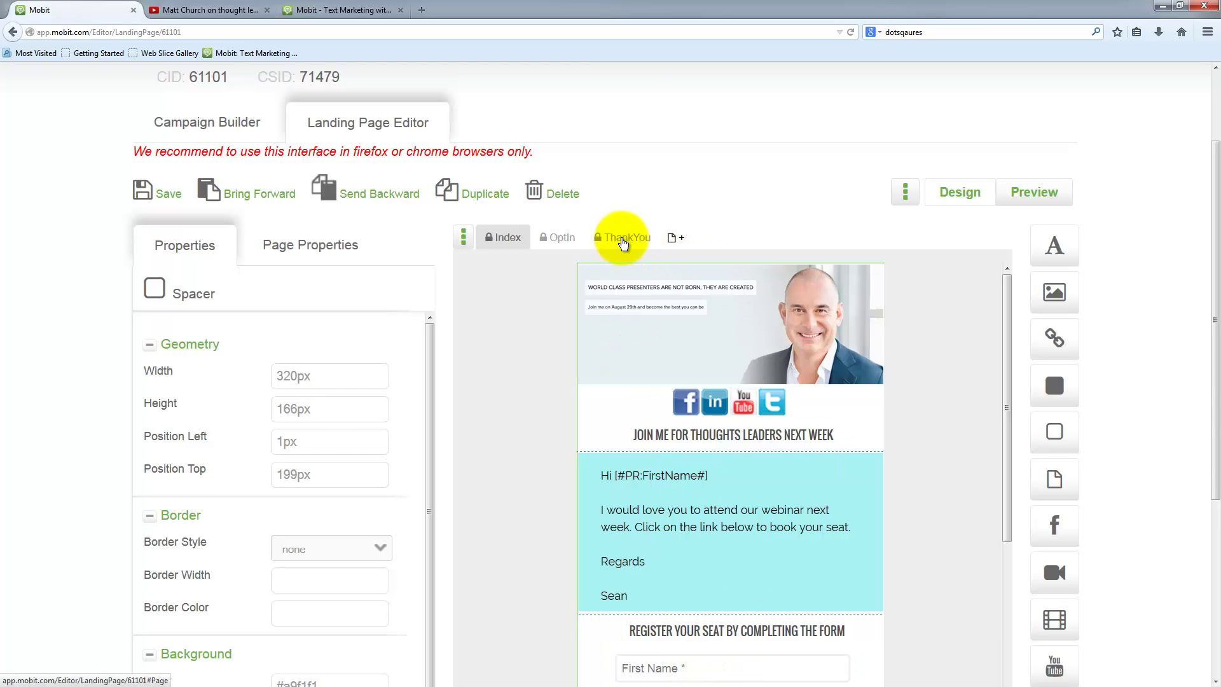
- Switch to the ThankYou page, saving the Index changes, and nudge the thank-you text down
{"action": "left_click", "coordinate": [625, 241]}
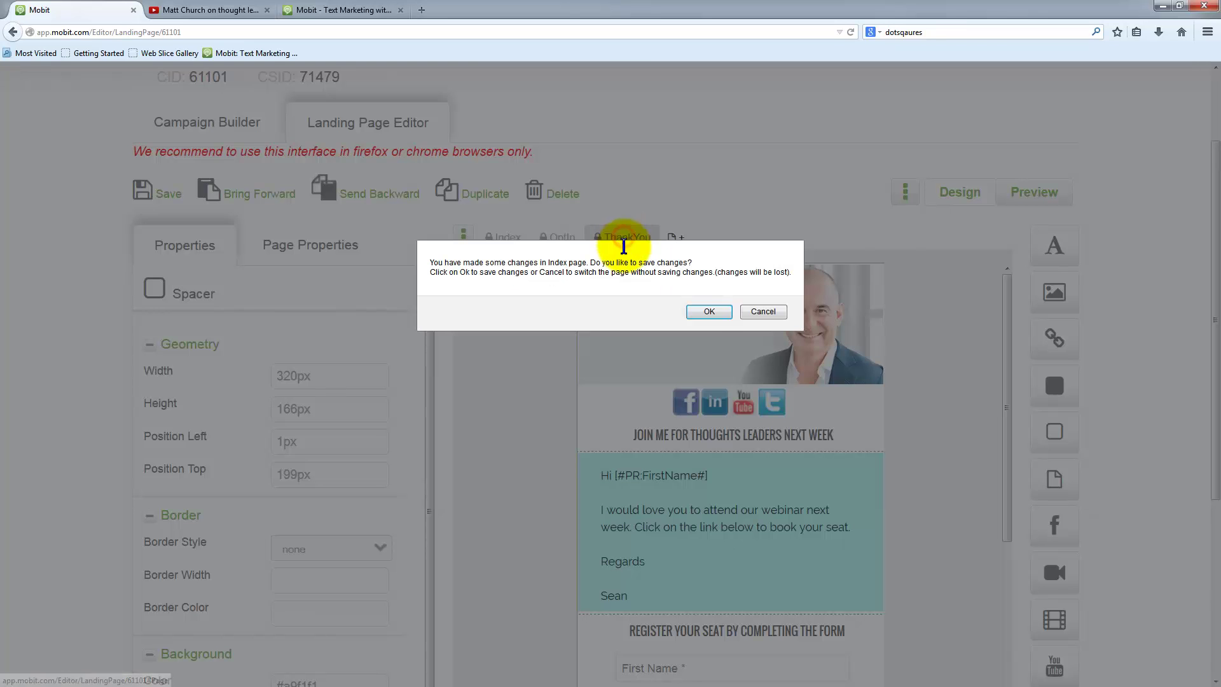
{"action": "left_click", "coordinate": [702, 311]}
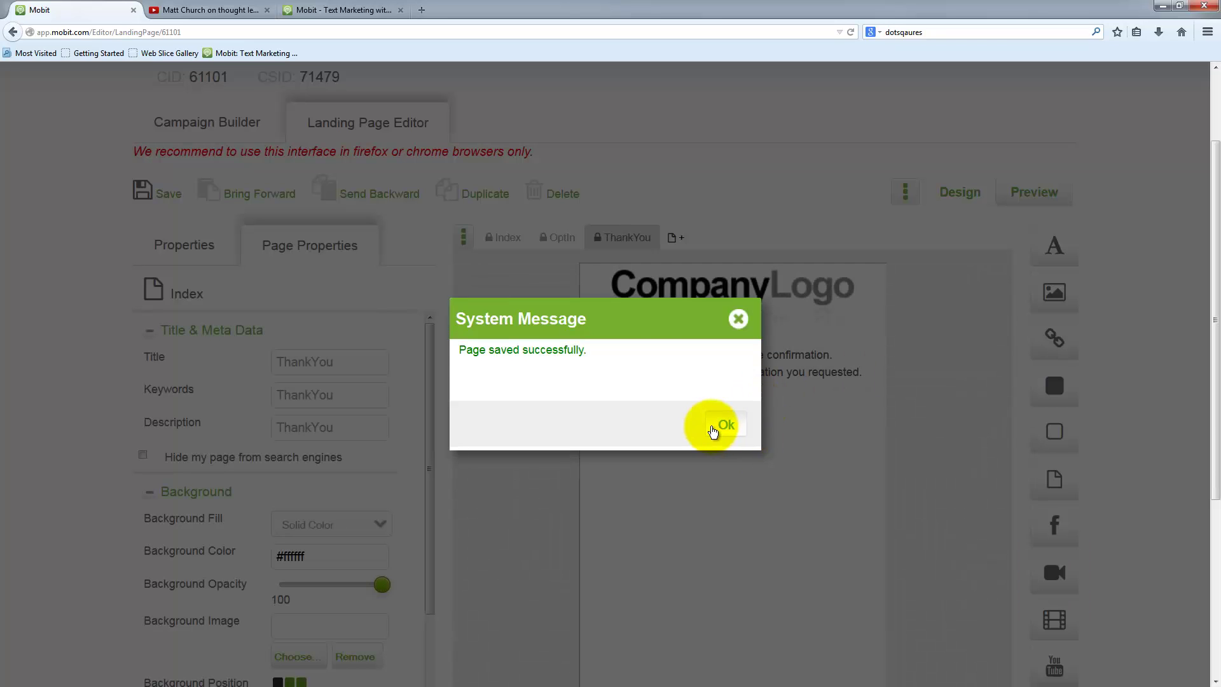
{"action": "left_click", "coordinate": [711, 426]}
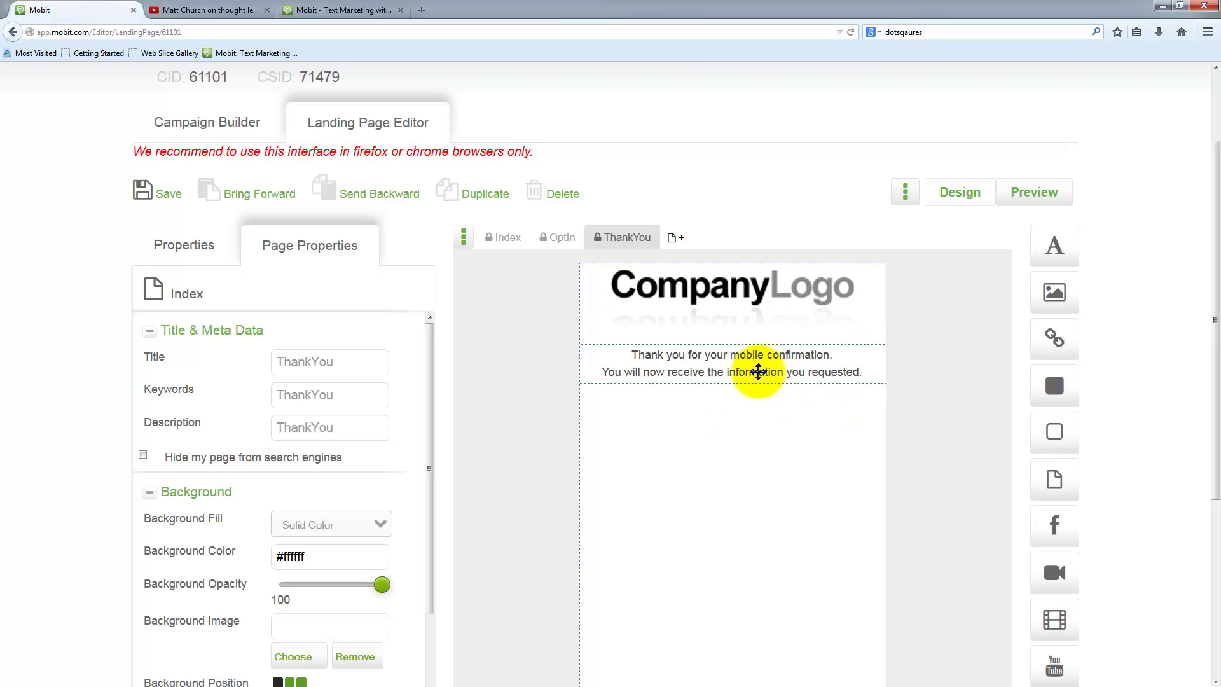
{"action": "left_click_drag", "start_coordinate": [752, 363], "coordinate": [754, 415]}
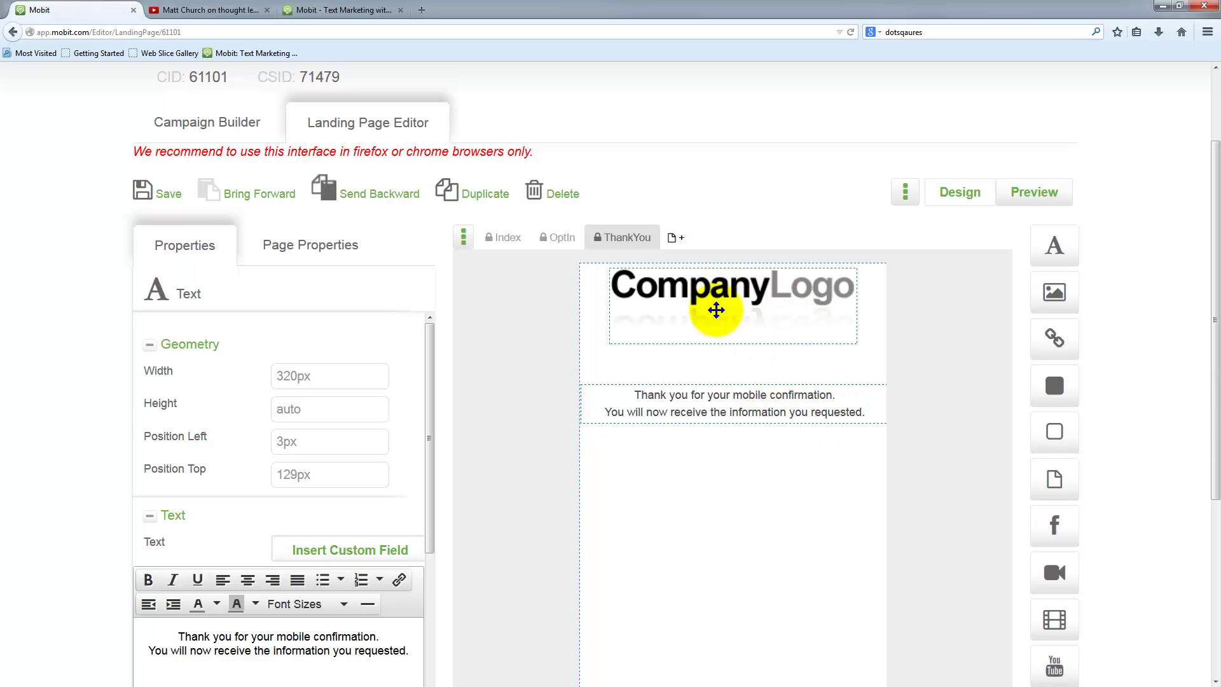
- Replace the CompanyLogo with Headers/matt-header.jpg and move the thank-you text below it
{"action": "left_click", "coordinate": [719, 293]}
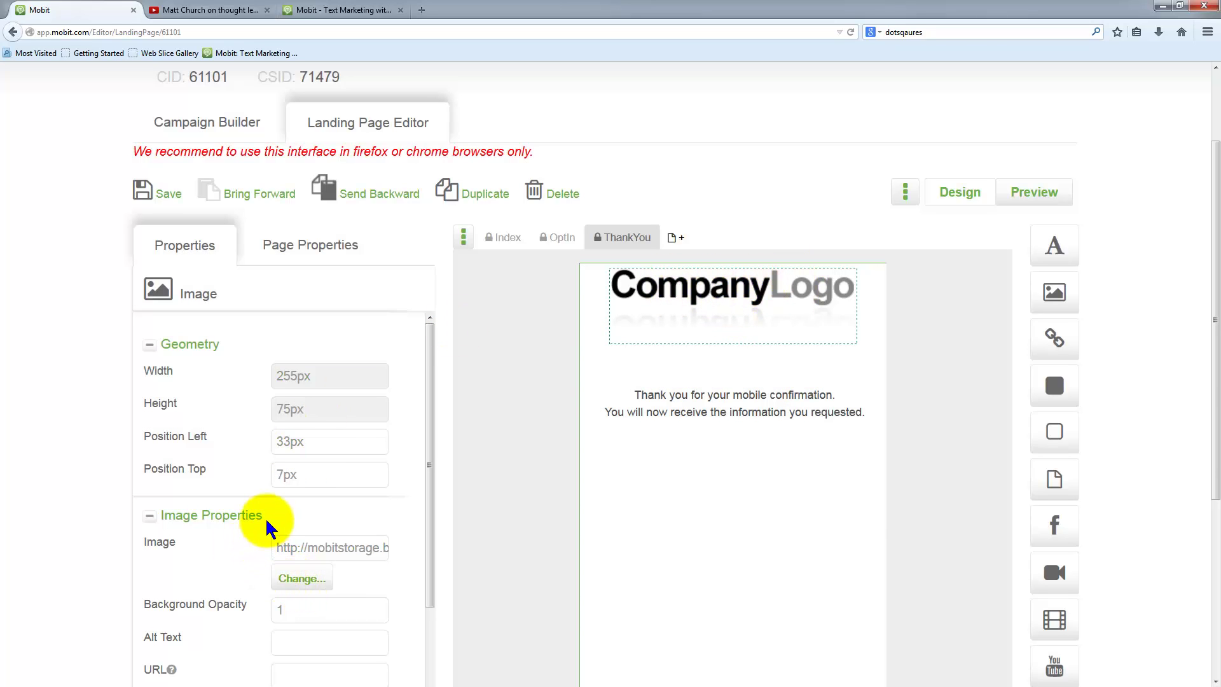
{"action": "left_click_drag", "start_coordinate": [263, 515], "coordinate": [164, 513]}
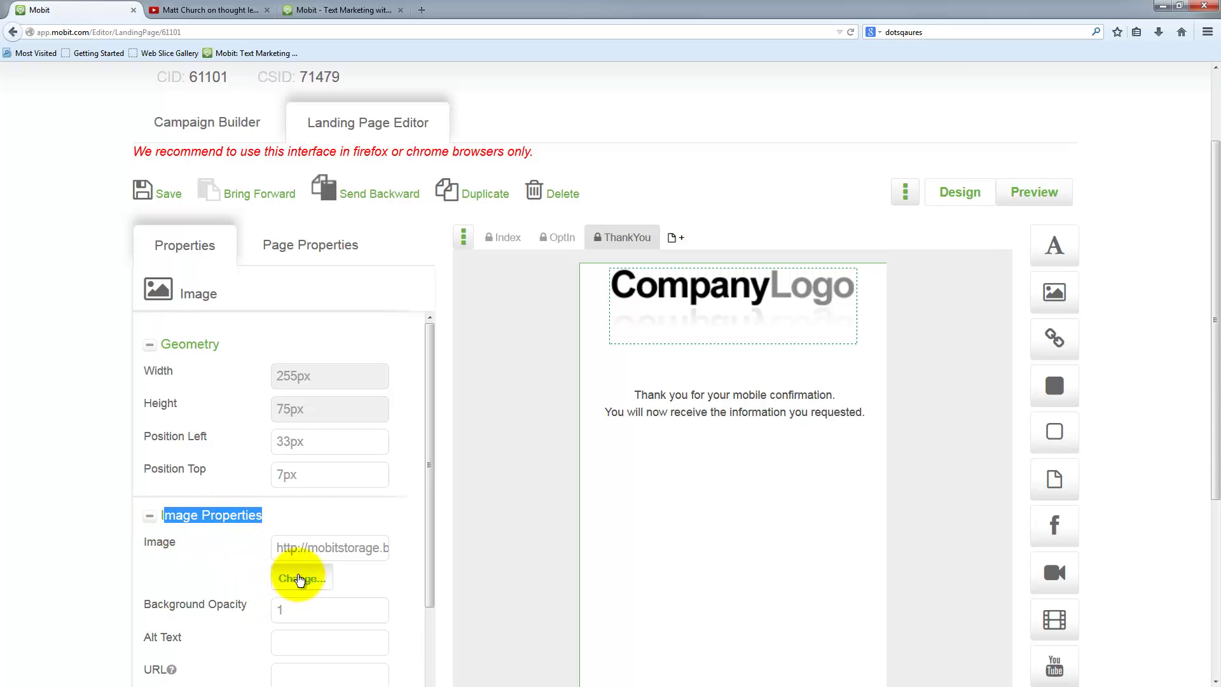
{"action": "left_click", "coordinate": [299, 579]}
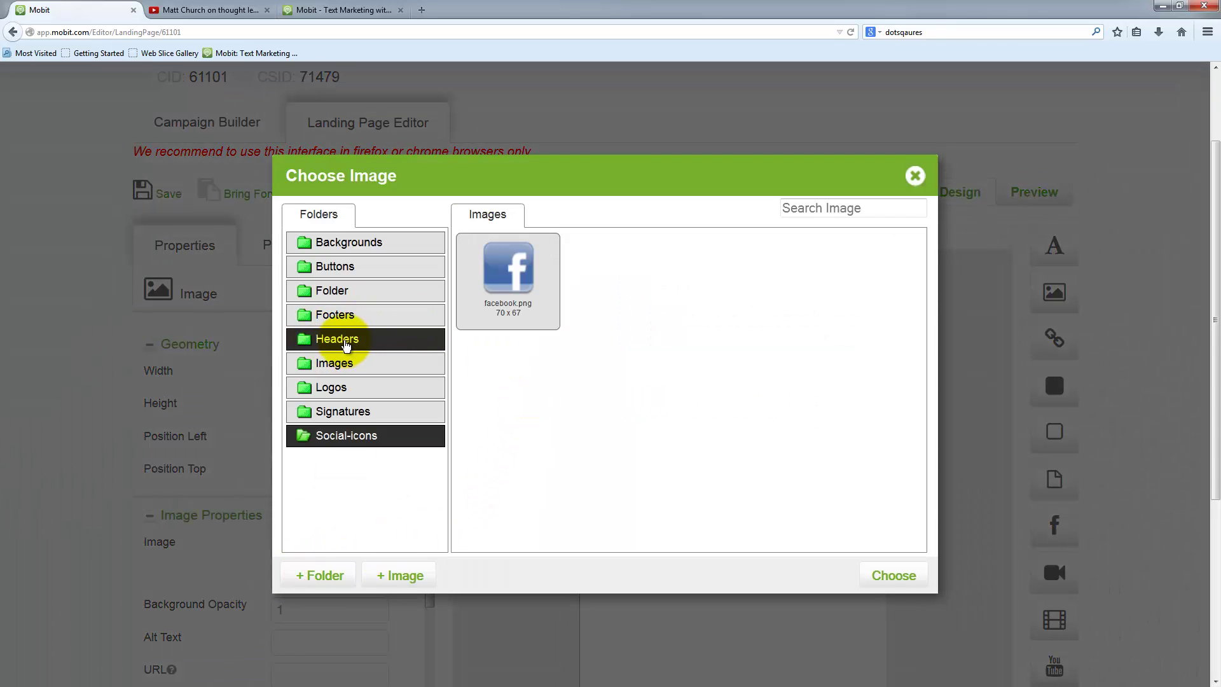
{"action": "left_click", "coordinate": [346, 345]}
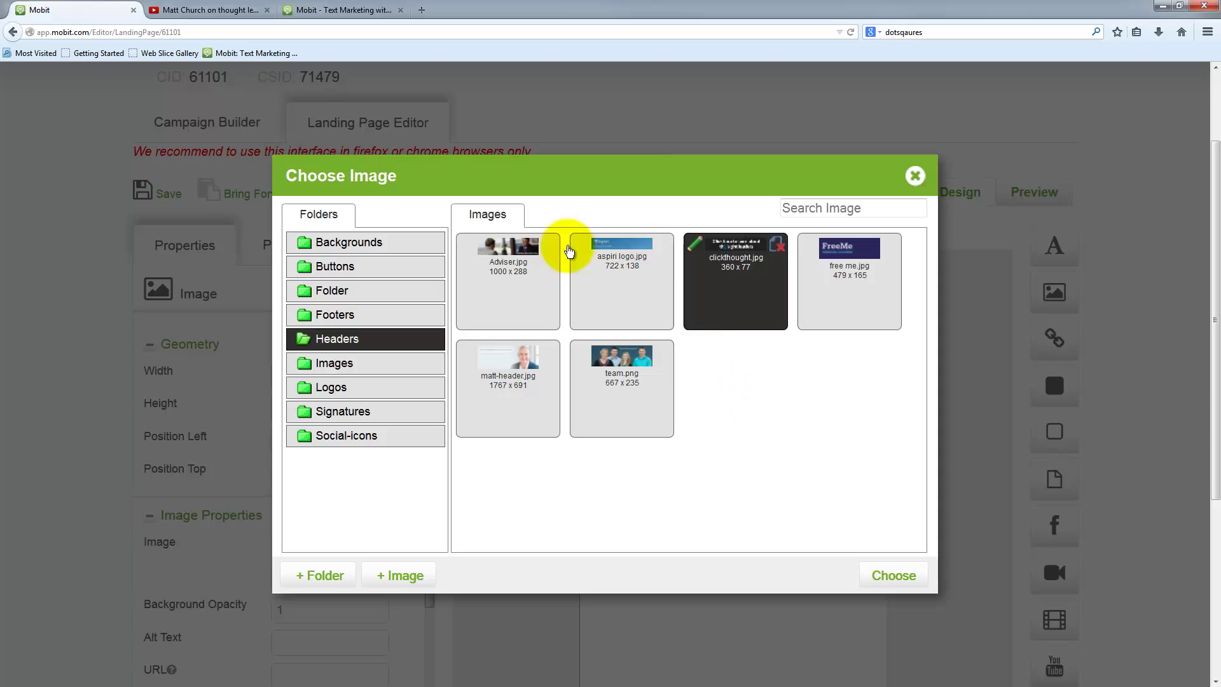
{"action": "left_click", "coordinate": [508, 360]}
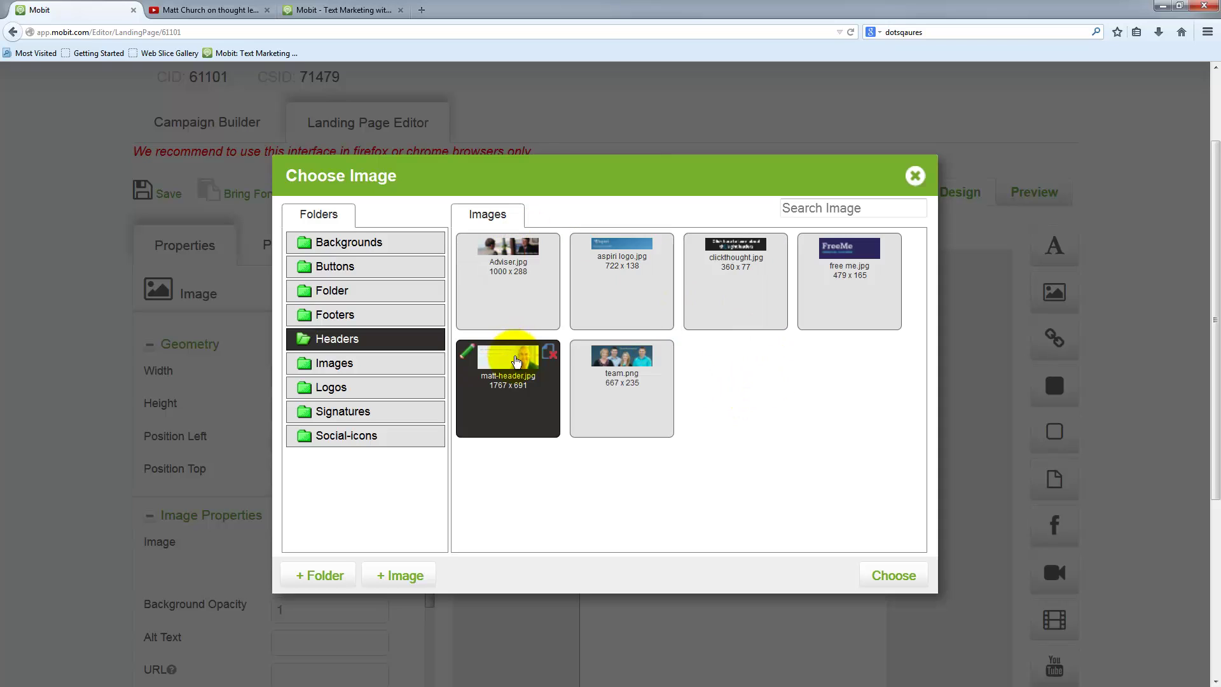
{"action": "left_click", "coordinate": [897, 575]}
{"action": "left_click", "coordinate": [654, 312]}
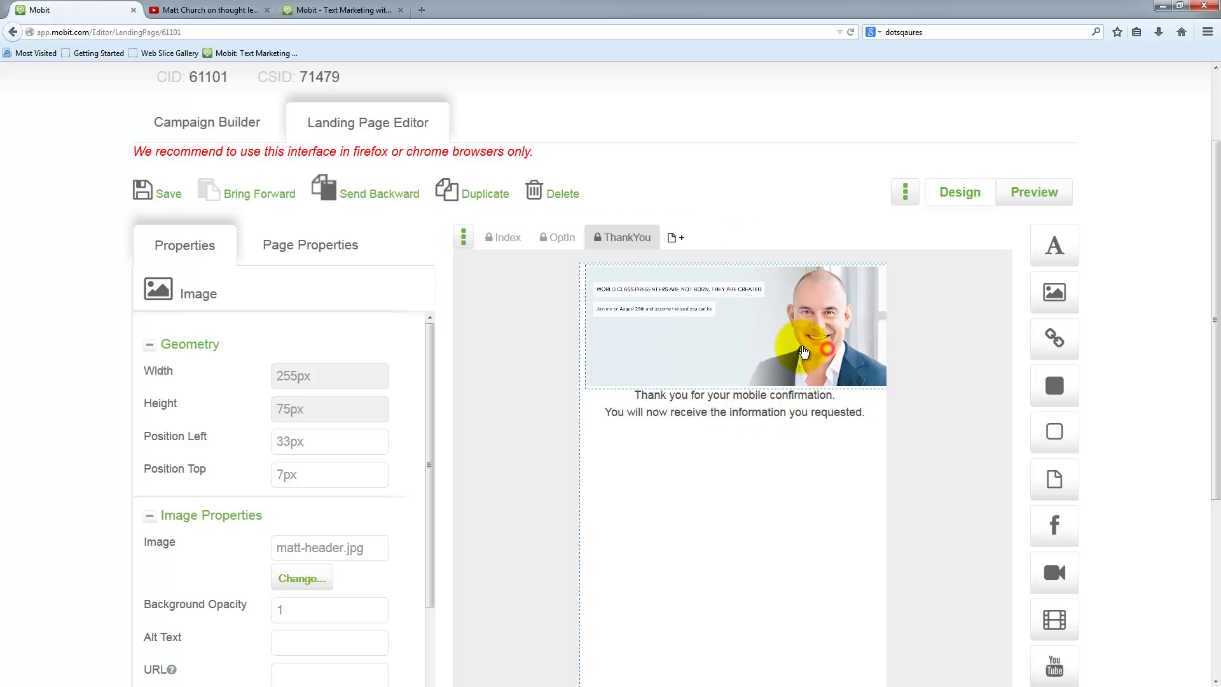
{"action": "left_click_drag", "start_coordinate": [761, 413], "coordinate": [766, 444]}
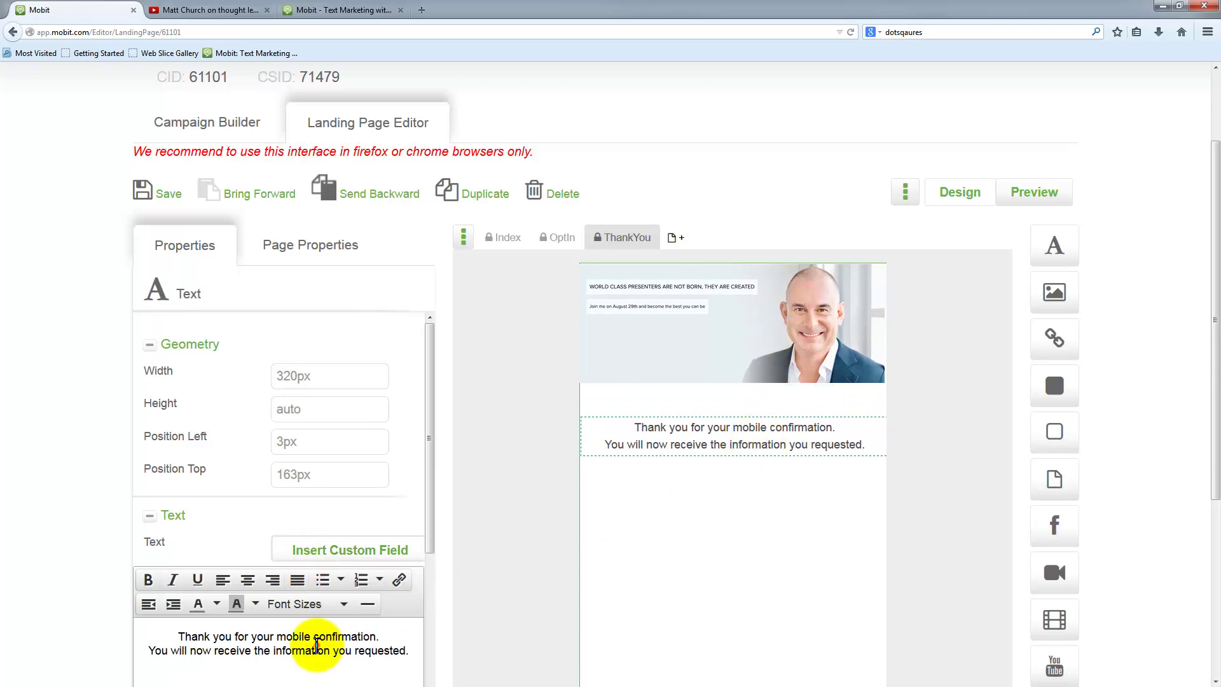
- Rewrite the thank-you text to thank webinar sign-ups, ending with a Regards sign-off and the sender's name
{"action": "left_click", "coordinate": [317, 646]}
{"action": "left_click_drag", "start_coordinate": [235, 639], "coordinate": [412, 650]}
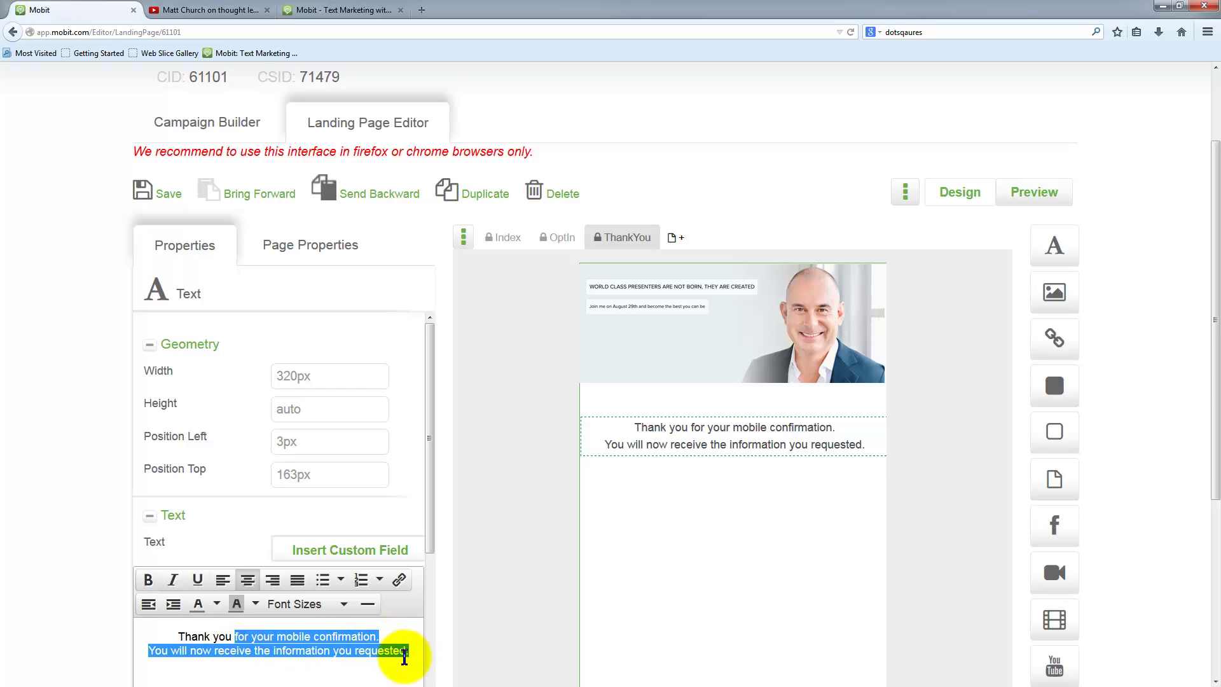
{"action": "type", "text": "fo"}
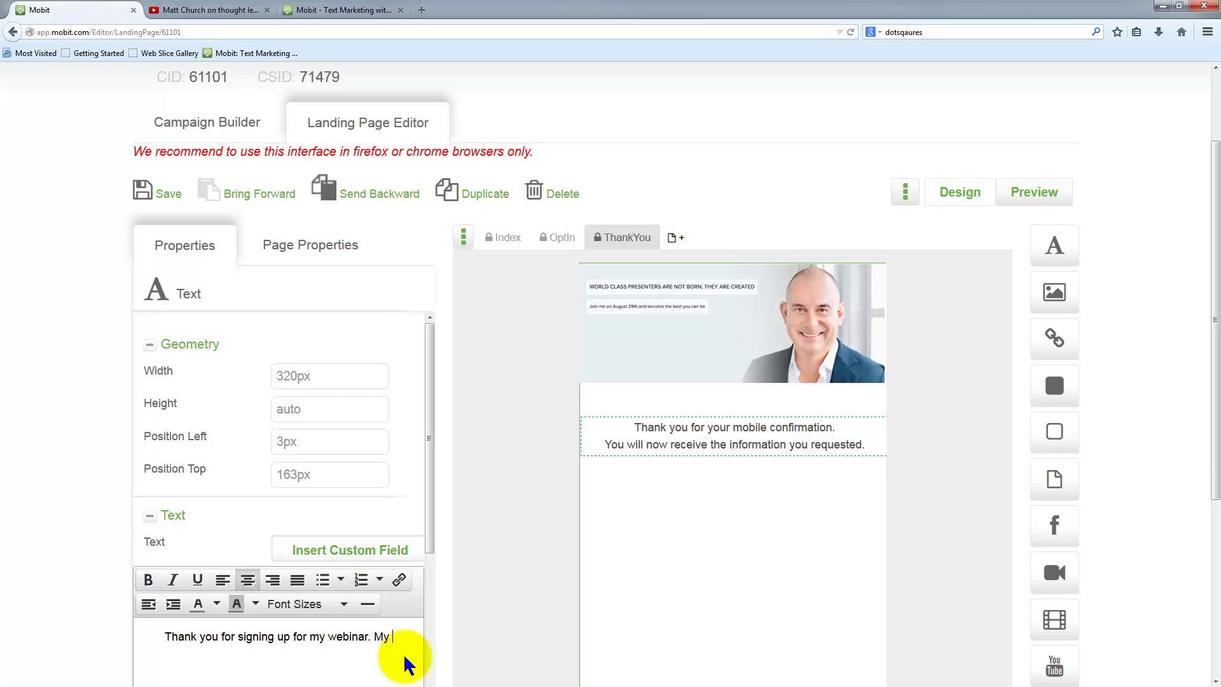
{"action": "type", "text": "ill"}
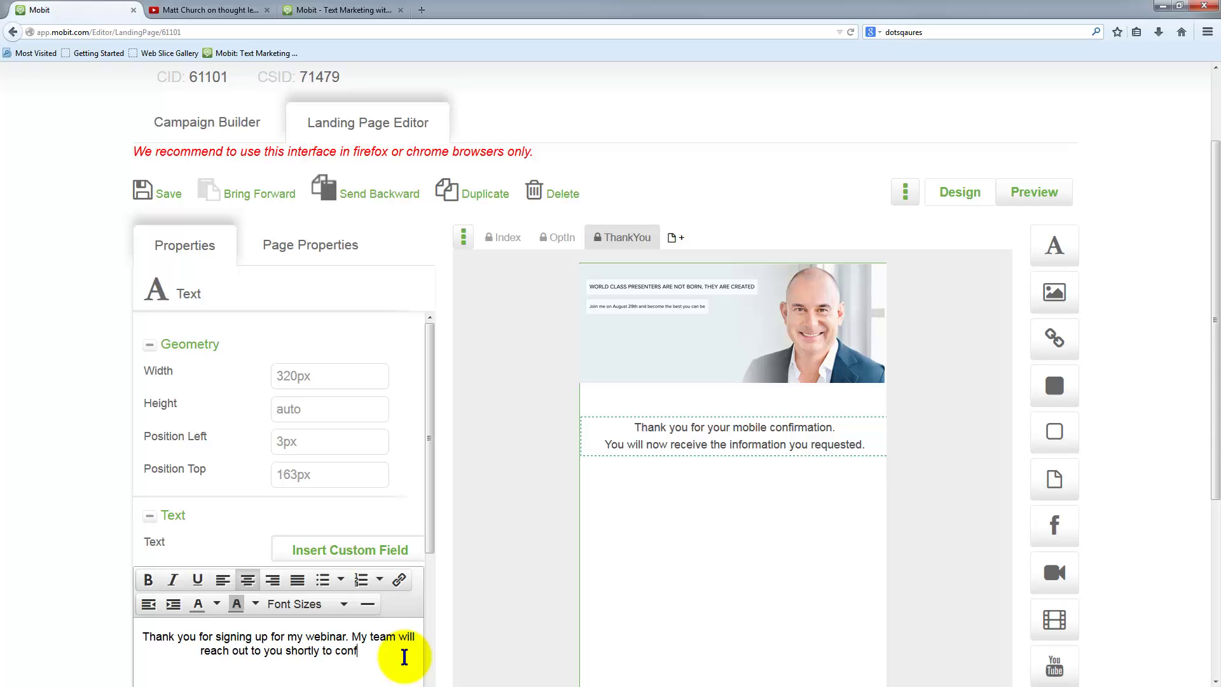
{"action": "key", "text": "Return"}
{"action": "key", "text": "Return"}
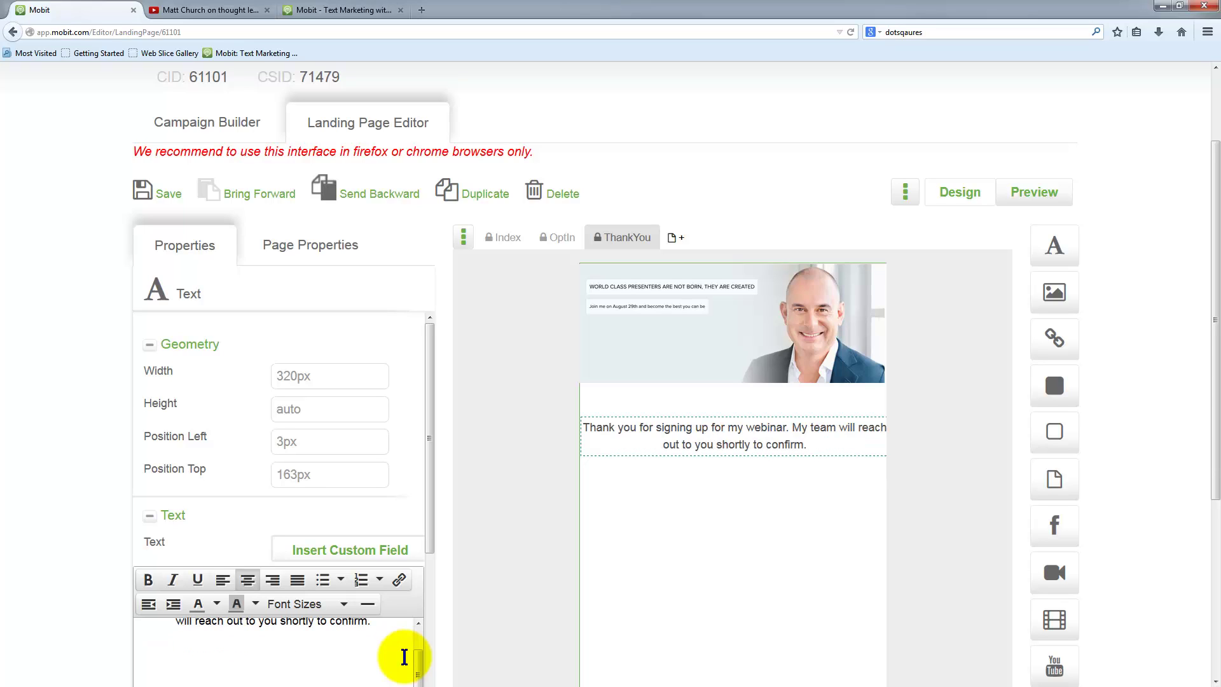
{"action": "type", "text": "Regards"}
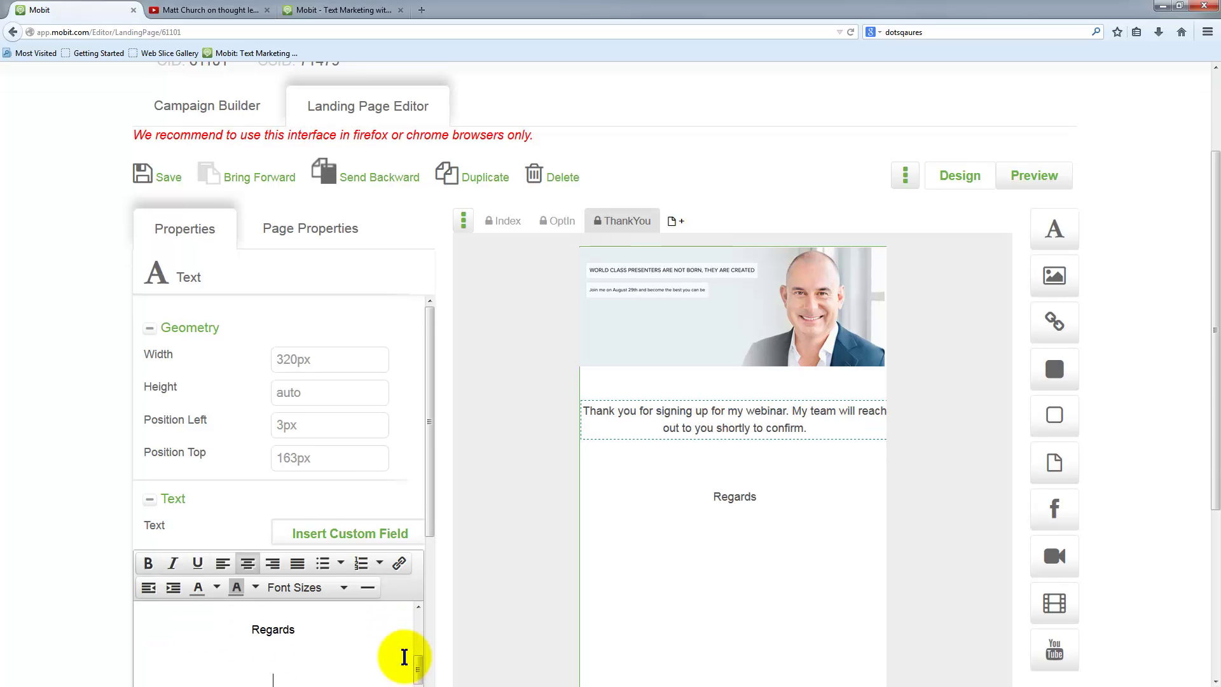
{"action": "left_click", "coordinate": [273, 675]}
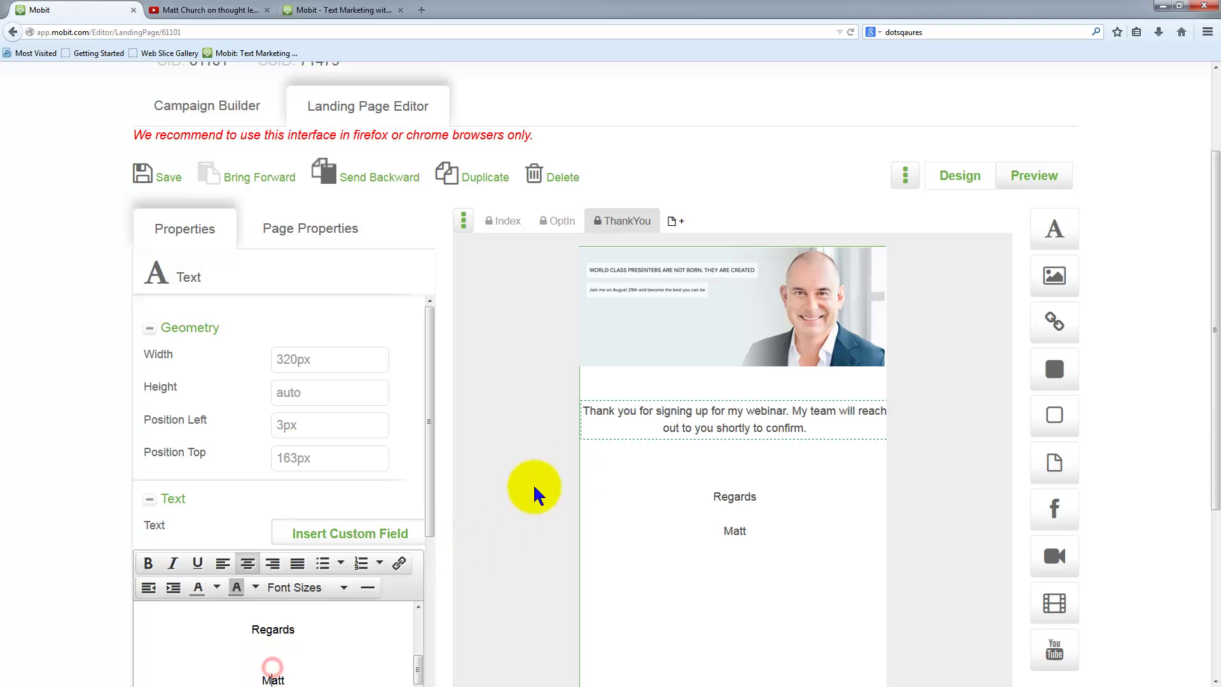
- Narrow the text box to 259px, centre it at left 33px, and save the page
{"action": "left_click_drag", "start_coordinate": [583, 415], "coordinate": [641, 413]}
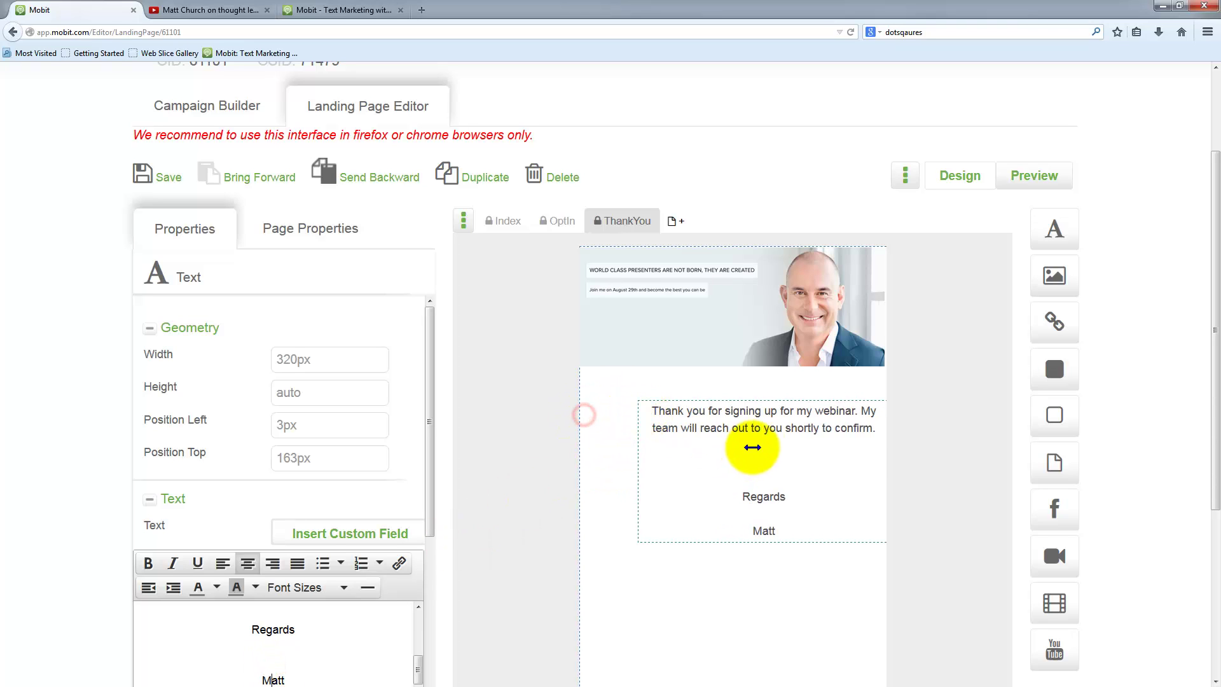
{"action": "left_click_drag", "start_coordinate": [768, 422], "coordinate": [738, 425]}
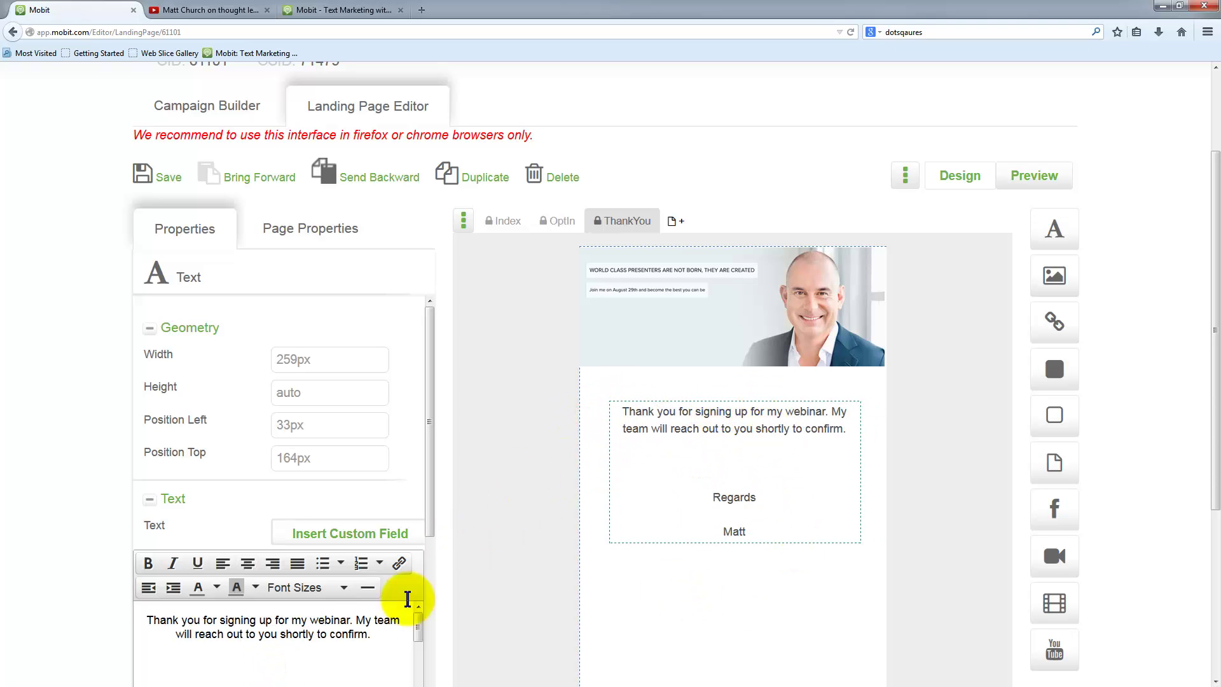
{"action": "scroll", "coordinate": [152, 585], "scroll_direction": "down", "scroll_amount": 1}
{"action": "scroll", "coordinate": [191, 604], "scroll_direction": "down", "scroll_amount": 3}
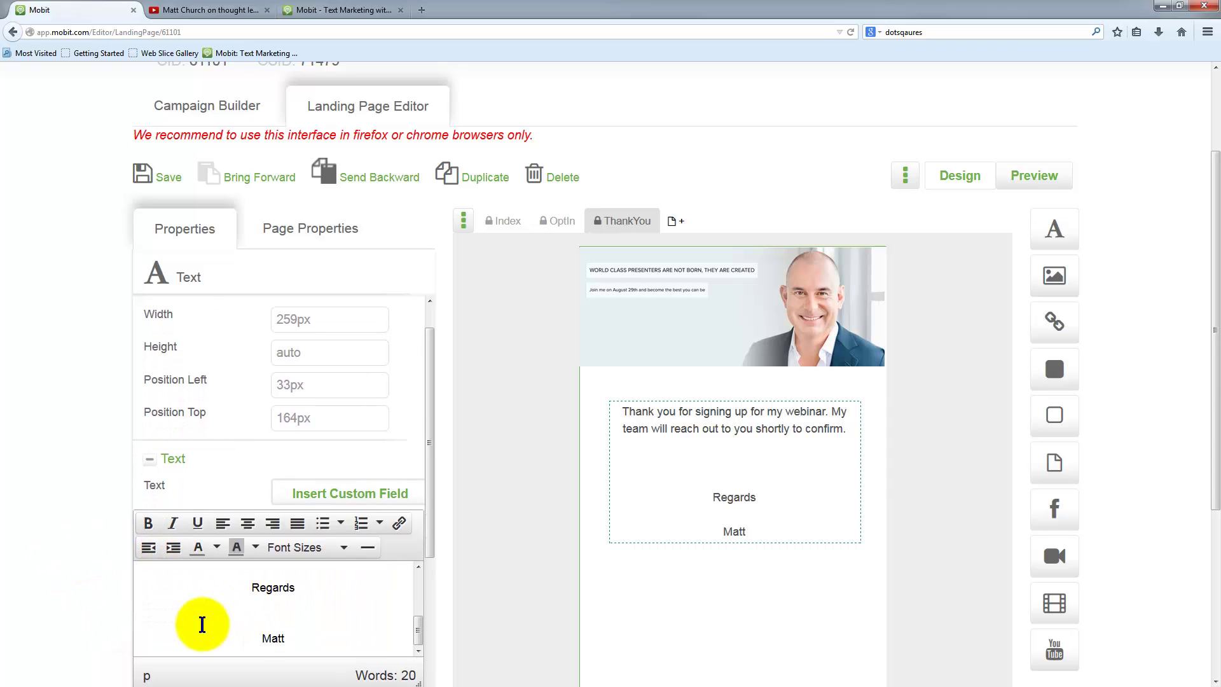
{"action": "left_click", "coordinate": [168, 178]}
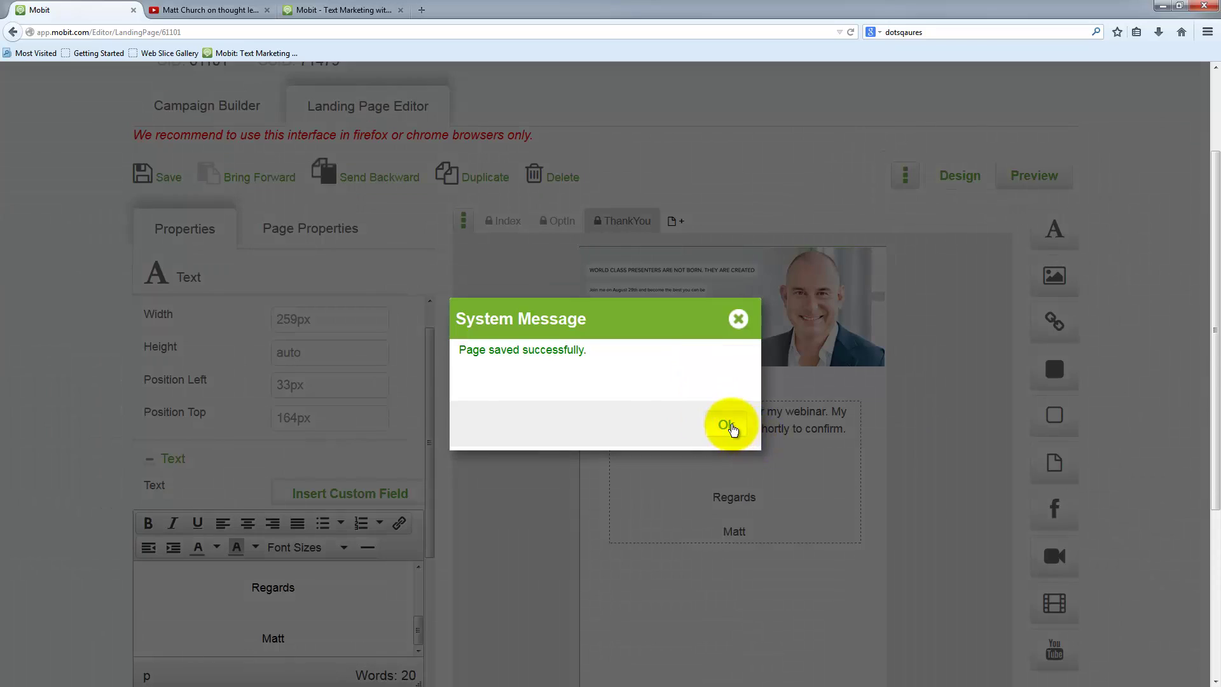
- Dismiss the save confirmation and open the Index page for editing
{"action": "left_click", "coordinate": [726, 424]}
{"action": "scroll", "coordinate": [598, 438], "scroll_direction": "up", "scroll_amount": 1}
{"action": "scroll", "coordinate": [597, 439], "scroll_direction": "up", "scroll_amount": 3}
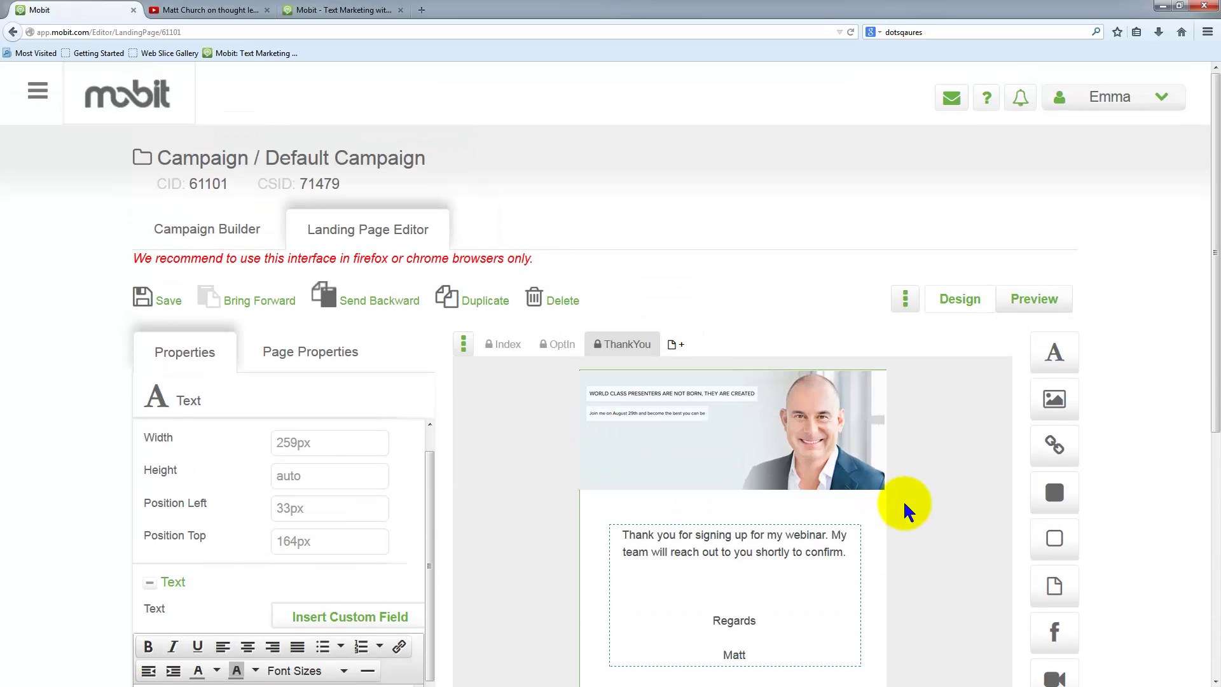
{"action": "left_click", "coordinate": [511, 349]}
{"action": "left_click", "coordinate": [512, 349]}
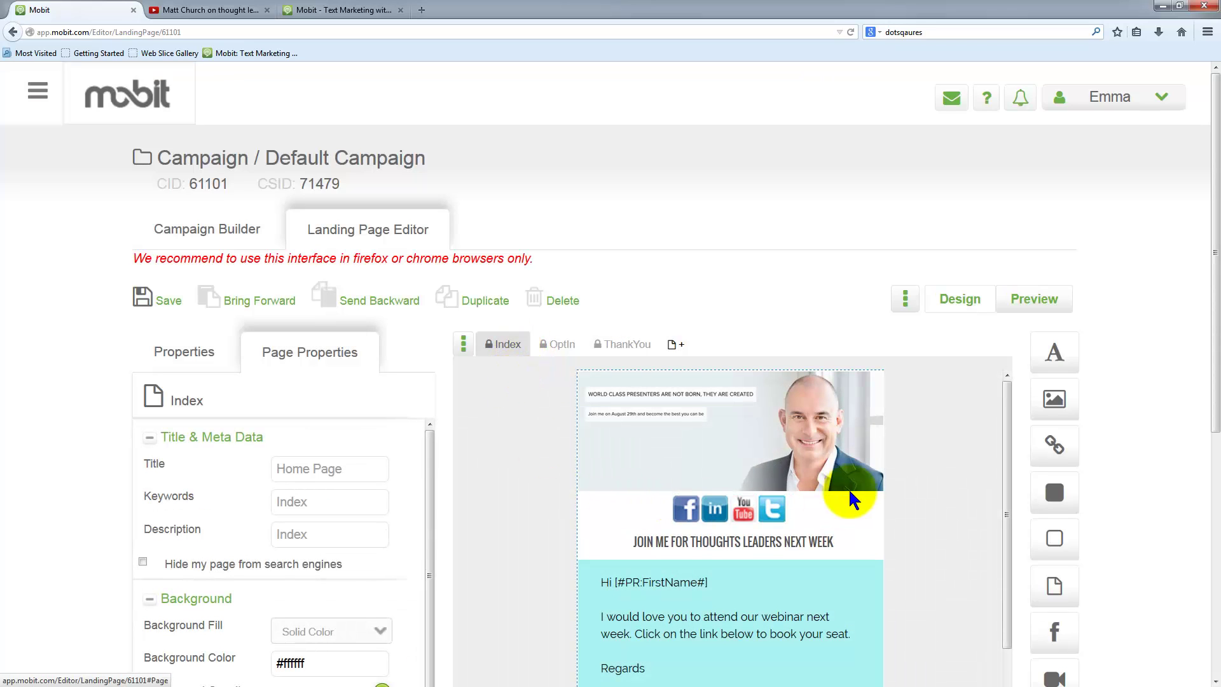
- Preview the Index landing page, saving it first, and dismiss the saved message
{"action": "left_click", "coordinate": [838, 417]}
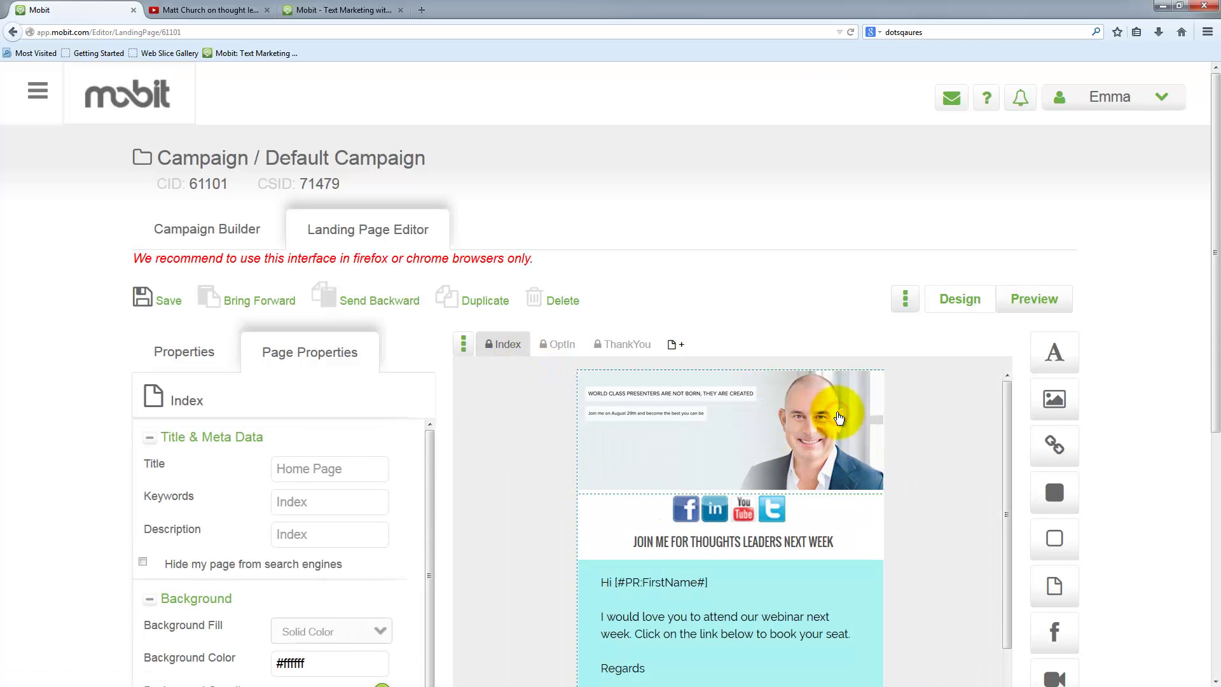
{"action": "left_click", "coordinate": [1034, 305]}
{"action": "left_click", "coordinate": [707, 312]}
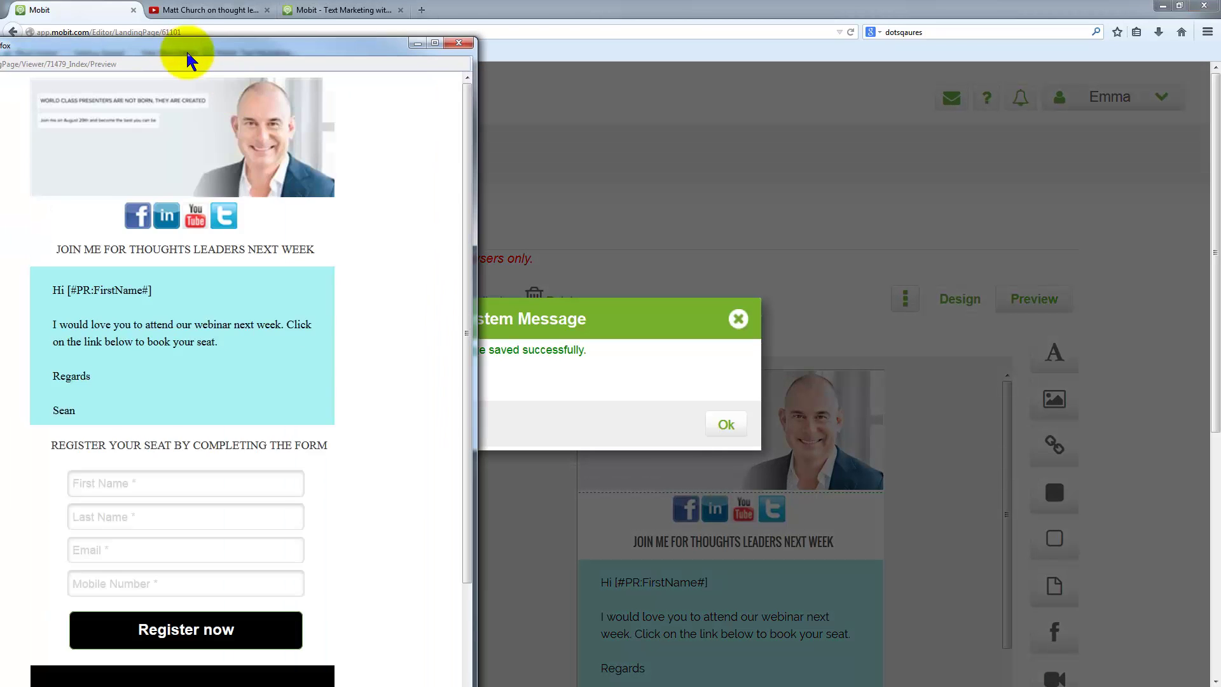
{"action": "left_click", "coordinate": [717, 422]}
{"action": "left_click", "coordinate": [717, 424]}
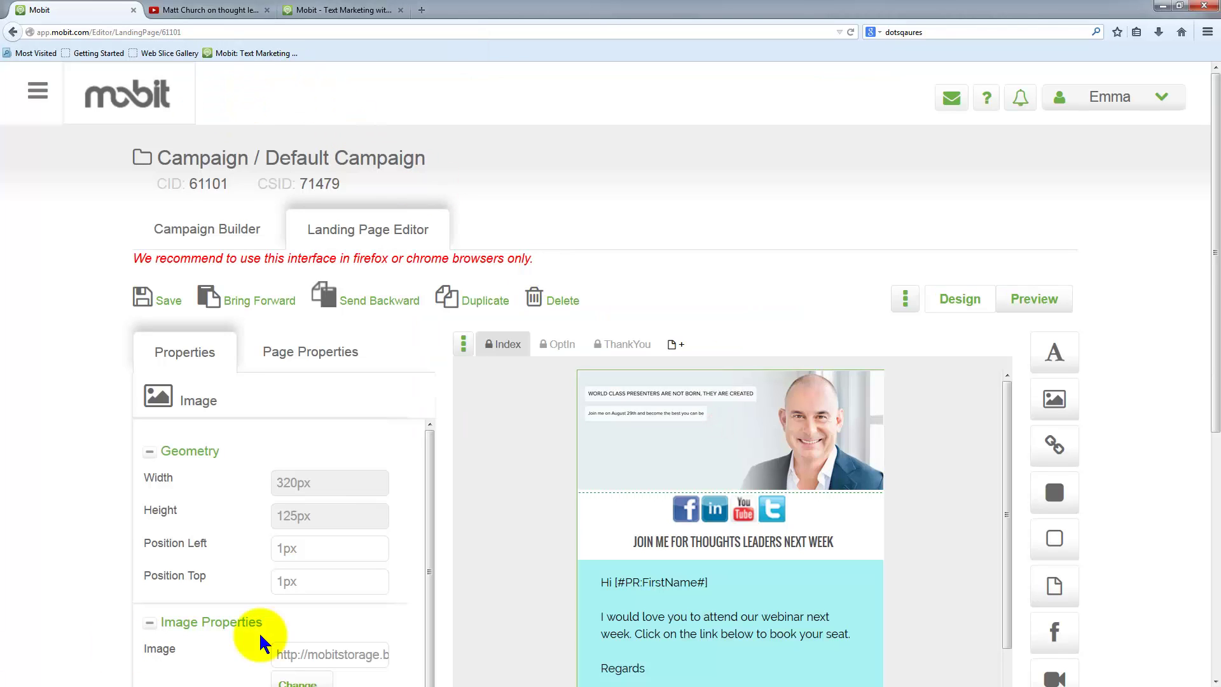
- Open the live landing page preview and enter a sample first and last name
{"action": "left_click", "coordinate": [1034, 299]}
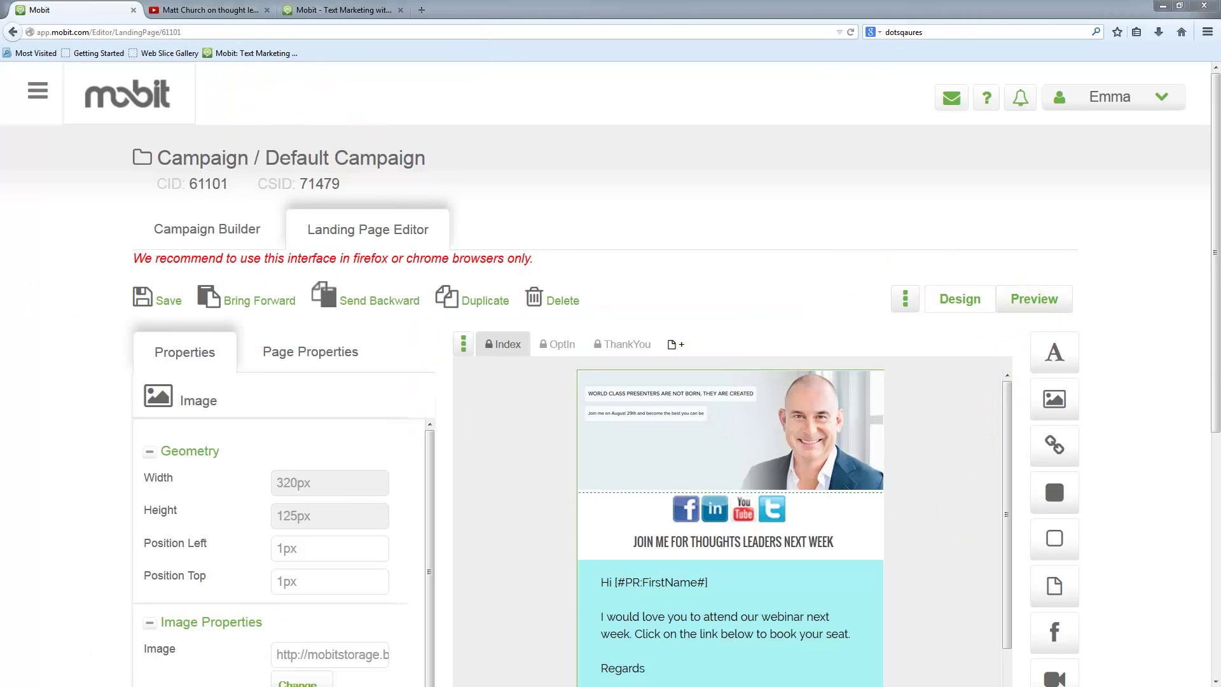
{"action": "left_click", "coordinate": [361, 503]}
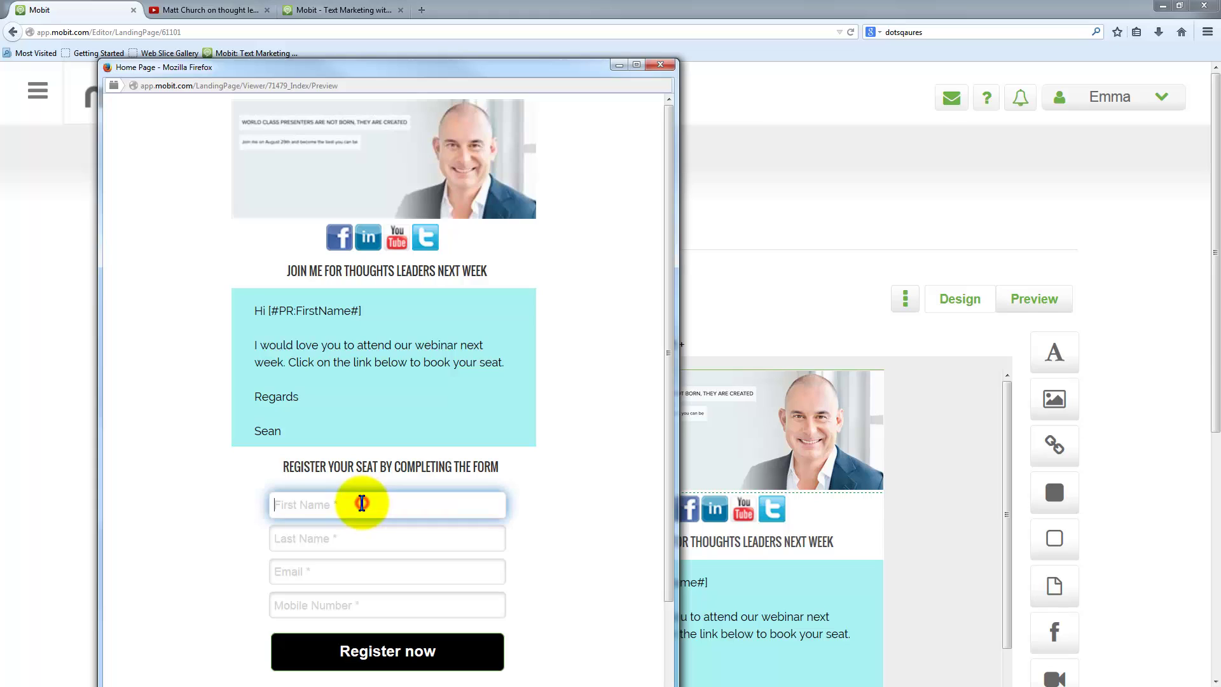
{"action": "left_click", "coordinate": [573, 516]}
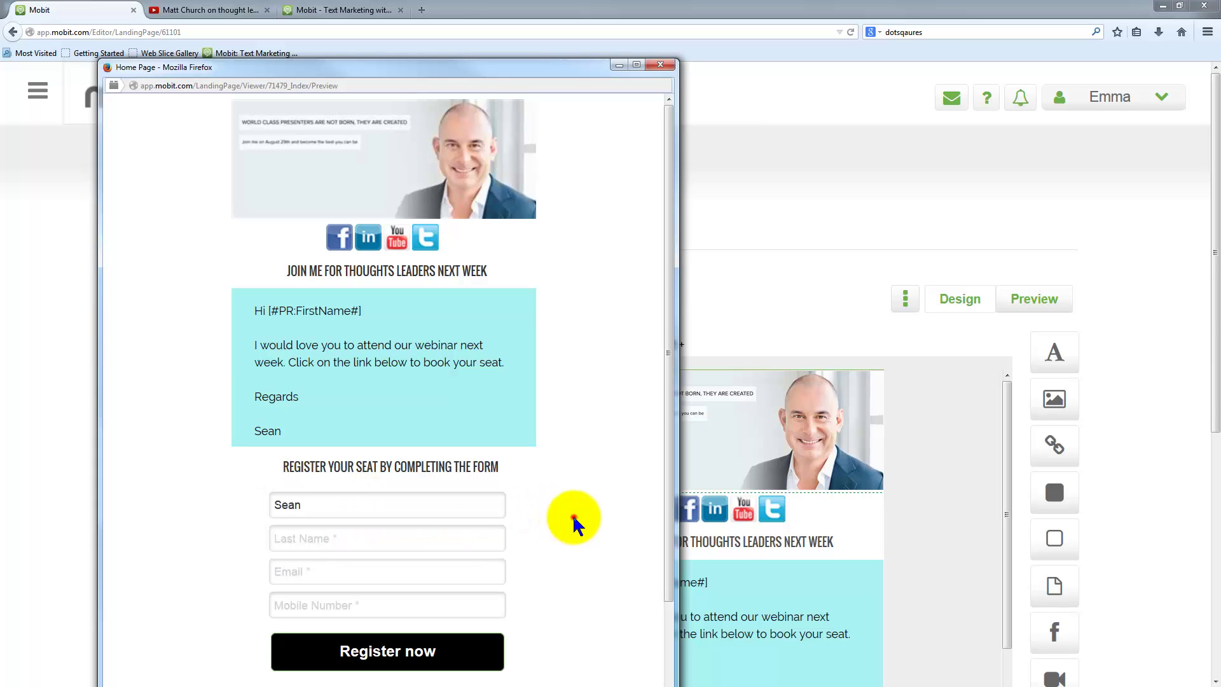
{"action": "left_click", "coordinate": [404, 545]}
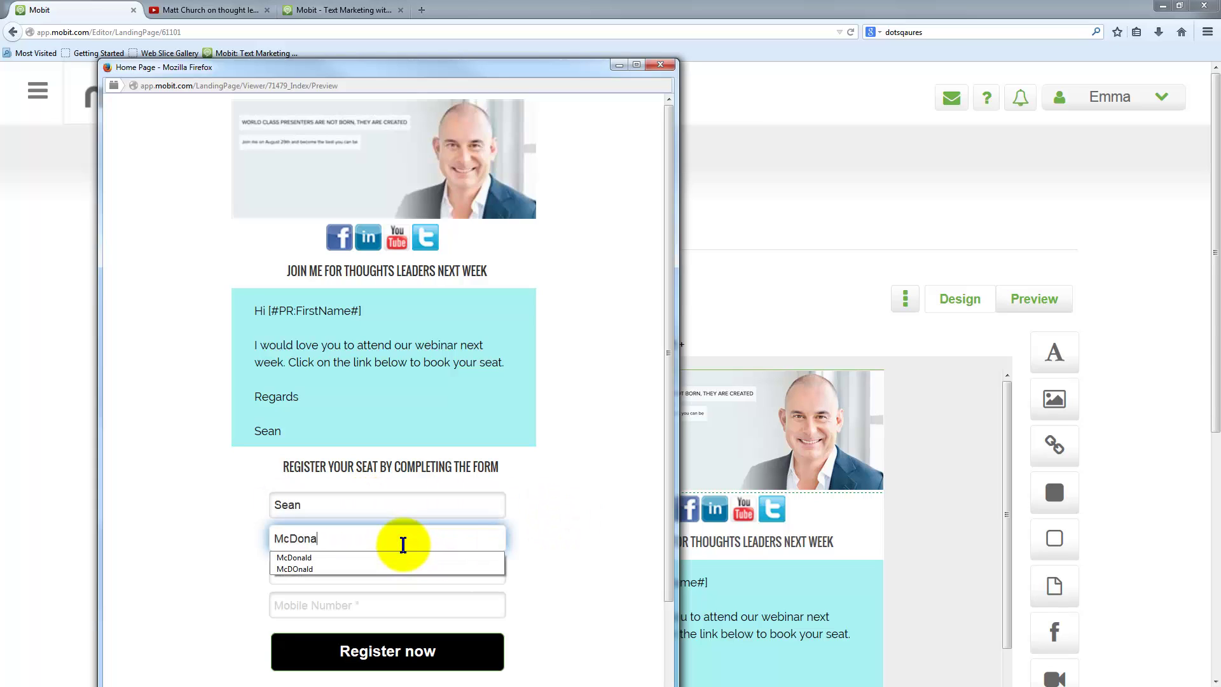
{"action": "left_click", "coordinate": [589, 576]}
- Add a sample email and mobile number, submit the form, and close the thank-you preview
{"action": "left_click", "coordinate": [369, 570]}
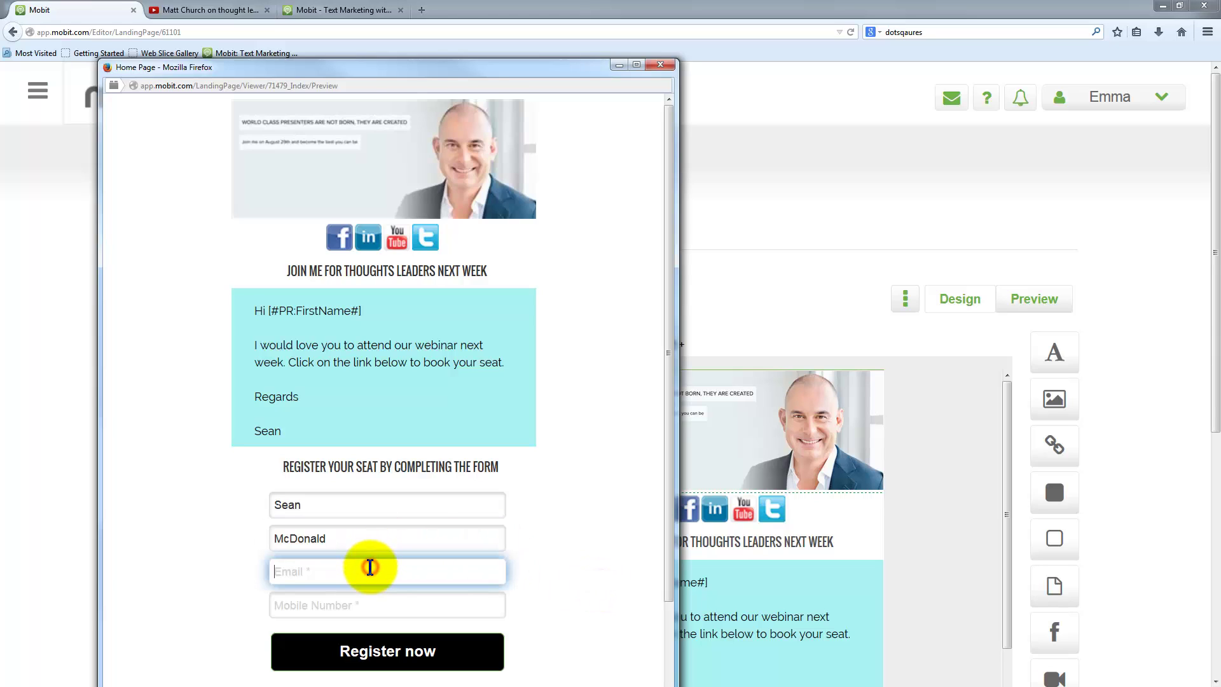
{"action": "type", "text": "sean"}
{"action": "left_click", "coordinate": [344, 591]}
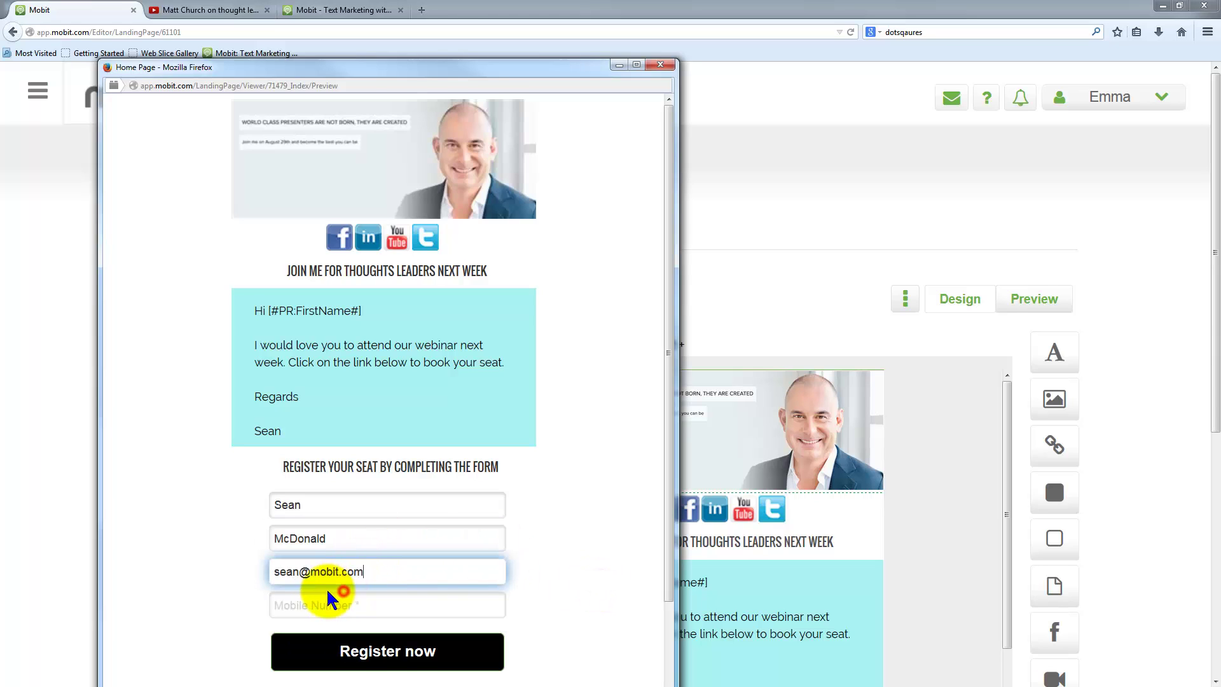
{"action": "left_click", "coordinate": [326, 607]}
{"action": "type", "text": "55555"}
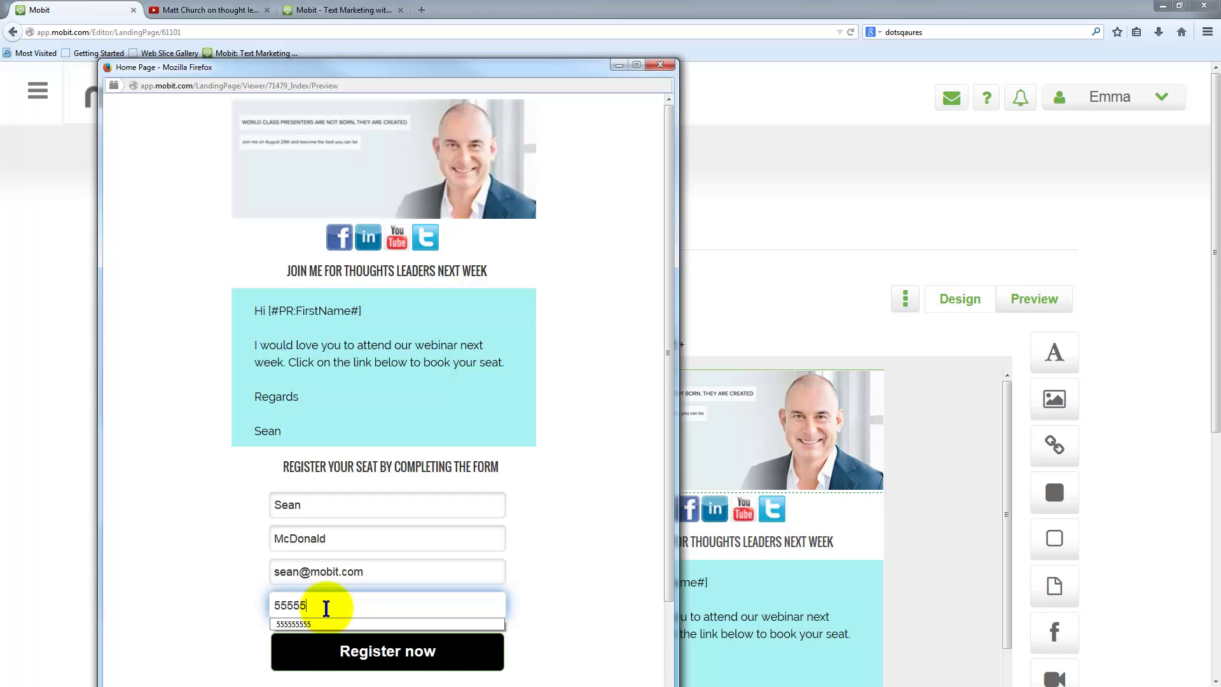
{"action": "type", "text": "5555"}
{"action": "left_click", "coordinate": [541, 626]}
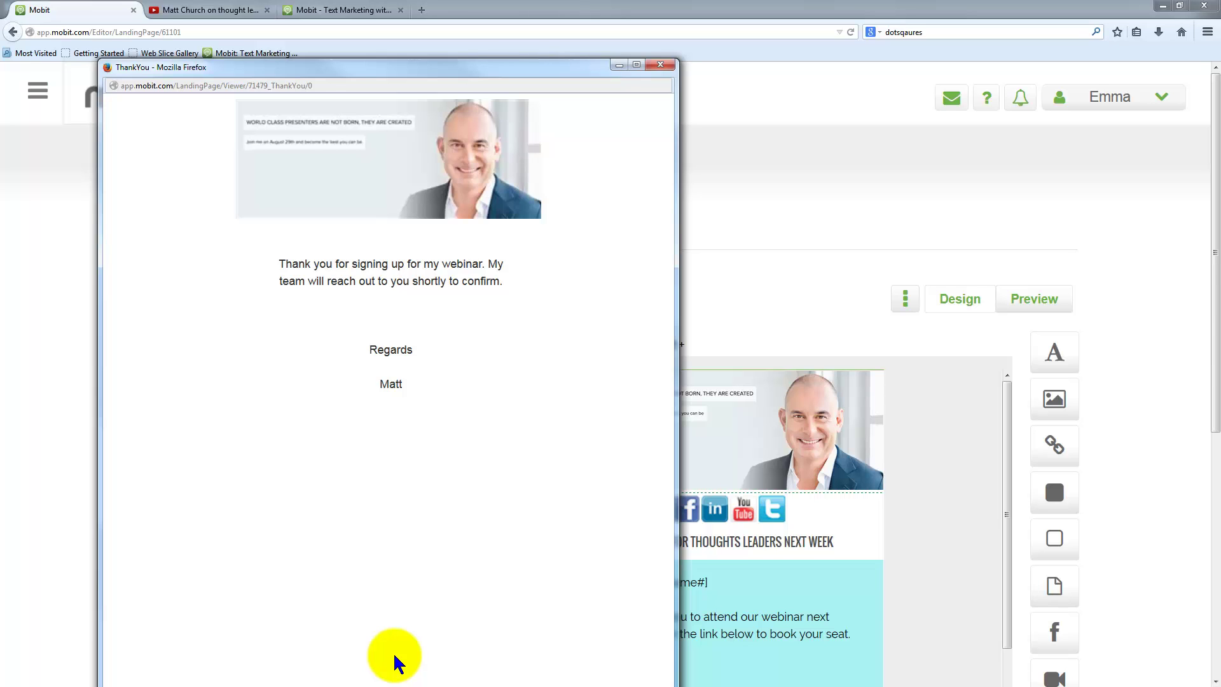
{"action": "left_click", "coordinate": [660, 65]}
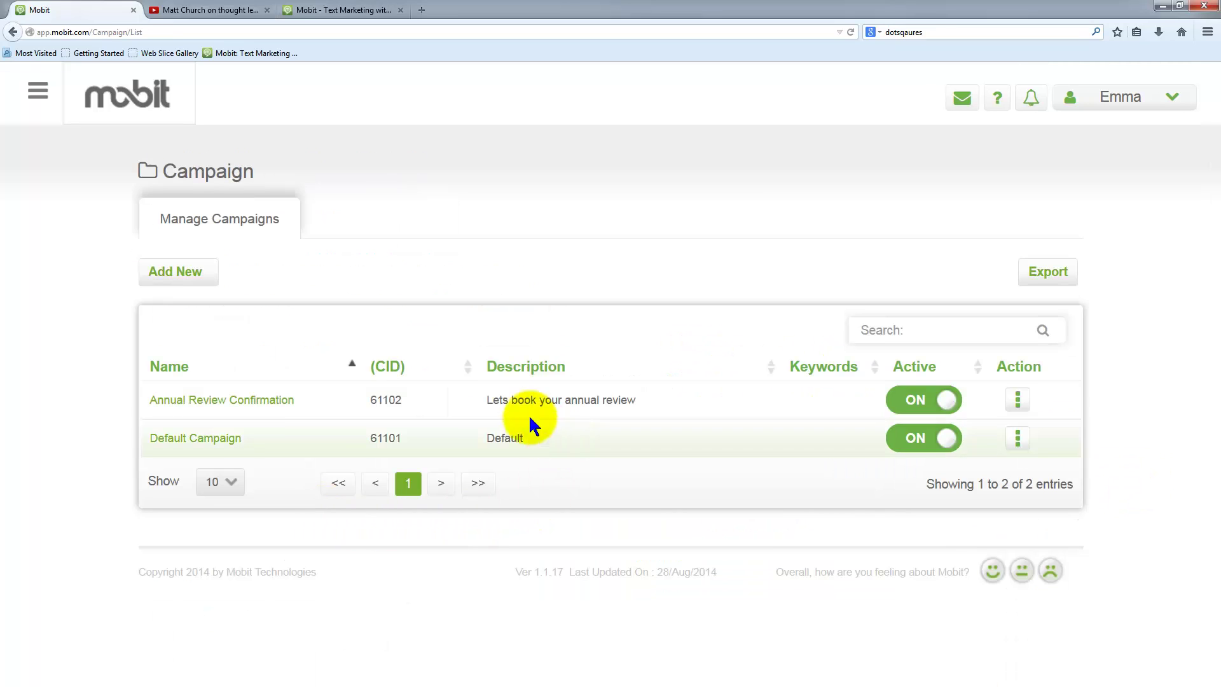
- Start a new campaign titled 'Customizing a MOBIT template from the store' targeting Australia
{"action": "left_click", "coordinate": [167, 274]}
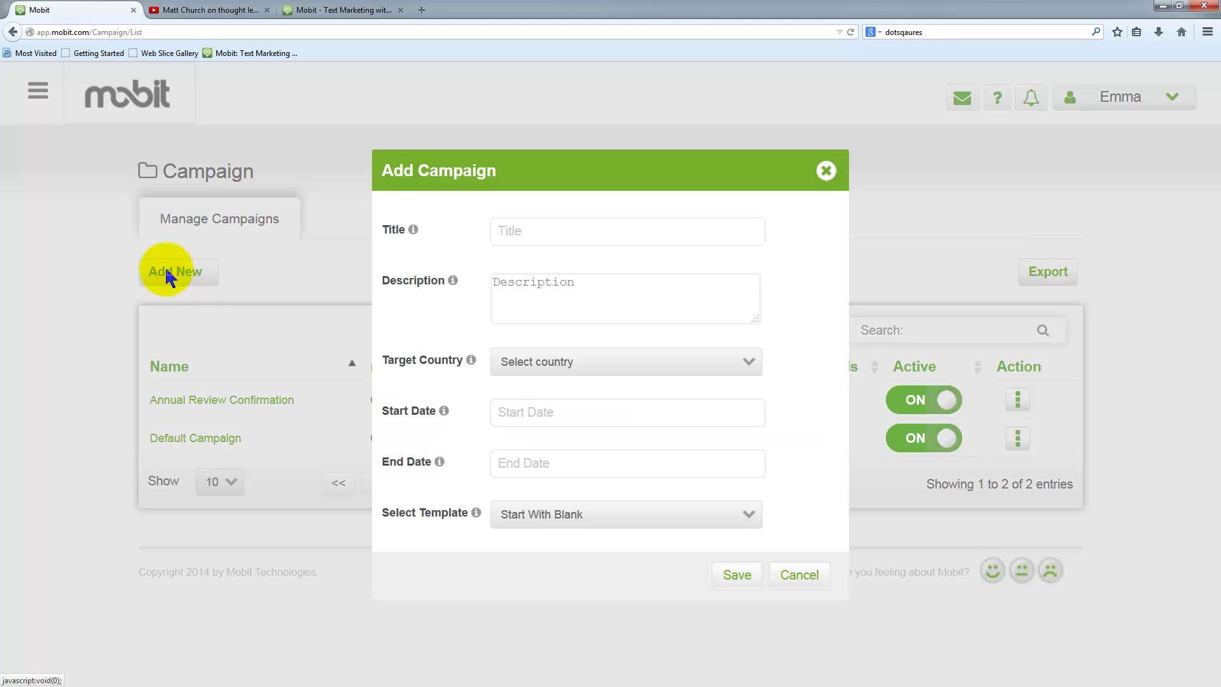
{"action": "left_click", "coordinate": [525, 232]}
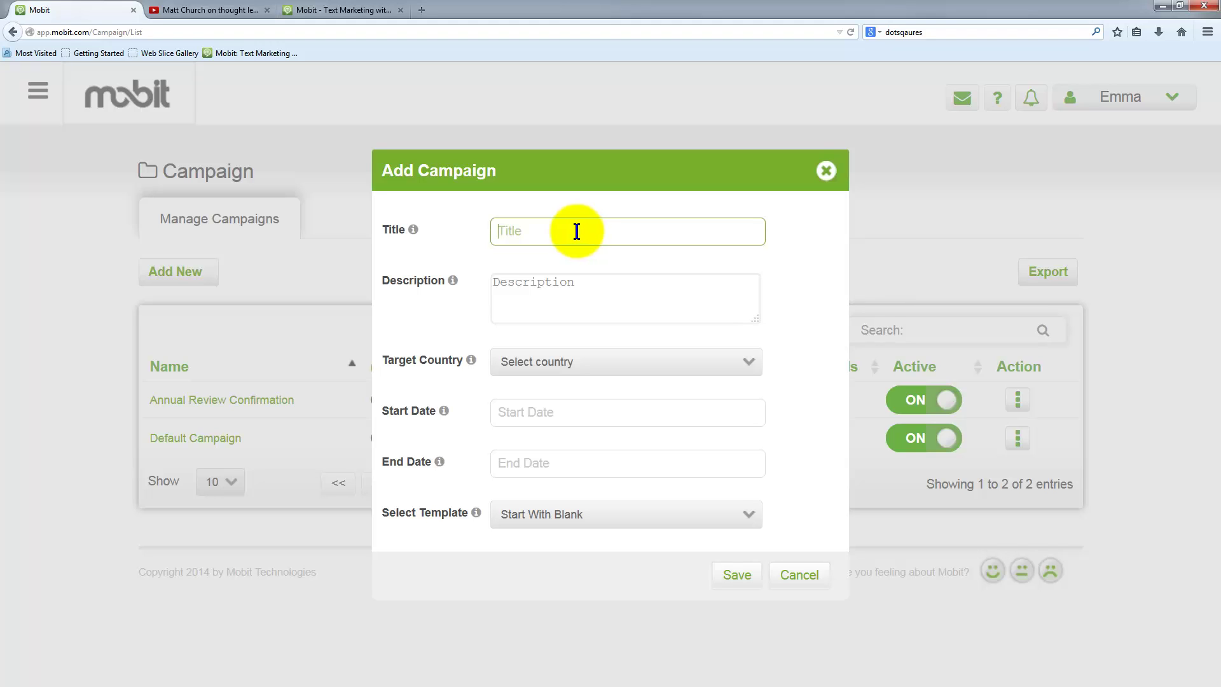
{"action": "type", "text": "Customizing a MOBIT template from the store"}
{"action": "left_click", "coordinate": [594, 282]}
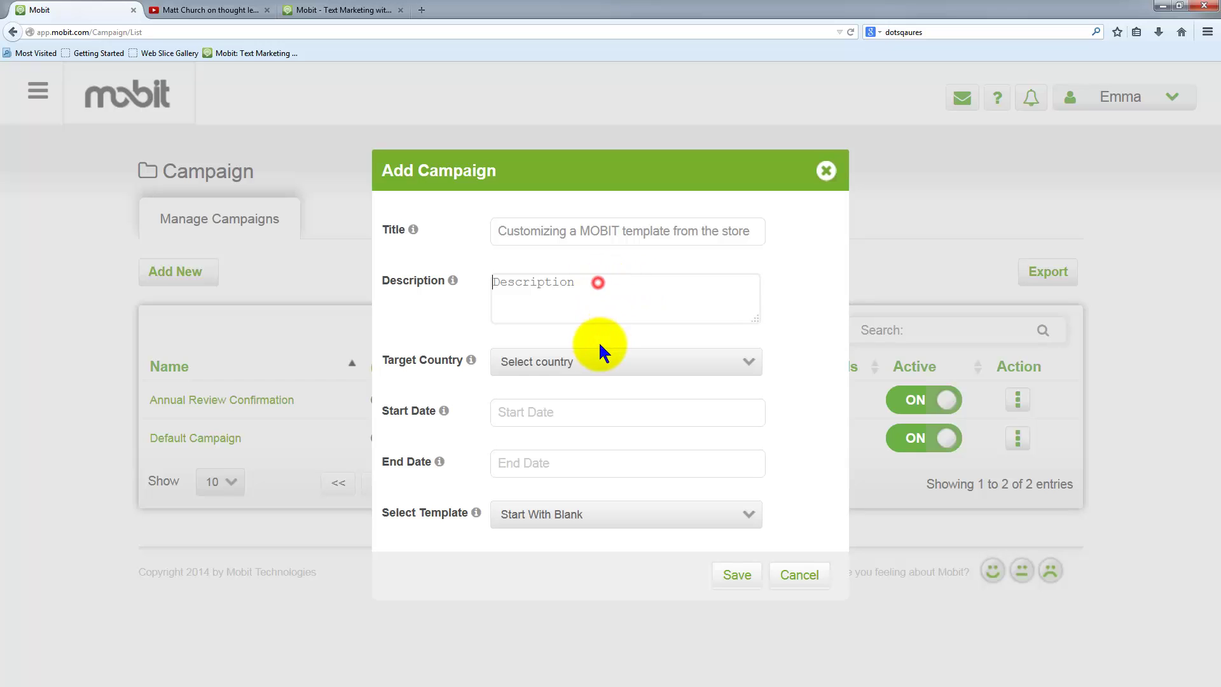
{"action": "left_click", "coordinate": [585, 360]}
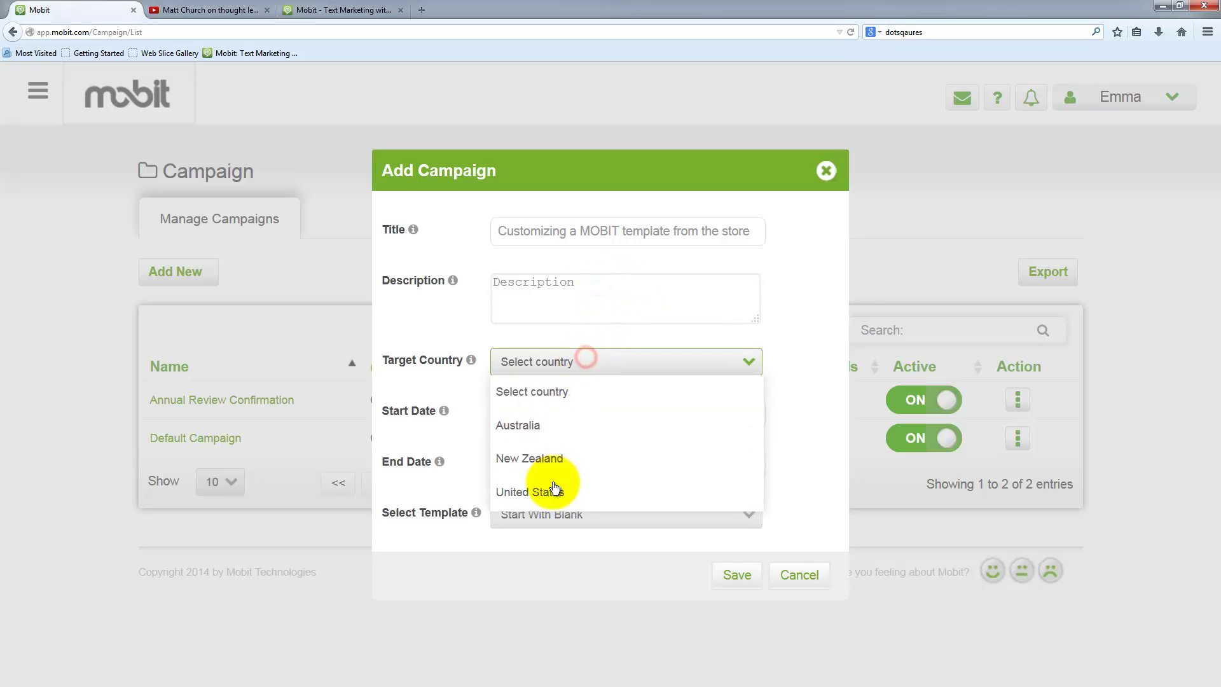
{"action": "left_click", "coordinate": [562, 430]}
- Run it from 31 August 2014 to 04-Oct-2014 on the Church Light template, and save
{"action": "left_click", "coordinate": [553, 416]}
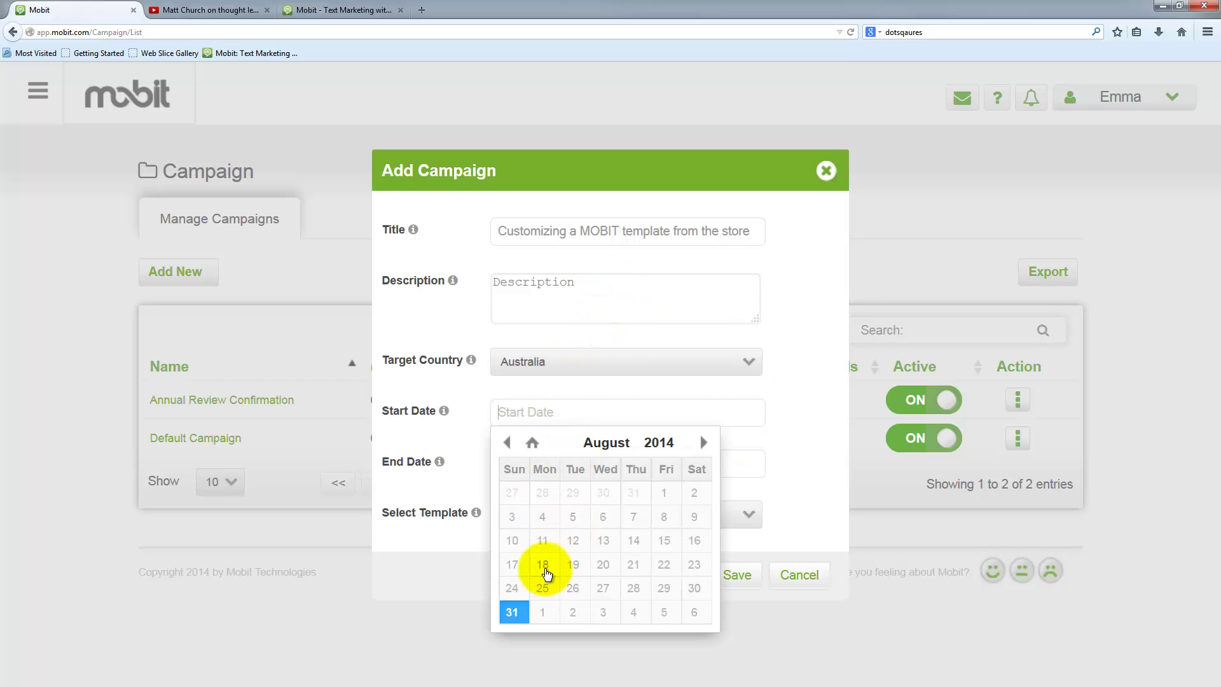
{"action": "left_click", "coordinate": [512, 611]}
{"action": "left_click", "coordinate": [581, 457]}
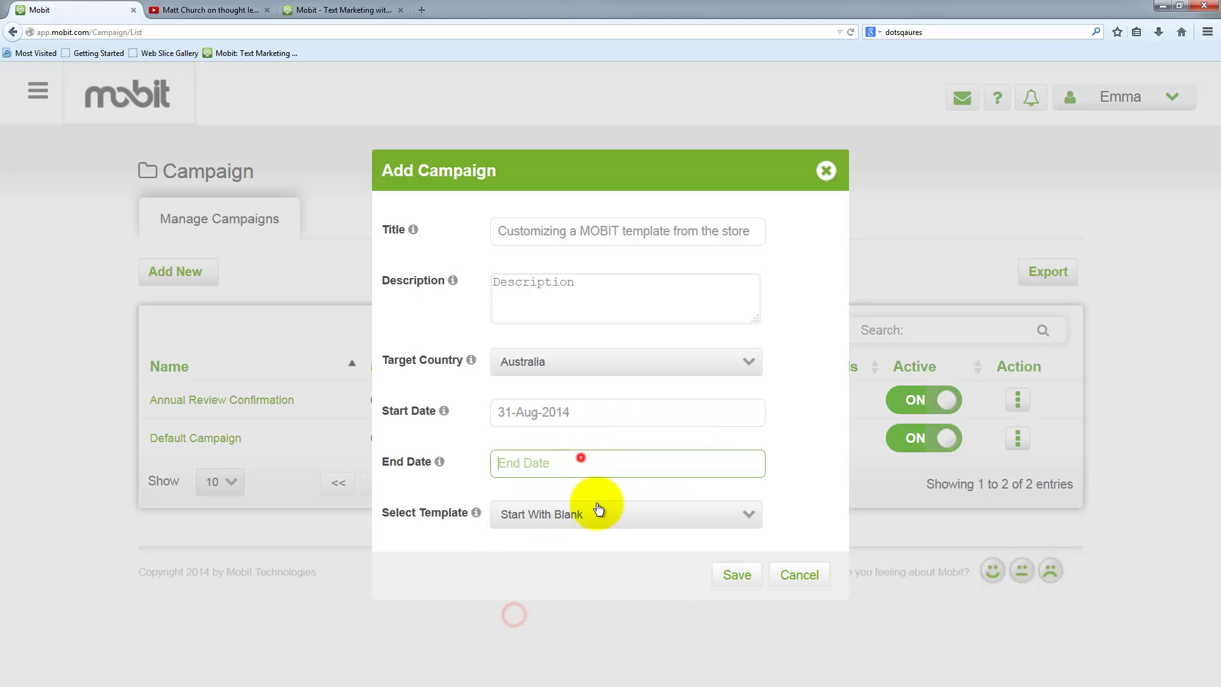
{"action": "left_click", "coordinate": [629, 651]}
{"action": "left_click", "coordinate": [563, 515]}
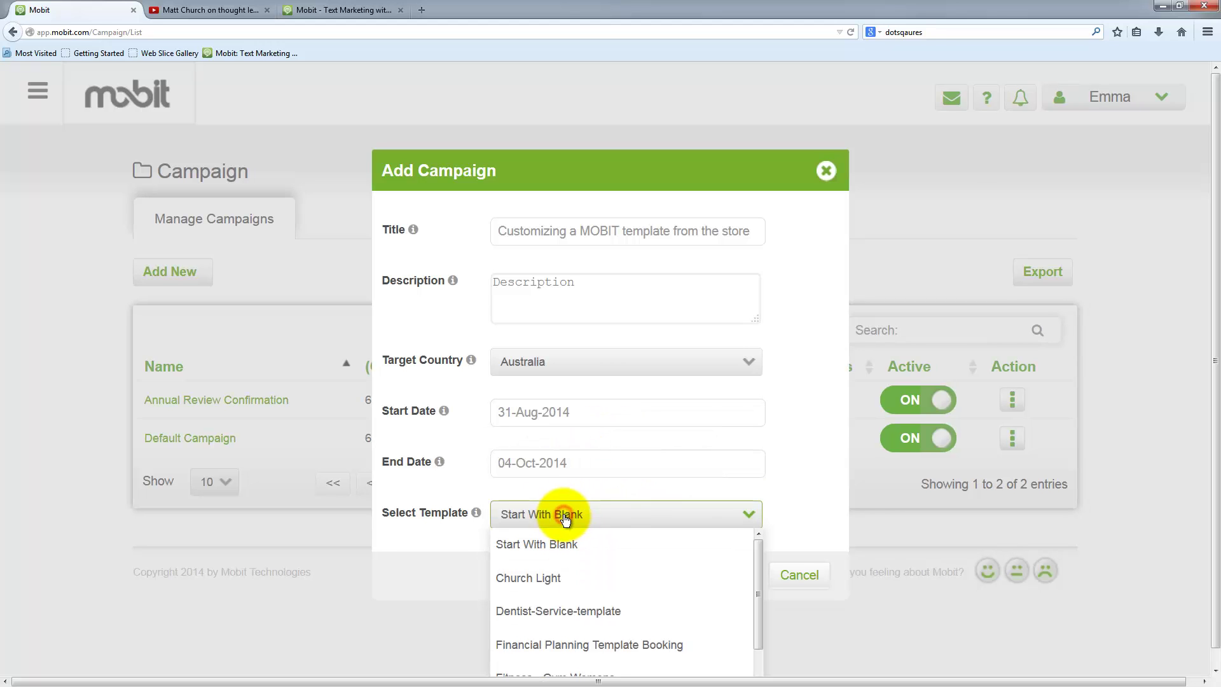
{"action": "scroll", "coordinate": [616, 561], "scroll_direction": "down", "scroll_amount": 3}
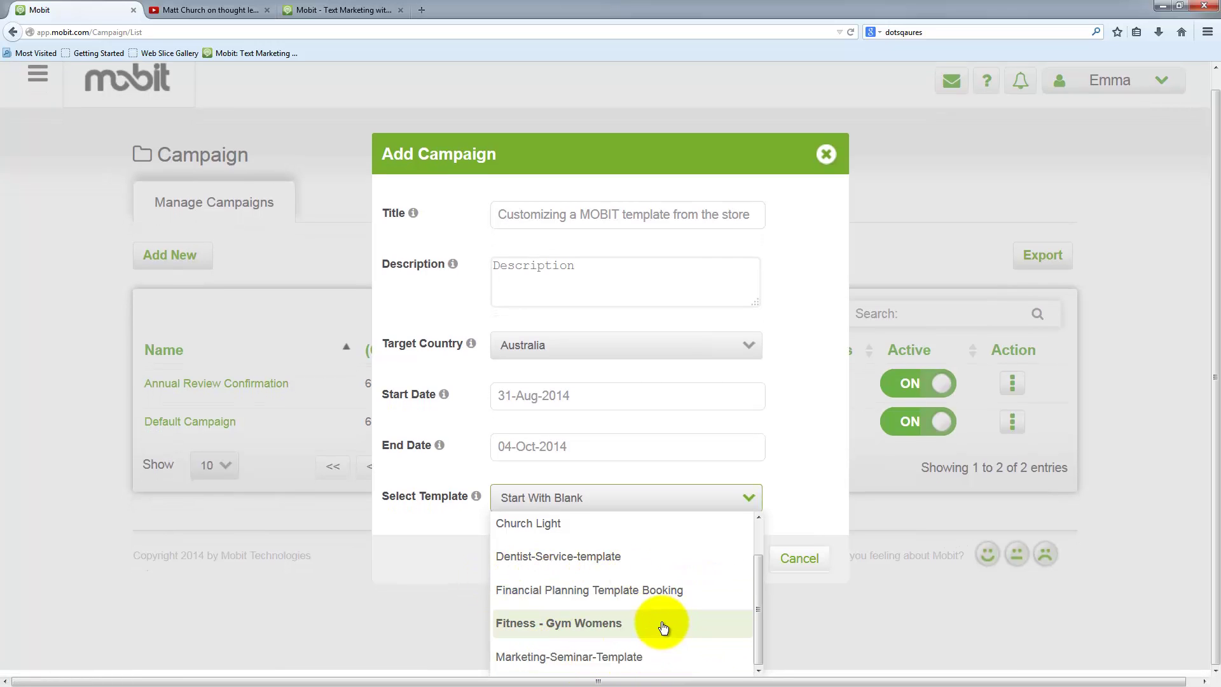
{"action": "left_click", "coordinate": [551, 523]}
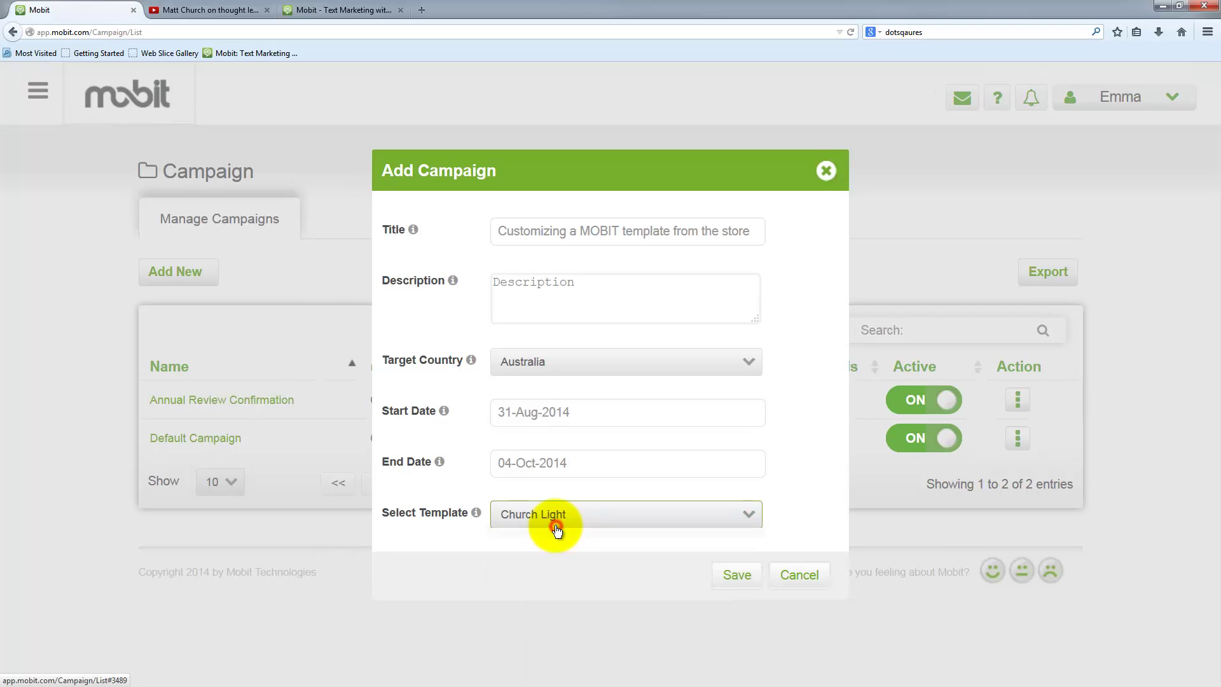
{"action": "left_click", "coordinate": [748, 581]}
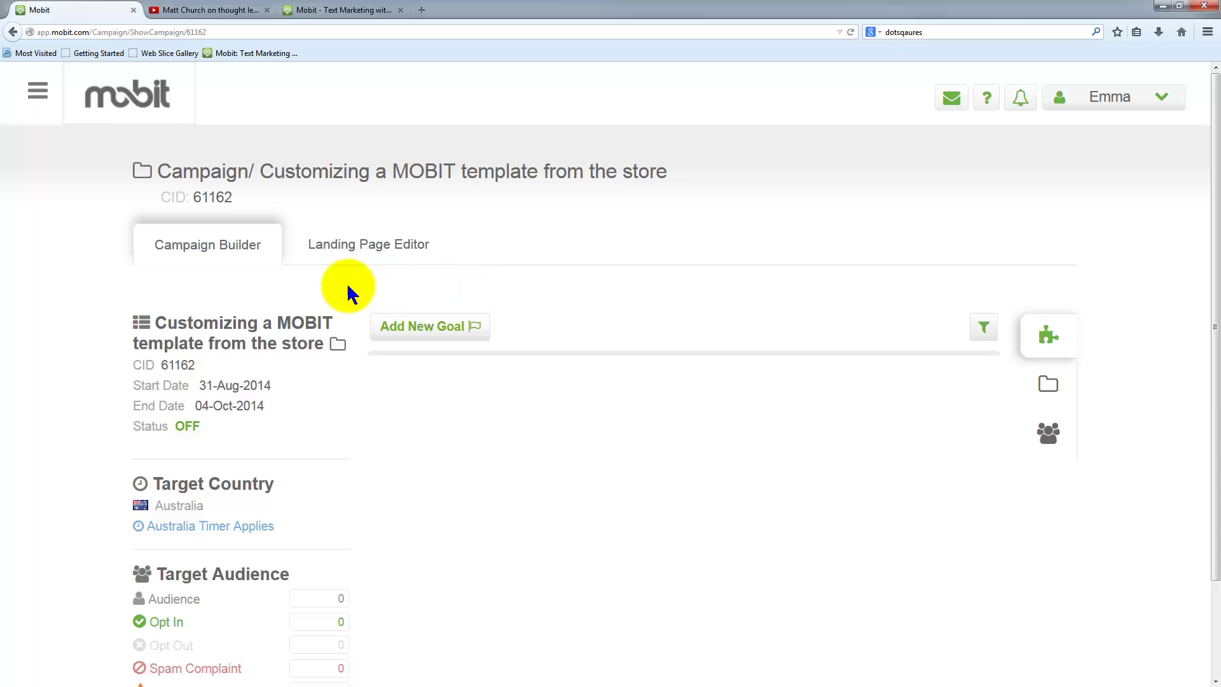
- Open the campaign's landing page and shift the green banner text slightly right and up
{"action": "left_click", "coordinate": [363, 250]}
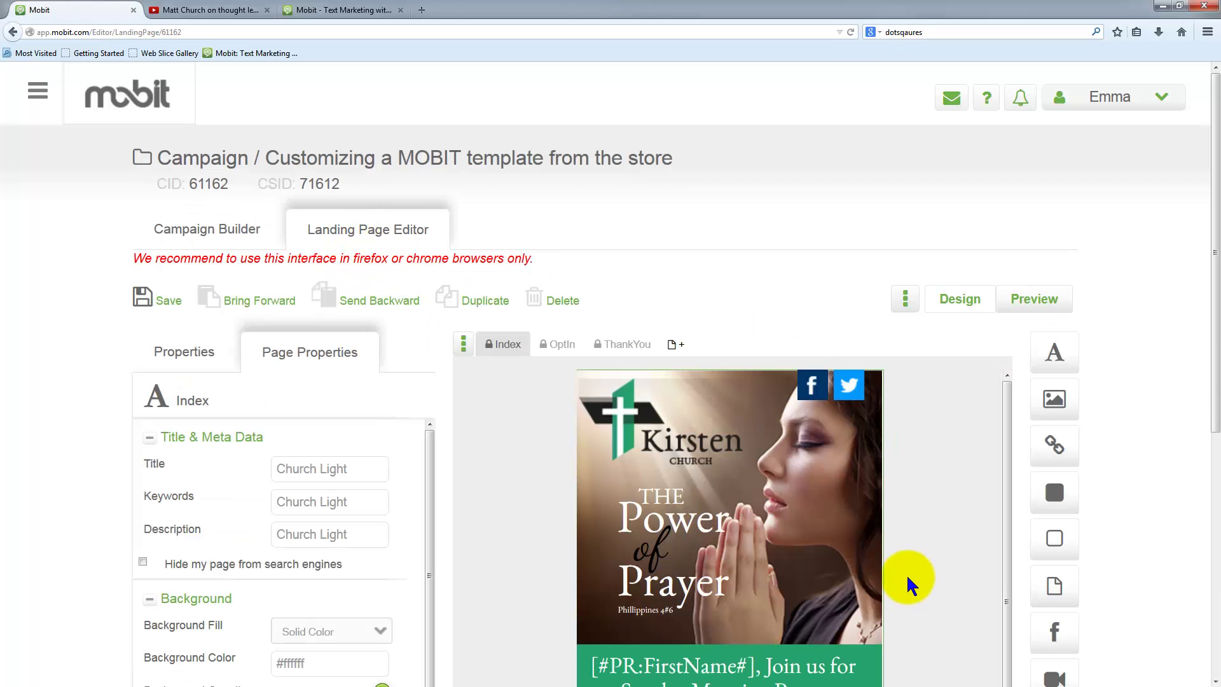
{"action": "scroll", "coordinate": [906, 574], "scroll_direction": "down", "scroll_amount": 1}
{"action": "scroll", "coordinate": [1138, 492], "scroll_direction": "down", "scroll_amount": 6}
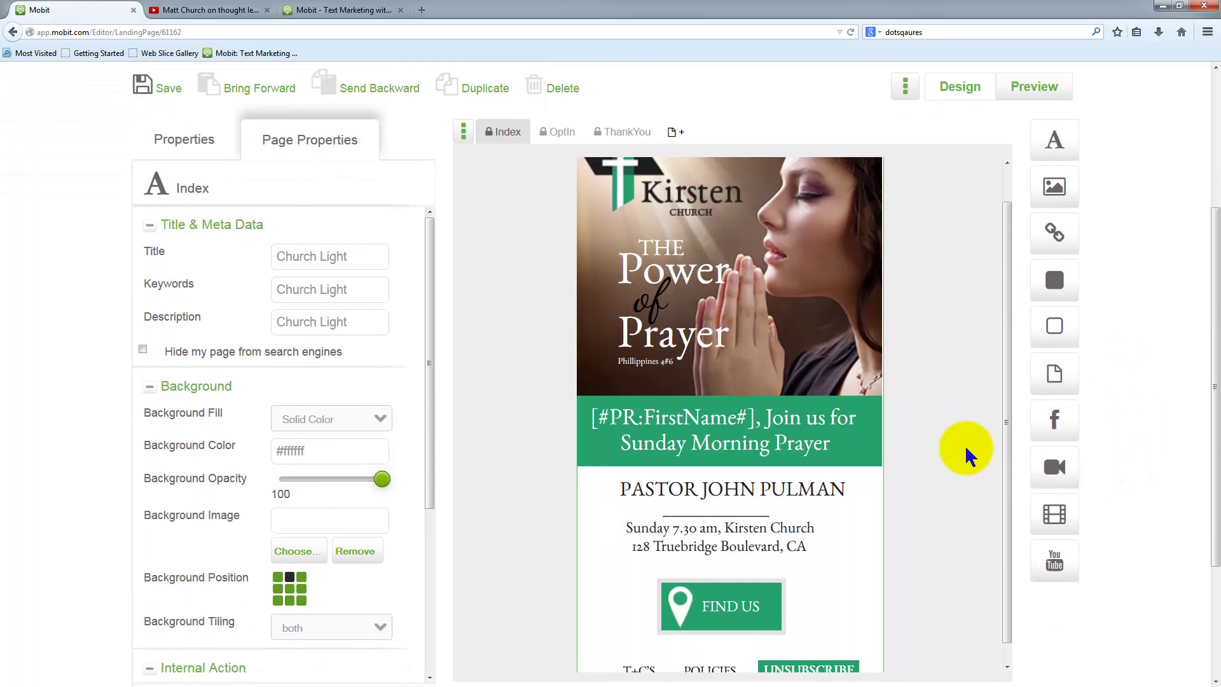
{"action": "scroll", "coordinate": [916, 487], "scroll_direction": "up", "scroll_amount": 4}
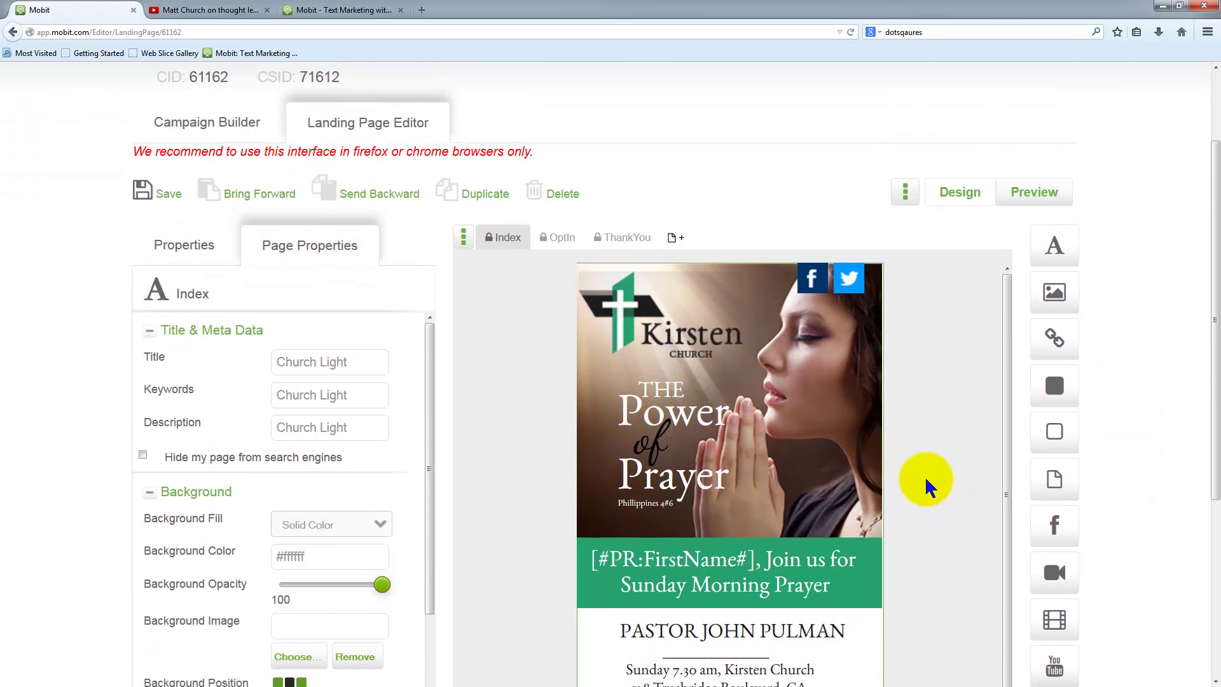
{"action": "scroll", "coordinate": [937, 528], "scroll_direction": "down", "scroll_amount": 5}
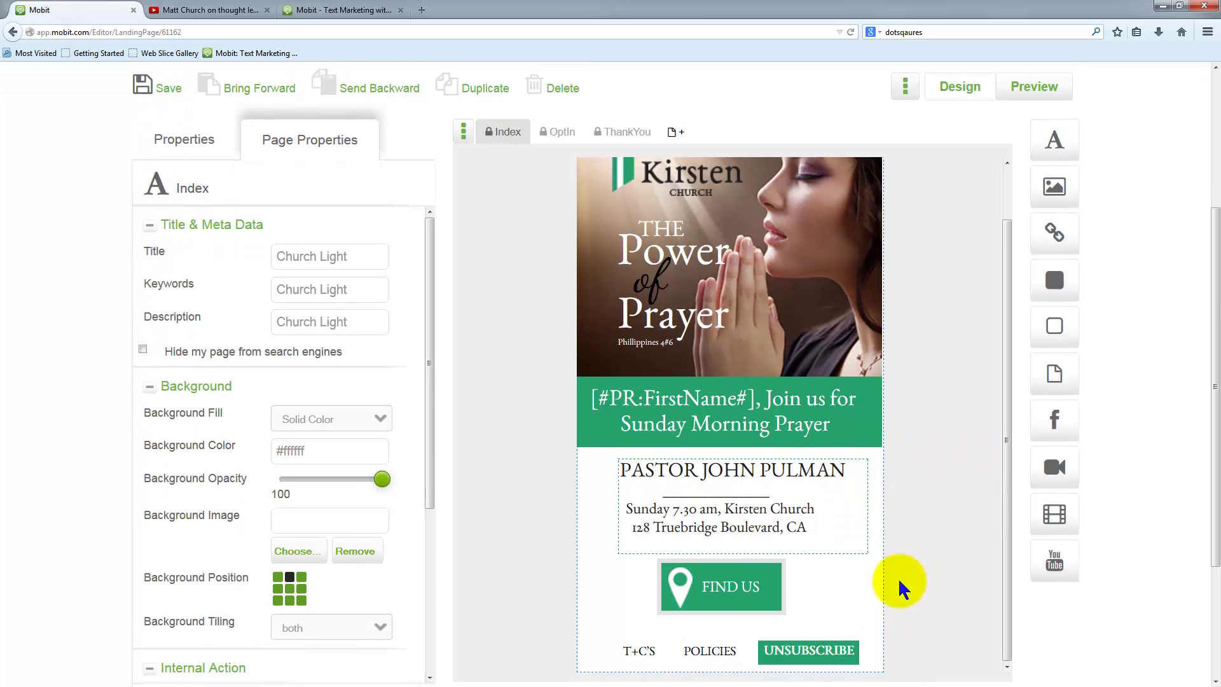
{"action": "scroll", "coordinate": [954, 483], "scroll_direction": "up", "scroll_amount": 1}
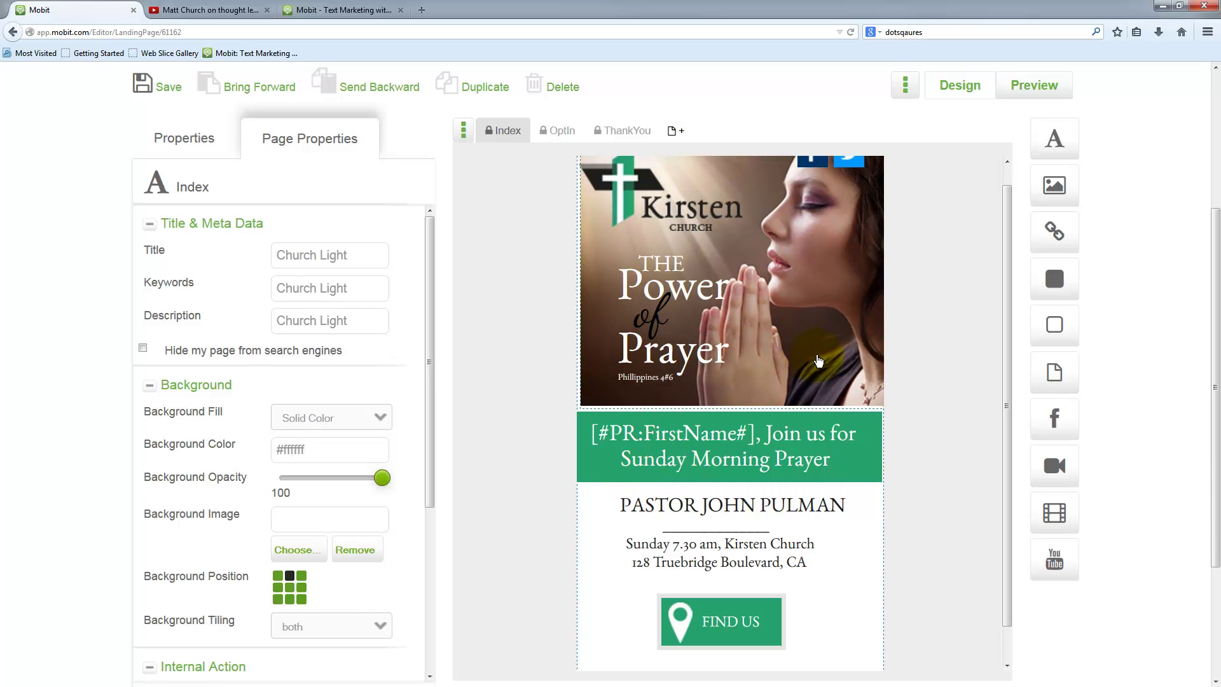
{"action": "left_click", "coordinate": [800, 406]}
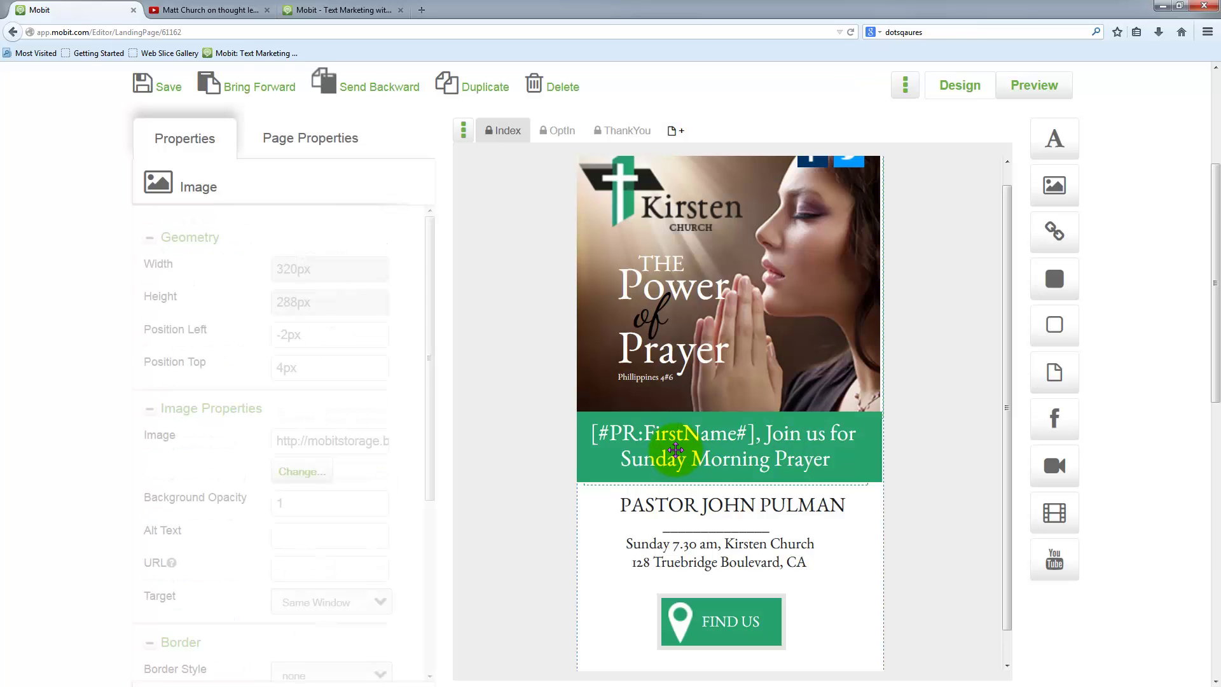
{"action": "left_click_drag", "start_coordinate": [675, 449], "coordinate": [687, 446]}
- Nudge the map-pin icon right to left 97px and the FIND US button slightly left
{"action": "scroll", "coordinate": [777, 621], "scroll_direction": "down", "scroll_amount": 2}
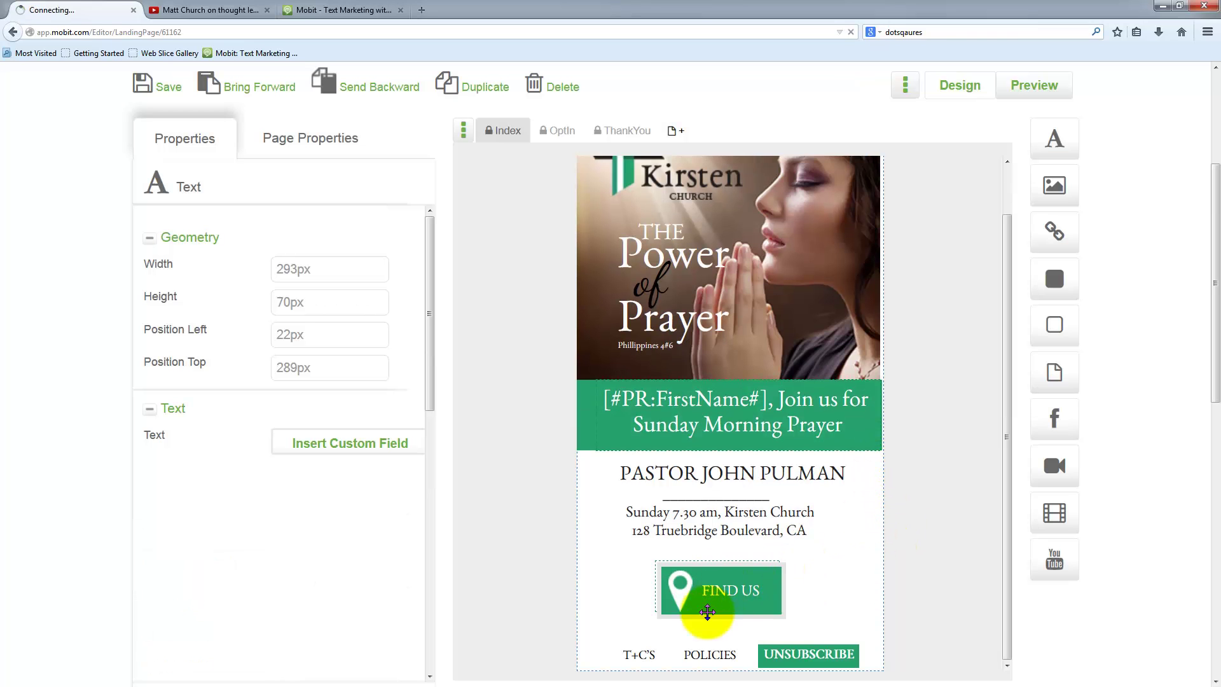
{"action": "scroll", "coordinate": [696, 410], "scroll_direction": "down", "scroll_amount": 3}
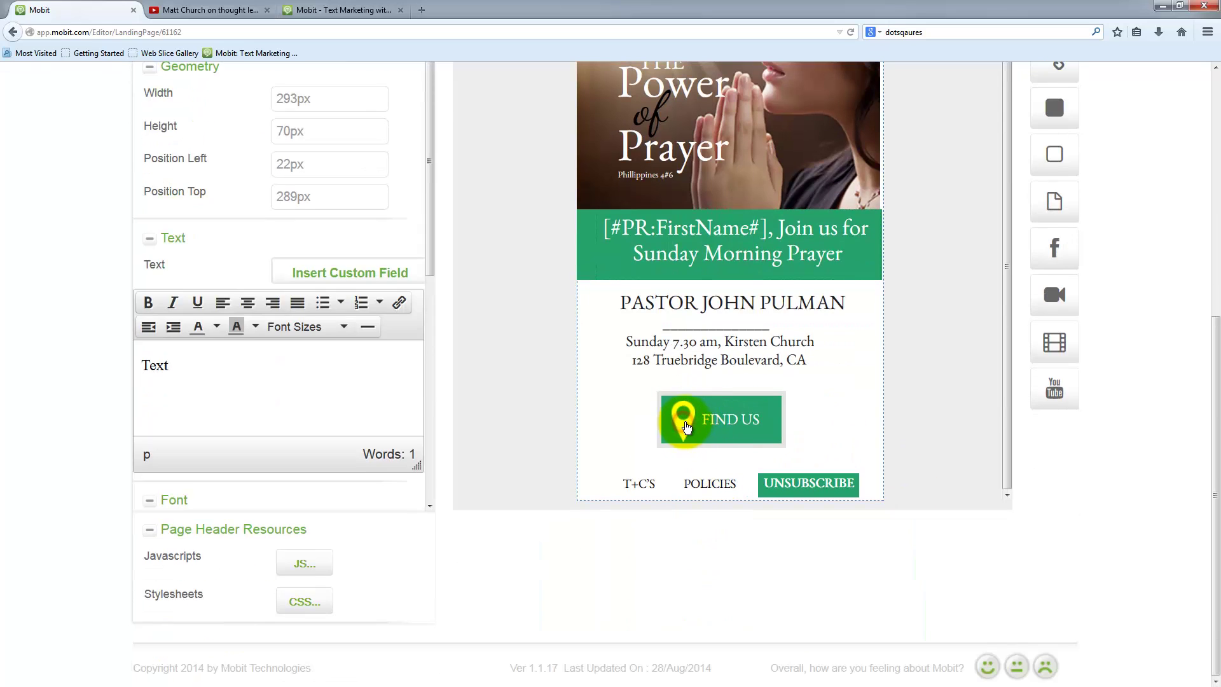
{"action": "left_click", "coordinate": [684, 426]}
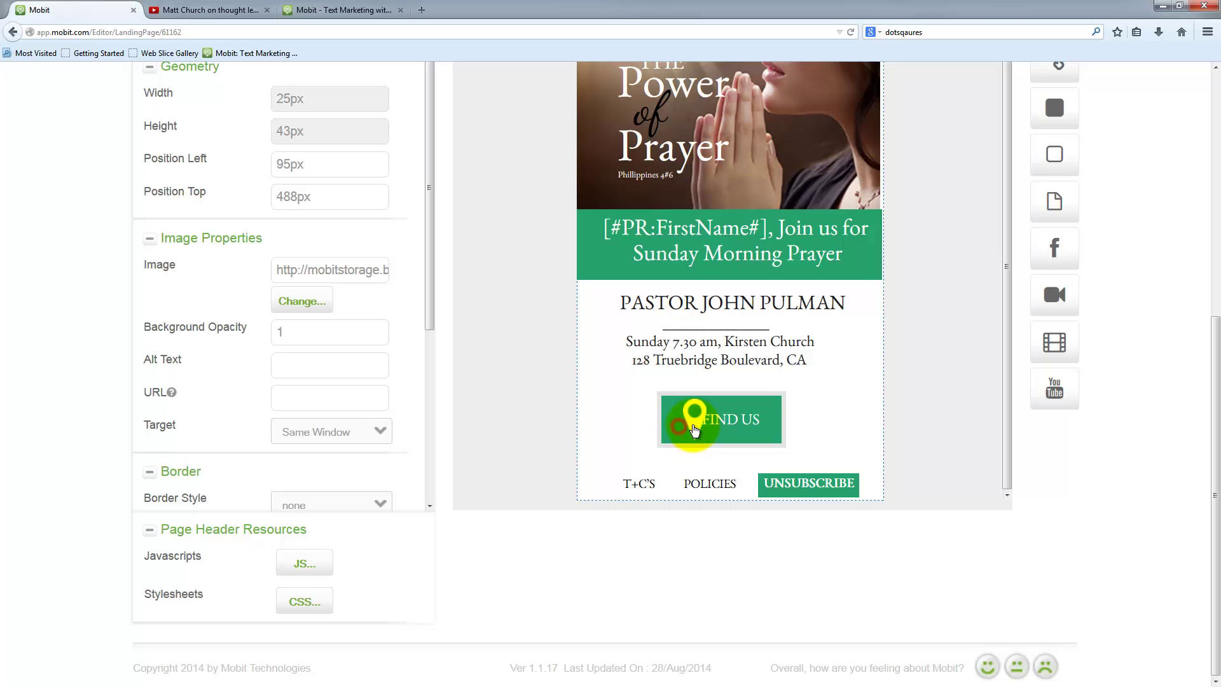
{"action": "left_click_drag", "start_coordinate": [680, 427], "coordinate": [682, 428]}
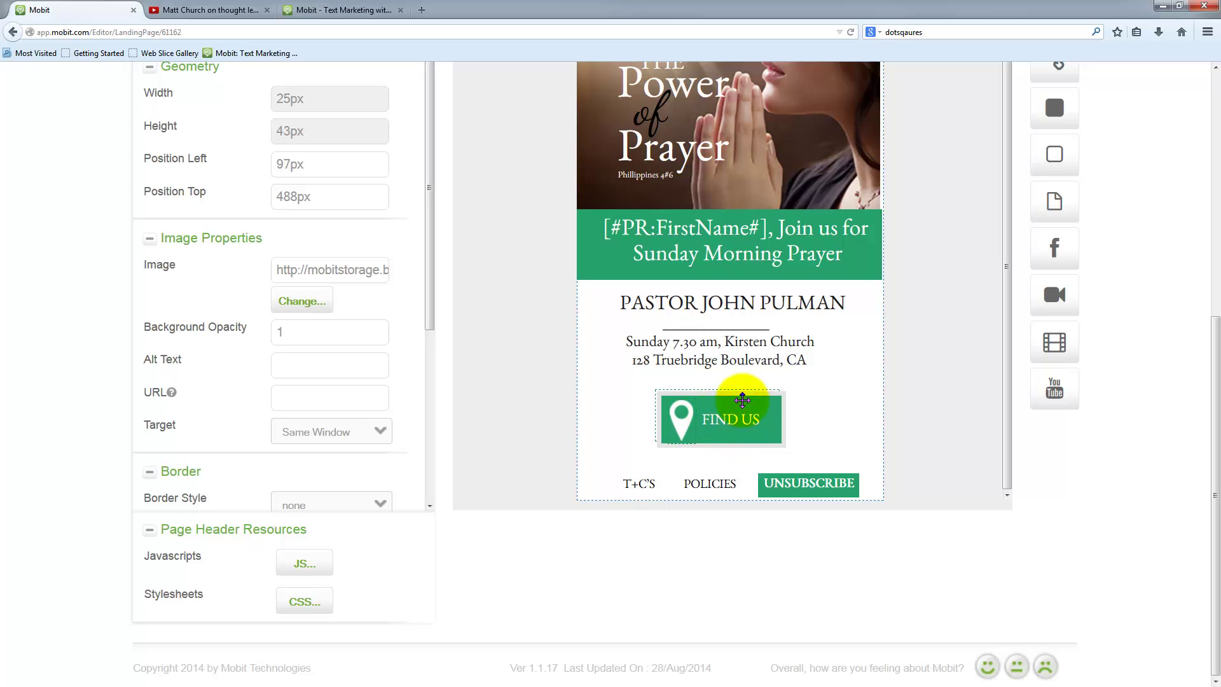
{"action": "scroll", "coordinate": [809, 373], "scroll_direction": "up", "scroll_amount": 1}
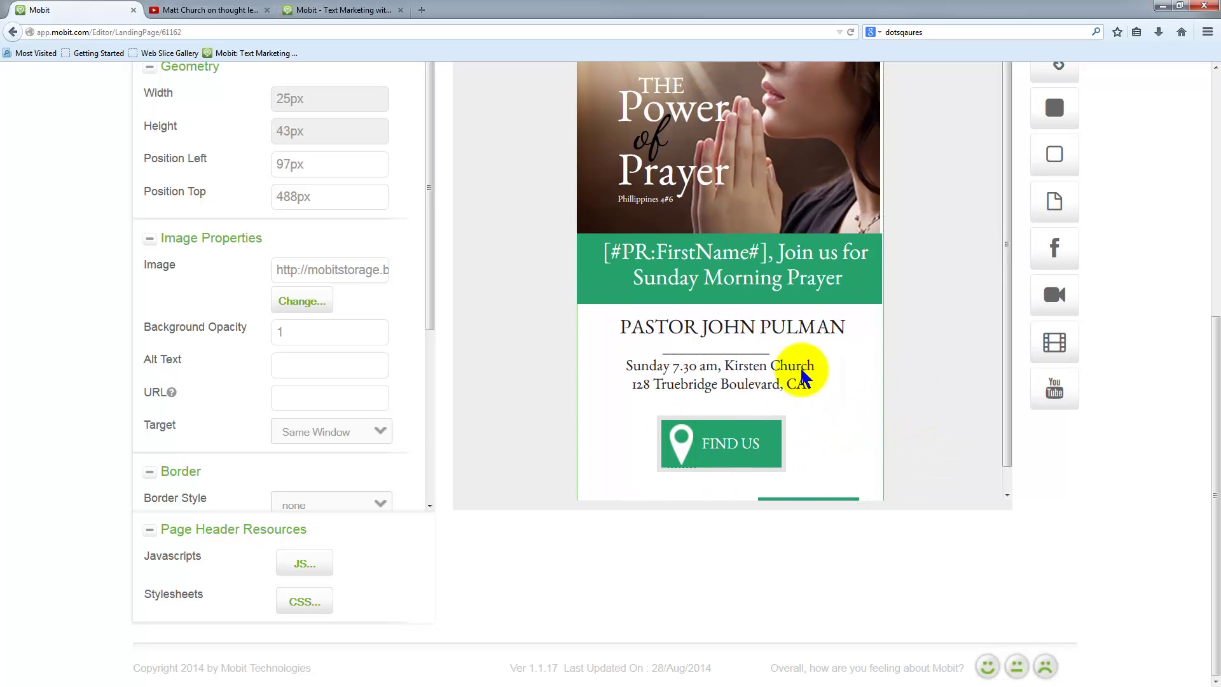
{"action": "scroll", "coordinate": [741, 447], "scroll_direction": "down", "scroll_amount": 1}
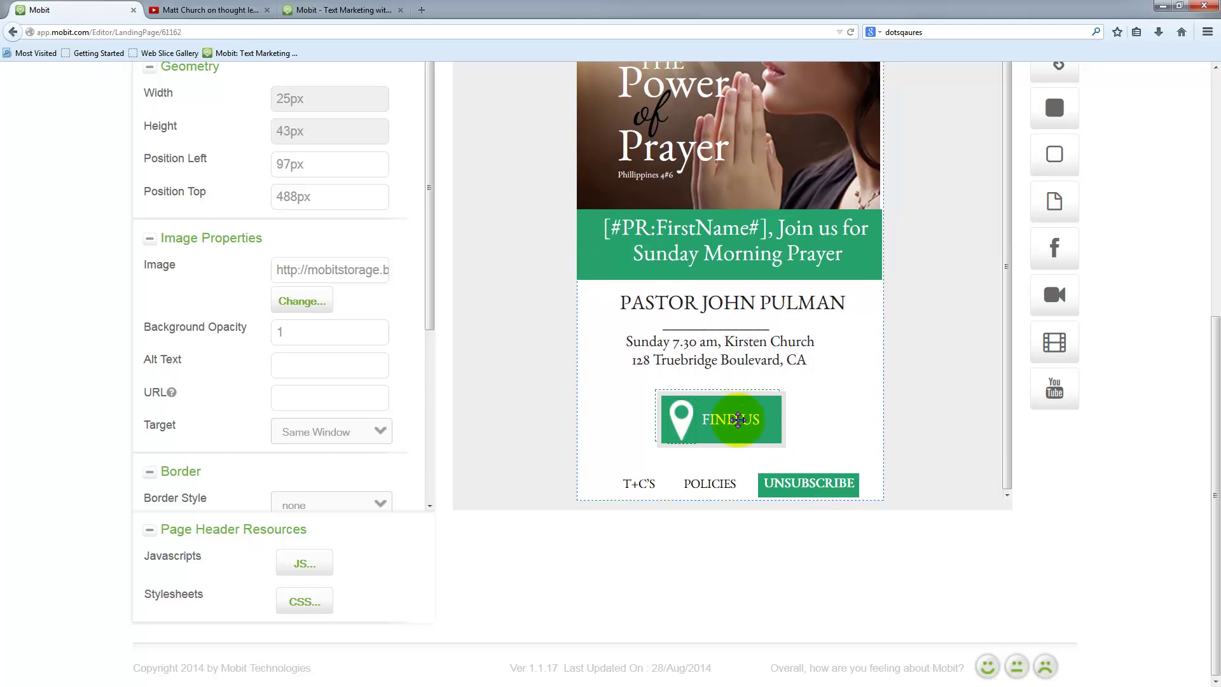
{"action": "left_click_drag", "start_coordinate": [738, 419], "coordinate": [735, 420]}
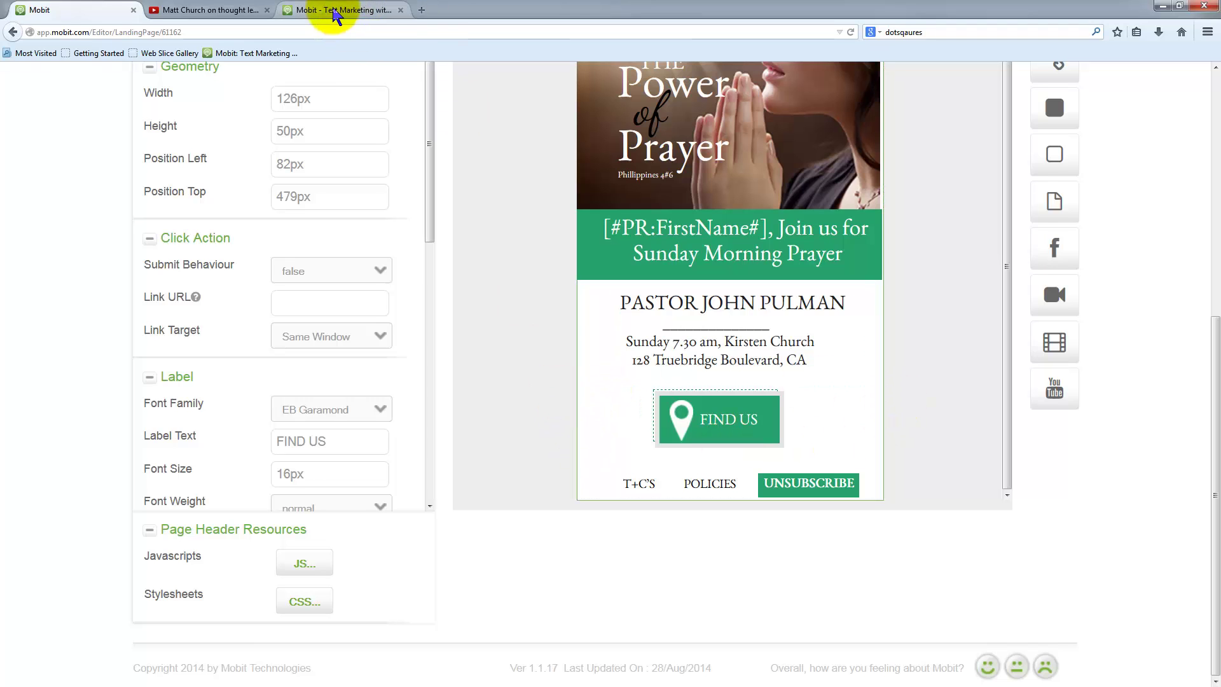
- Find the venue's street address in Google Maps in a new tab and select its page URL
{"action": "left_click", "coordinate": [421, 10]}
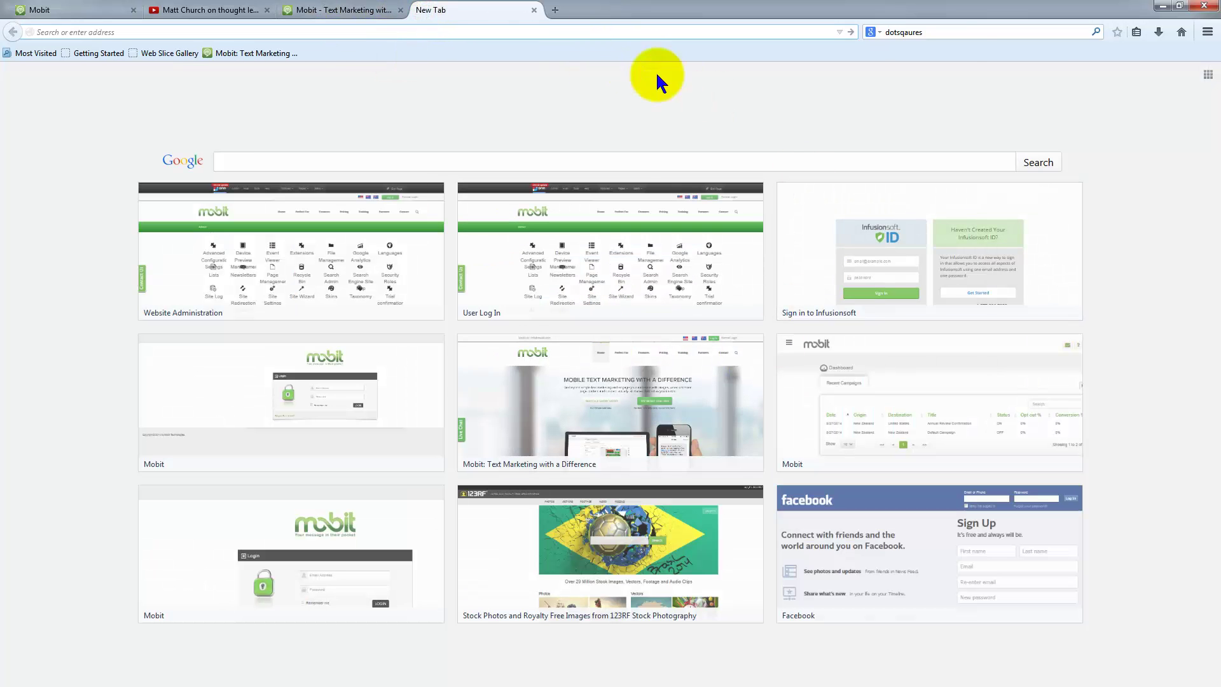
{"action": "left_click", "coordinate": [936, 31]}
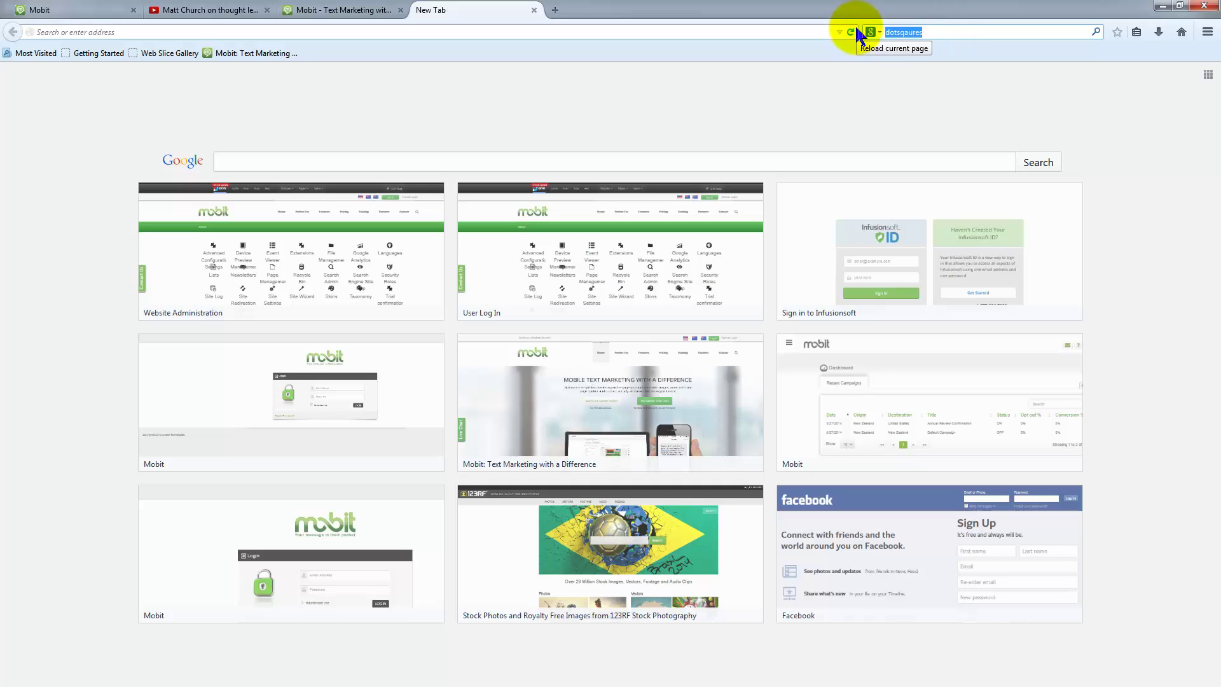
{"action": "type", "text": "goog"}
{"action": "type", "text": "lle map"}
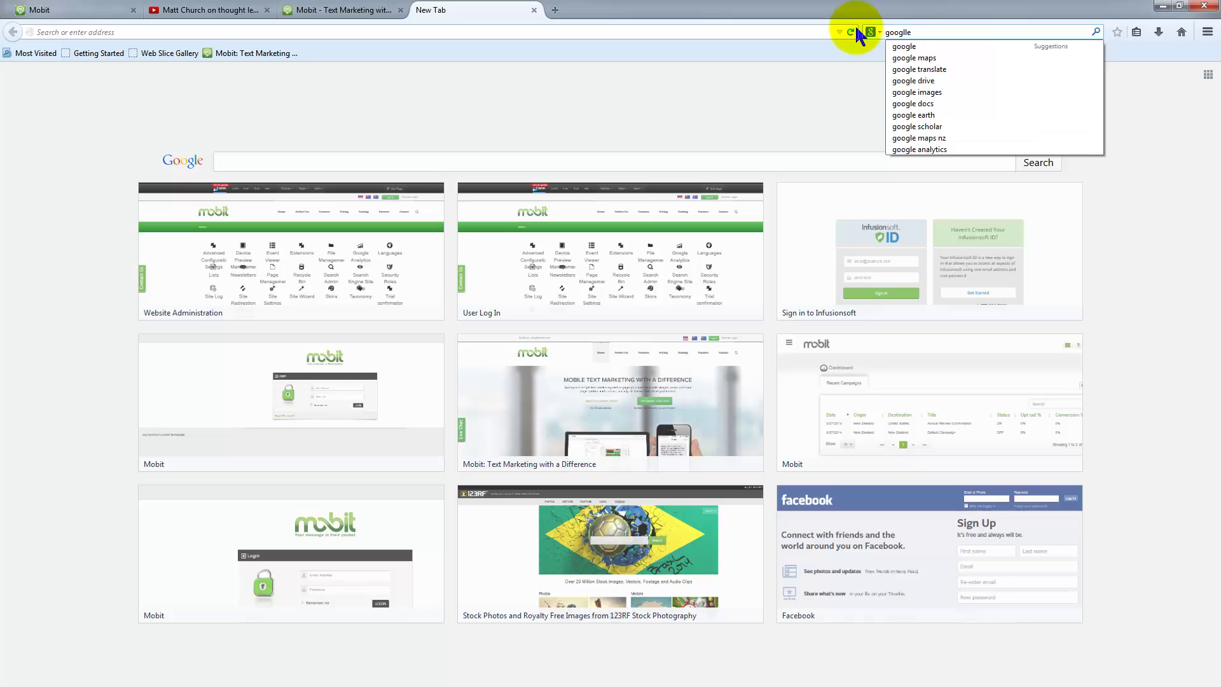
{"action": "key", "text": "Return"}
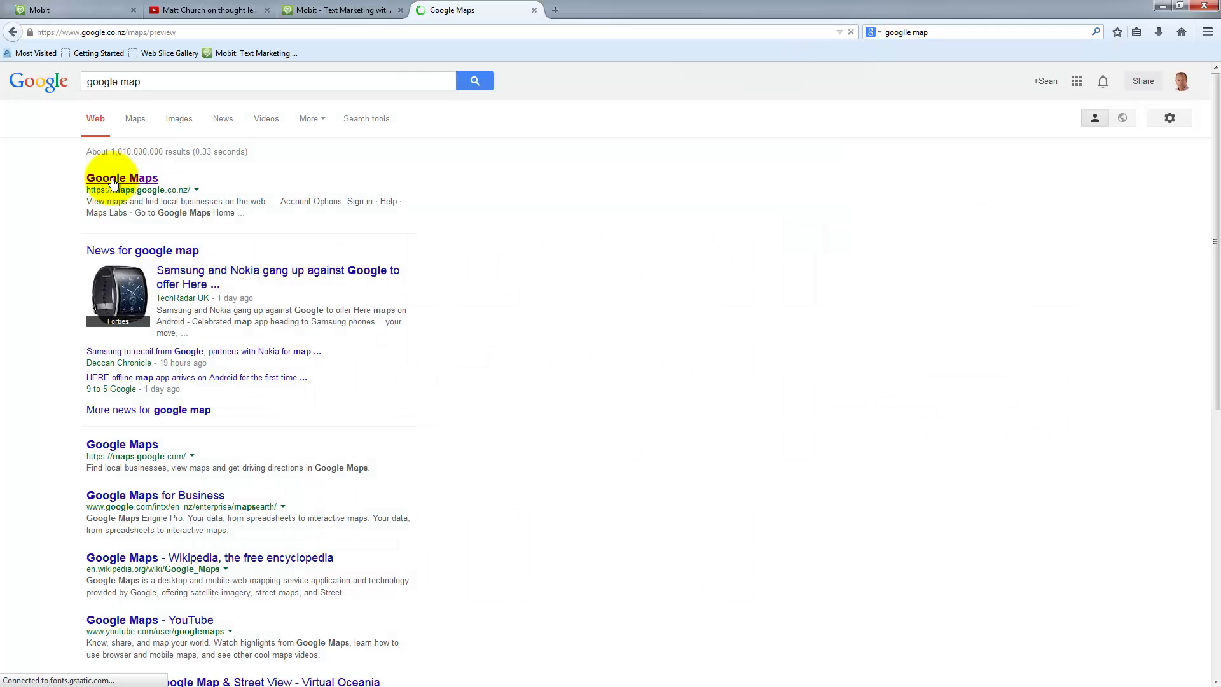
{"action": "left_click", "coordinate": [89, 178]}
{"action": "left_click", "coordinate": [185, 82]}
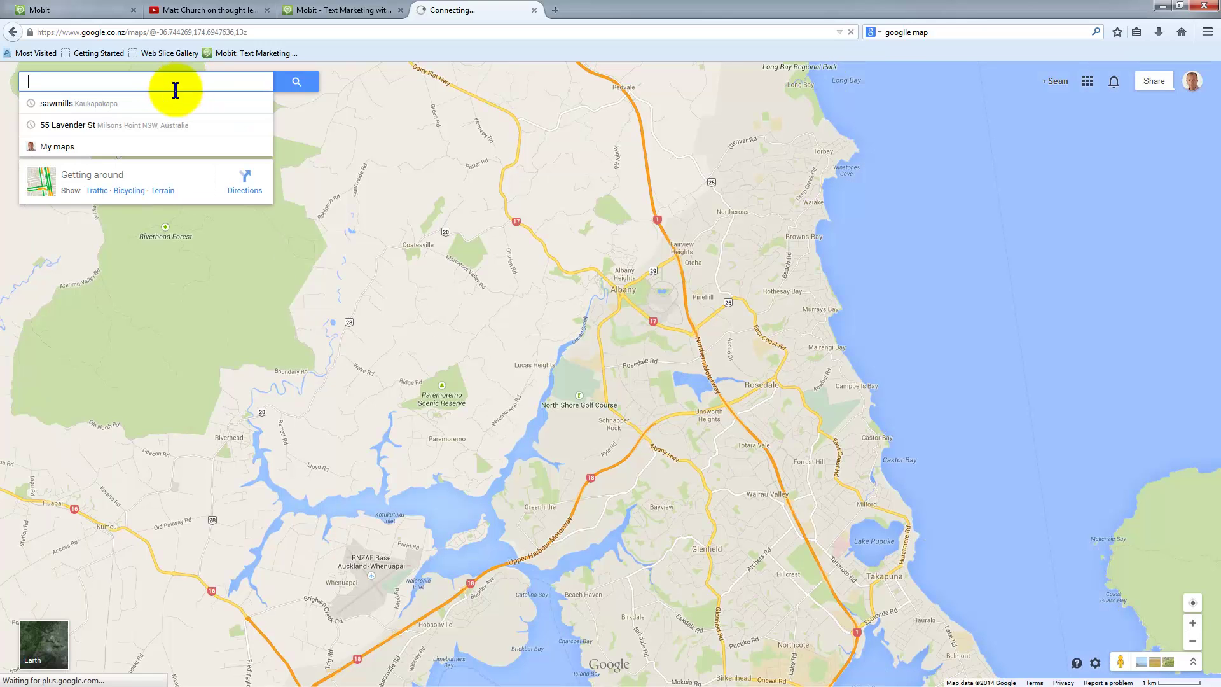
{"action": "left_click", "coordinate": [61, 126]}
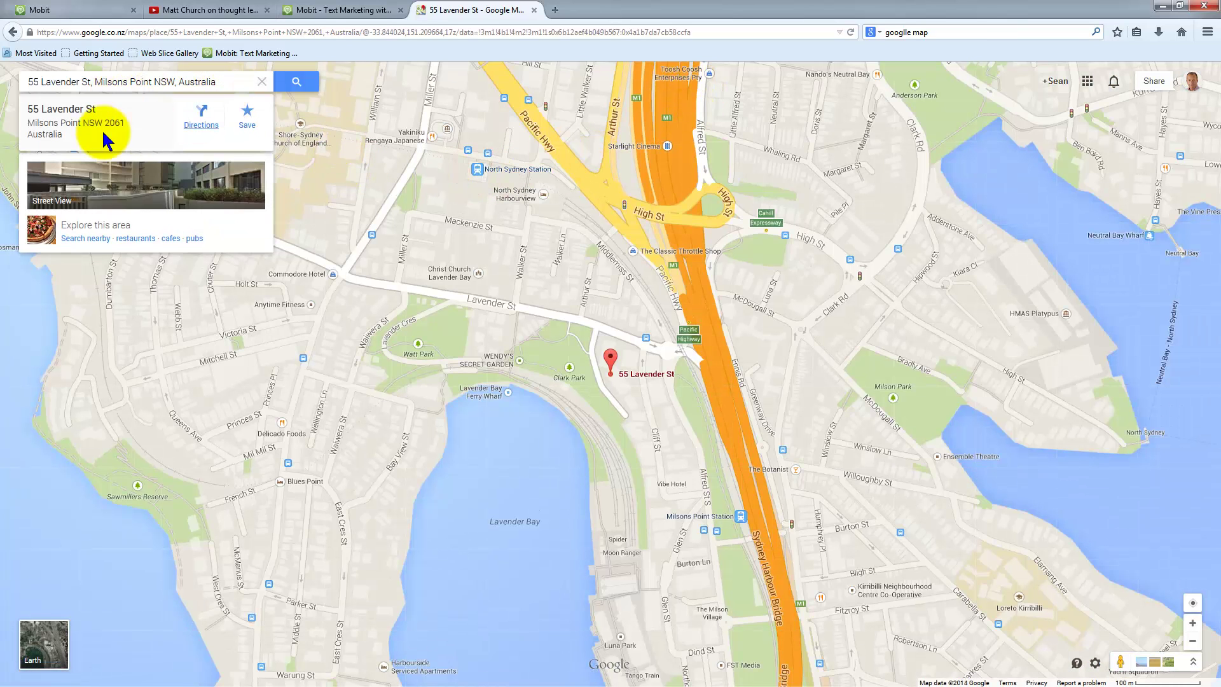
{"action": "left_click", "coordinate": [713, 29]}
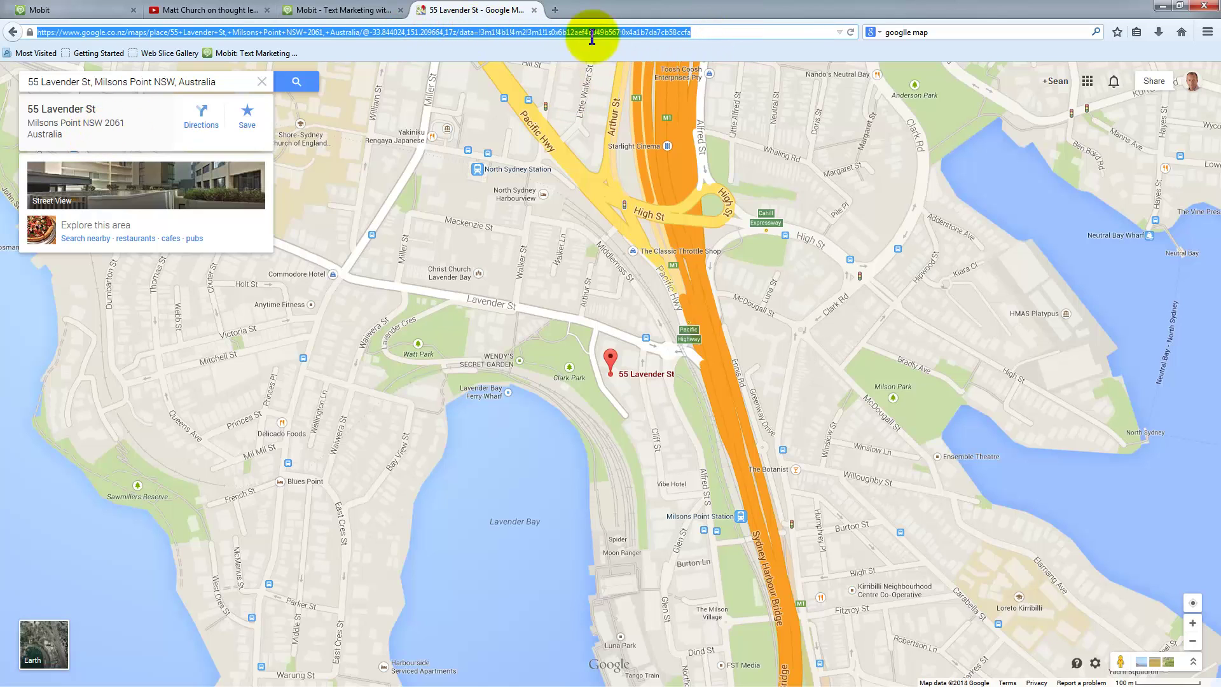
{"action": "left_click", "coordinate": [94, 13]}
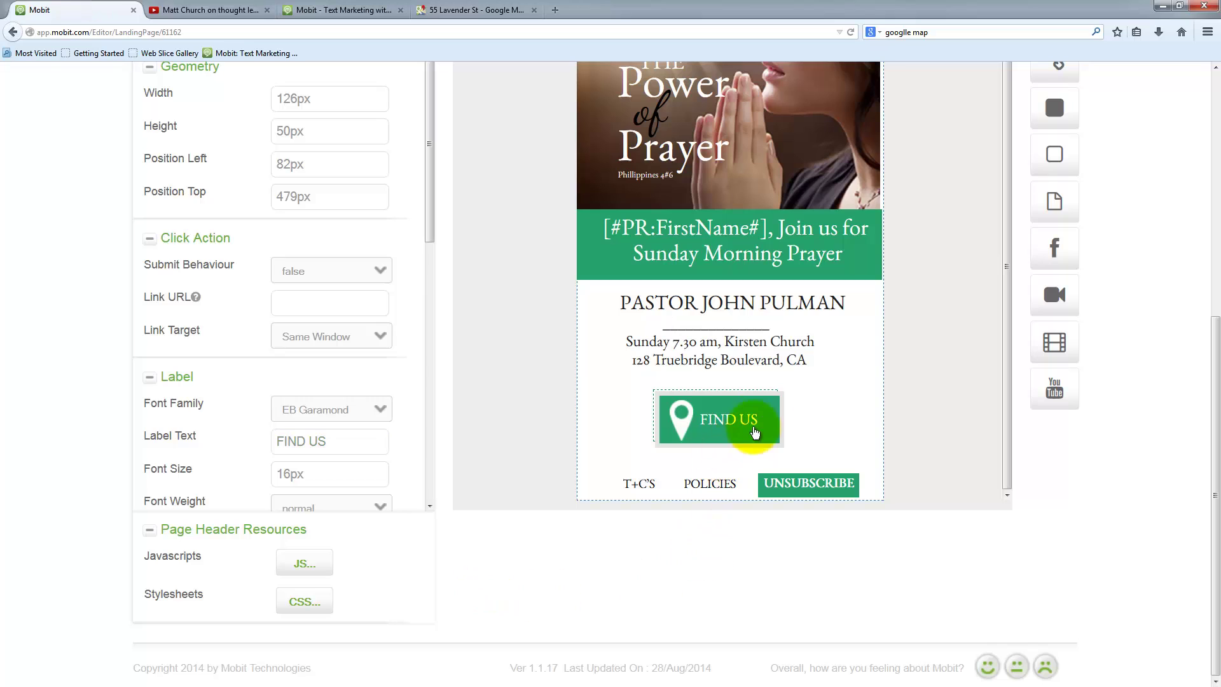
- Link the FIND US button to the copied Google Maps address and save the landing page
{"action": "left_click", "coordinate": [749, 418]}
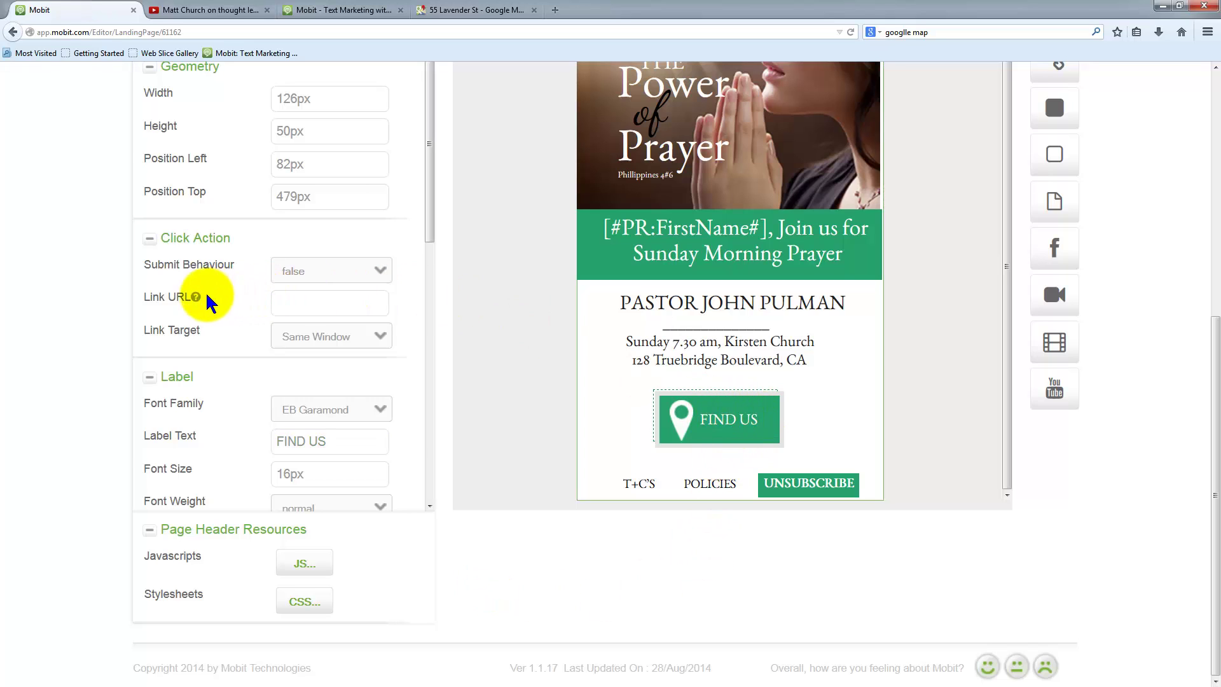
{"action": "mouse_move", "coordinate": [195, 297]}
{"action": "left_click", "coordinate": [340, 305]}
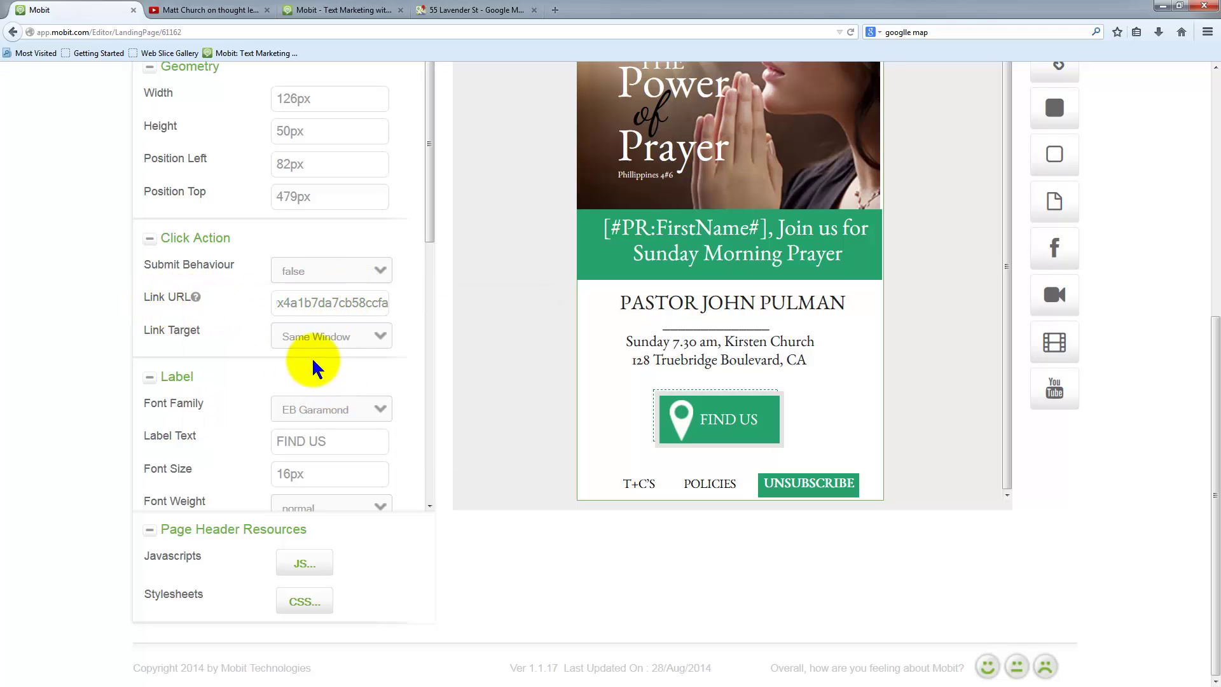
{"action": "scroll", "coordinate": [64, 241], "scroll_direction": "up", "scroll_amount": 3}
{"action": "scroll", "coordinate": [63, 241], "scroll_direction": "up", "scroll_amount": 4}
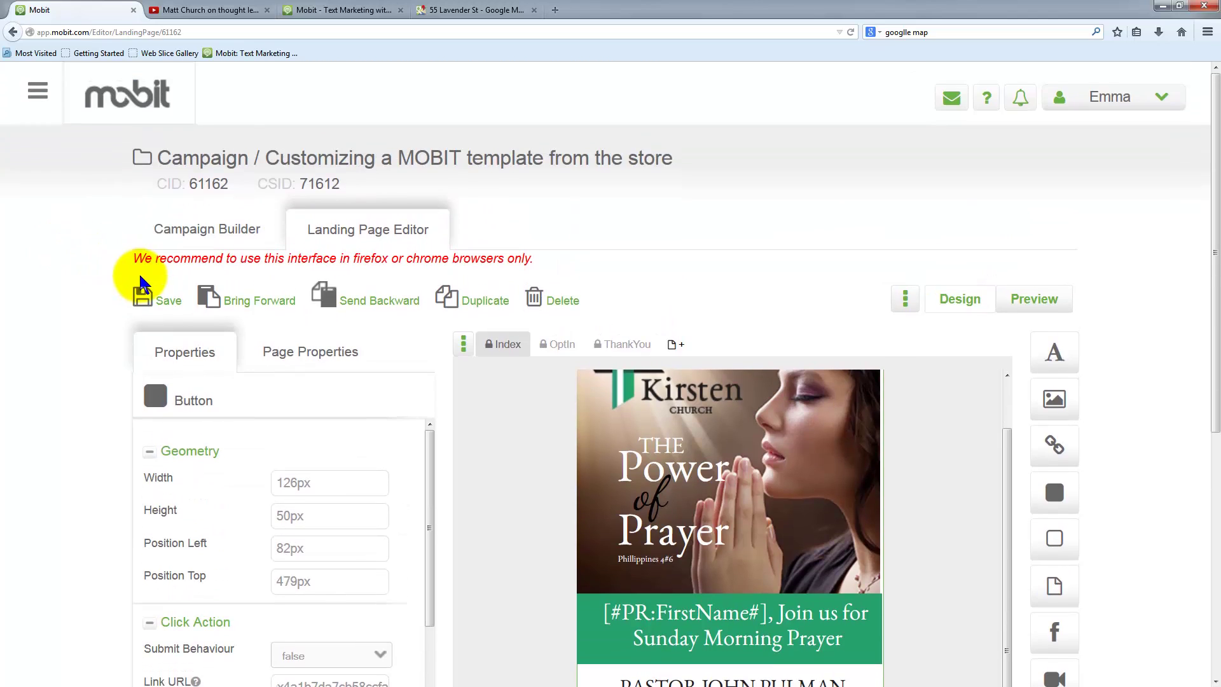
{"action": "left_click", "coordinate": [160, 296]}
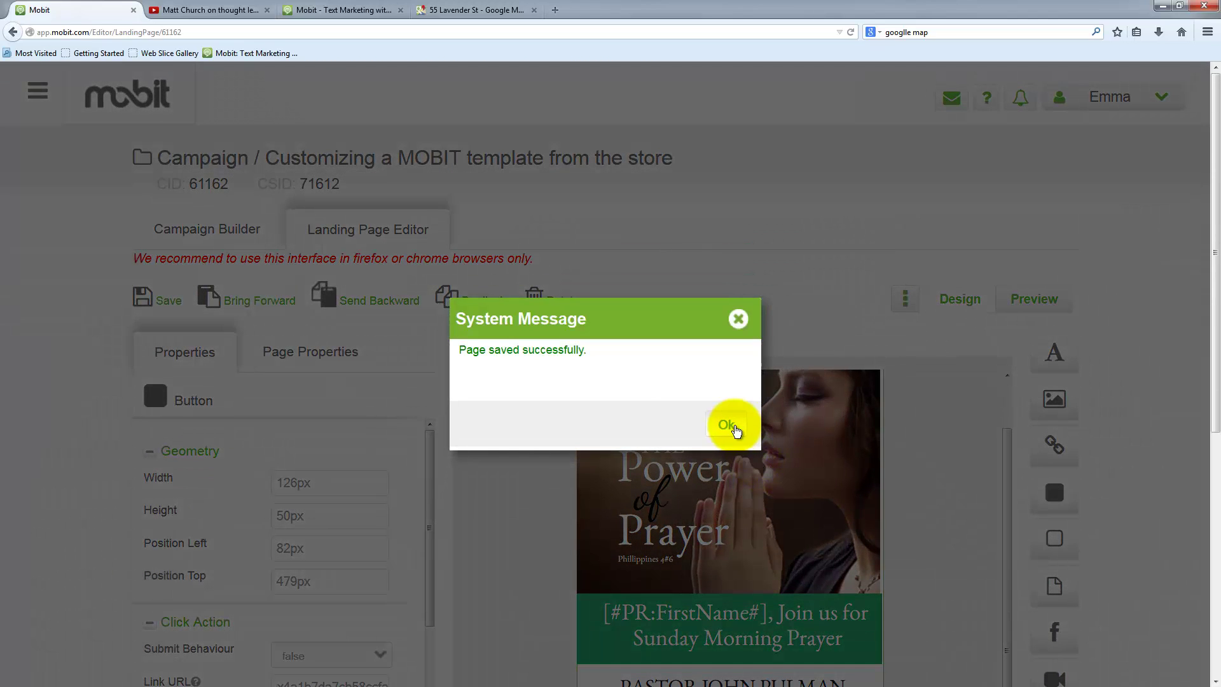
{"action": "left_click", "coordinate": [728, 424]}
{"action": "scroll", "coordinate": [903, 468], "scroll_direction": "up", "scroll_amount": 1}
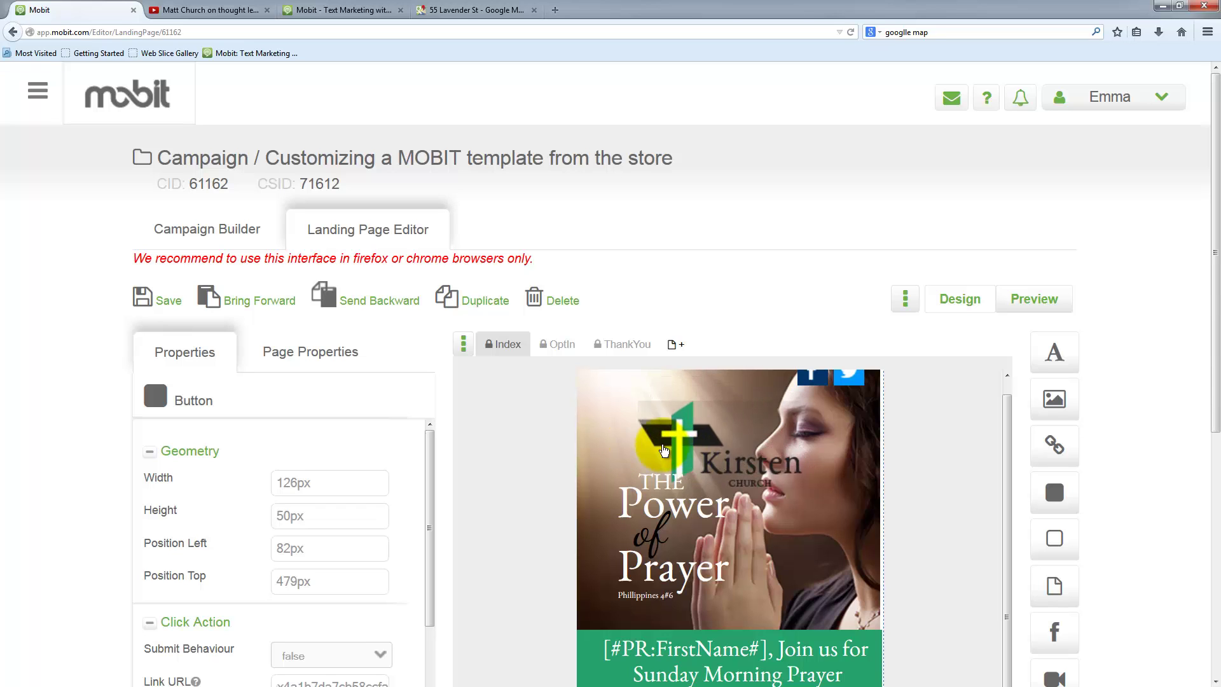
- Inspect the settings of the church logo and the Twitter icon
{"action": "left_click", "coordinate": [699, 435]}
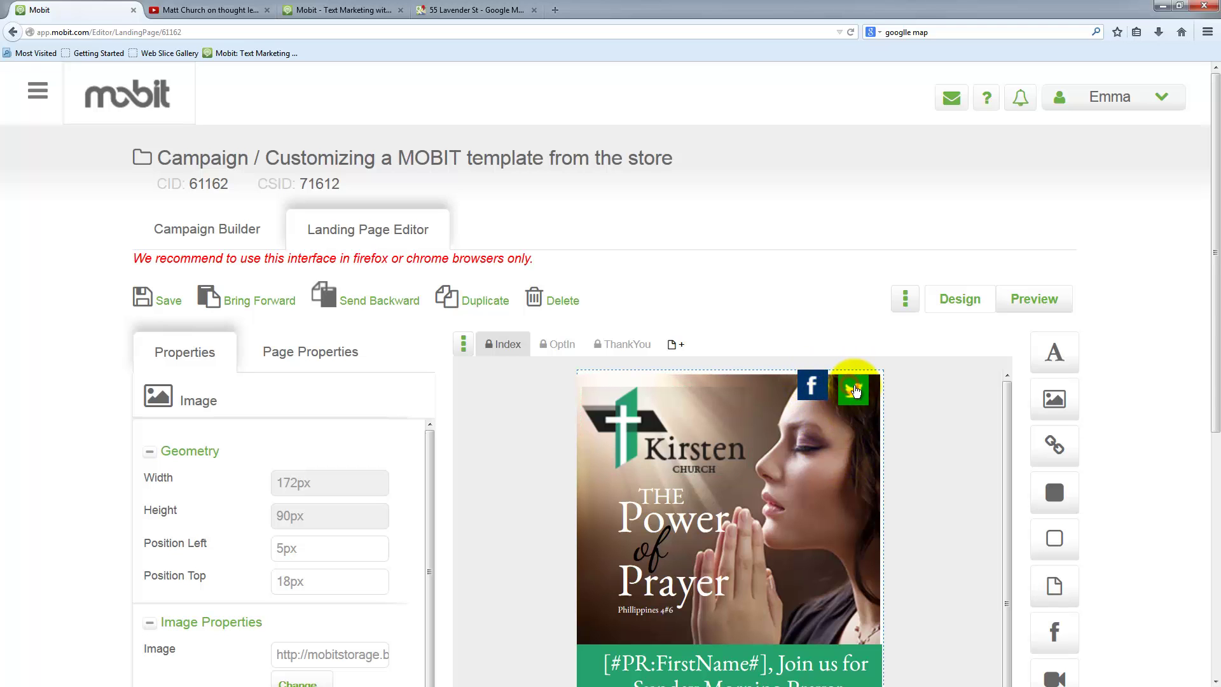
{"action": "left_click", "coordinate": [820, 433]}
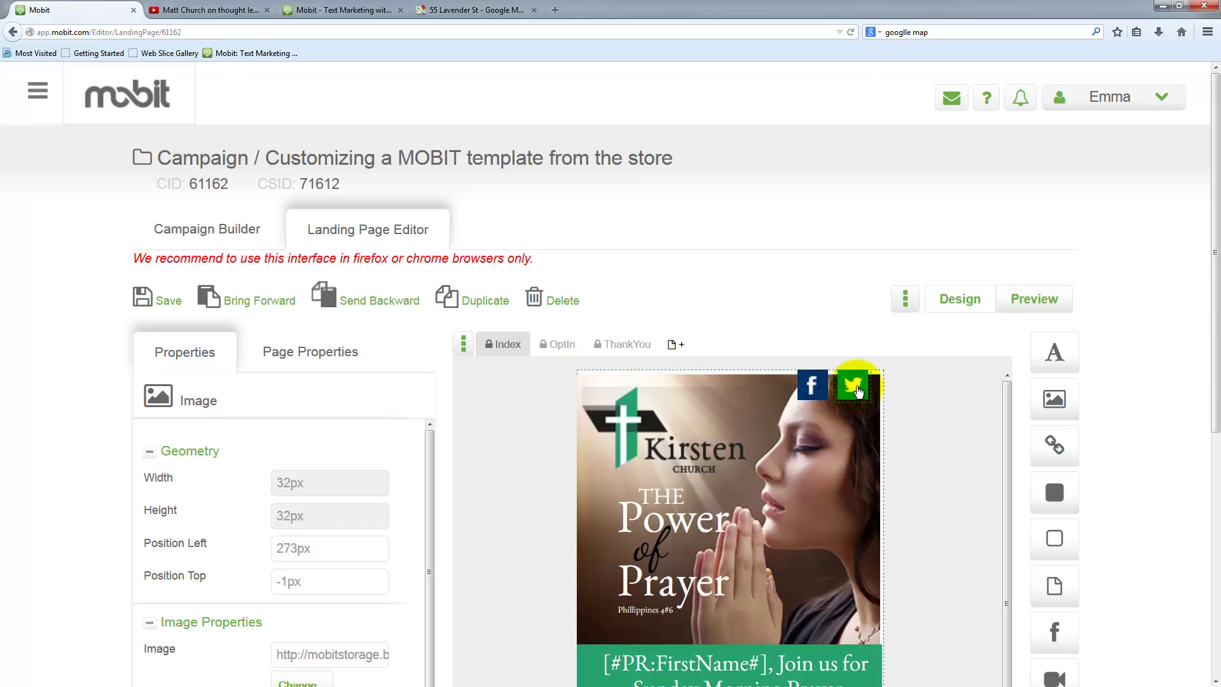
{"action": "scroll", "coordinate": [885, 458], "scroll_direction": "down", "scroll_amount": 2}
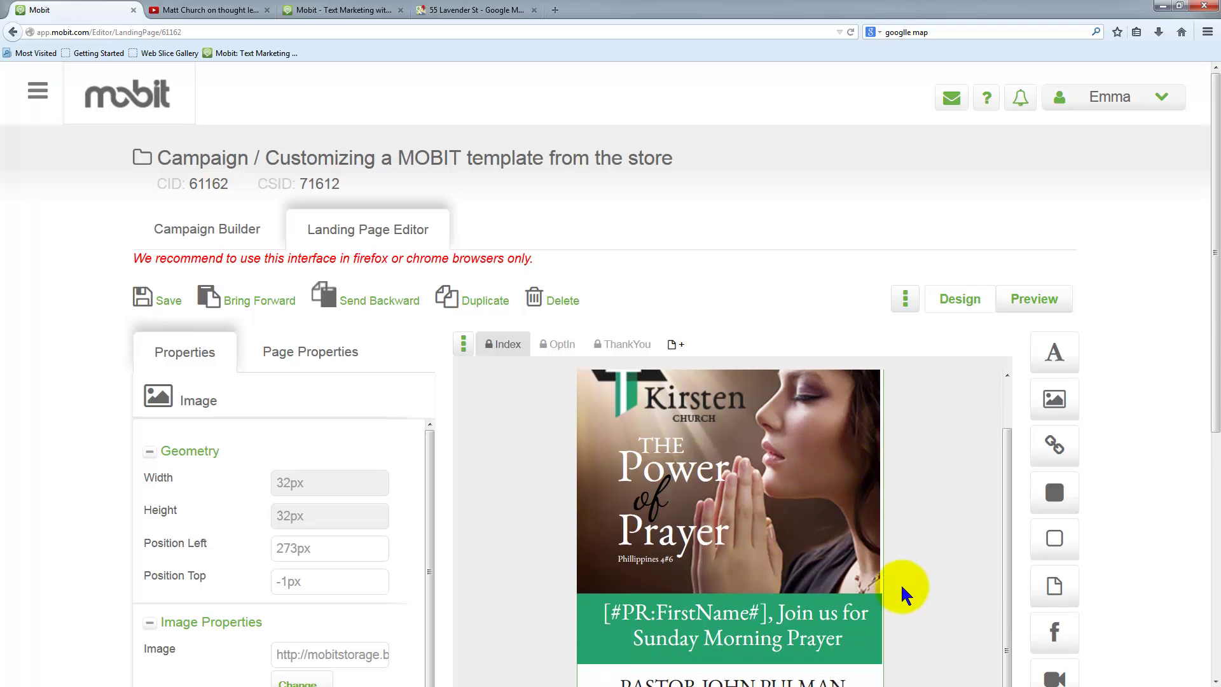
{"action": "scroll", "coordinate": [899, 586], "scroll_direction": "down", "scroll_amount": 5}
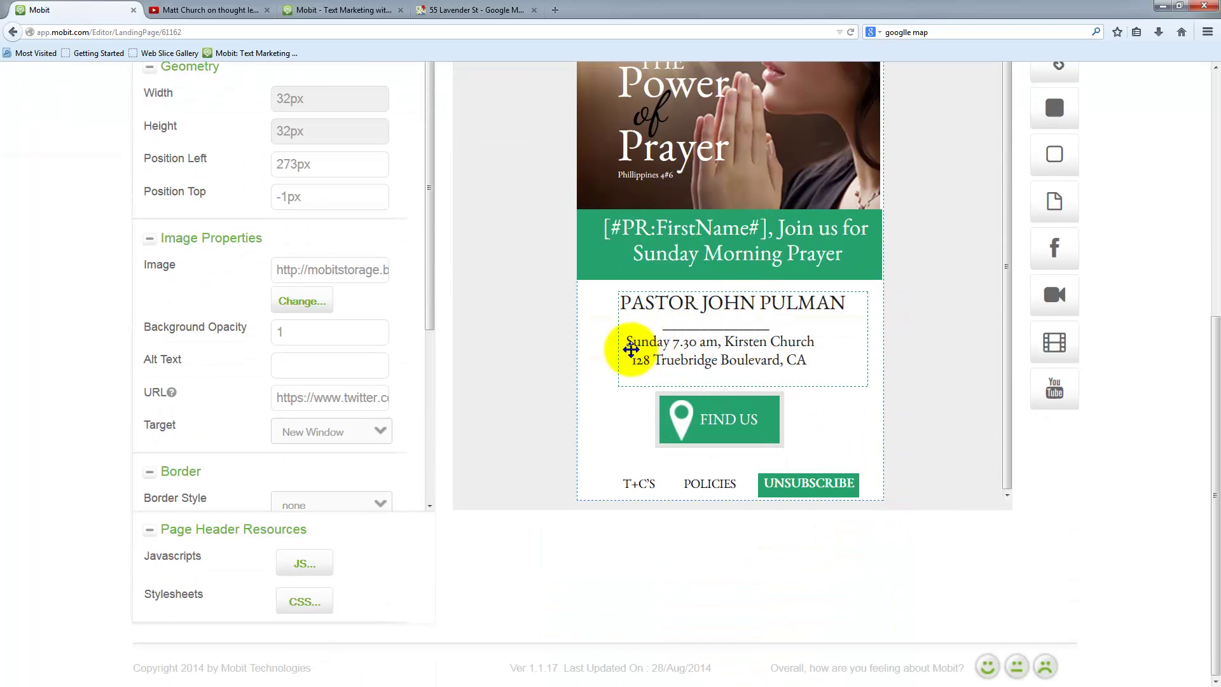
{"action": "scroll", "coordinate": [1144, 420], "scroll_direction": "up", "scroll_amount": 3}
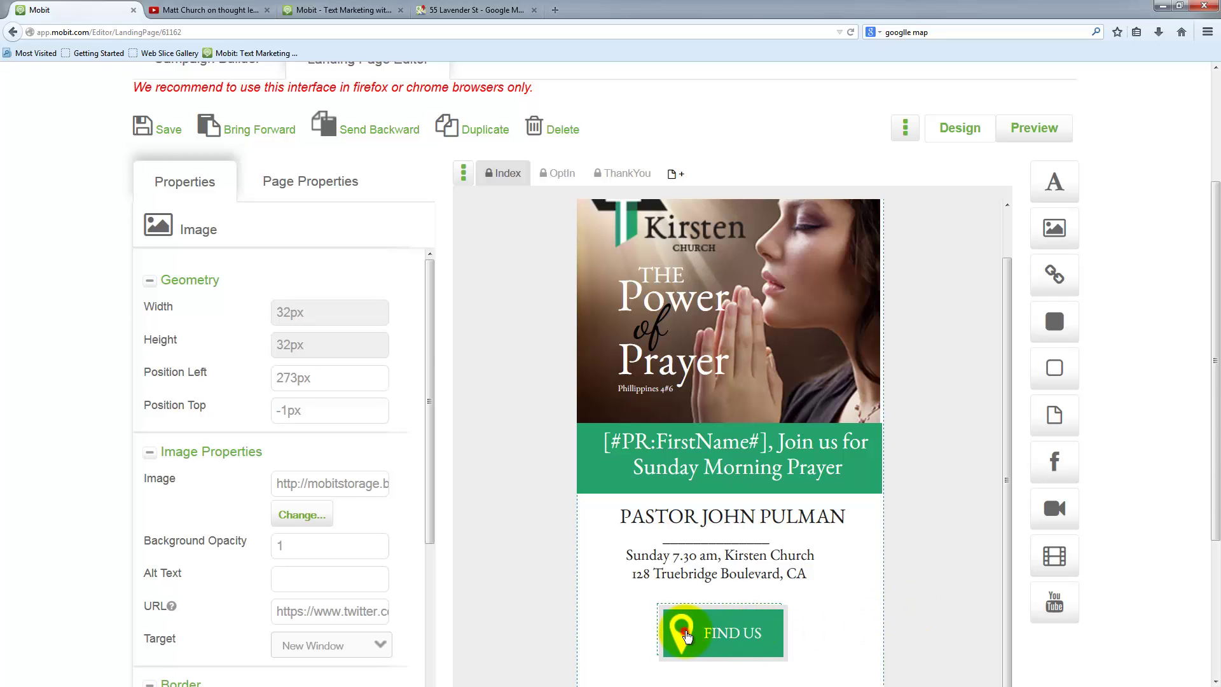
- Check the FIND US button and map-pin icon settings, then save the landing page
{"action": "left_click", "coordinate": [686, 634]}
{"action": "left_click", "coordinate": [686, 634]}
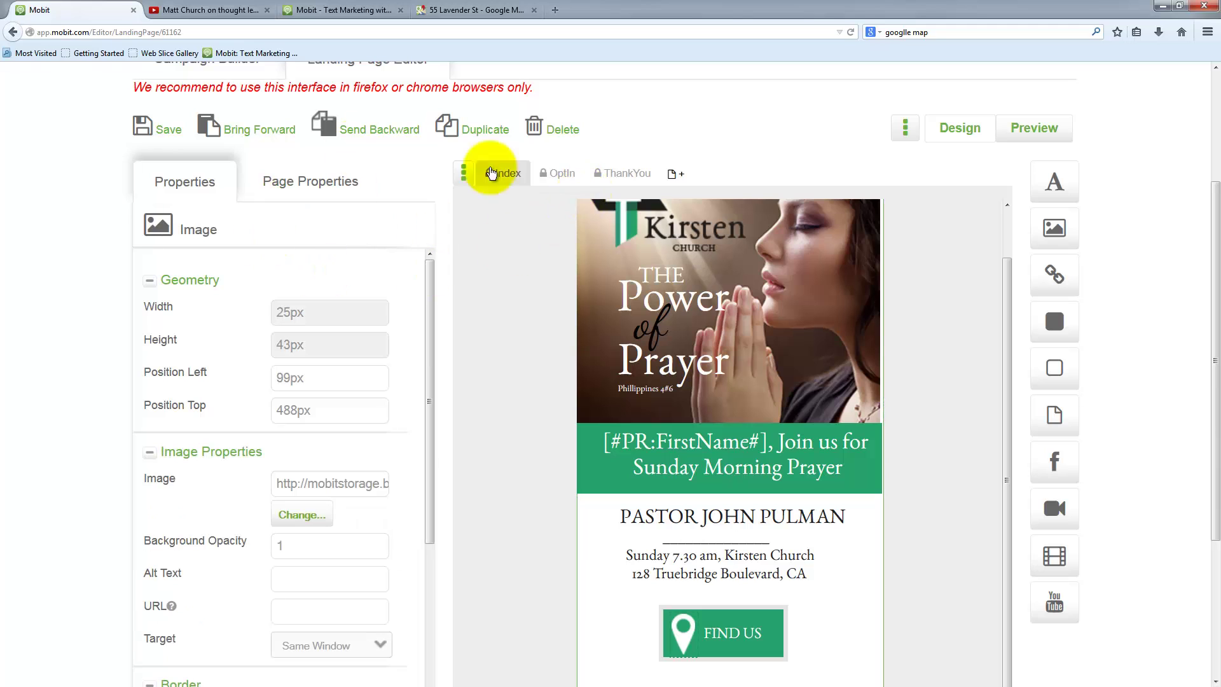
{"action": "left_click", "coordinate": [168, 135]}
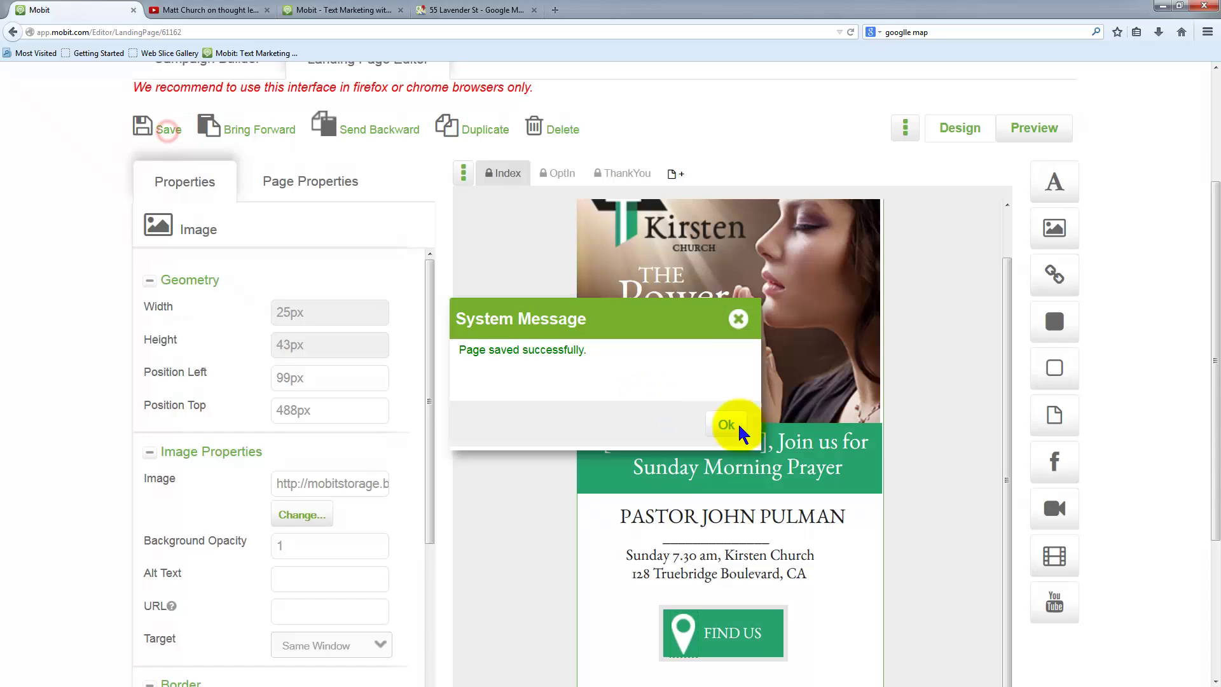
{"action": "left_click", "coordinate": [730, 426]}
{"action": "scroll", "coordinate": [1167, 433], "scroll_direction": "down", "scroll_amount": 5}
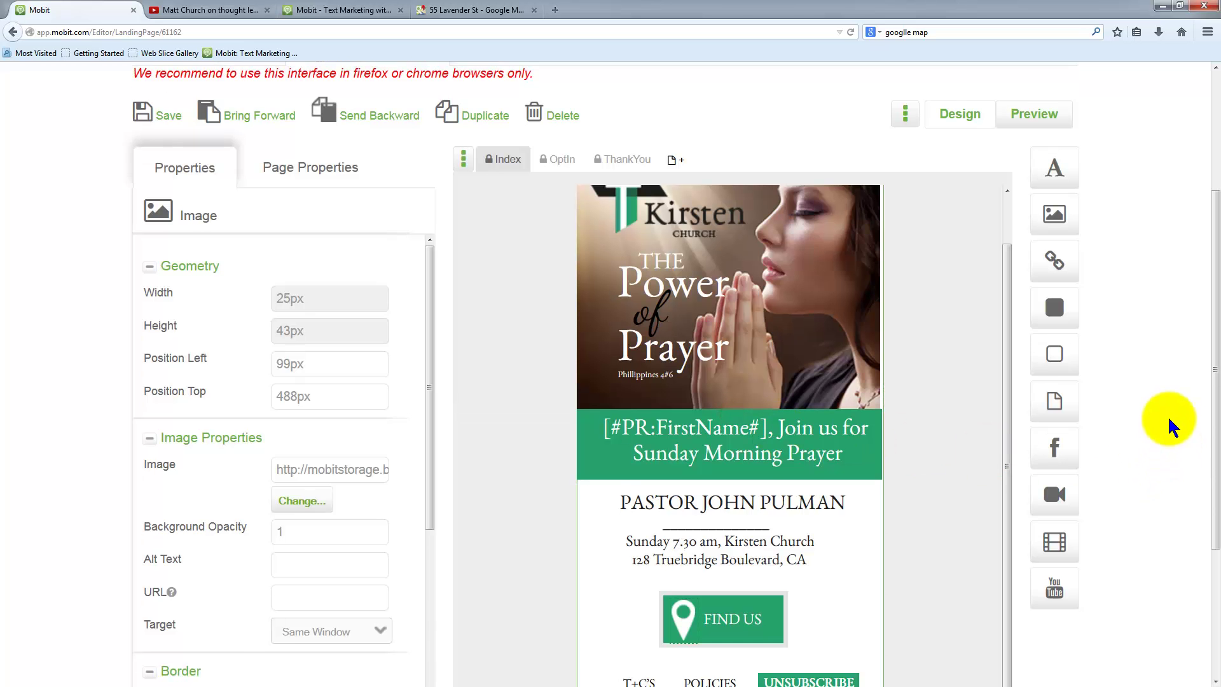
{"action": "scroll", "coordinate": [1163, 422], "scroll_direction": "up", "scroll_amount": 10}
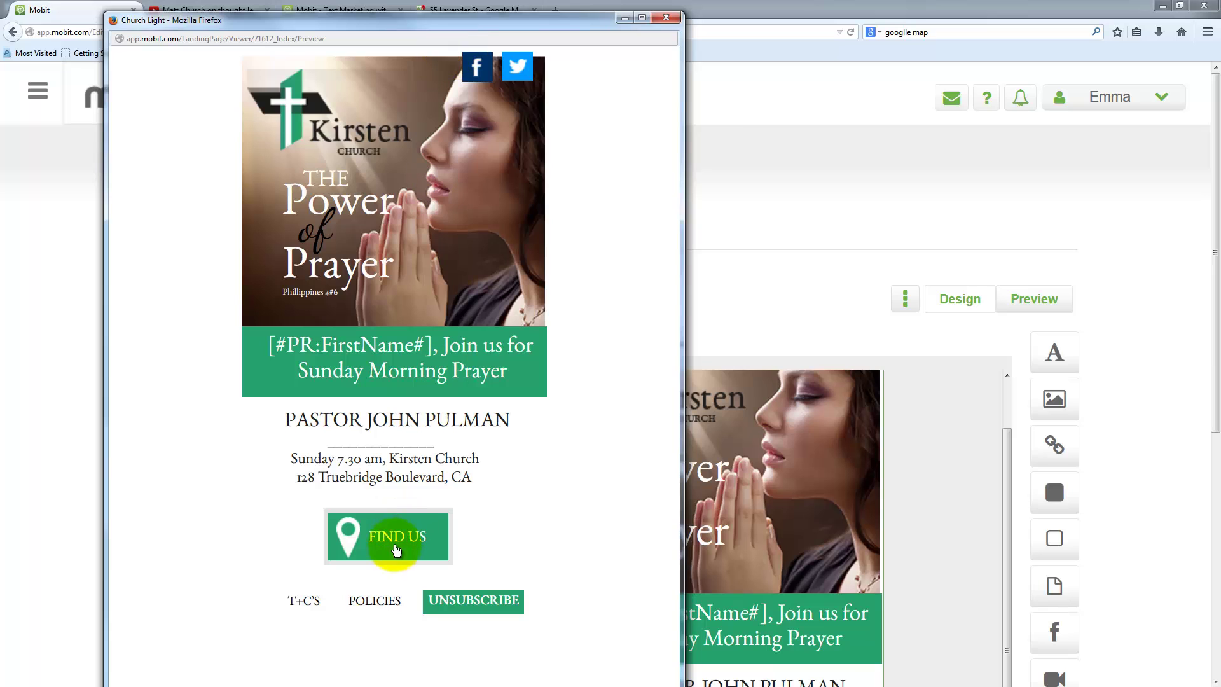
{"action": "left_click", "coordinate": [395, 537]}
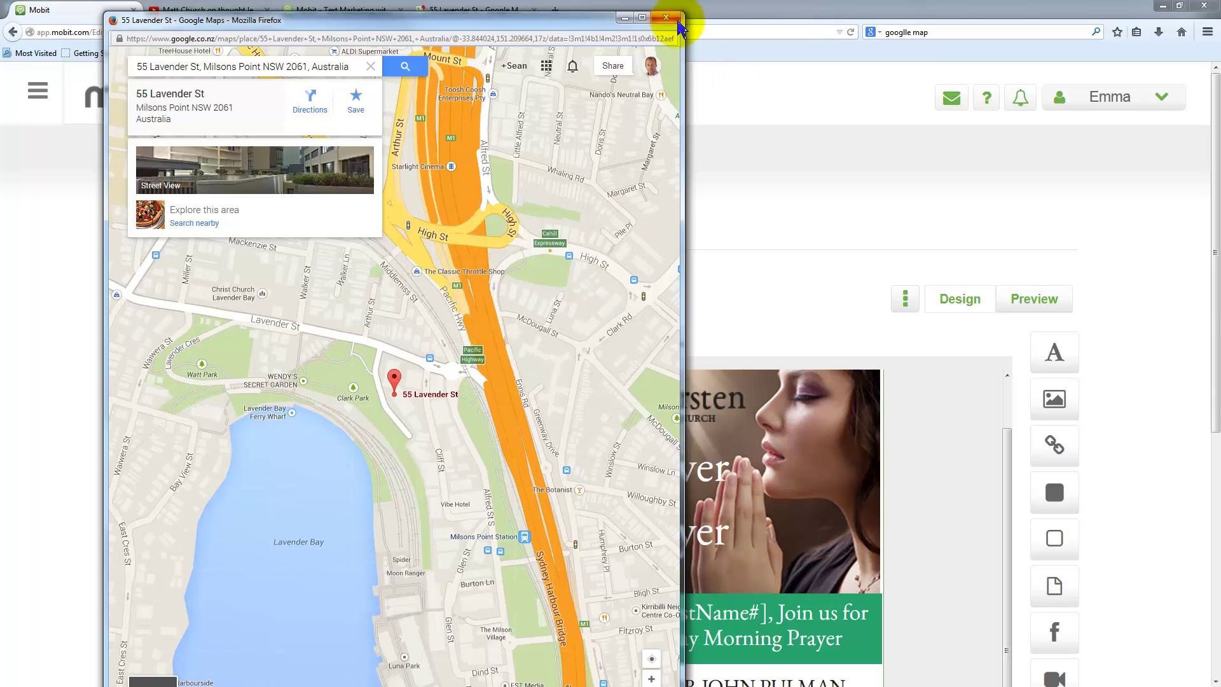
{"action": "left_click", "coordinate": [672, 20]}
{"action": "scroll", "coordinate": [1081, 515], "scroll_direction": "down", "scroll_amount": 6}
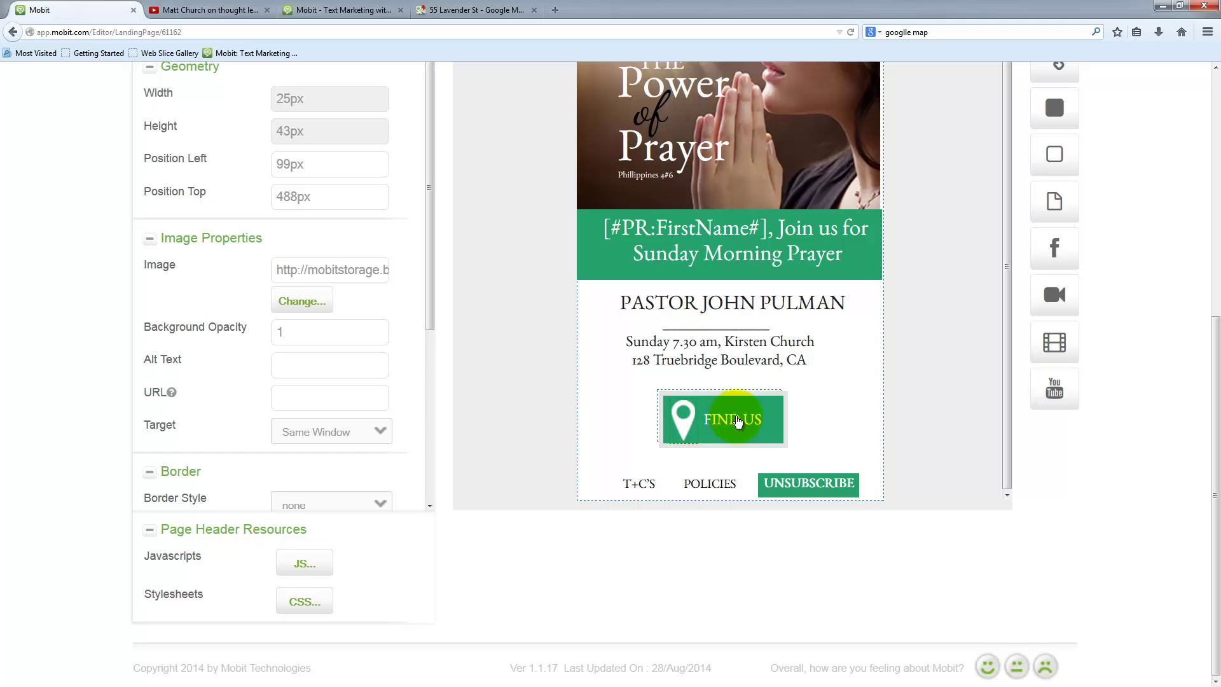
- Change the button label from FIND US to CALL US and nudge it to left 81px
{"action": "left_click_drag", "start_coordinate": [932, 360], "coordinate": [637, 450]}
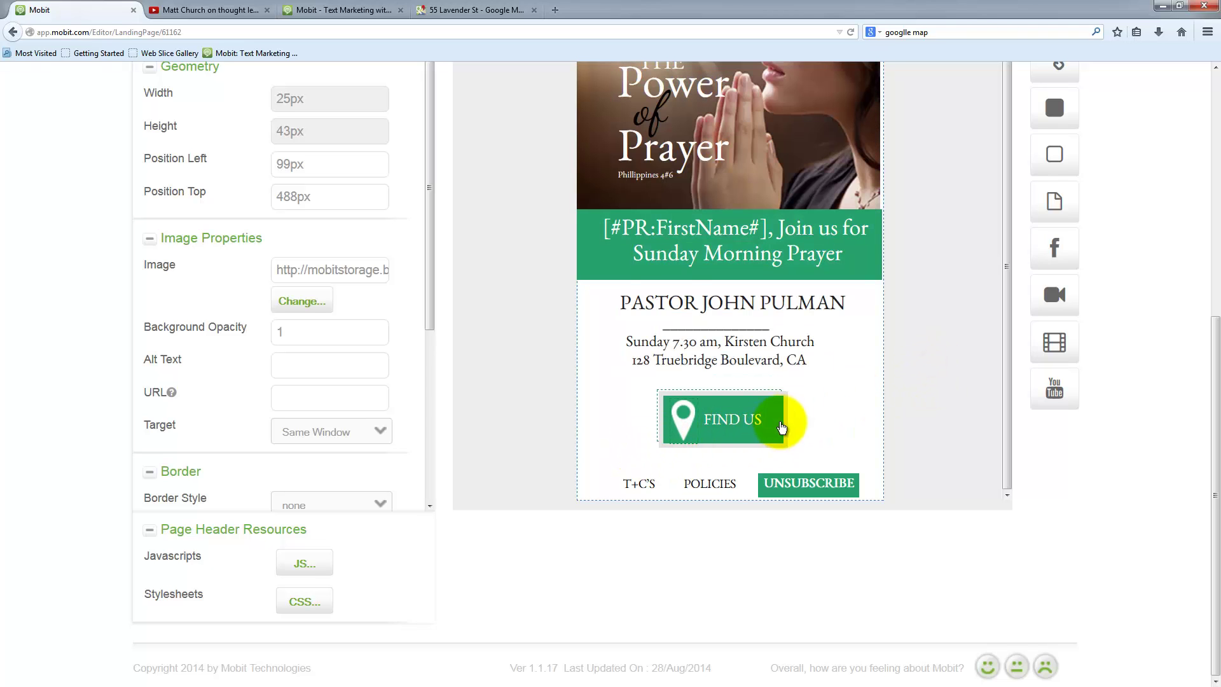
{"action": "left_click", "coordinate": [732, 422]}
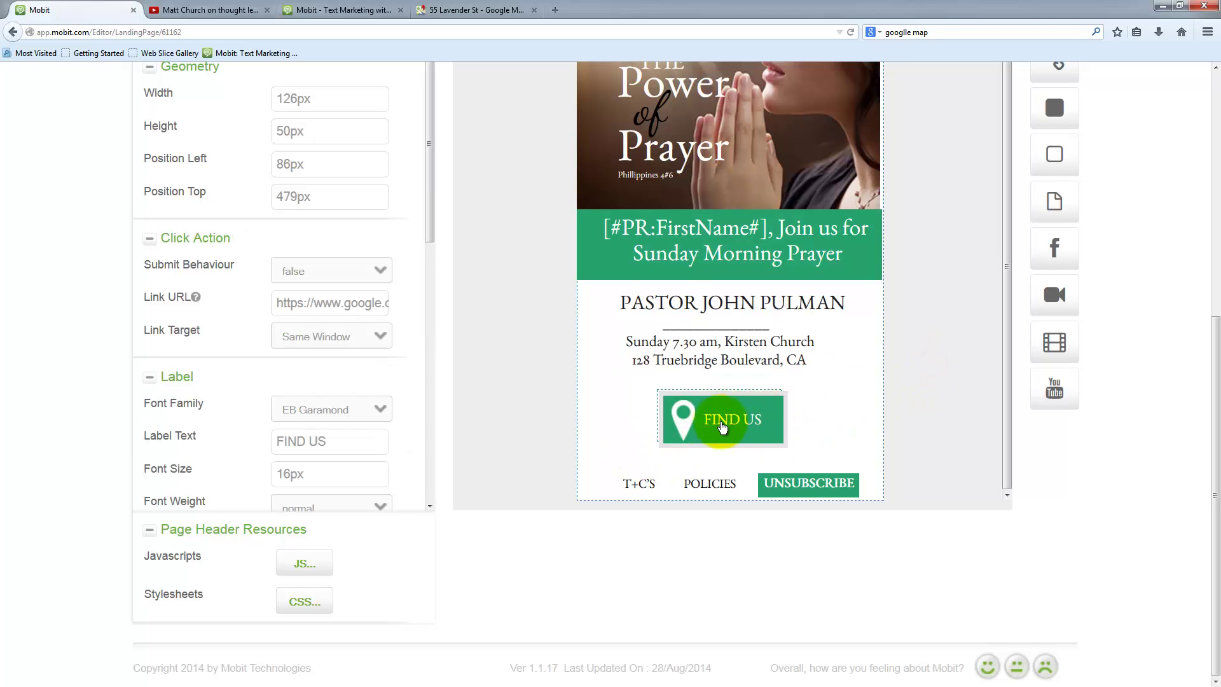
{"action": "left_click_drag", "start_coordinate": [350, 445], "coordinate": [252, 443]}
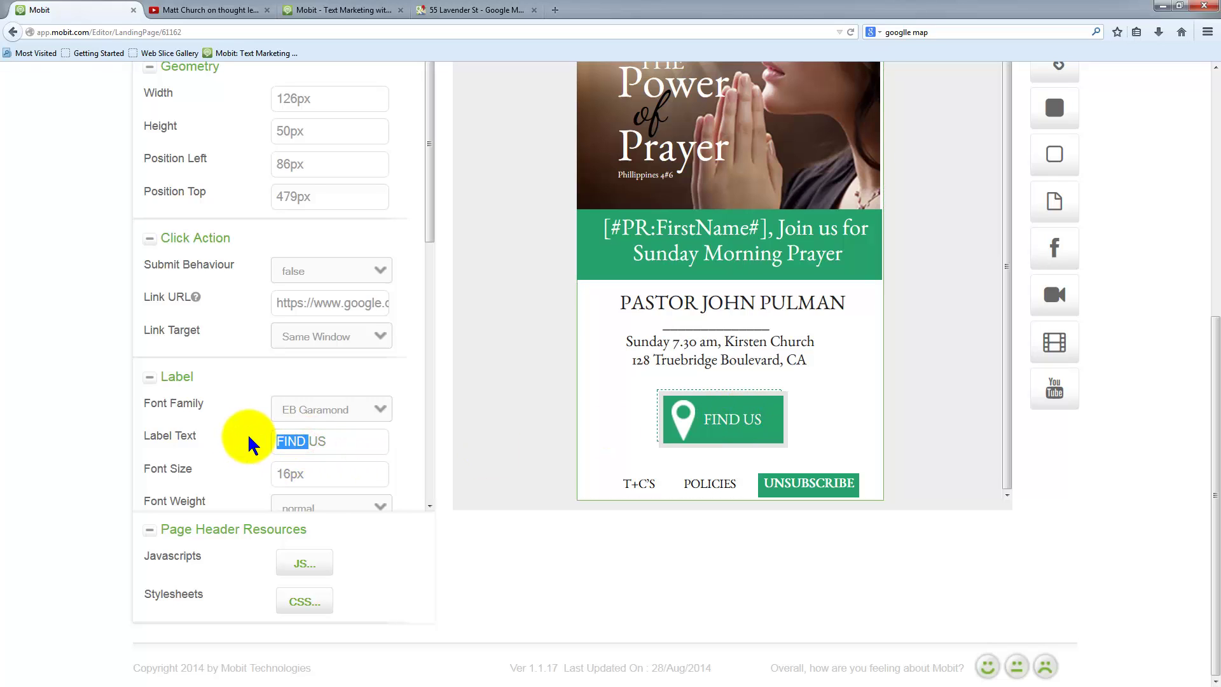
{"action": "type", "text": "CALL"}
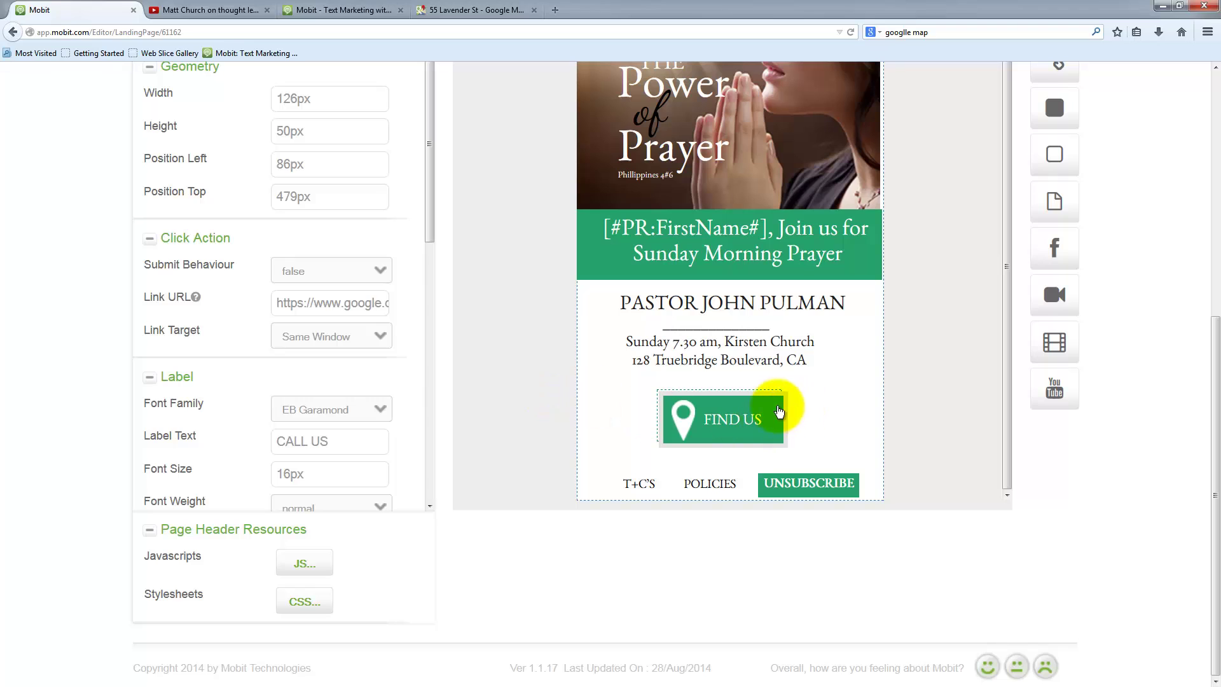
{"action": "left_click", "coordinate": [340, 471]}
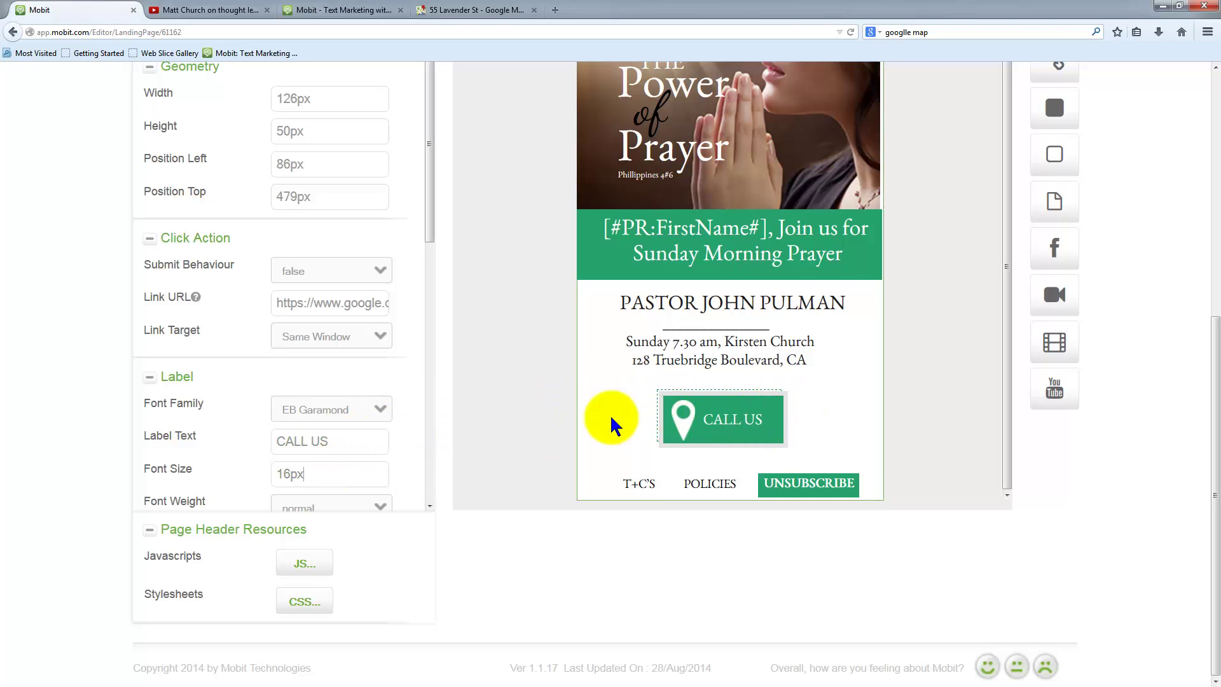
{"action": "left_click", "coordinate": [678, 424]}
{"action": "left_click_drag", "start_coordinate": [677, 427], "coordinate": [708, 418]}
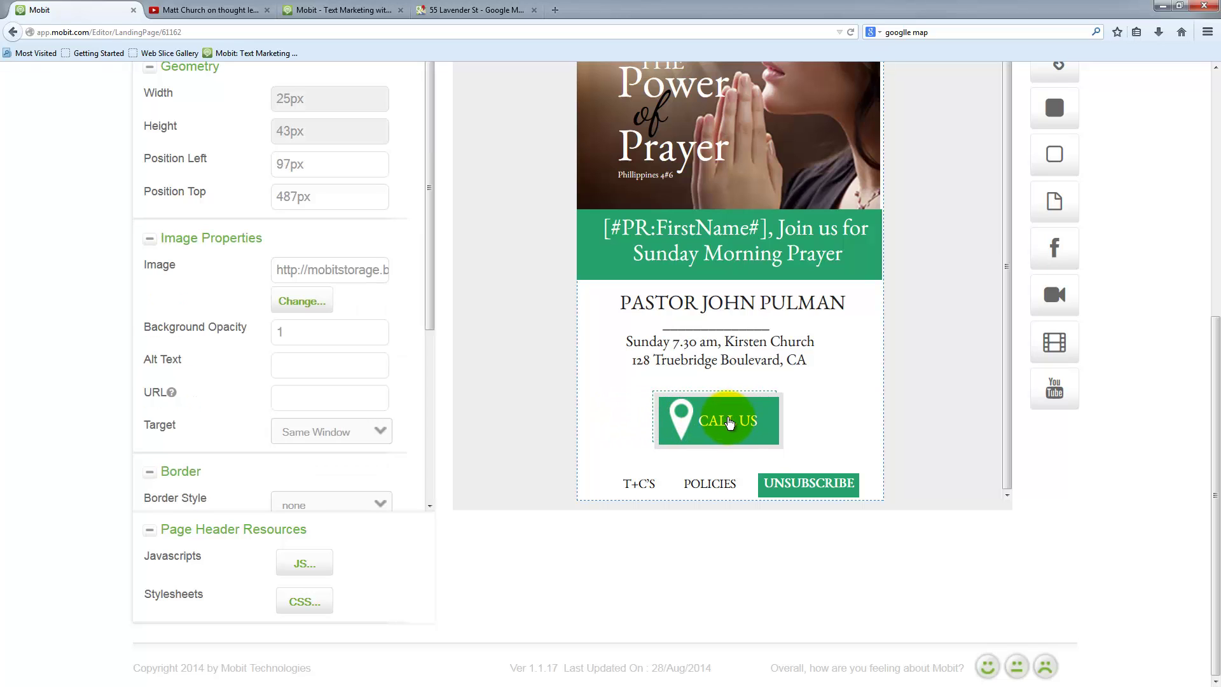
{"action": "left_click", "coordinate": [668, 414]}
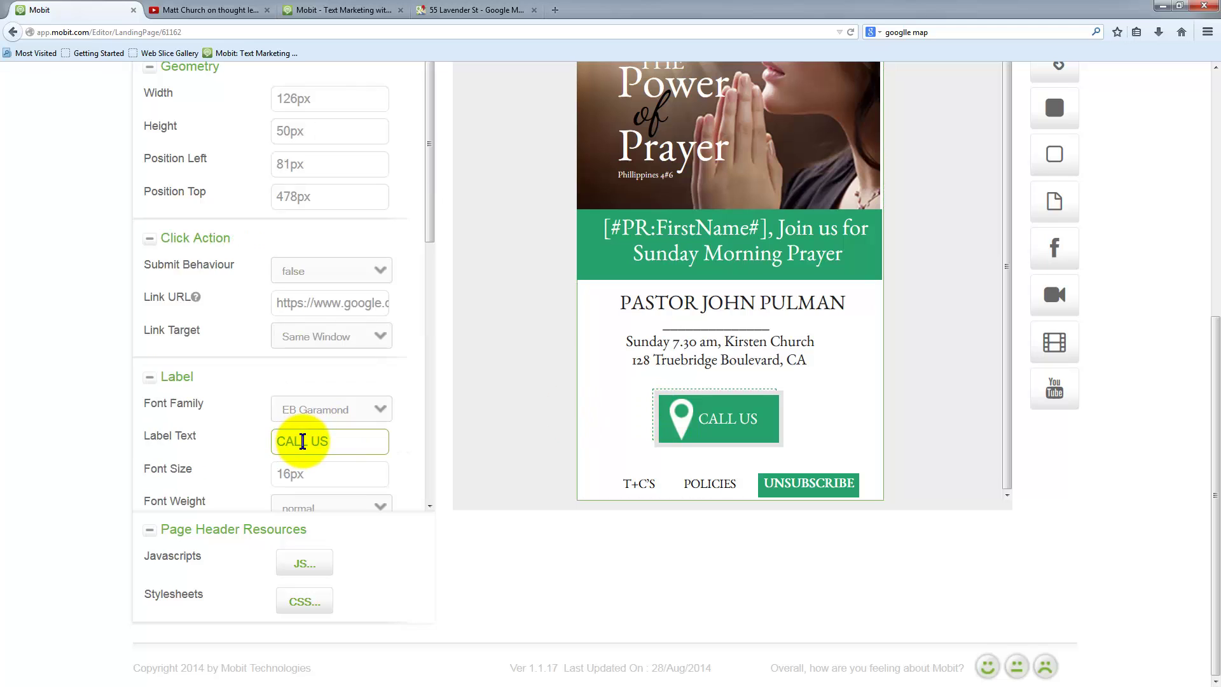
- Replace the CALL US button's Google Maps link URL with a tel: phone number link
{"action": "scroll", "coordinate": [267, 334], "scroll_direction": "down", "scroll_amount": 3}
{"action": "scroll", "coordinate": [273, 458], "scroll_direction": "down", "scroll_amount": 1}
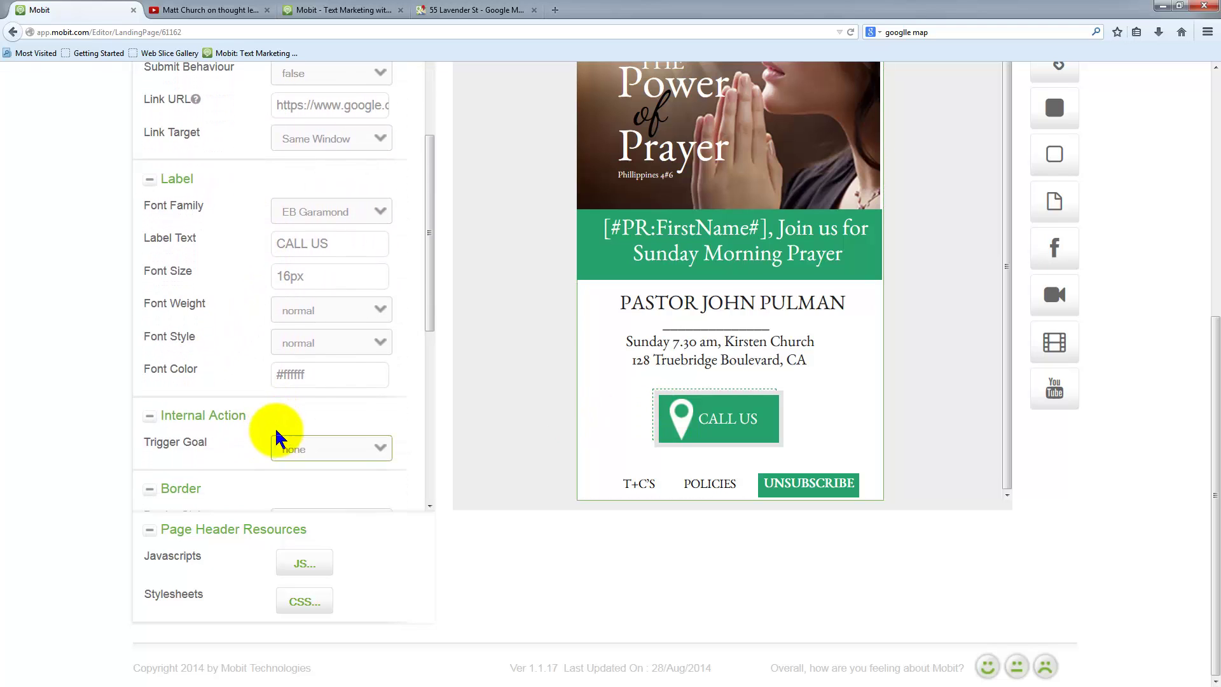
{"action": "scroll", "coordinate": [300, 409], "scroll_direction": "up", "scroll_amount": 3}
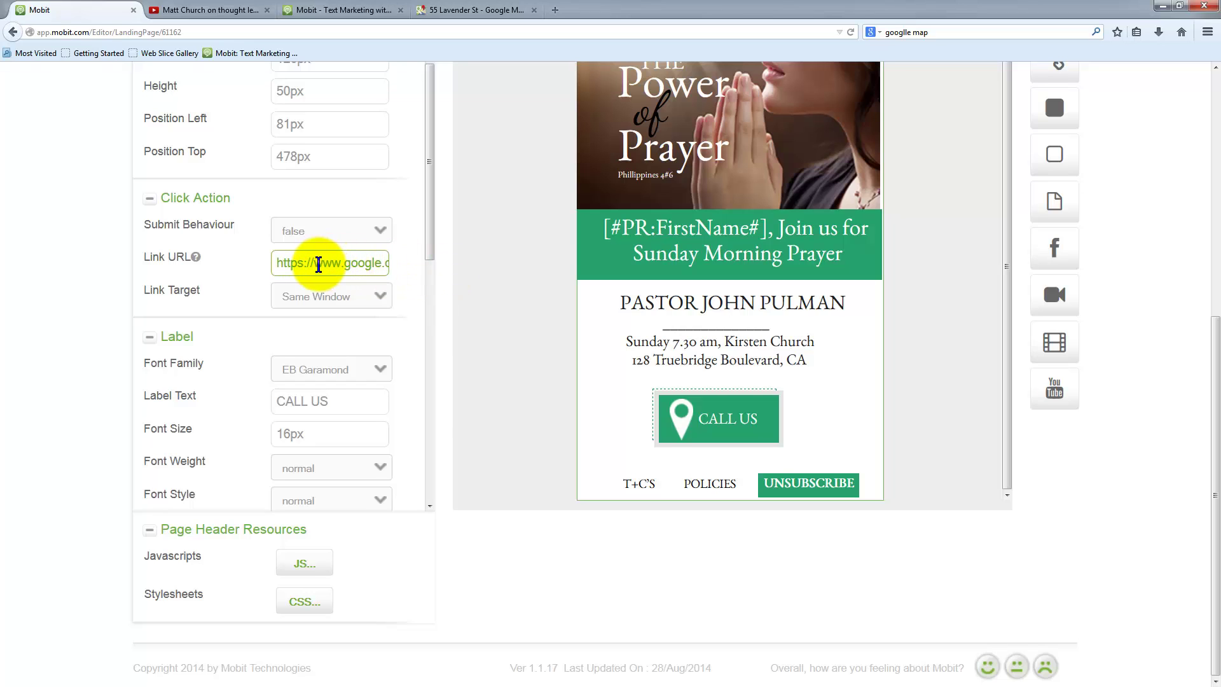
{"action": "left_click_drag", "start_coordinate": [315, 264], "coordinate": [545, 275]}
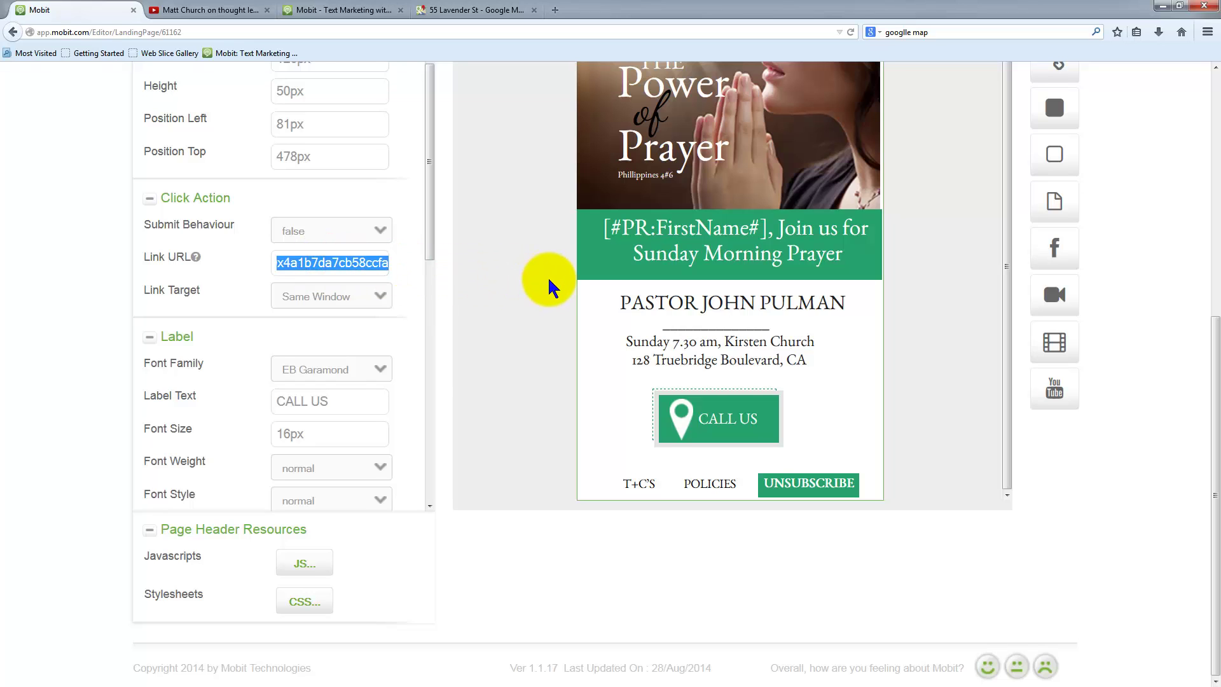
{"action": "key", "text": "BackSpace"}
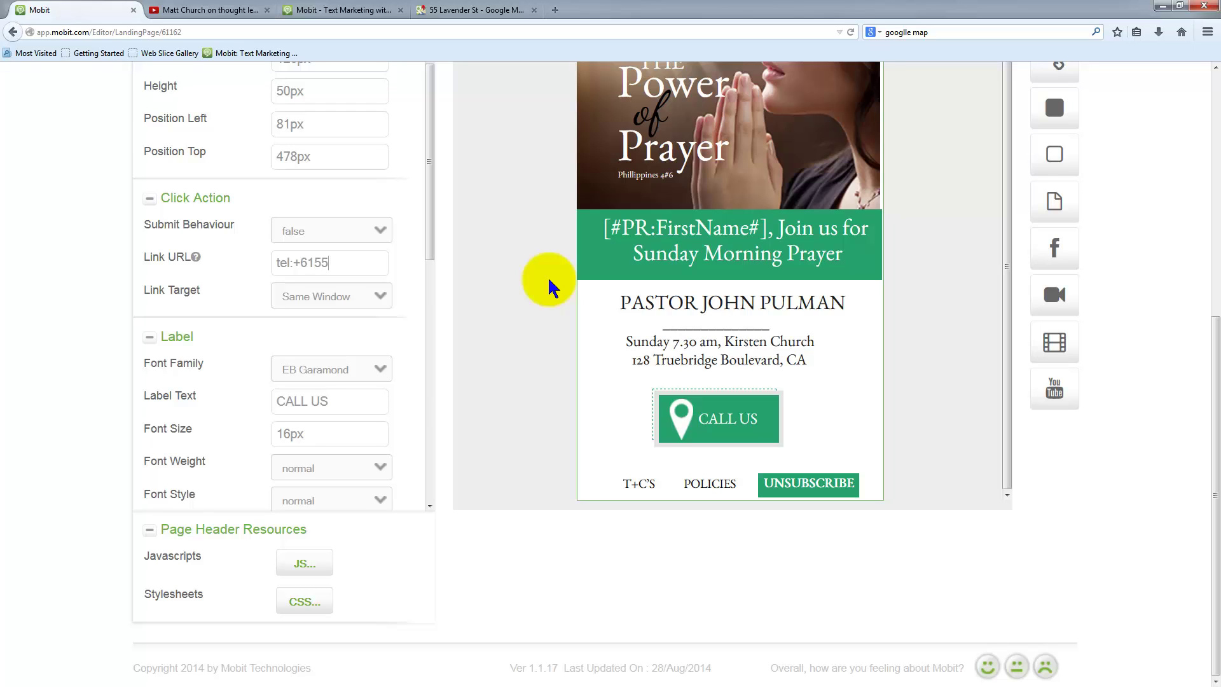
{"action": "left_click", "coordinate": [360, 161]}
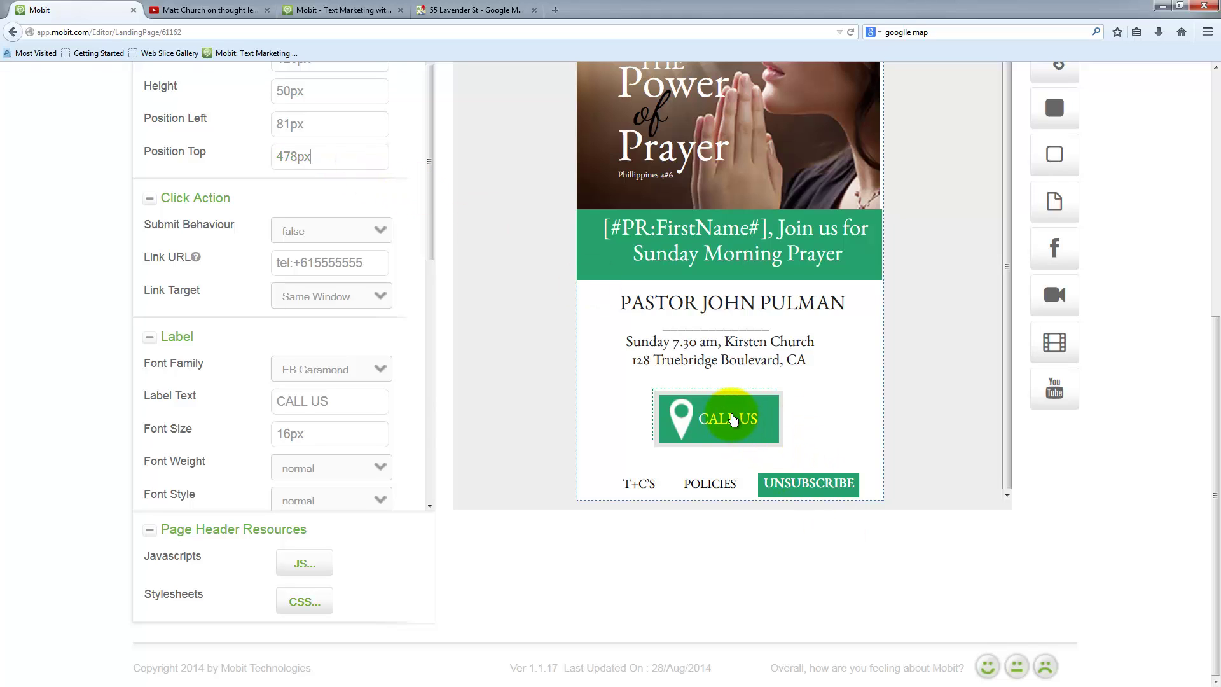
{"action": "left_click_drag", "start_coordinate": [379, 265], "coordinate": [275, 263]}
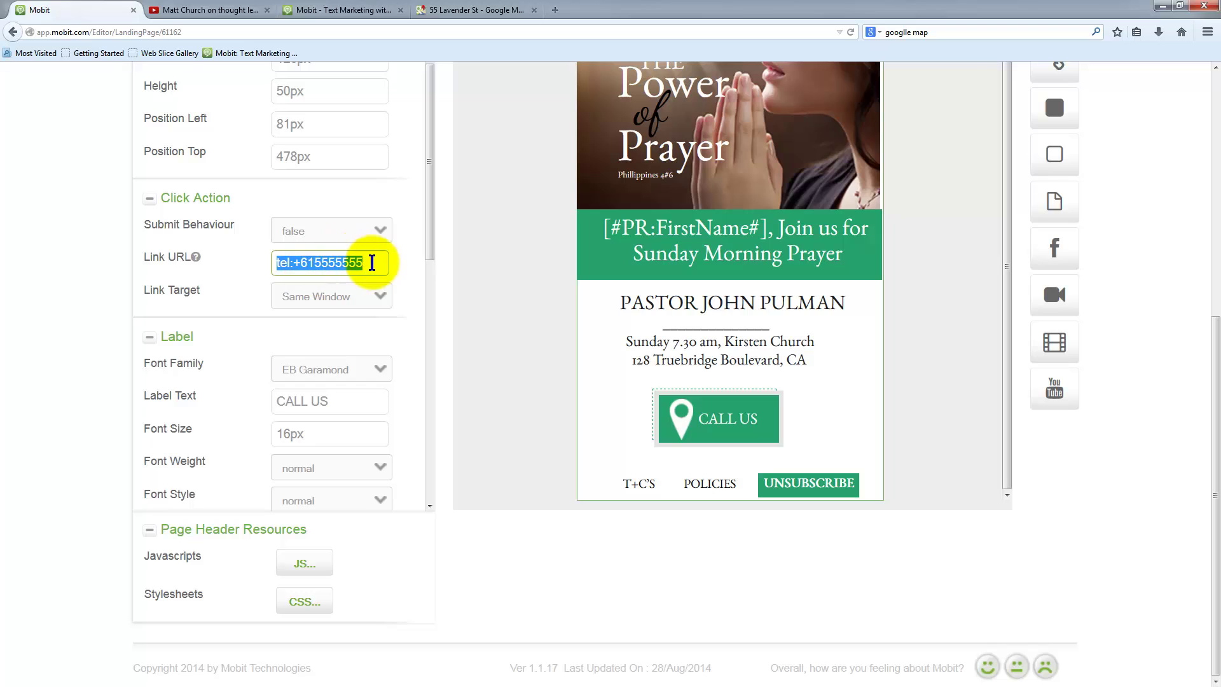
{"action": "left_click", "coordinate": [369, 263]}
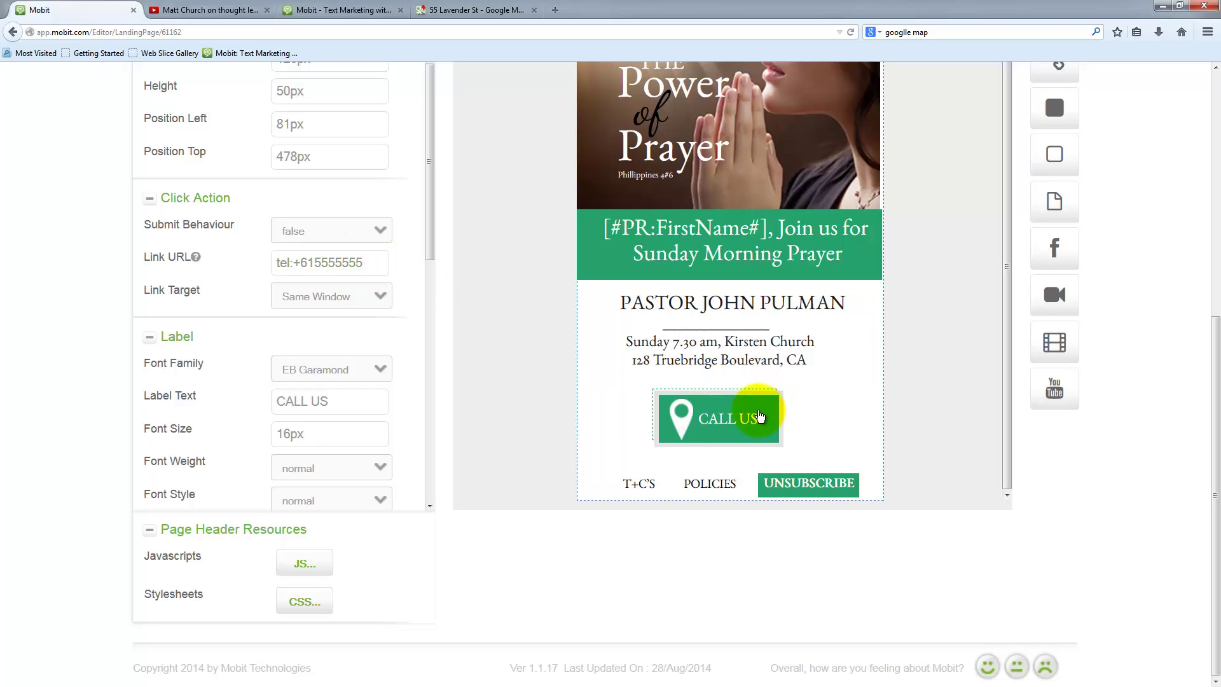
{"action": "scroll", "coordinate": [892, 425], "scroll_direction": "up", "scroll_amount": 2}
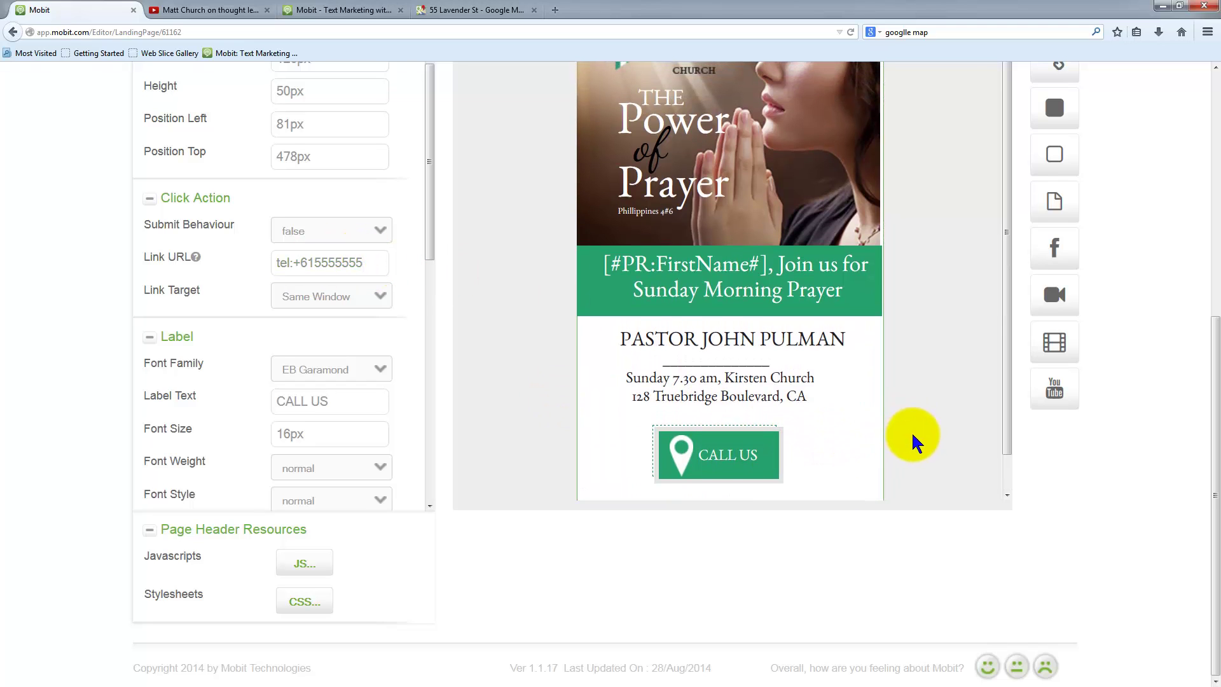
{"action": "scroll", "coordinate": [907, 439], "scroll_direction": "up", "scroll_amount": 5}
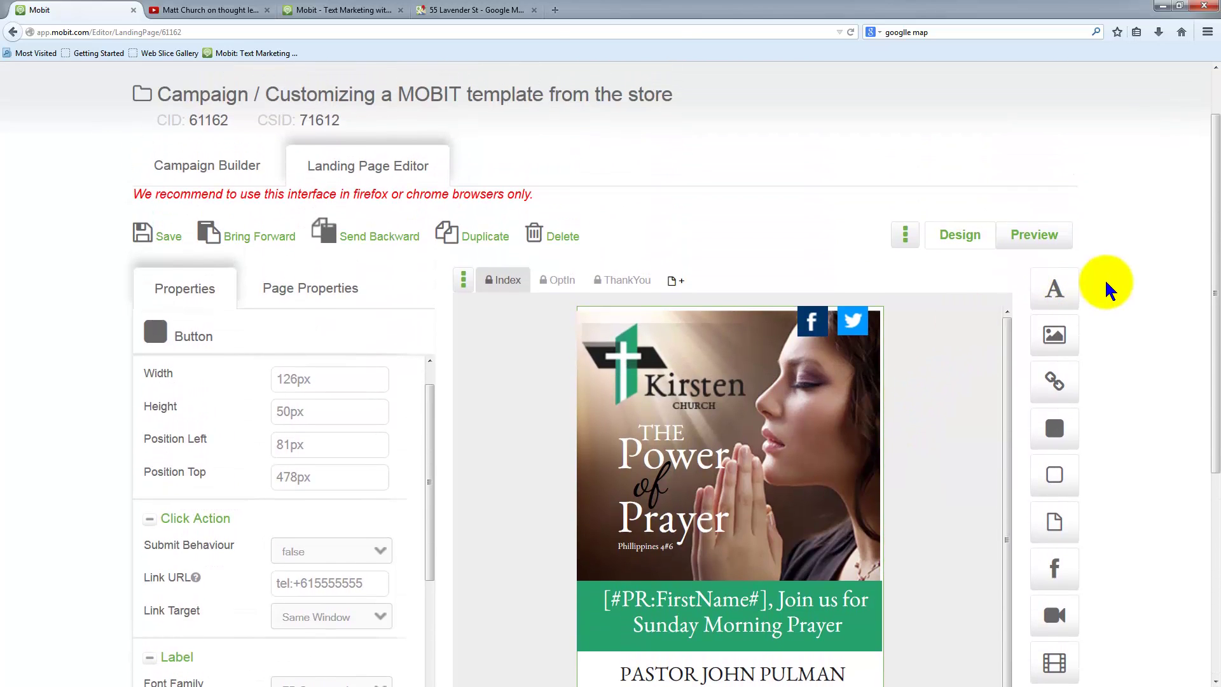
- Save the landing page and return to the campaign builder
{"action": "left_click", "coordinate": [173, 239]}
{"action": "left_click", "coordinate": [726, 424]}
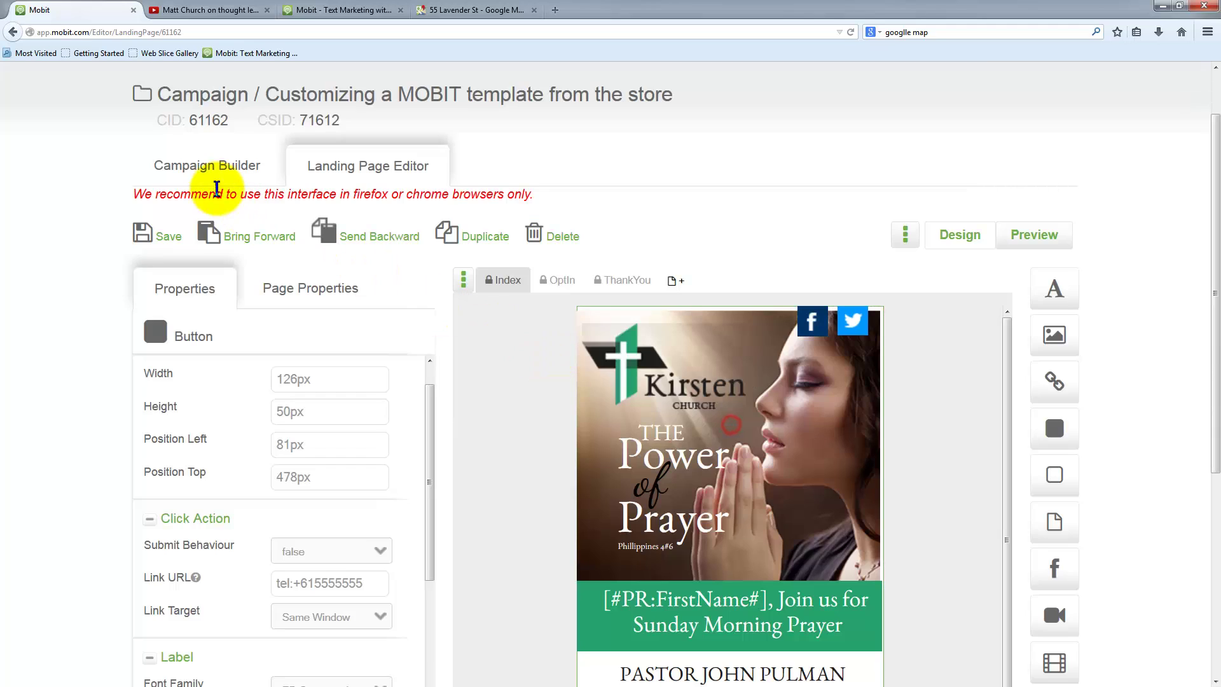
{"action": "left_click", "coordinate": [185, 165]}
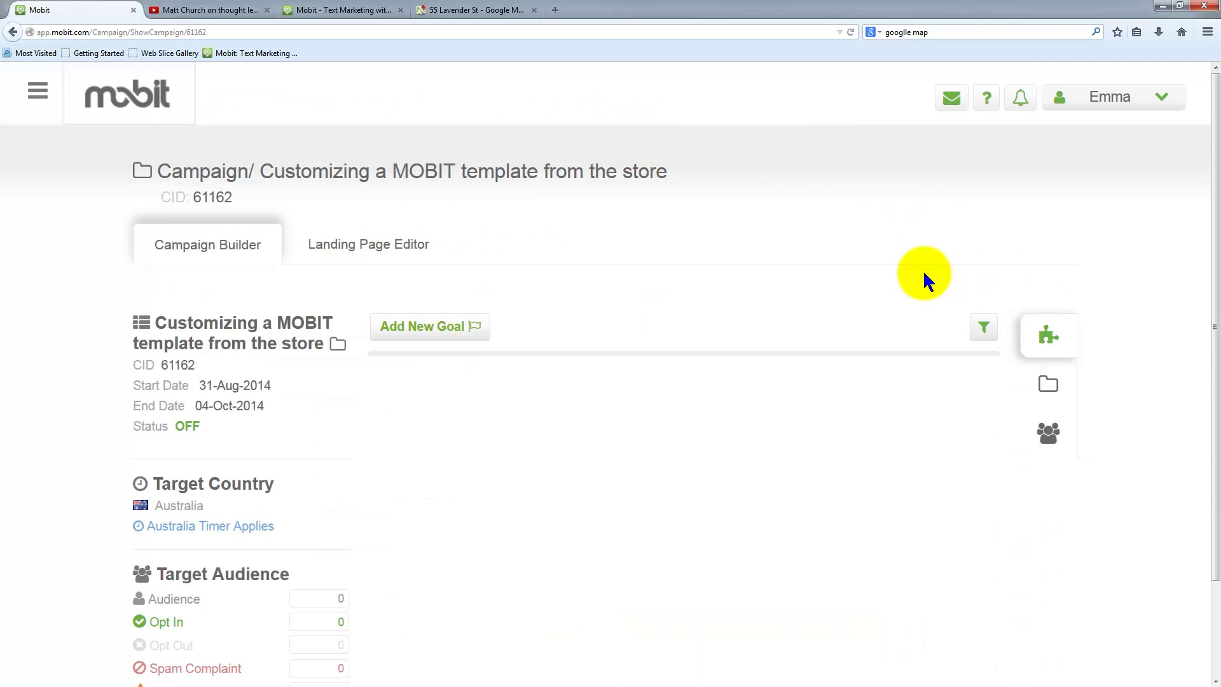
- Switch the 'Customizing a MOBIT template from the store' campaign to Active ON
{"action": "left_click", "coordinate": [38, 91]}
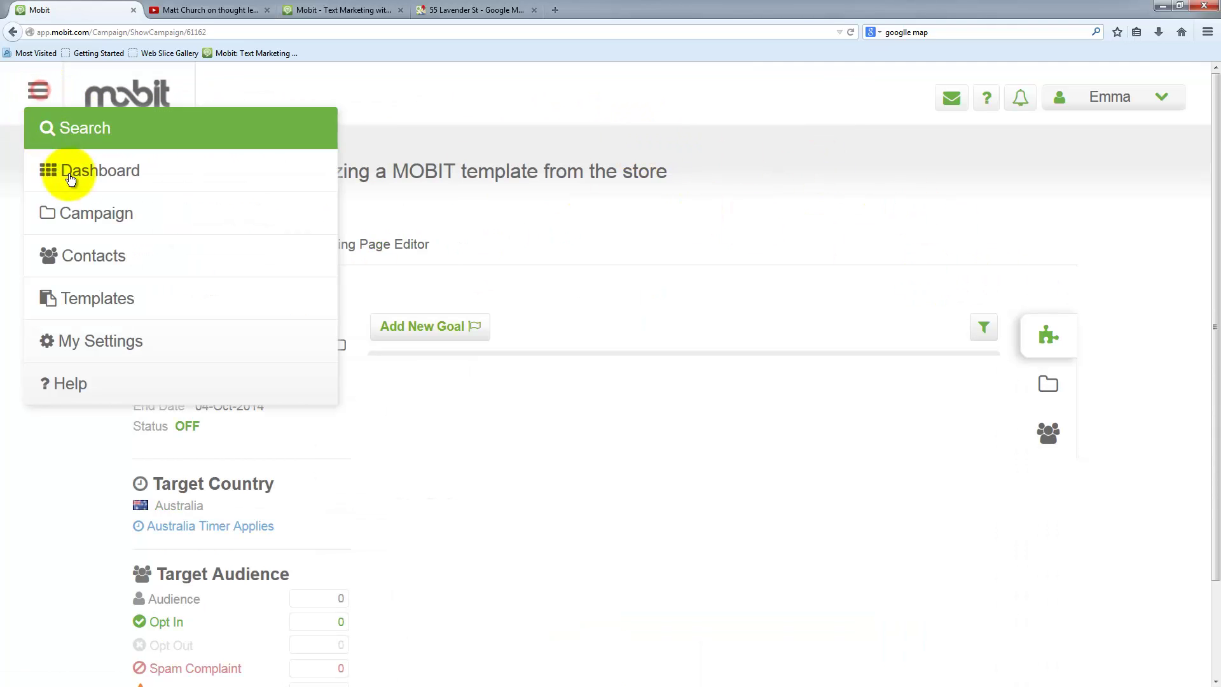
{"action": "left_click", "coordinate": [133, 214]}
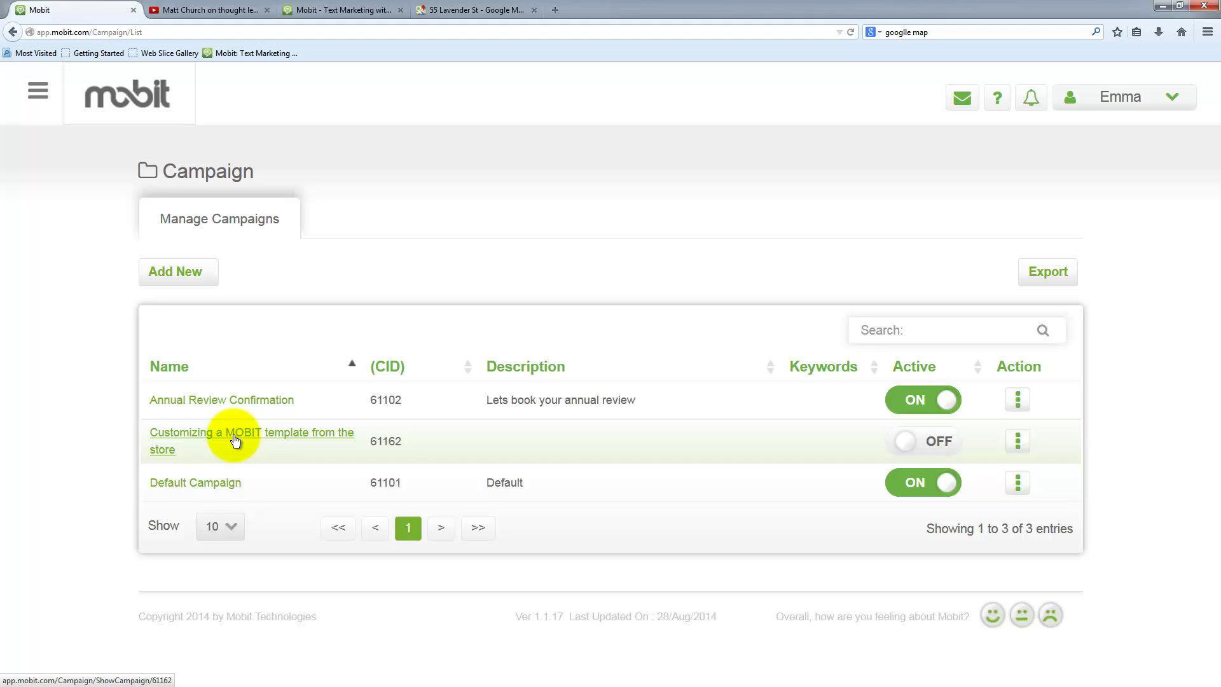
{"action": "left_click", "coordinate": [907, 445]}
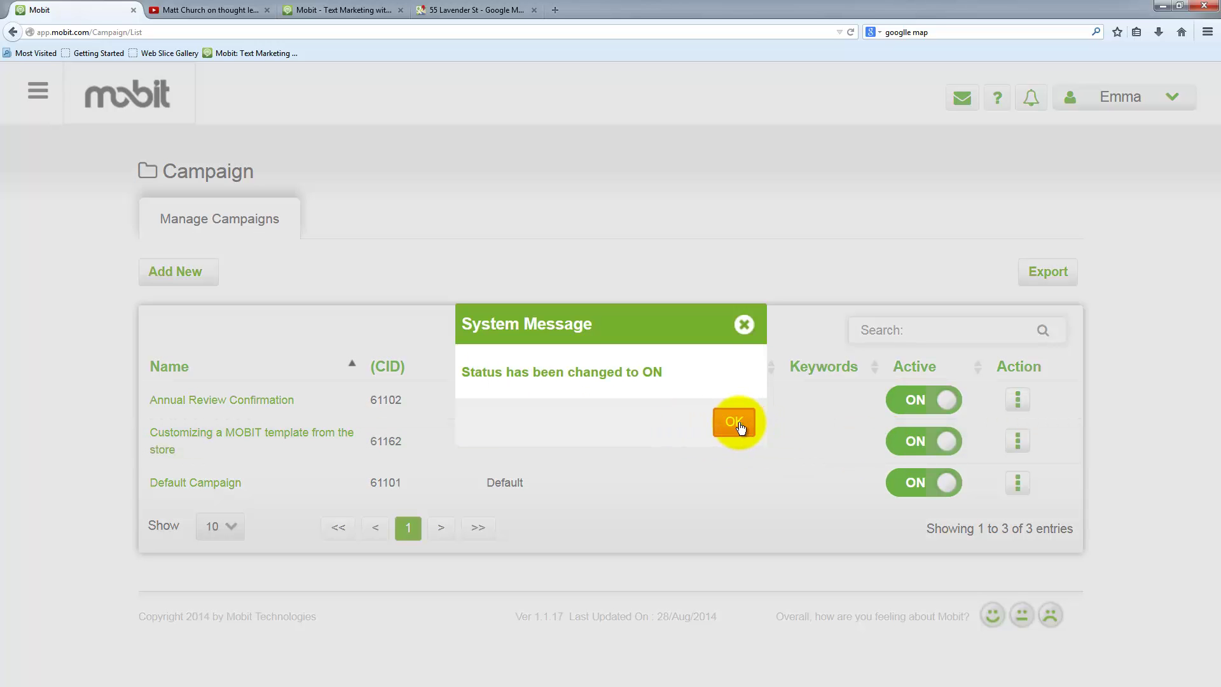
{"action": "left_click", "coordinate": [736, 423]}
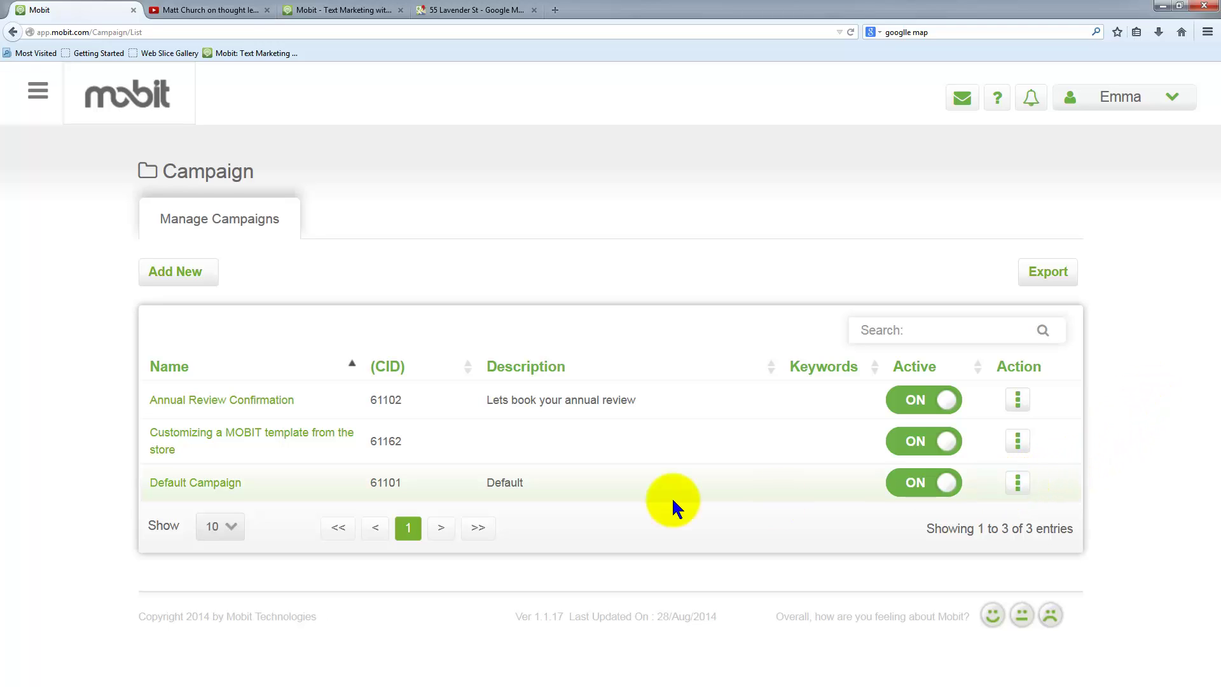
- Open the Default Campaign for editing and expand its details
{"action": "left_click", "coordinate": [1017, 483]}
{"action": "left_click", "coordinate": [950, 497]}
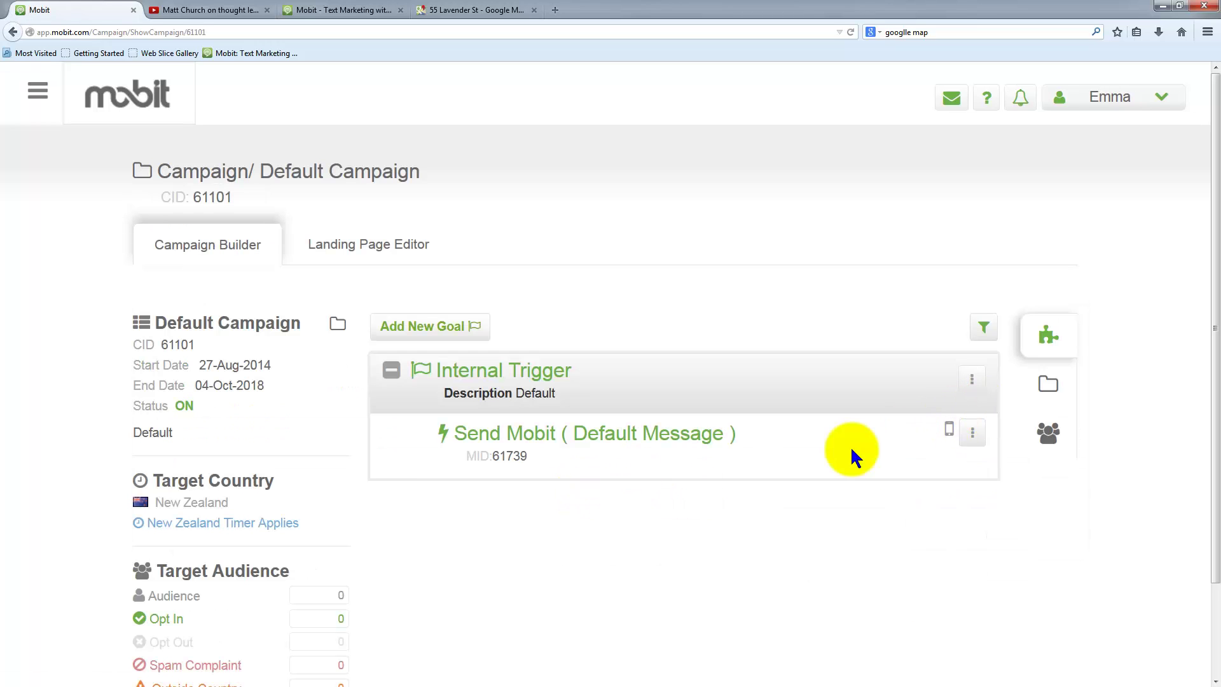
{"action": "left_click_drag", "start_coordinate": [159, 323], "coordinate": [299, 324]}
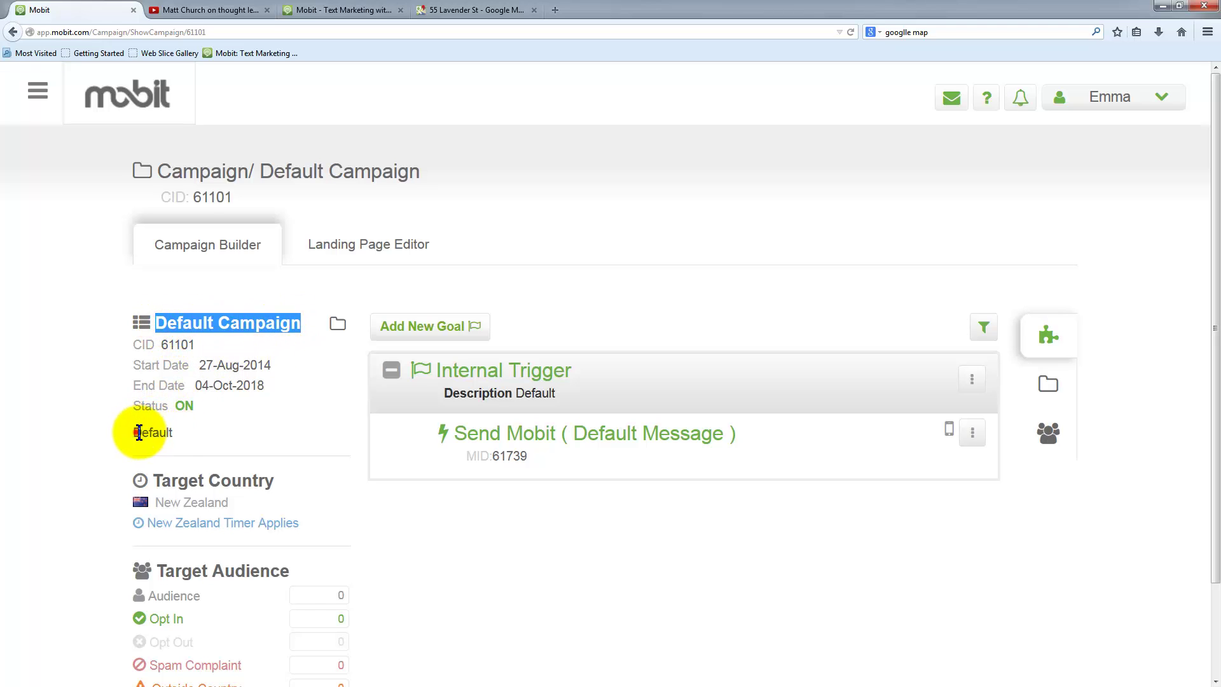
{"action": "left_click_drag", "start_coordinate": [136, 433], "coordinate": [175, 433]}
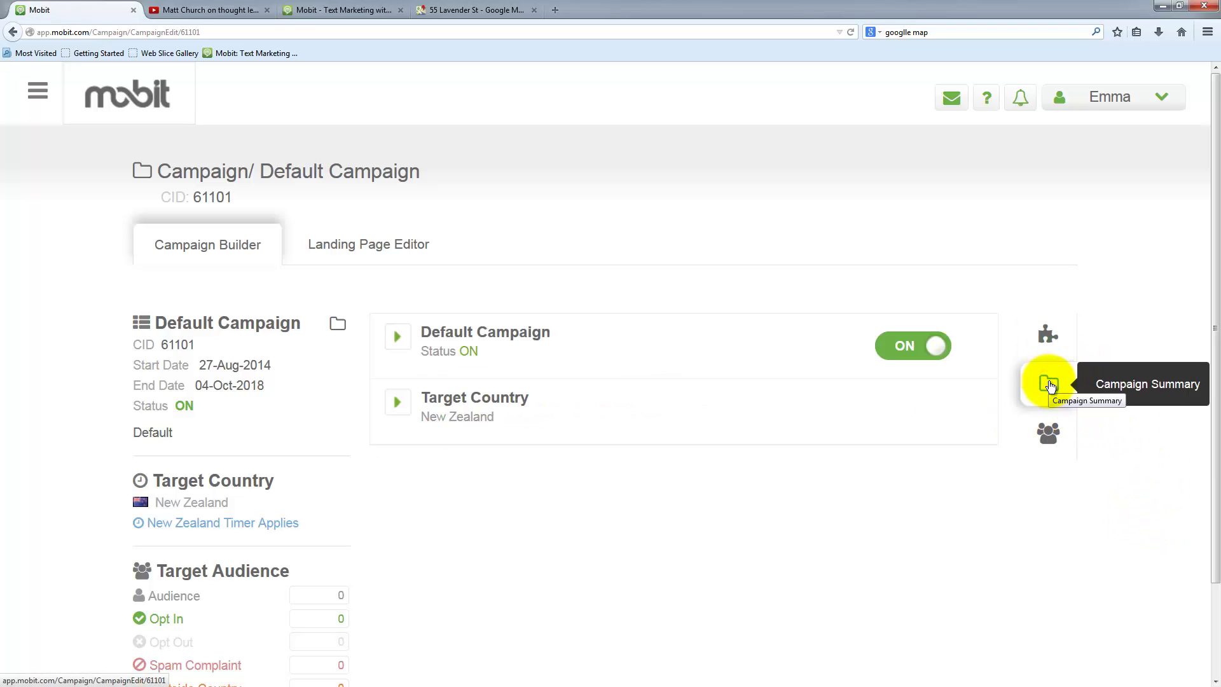
{"action": "left_click", "coordinate": [474, 336]}
{"action": "scroll", "coordinate": [731, 464], "scroll_direction": "down", "scroll_amount": 3}
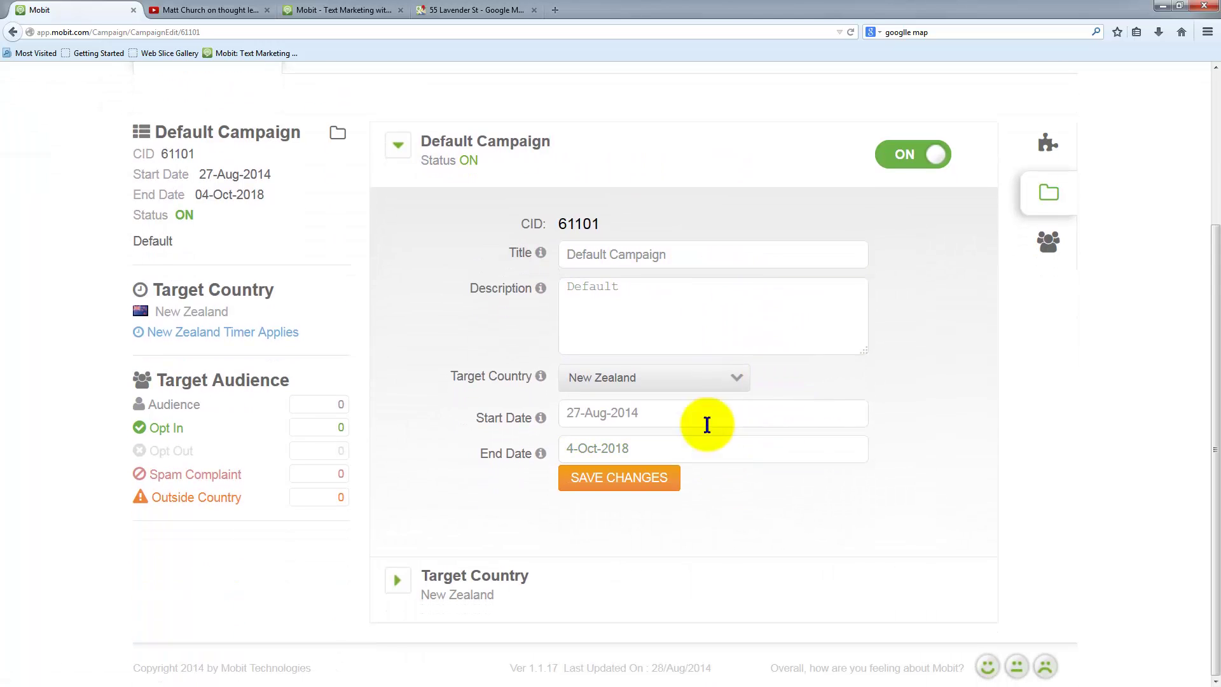
- Retitle it 'Matt Church Webinar', describe it 'Webinar on Thought Leaders August 14th.', and save
{"action": "left_click", "coordinate": [678, 251]}
{"action": "left_click_drag", "start_coordinate": [677, 252], "coordinate": [545, 246]}
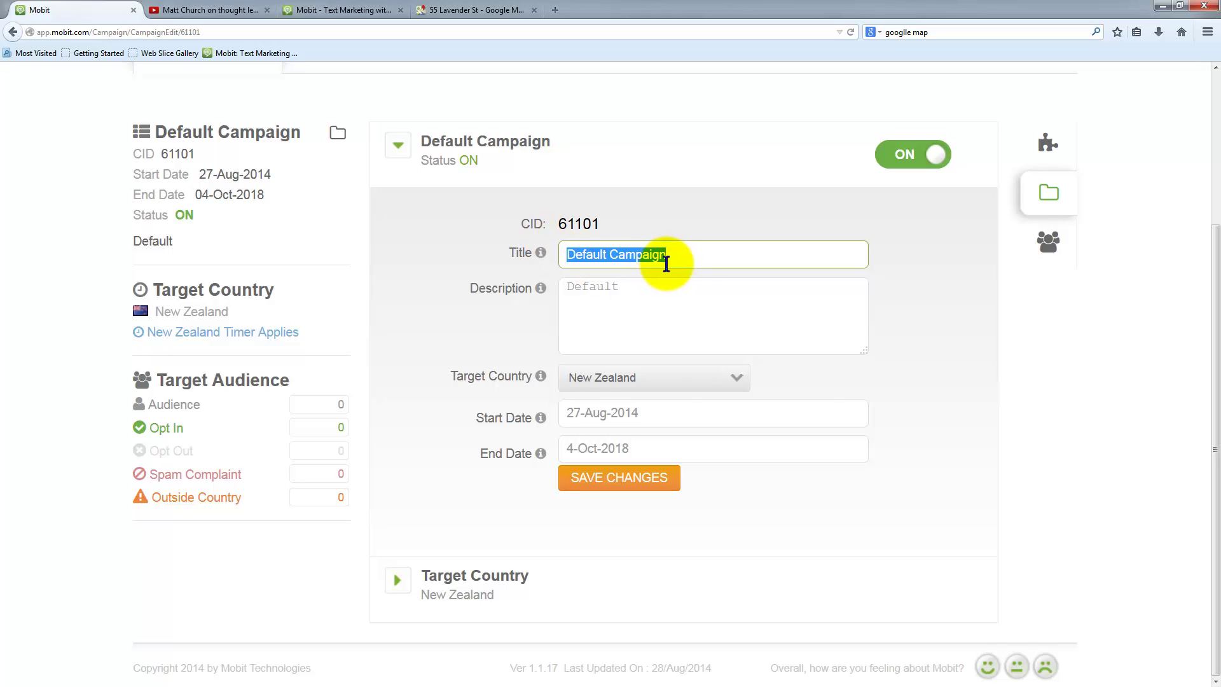
{"action": "type", "text": "Matt Church Webinar"}
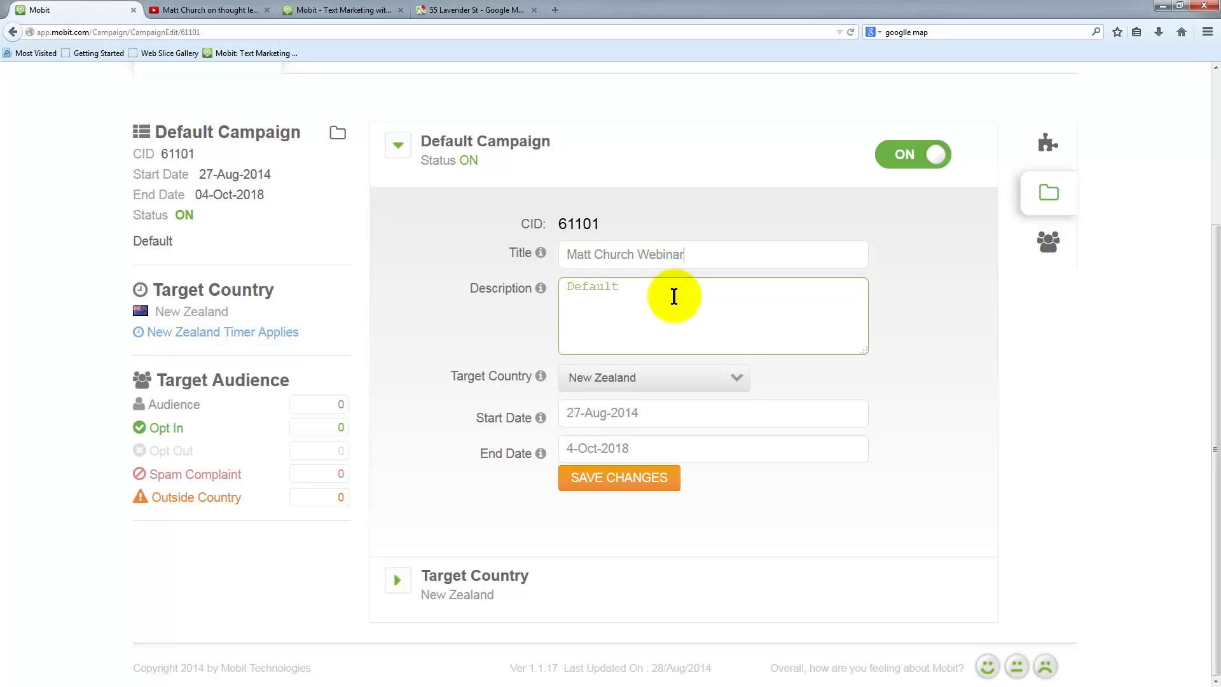
{"action": "left_click_drag", "start_coordinate": [672, 292], "coordinate": [518, 272]}
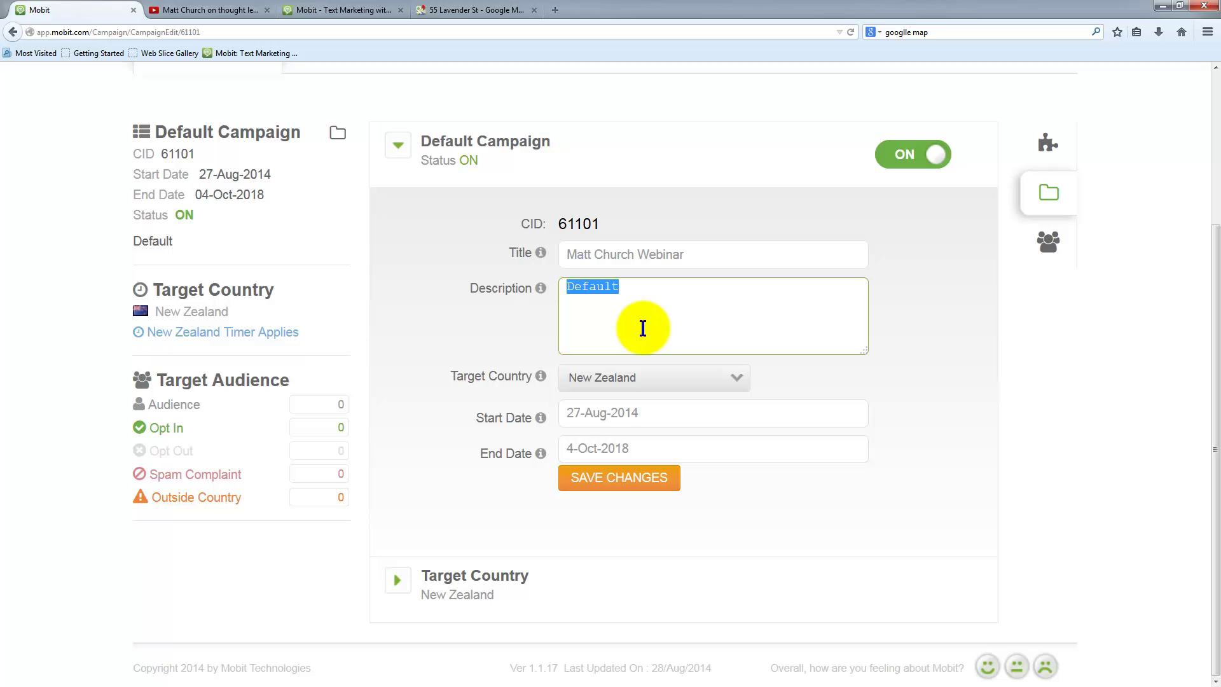
{"action": "type", "text": "Web"}
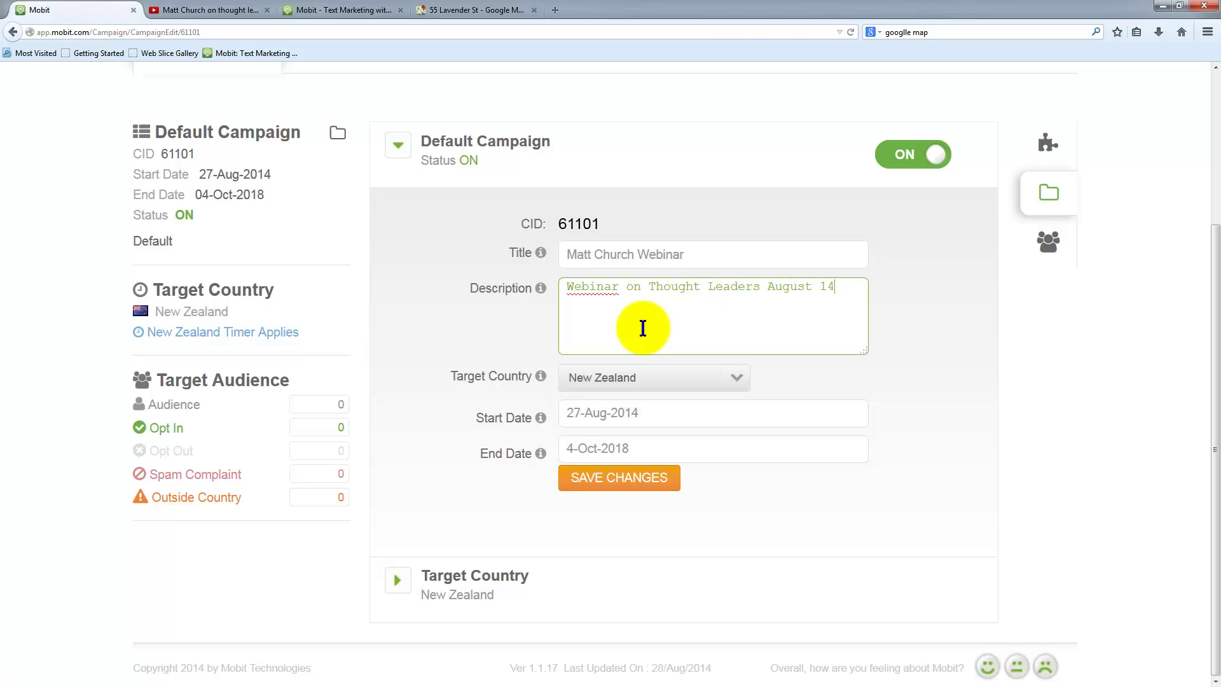
{"action": "left_click", "coordinate": [604, 290]}
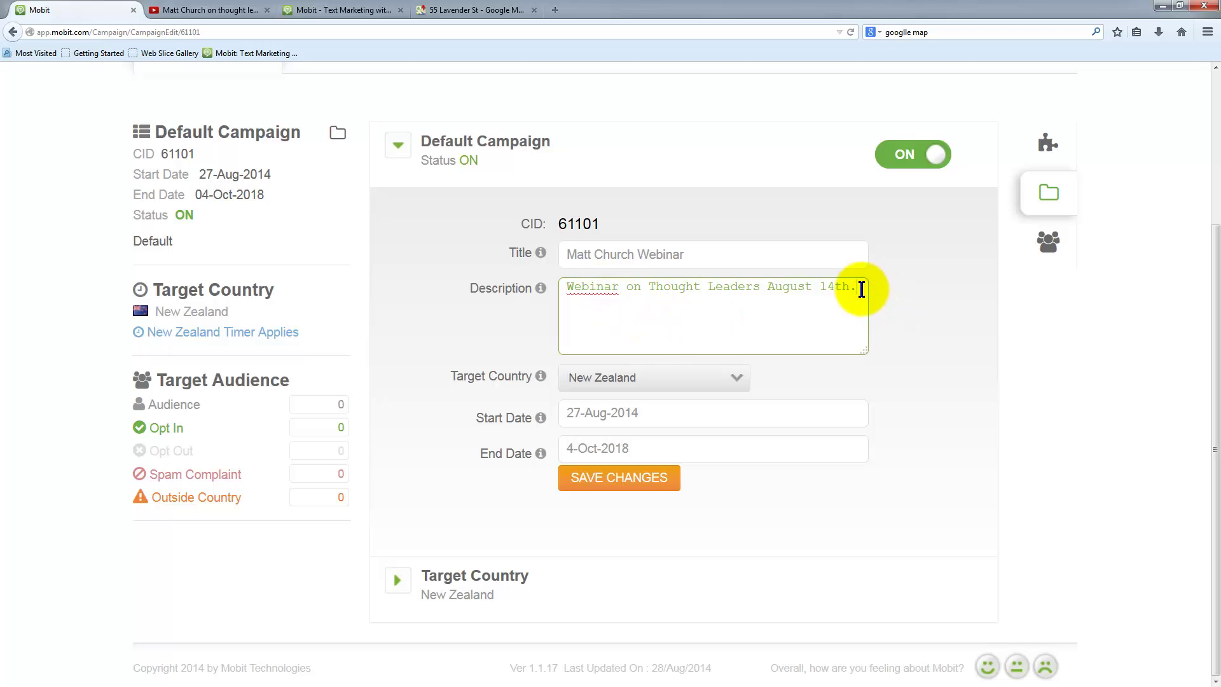
{"action": "left_click", "coordinate": [606, 484]}
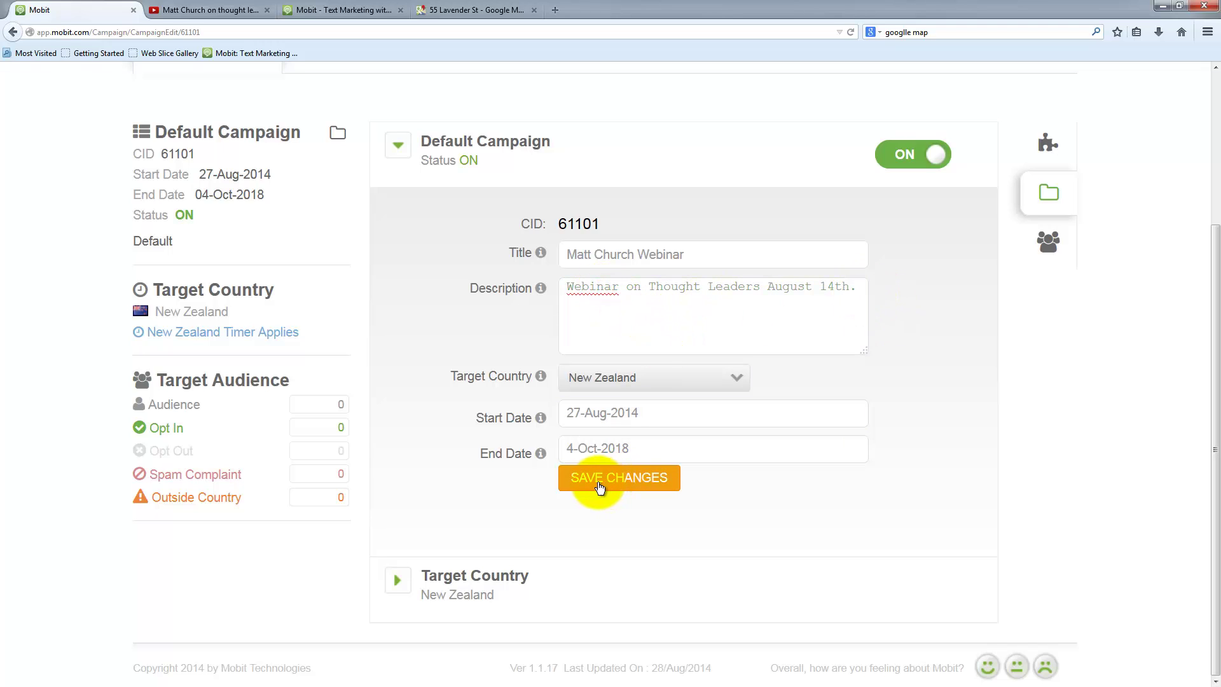
{"action": "left_click", "coordinate": [595, 479]}
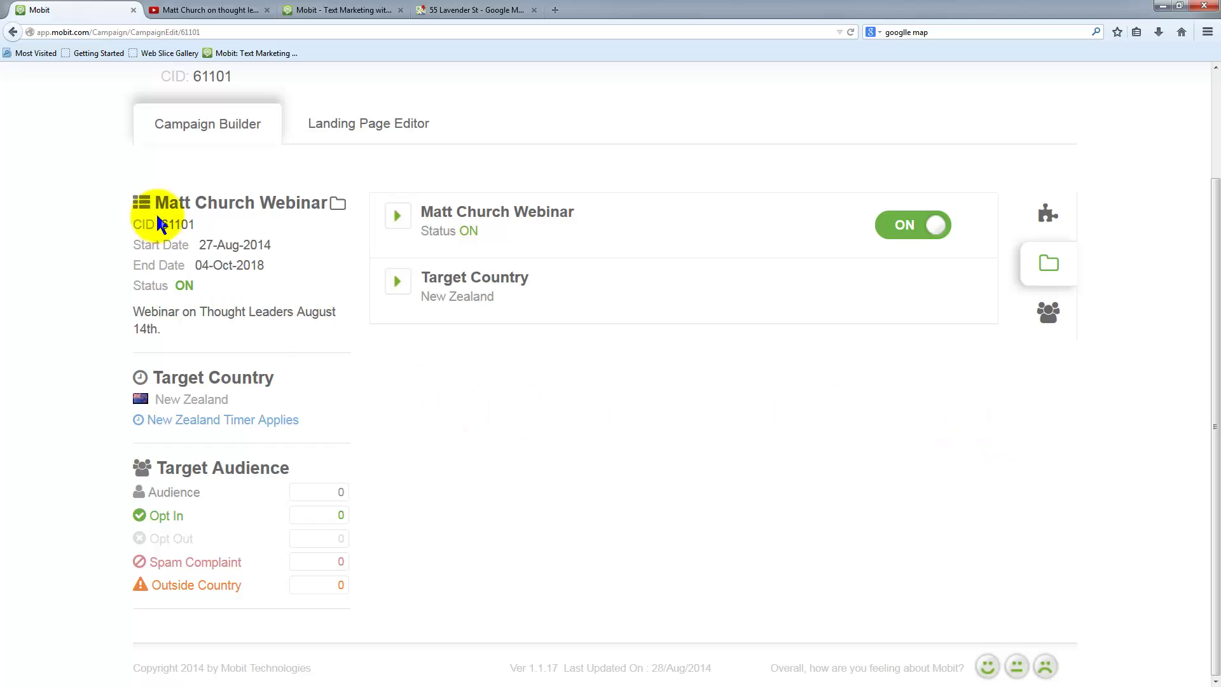
{"action": "scroll", "coordinate": [68, 272], "scroll_direction": "up", "scroll_amount": 2}
- Duplicate the Matt Church Webinar campaign from the campaign list, creating 'Copy-Matt Church Webinar'
{"action": "left_click", "coordinate": [36, 96]}
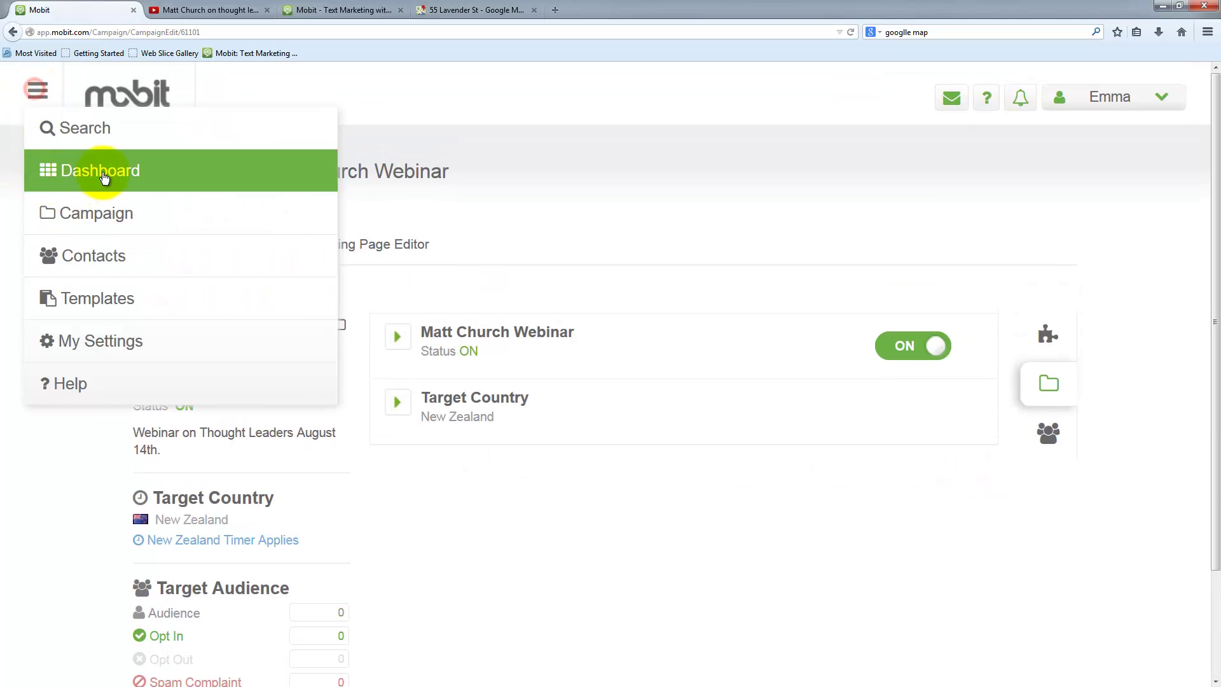
{"action": "left_click", "coordinate": [118, 209]}
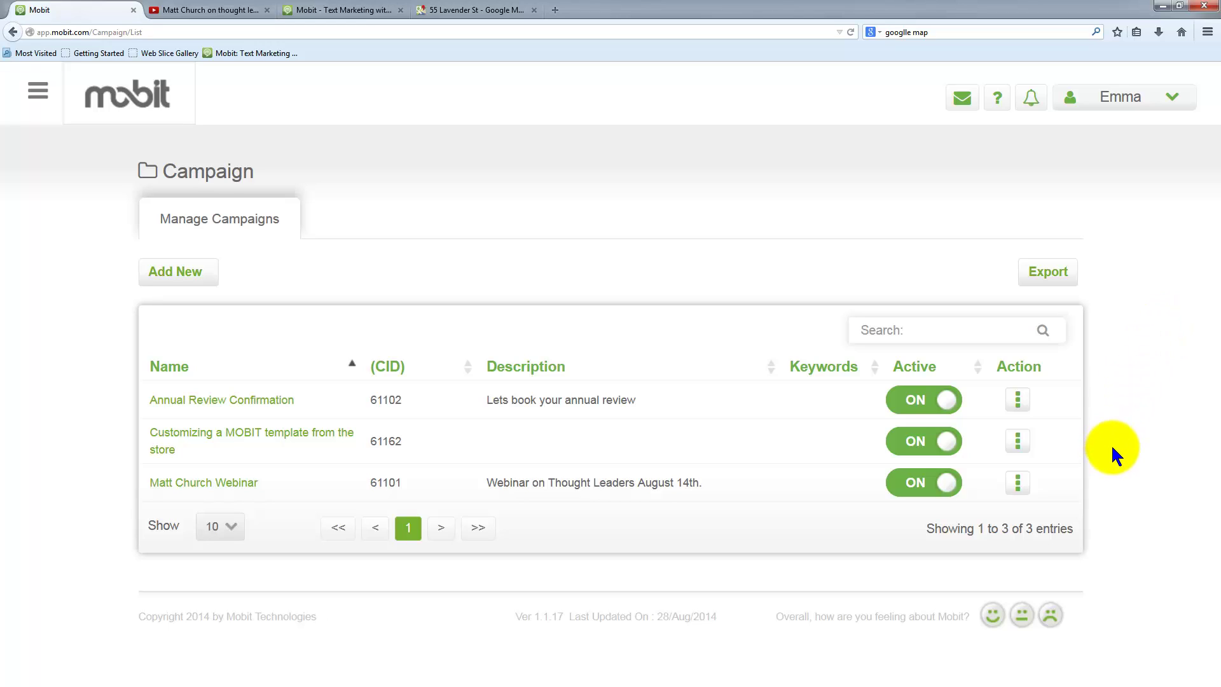
{"action": "left_click", "coordinate": [1018, 484]}
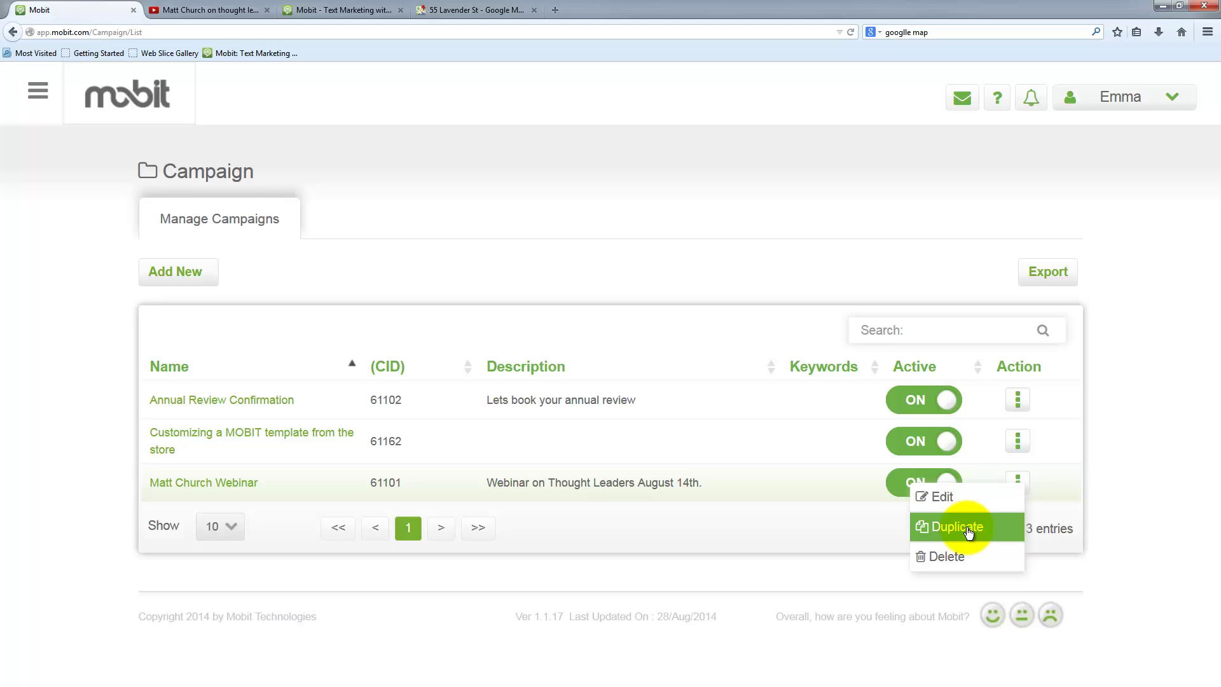
{"action": "left_click", "coordinate": [948, 528]}
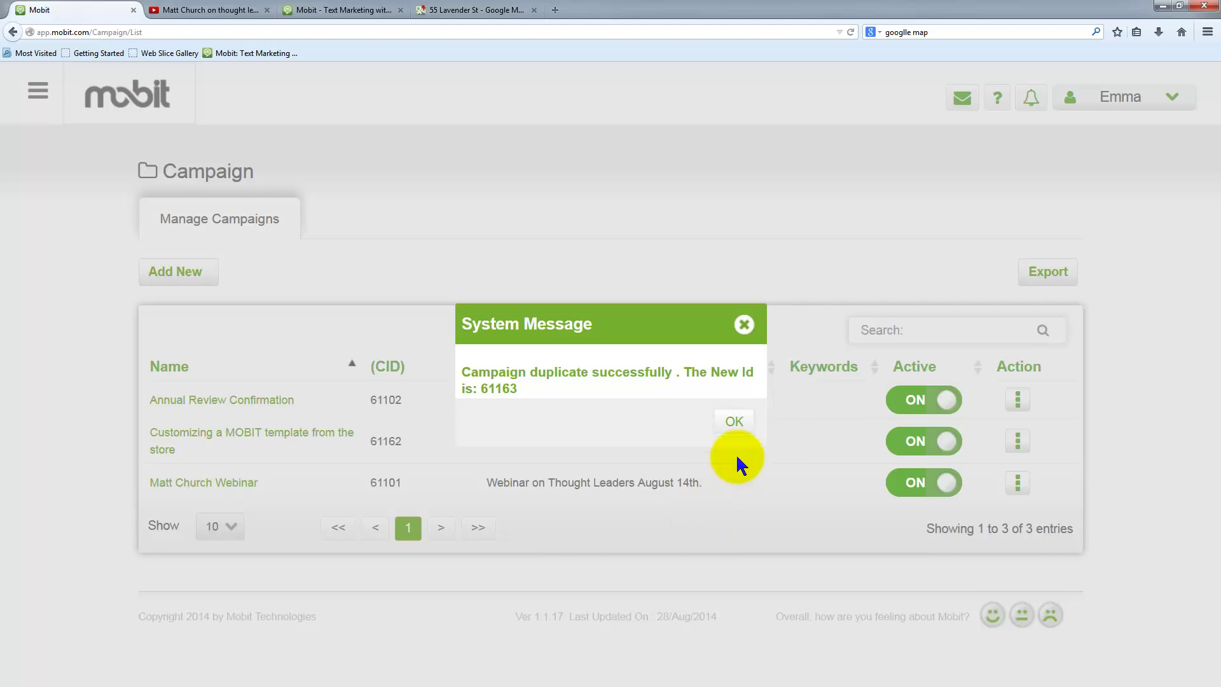
{"action": "left_click", "coordinate": [735, 423]}
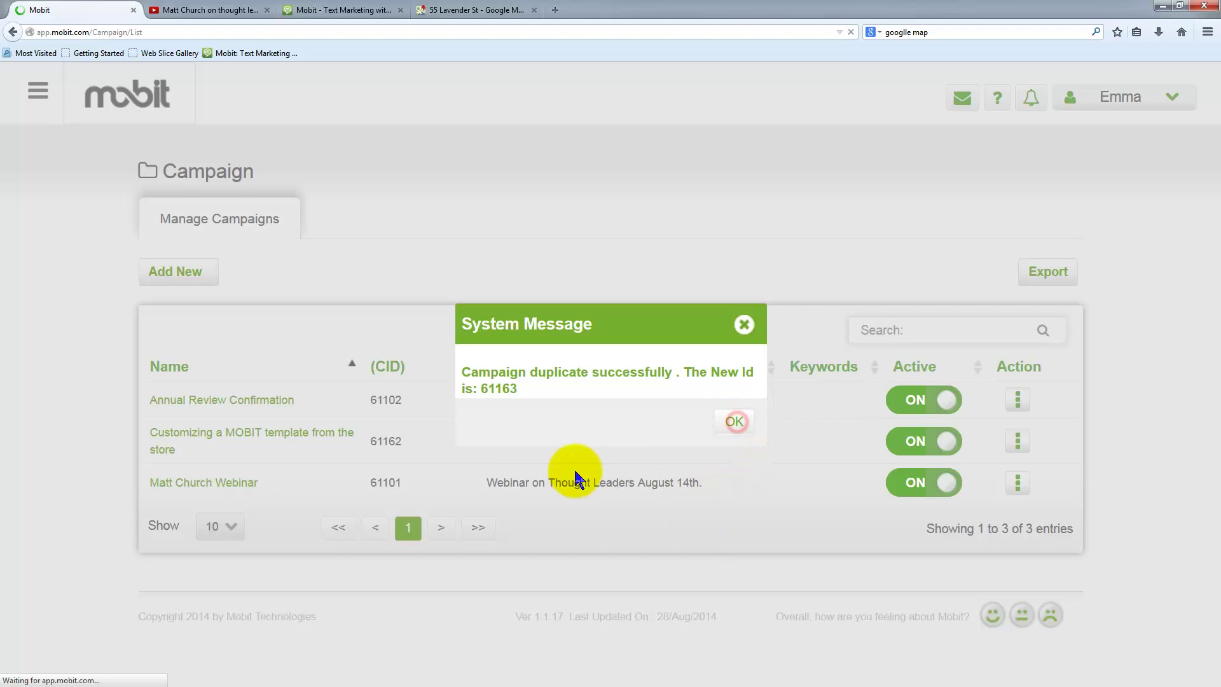
{"action": "left_click", "coordinate": [732, 421]}
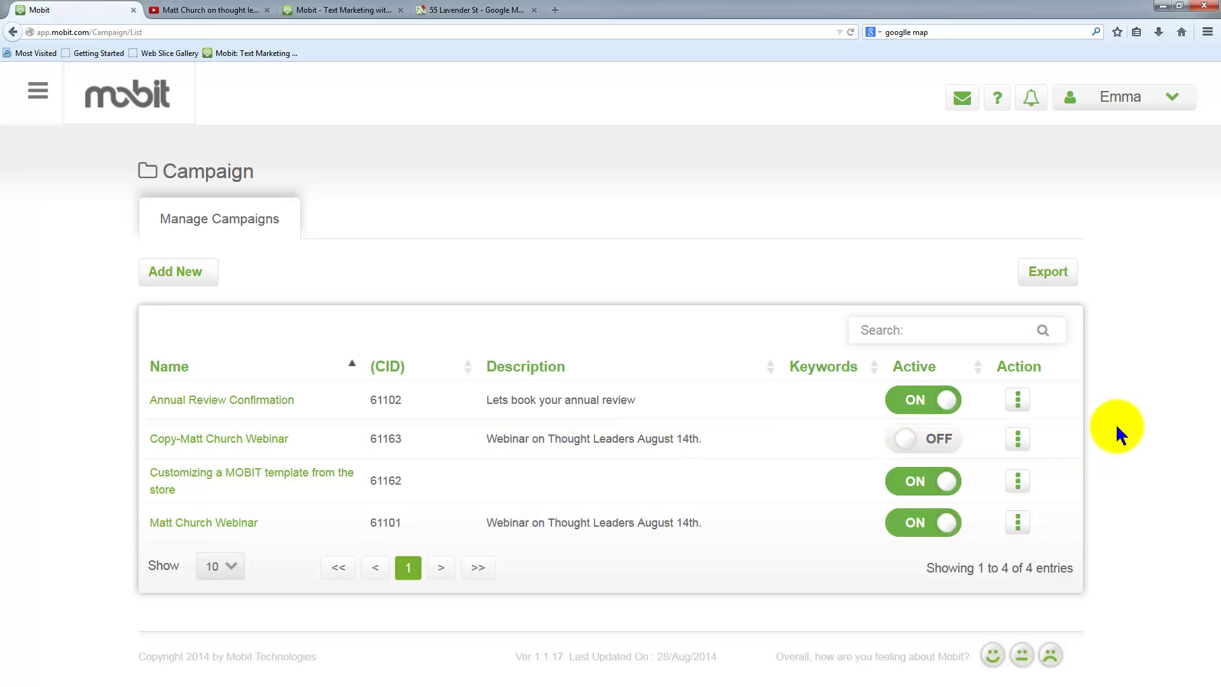
- Edit Copy-Matt Church Webinar and review its duplicated landing page with video and registration form
{"action": "left_click", "coordinate": [1017, 438]}
{"action": "left_click", "coordinate": [959, 452]}
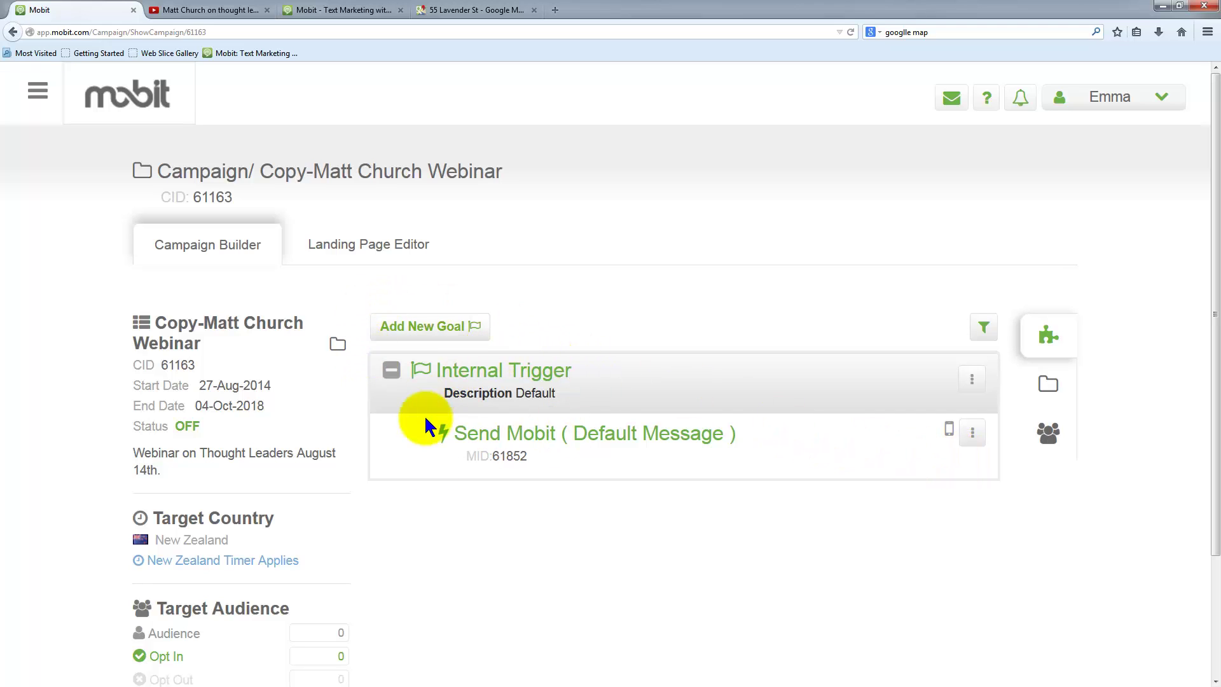
{"action": "left_click", "coordinate": [347, 246]}
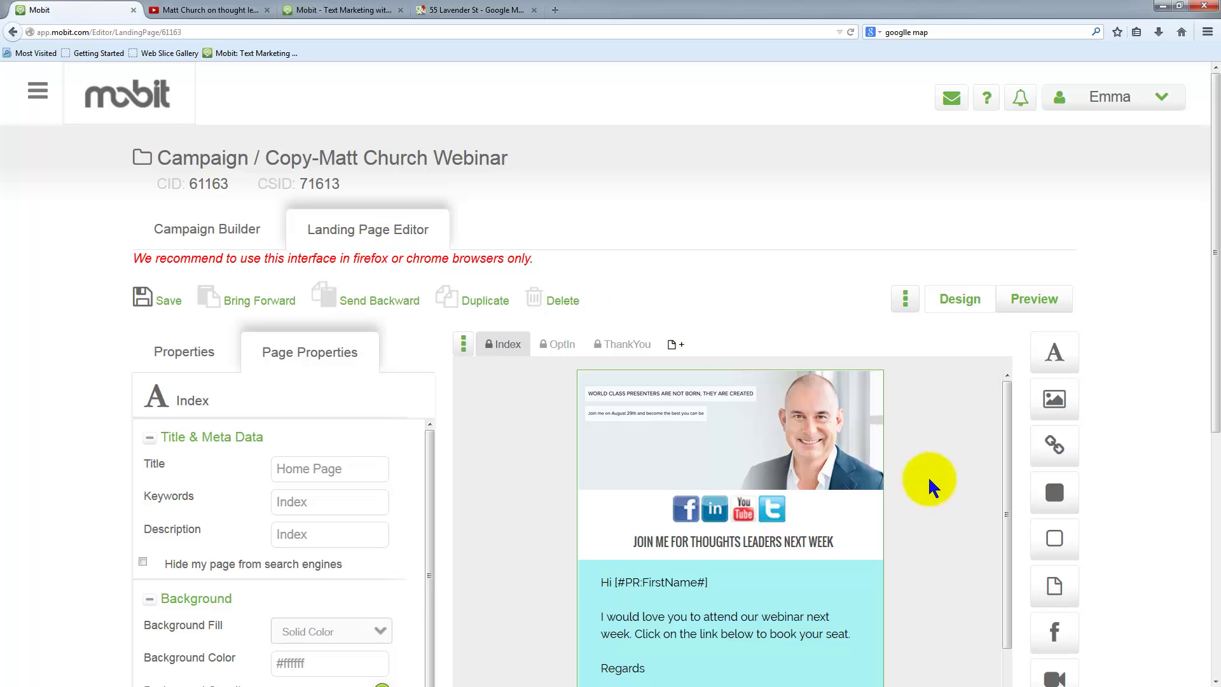
{"action": "scroll", "coordinate": [931, 547], "scroll_direction": "down", "scroll_amount": 7}
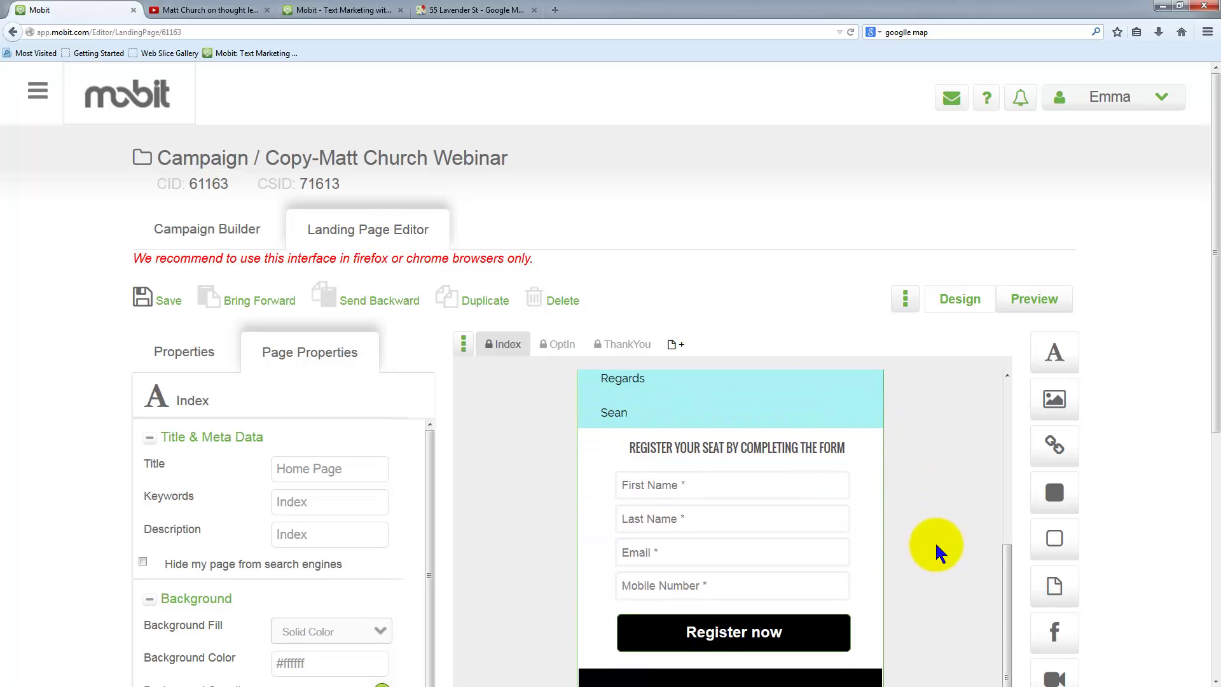
{"action": "scroll", "coordinate": [936, 544], "scroll_direction": "down", "scroll_amount": 7}
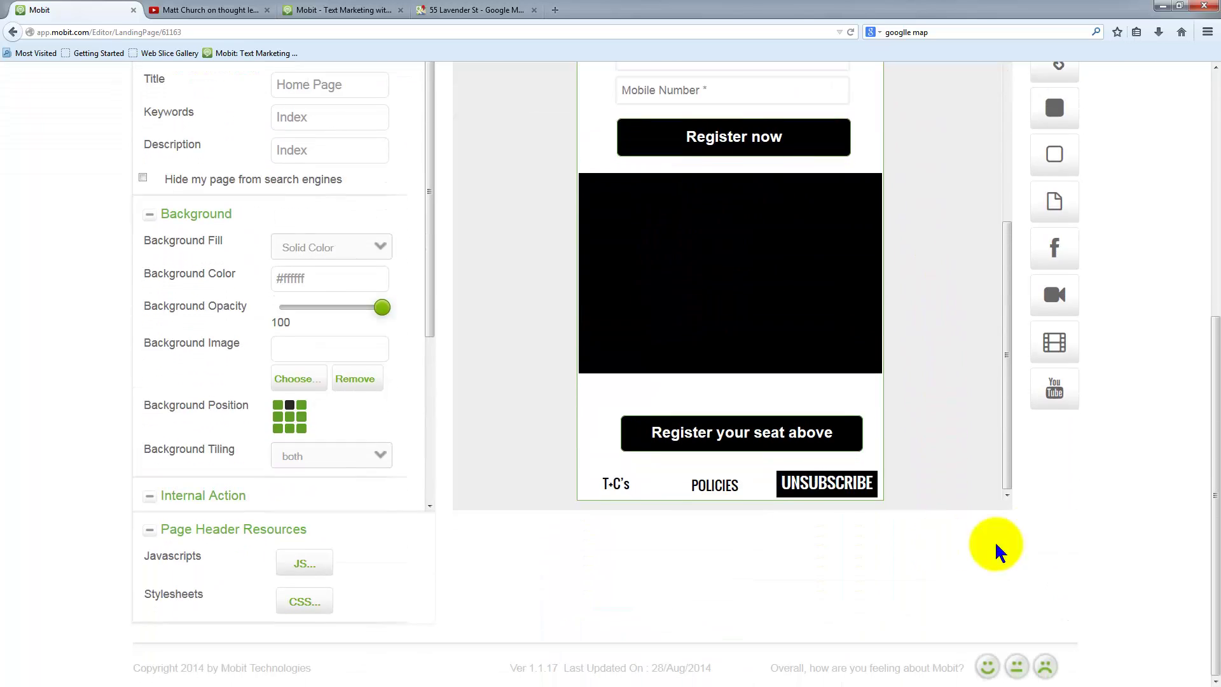
{"action": "scroll", "coordinate": [1138, 482], "scroll_direction": "up", "scroll_amount": 6}
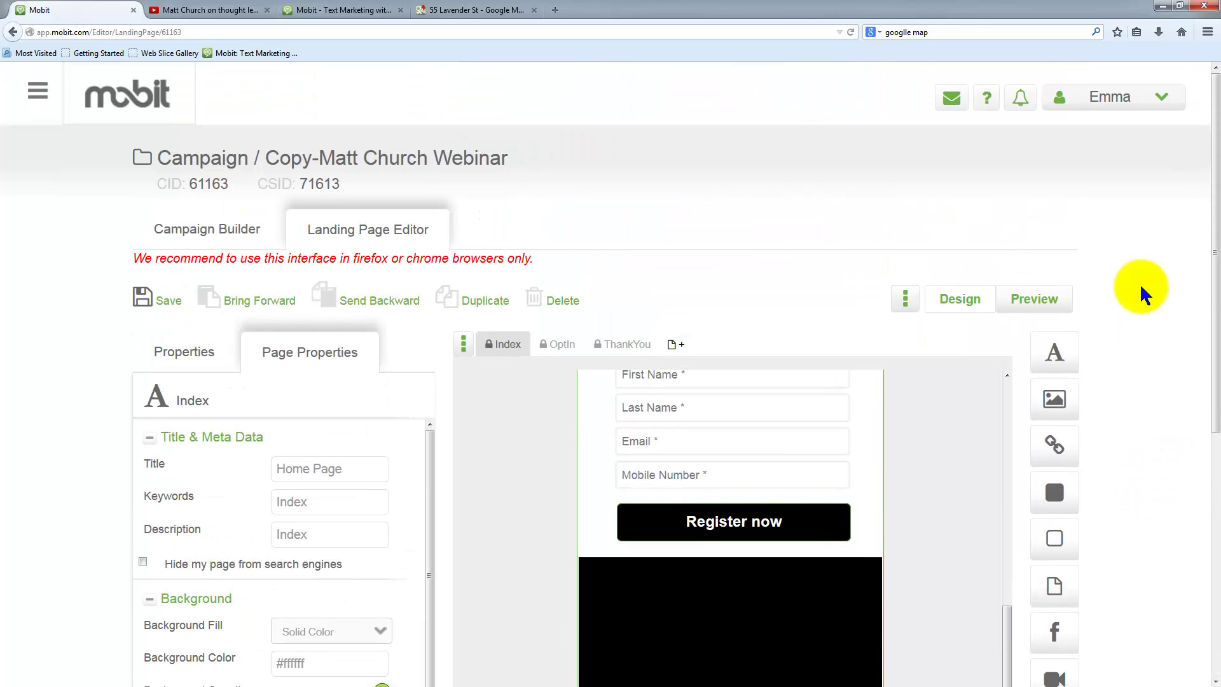